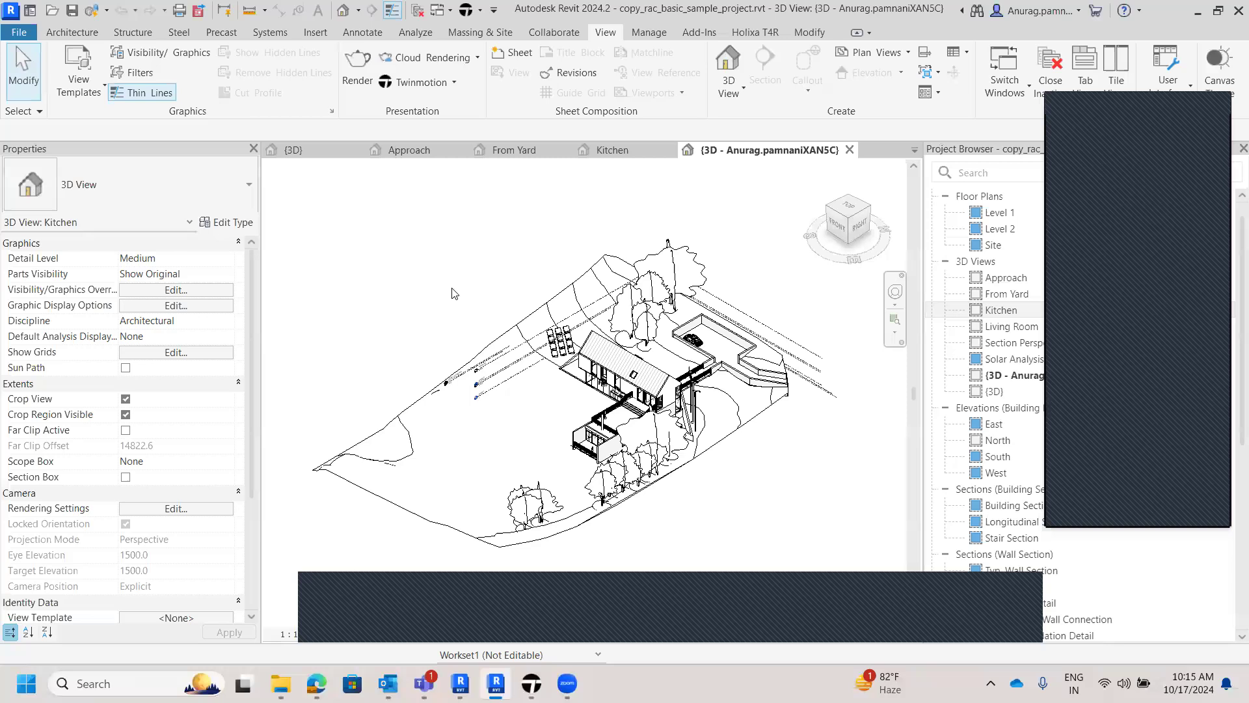
# - Orbit the whole-site 3D view to face the house's front-left side and switch its visual style to shaded colours with edges
pyautogui.scroll(-2, 457, 301)
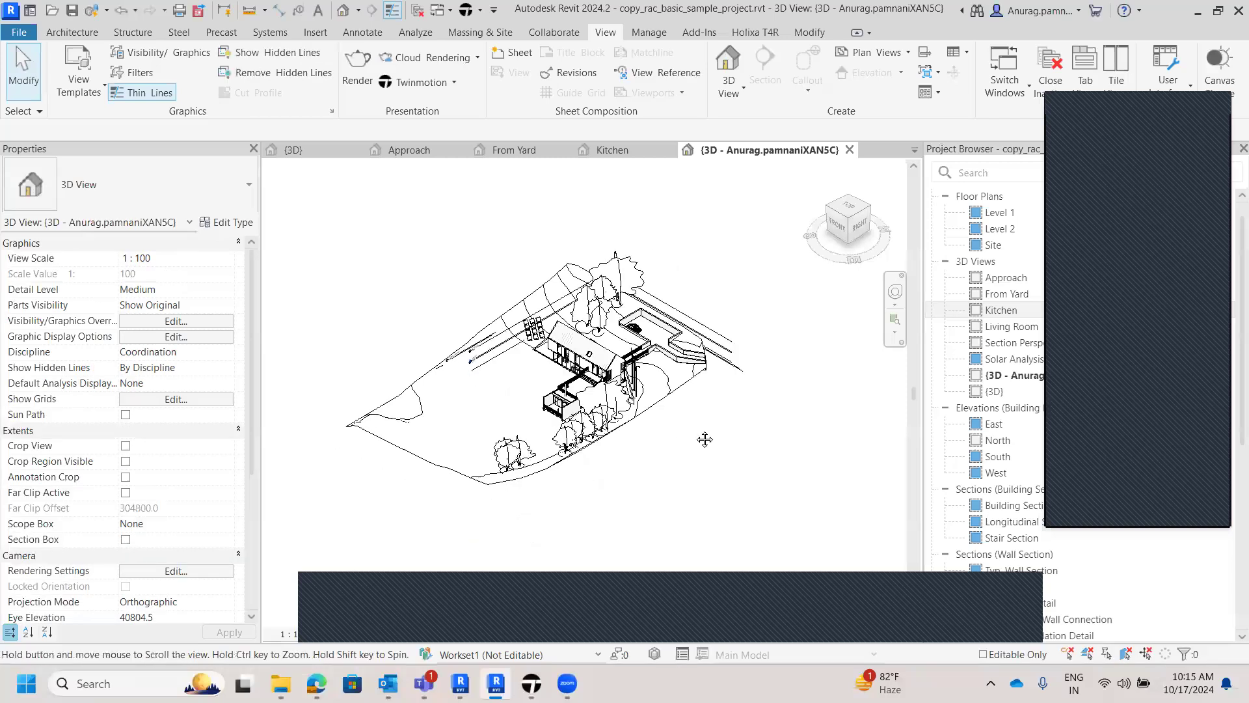
pyautogui.moveTo(703, 439); pyautogui.dragTo(719, 431, button='middle')
pyautogui.keyDown('shift'); pyautogui.moveTo(693, 472); pyautogui.dragTo(572, 404, button='middle'); pyautogui.keyUp('shift')
pyautogui.scroll(3, 516, 422)
pyautogui.scroll(3, 516, 422)
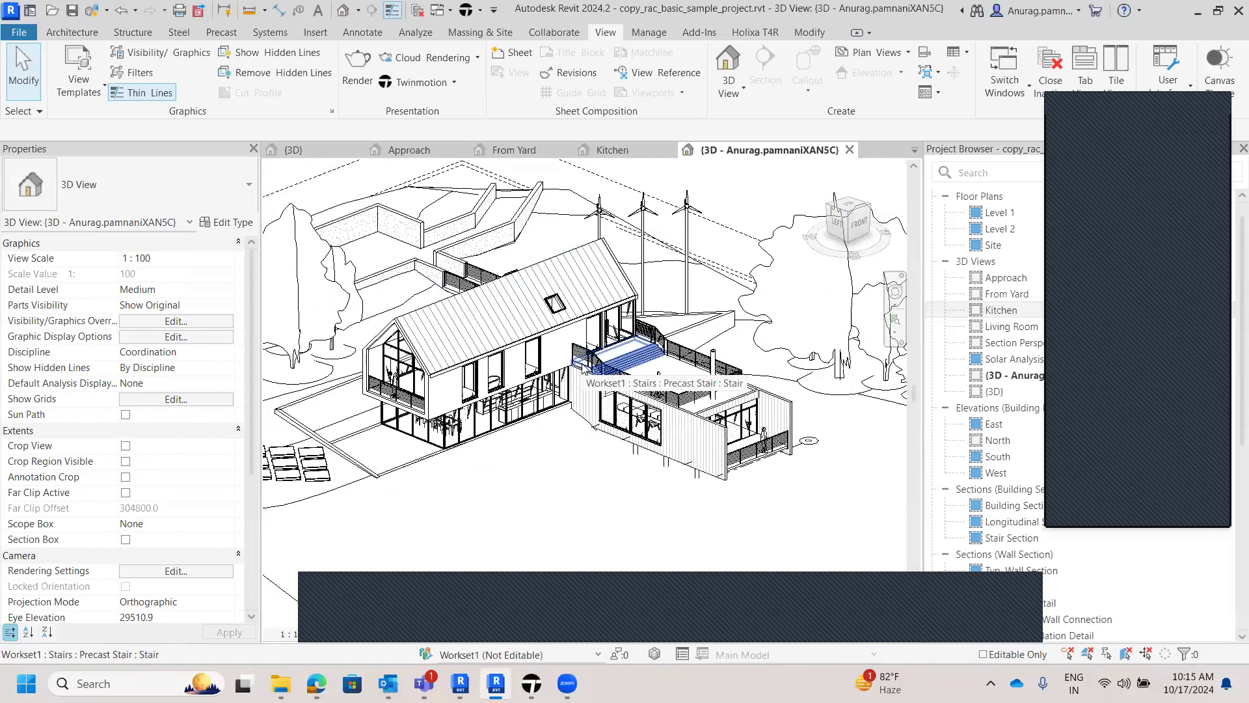
pyautogui.scroll(-2, 540, 352)
pyautogui.scroll(-2, 537, 349)
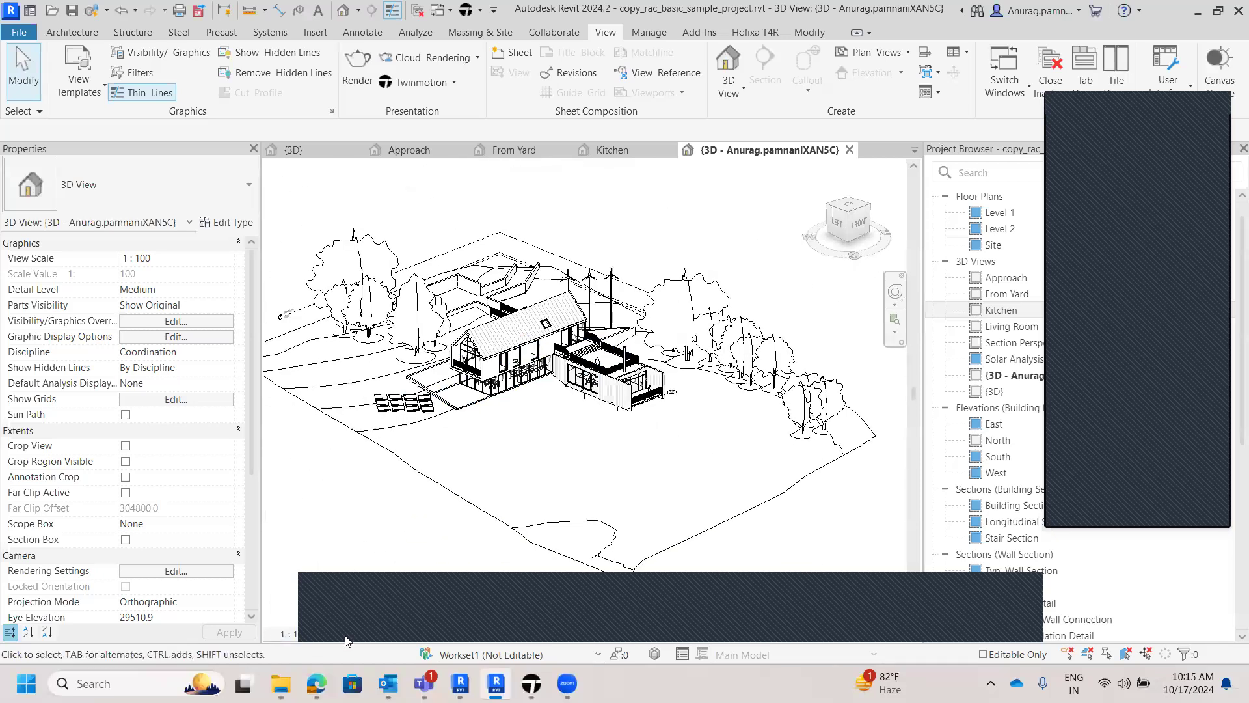
pyautogui.click(348, 639)
pyautogui.click(384, 568)
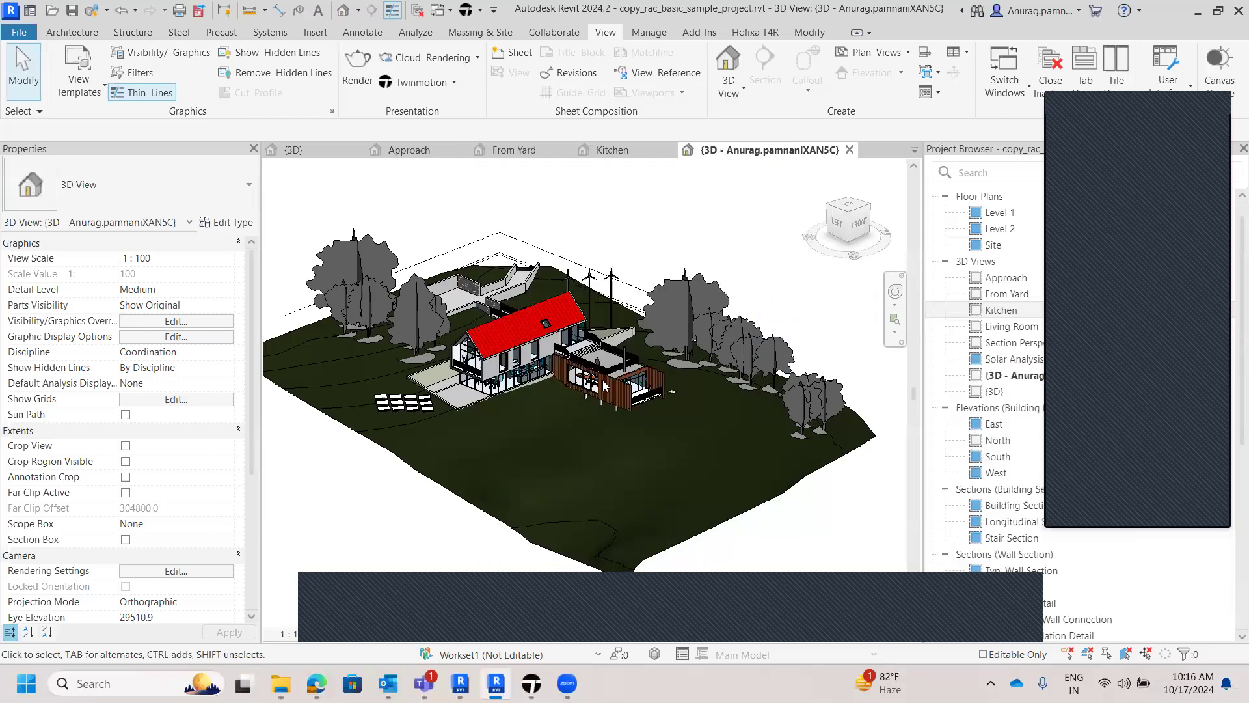
pyautogui.scroll(-2, 589, 368)
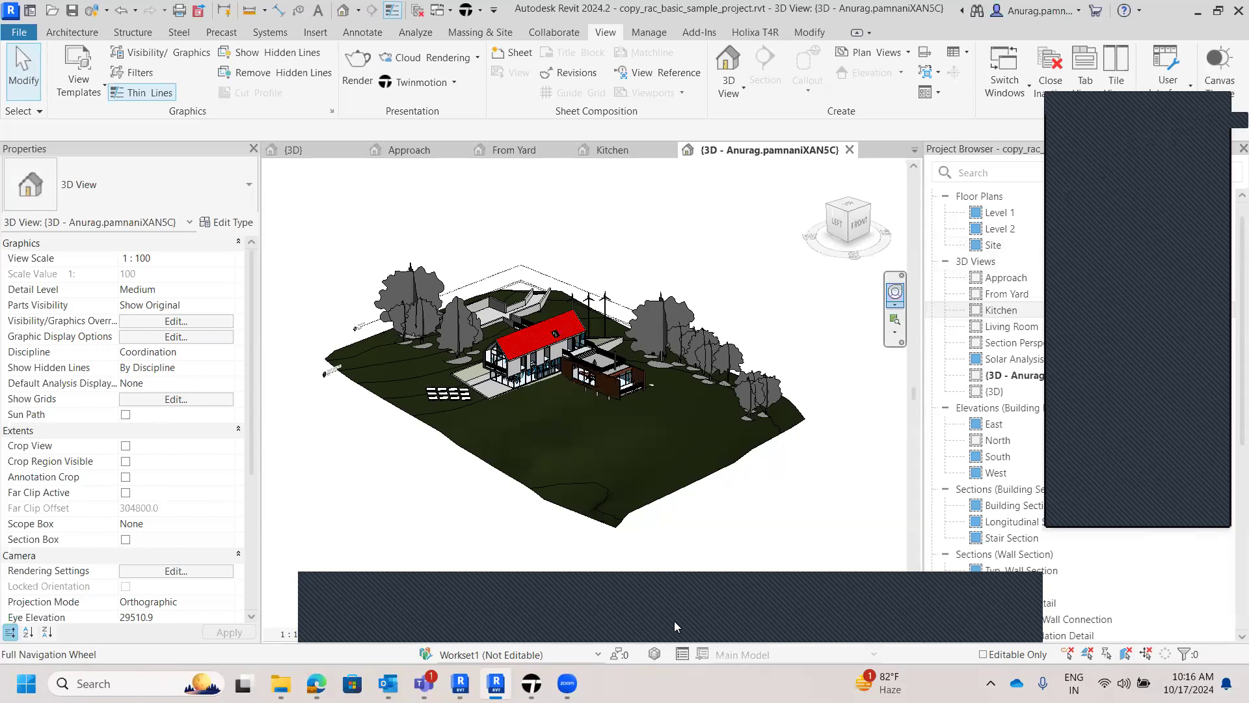
pyautogui.click(665, 637)
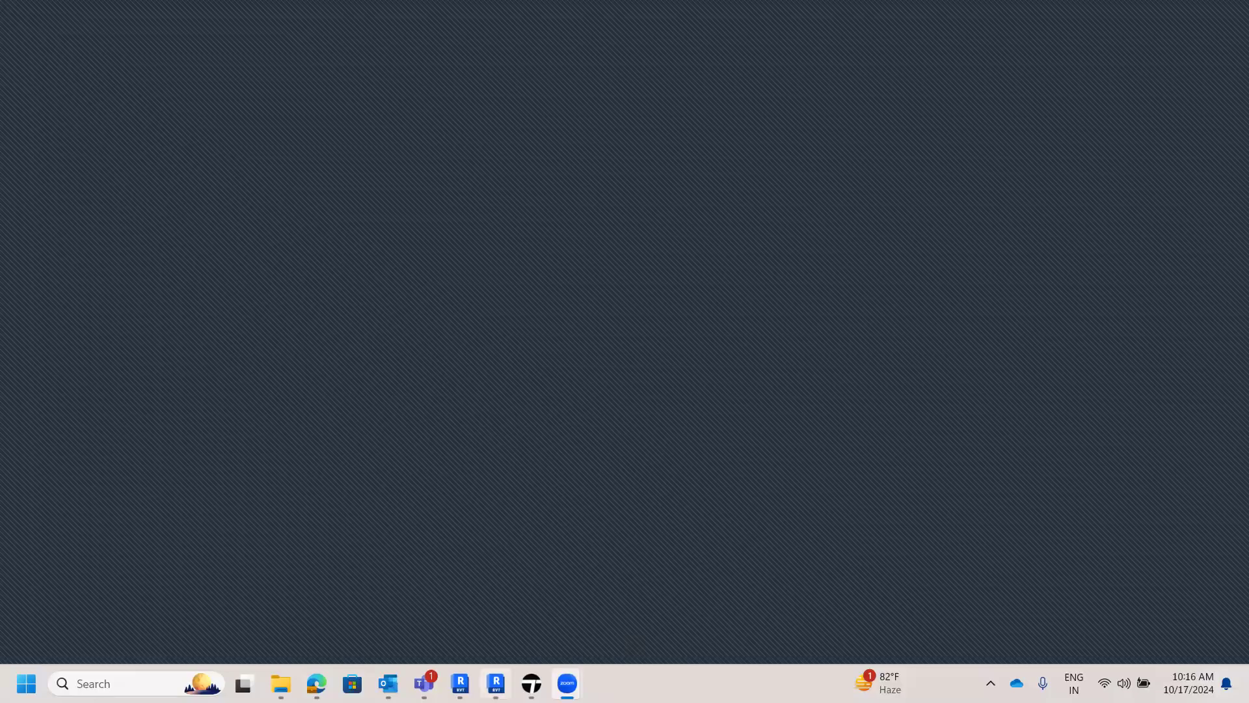
pyautogui.click(493, 617)
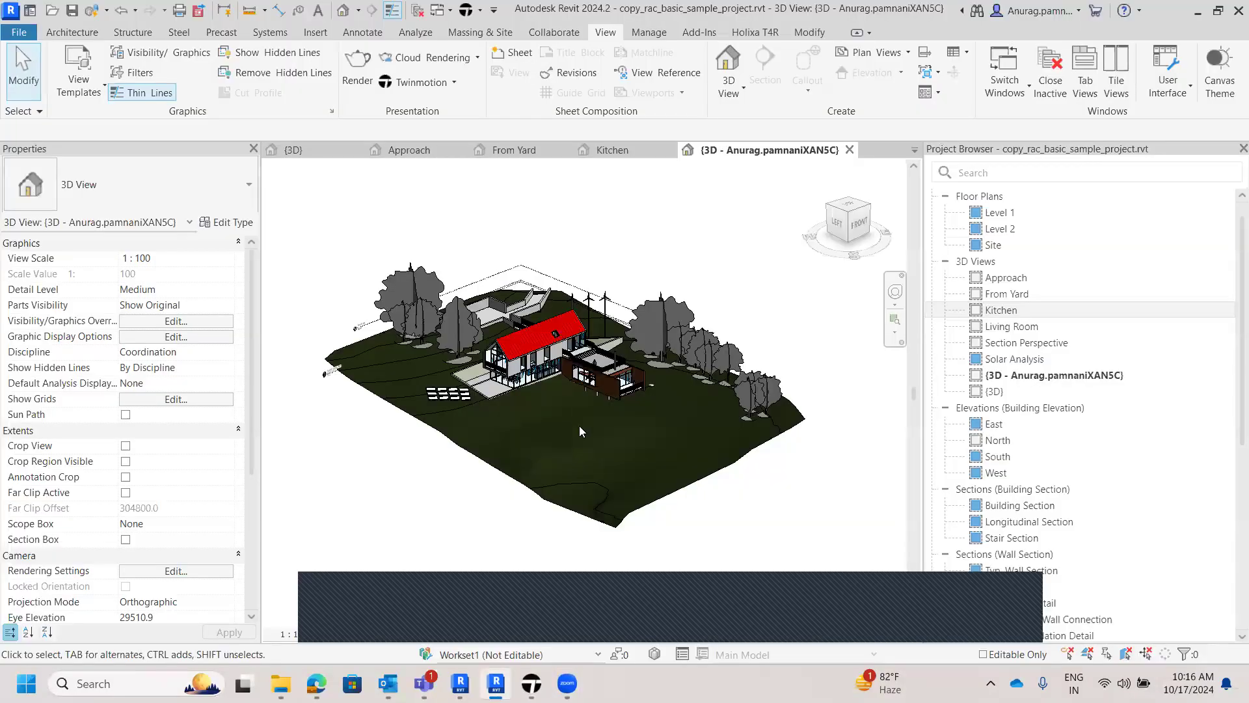
pyautogui.scroll(-2, 607, 417)
pyautogui.scroll(4, 576, 365)
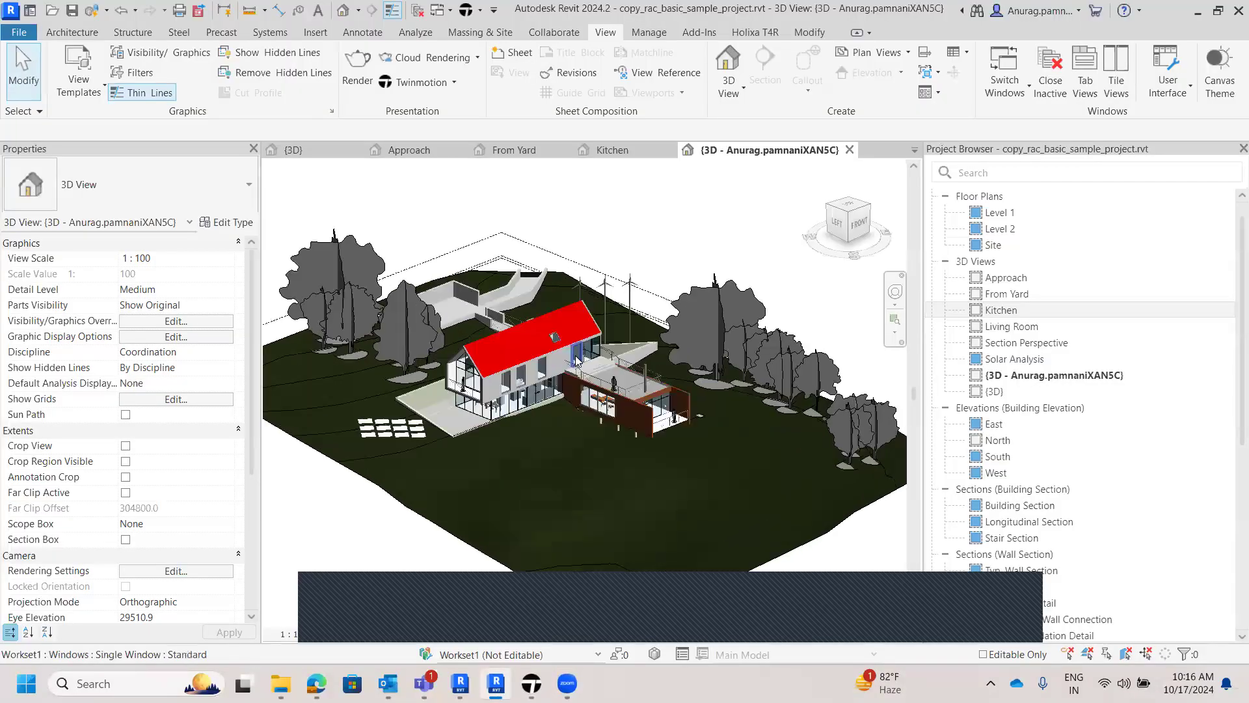
# - Open the Approach 3D view and check which 3D view creation commands it offers
pyautogui.doubleClick(1013, 279)
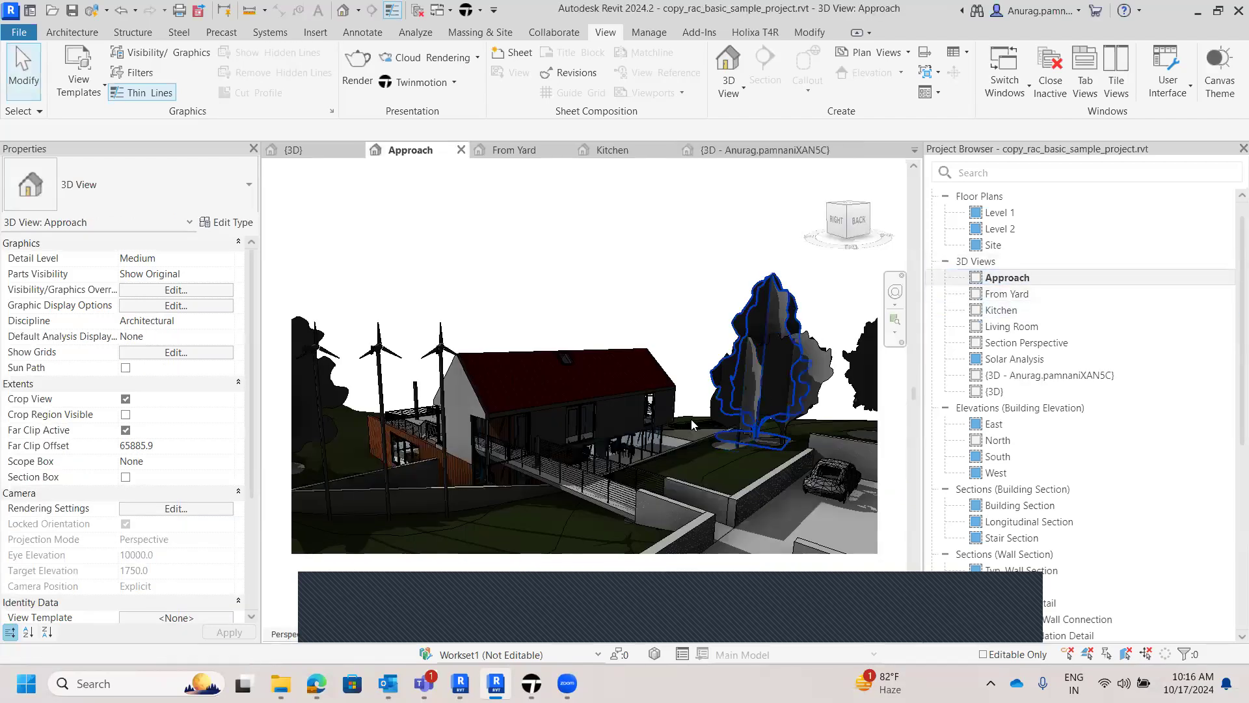
pyautogui.keyDown('shift'); pyautogui.moveTo(644, 530); pyautogui.dragTo(615, 551, button='middle'); pyautogui.keyUp('shift')
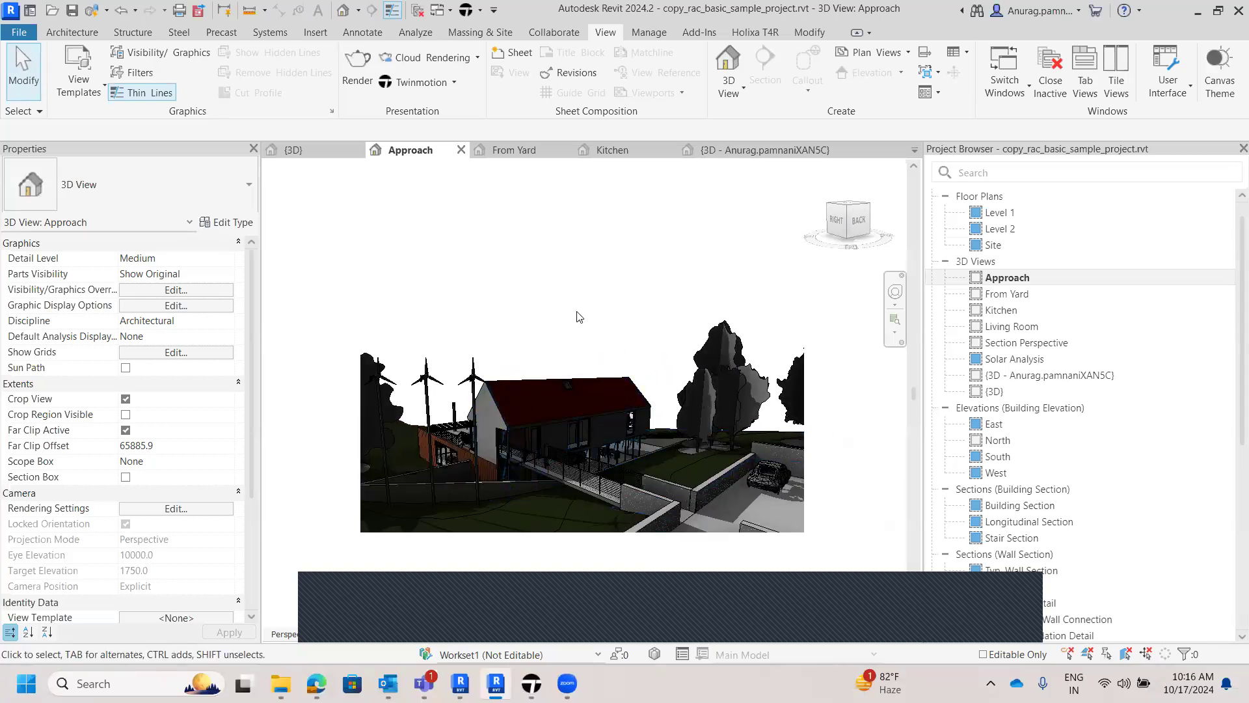
pyautogui.click(358, 11)
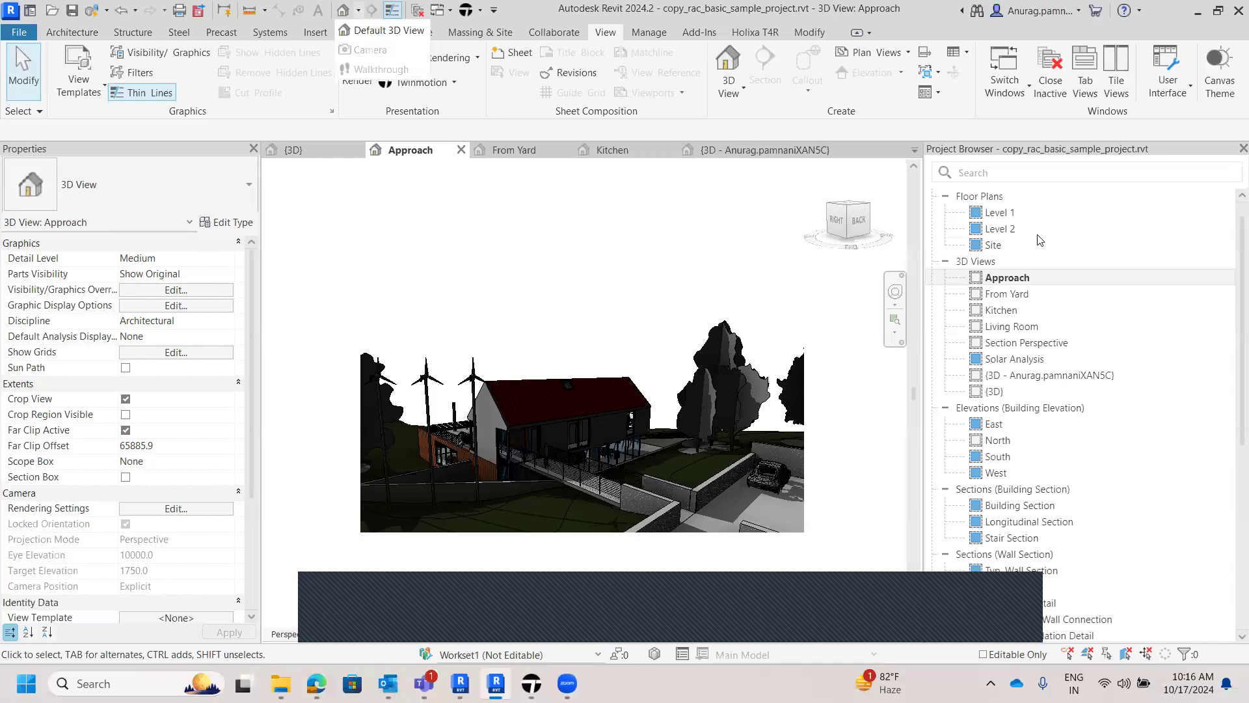
# - Open the Level 1 floor plan and check the Camera and Walkthrough commands for creating perspective views
pyautogui.click(1008, 214)
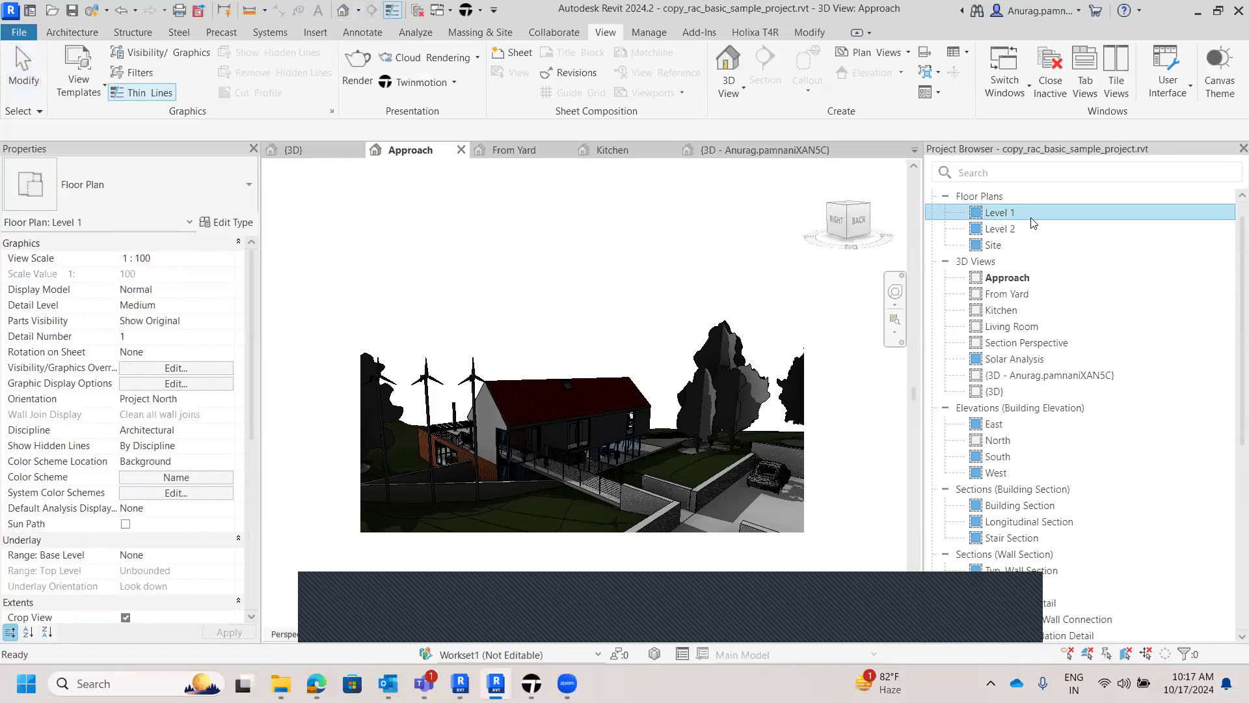
pyautogui.doubleClick(1037, 212)
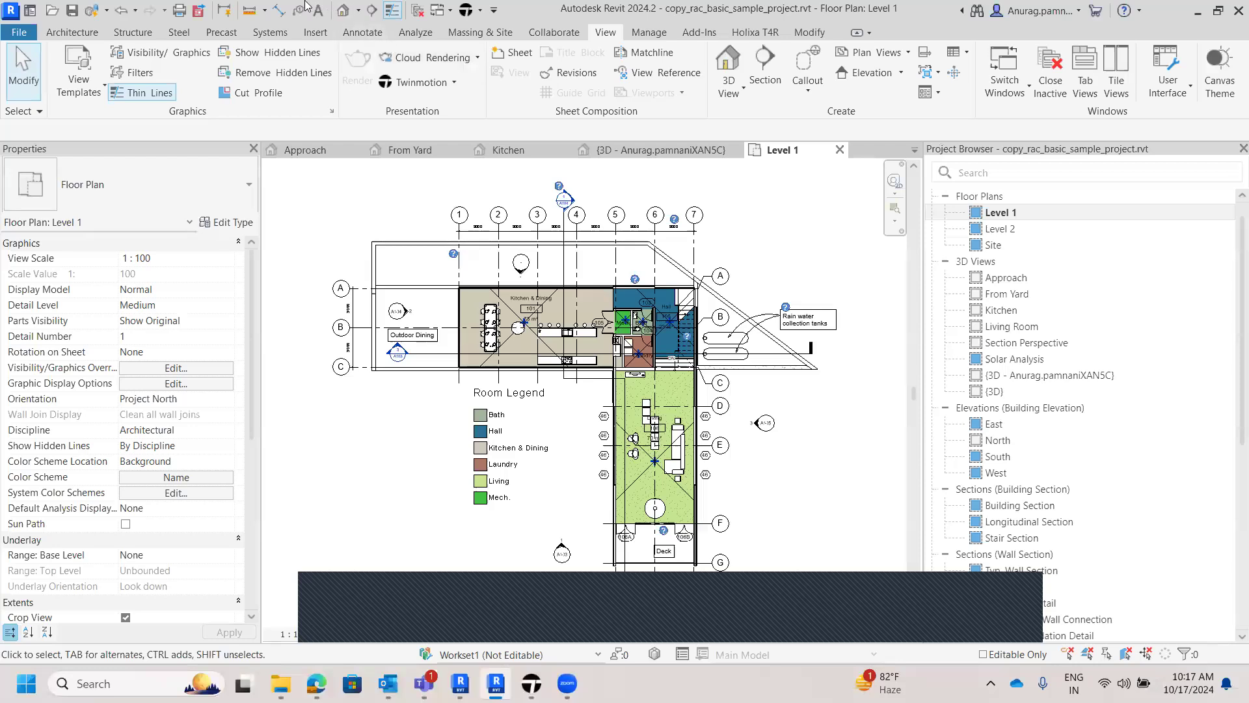
pyautogui.click(359, 11)
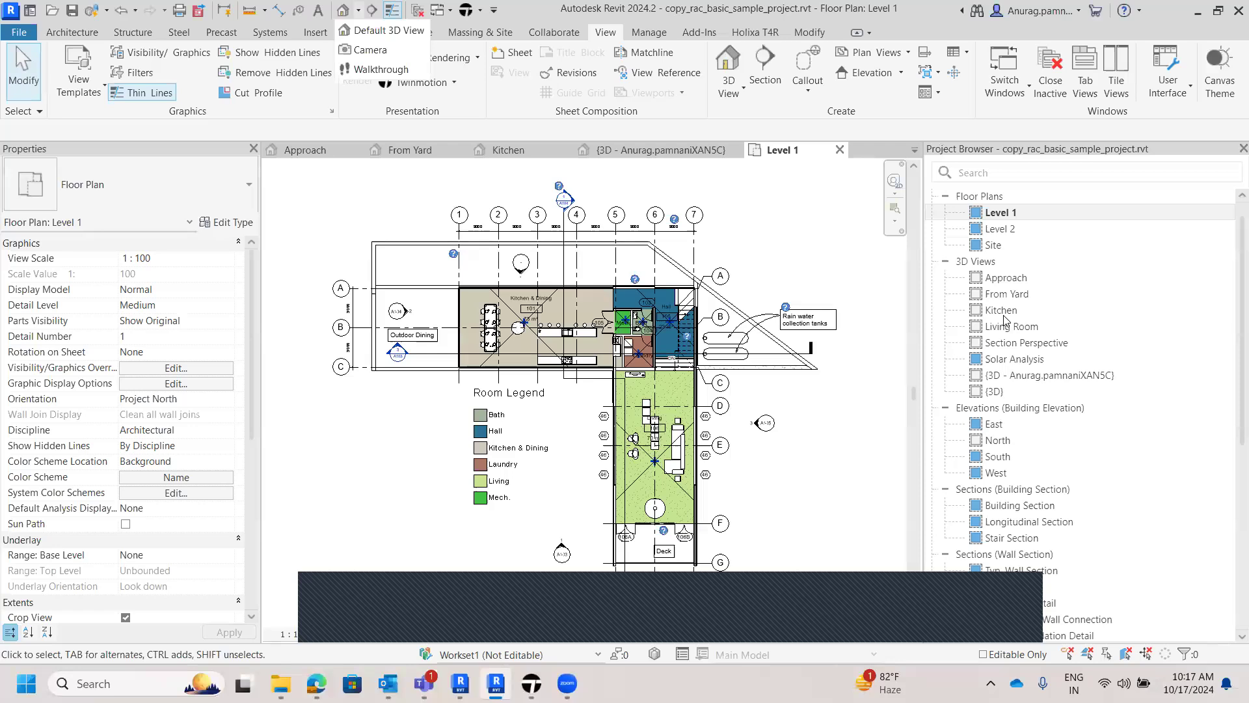
pyautogui.click(1012, 278)
pyautogui.click(1079, 279)
pyautogui.click(891, 297)
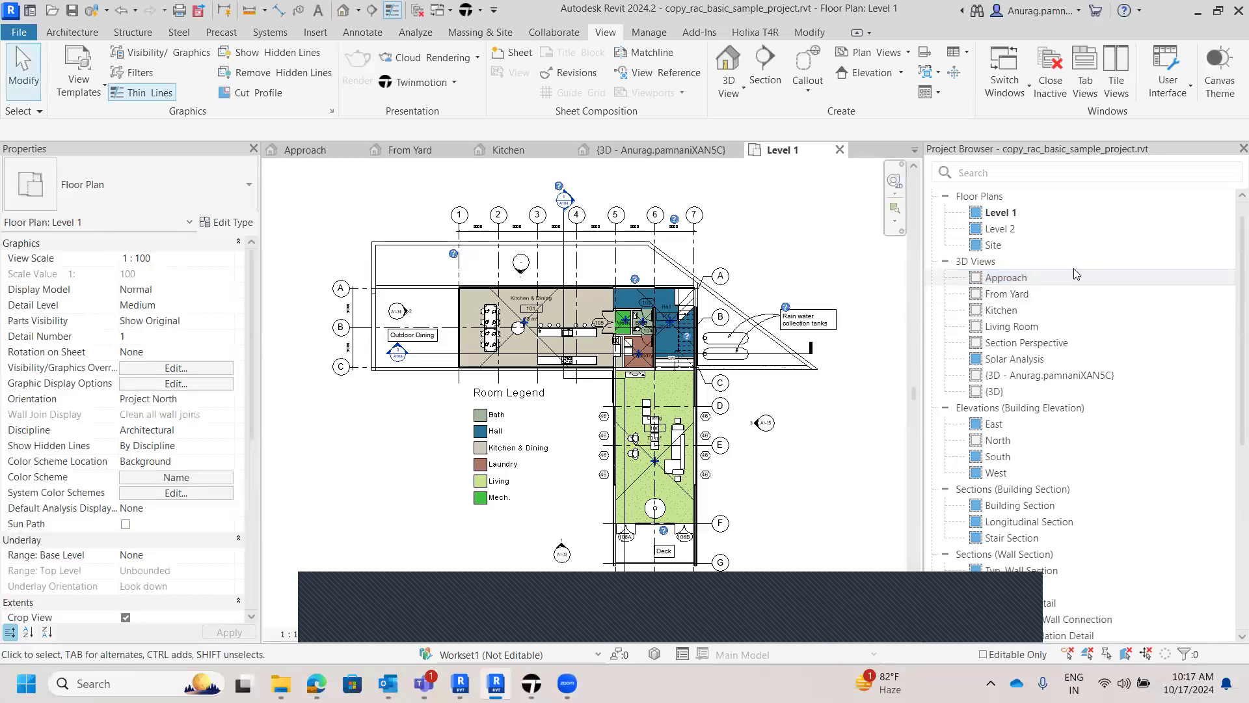
# - Review the Approach, From Yard and Kitchen camera views one after another, looking closely at the kitchen interior
pyautogui.doubleClick(1052, 280)
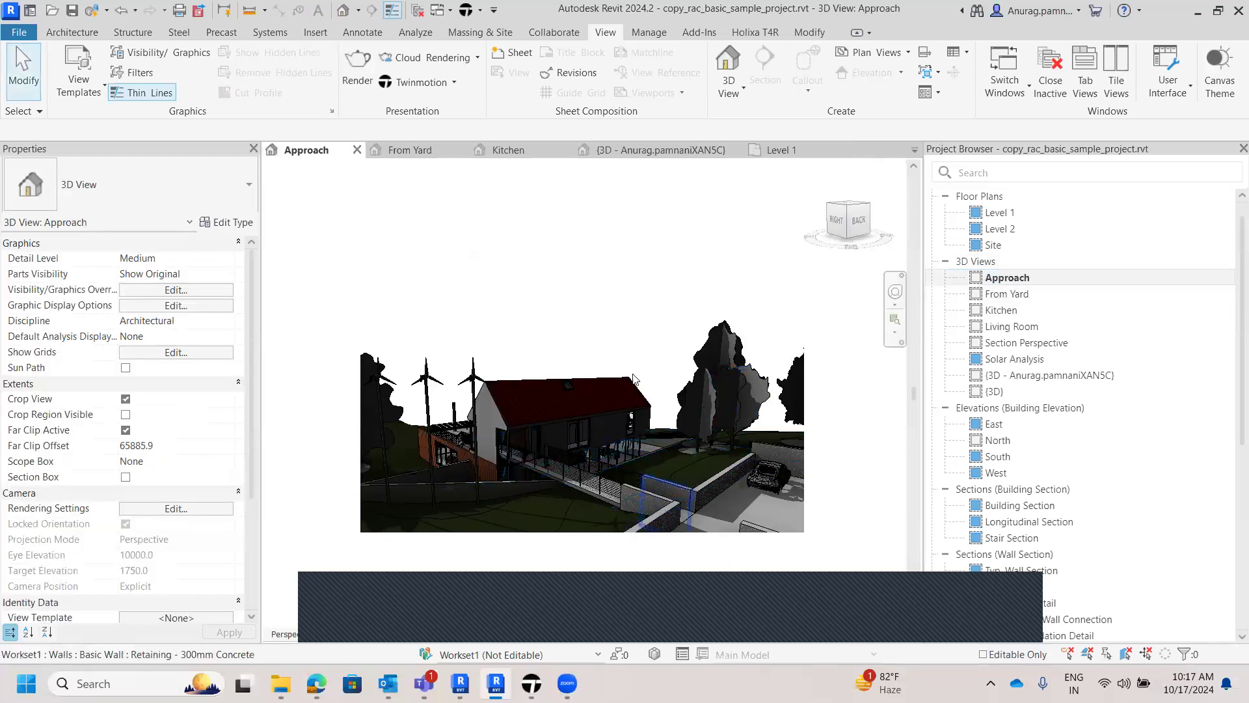
pyautogui.scroll(4, 545, 481)
pyautogui.scroll(-3, 824, 382)
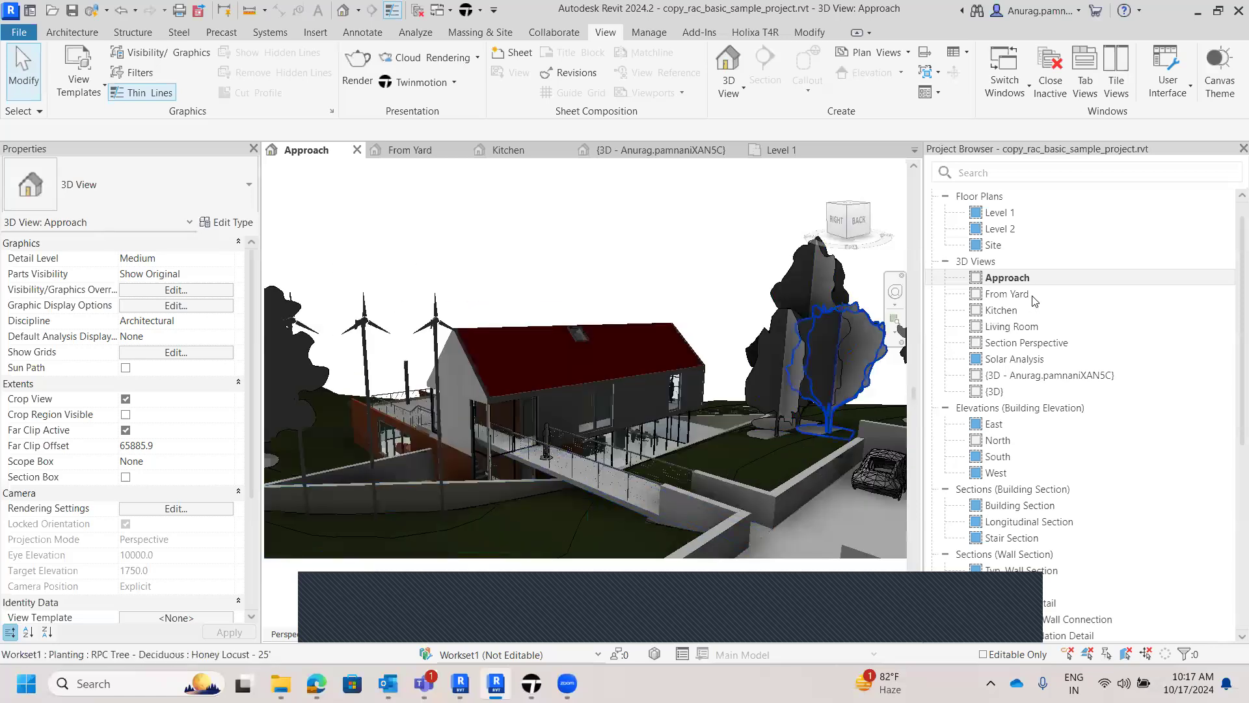
pyautogui.doubleClick(1029, 293)
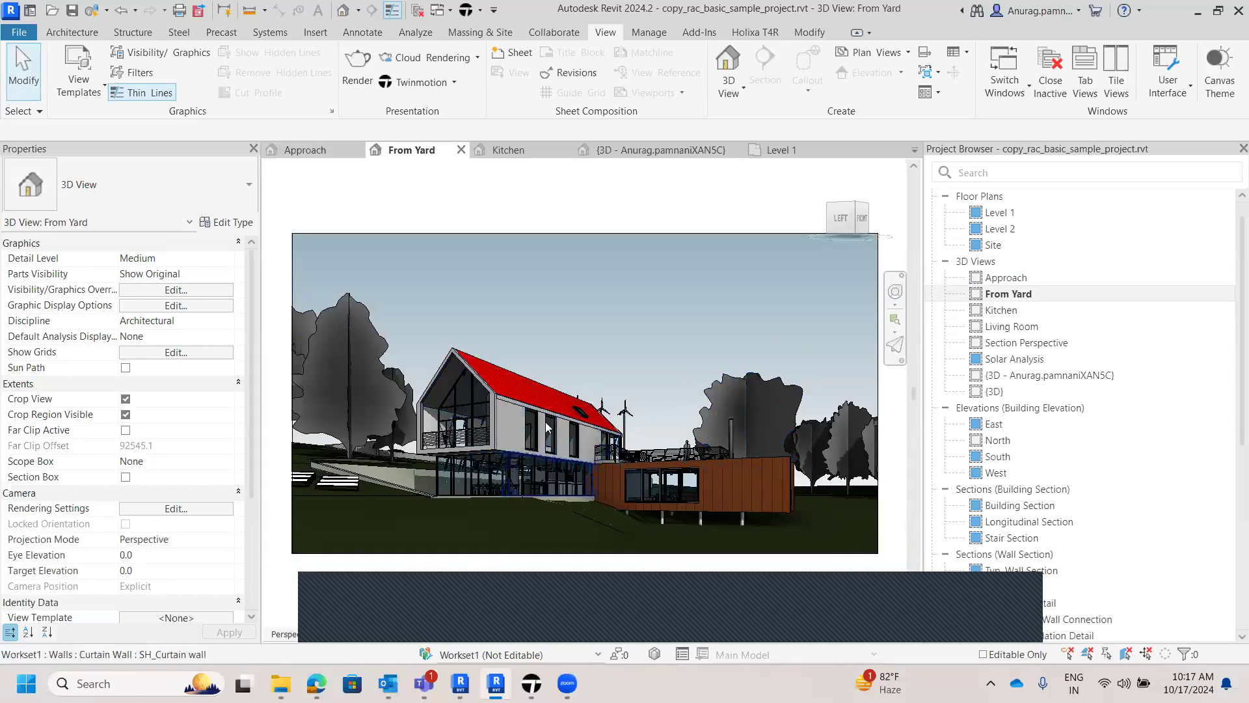
pyautogui.doubleClick(1027, 312)
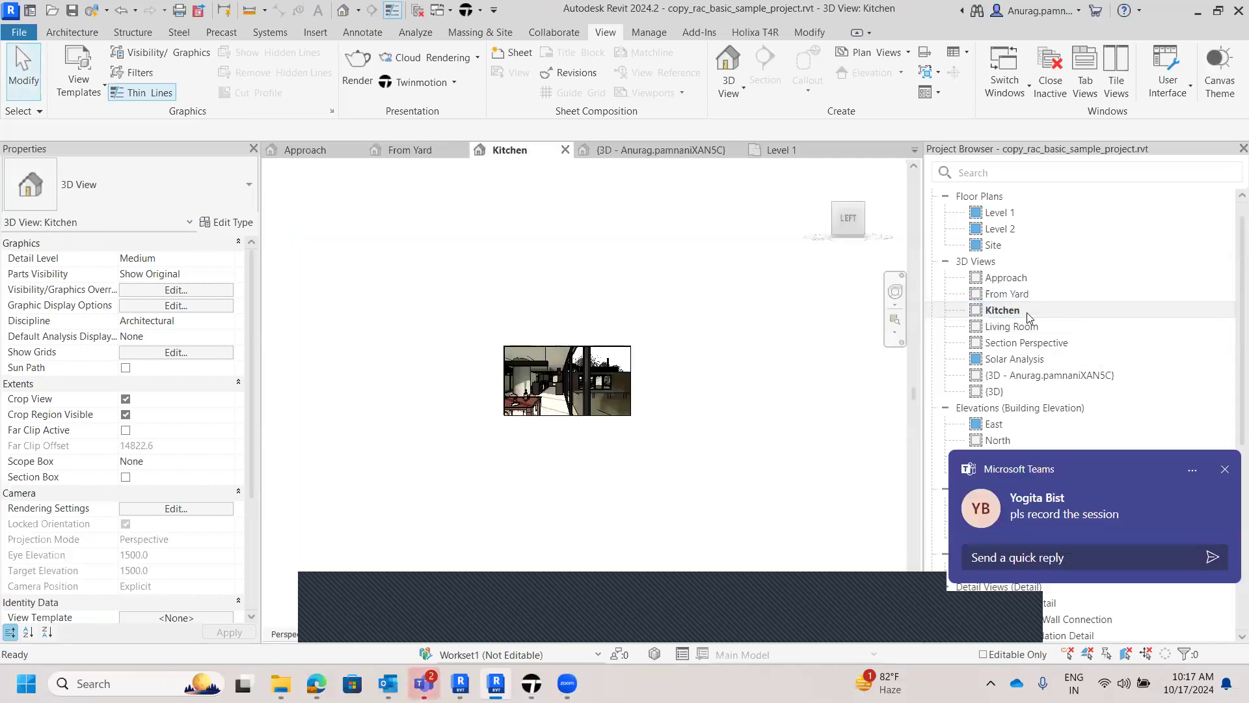
pyautogui.scroll(4, 581, 437)
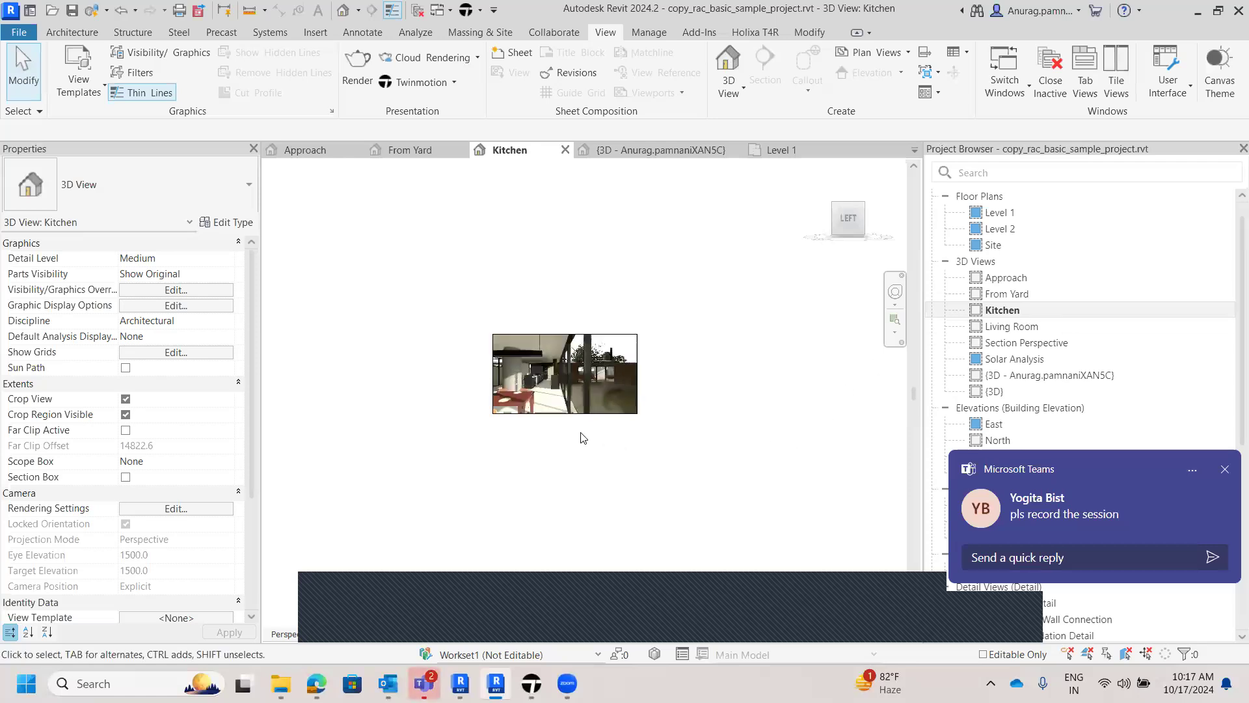
pyautogui.scroll(4, 572, 436)
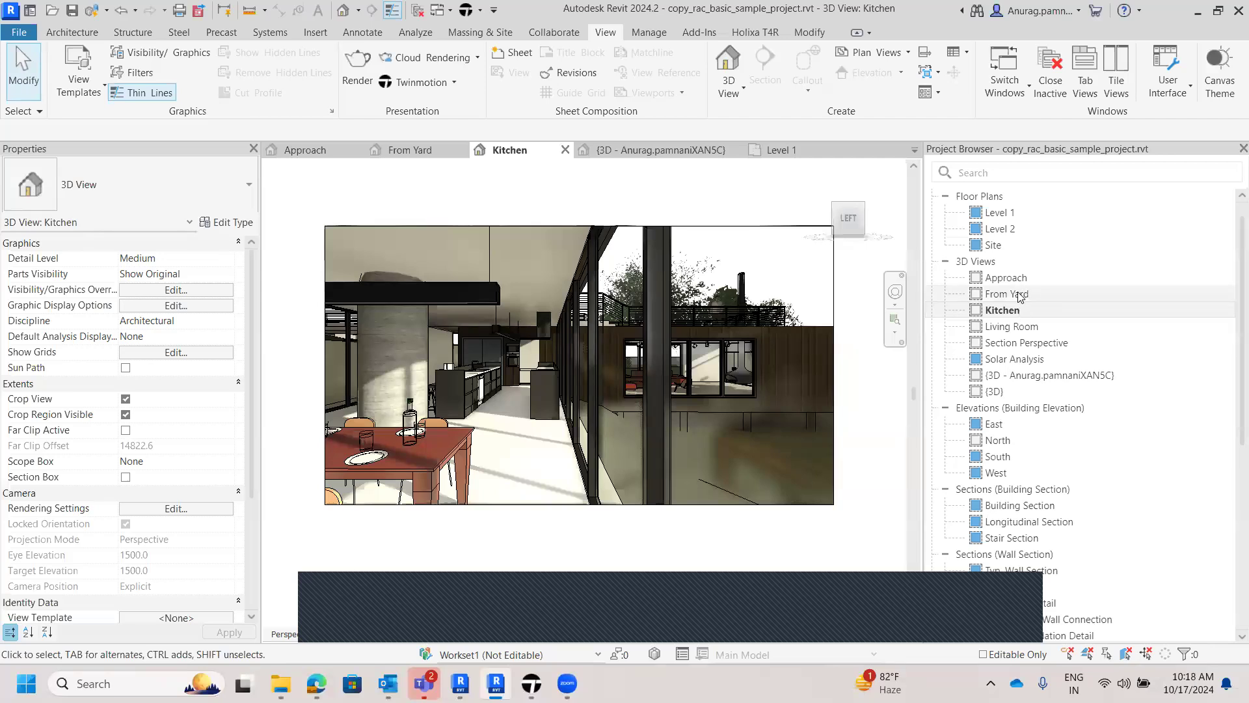
pyautogui.keyDown('shift'); pyautogui.moveTo(862, 411); pyautogui.dragTo(863, 434, button='middle'); pyautogui.keyUp('shift')
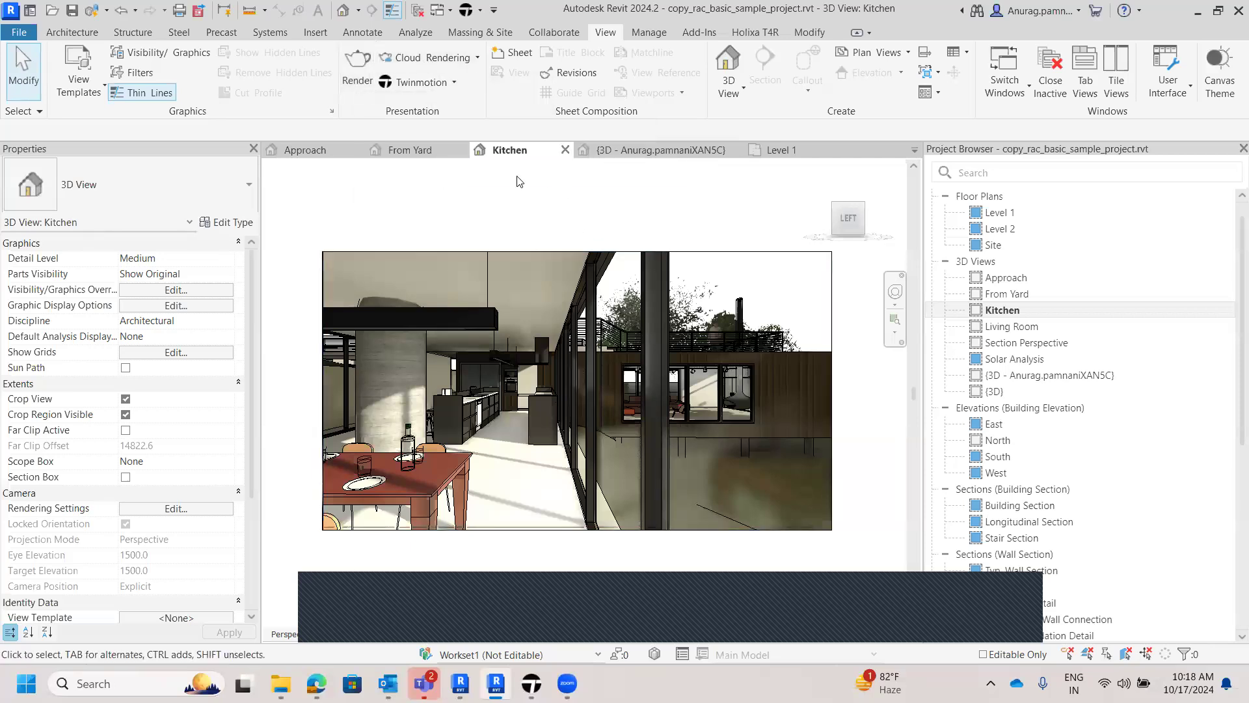
# - Open the From Yard 3D view and bring up its Render in Cloud settings, continuing past the welcome message
pyautogui.doubleClick(1010, 294)
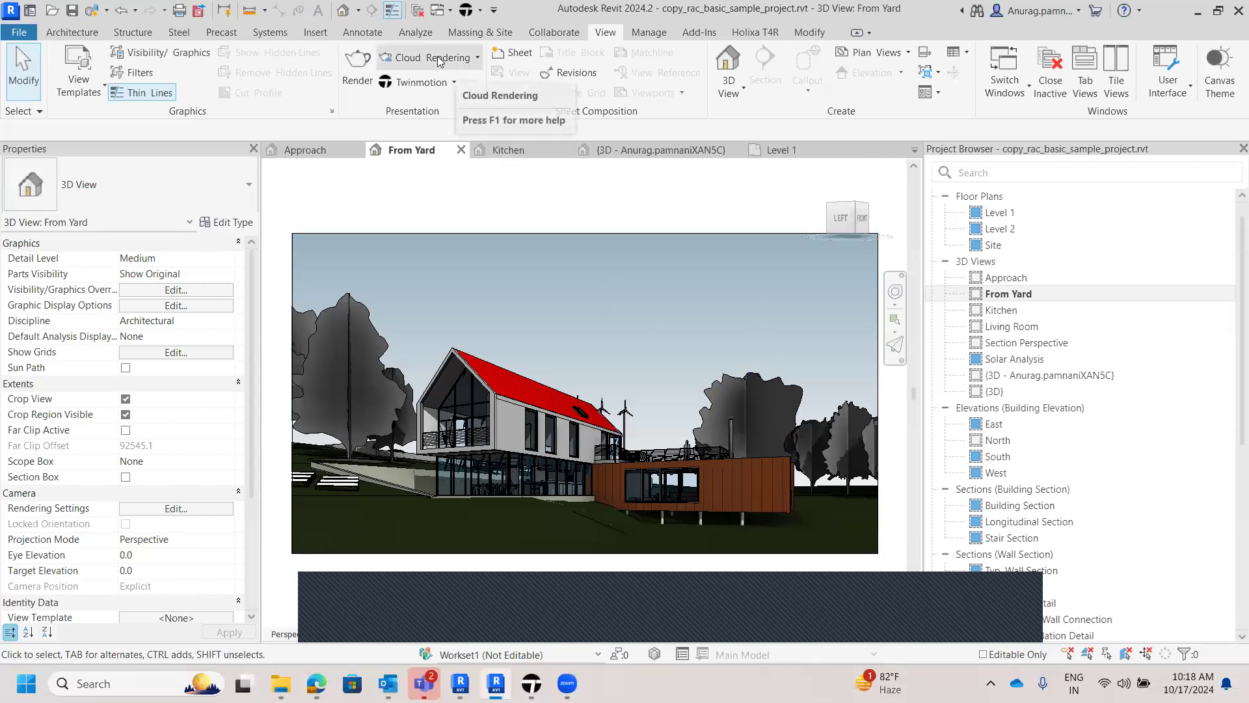
pyautogui.click(479, 60)
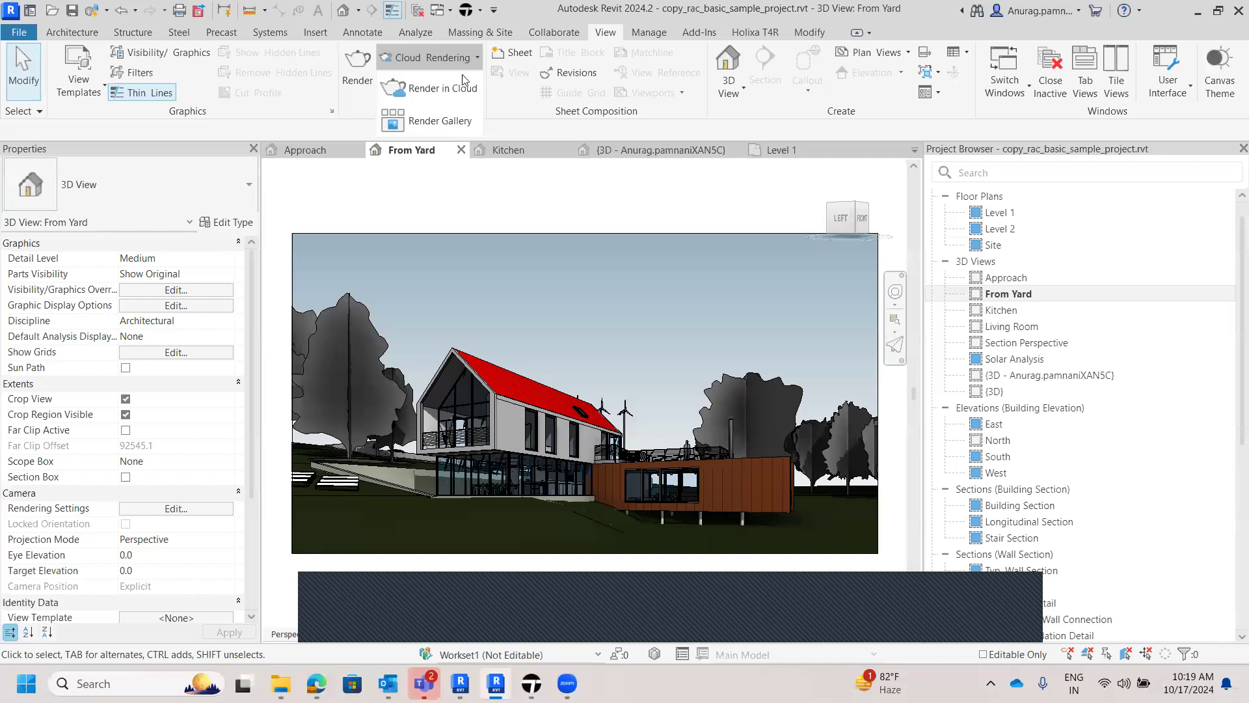
pyautogui.click(442, 95)
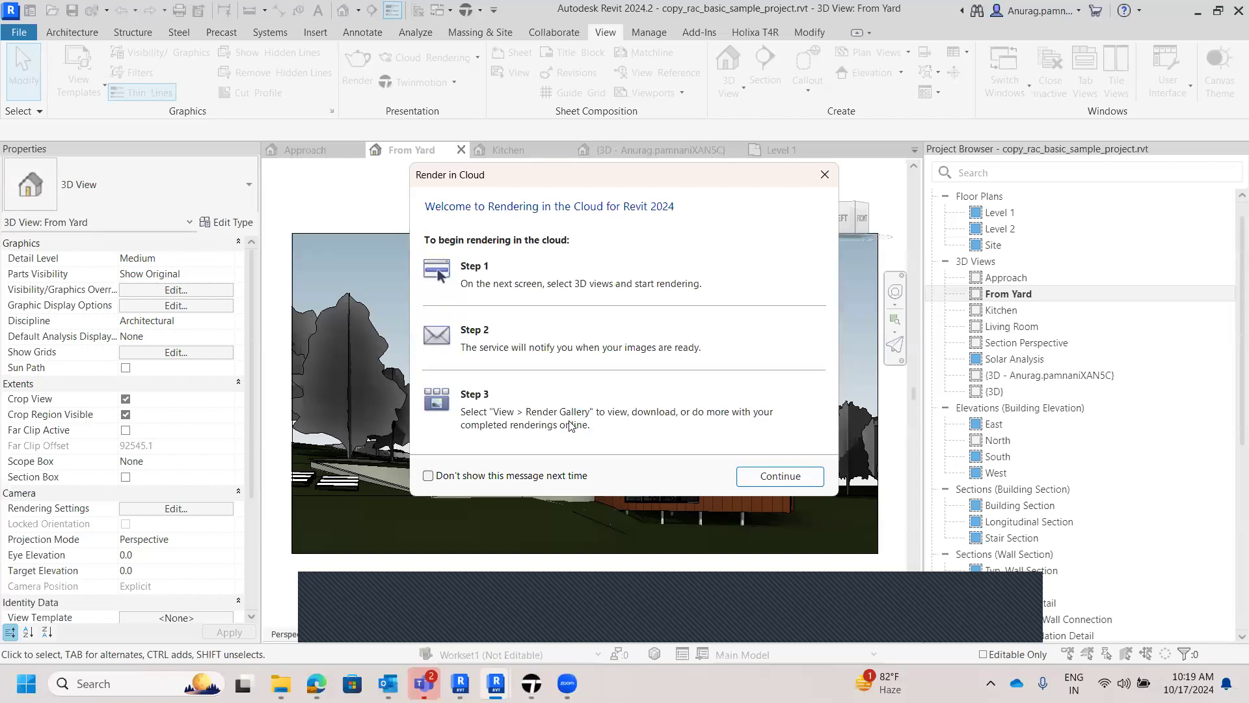
pyautogui.click(774, 477)
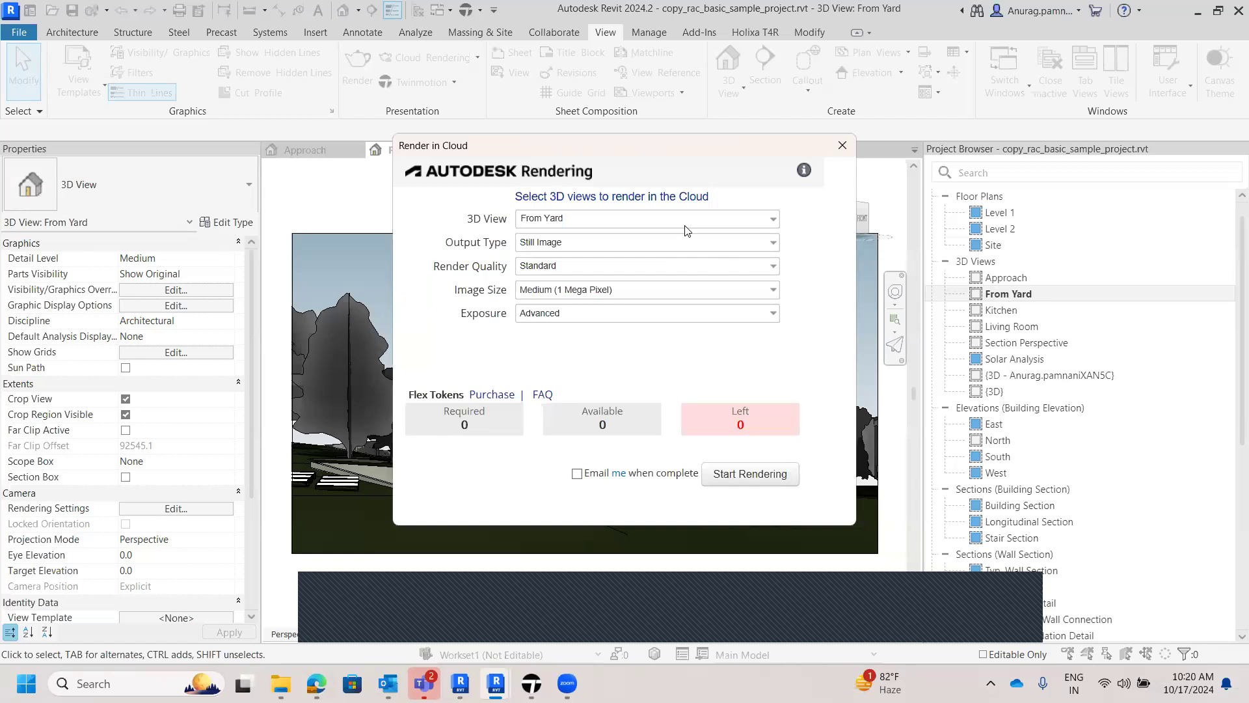
# - Keep From Yard as the only view for cloud rendering and choose Still Image as the output type
pyautogui.click(774, 222)
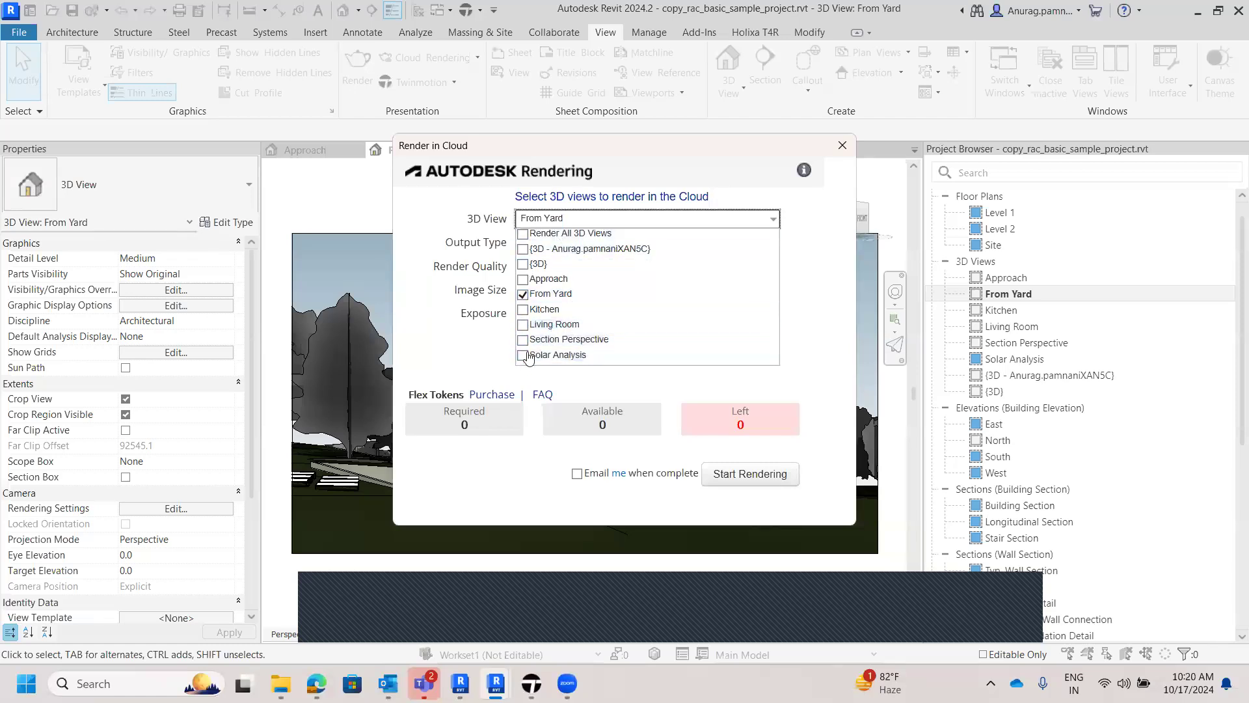
pyautogui.click(817, 226)
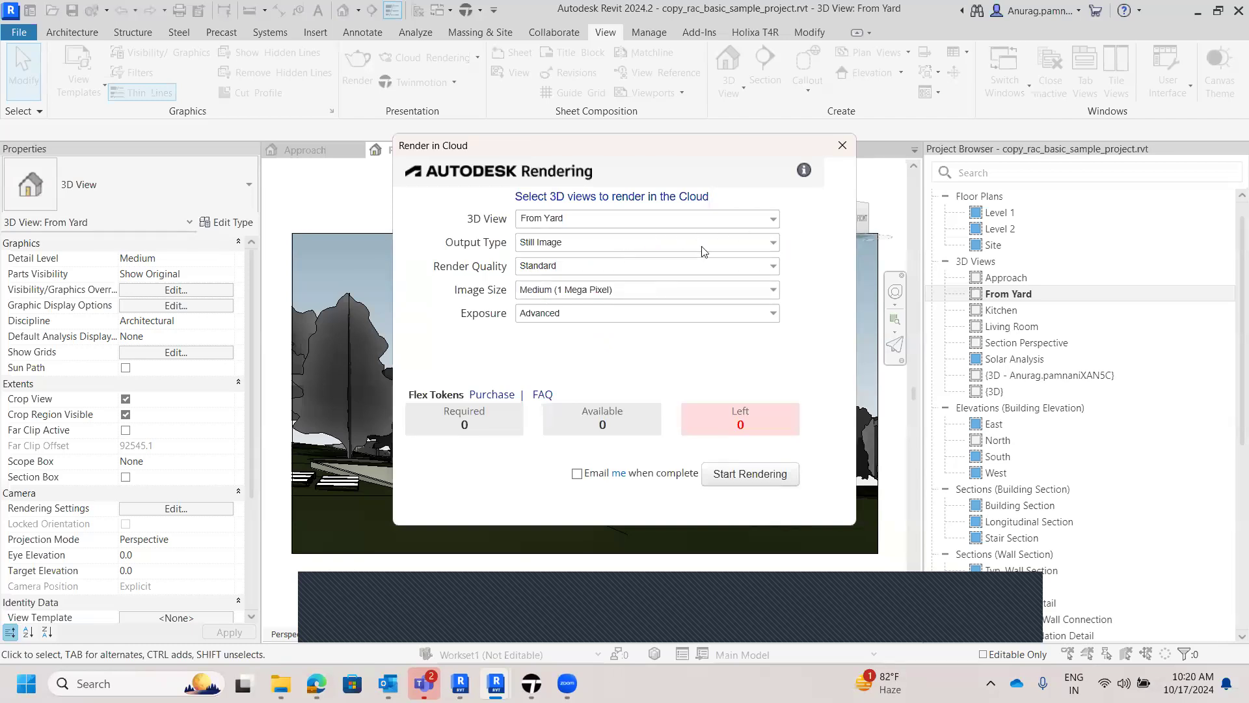
pyautogui.click(773, 245)
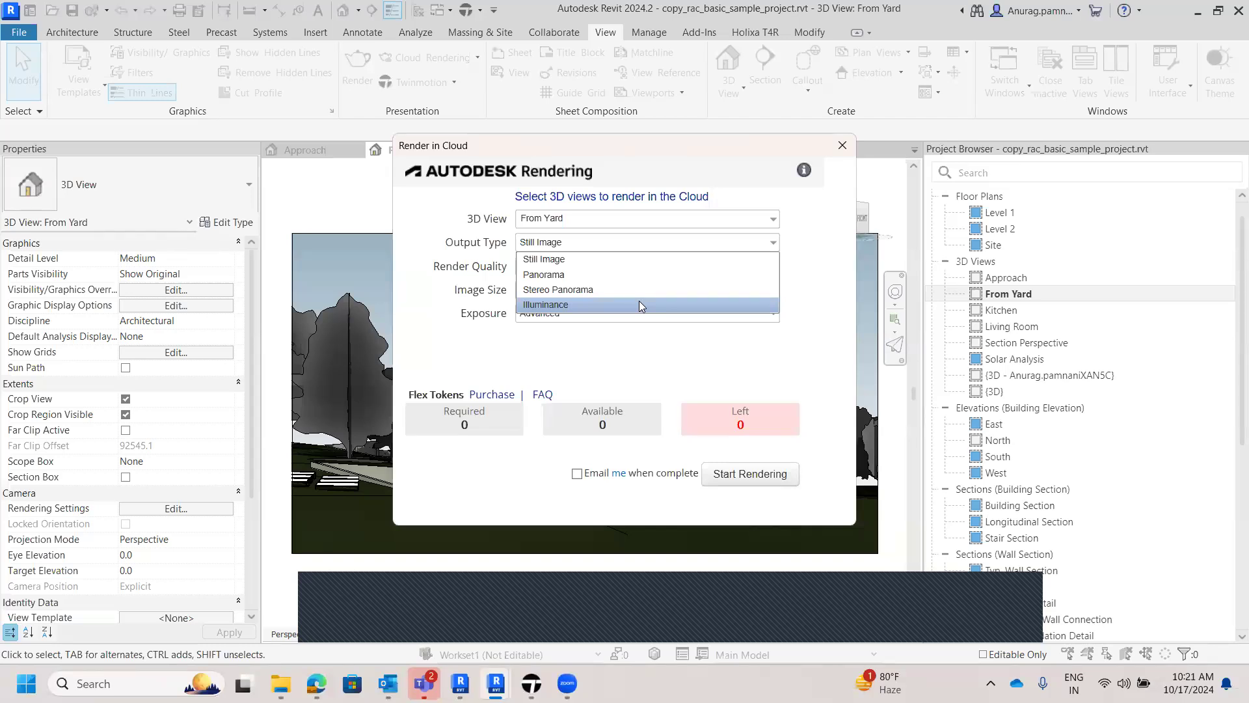
pyautogui.click(615, 260)
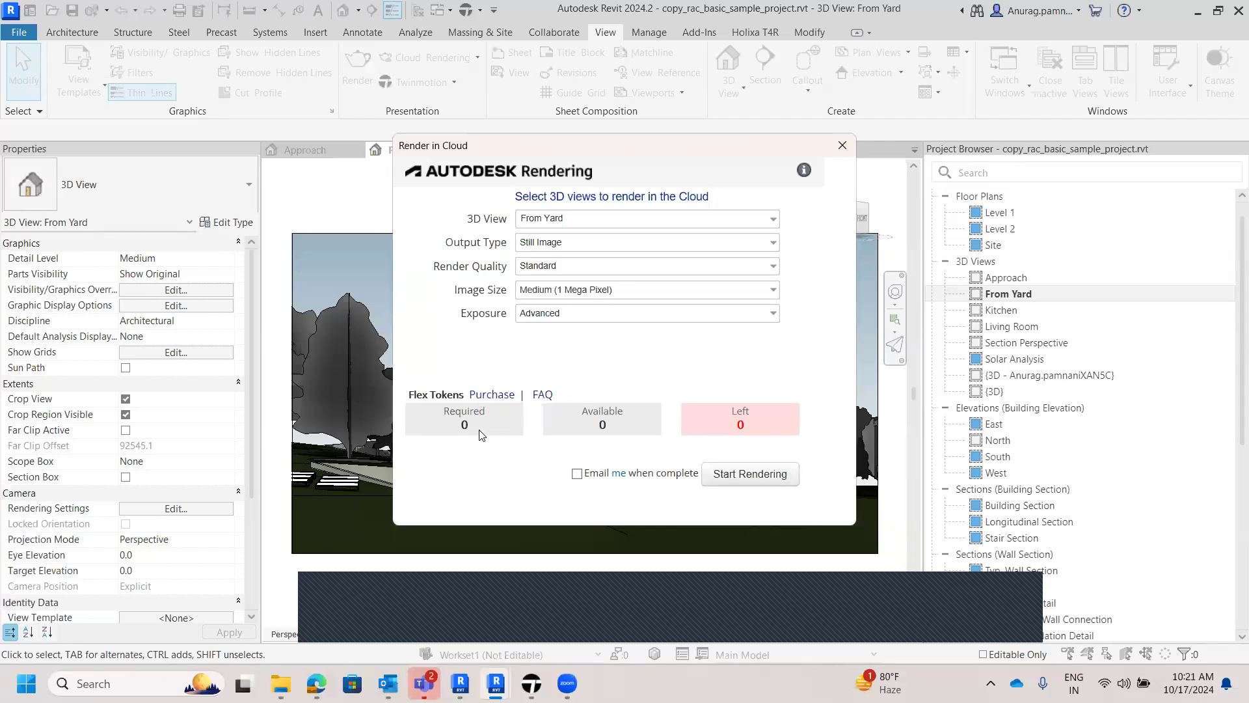
# - Check the quality and image size choices, keep Standard and Medium (1 Mega Pixel), and start the cloud rendering
pyautogui.click(768, 269)
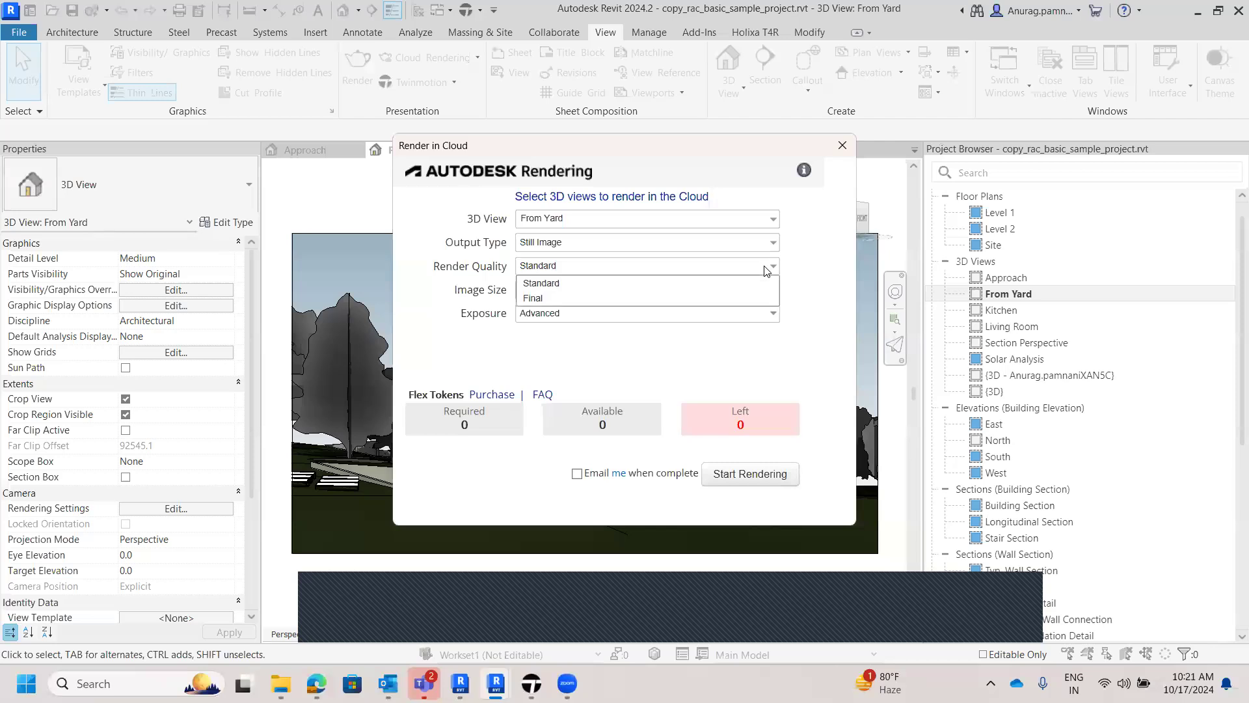
pyautogui.click(768, 269)
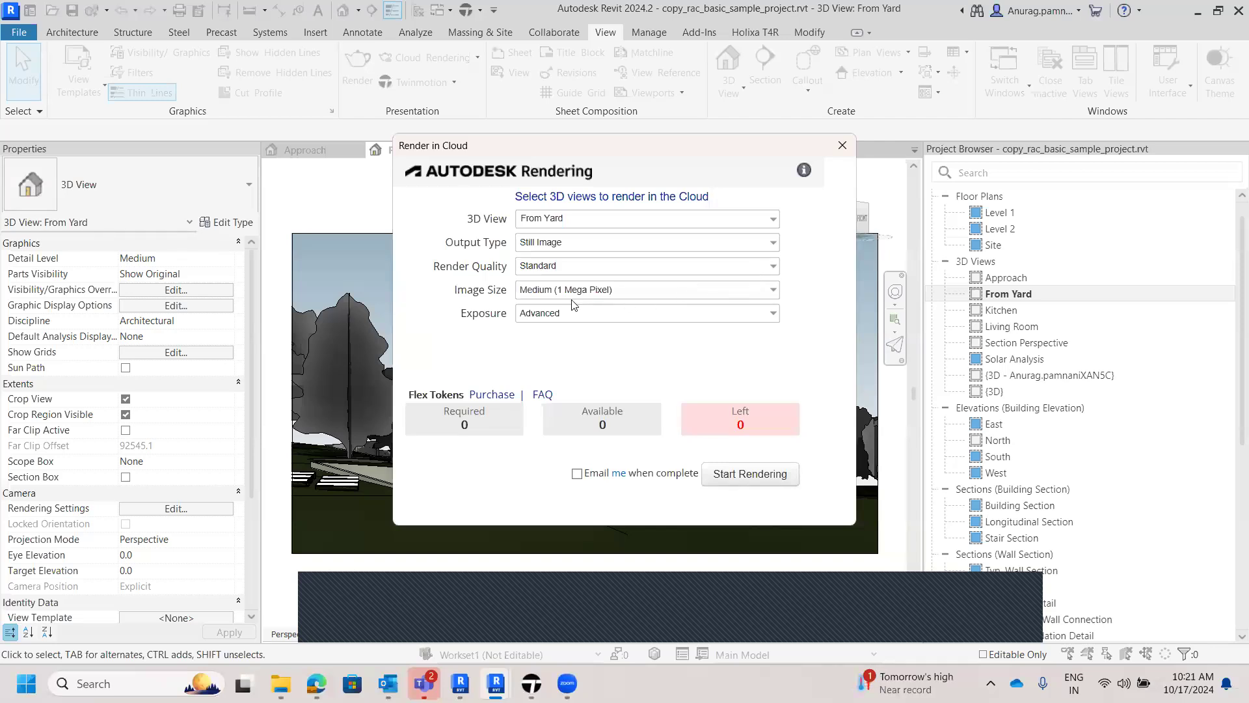
pyautogui.click(771, 291)
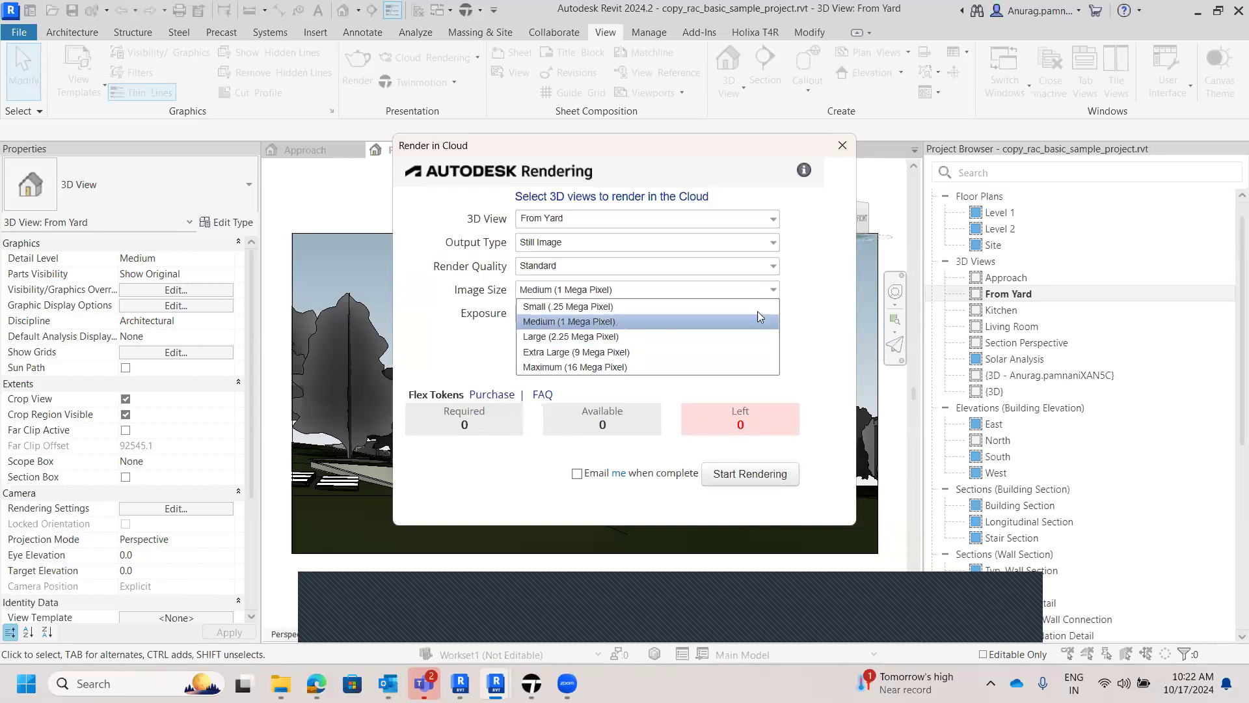
pyautogui.click(818, 317)
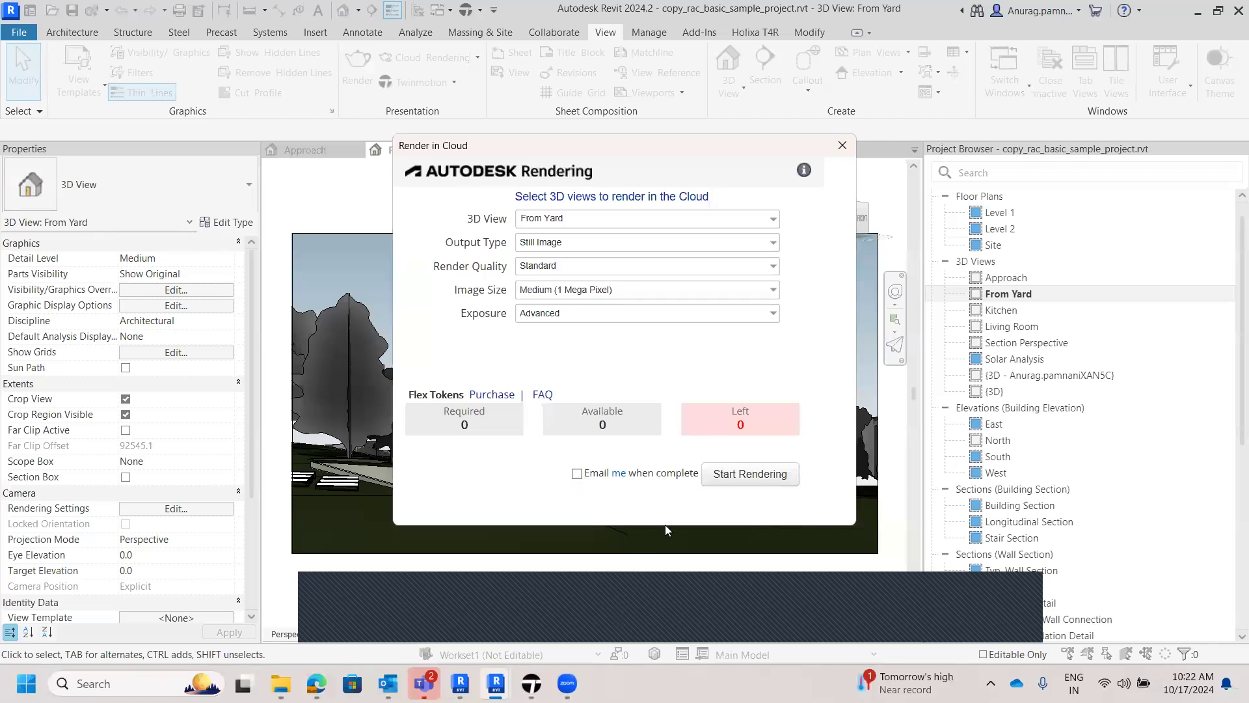
pyautogui.click(751, 474)
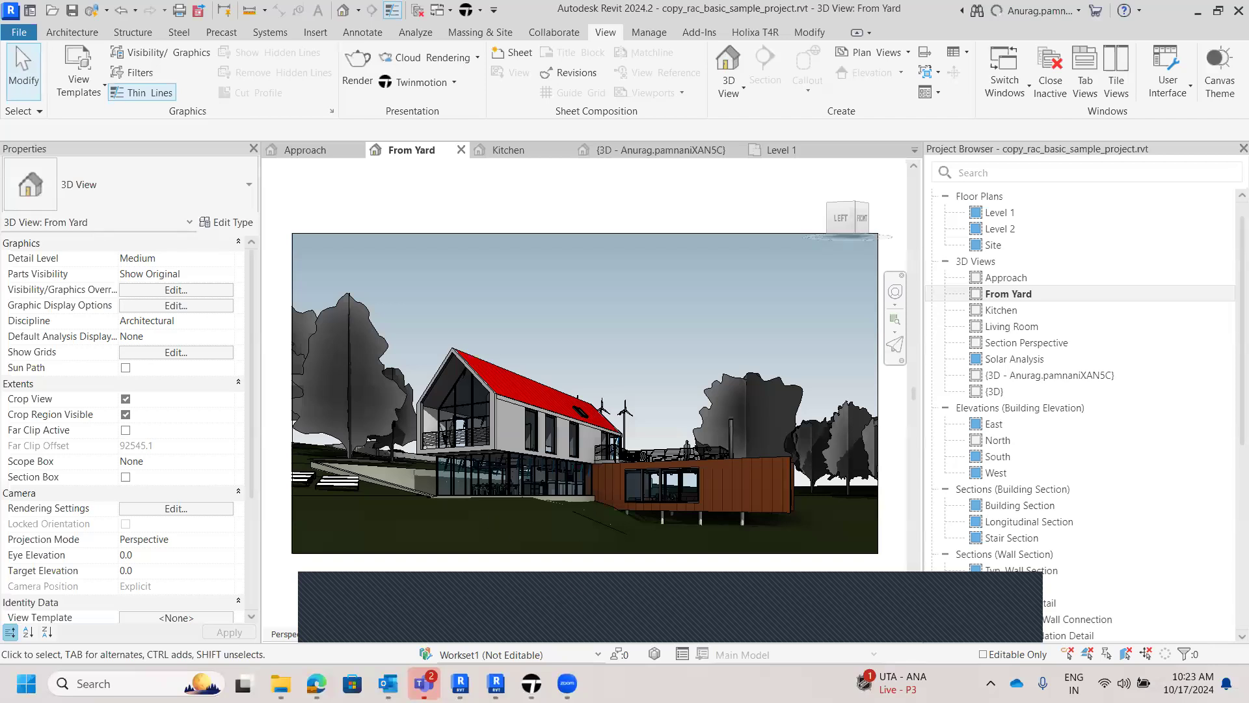
pyautogui.click(630, 632)
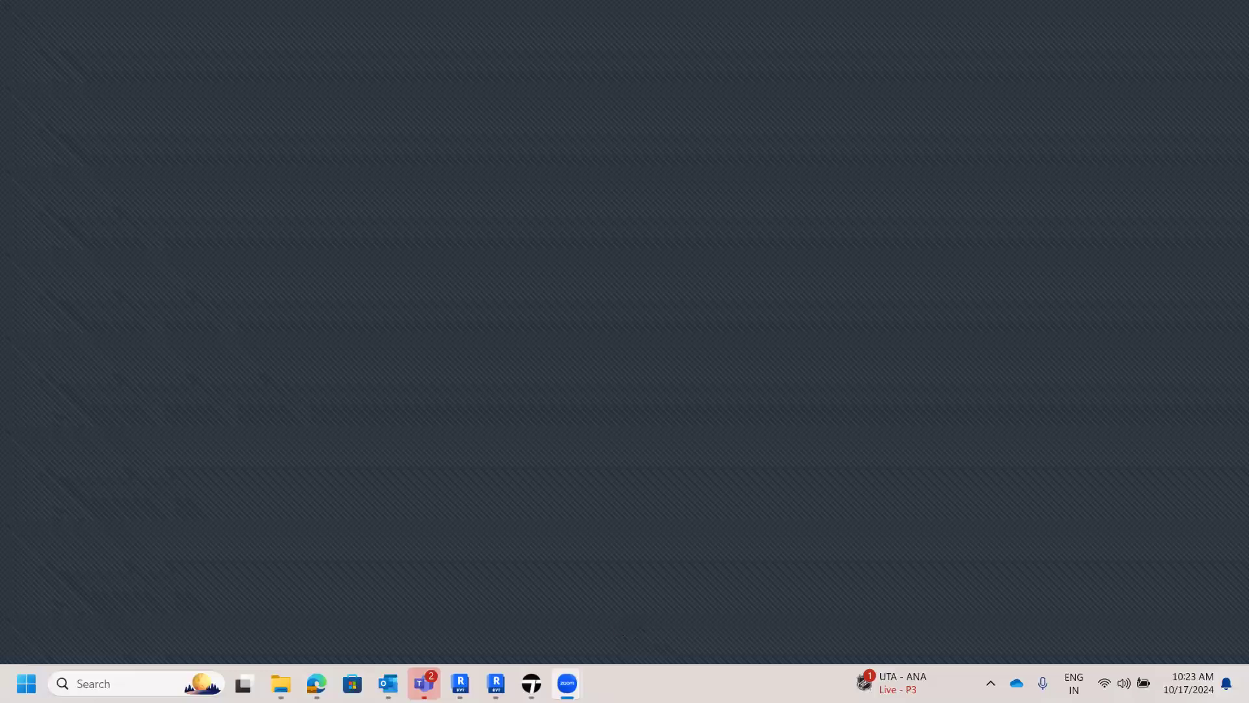
pyautogui.click(778, 374)
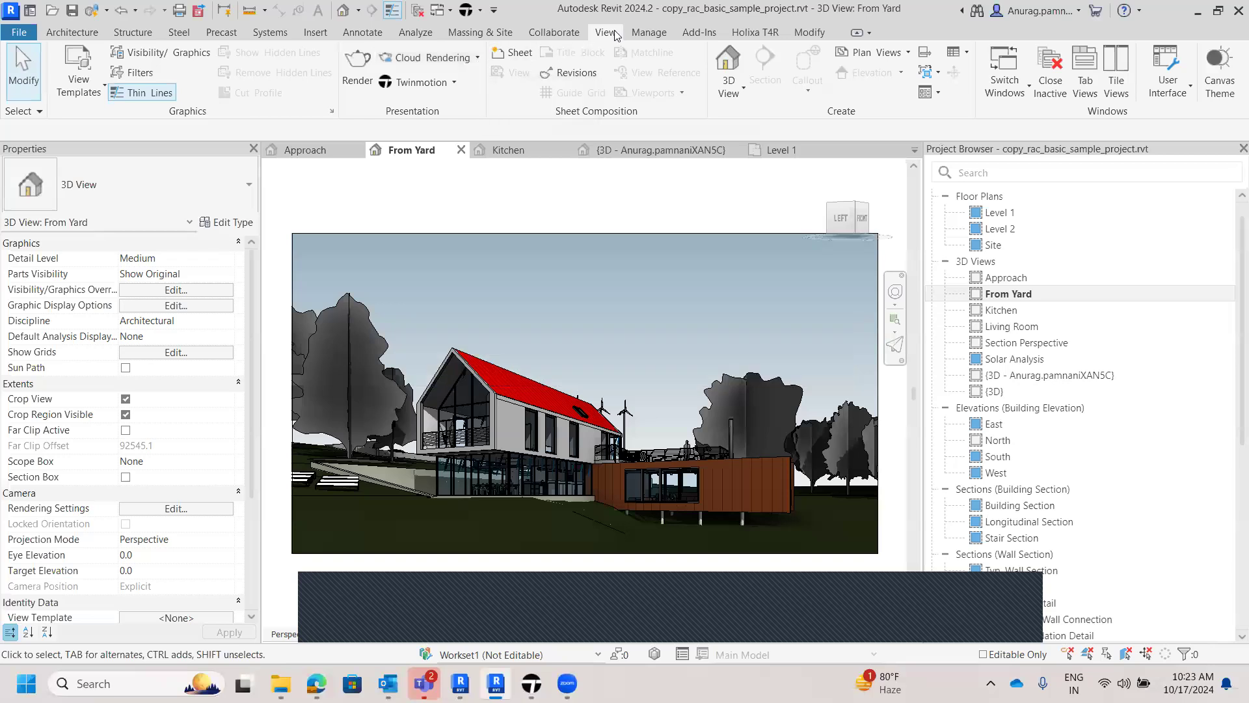
# - Open the cloud Render Gallery and sign in to Autodesk Rendering with the saved account e-mail and password
pyautogui.click(477, 60)
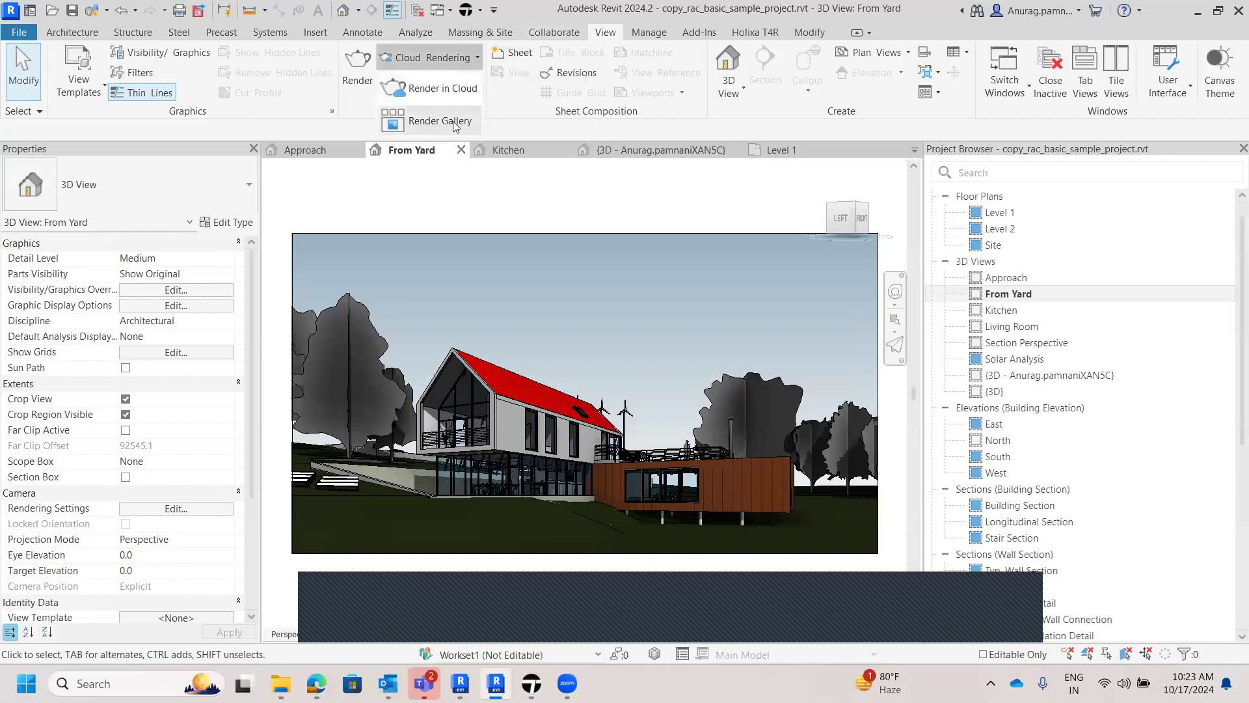
pyautogui.click(461, 120)
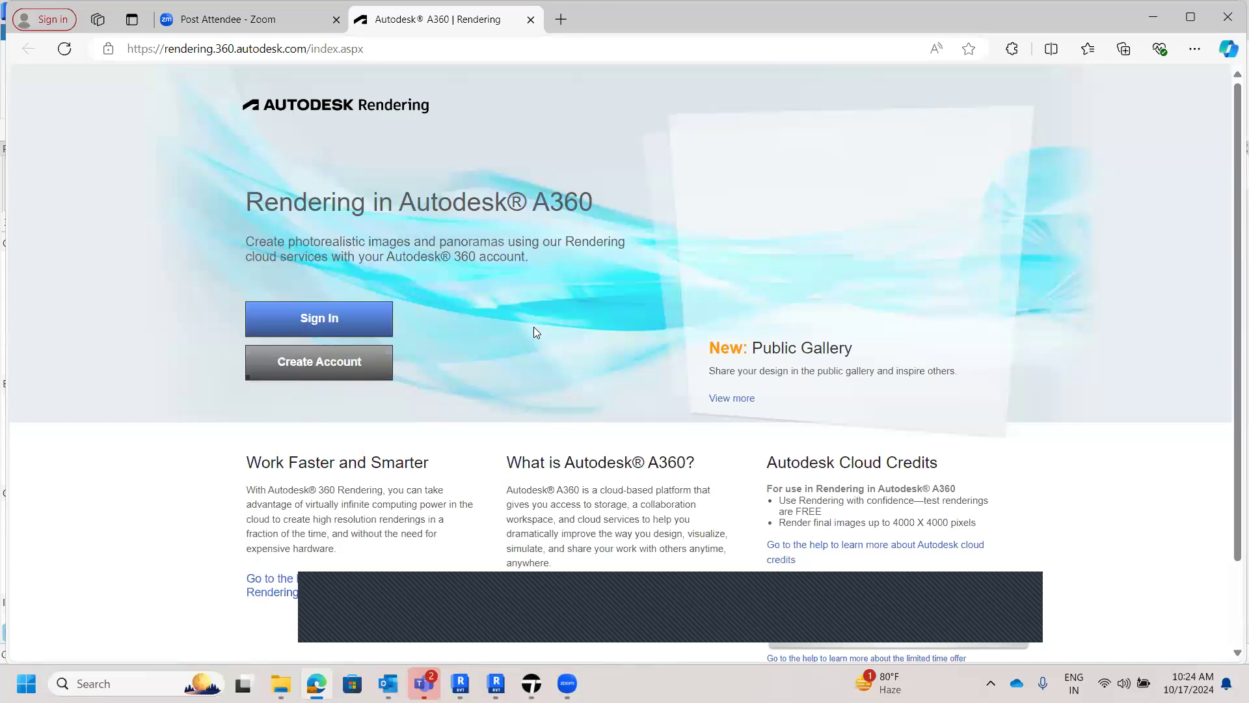
pyautogui.click(344, 331)
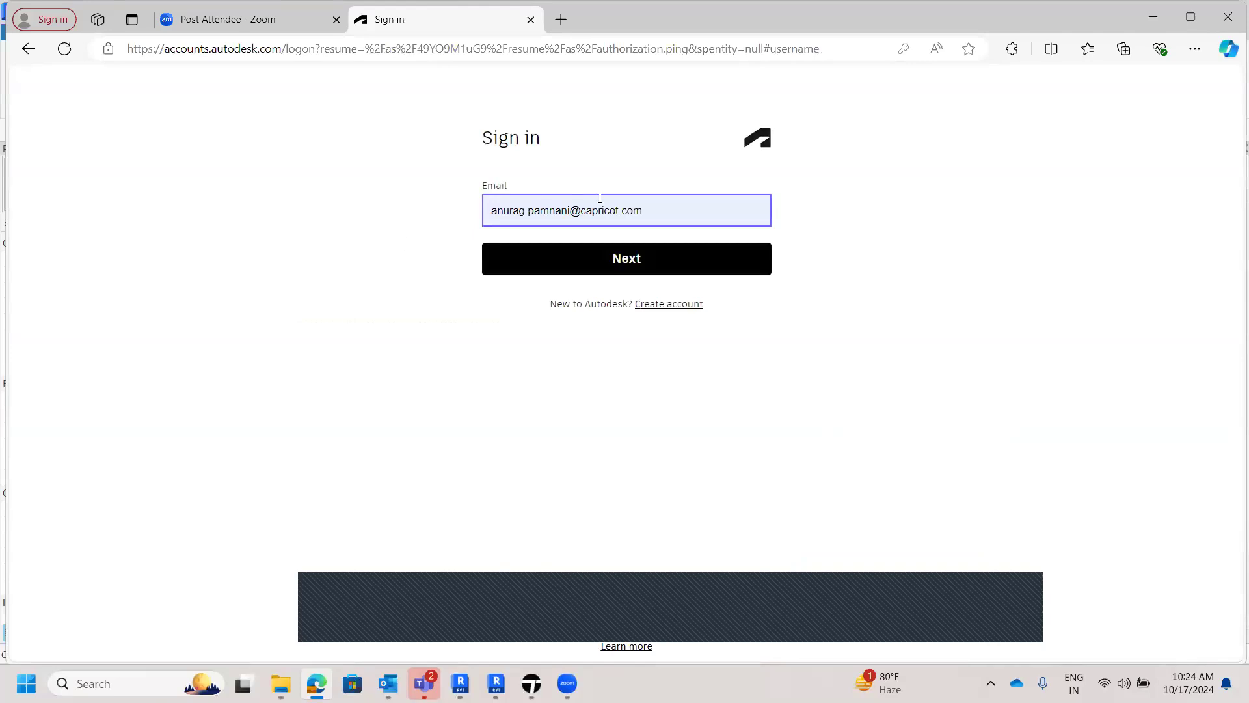
pyautogui.click(624, 258)
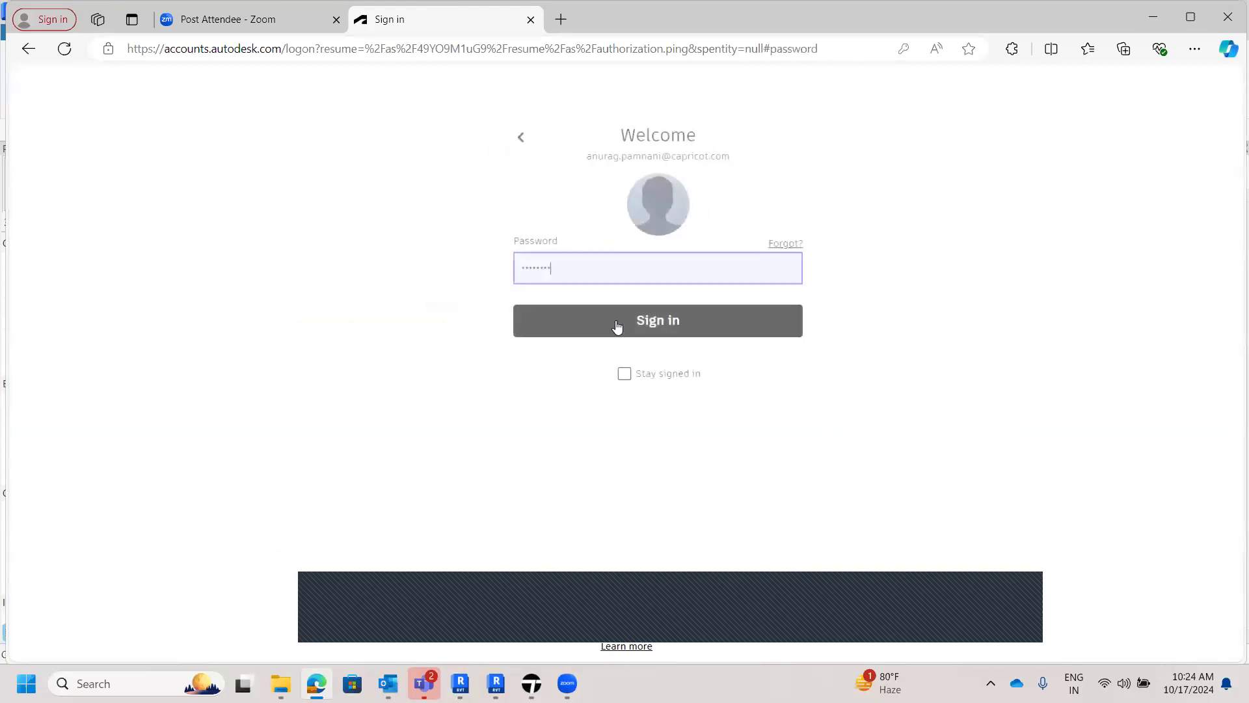
pyautogui.click(624, 323)
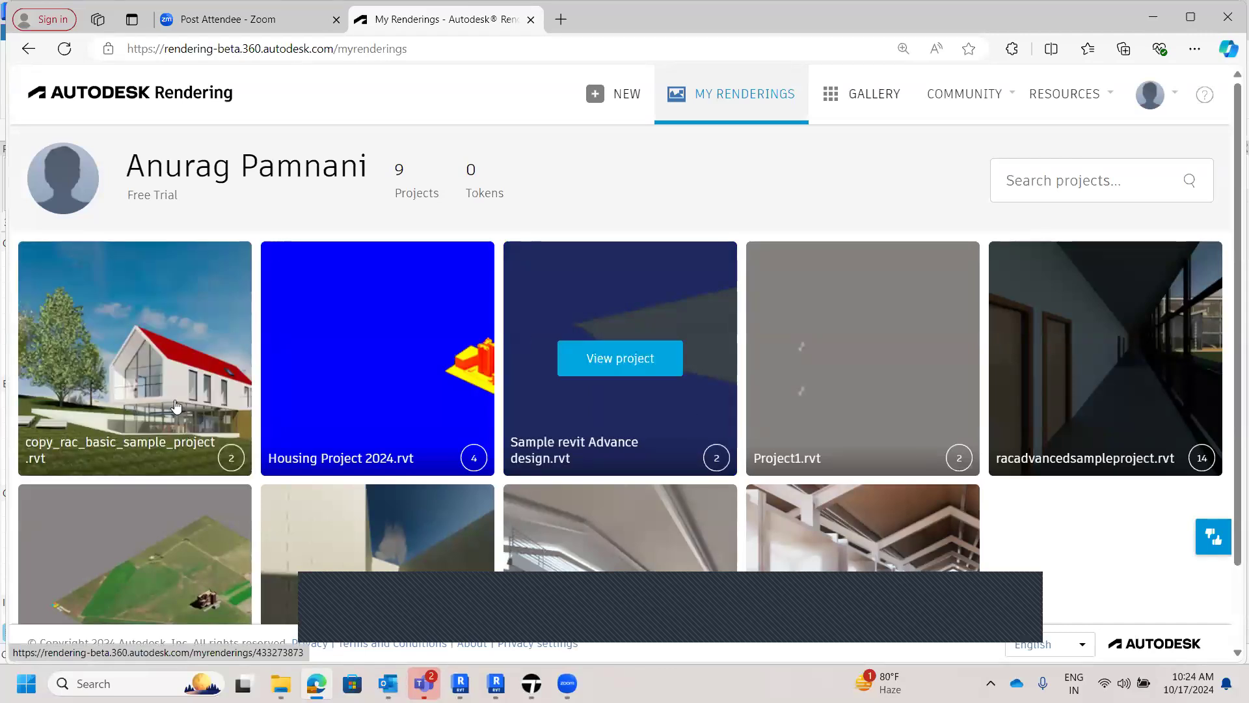
# - Open the copy_rac_basic_sample_project.rvt renderings and check the Panorama render settings for the exterior image without starting a render
pyautogui.moveTo(220, 379)
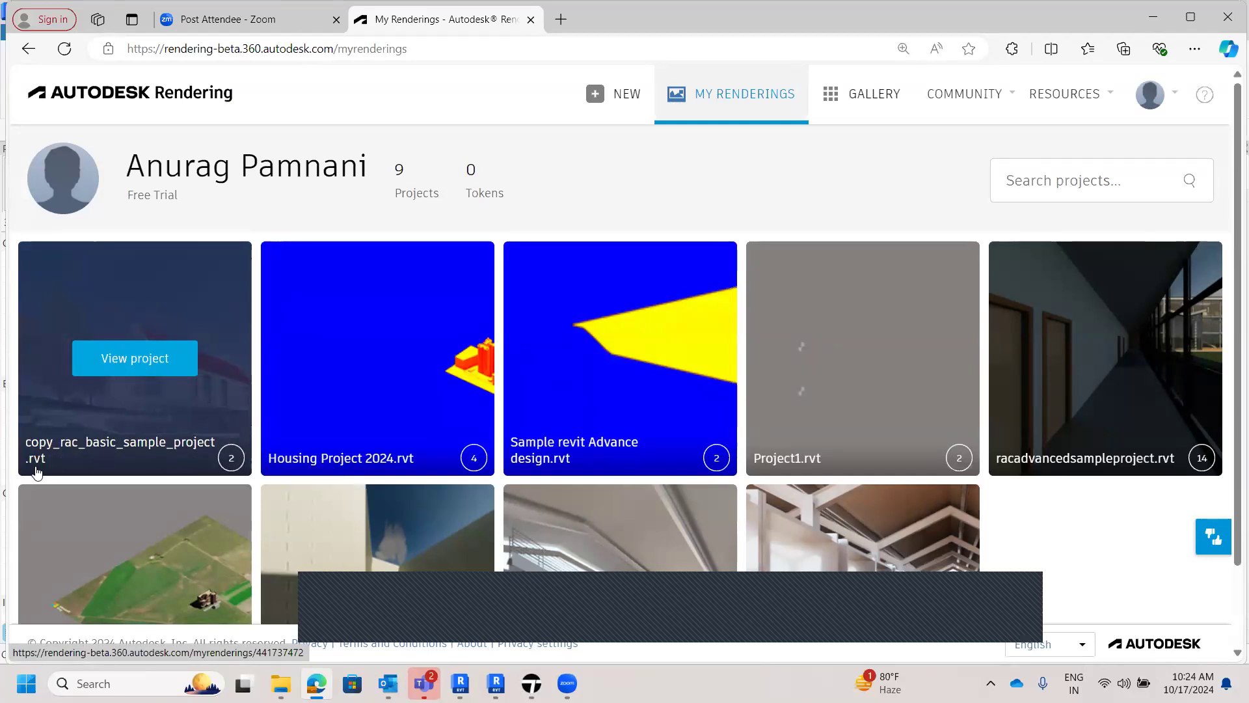
pyautogui.click(114, 359)
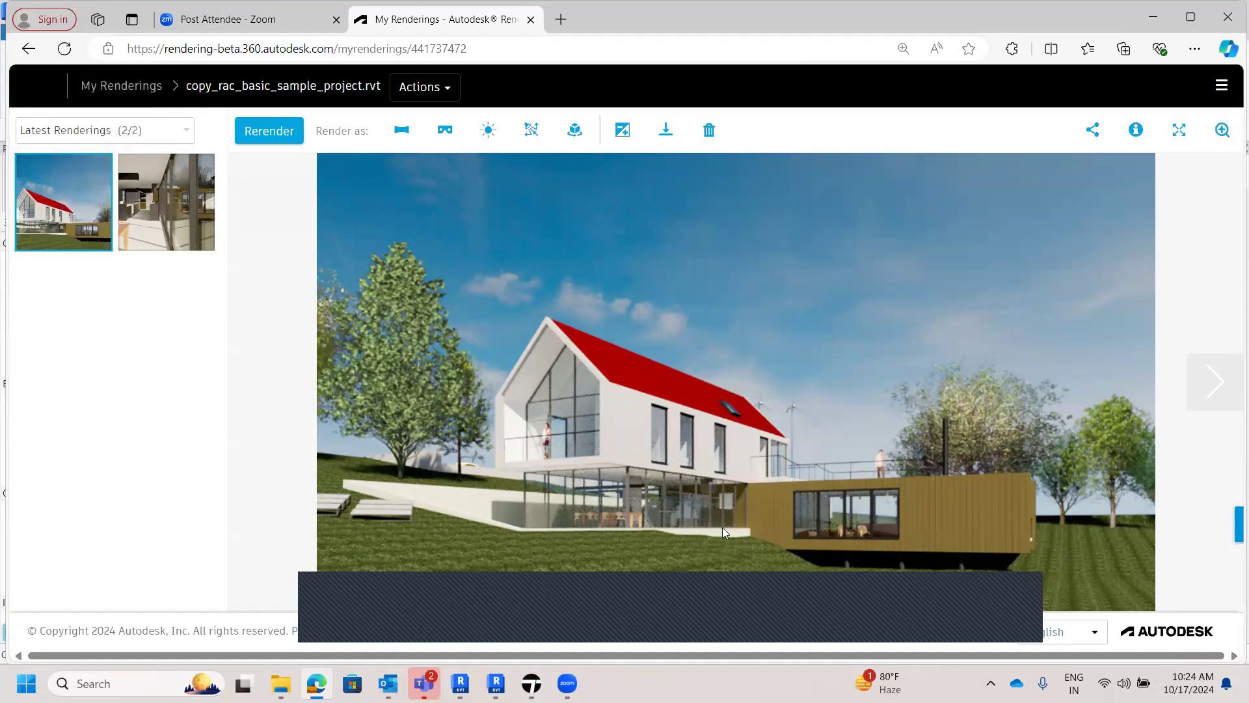
pyautogui.click(401, 131)
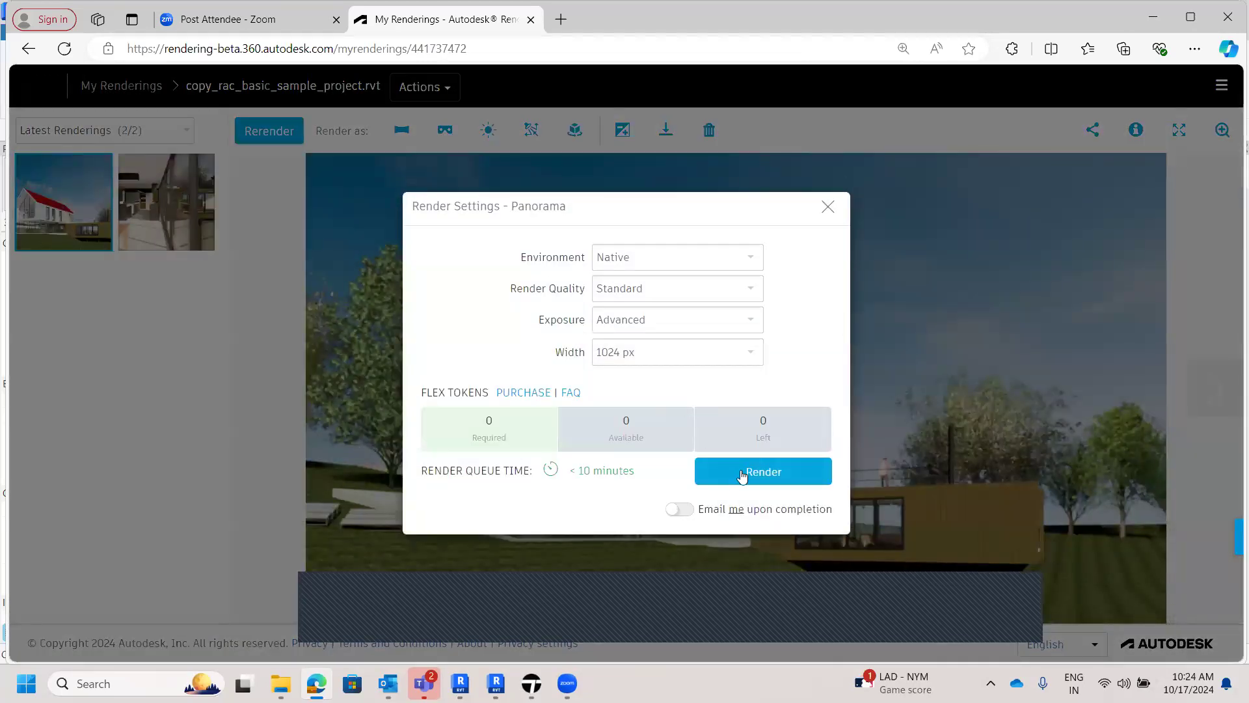
pyautogui.click(827, 207)
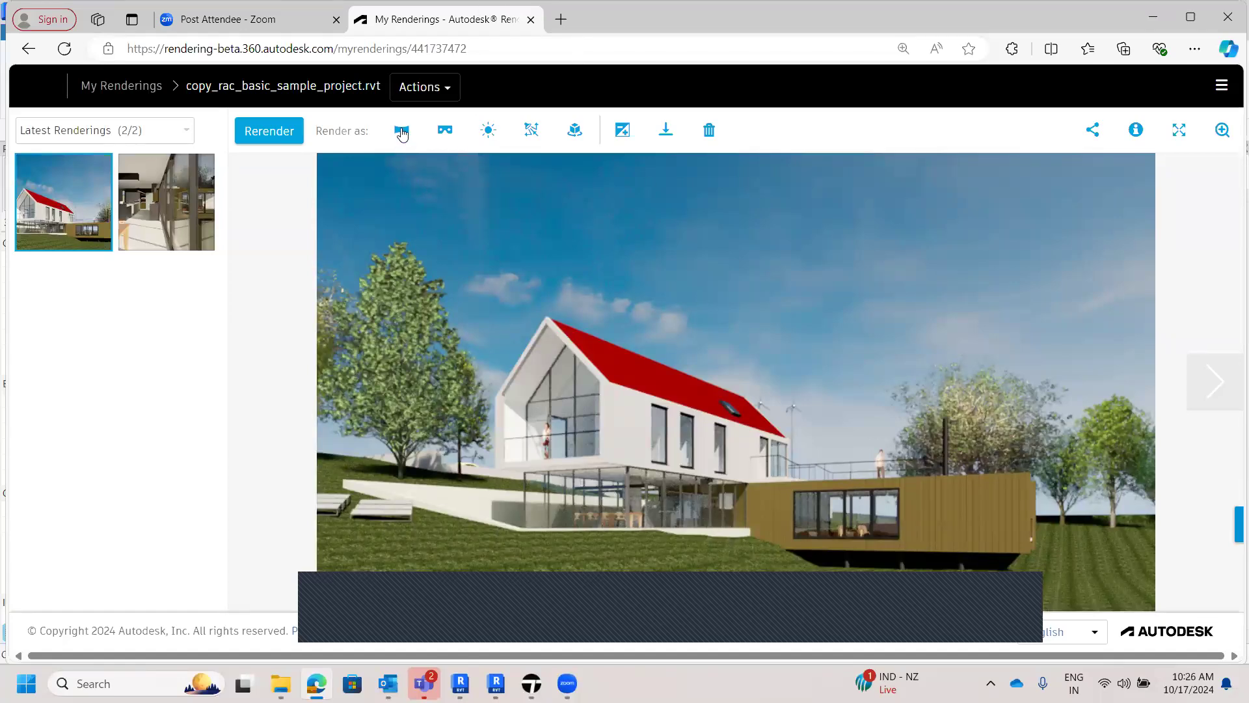
# - Render the kitchen interior image as a stereo panorama, with Native environment, Standard quality, Advanced exposure and 1024 px width
pyautogui.click(178, 235)
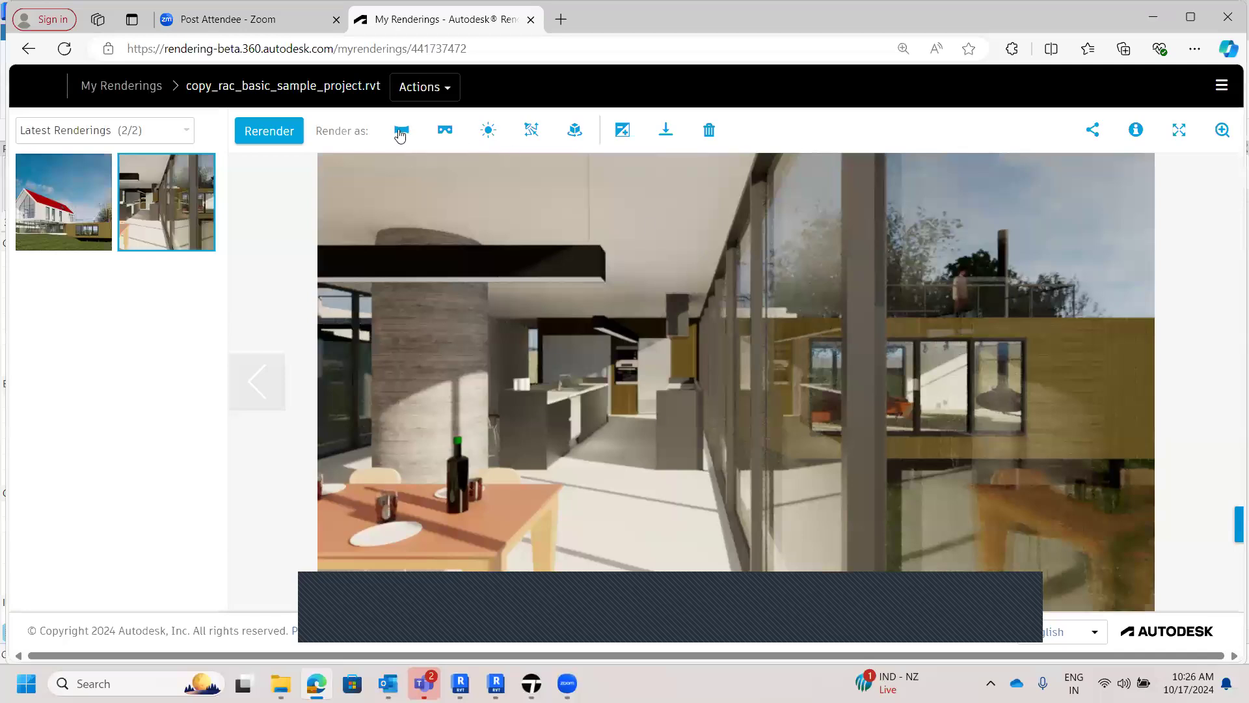
pyautogui.click(445, 130)
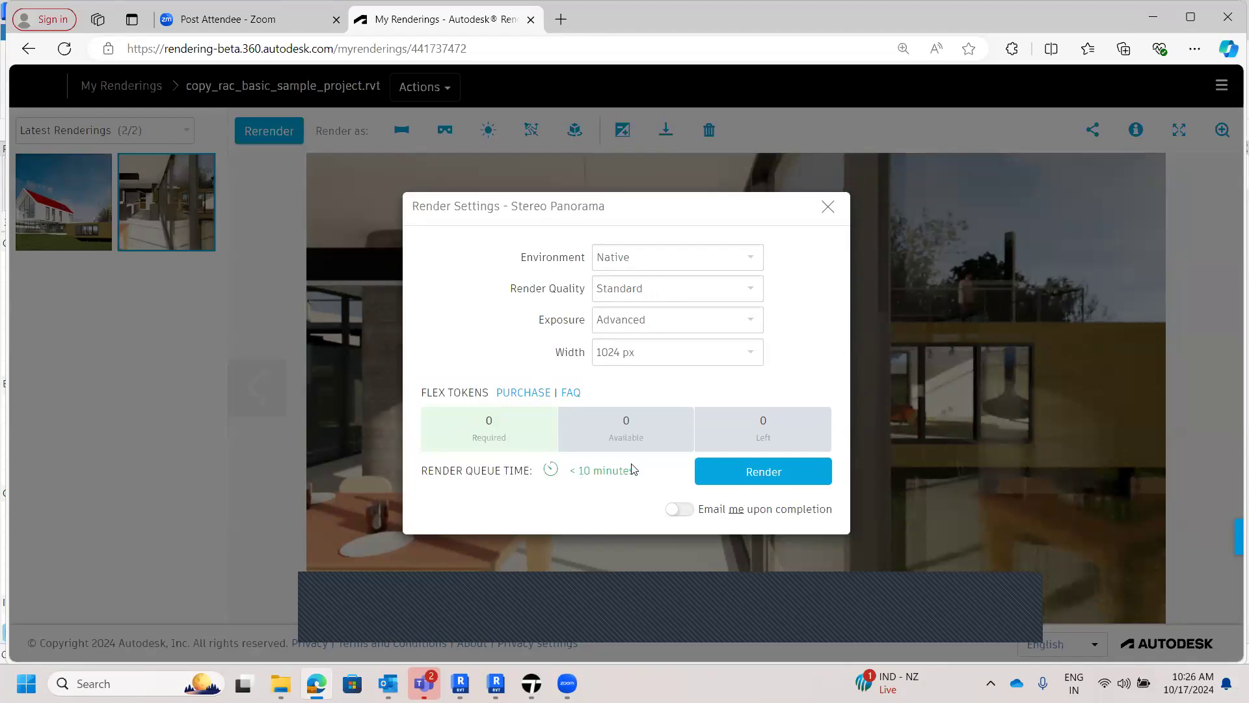
pyautogui.click(750, 258)
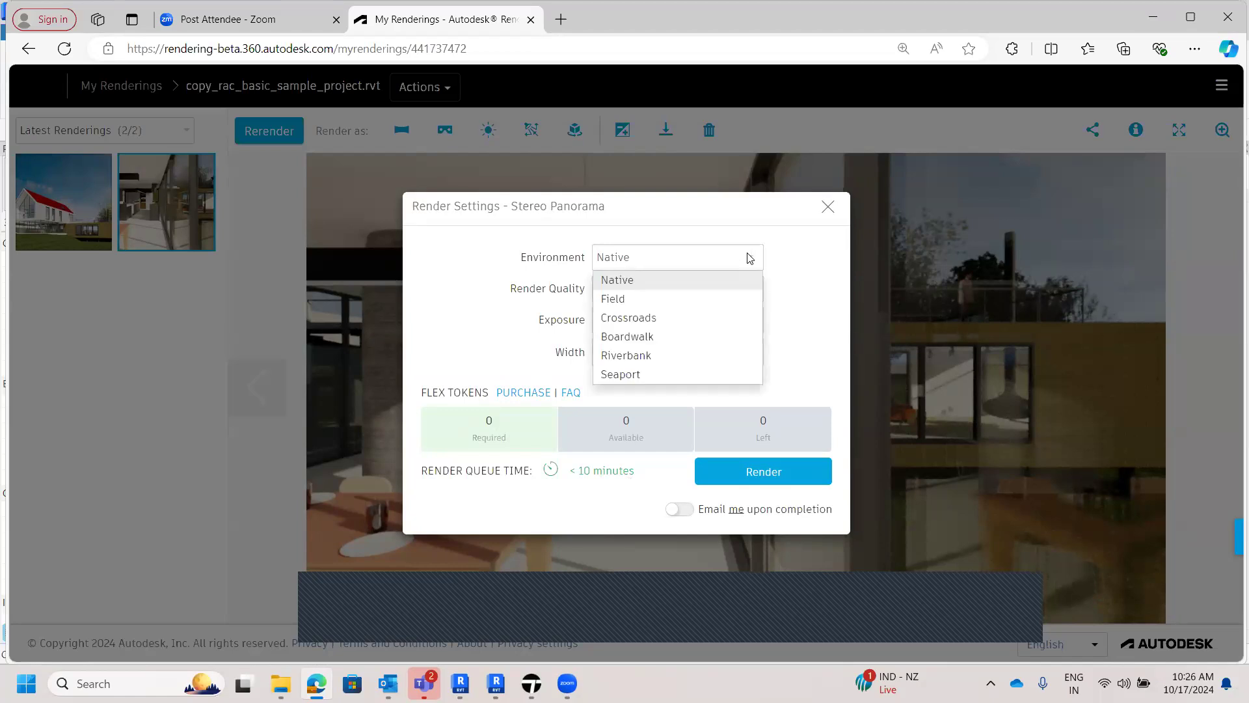
pyautogui.click(750, 258)
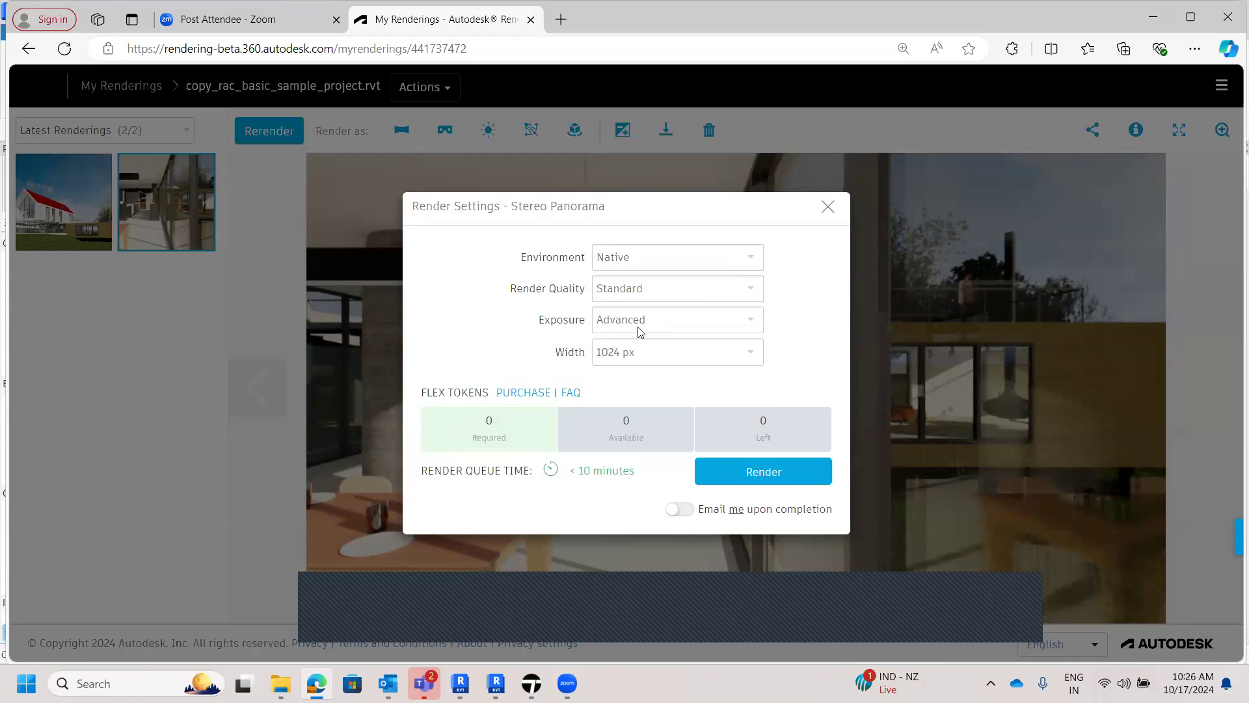
pyautogui.click(773, 473)
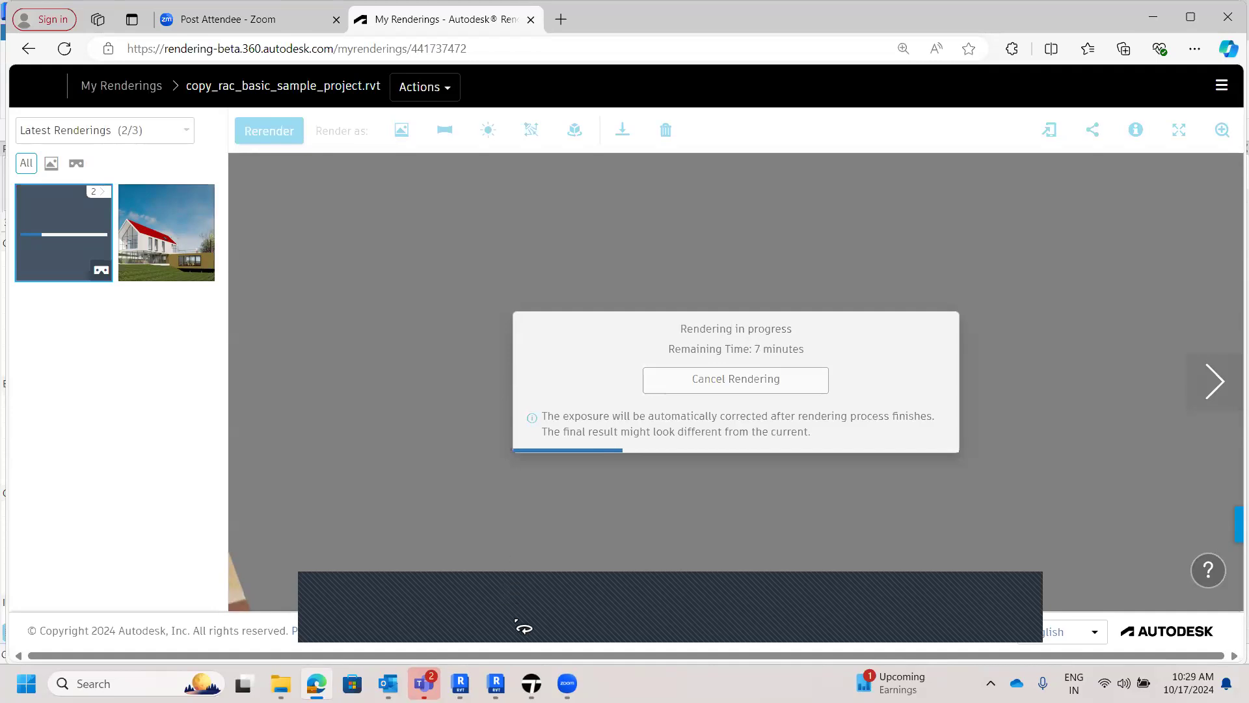
# - Switch to Twinmotion and take a closer look at the illuminated building in the trial webinar scene
pyautogui.click(532, 676)
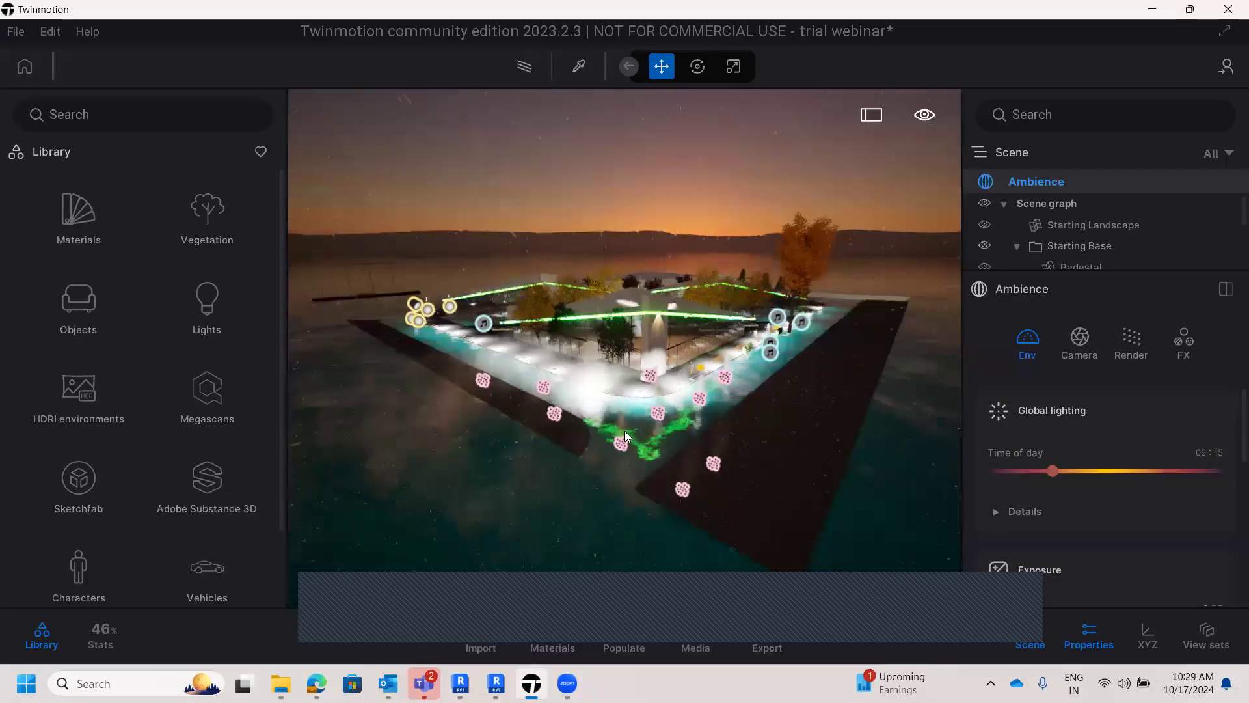
pyautogui.scroll(1, 583, 424)
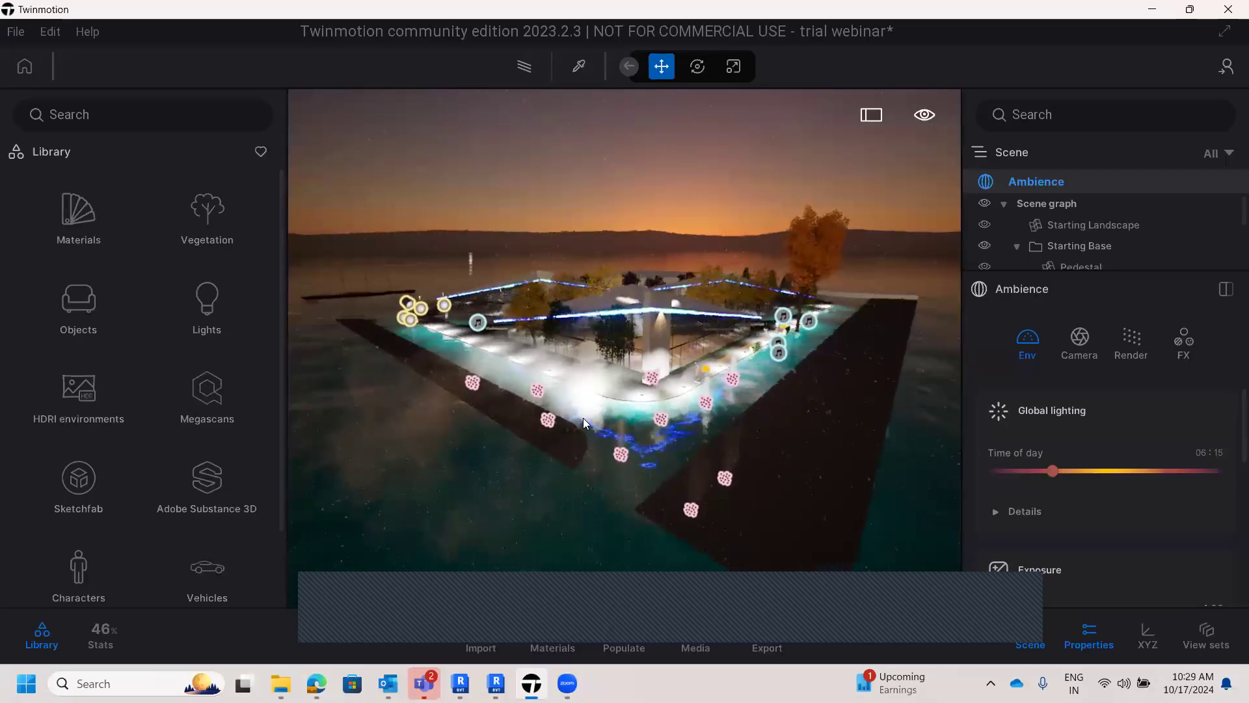
pyautogui.scroll(2, 583, 424)
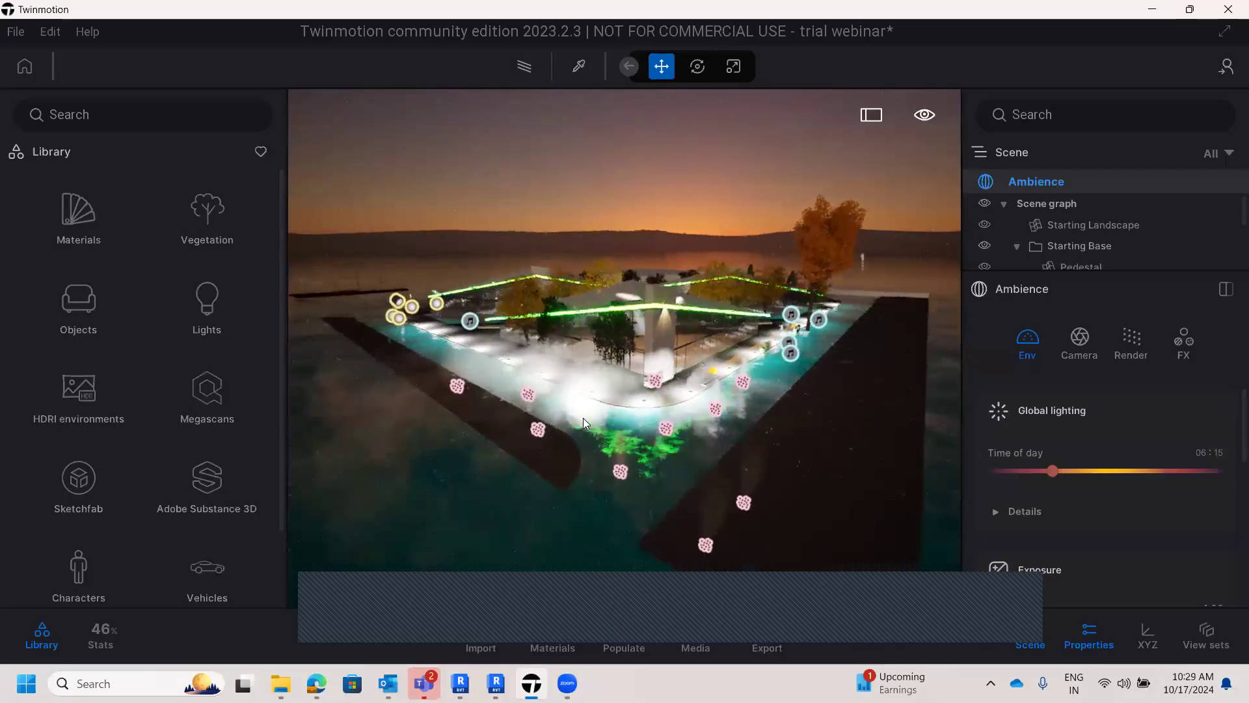
pyautogui.scroll(1, 583, 422)
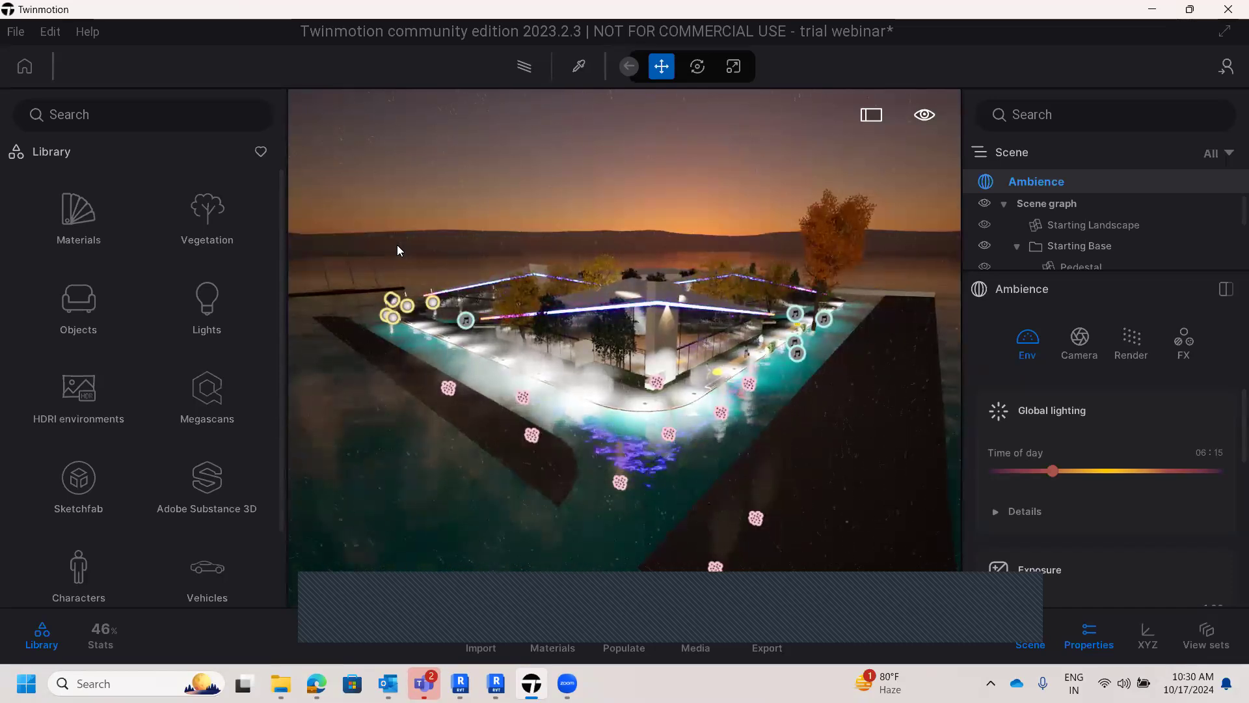
# - Look through the Materials and Vegetation categories of the Twinmotion asset library
pyautogui.click(78, 216)
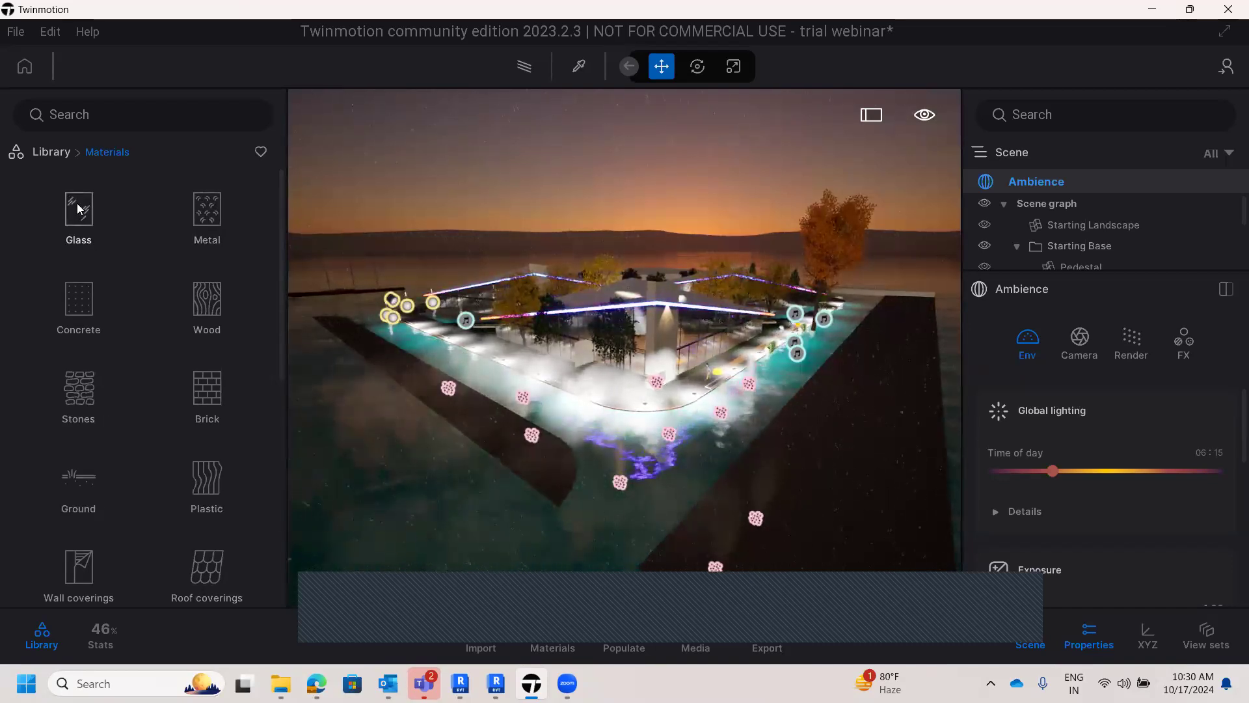
pyautogui.click(51, 151)
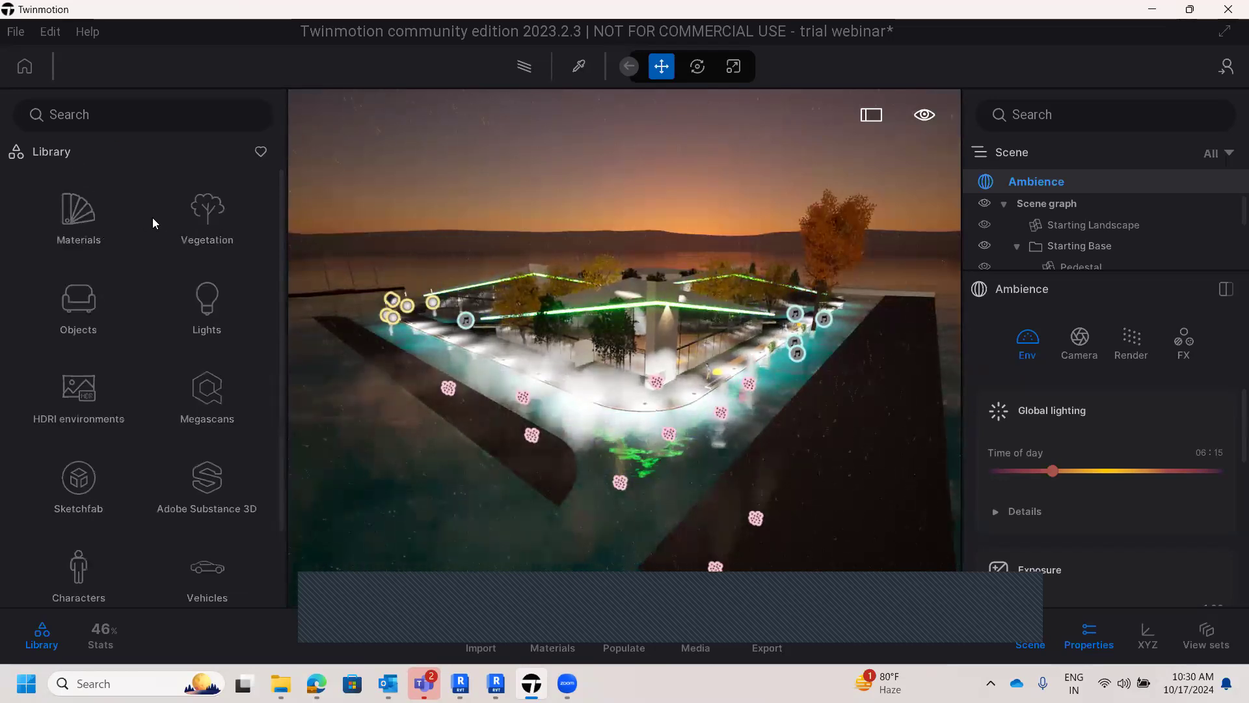
pyautogui.click(206, 213)
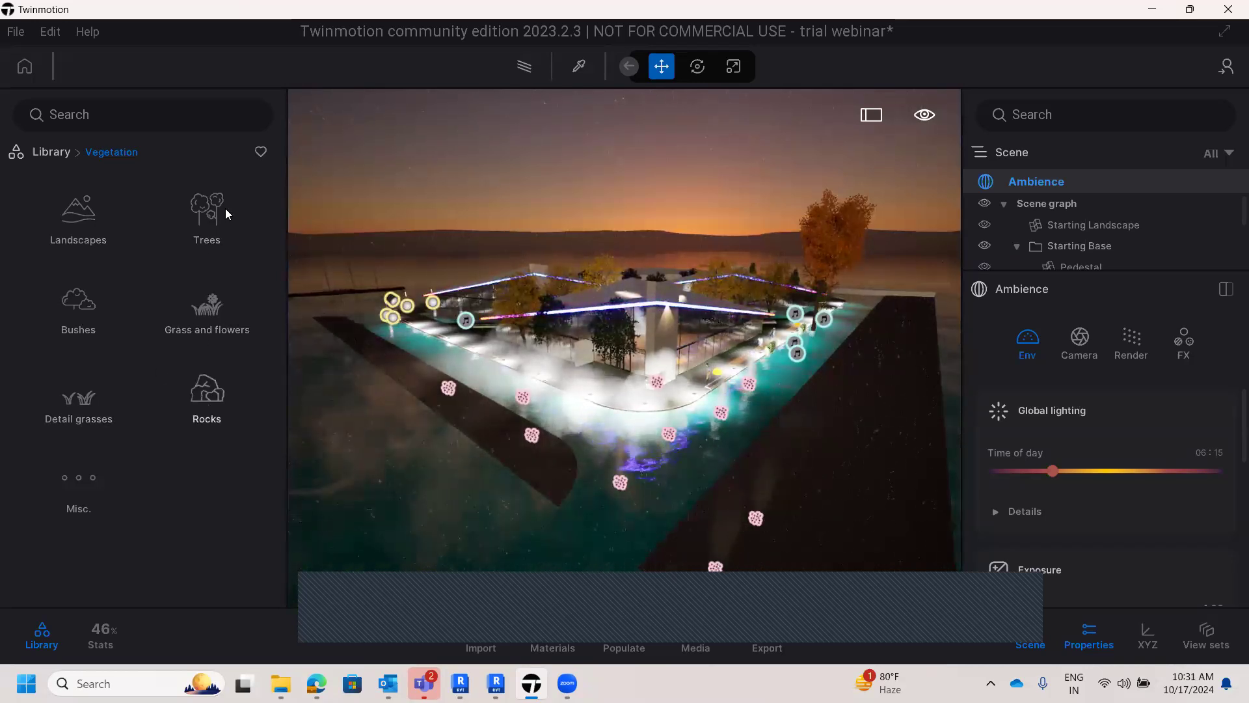
pyautogui.click(57, 152)
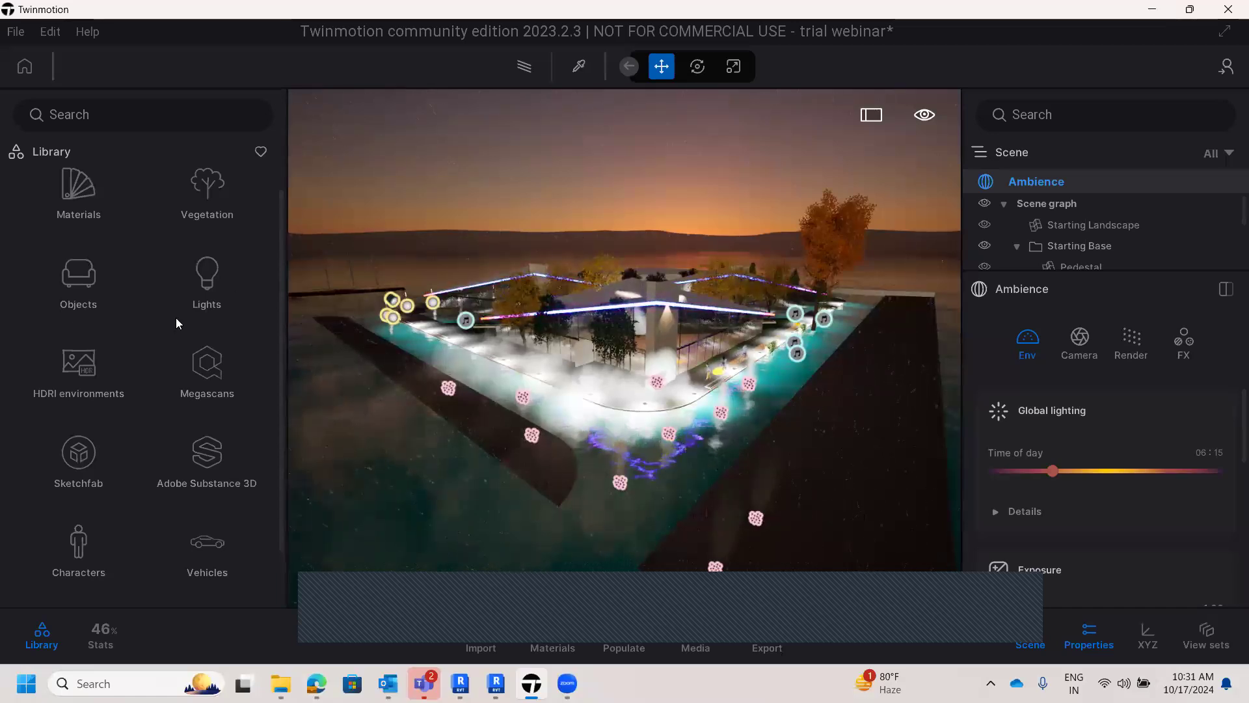
# - Find the Tarisland - Dragon (High Poly) model among the library's Sketchfab Animals & Pets assets and open its Sketchfab web page
pyautogui.click(75, 459)
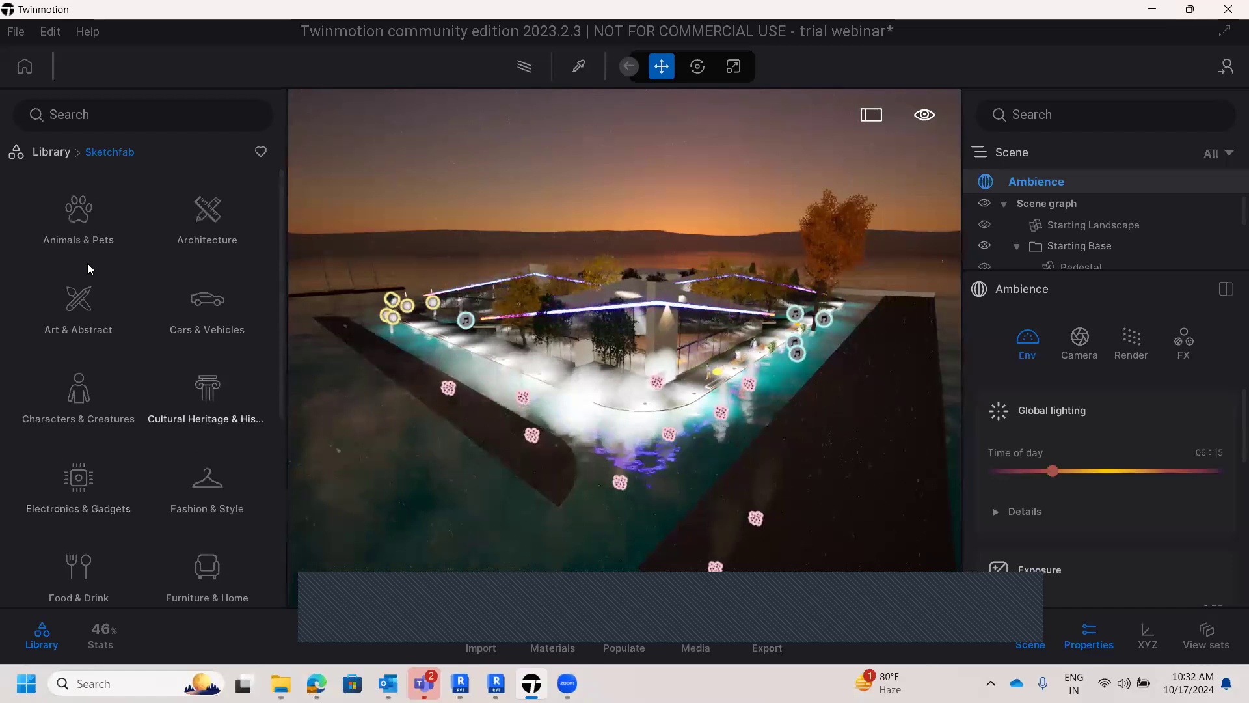
pyautogui.click(79, 210)
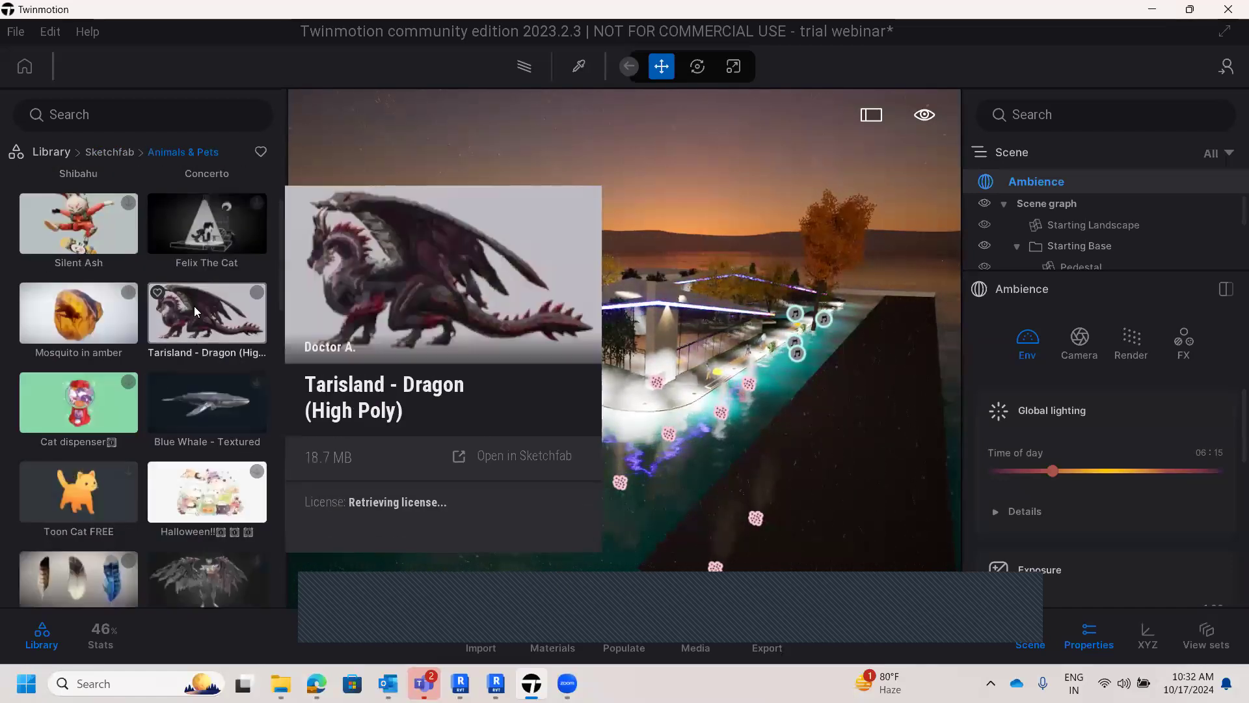
pyautogui.click(194, 306)
pyautogui.click(235, 299)
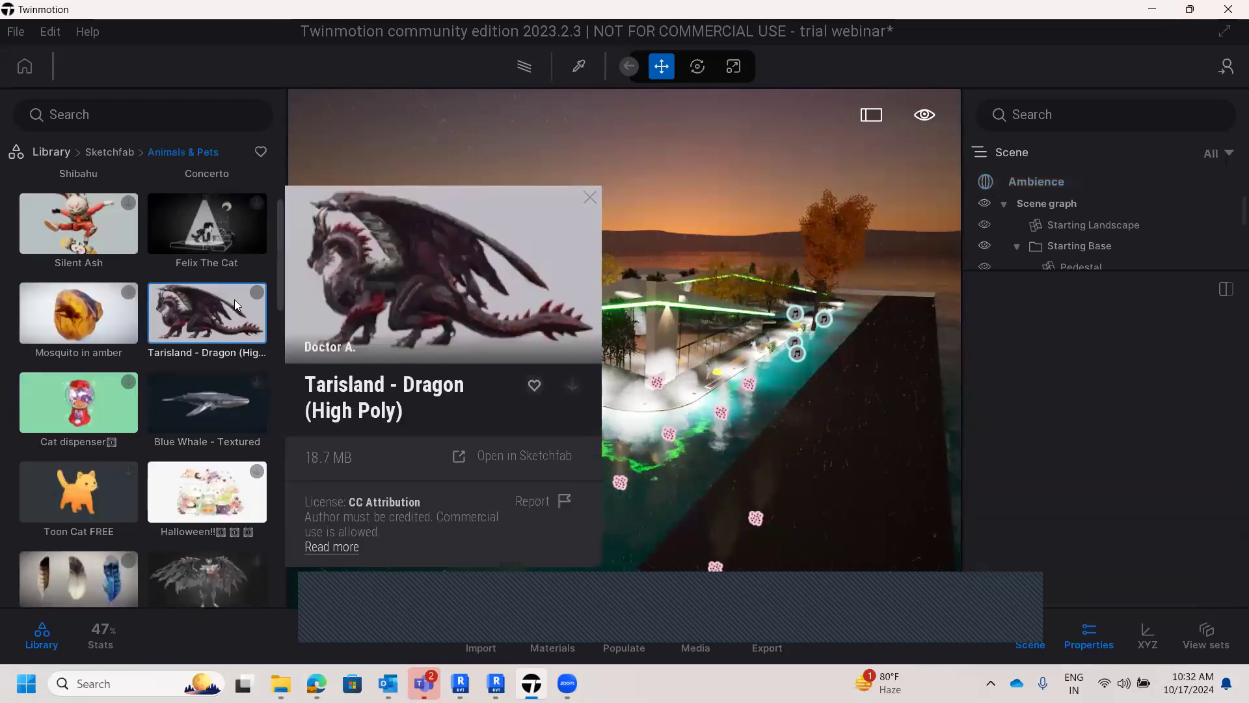
pyautogui.click(512, 457)
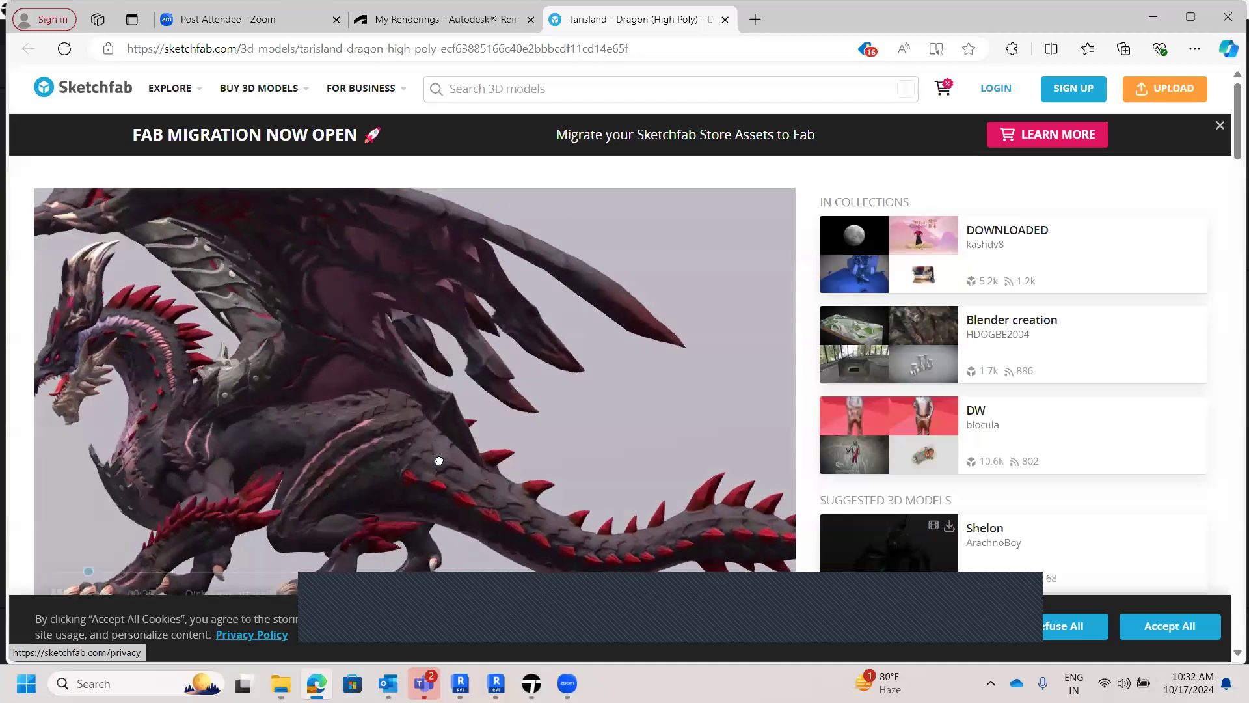
# - Examine the animated dragon model from several angles and distances, then close its Sketchfab page
pyautogui.moveTo(444, 450); pyautogui.dragTo(166, 445)
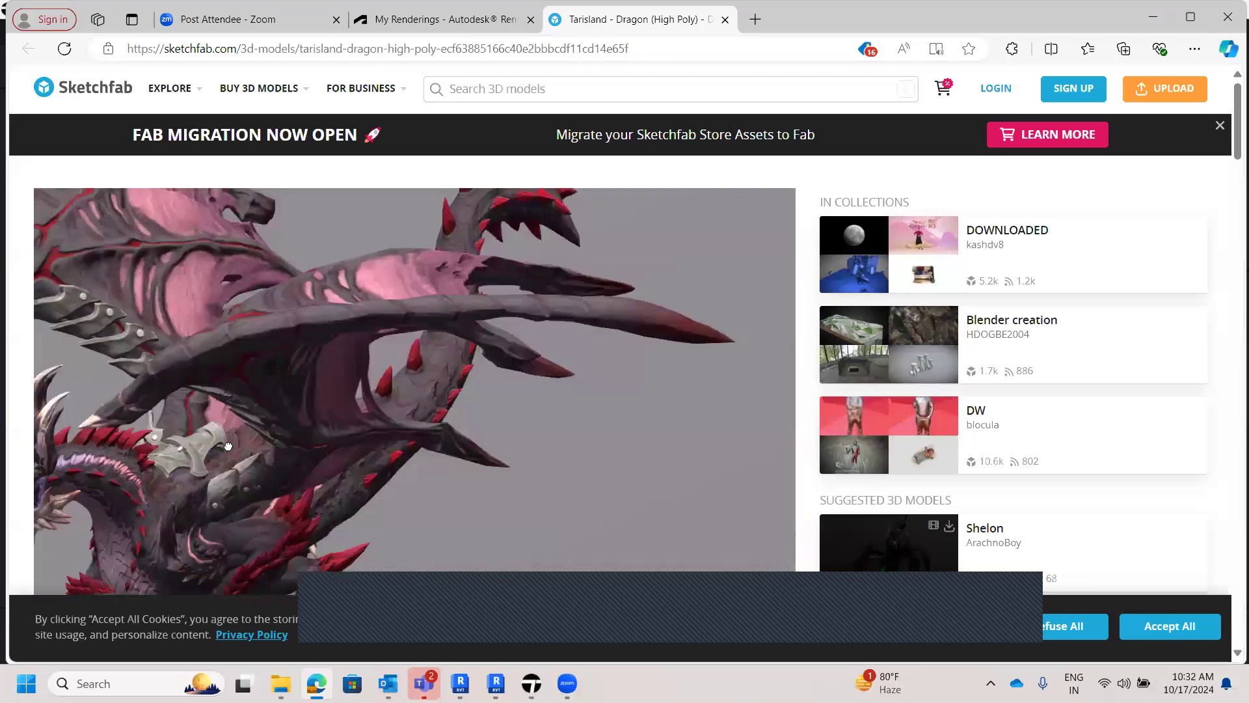
pyautogui.moveTo(383, 466); pyautogui.dragTo(428, 427)
pyautogui.scroll(-5, 637, 468)
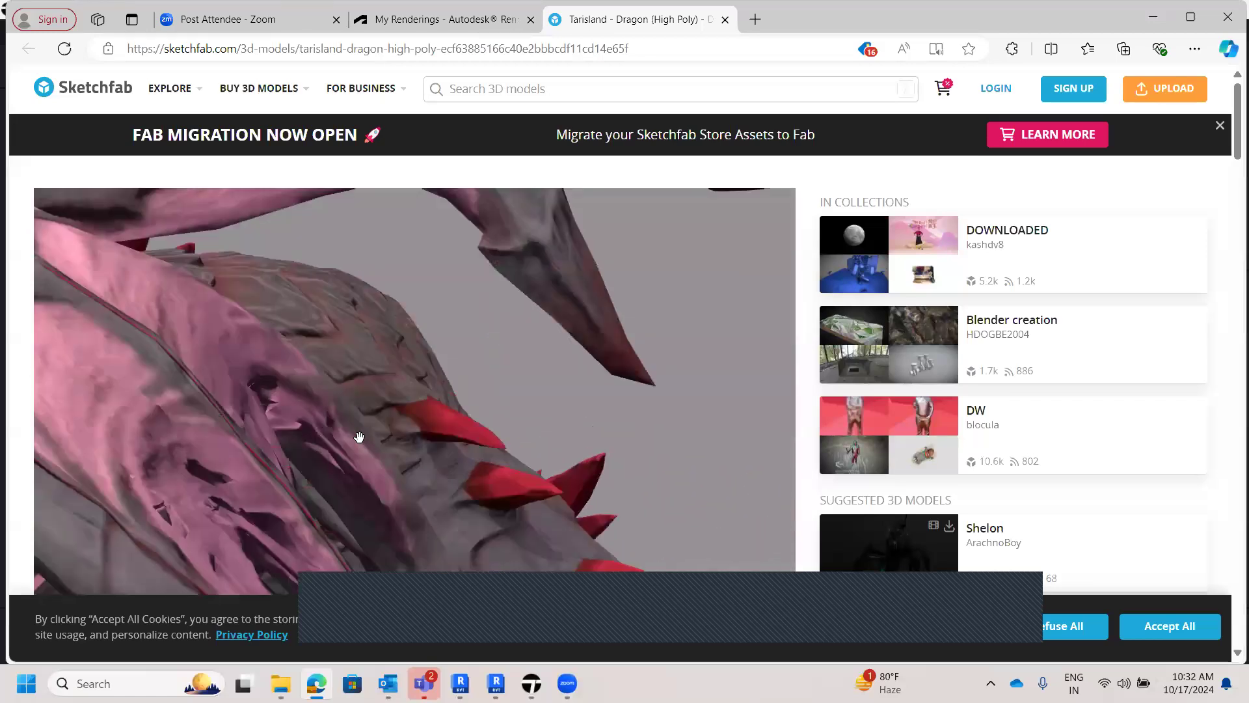
pyautogui.scroll(8, 359, 436)
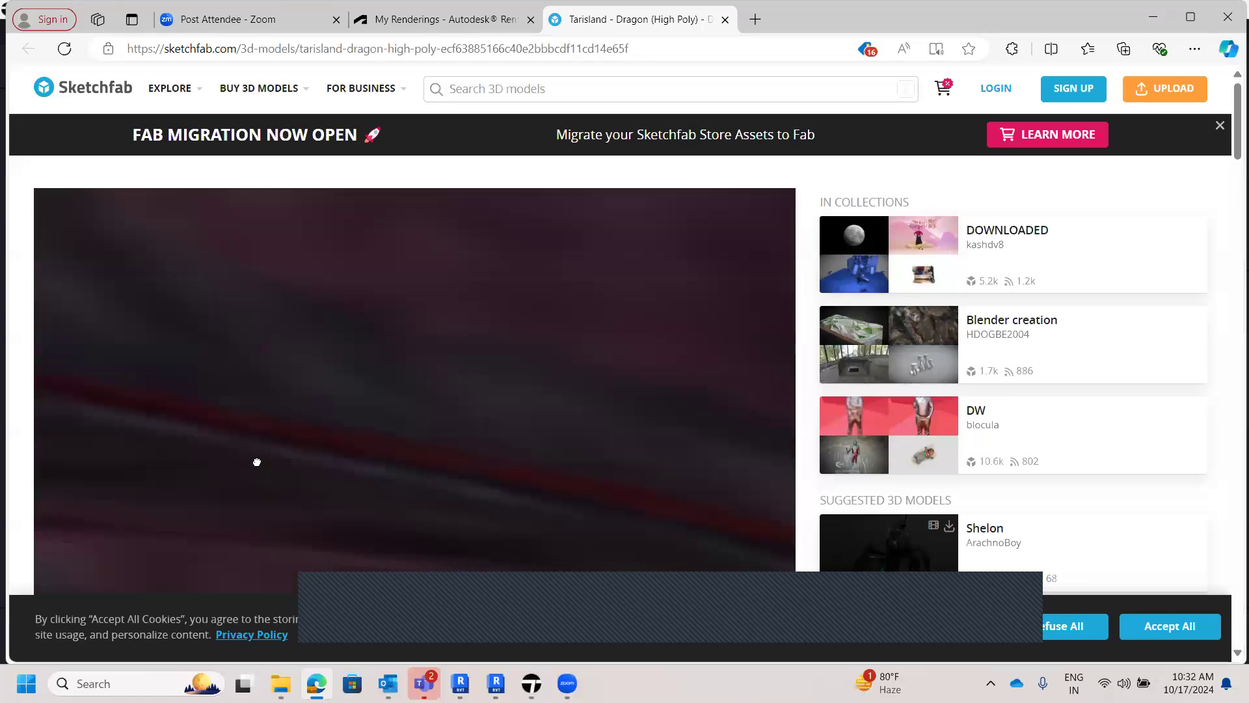
pyautogui.moveTo(257, 462); pyautogui.dragTo(122, 428)
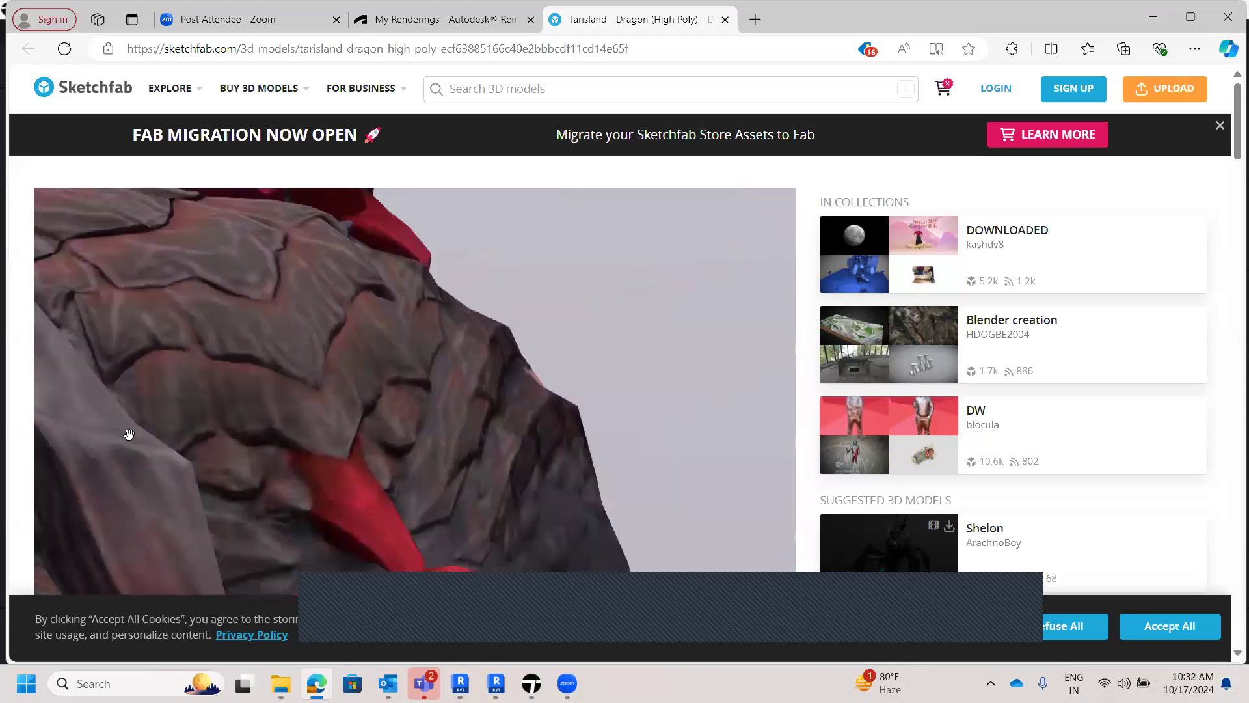
pyautogui.scroll(-10, 129, 434)
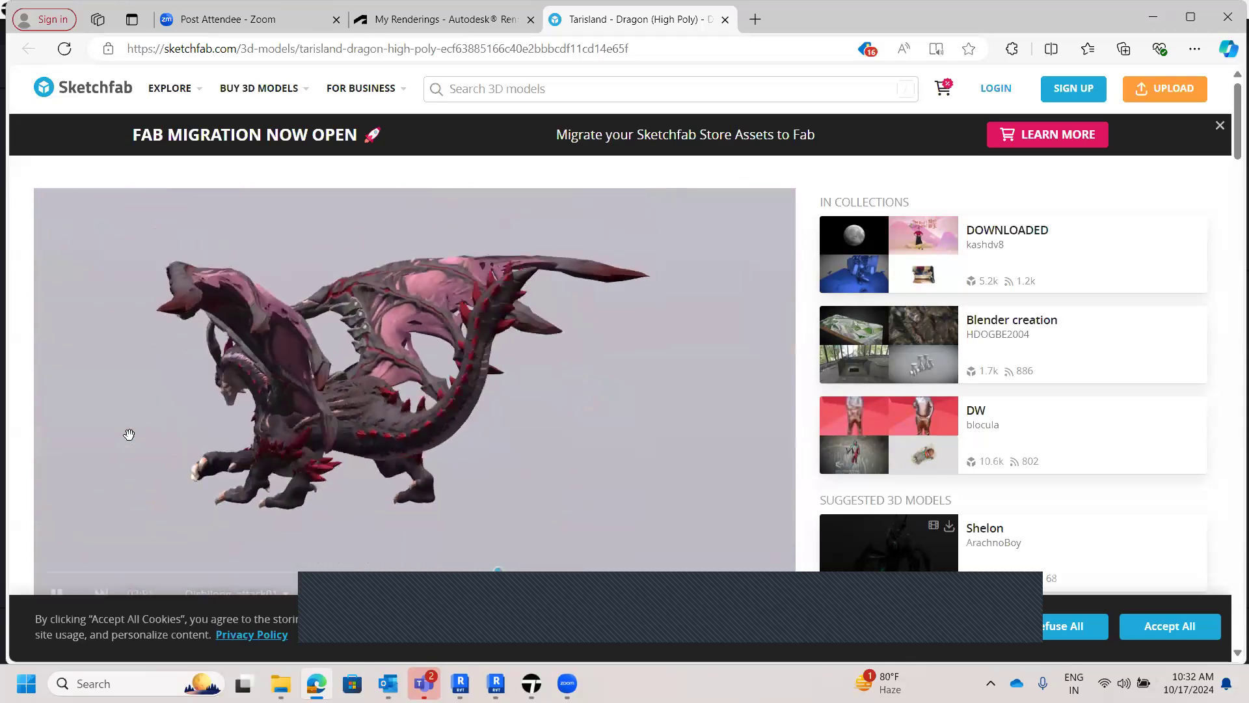
pyautogui.click(726, 20)
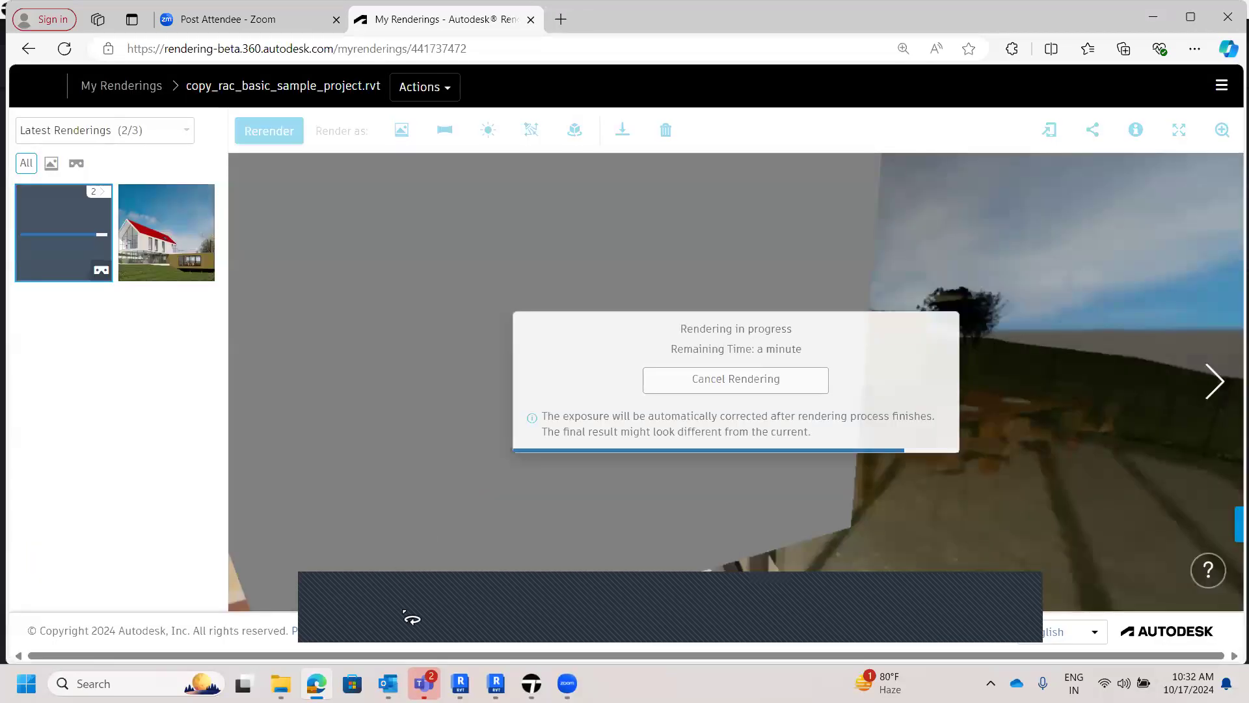
# - Switch back to Twinmotion, close the dragon model's details and look over the Sketchfab asset categories
pyautogui.moveTo(495, 683)
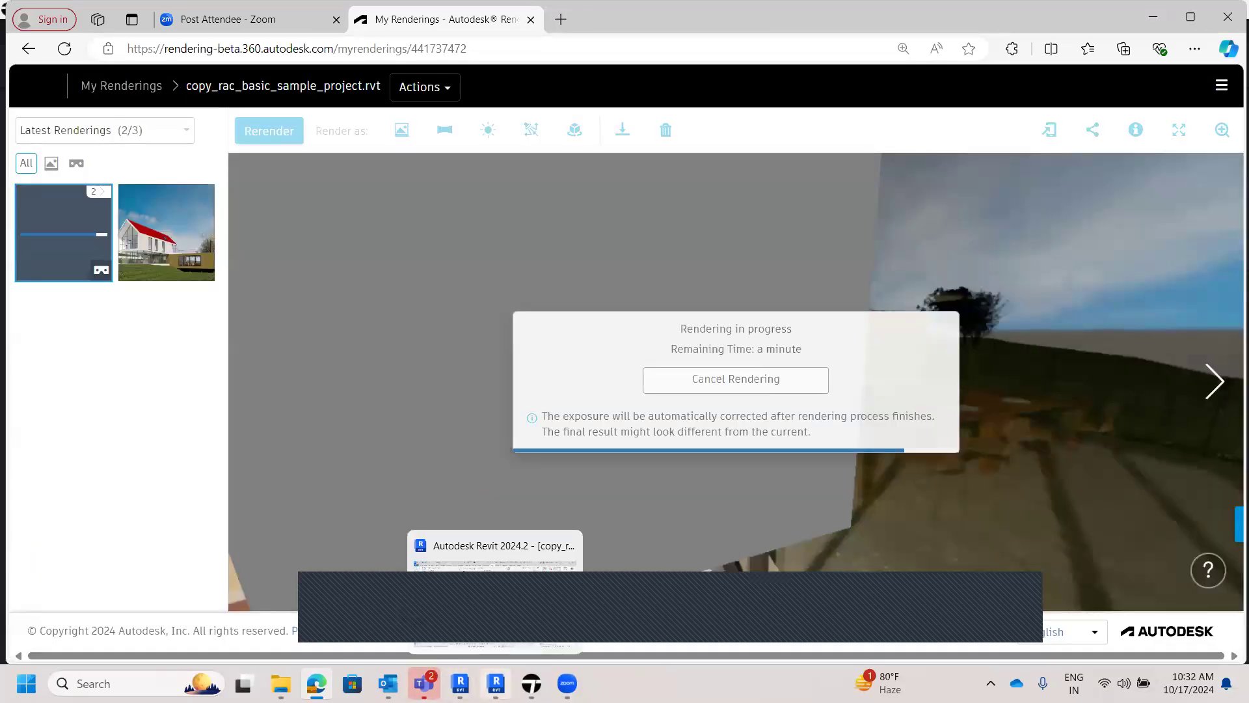
pyautogui.click(521, 560)
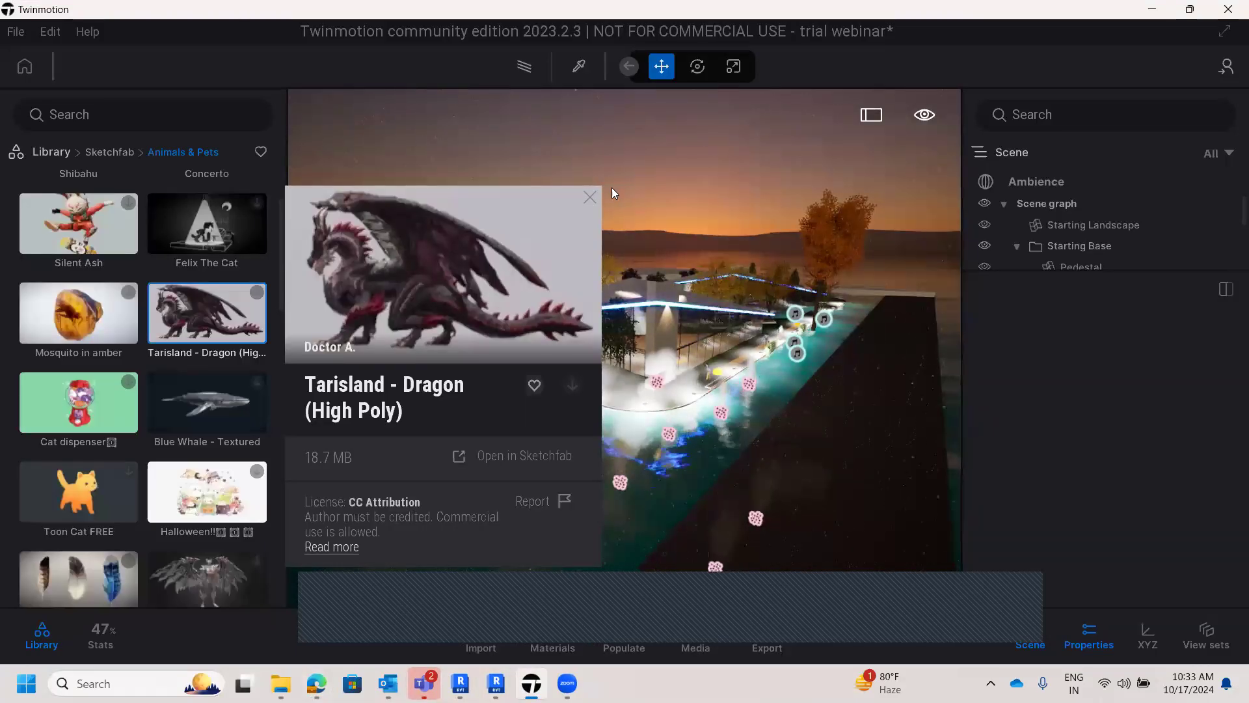
pyautogui.click(589, 199)
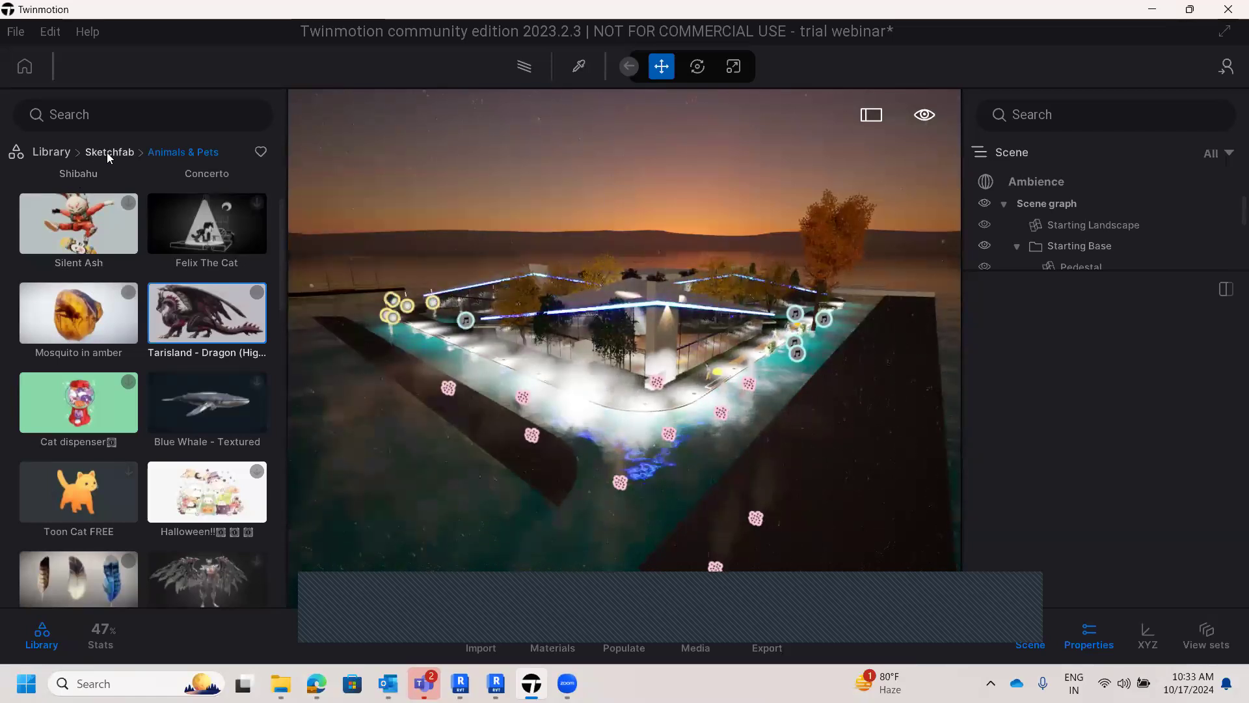
pyautogui.click(107, 152)
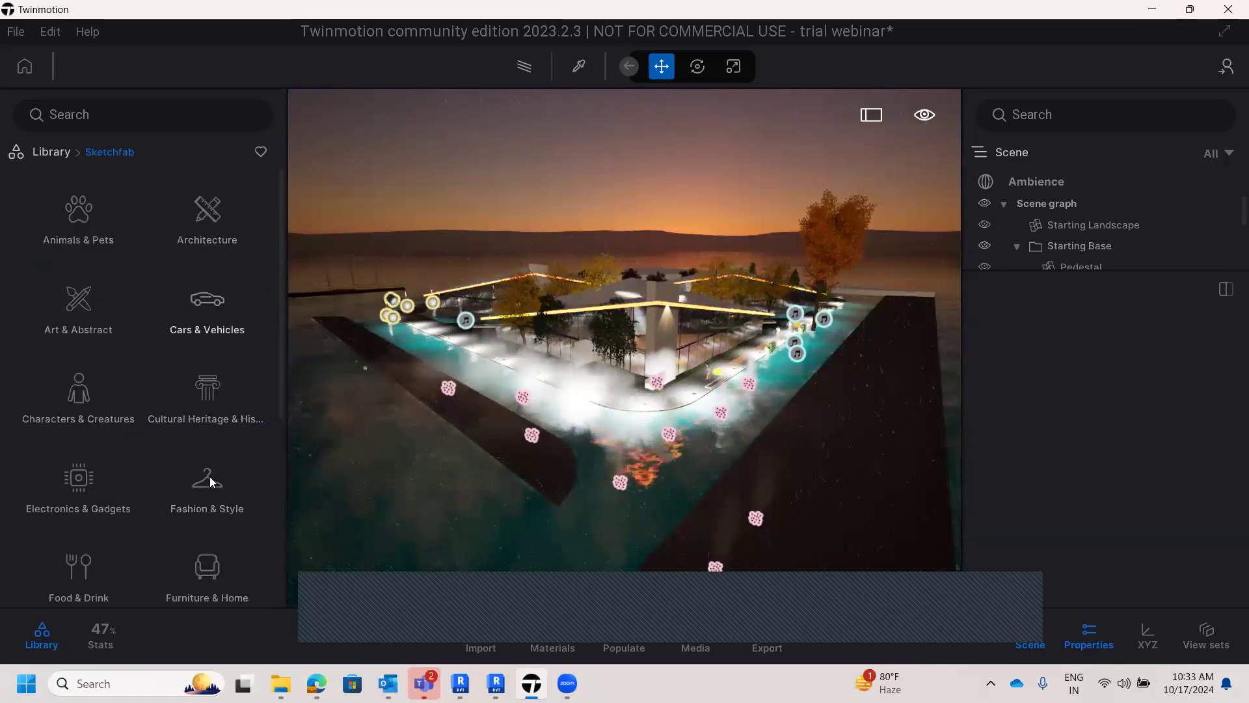
pyautogui.scroll(-1, 206, 494)
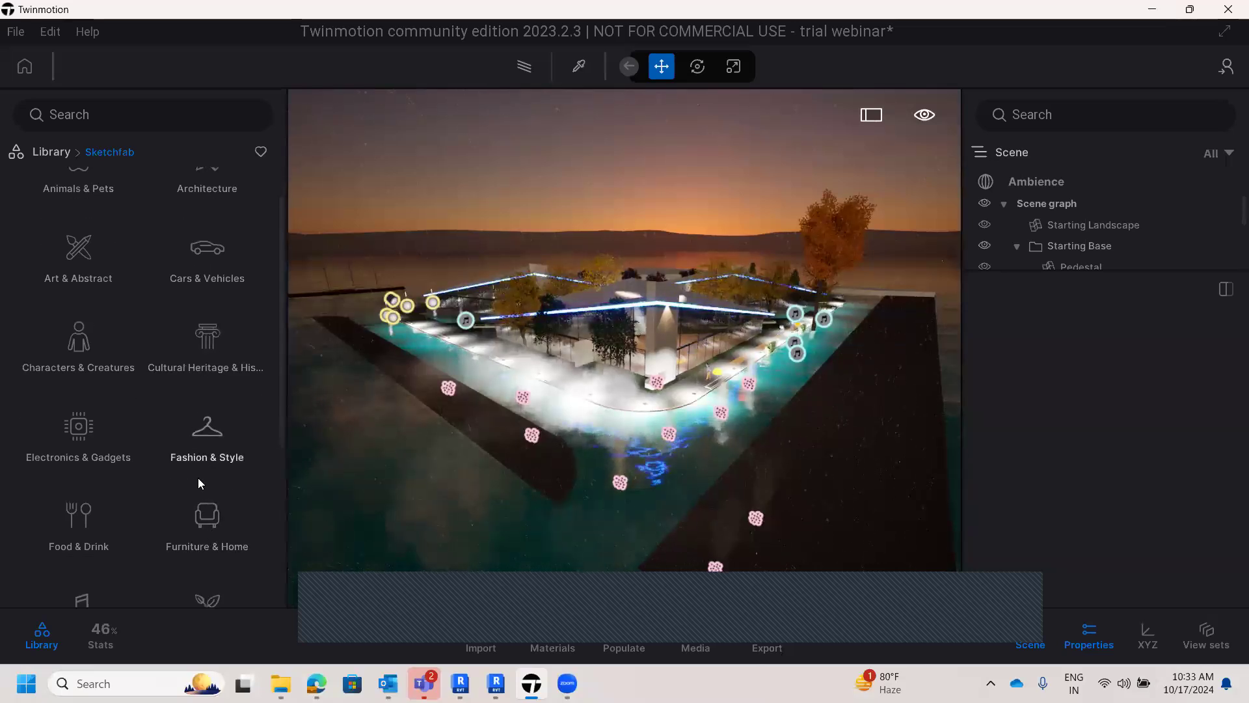
pyautogui.scroll(1, 209, 531)
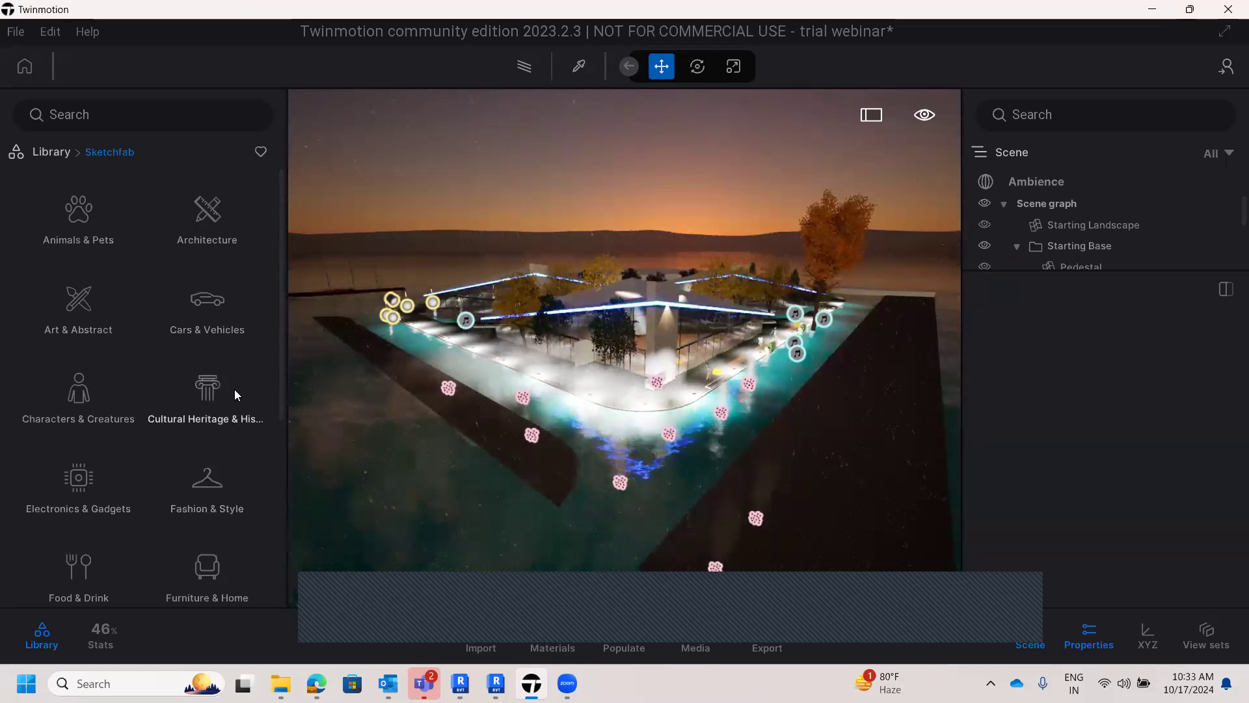
# - Look through the Megascans building 3D assets in the library, including the Balcony and Beam categories
pyautogui.click(52, 152)
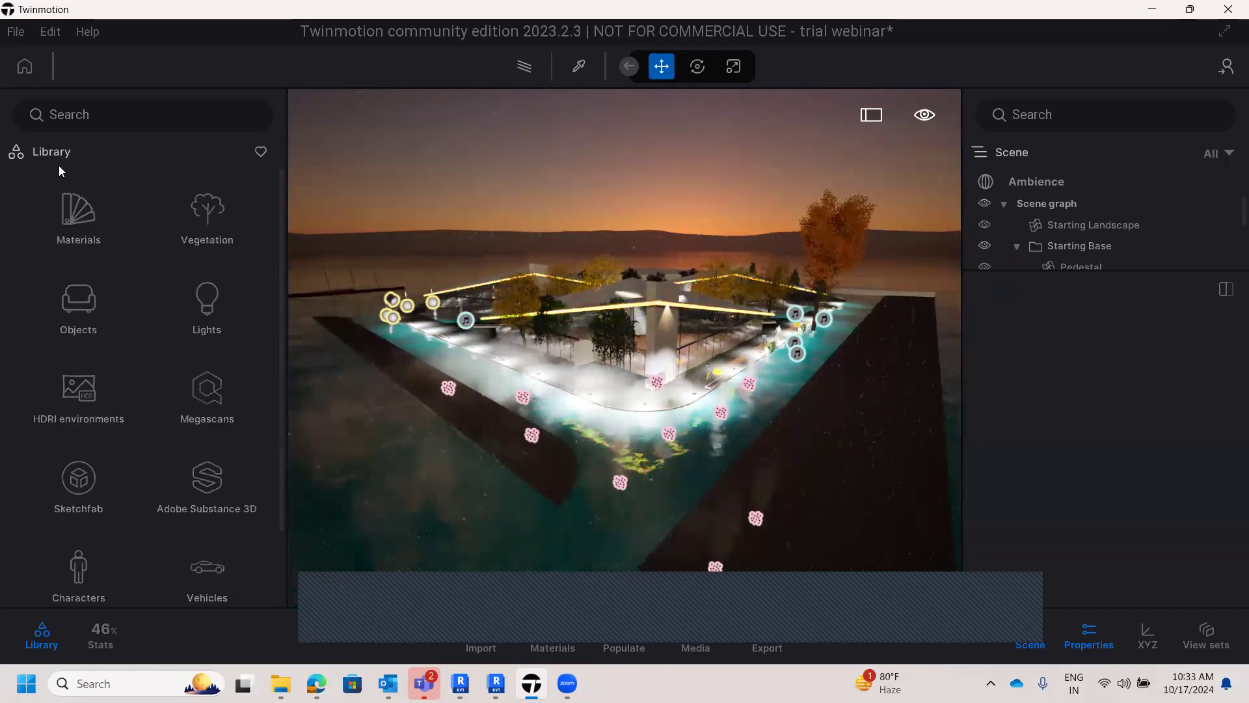
pyautogui.click(205, 390)
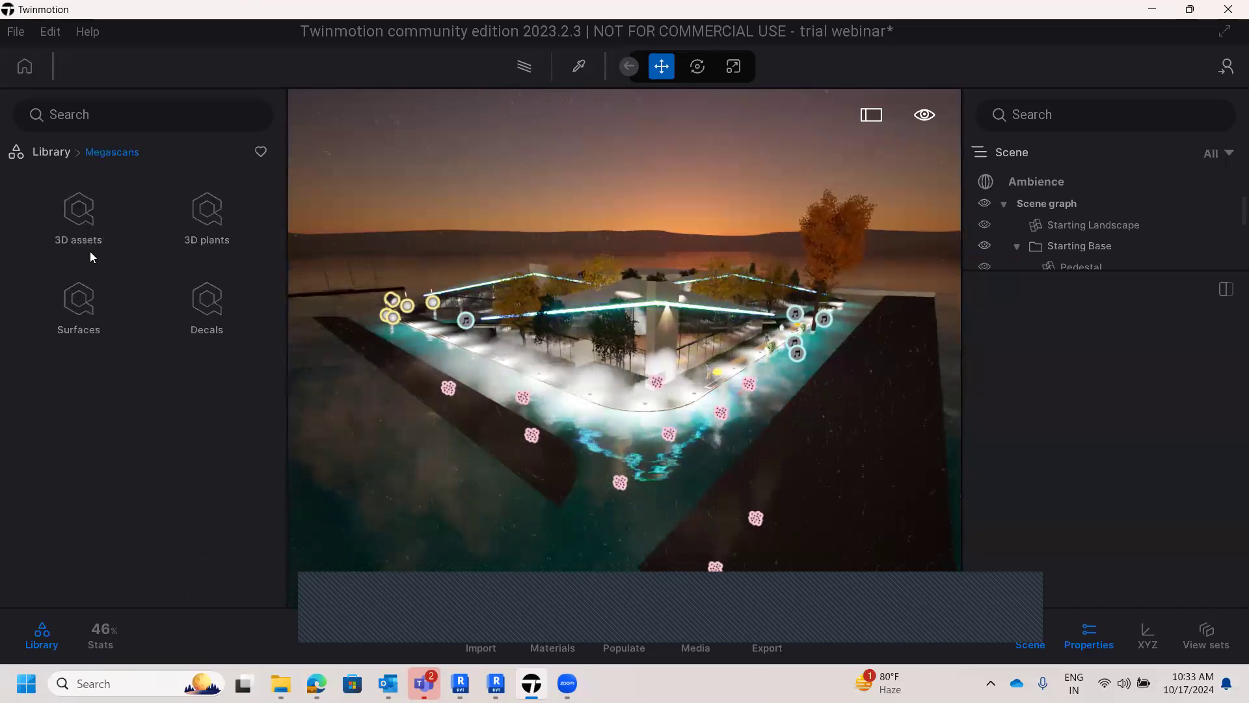
pyautogui.click(78, 215)
pyautogui.click(80, 216)
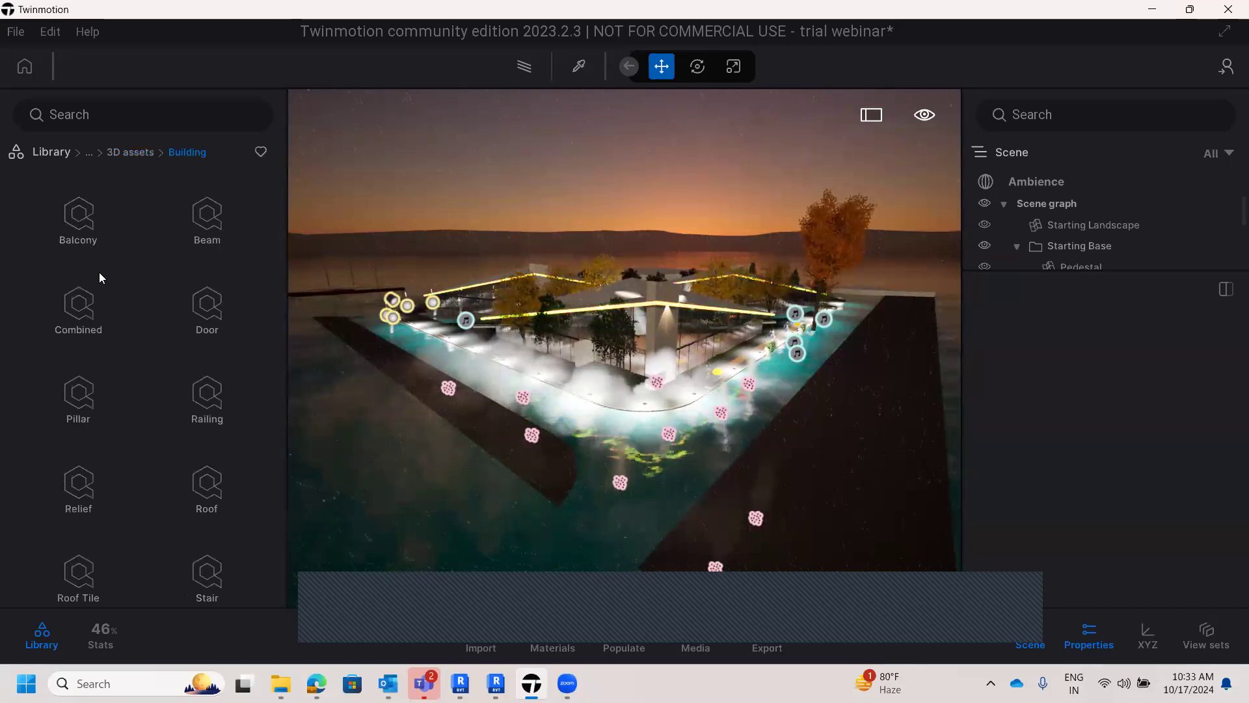
pyautogui.click(80, 215)
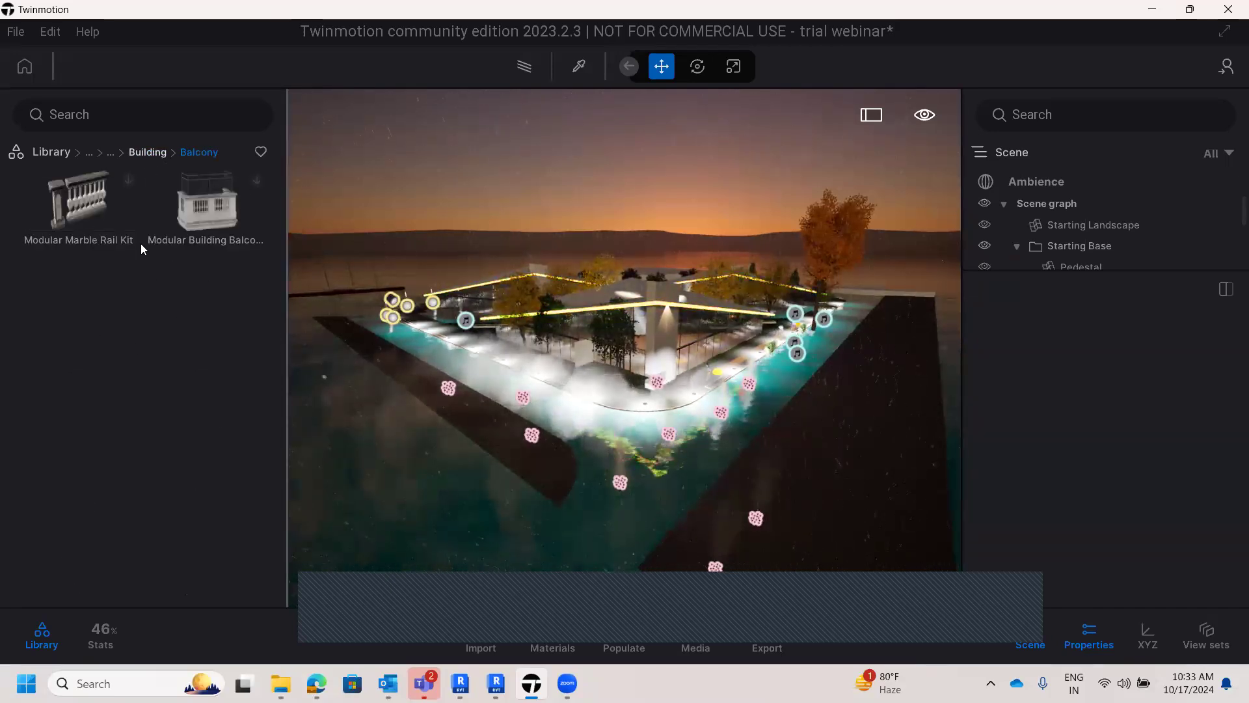
pyautogui.click(153, 152)
pyautogui.click(215, 220)
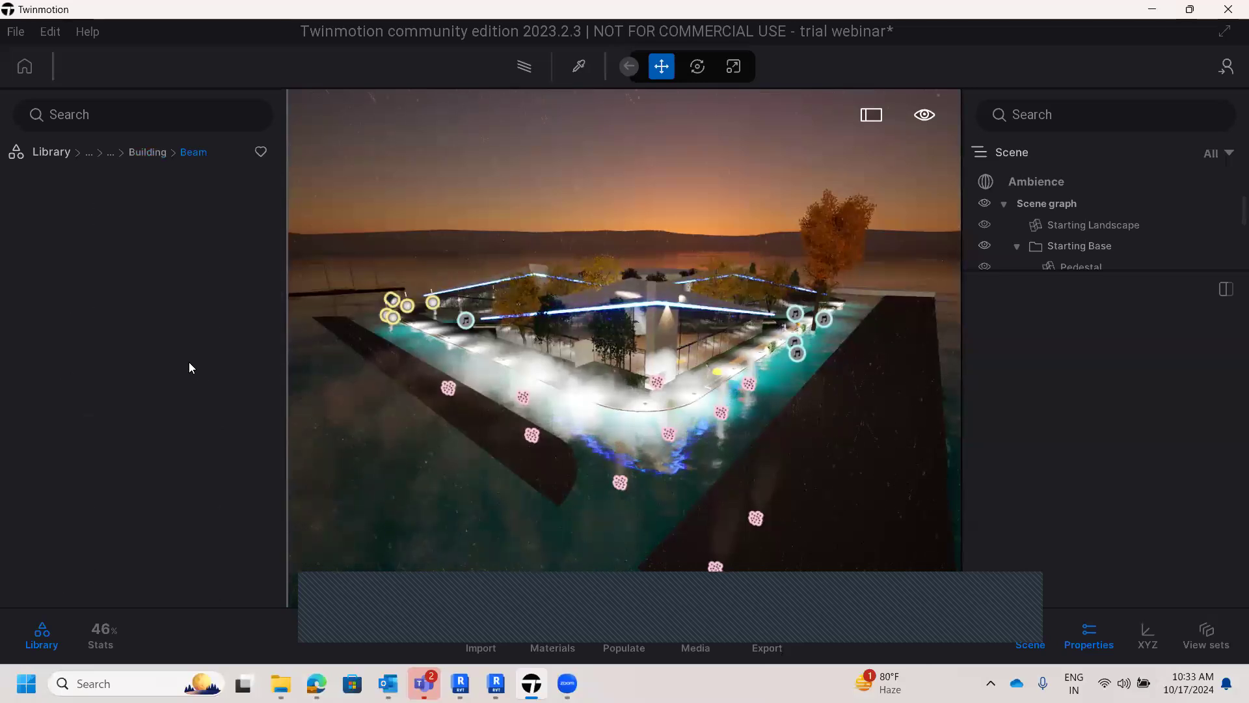
pyautogui.click(137, 152)
pyautogui.scroll(-2, 193, 375)
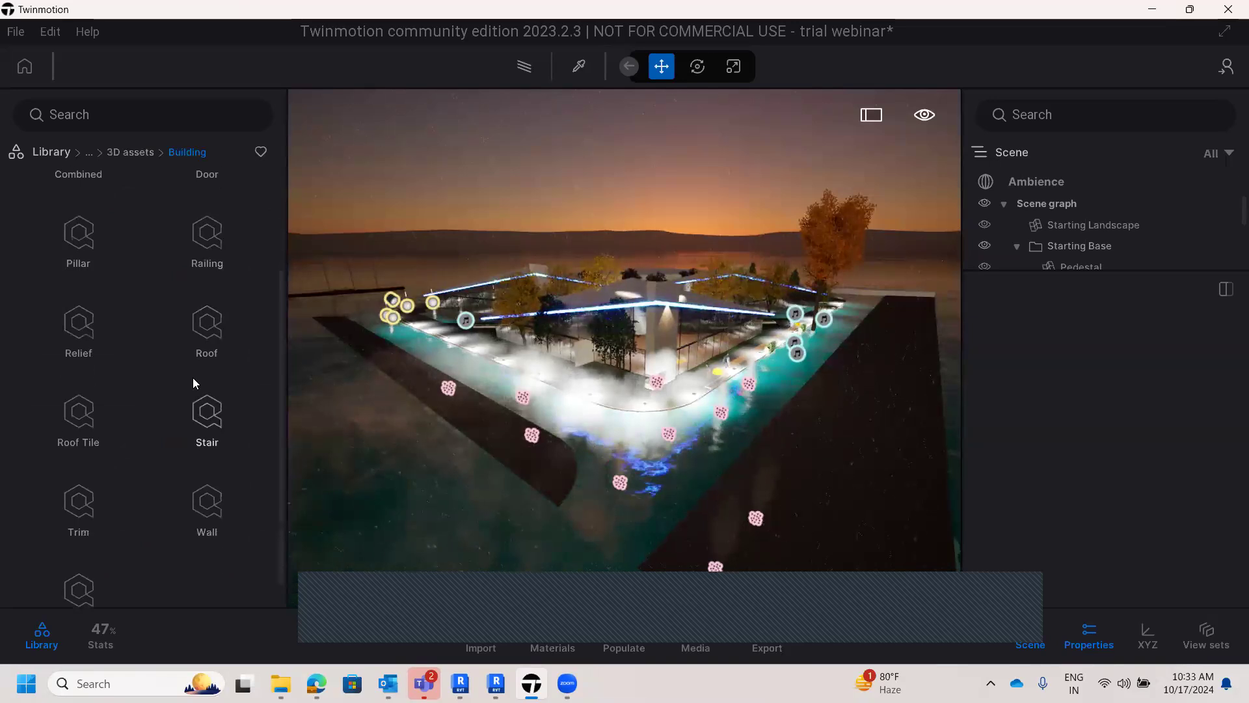
pyautogui.click(141, 152)
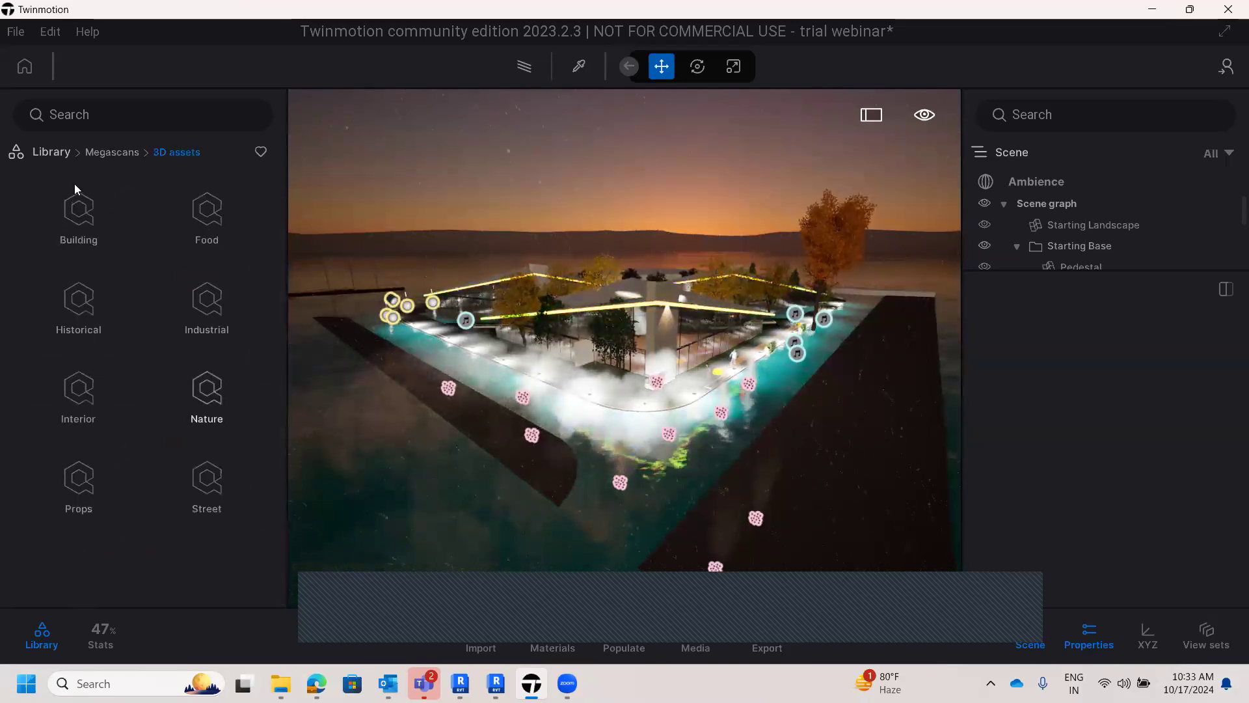
# - Place the first Truncated Domes Pad from the Megascans street sidewalk decals on the paving in front of the building's corner
pyautogui.click(56, 154)
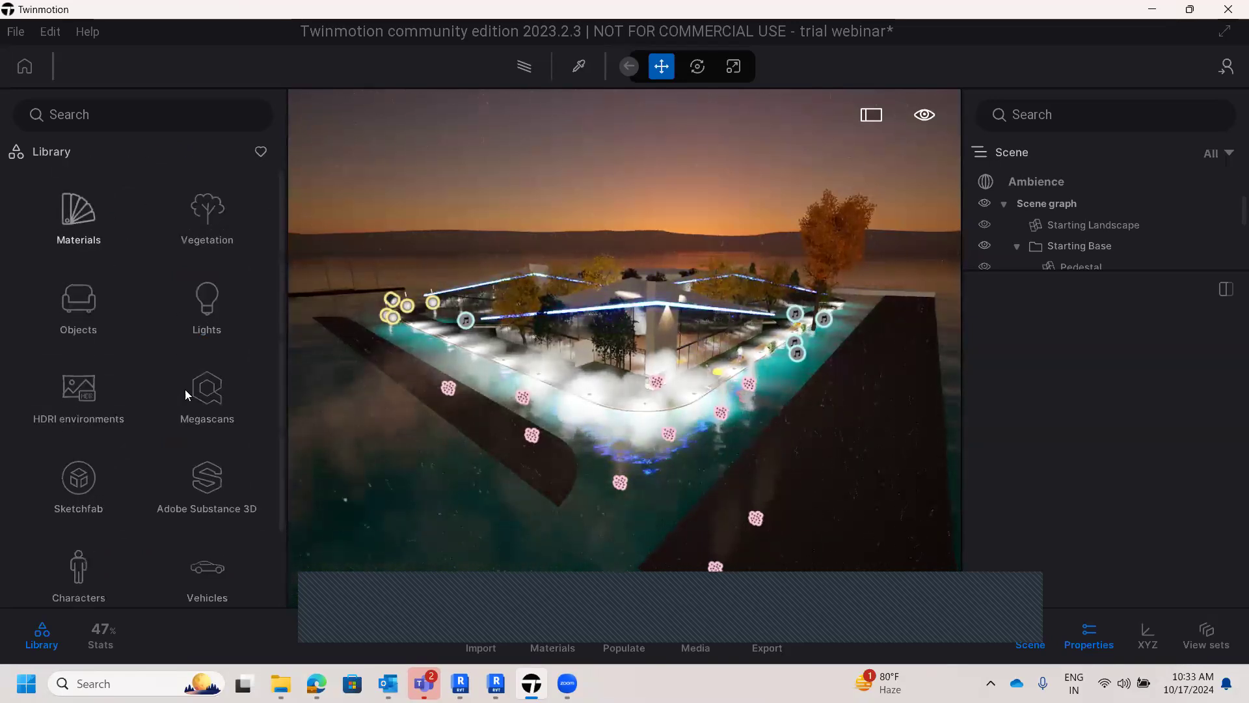
pyautogui.click(207, 424)
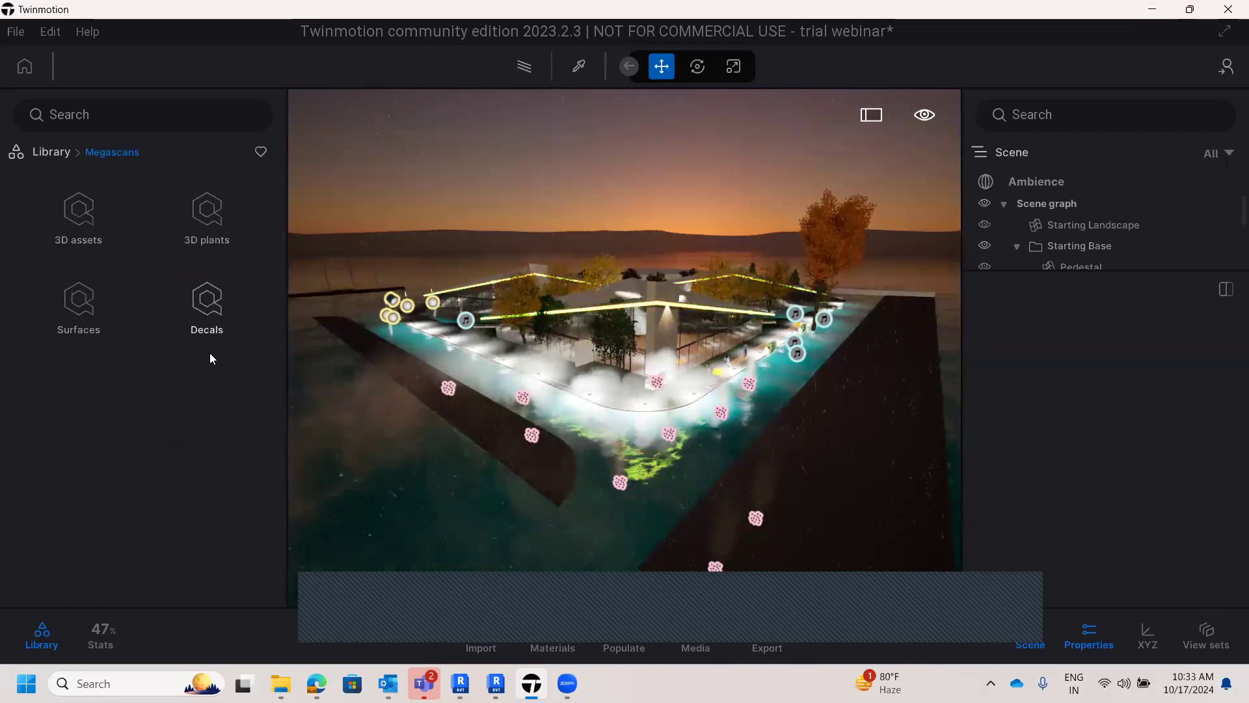
pyautogui.click(208, 352)
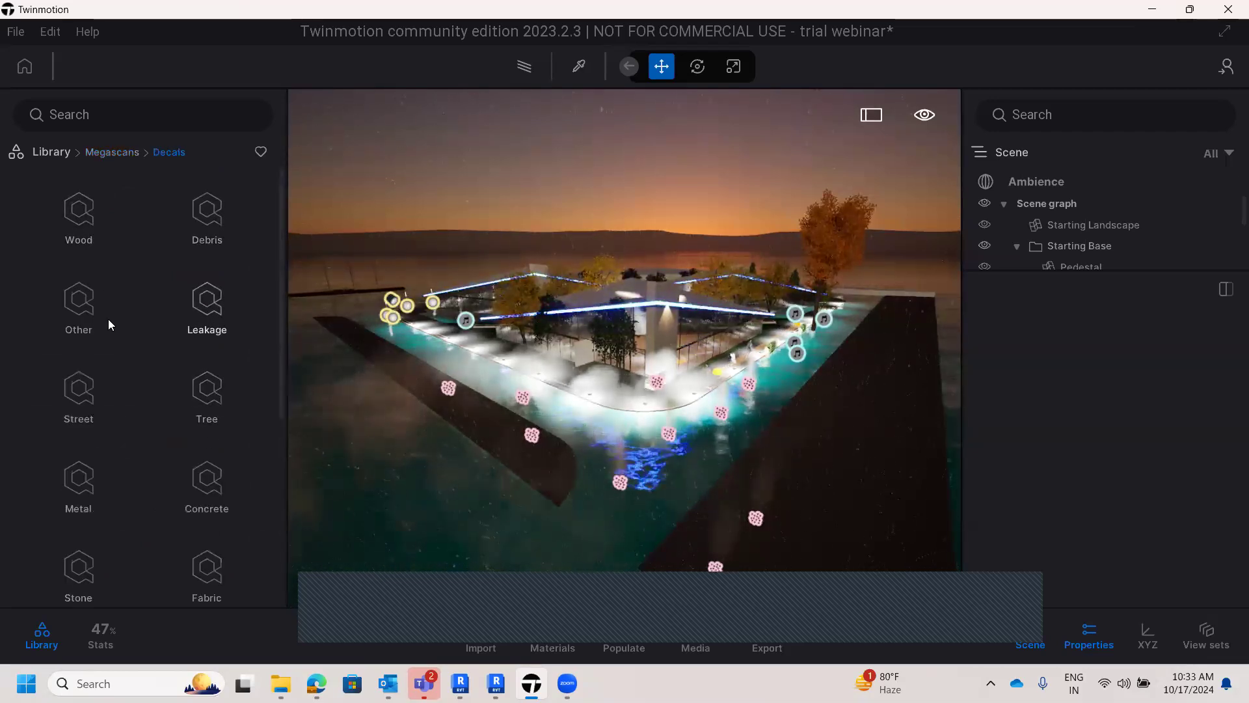
pyautogui.click(79, 404)
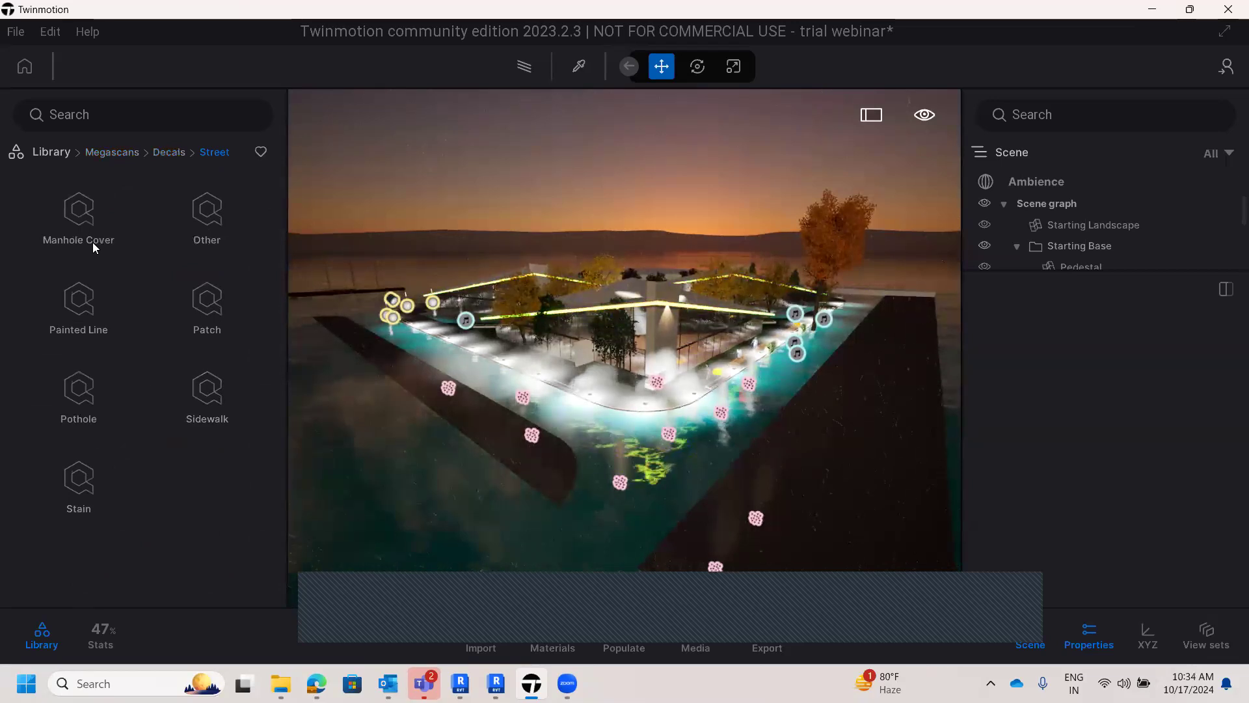
pyautogui.click(206, 440)
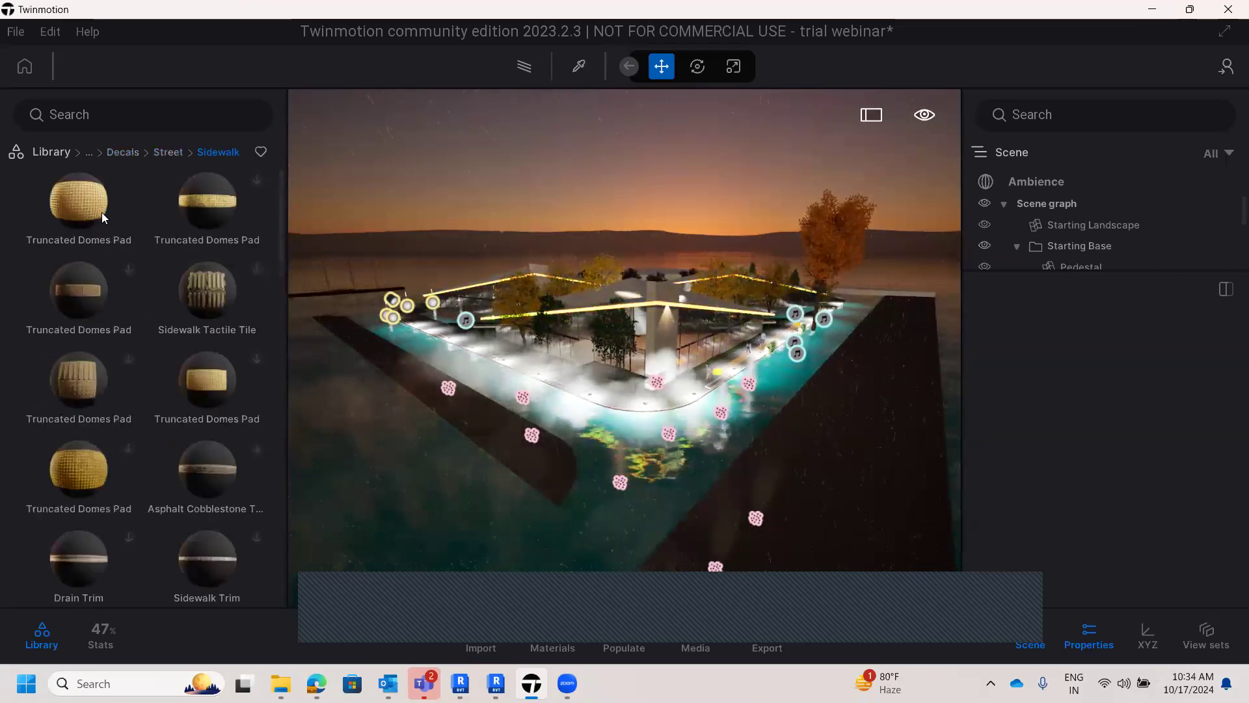
pyautogui.moveTo(126, 225); pyautogui.dragTo(646, 399)
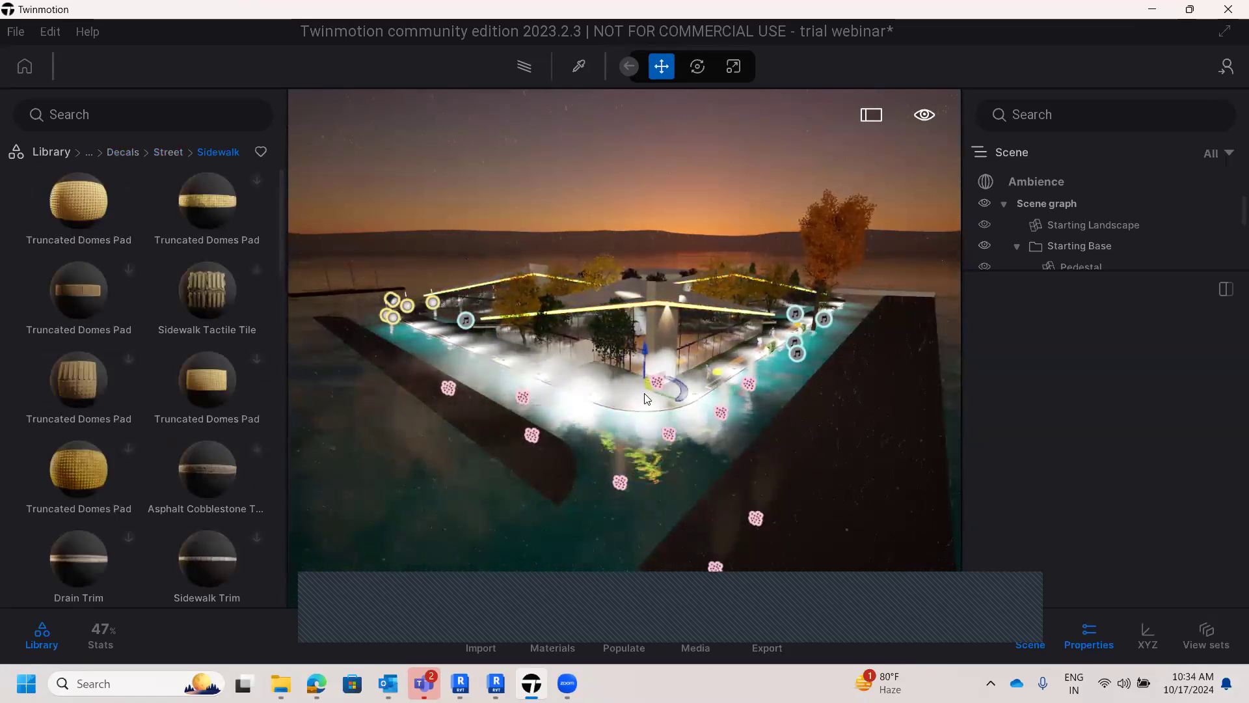
# - Adjust the height of the placed Truncated Domes Pad decal and set its size to 17.02
pyautogui.scroll(5, 652, 396)
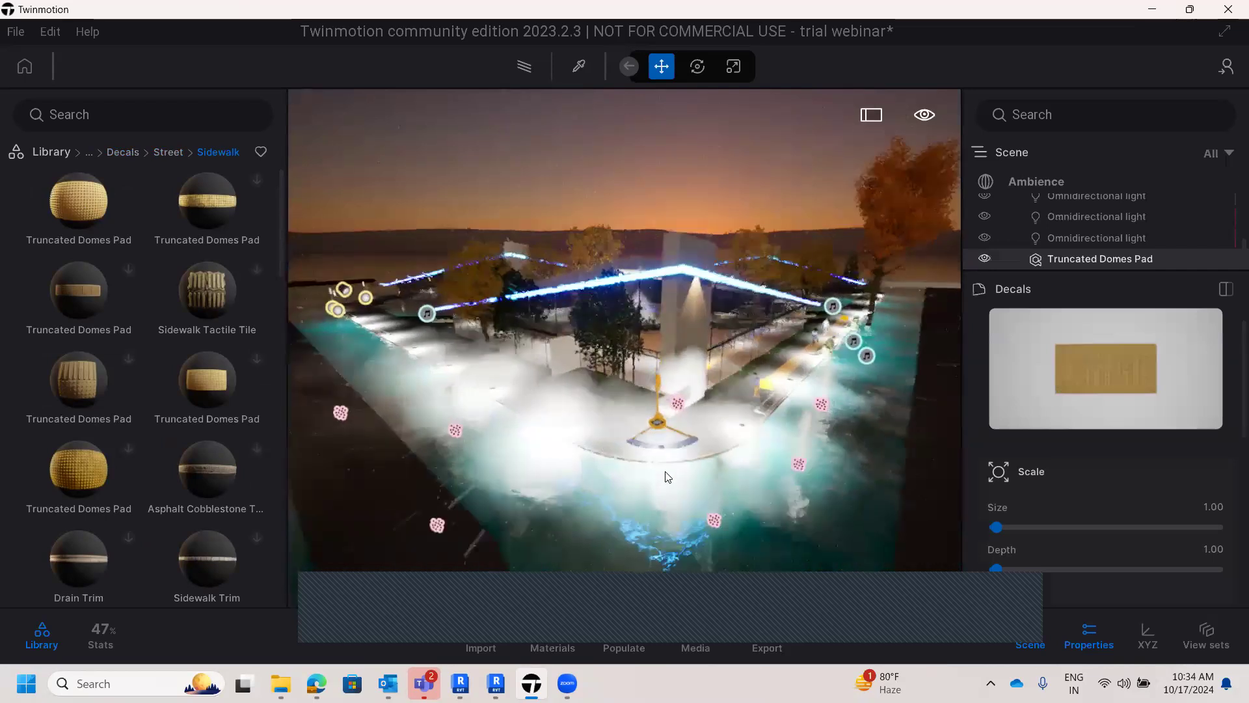
pyautogui.scroll(10, 677, 520)
pyautogui.scroll(-10, 707, 577)
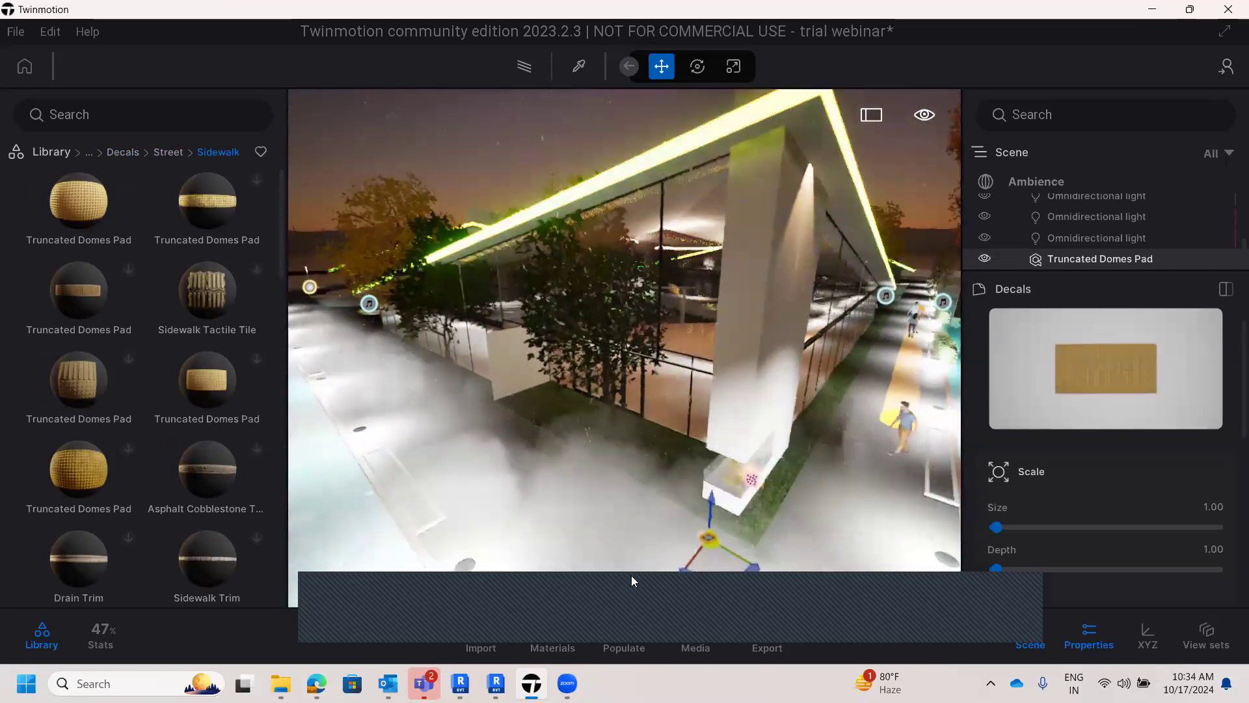
pyautogui.press('w')
pyautogui.press('d')
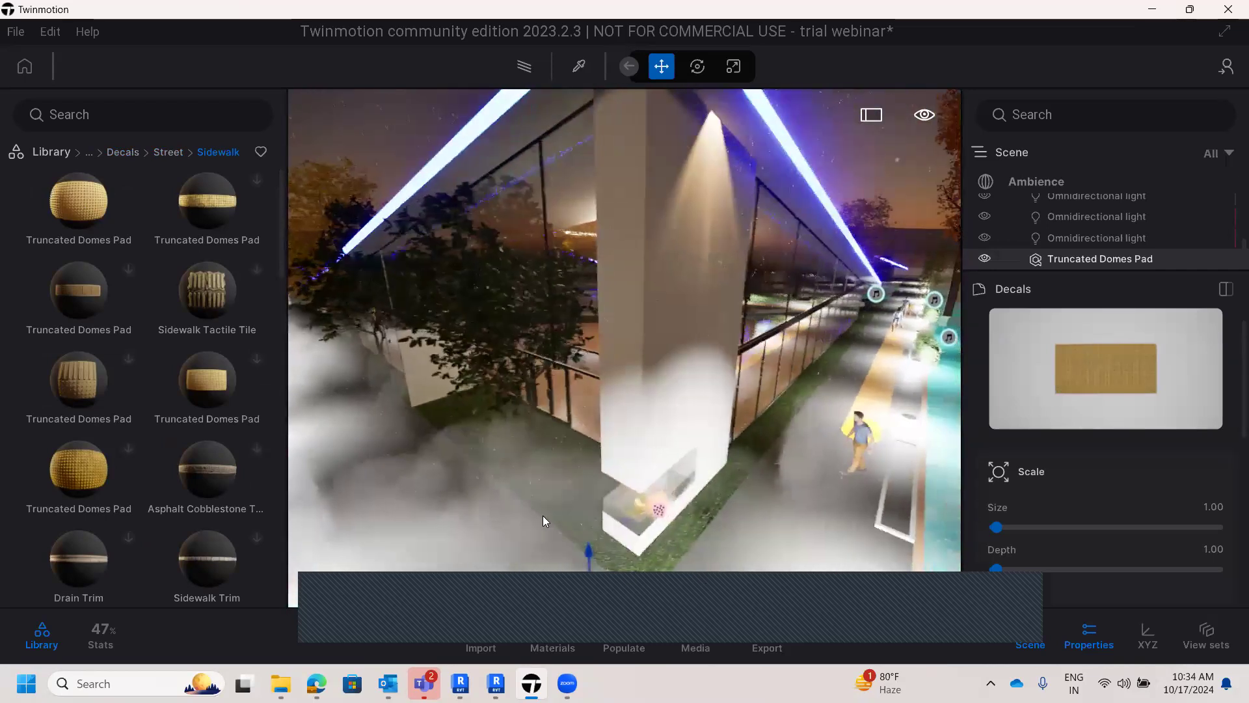
pyautogui.scroll(-8, 543, 515)
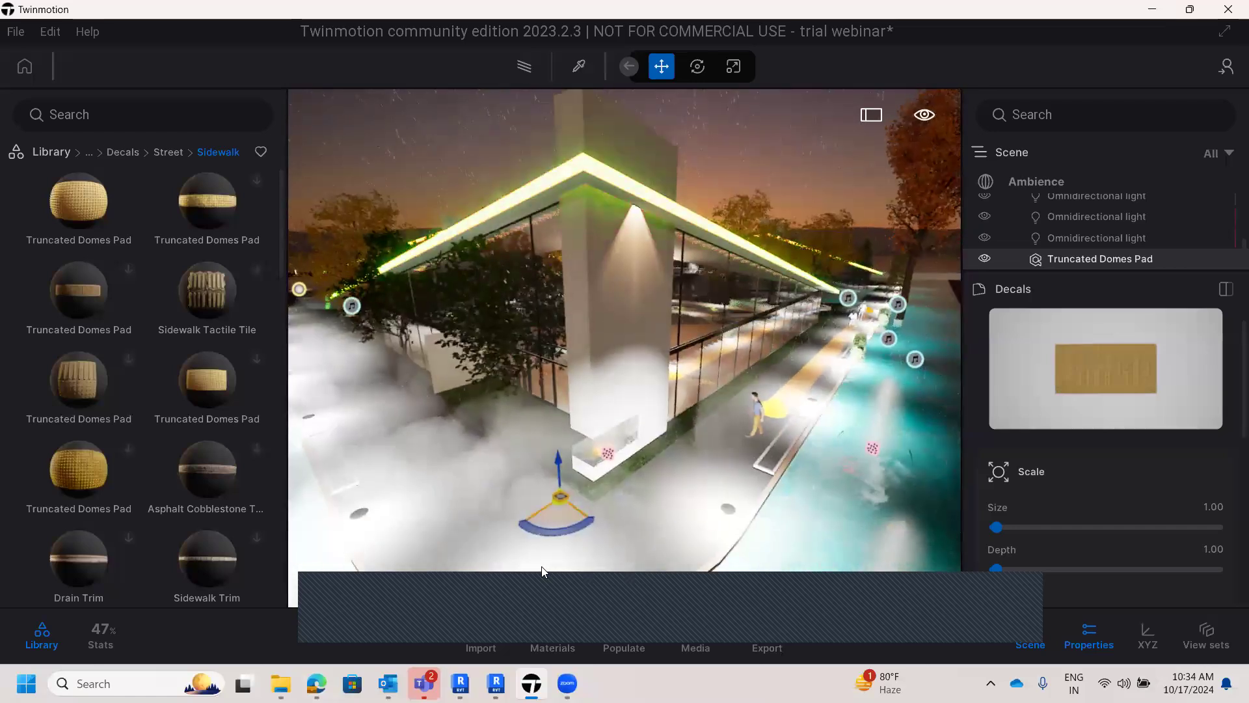
pyautogui.scroll(8, 545, 540)
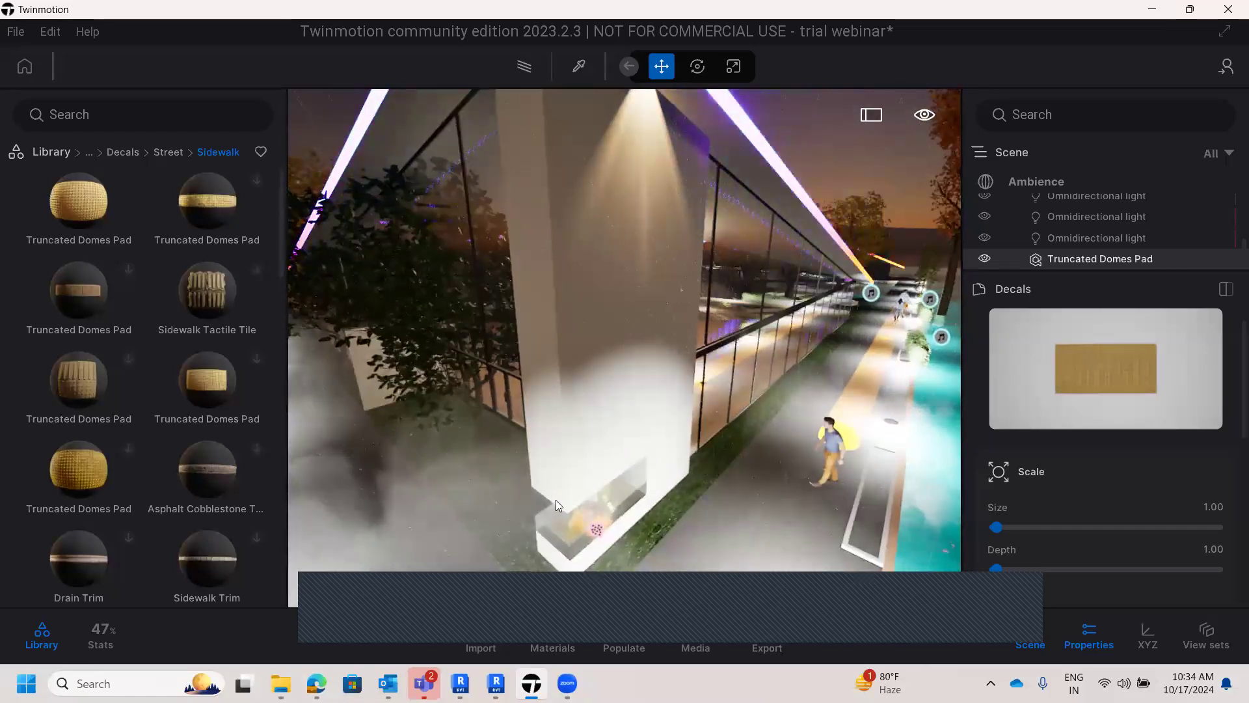
pyautogui.scroll(-6, 553, 507)
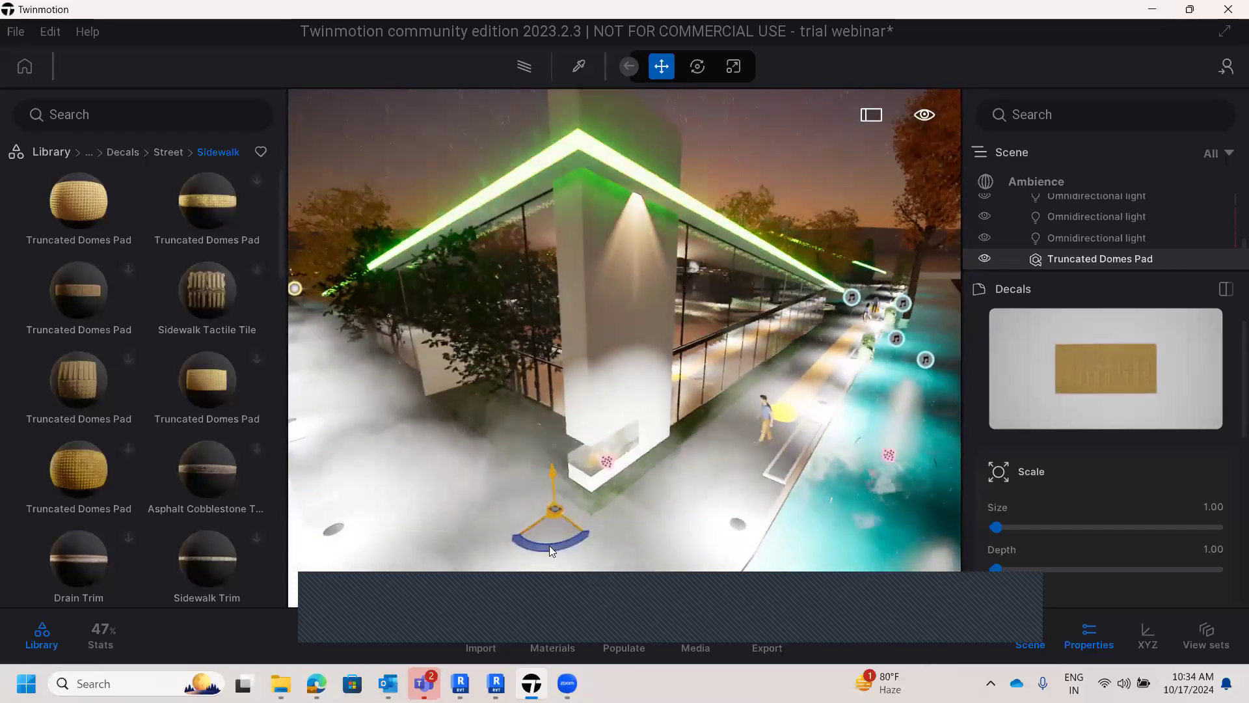
pyautogui.moveTo(550, 469); pyautogui.dragTo(551, 501)
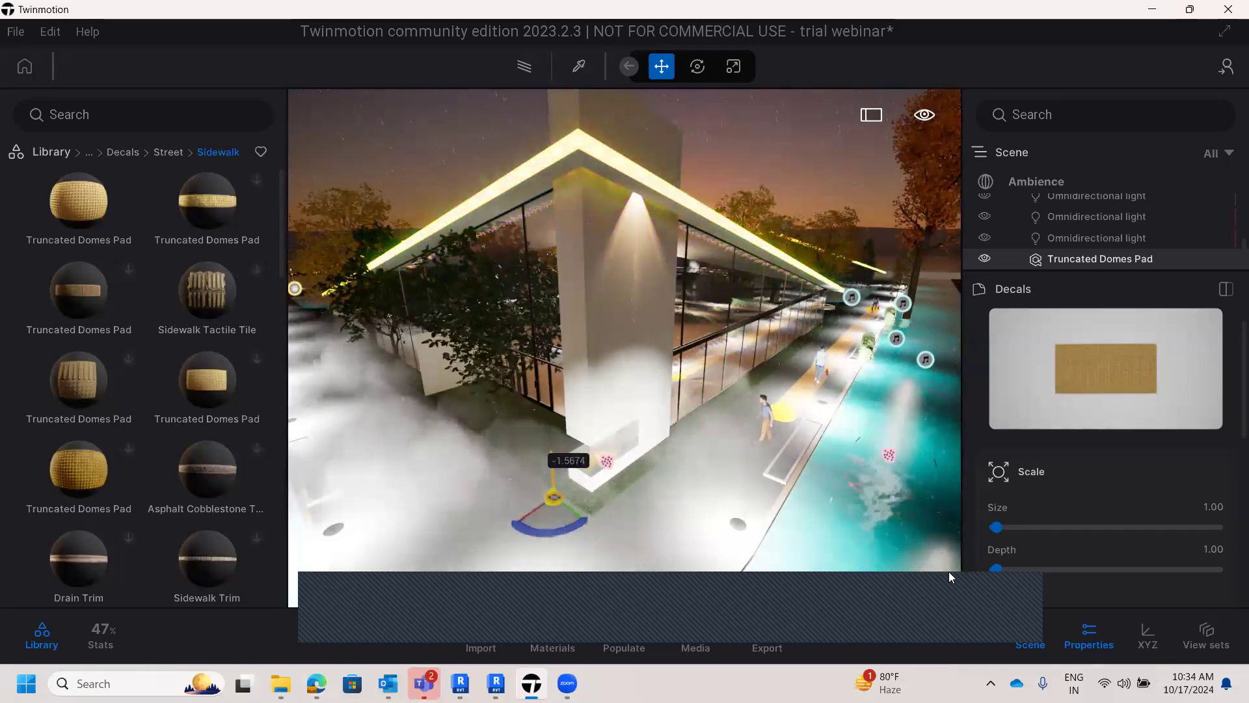
pyautogui.moveTo(995, 525); pyautogui.dragTo(1030, 536)
pyautogui.moveTo(550, 457); pyautogui.dragTo(552, 431)
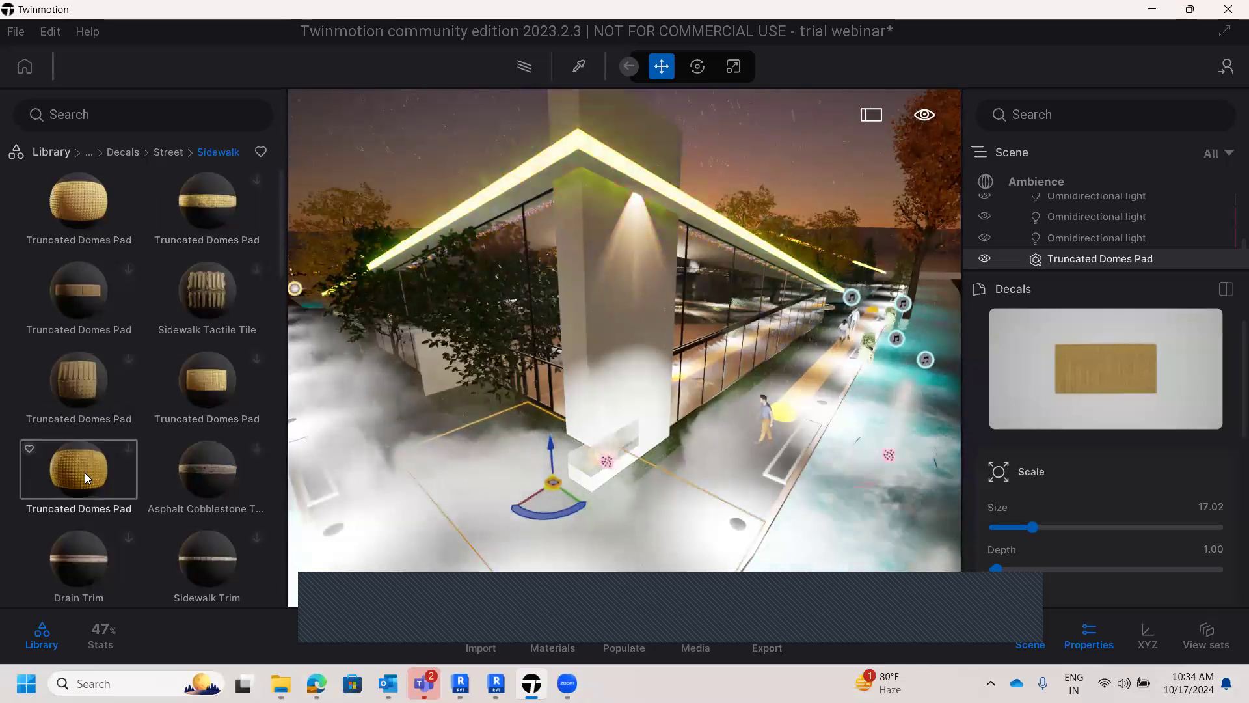
# - Download the darker yellow Truncated Domes Pad decal and place it on the walkway beside the building's corner column
pyautogui.click(131, 448)
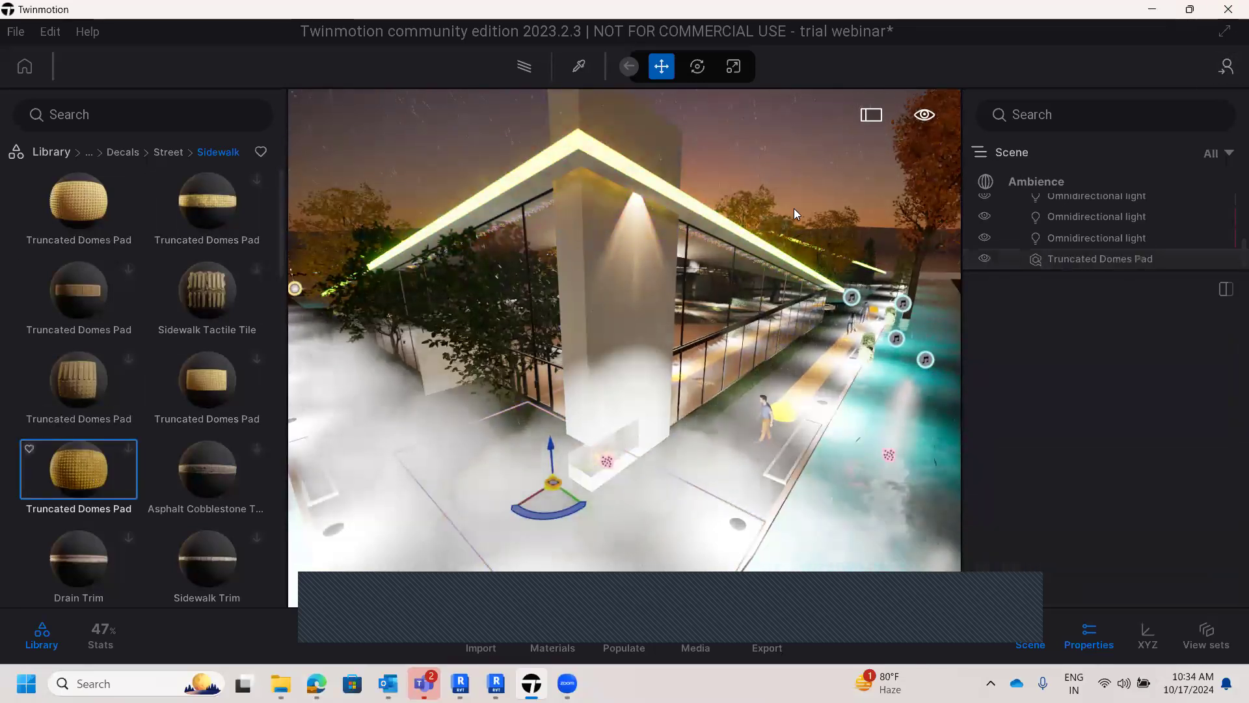
pyautogui.click(758, 397)
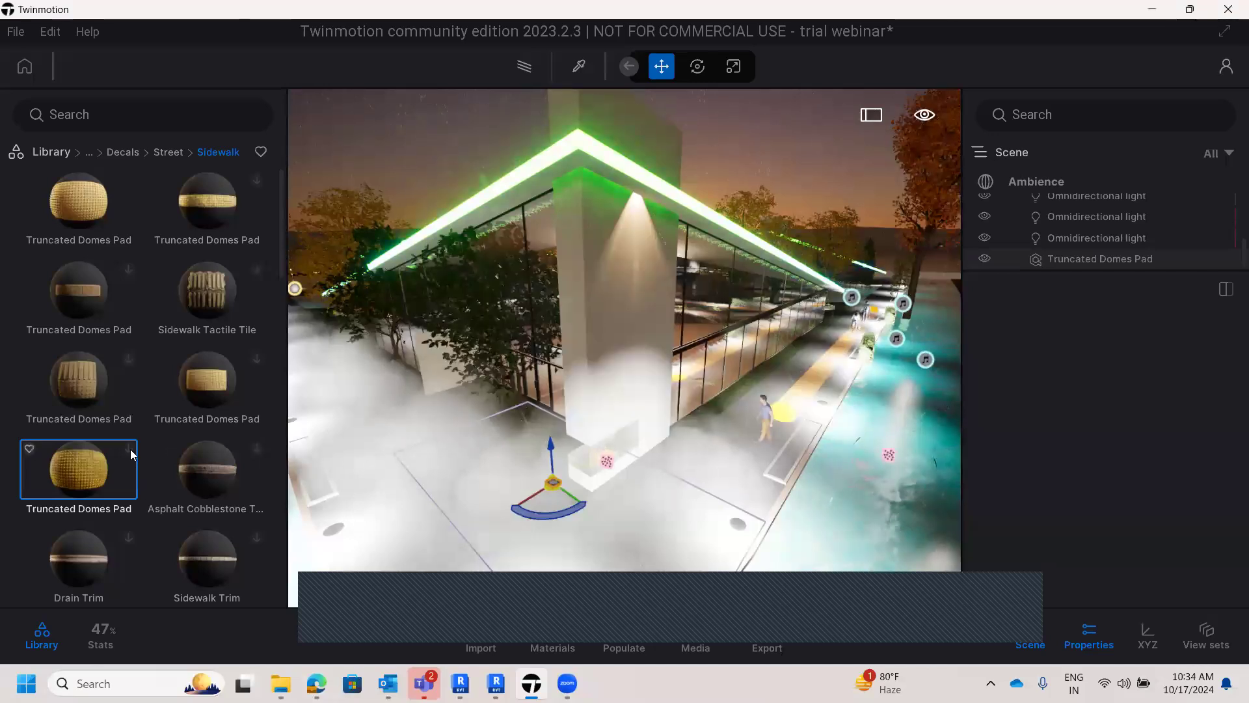
pyautogui.click(130, 449)
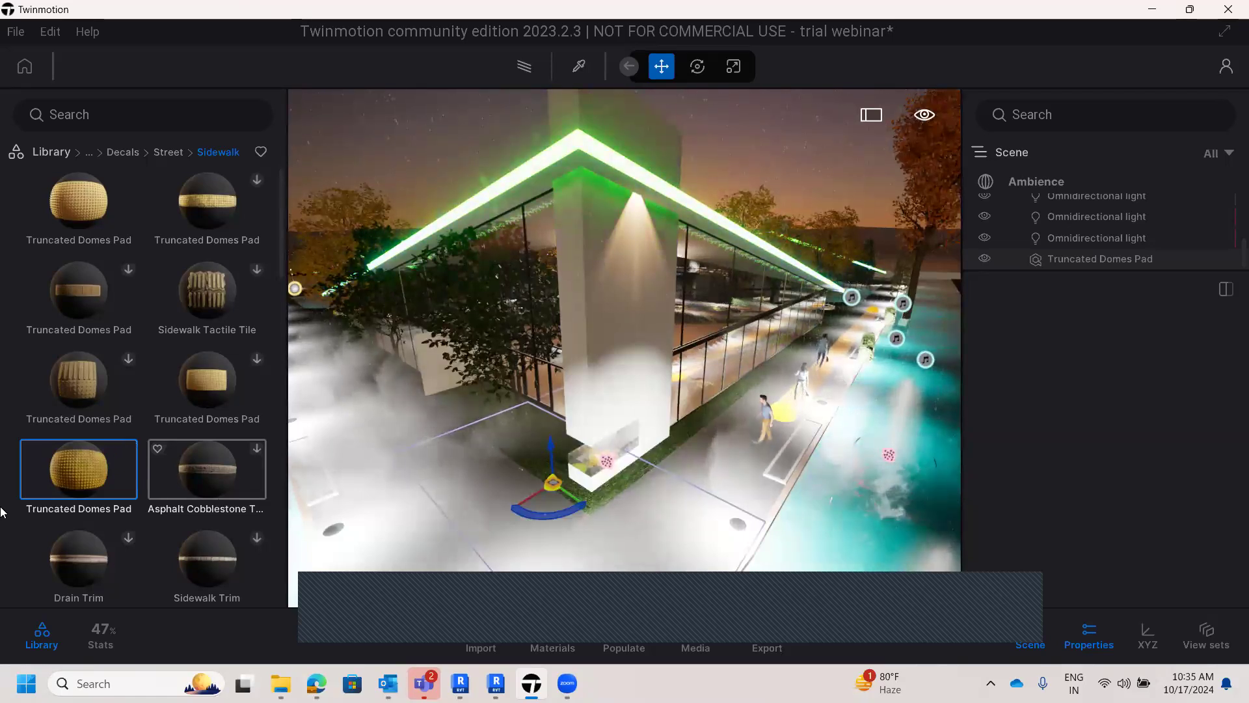
pyautogui.moveTo(72, 475); pyautogui.dragTo(706, 443)
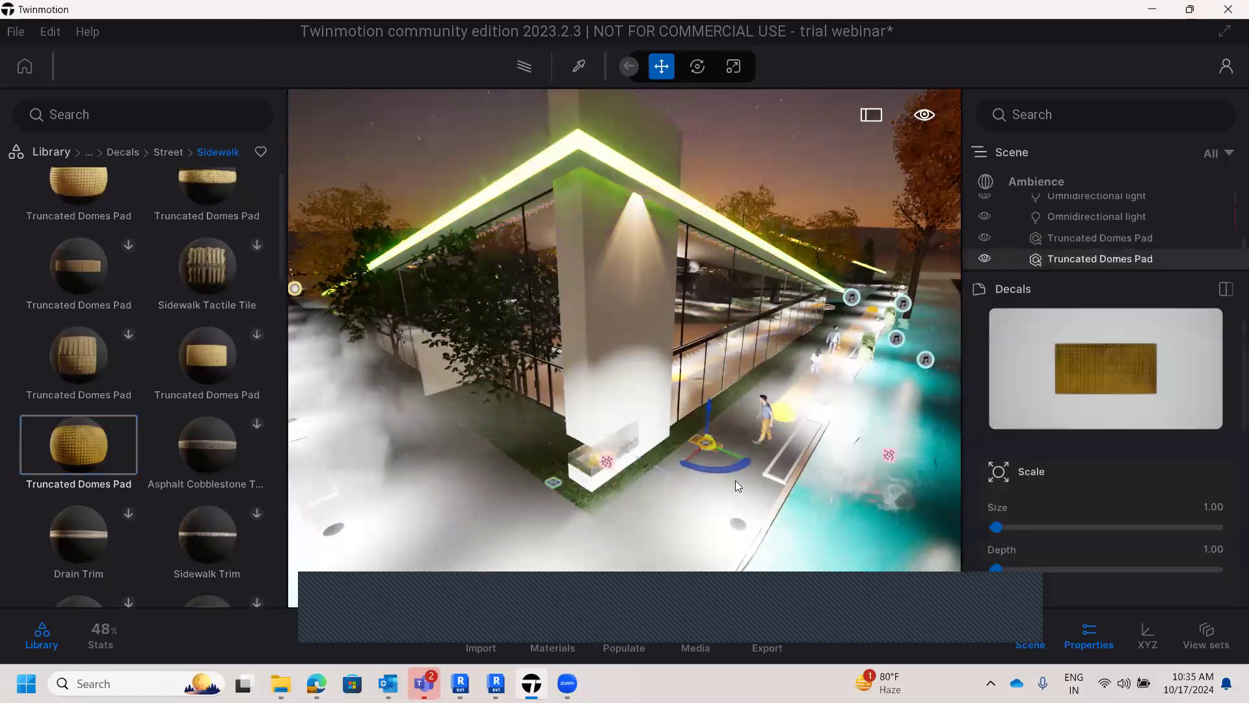
# - Turn on the Path Tracer for a close view along the glazed facade beside the walkway
pyautogui.scroll(6, 719, 474)
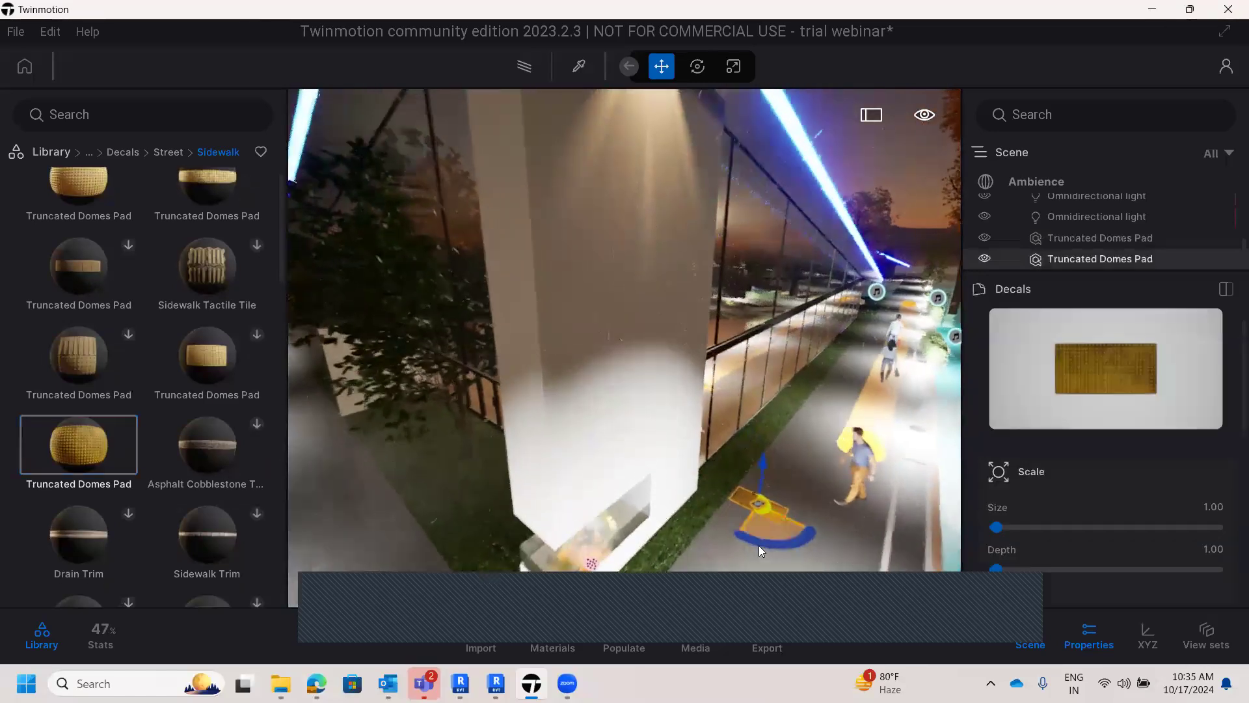
pyautogui.moveTo(755, 558); pyautogui.dragTo(745, 547, button='middle')
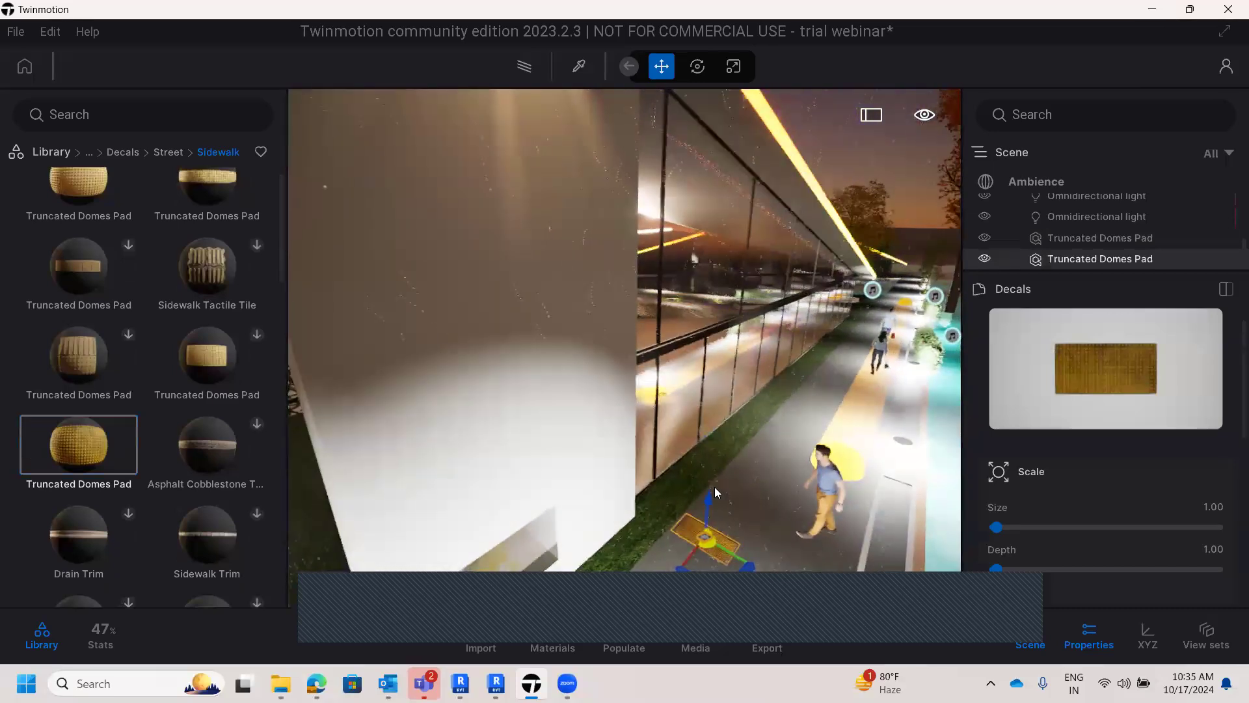
pyautogui.scroll(5, 746, 547)
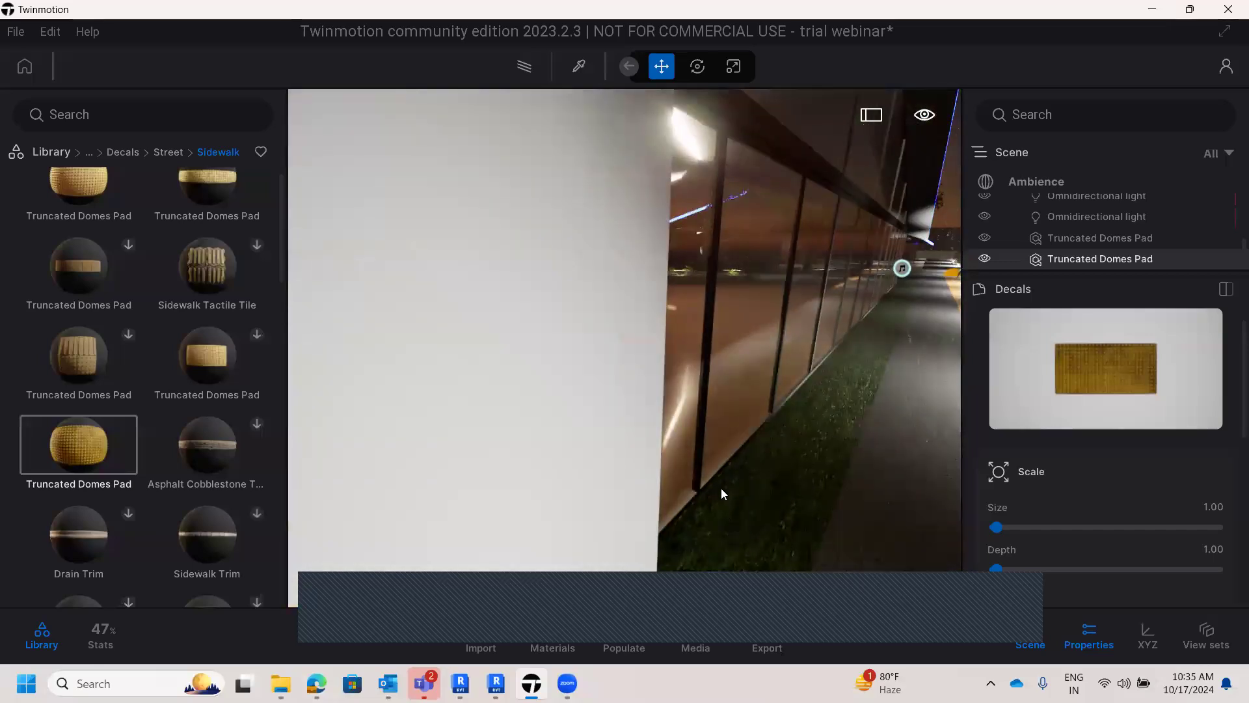
pyautogui.press('r')
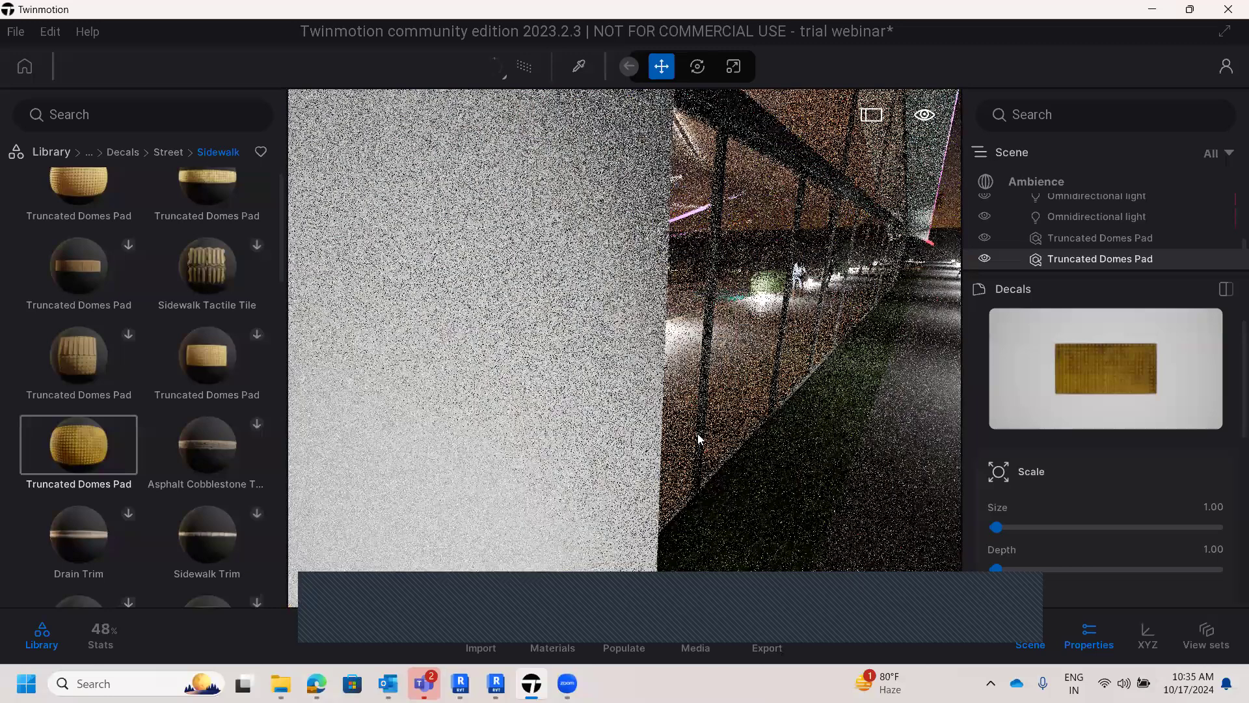
# - Review the whole building corner and surrounding water in path-traced display and turn the Path Tracer off
pyautogui.scroll(-5, 698, 439)
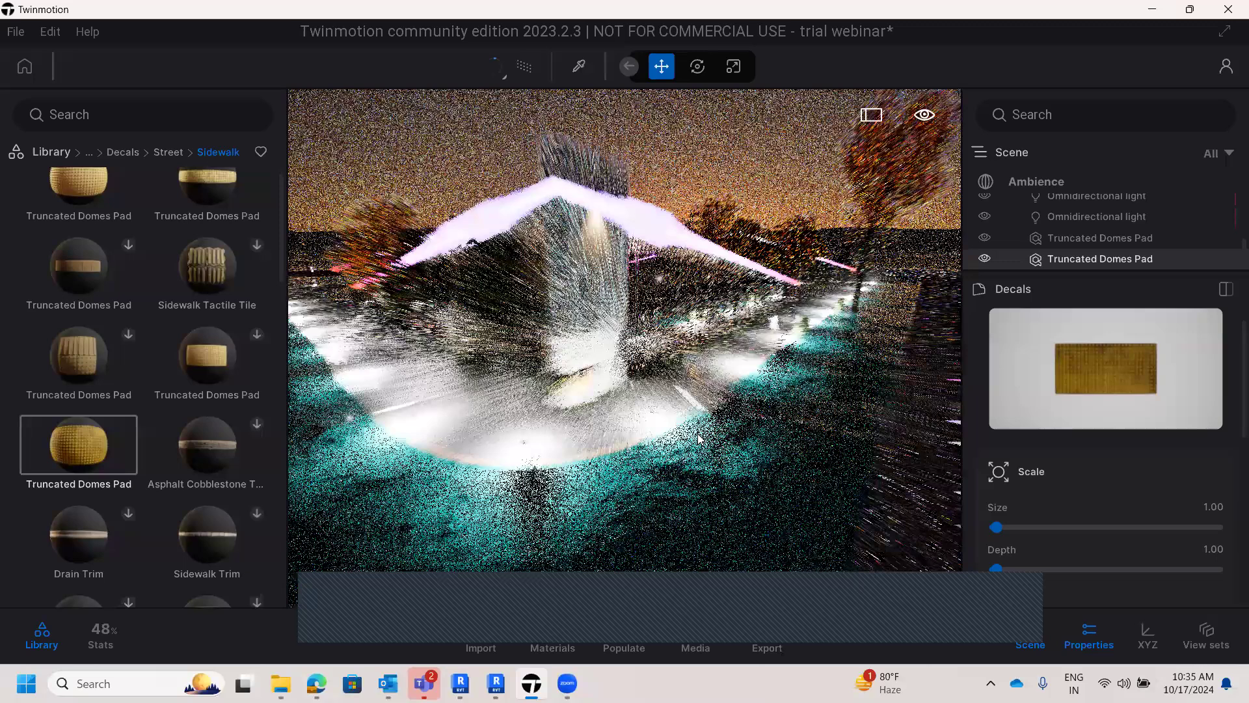
pyautogui.click(699, 439)
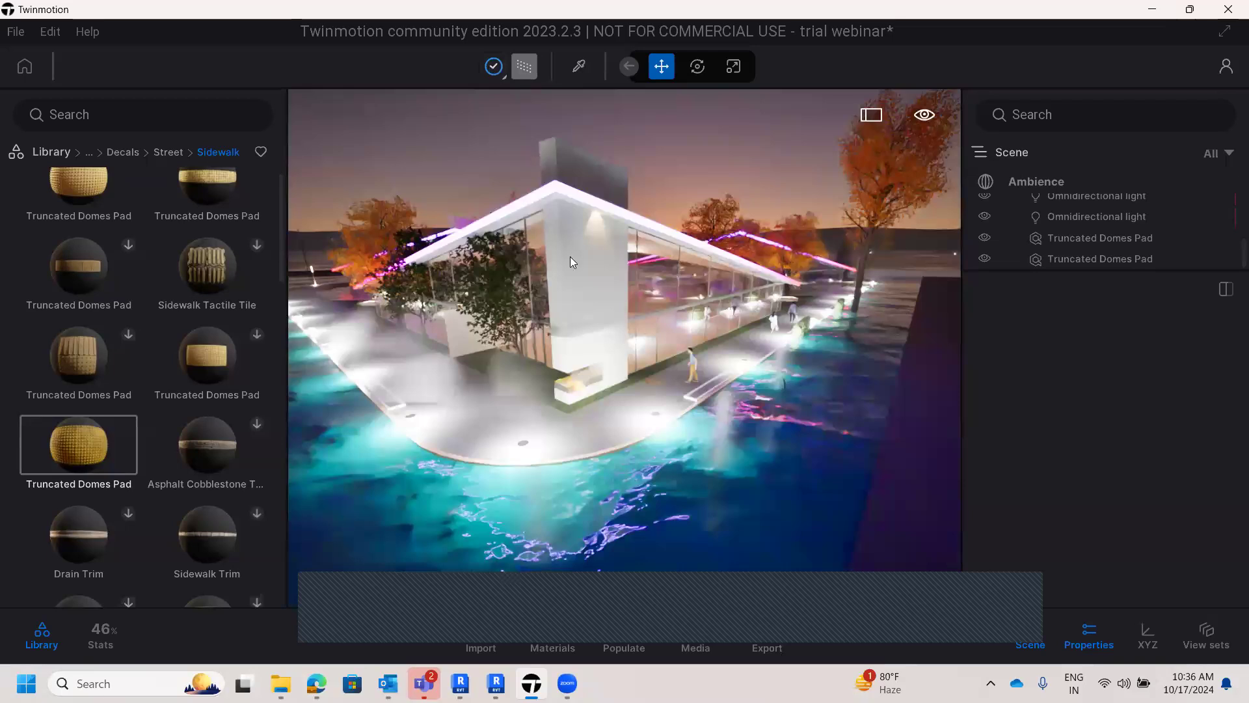
pyautogui.click(524, 65)
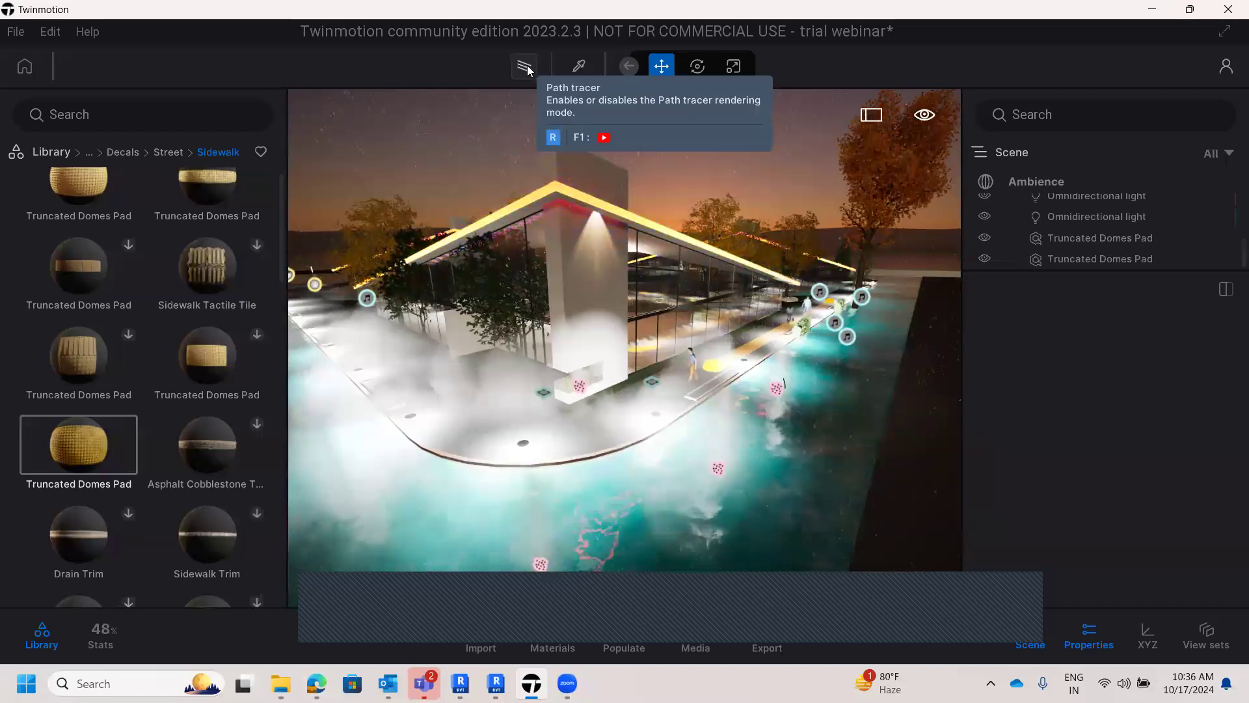
# - Walk through the real-time scene from the building's corner along the walkway, examining the glazed facade, fountains, people and decals
pyautogui.moveTo(581, 443)
pyautogui.mouseDown()
pyautogui.moveTo(582, 485)
pyautogui.moveTo(582, 438)
pyautogui.mouseUp()
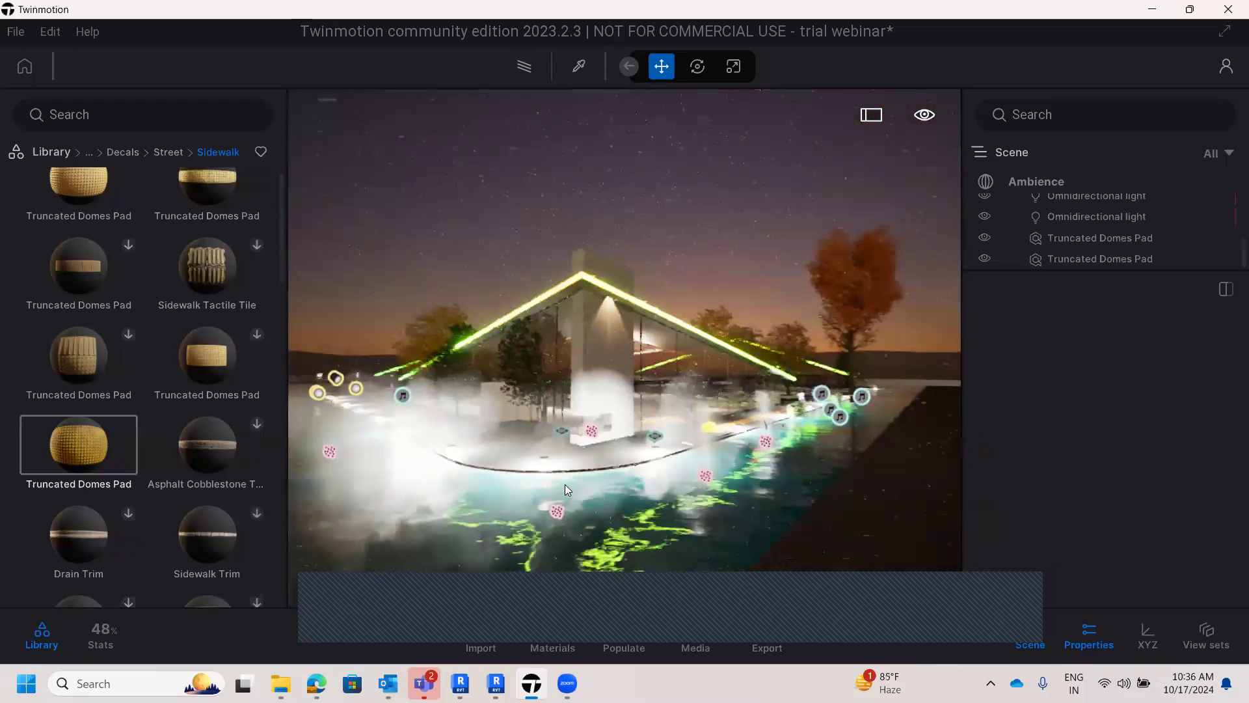
pyautogui.moveTo(582, 437); pyautogui.dragTo(582, 410)
pyautogui.press('w')
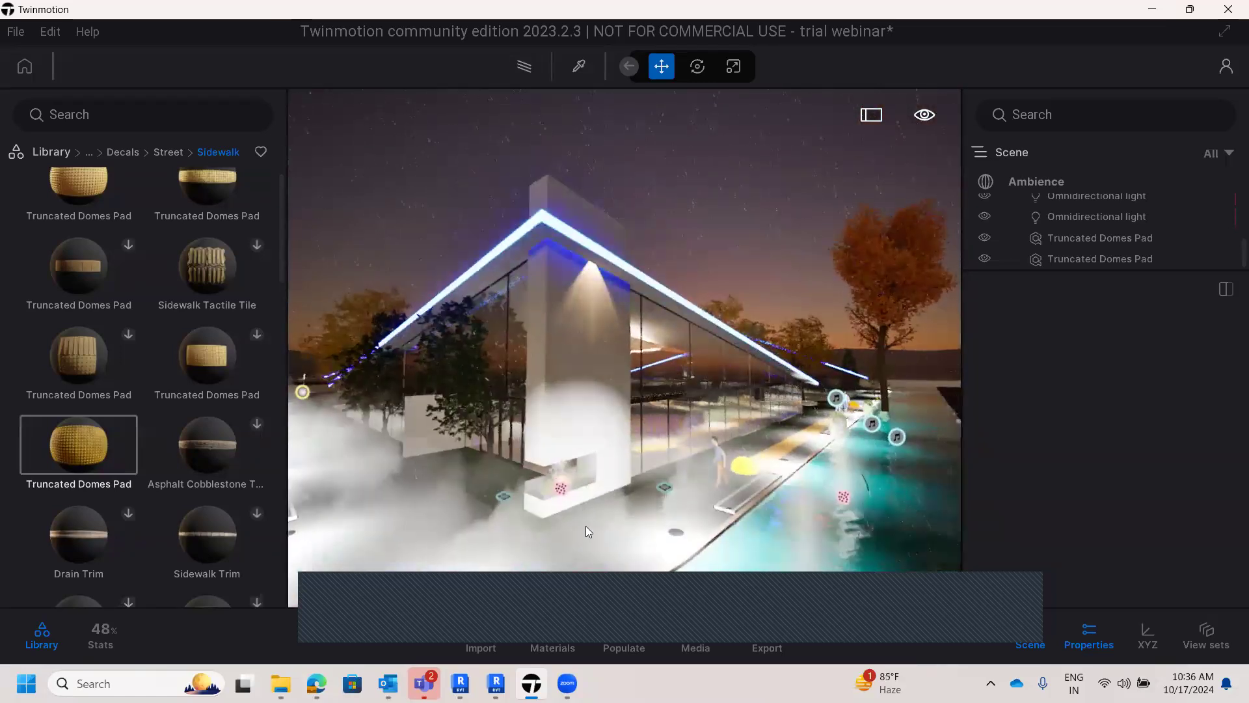
pyautogui.press('w')
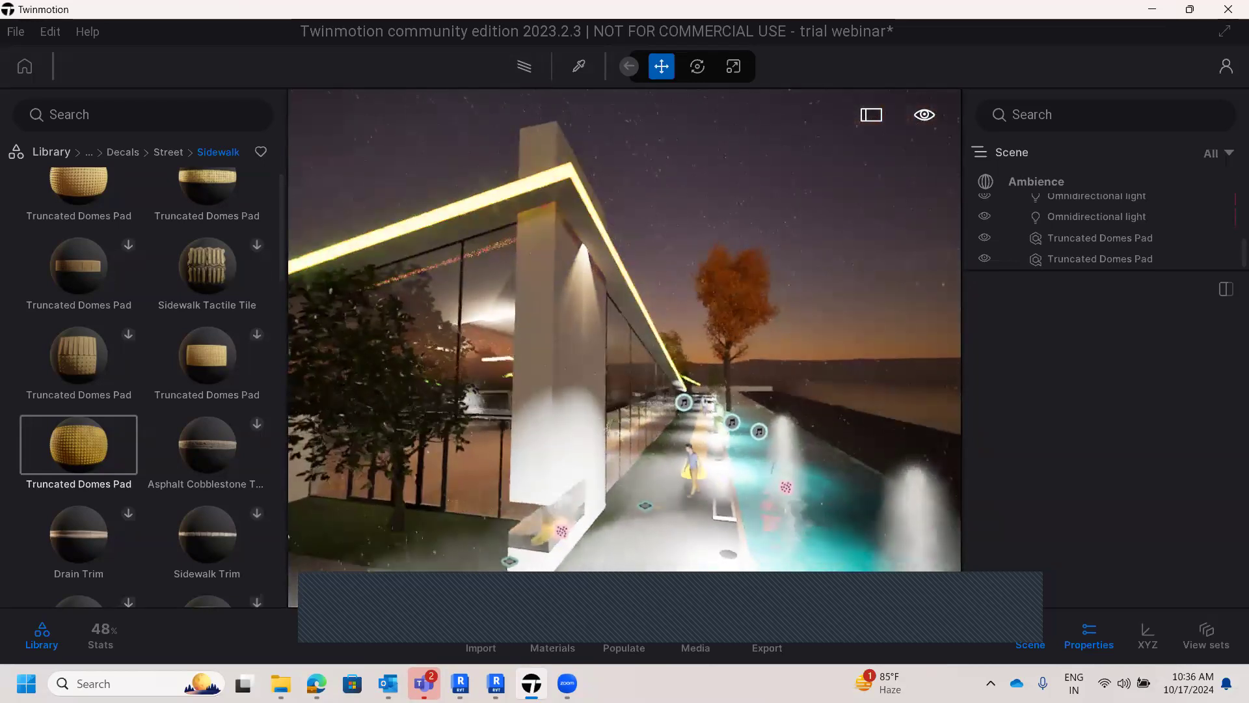
pyautogui.press('w')
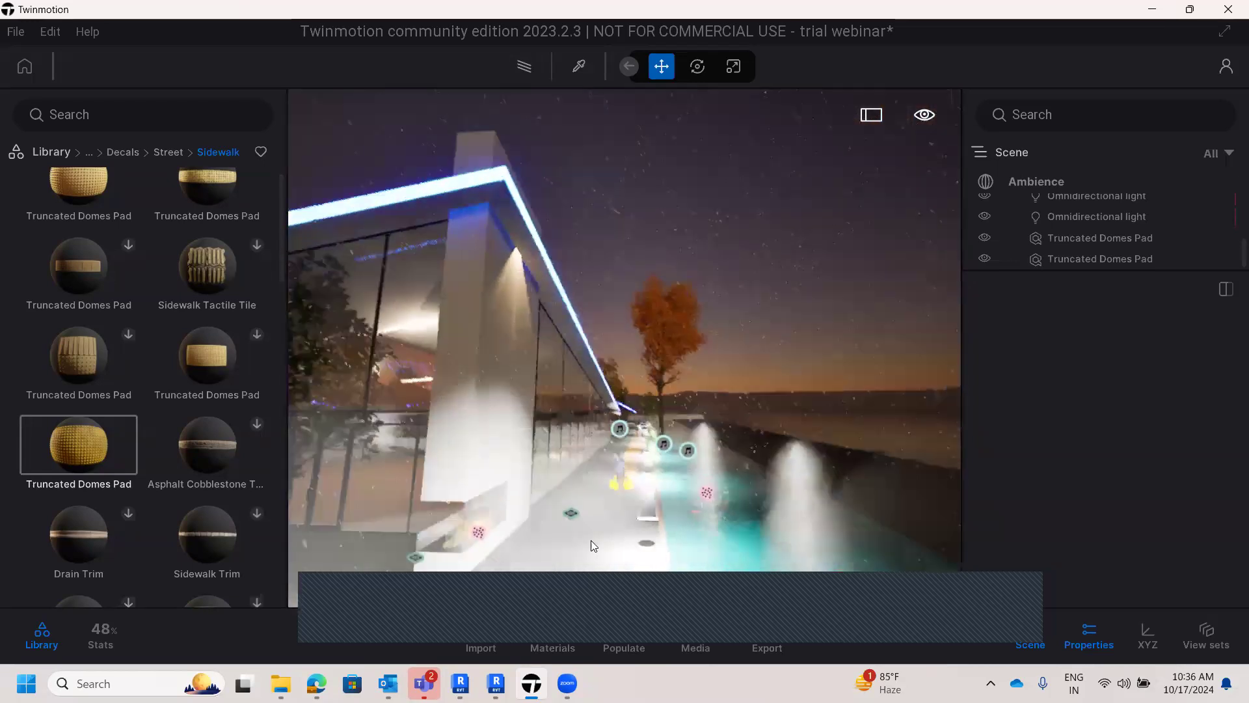
pyautogui.press('w')
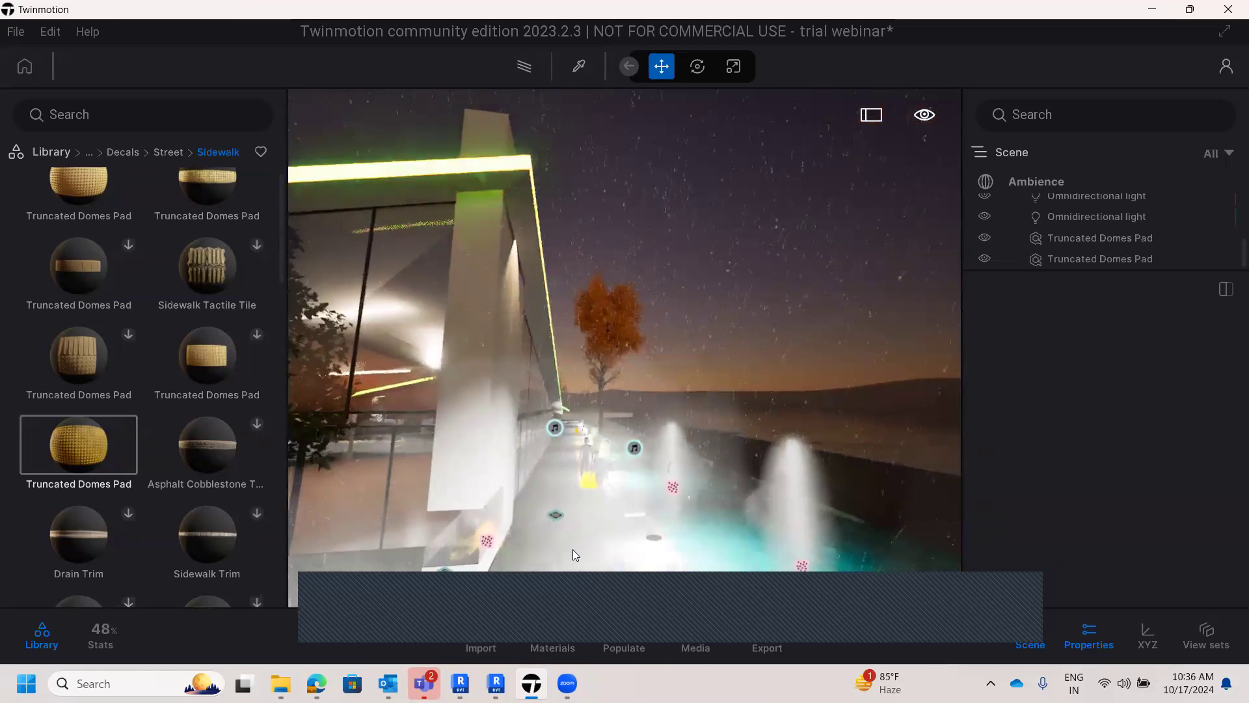
pyautogui.press('w')
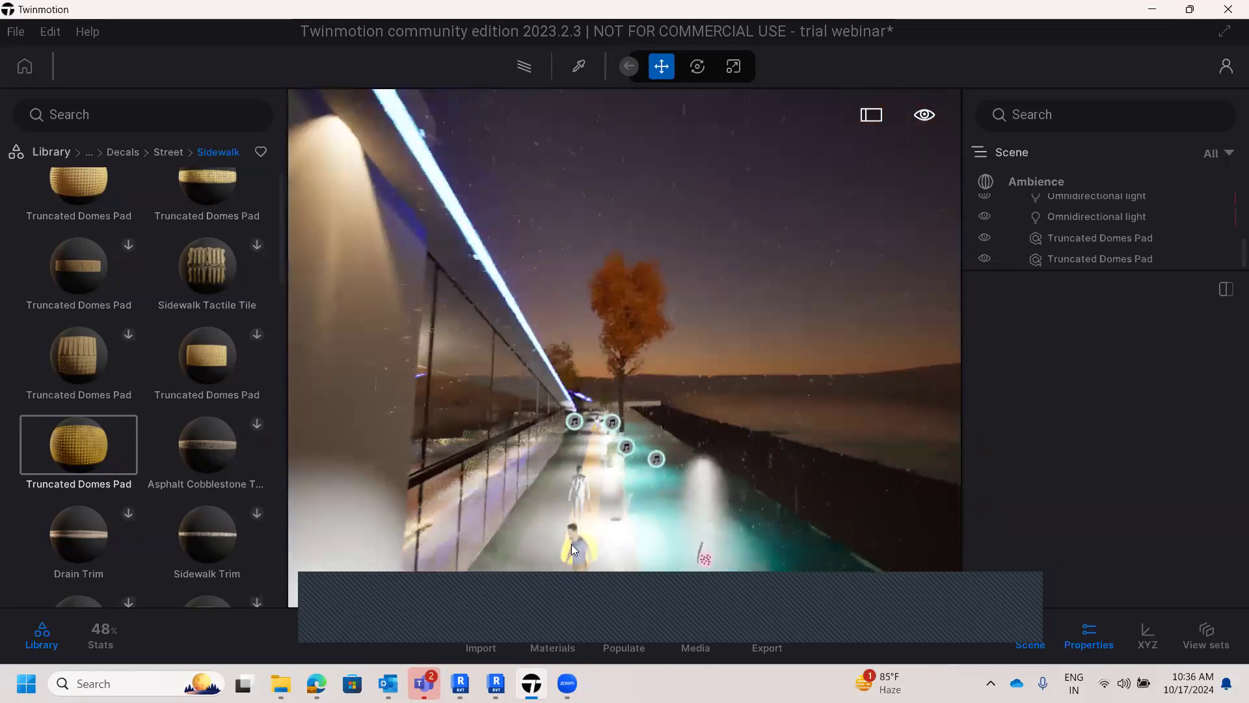
pyautogui.press('w')
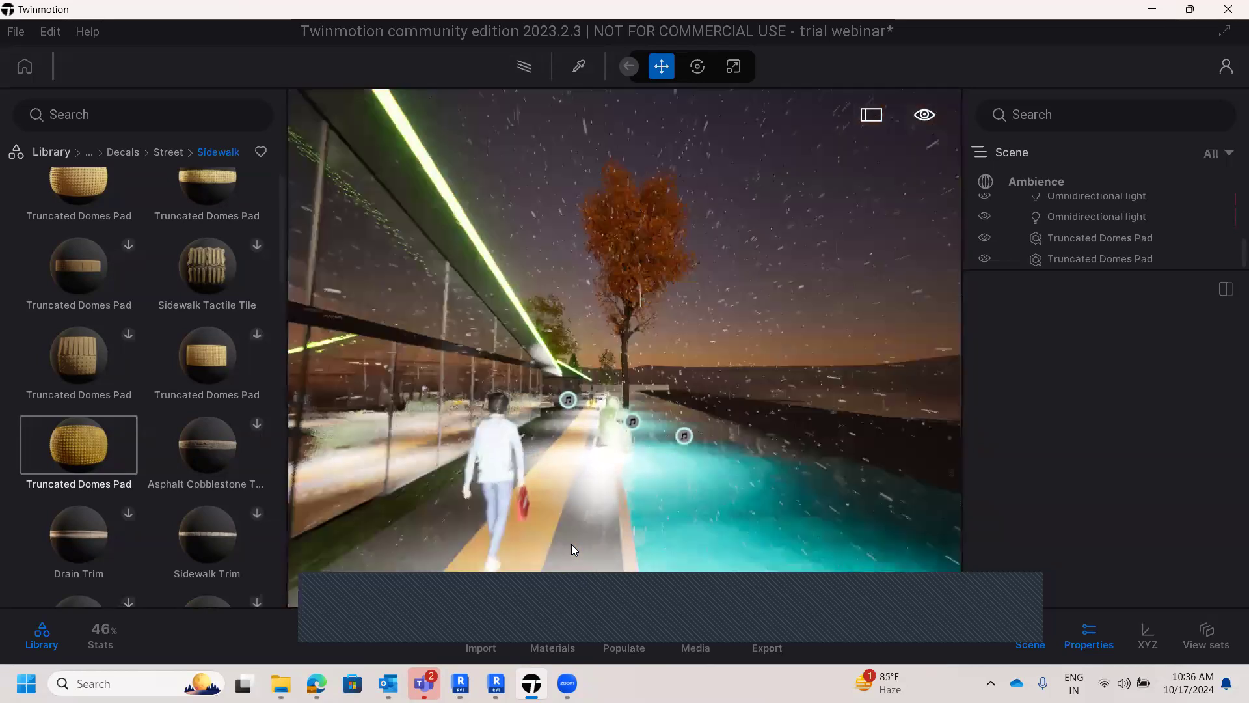
pyautogui.press('w')
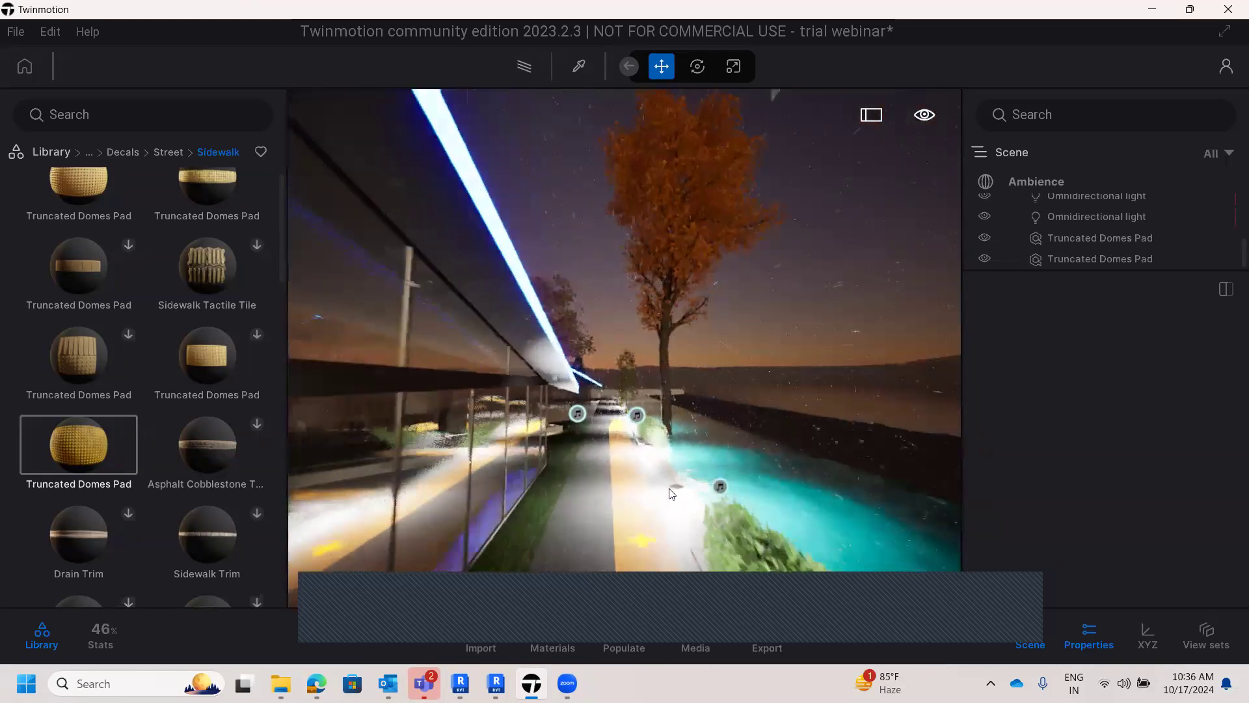
pyautogui.press('w')
pyautogui.moveTo(667, 477); pyautogui.dragTo(662, 477, button='right')
pyautogui.press('w')
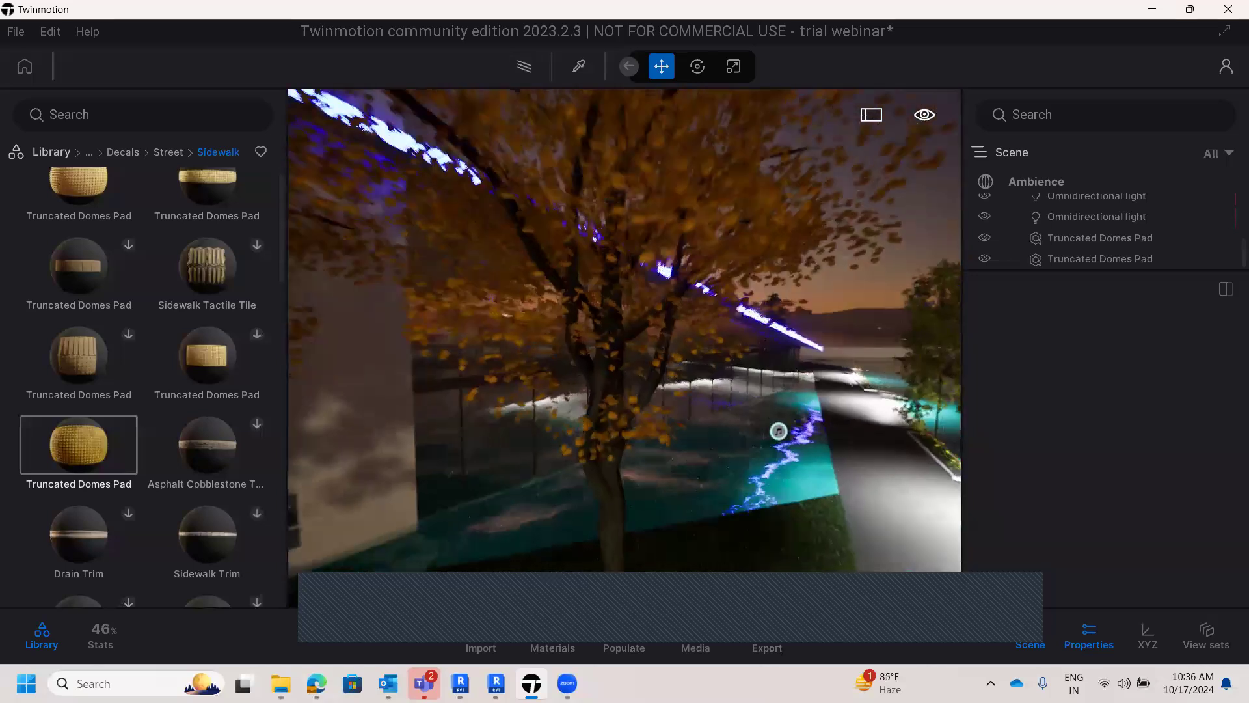
# - Fly past the autumn trees and over the roof into the building to view its lit interior
pyautogui.press('w')
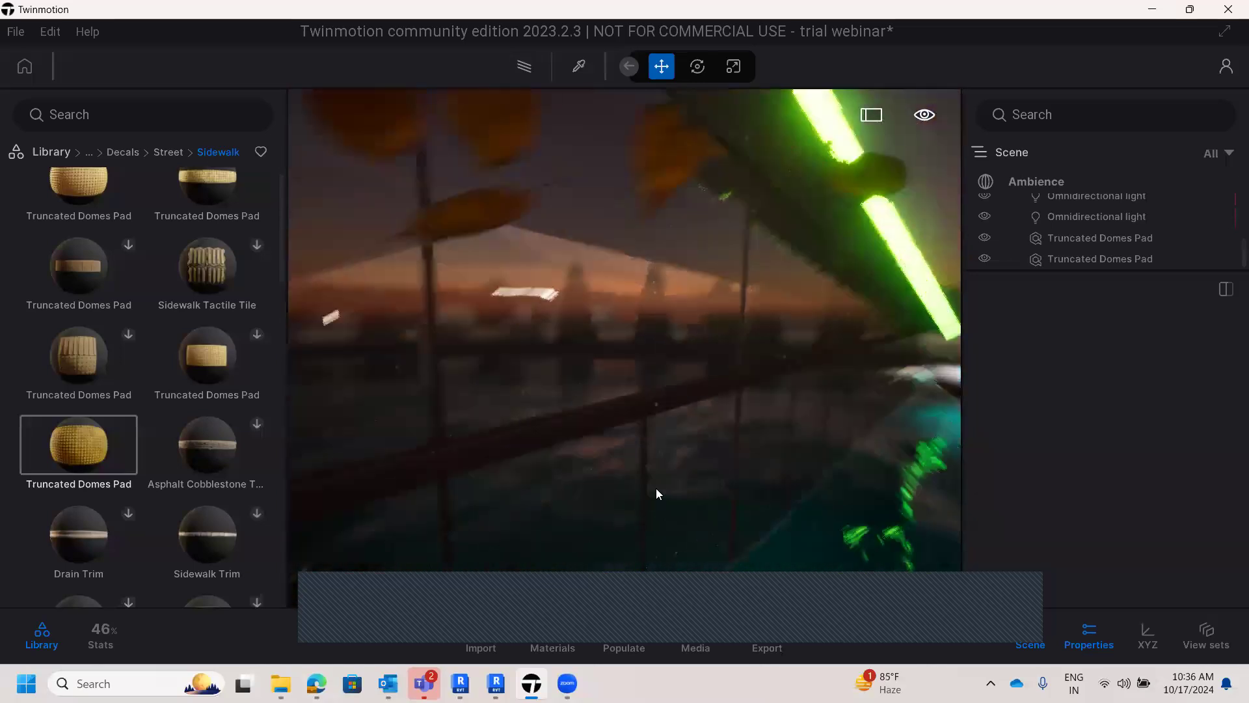
pyautogui.moveTo(666, 507)
pyautogui.mouseDown(button='right')
pyautogui.moveTo(657, 475)
pyautogui.moveTo(665, 514)
pyautogui.mouseUp(button='right')
pyautogui.press('w')
pyautogui.press('w')
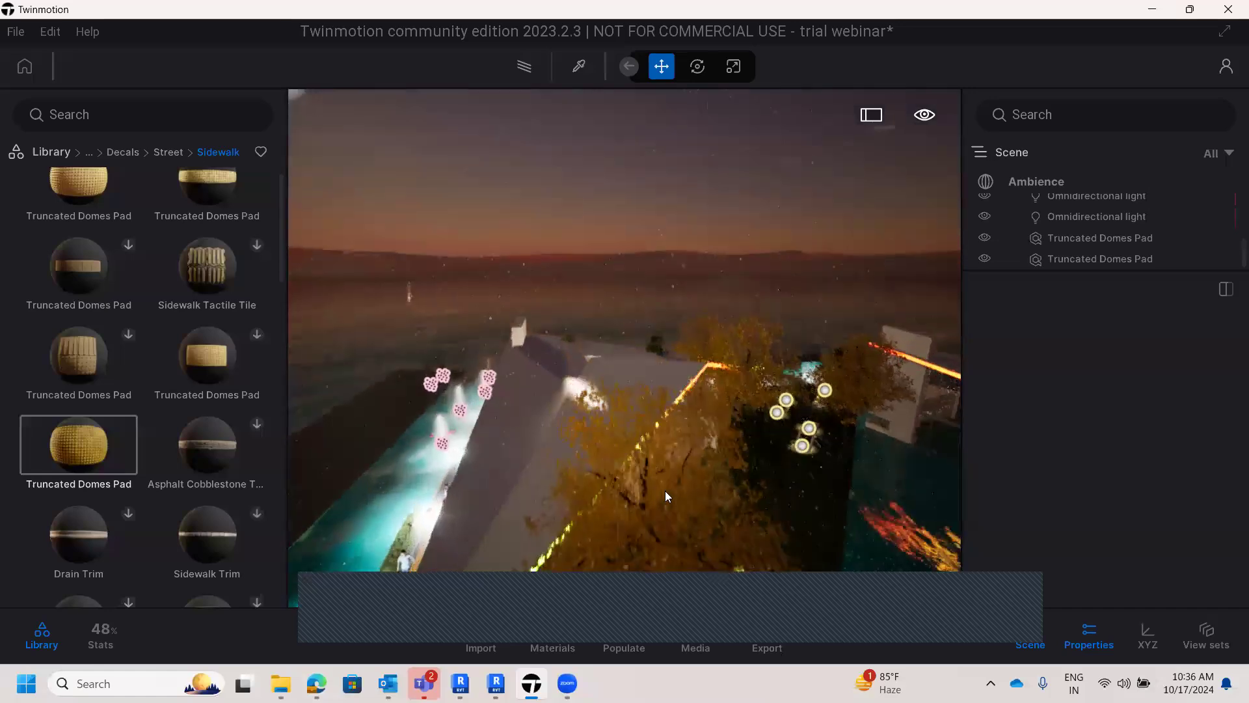
pyautogui.press('s')
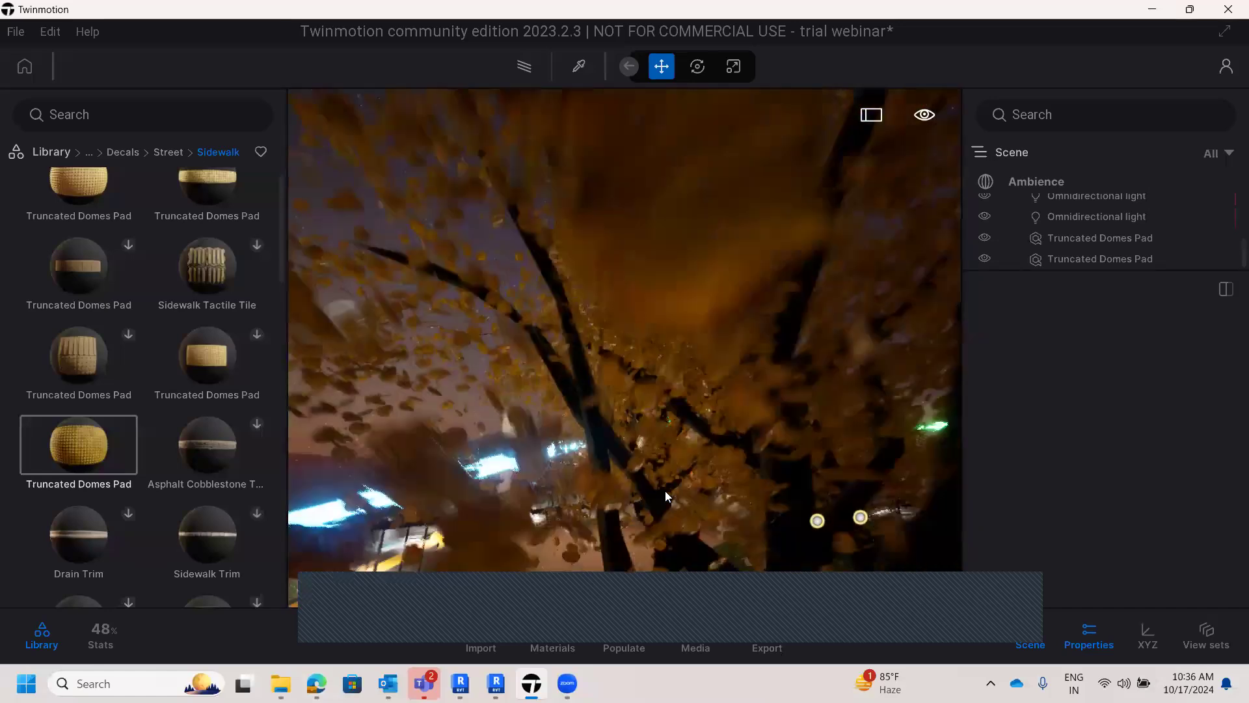
pyautogui.moveTo(664, 490)
pyautogui.mouseDown(button='right')
pyautogui.moveTo(658, 468)
pyautogui.moveTo(645, 478)
pyautogui.moveTo(665, 478)
pyautogui.moveTo(650, 480)
pyautogui.mouseUp(button='right')
pyautogui.press('w')
pyautogui.press('w')
pyautogui.press('q')
pyautogui.press('e')
pyautogui.press('s')
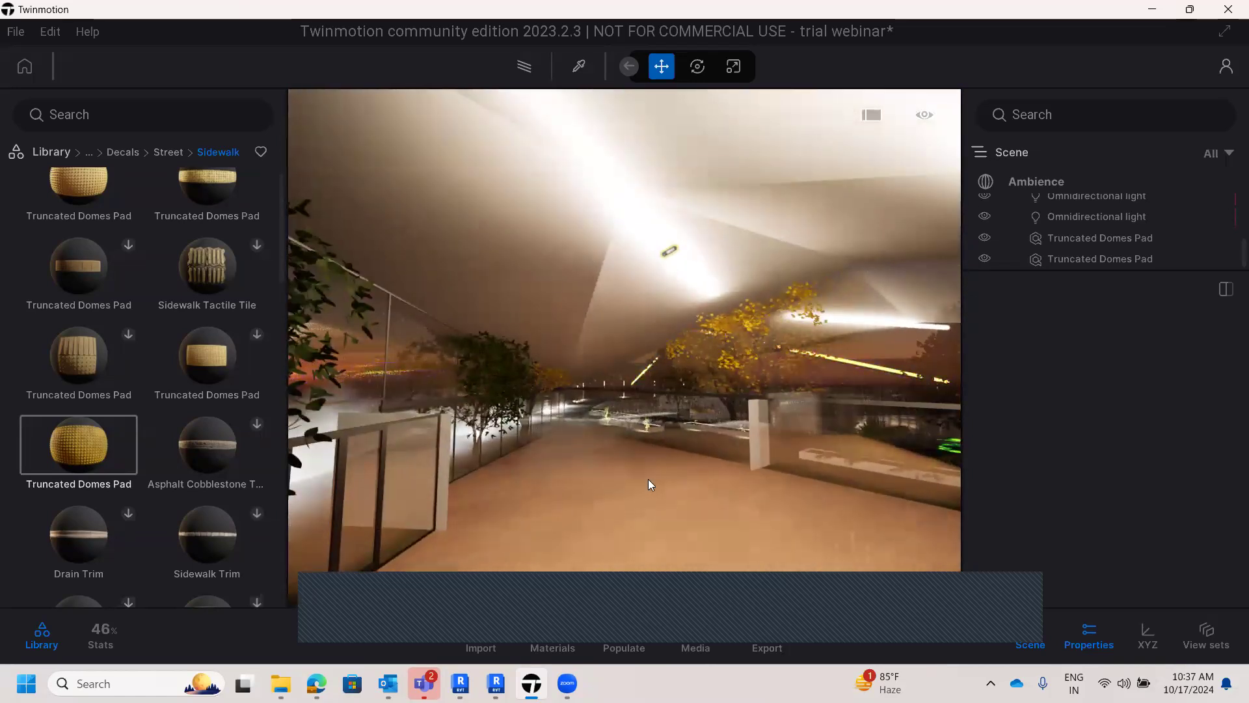
# - Examine the interior's floor, ceiling lights and glass partitions, and back out through the facade to view the walkway from above
pyautogui.moveTo(634, 483); pyautogui.dragTo(562, 497, button='right')
pyautogui.press('s')
pyautogui.press('w')
pyautogui.press('d')
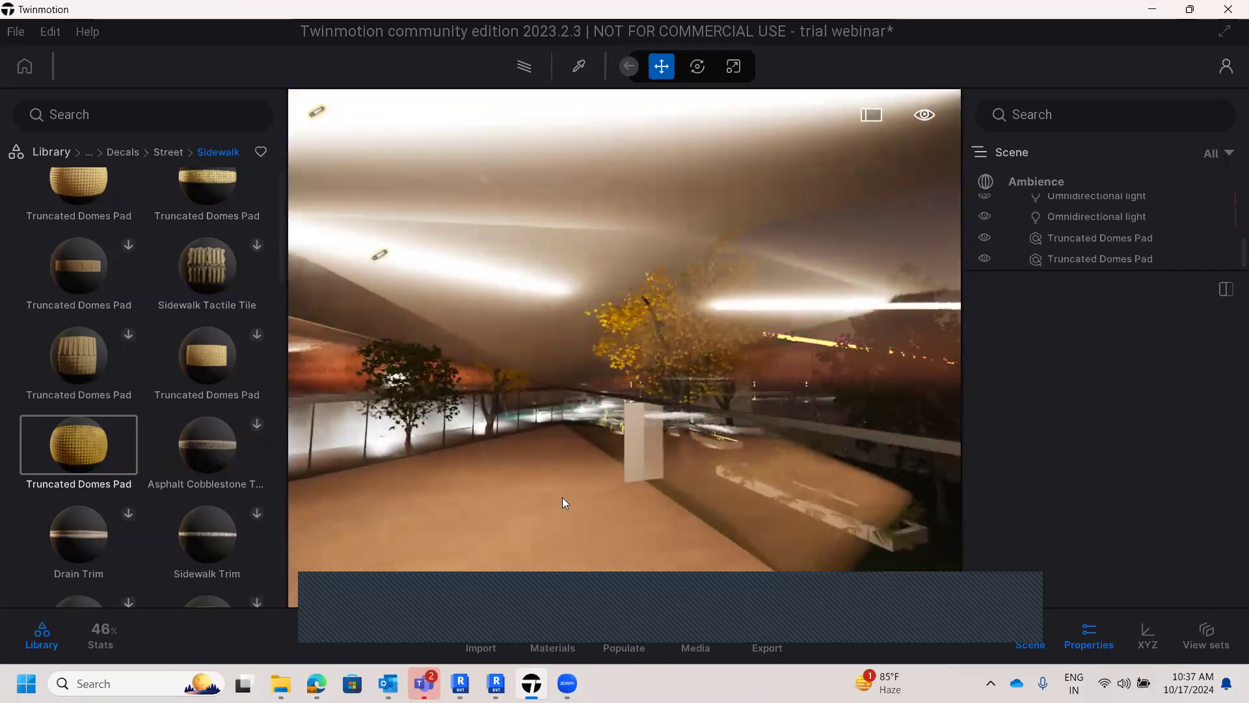
pyautogui.press('a')
pyautogui.press('a')
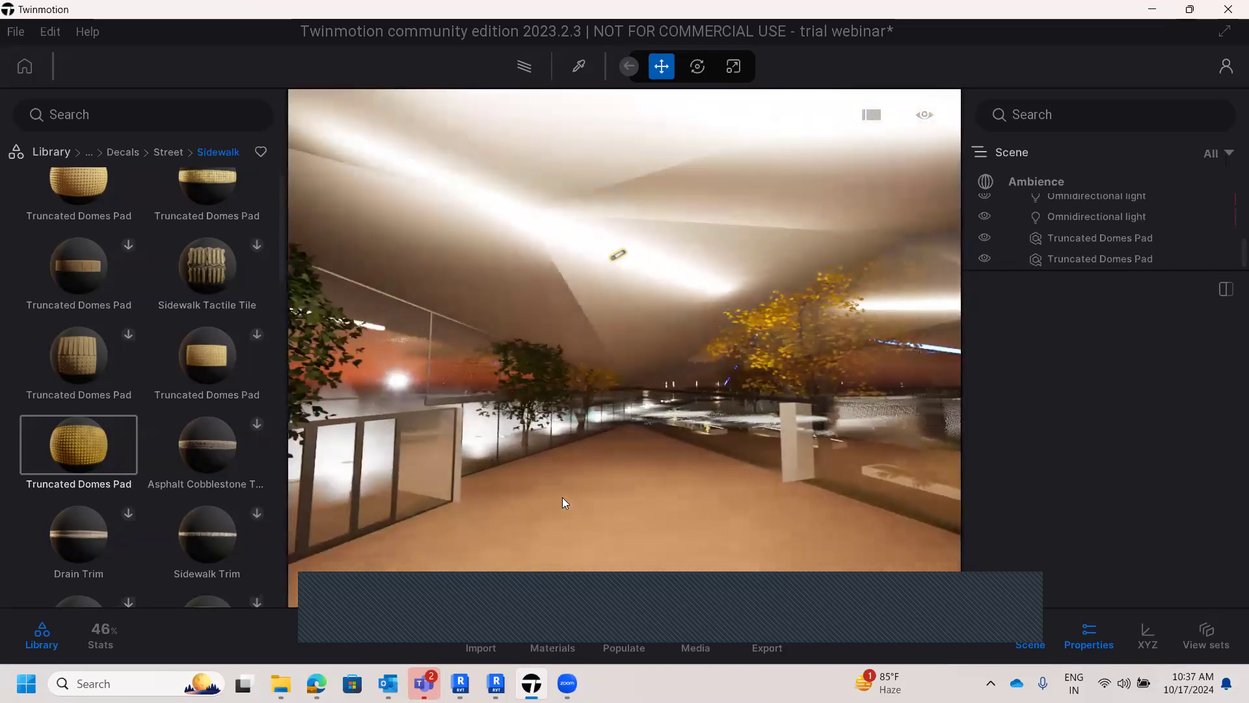
pyautogui.press('a')
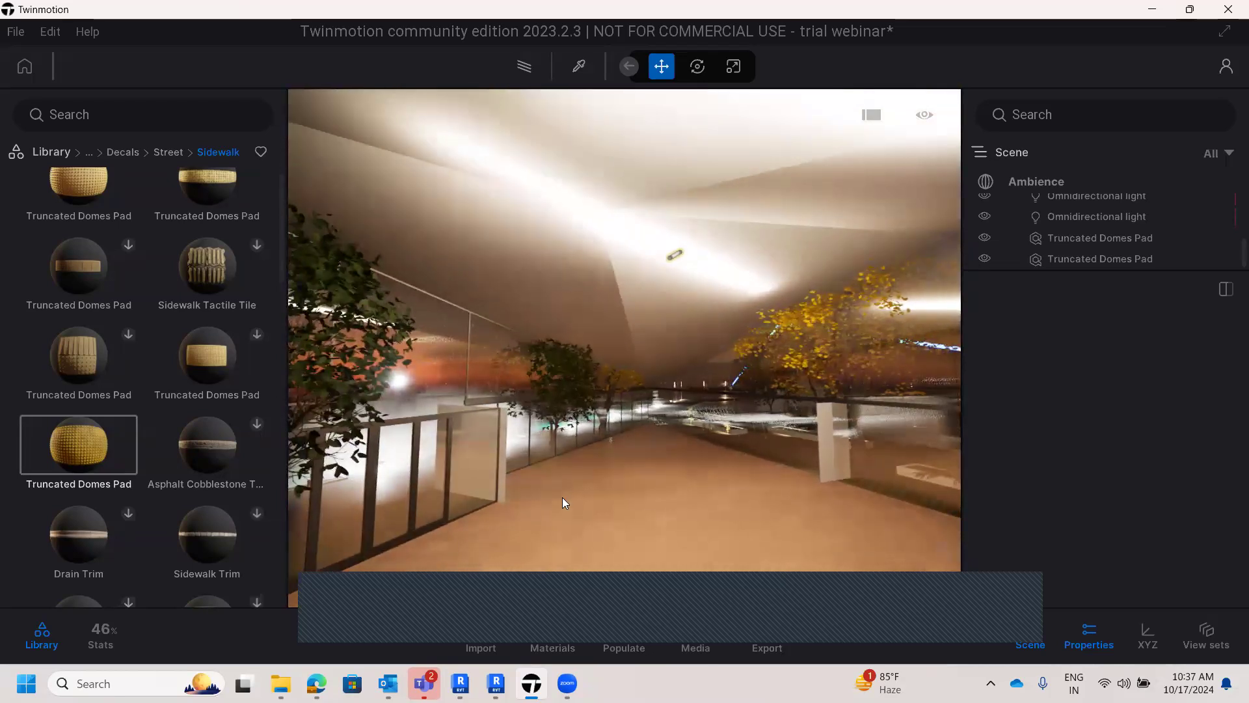
pyautogui.press('q')
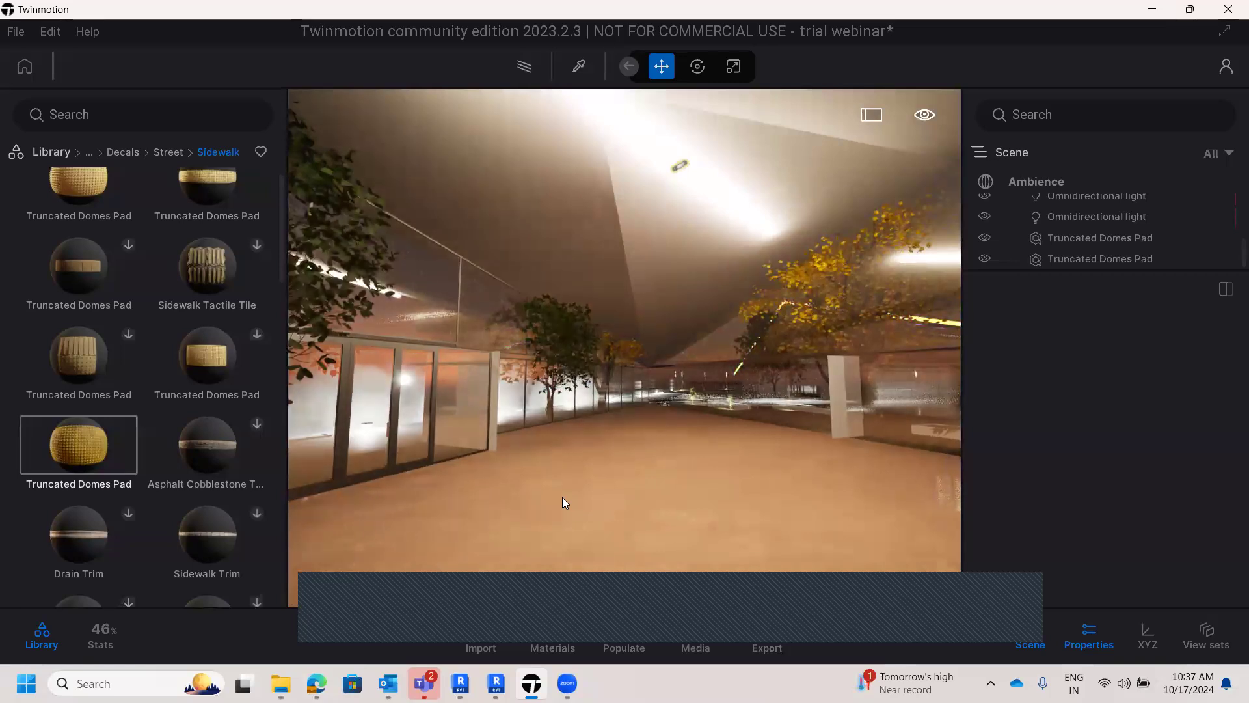
pyautogui.scroll(-2, 590, 449)
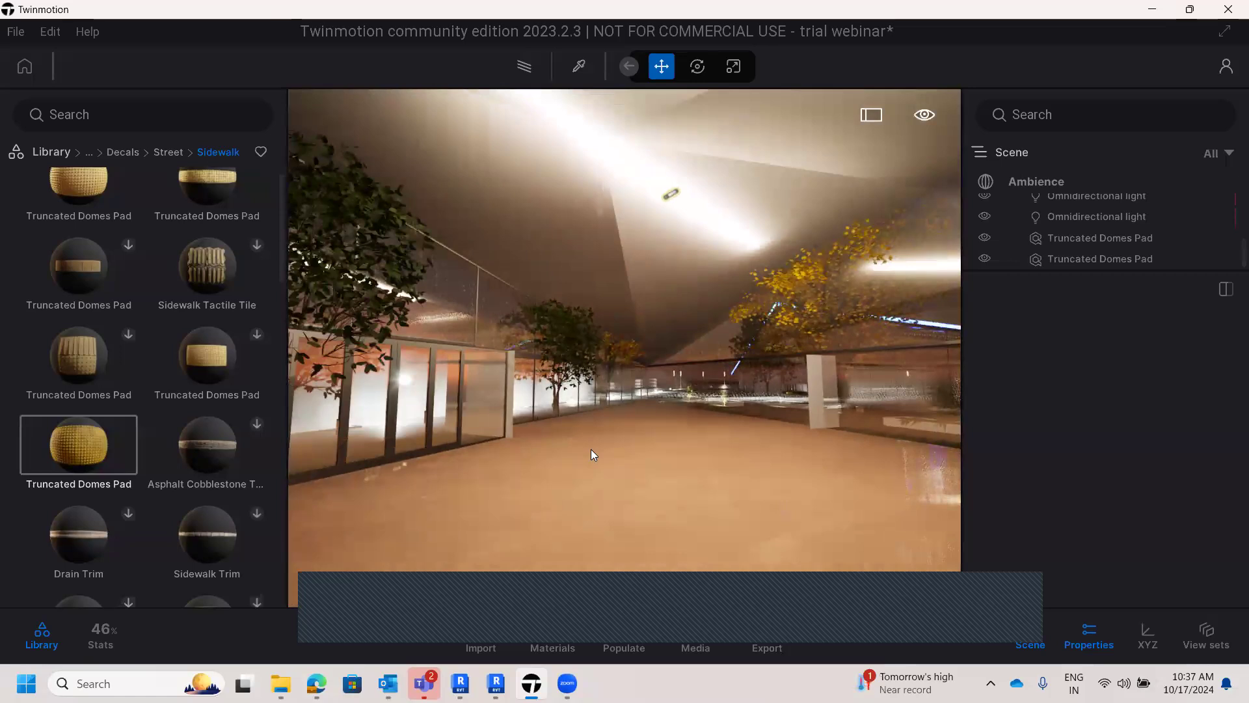
pyautogui.scroll(-5, 590, 449)
pyautogui.moveTo(591, 448); pyautogui.dragTo(589, 445, button='right')
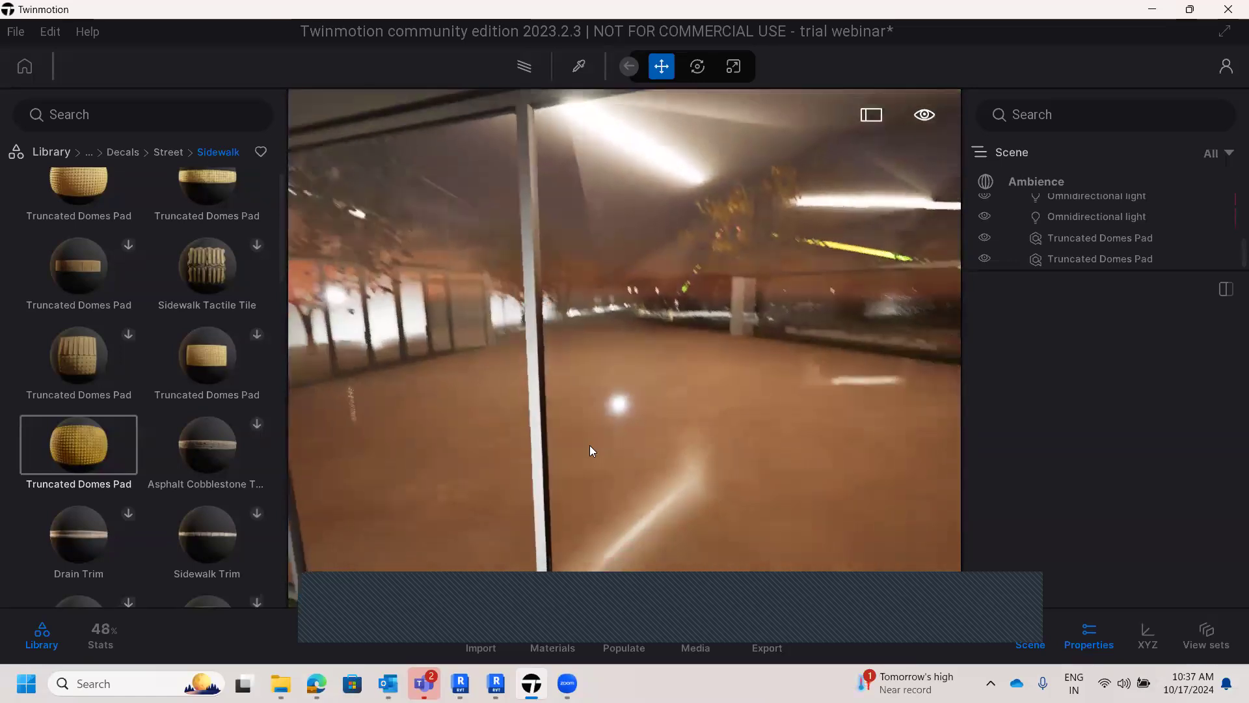
pyautogui.scroll(-8, 589, 445)
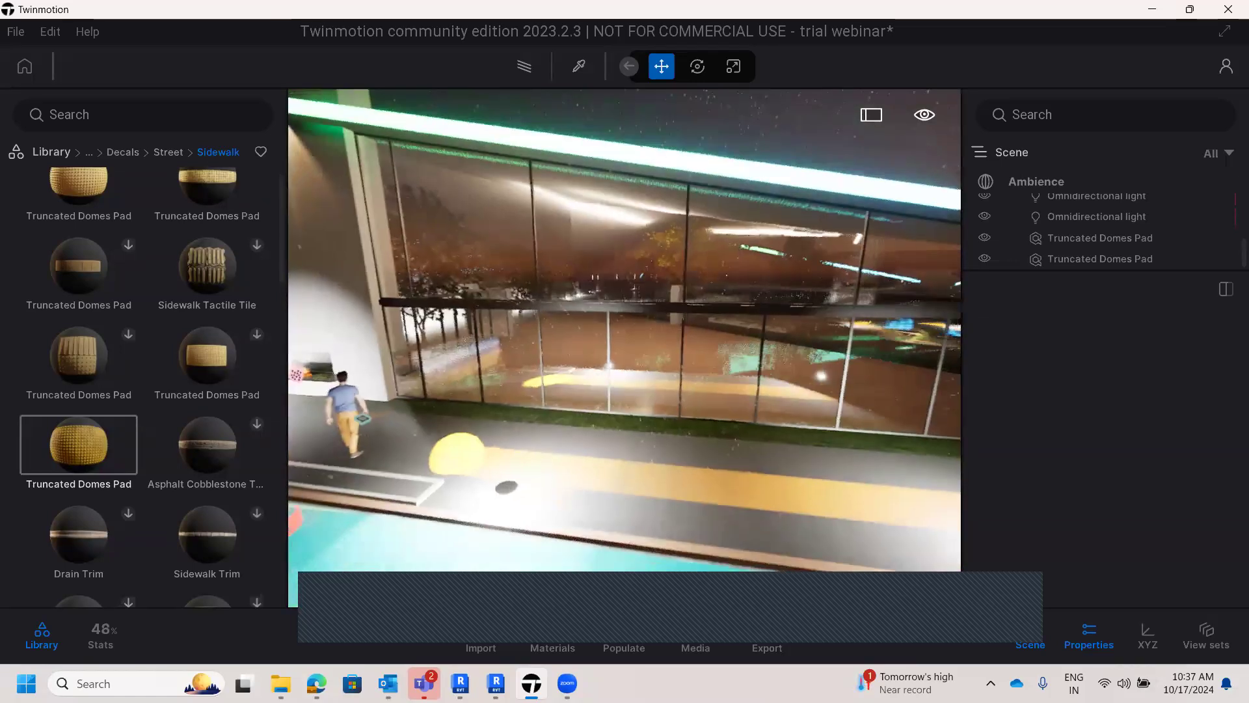
pyautogui.scroll(-4, 589, 445)
pyautogui.keyDown('shift'); pyautogui.moveTo(589, 445); pyautogui.dragTo(481, 446, button='middle'); pyautogui.keyUp('shift')
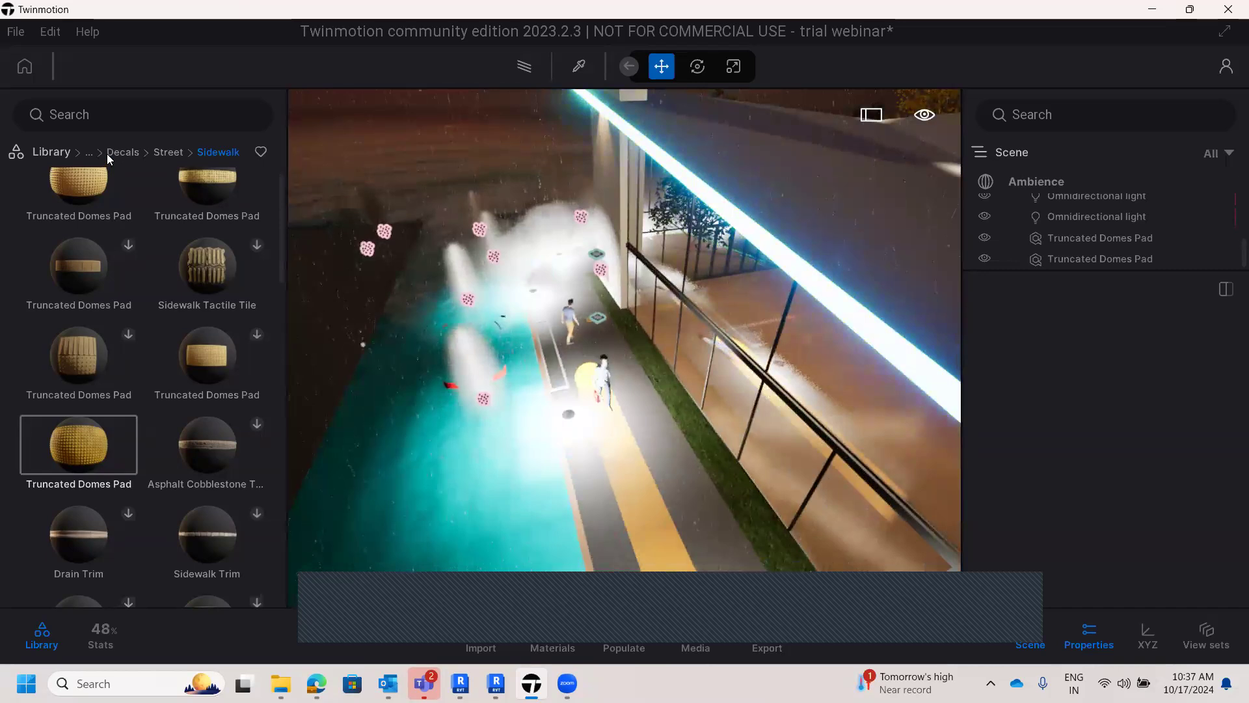
# - Apply the Chrome material from the library's Metal materials to the building's roof
pyautogui.click(116, 154)
pyautogui.click(99, 153)
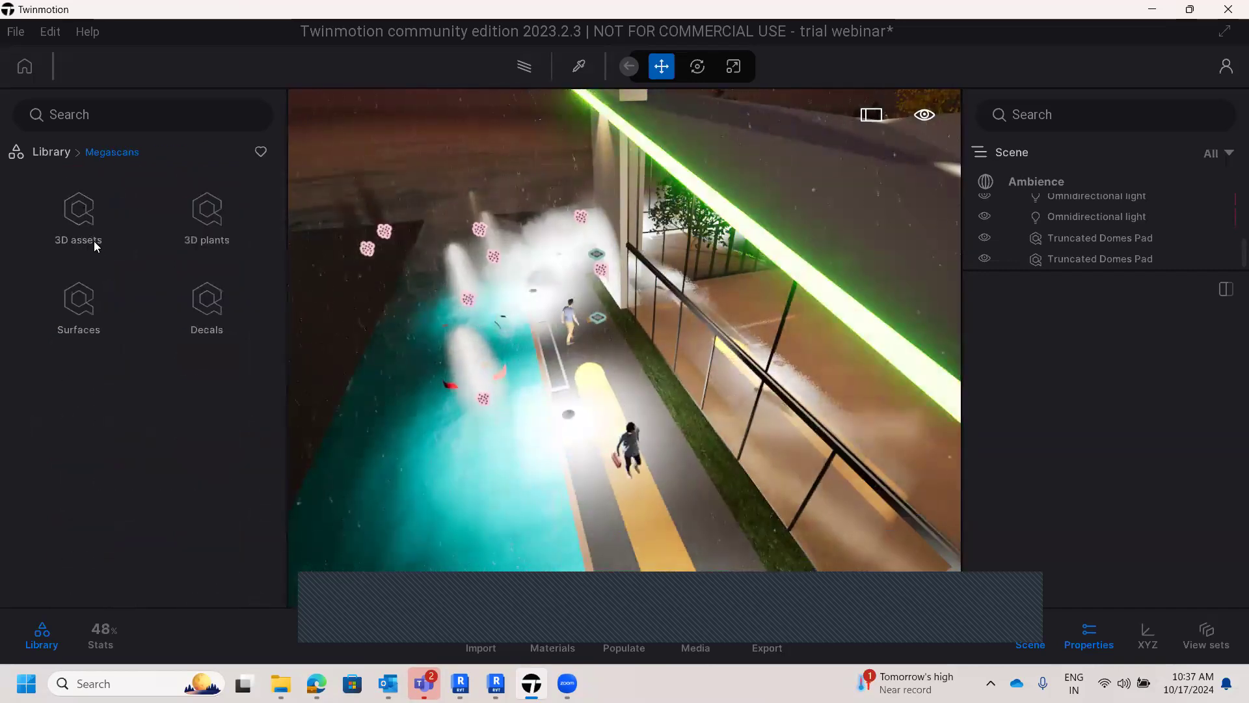
pyautogui.click(52, 153)
pyautogui.click(131, 266)
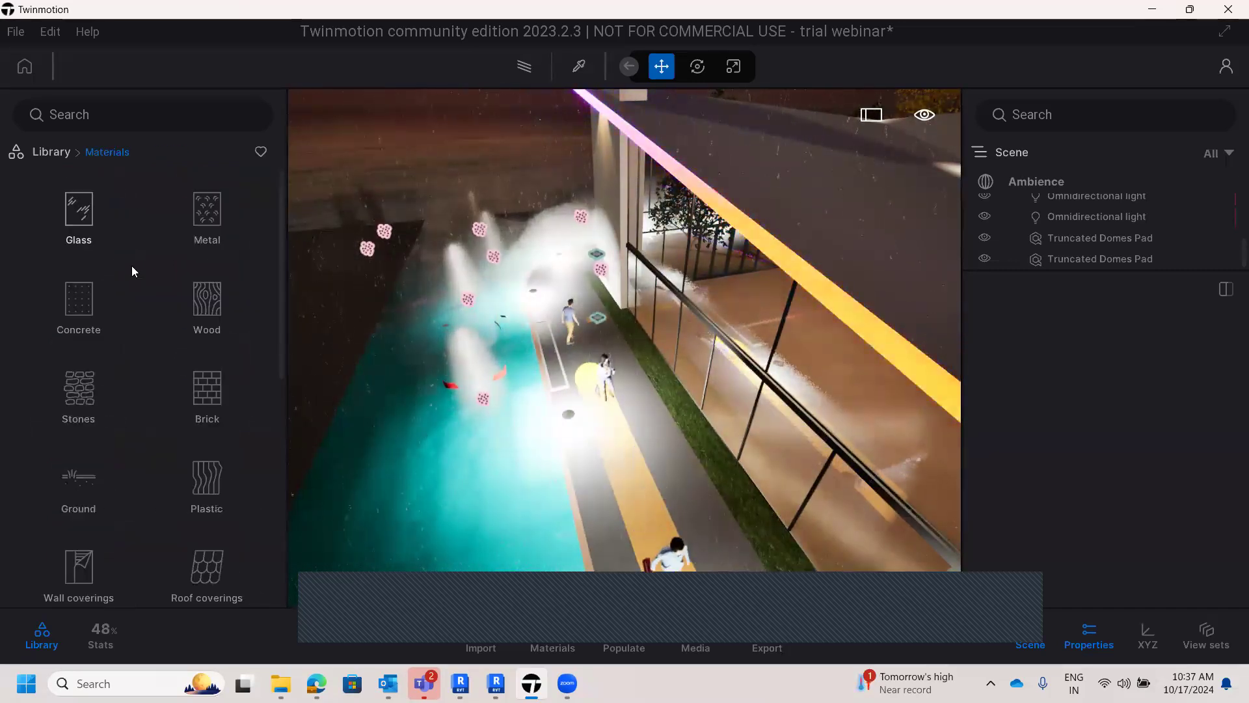
pyautogui.click(206, 220)
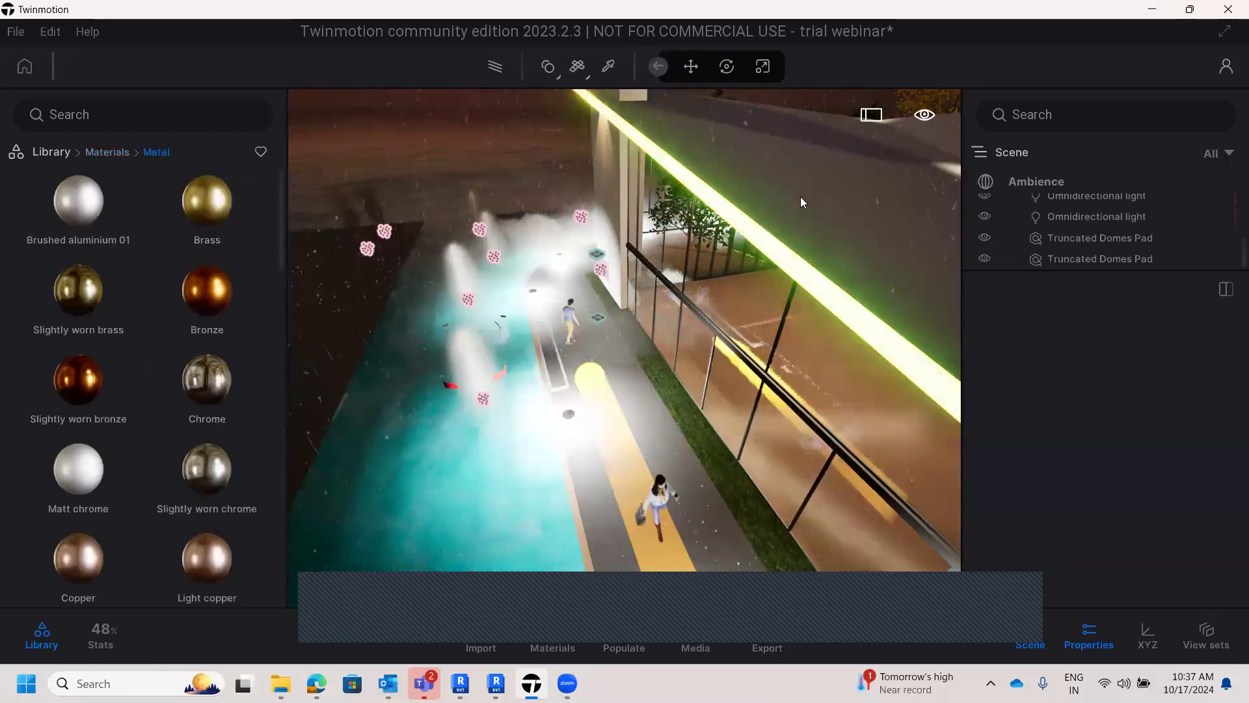
pyautogui.click(802, 202)
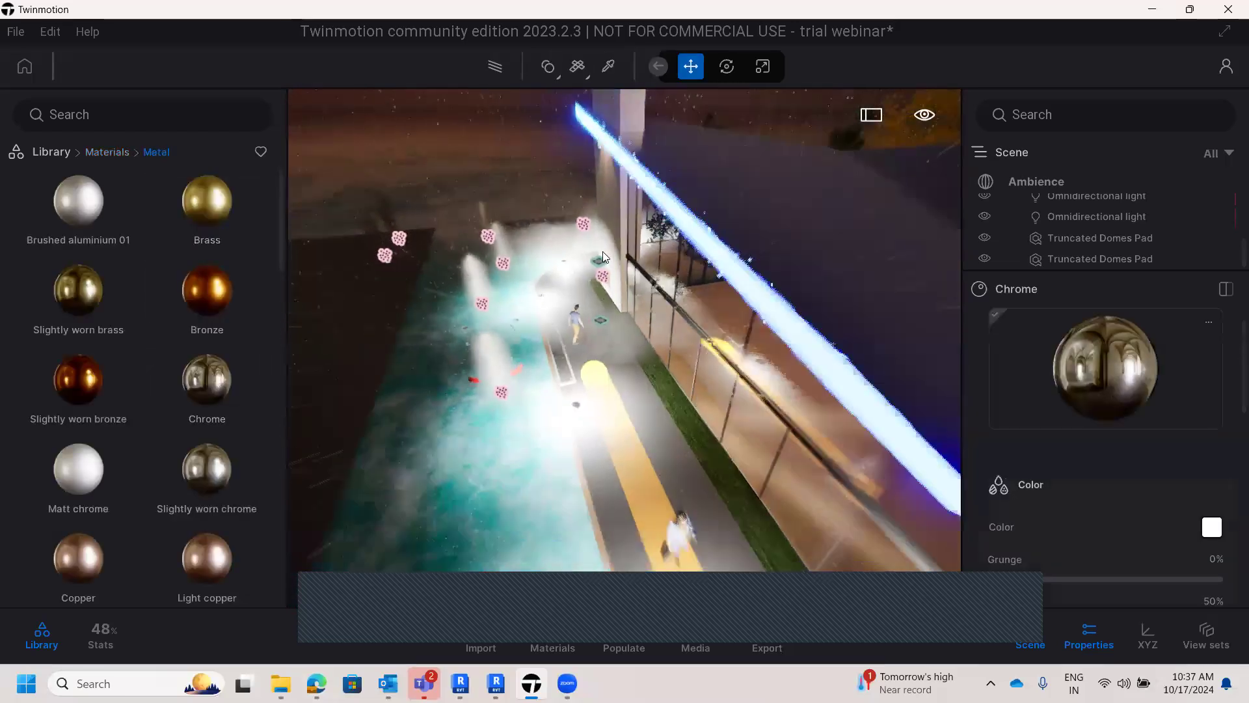
# - Inspect the chrome roof from outside and move along the building into the planted garden beside the interior
pyautogui.scroll(-5, 790, 299)
pyautogui.keyDown('shift'); pyautogui.moveTo(790, 299); pyautogui.dragTo(813, 260, button='middle'); pyautogui.keyUp('shift')
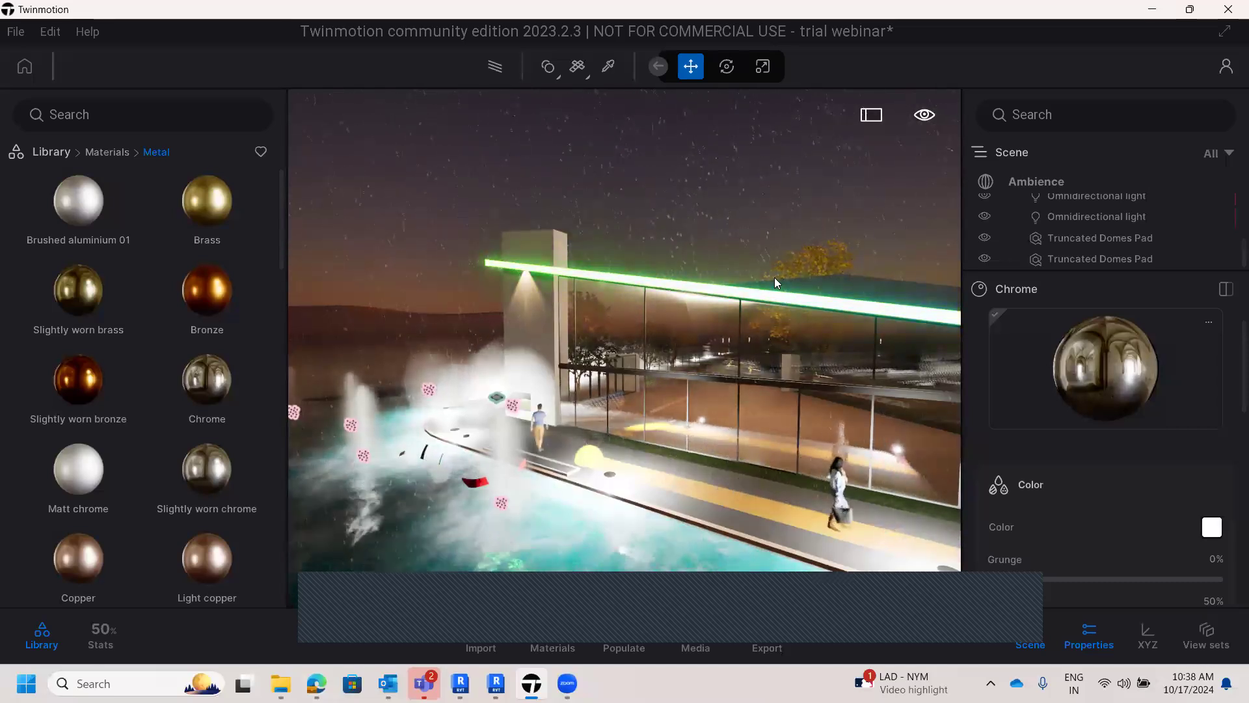
pyautogui.press('Right')
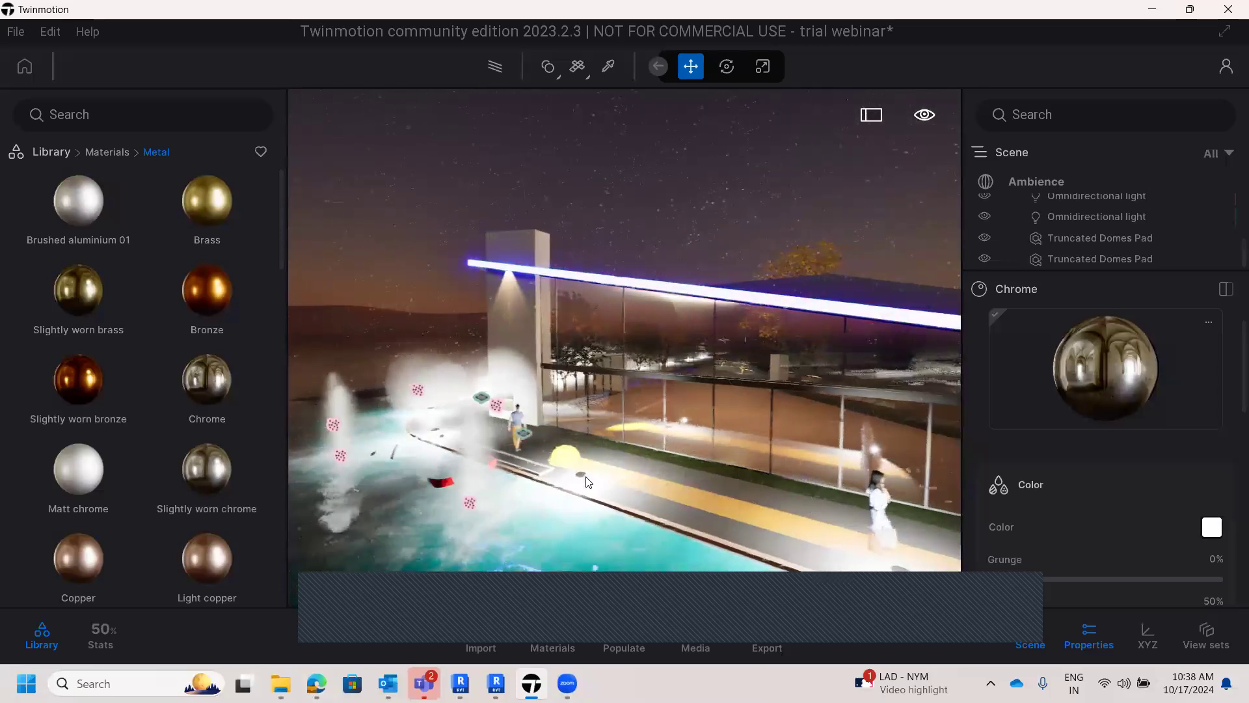
pyautogui.press('Right')
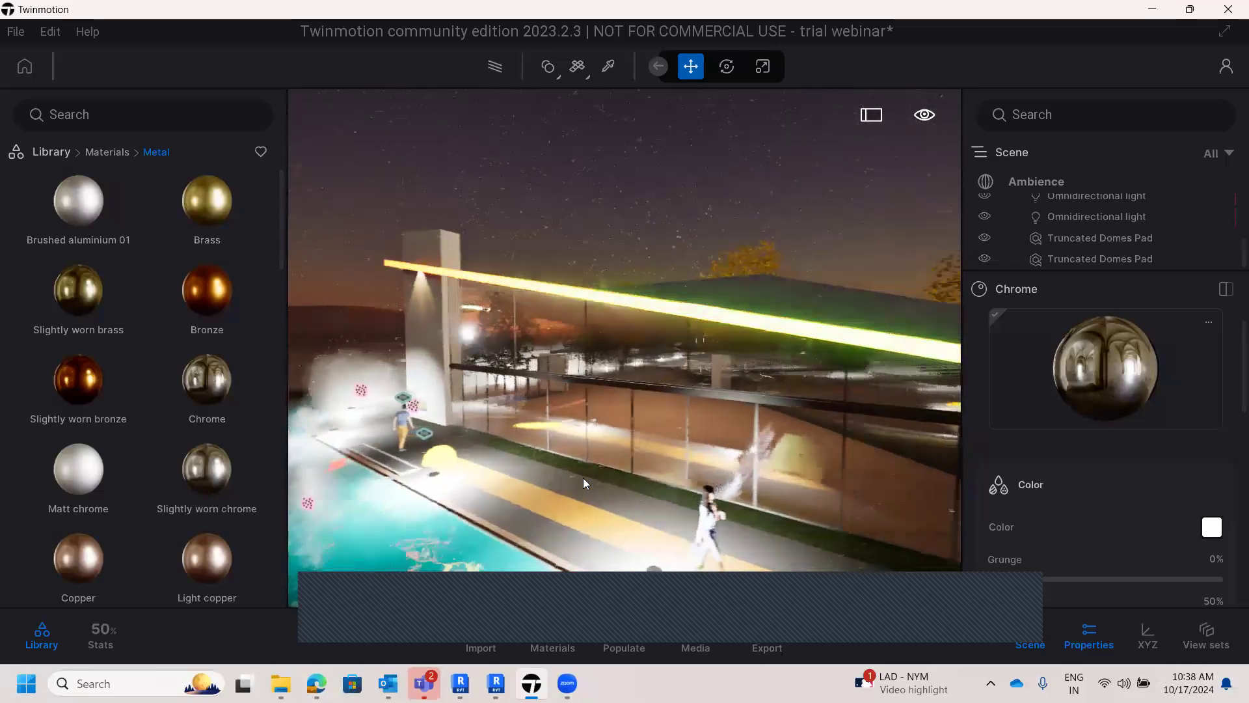
pyautogui.press('Right')
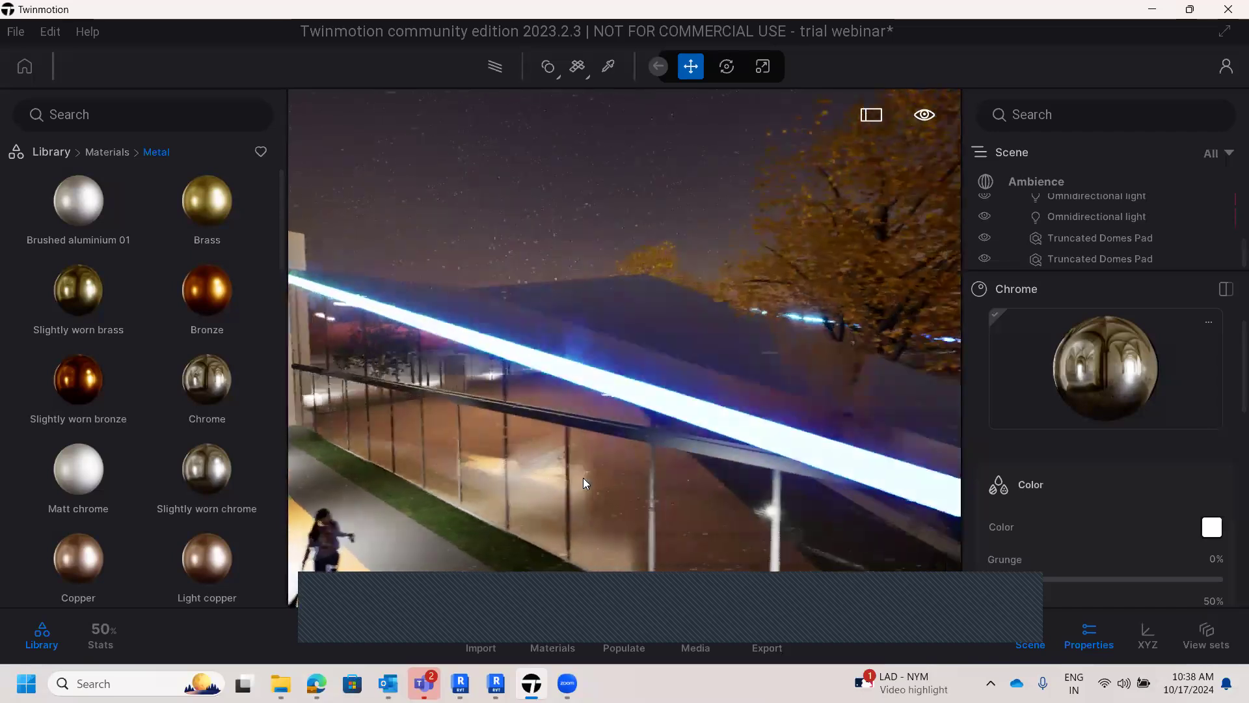
pyautogui.press('Right')
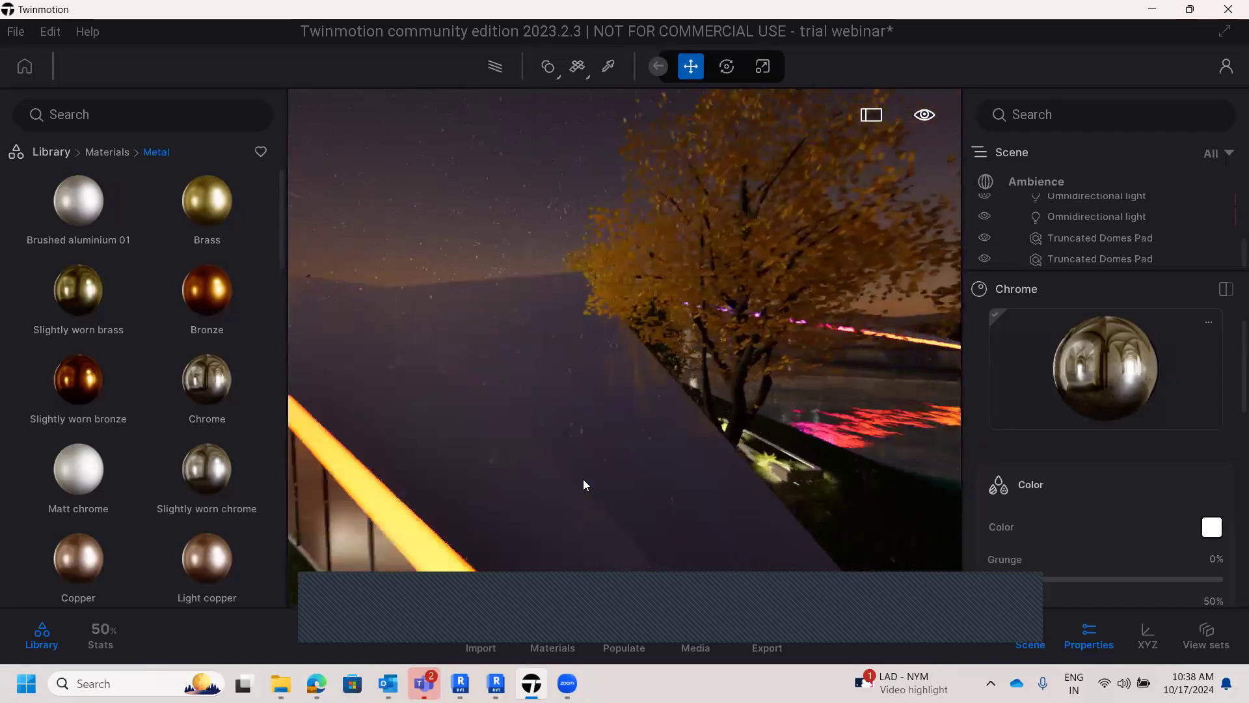
pyautogui.press('Up')
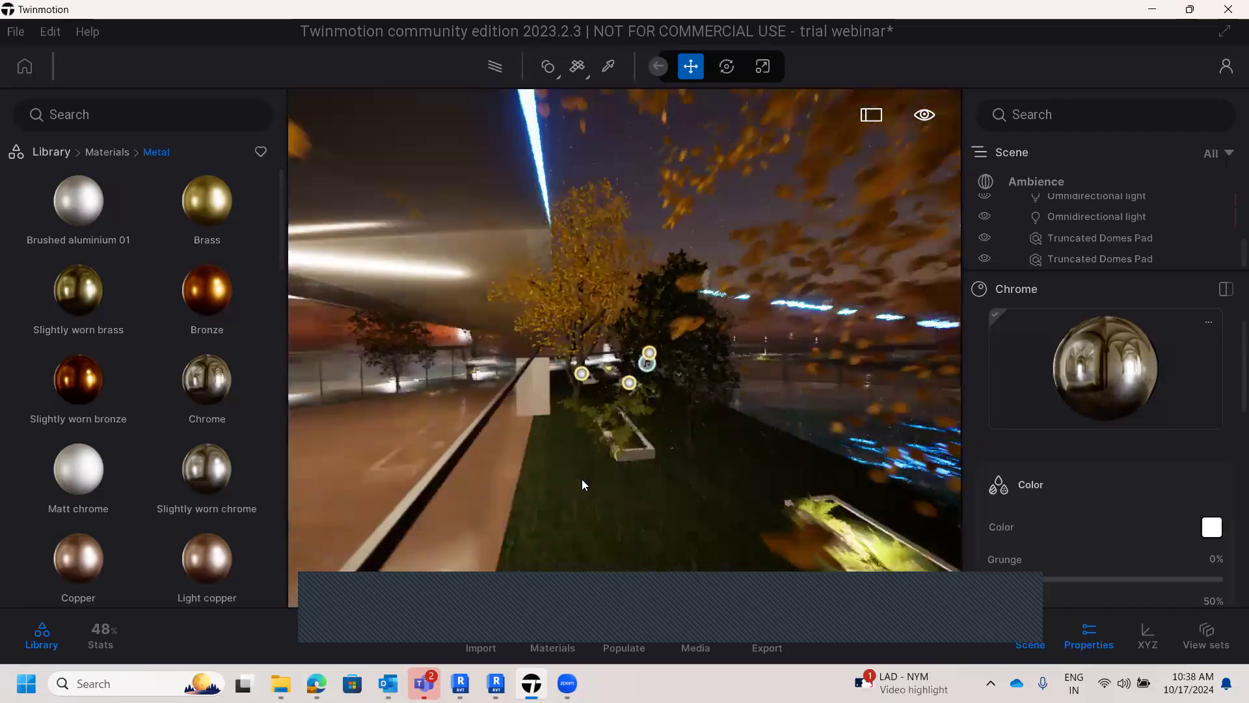
pyautogui.press('Down')
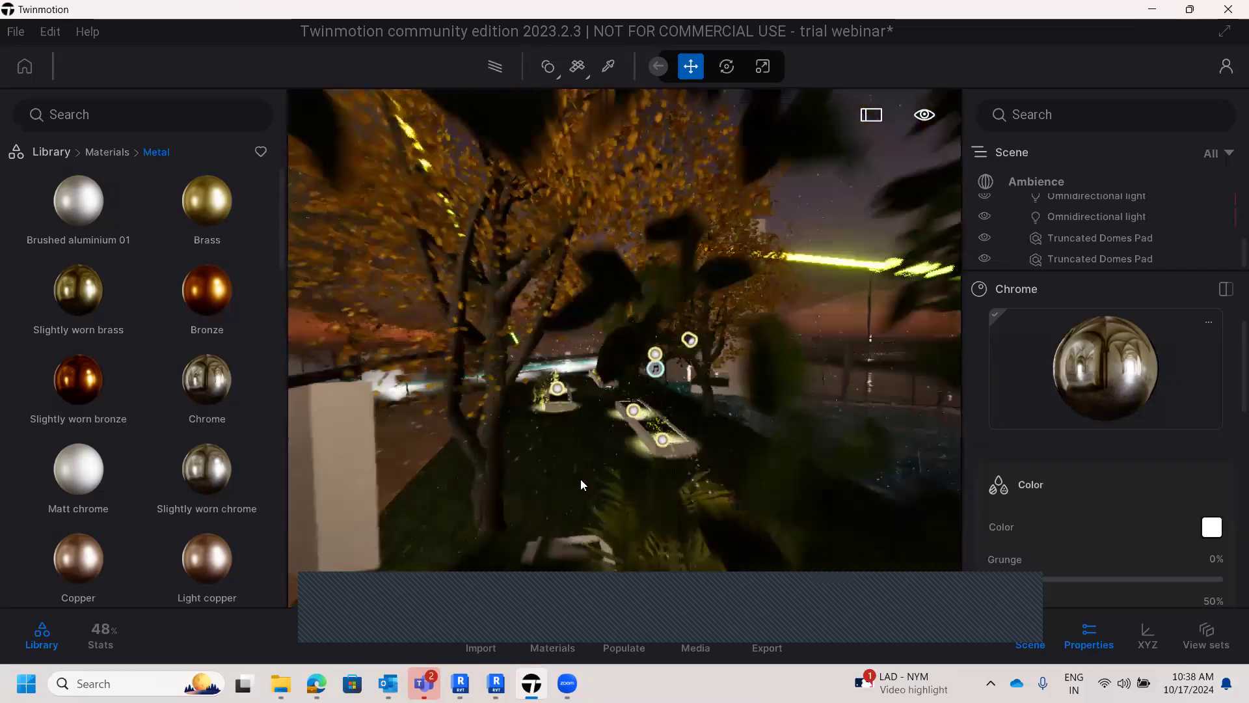
# - Move through the planted garden and along the lit poolside walkway, heading out over the water and turning back towards the buildings
pyautogui.press('Left')
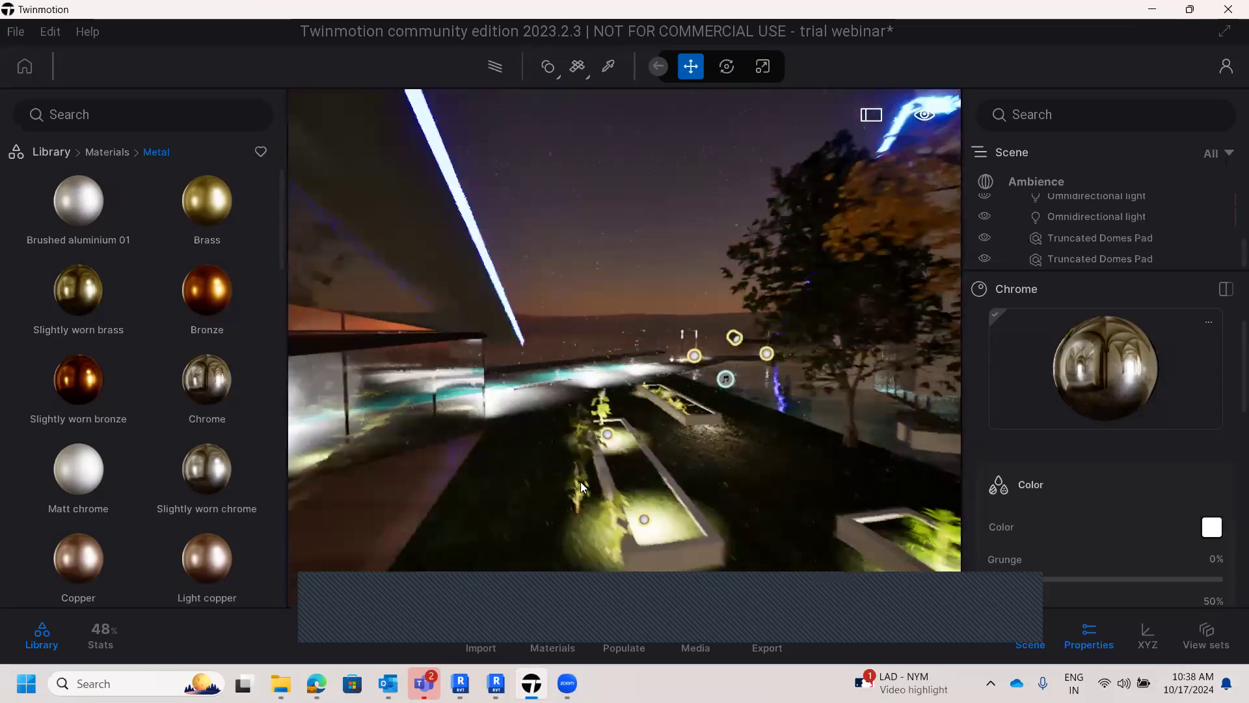
pyautogui.press('Left')
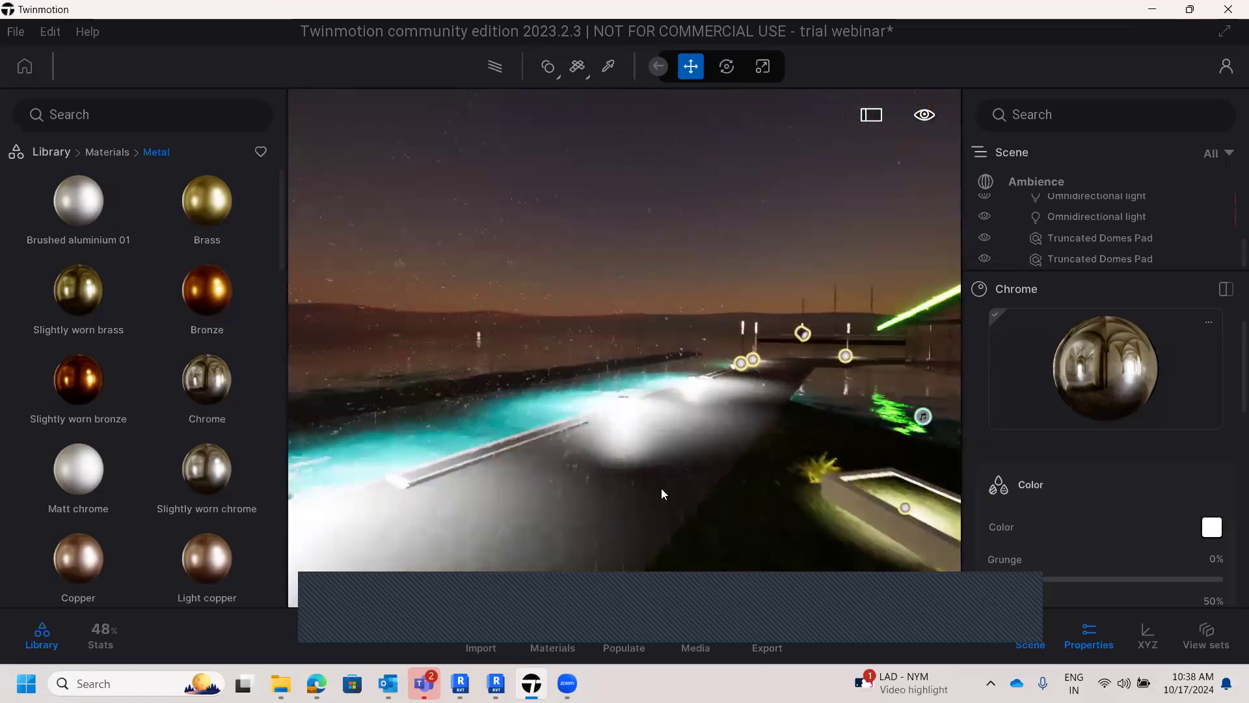
pyautogui.press('Up')
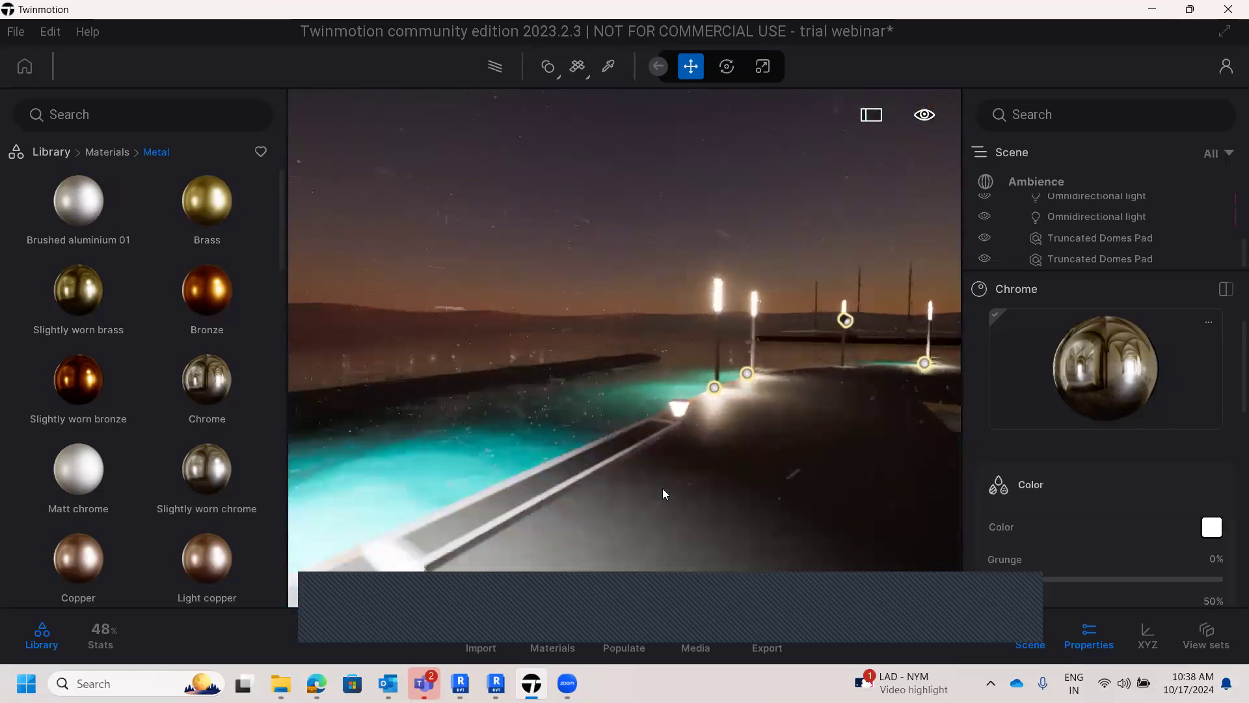
pyautogui.press('Left')
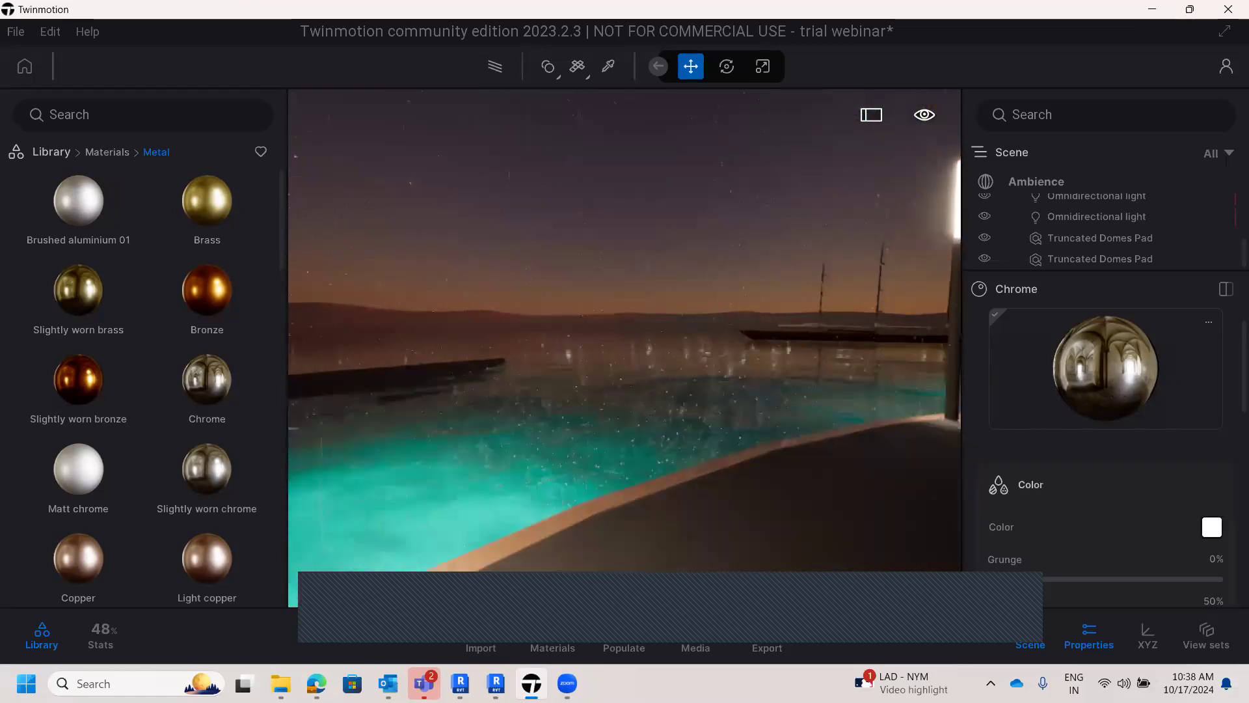
pyautogui.press('Left')
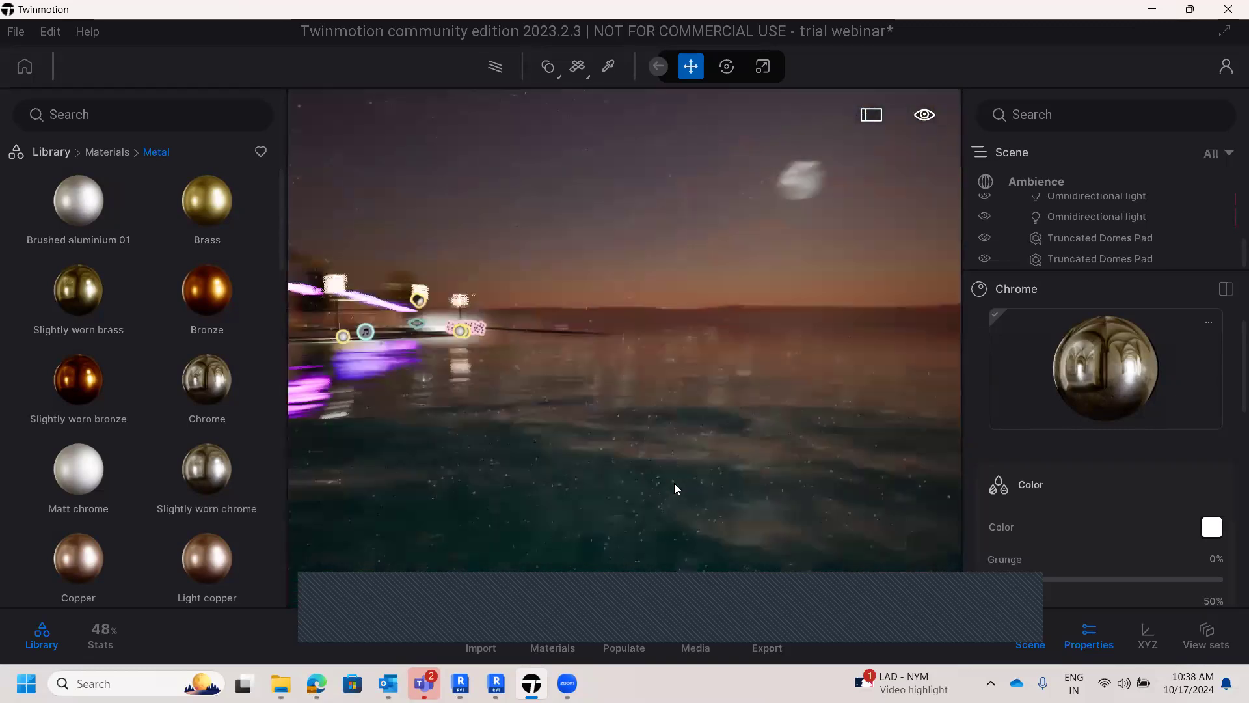
pyautogui.press('Left')
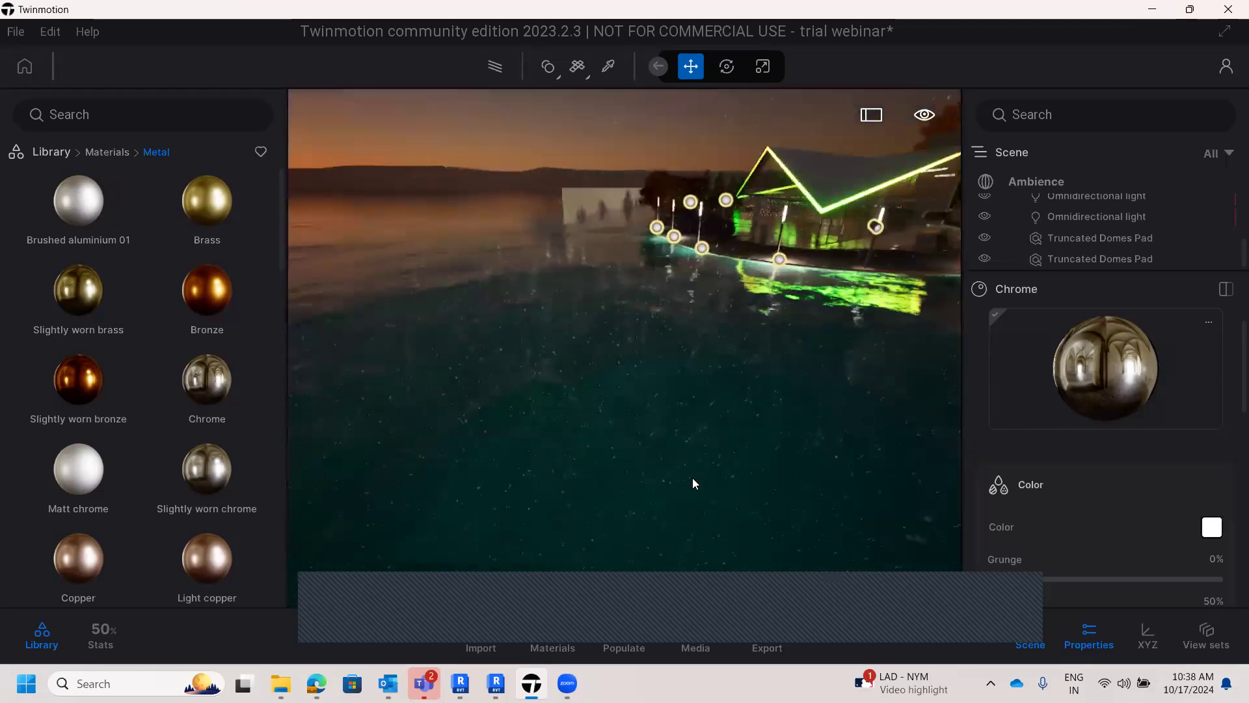
# - Fly above the water and examine the whole waterfront complex with its roofs, curved walkway and lighting from the air
pyautogui.press('Up')
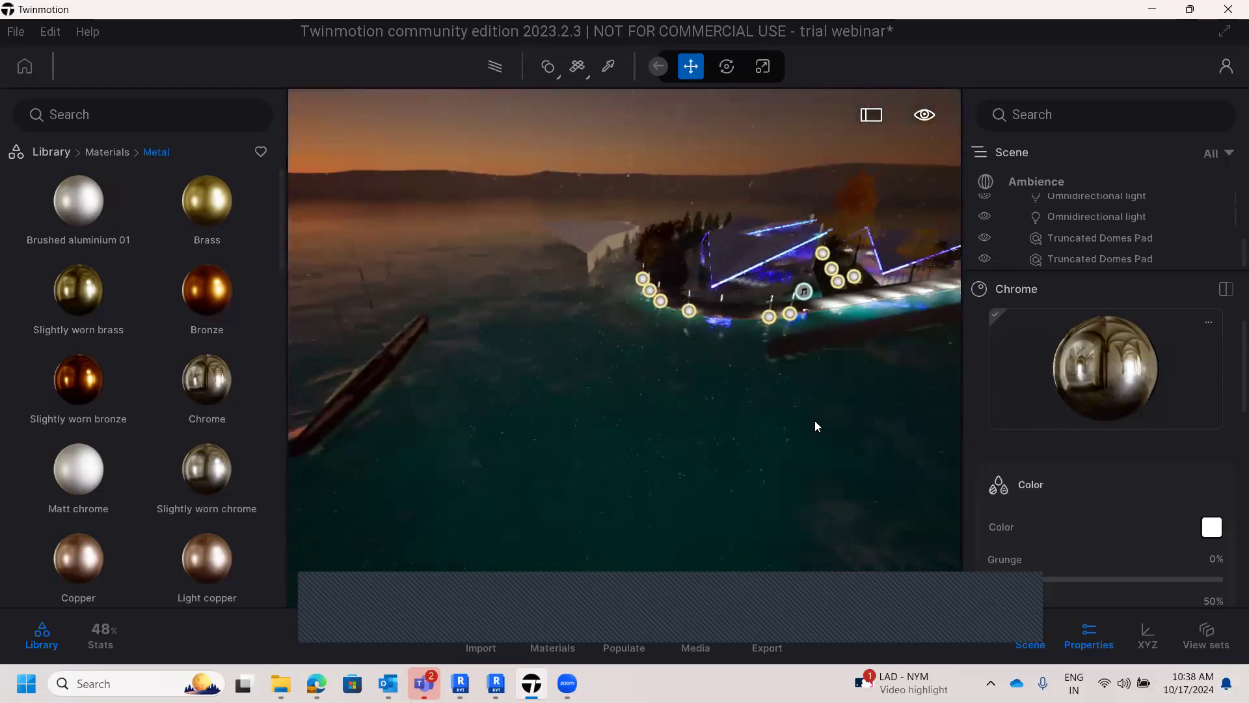
pyautogui.press('Up')
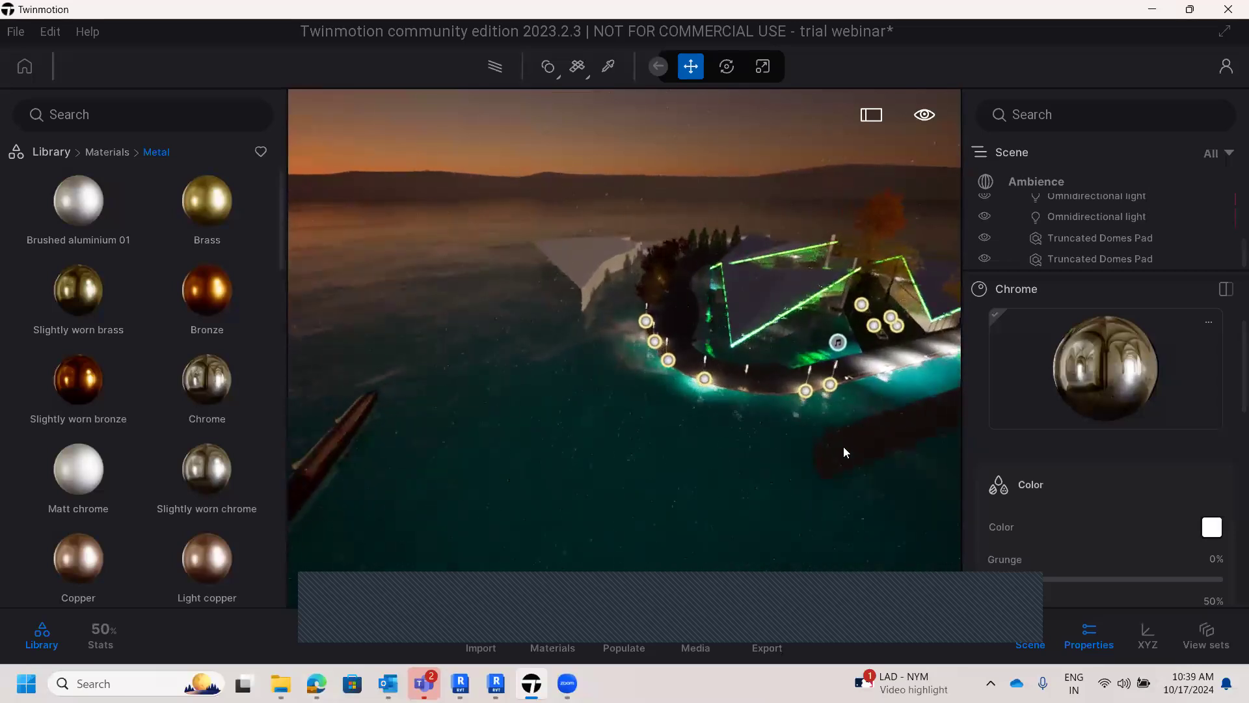
pyautogui.press('Right')
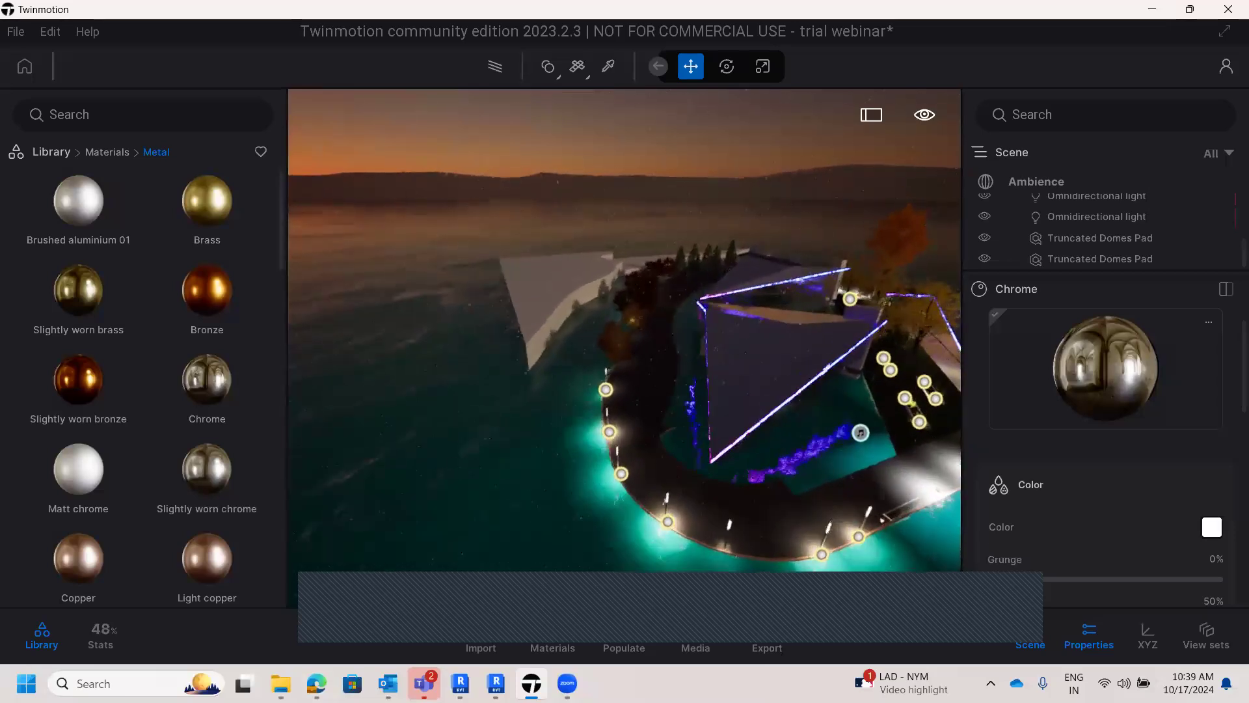
pyautogui.moveTo(762, 449)
pyautogui.keyDown('shift'); pyautogui.mouseDown(button='middle')
pyautogui.moveTo(827, 436)
pyautogui.moveTo(740, 454)
pyautogui.mouseUp(button='middle'); pyautogui.keyUp('shift')
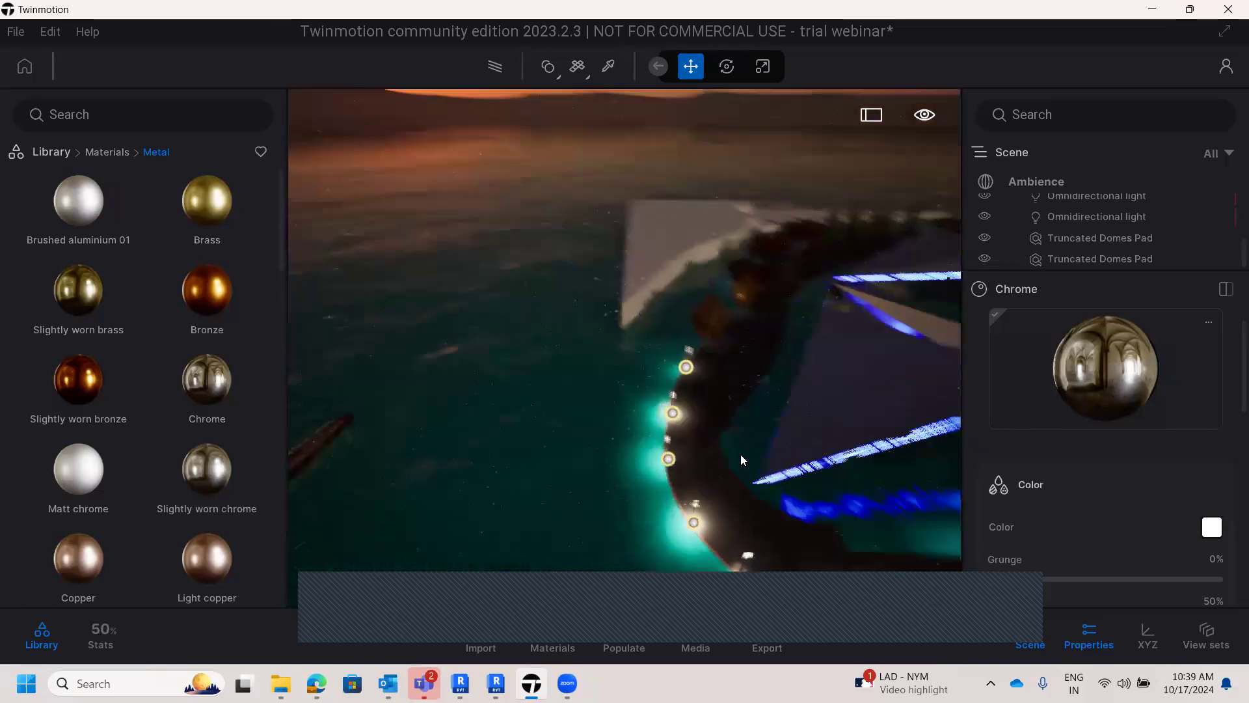
pyautogui.press('Right')
pyautogui.press('Down')
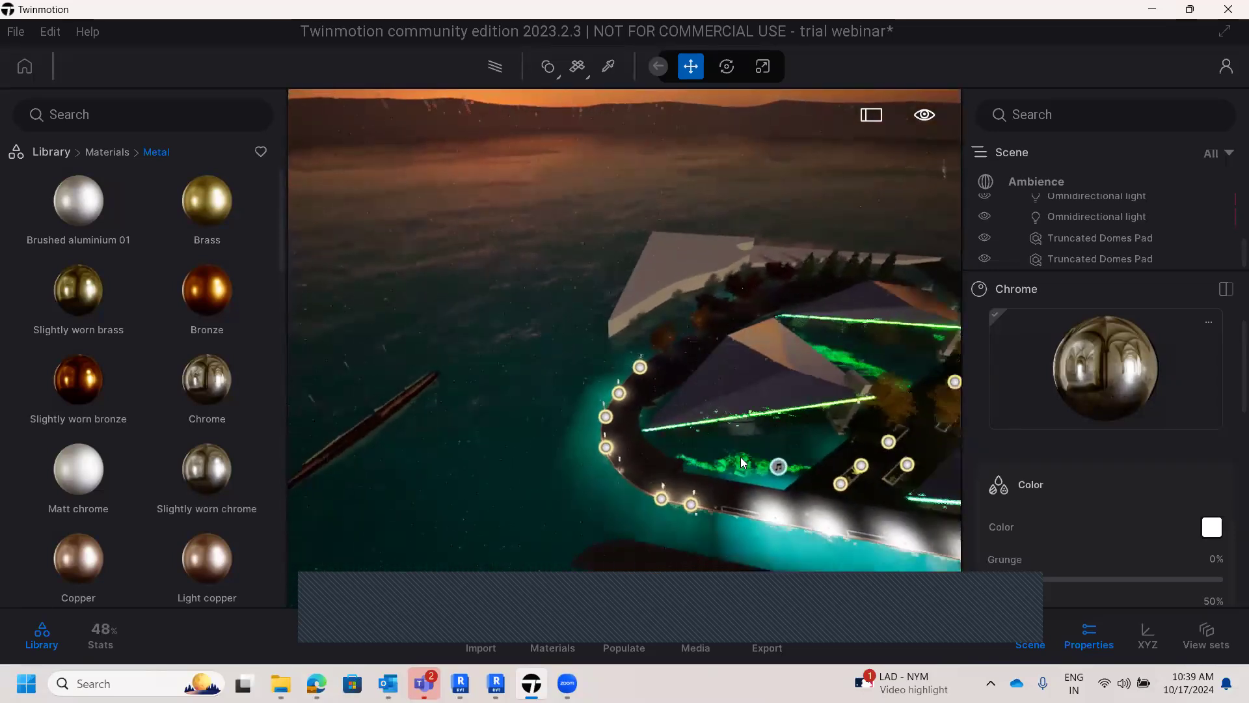
pyautogui.press('Down')
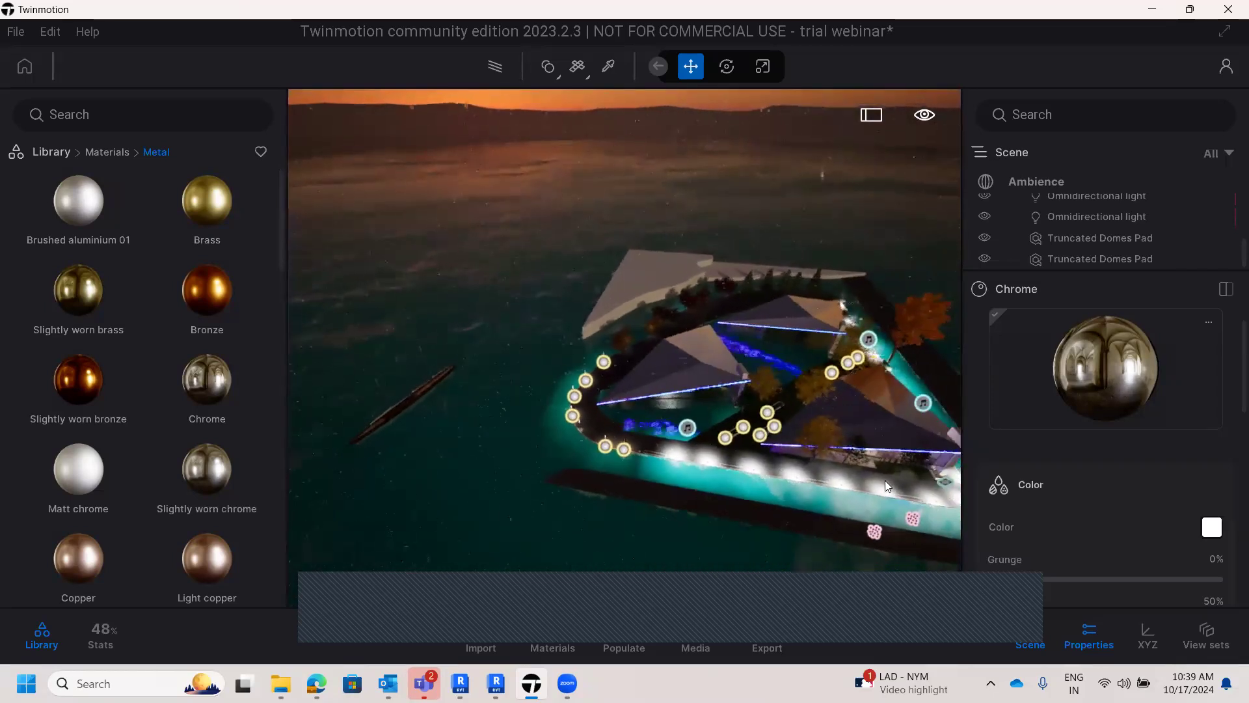
pyautogui.press('Up')
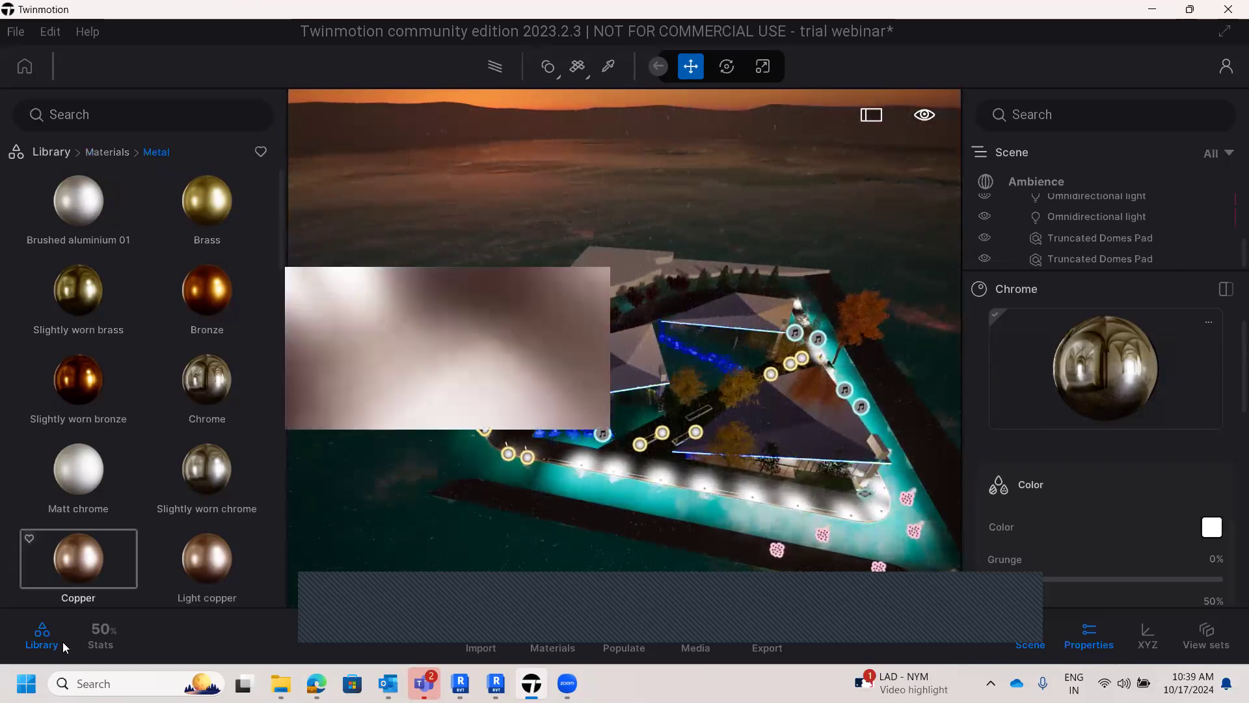
# - Hide the asset library to give the viewport more room
pyautogui.click(45, 636)
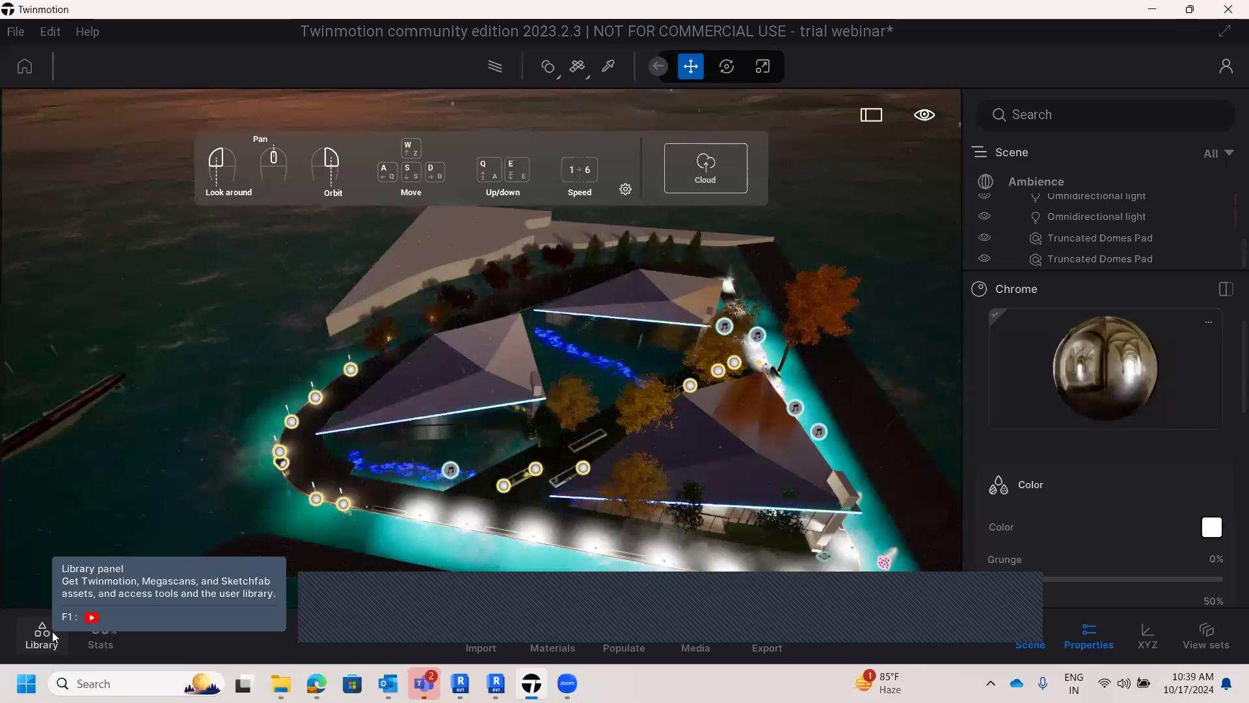
pyautogui.click(47, 633)
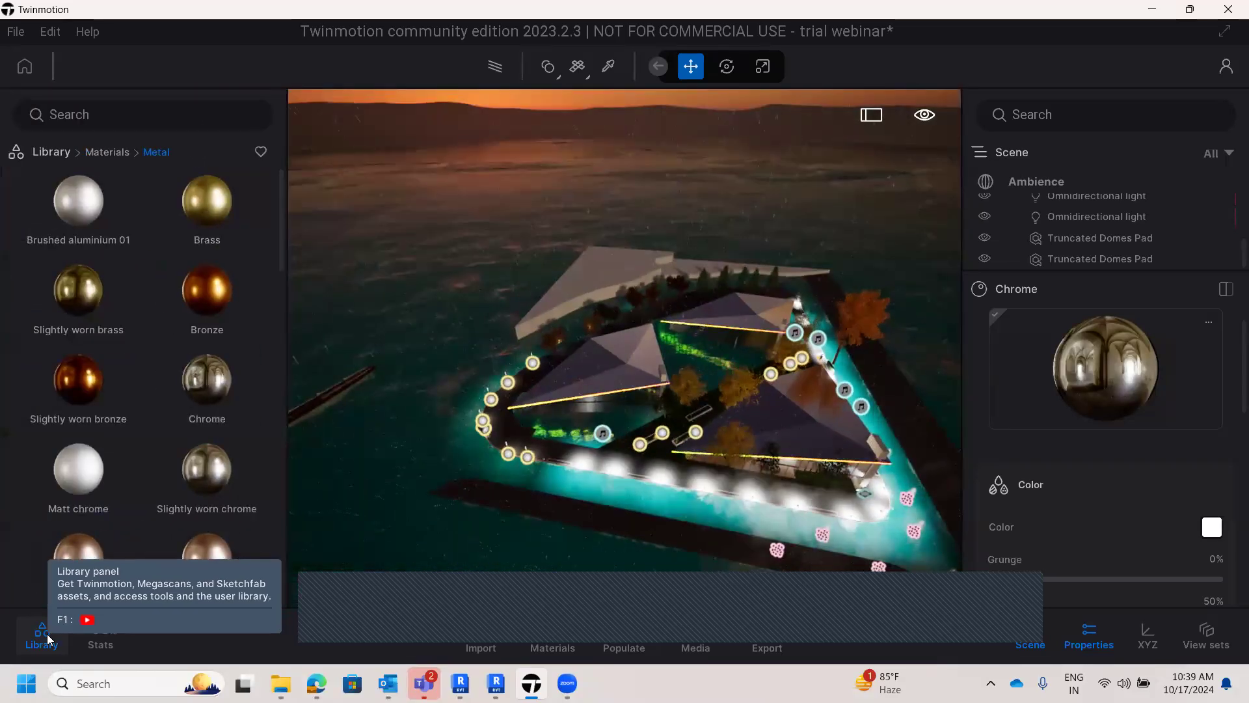
pyautogui.click(47, 634)
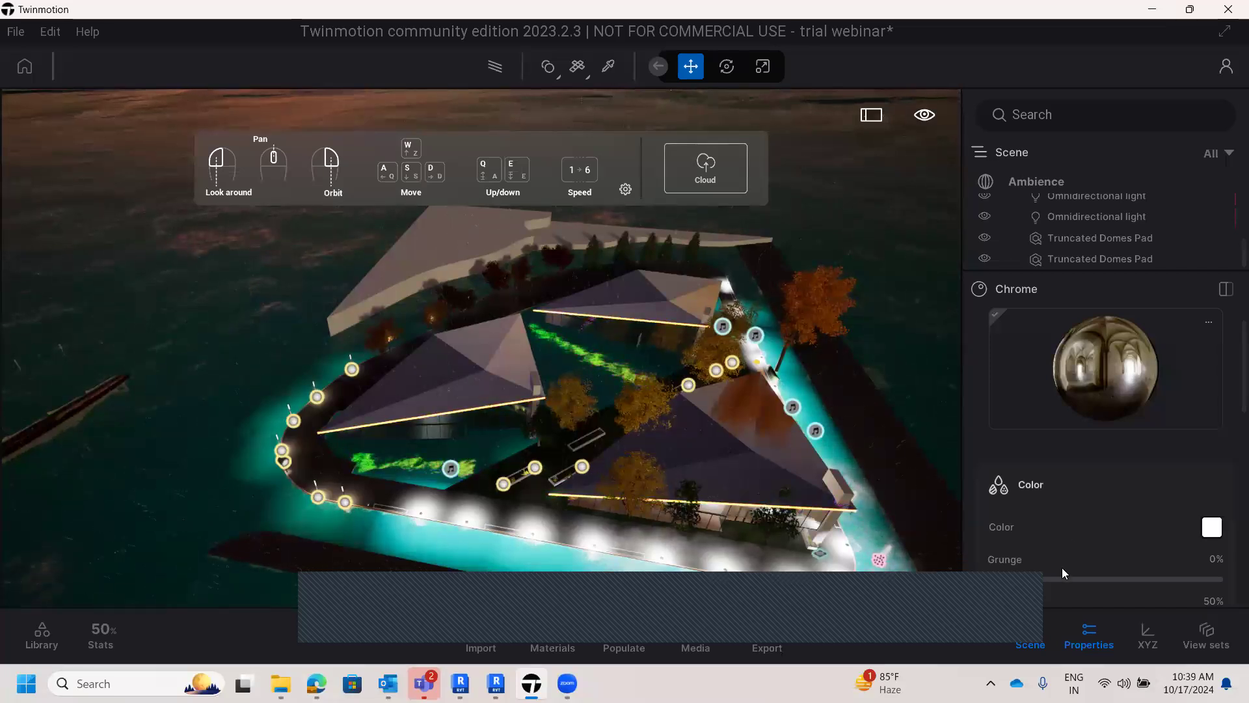
# - Review the Chrome material's color, UV, roughness, metallic, normal and emissive settings
pyautogui.scroll(-2, 1061, 496)
pyautogui.scroll(-1, 1063, 488)
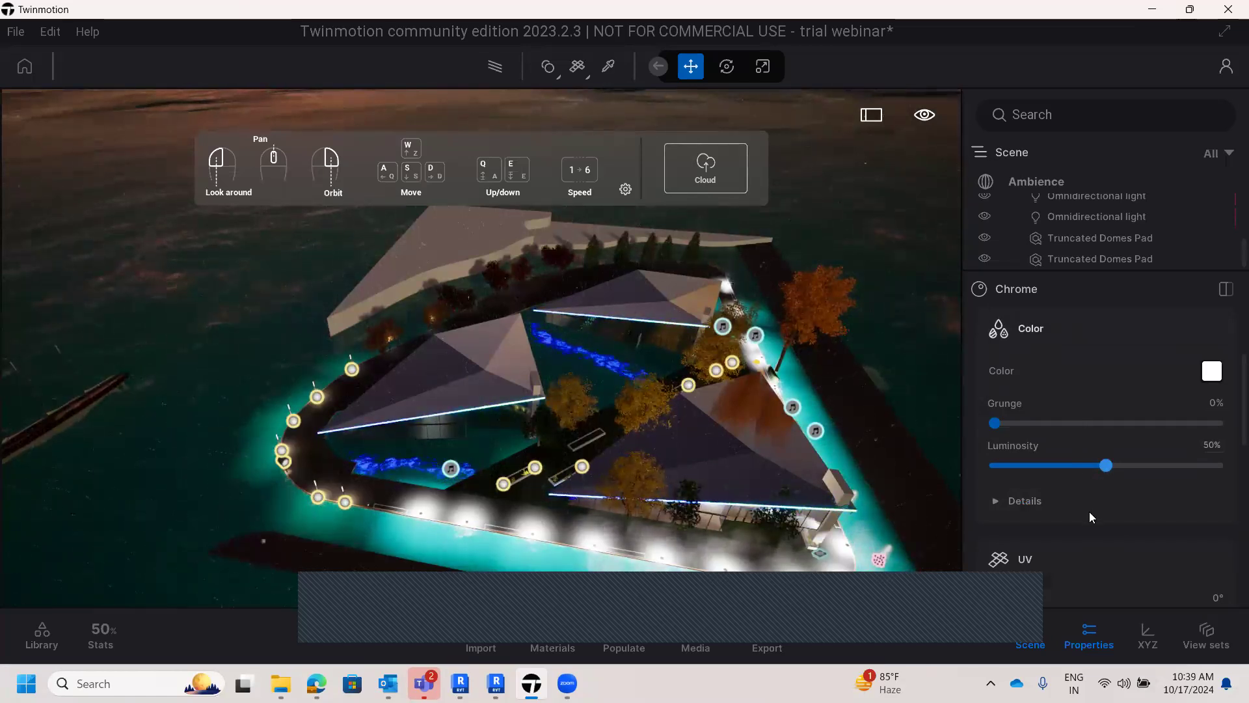
pyautogui.scroll(-2, 1093, 514)
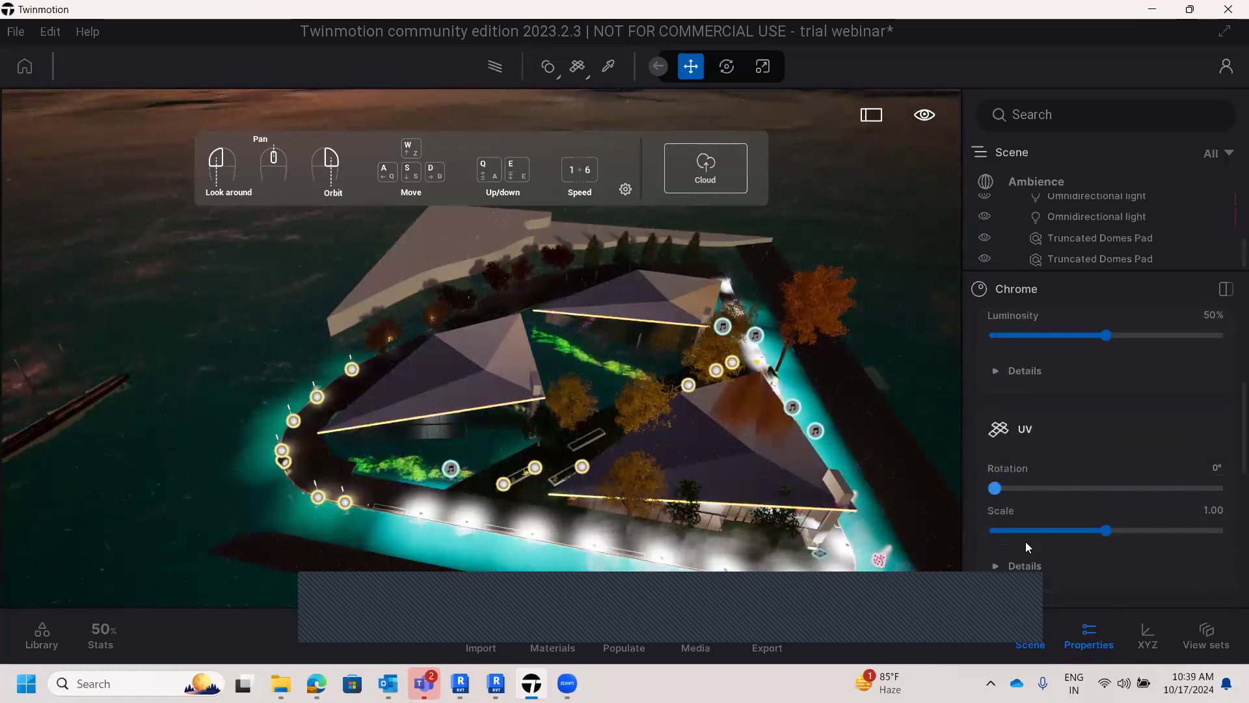
pyautogui.scroll(-5, 1056, 460)
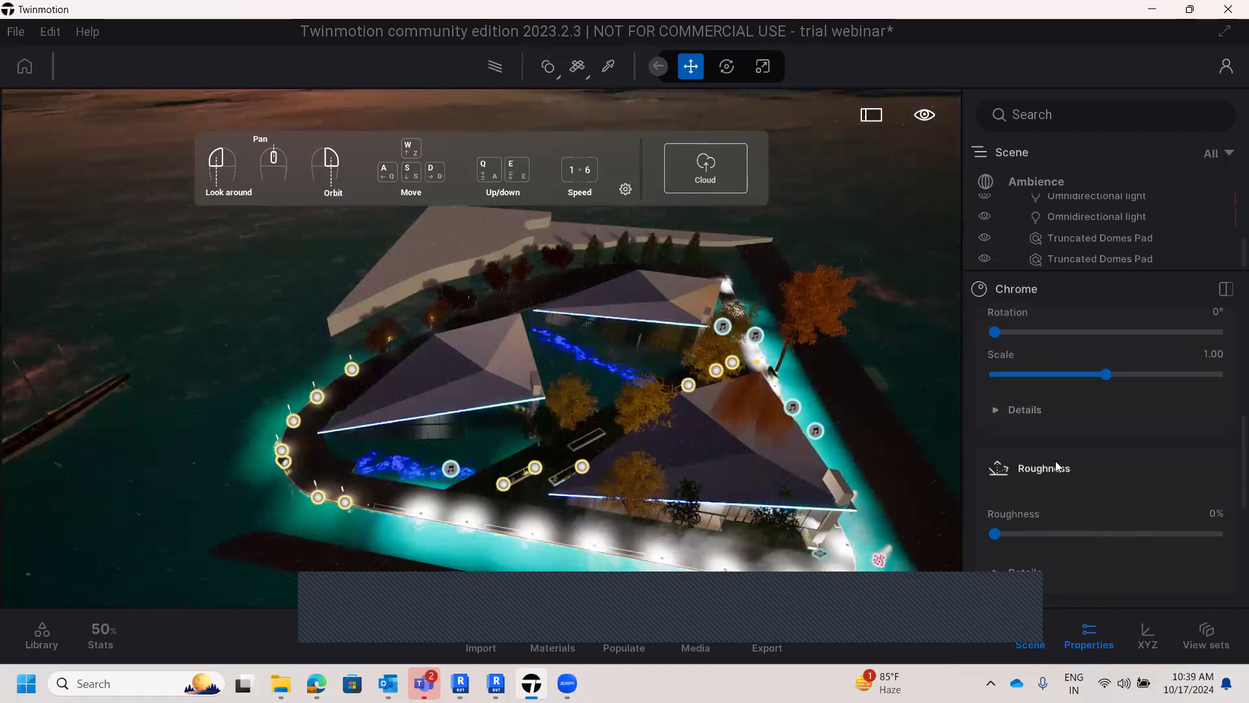
pyautogui.scroll(-2, 1069, 479)
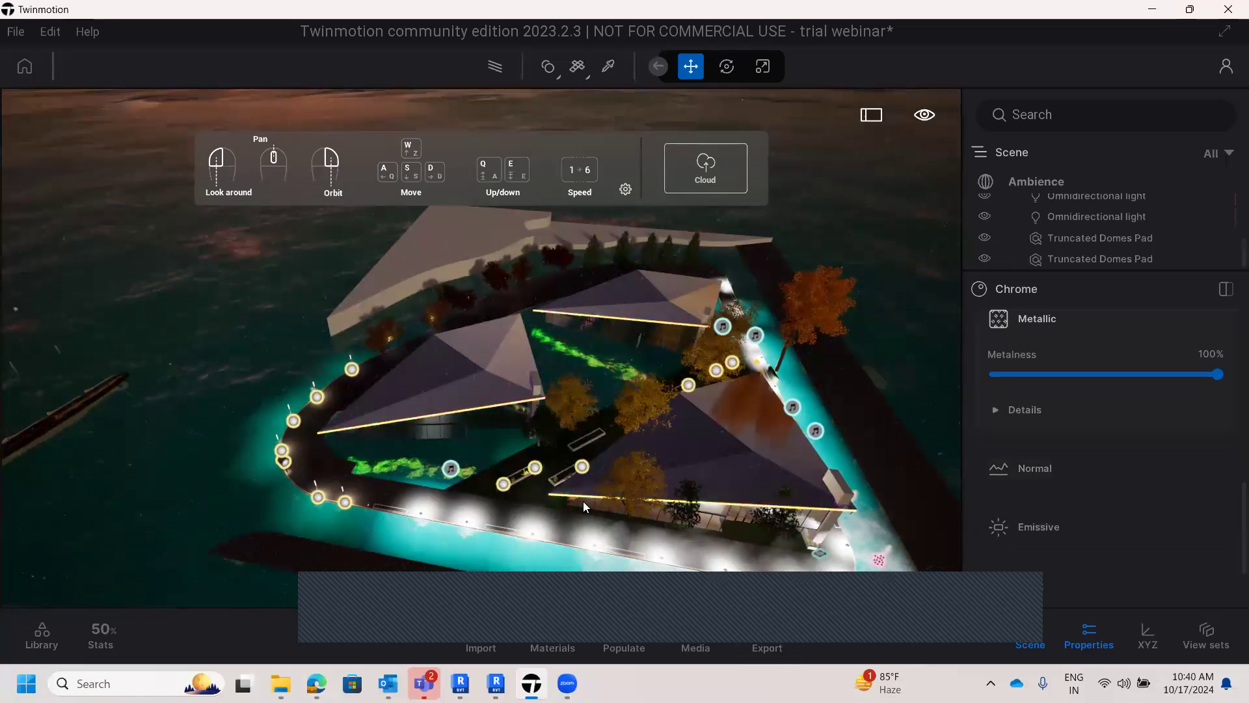
# - View the garden and illuminated walkway between the buildings up close from a lower angle
pyautogui.scroll(3, 583, 501)
pyautogui.scroll(2, 589, 494)
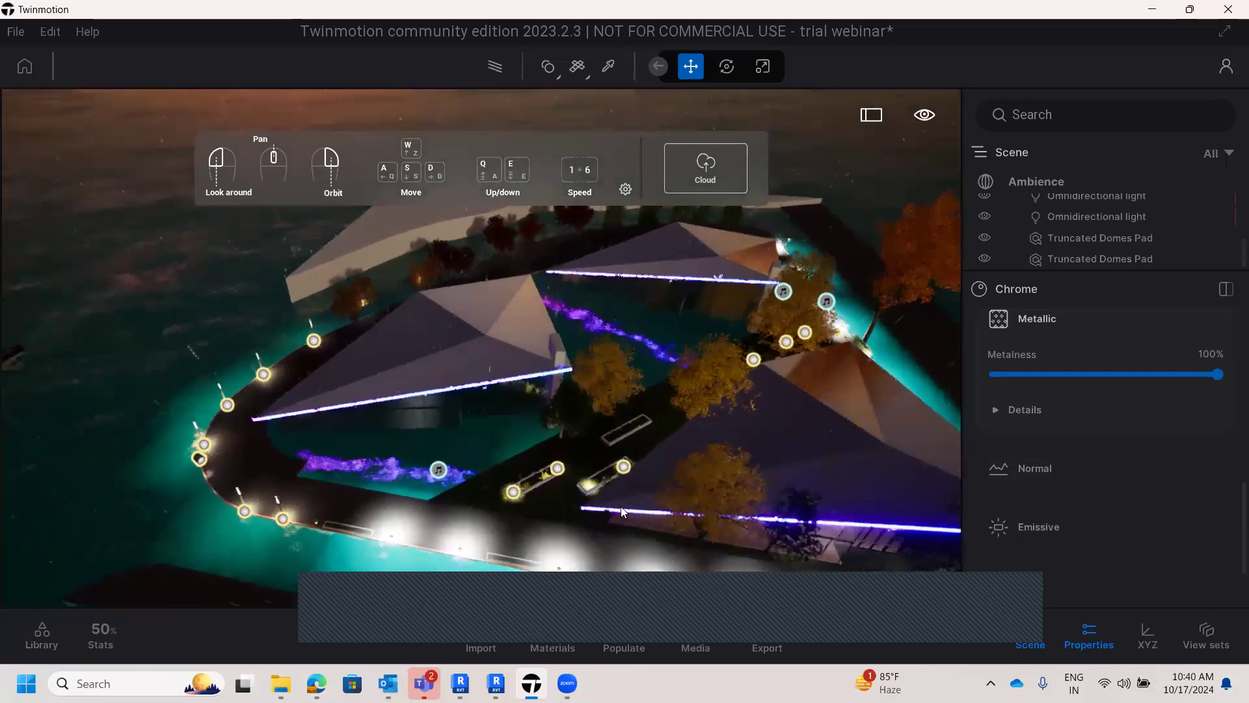
pyautogui.scroll(3, 643, 467)
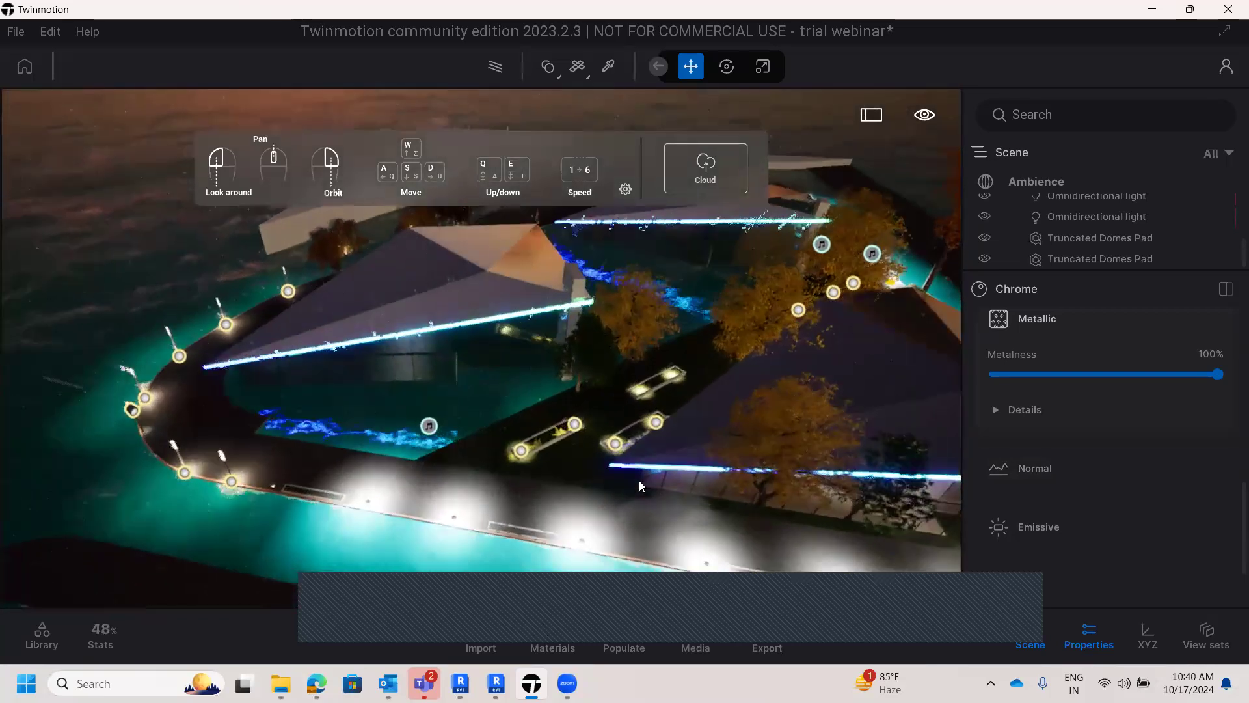
pyautogui.scroll(3, 639, 481)
pyautogui.moveTo(639, 480); pyautogui.dragTo(768, 410, button='right')
pyautogui.moveTo(639, 480); pyautogui.dragTo(738, 469, button='right')
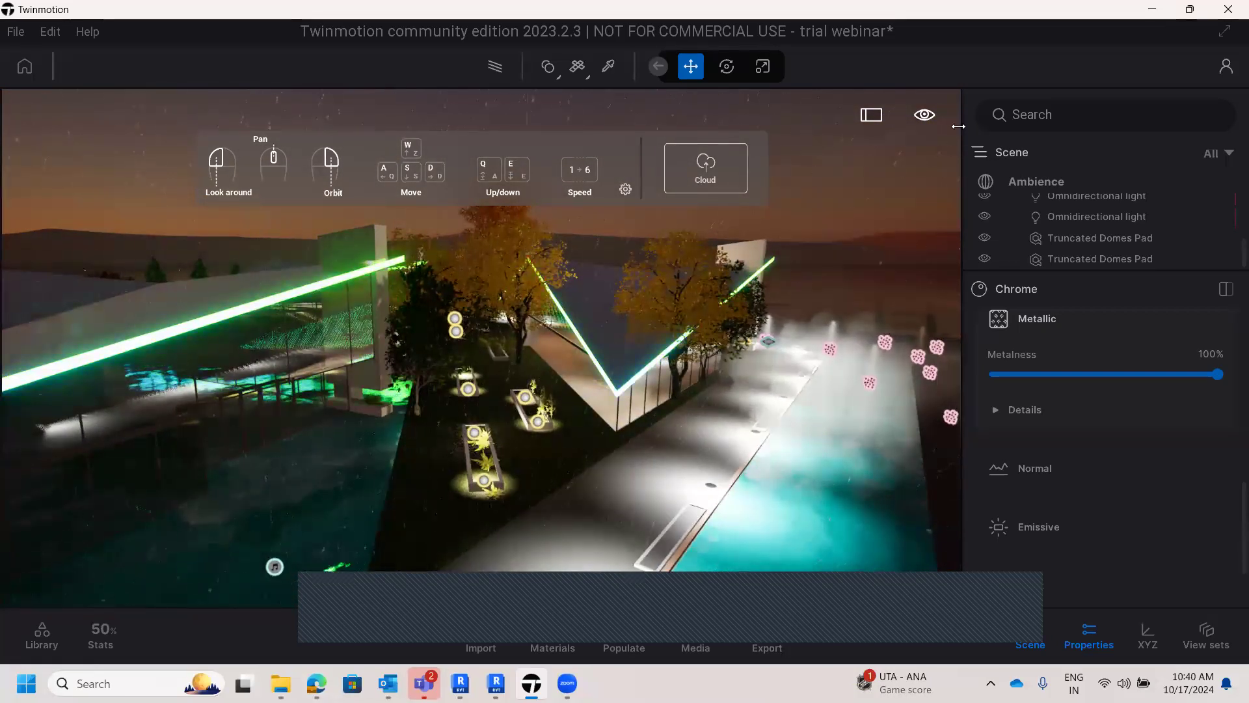
pyautogui.click(921, 120)
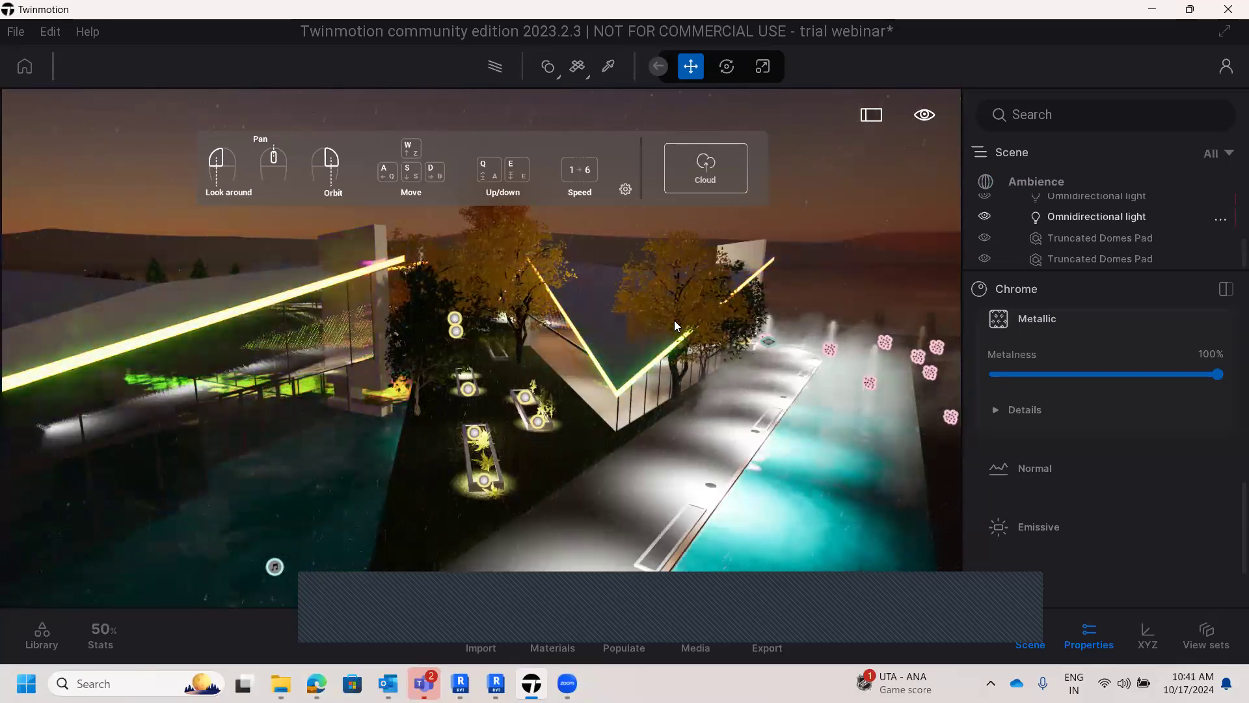
# - Toggle the visibility of the metal_roofing__2_ object off and back on, and clear the selection after picking the walkway
pyautogui.click(628, 363)
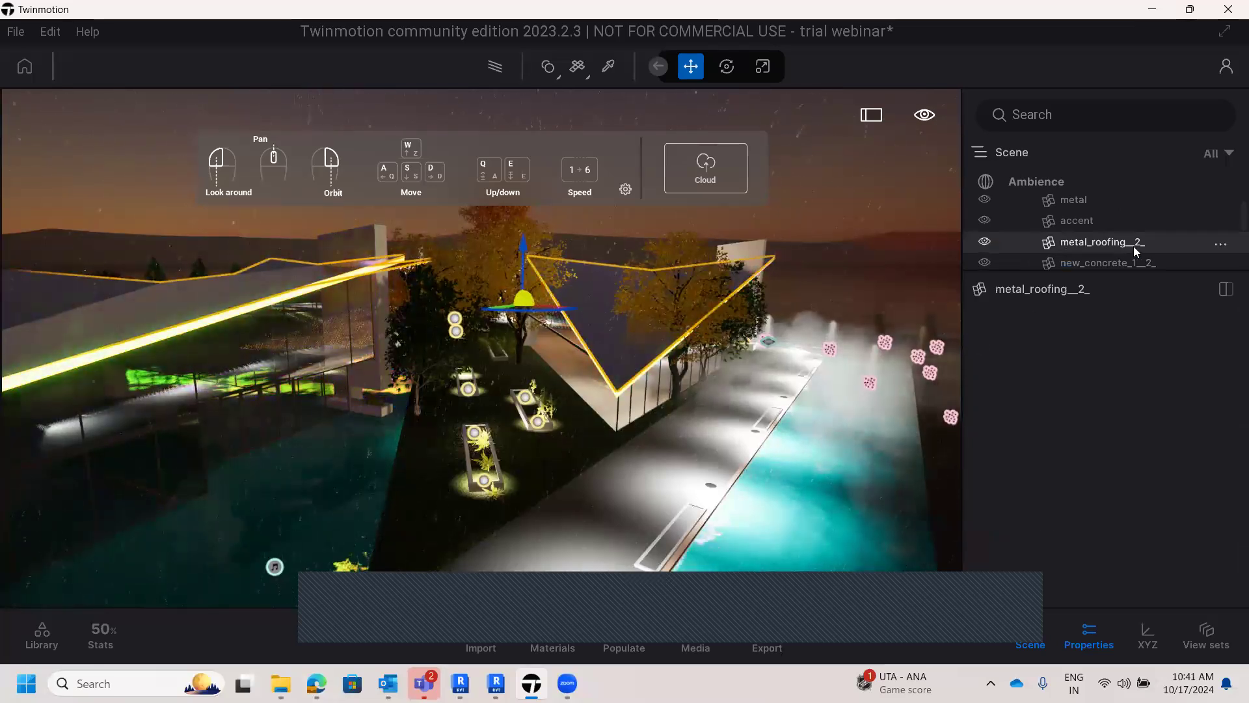
pyautogui.click(985, 242)
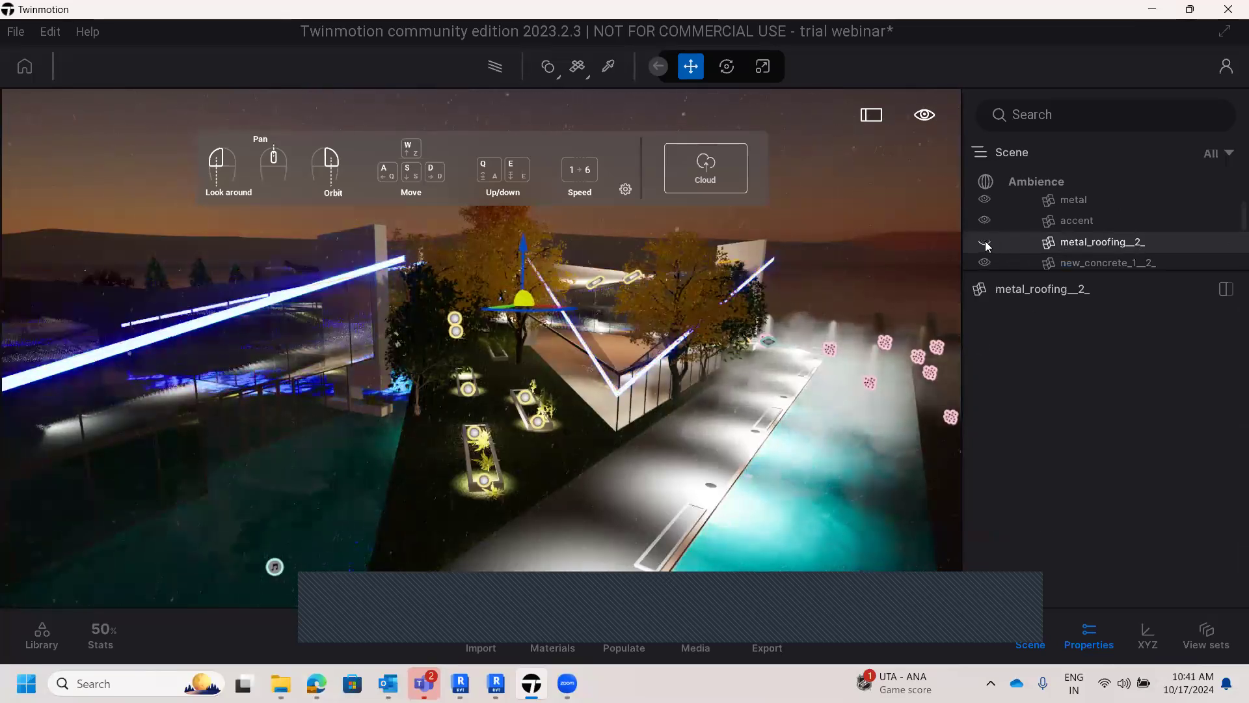
pyautogui.click(985, 242)
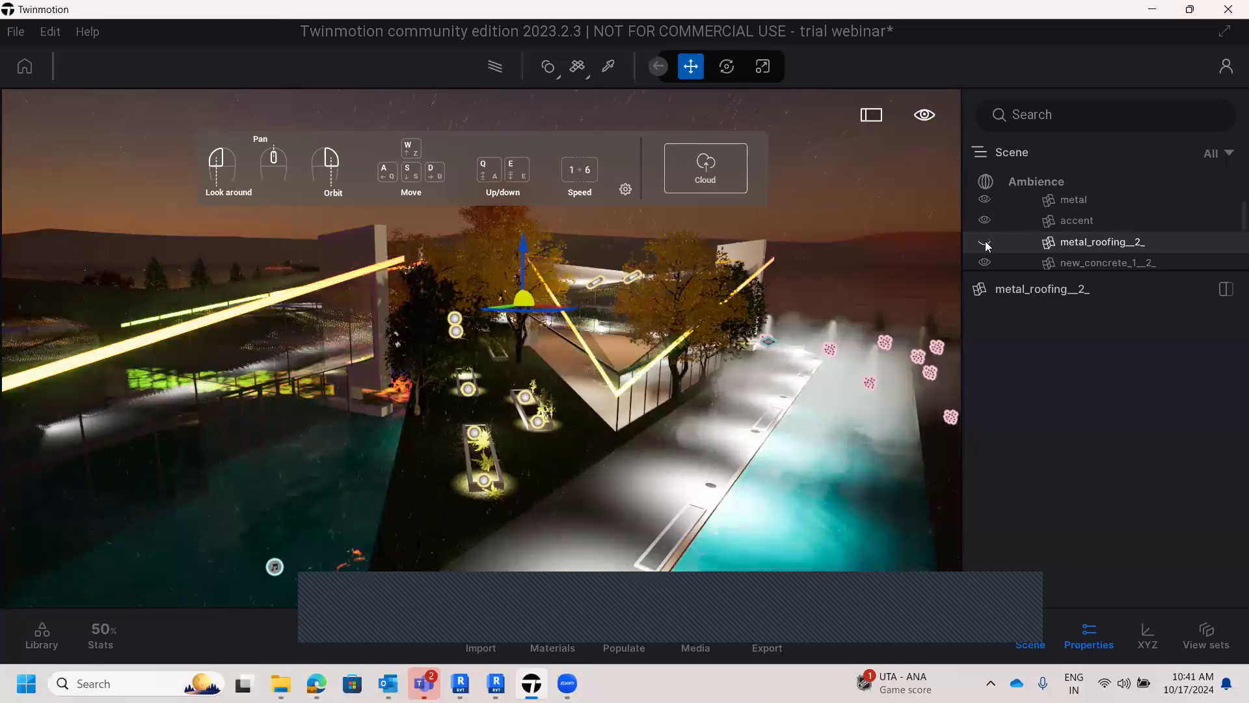
pyautogui.click(985, 244)
pyautogui.click(985, 244)
pyautogui.click(986, 245)
pyautogui.click(986, 244)
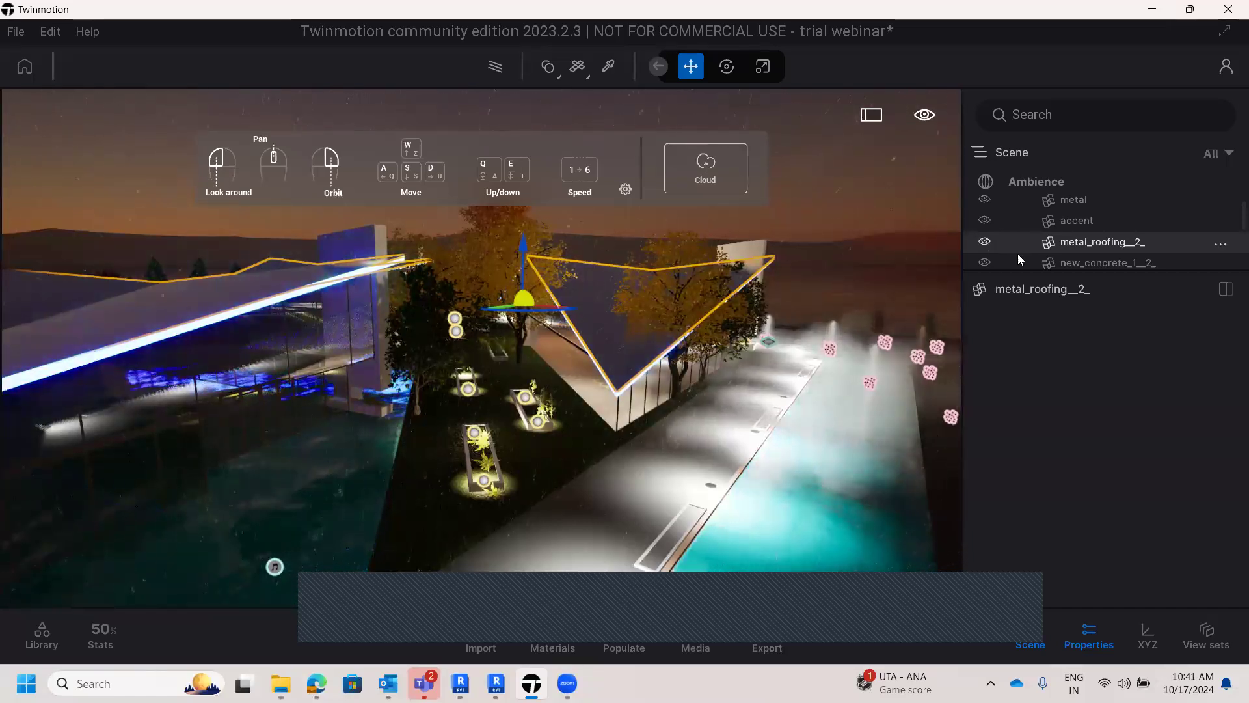
pyautogui.click(647, 446)
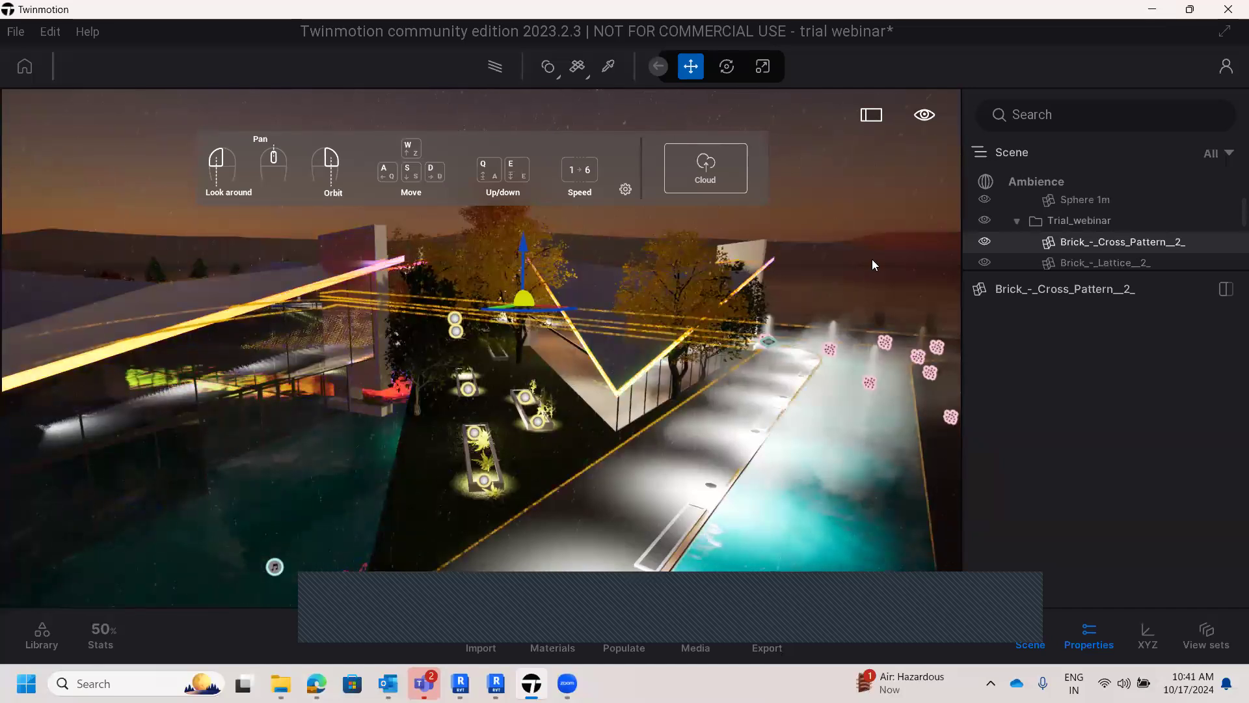
pyautogui.click(859, 184)
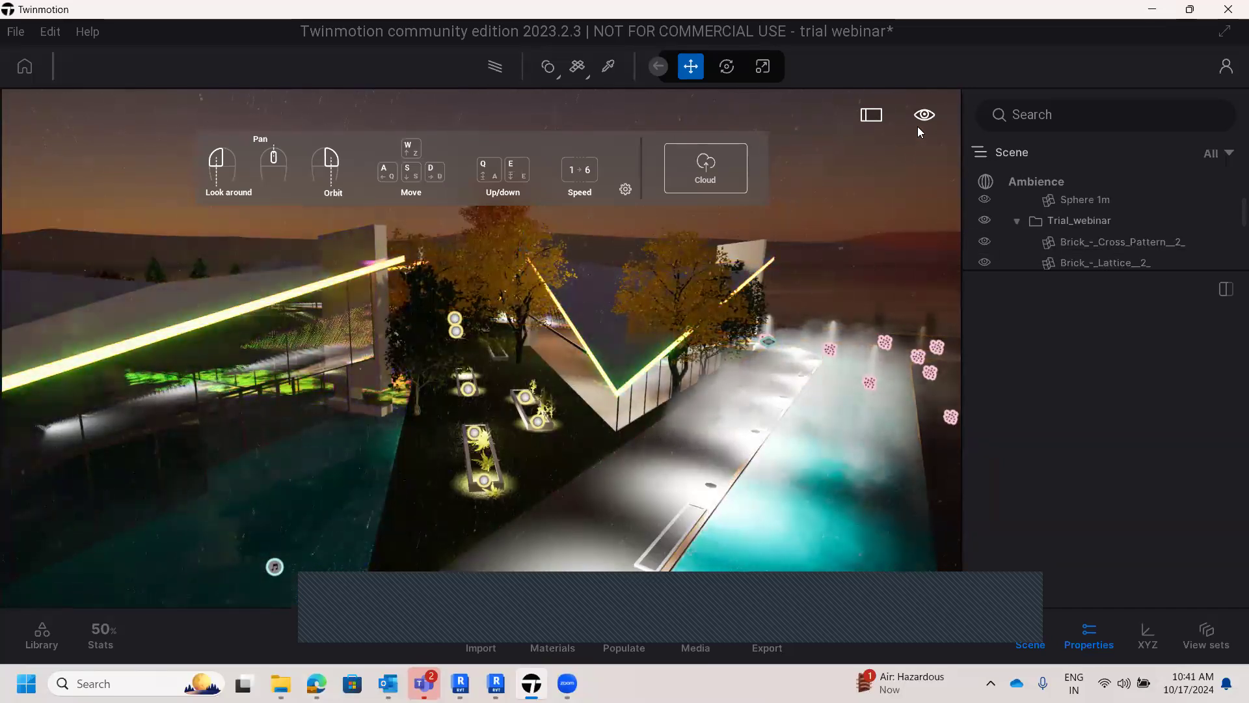
# - Set the viewport navigation speed to Drive speed 5
pyautogui.scroll(-1, 633, 324)
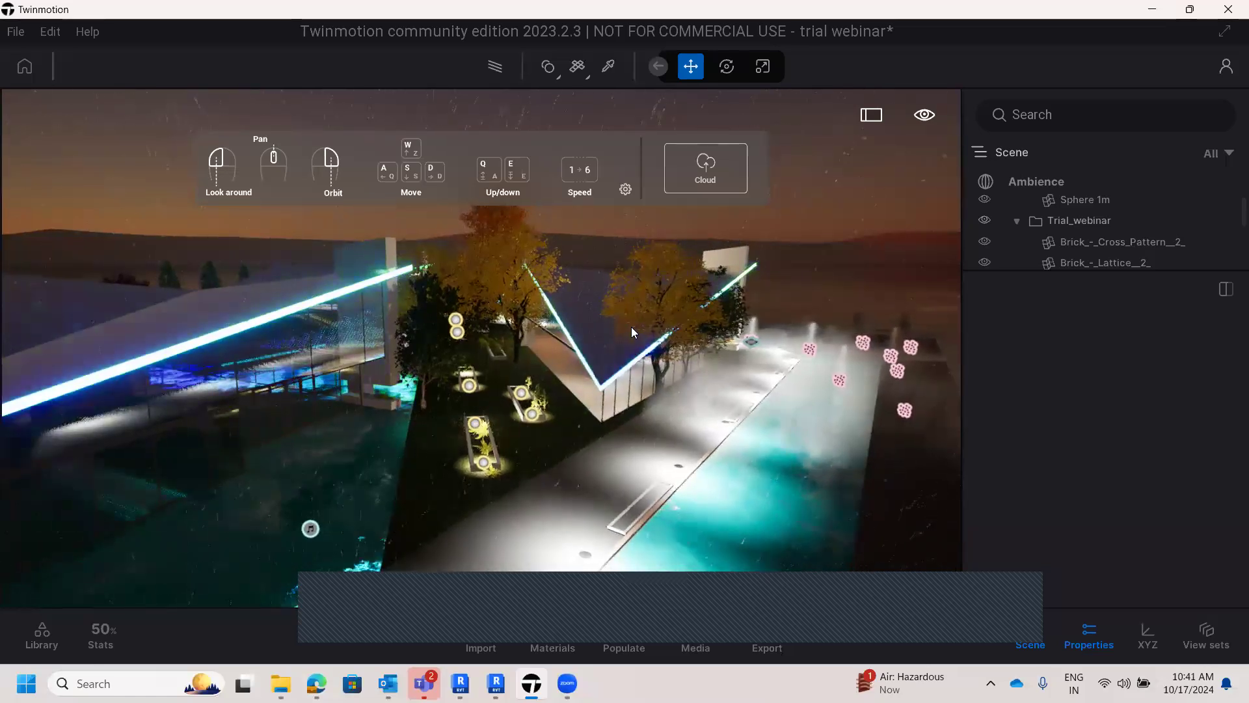
pyautogui.scroll(-2, 631, 327)
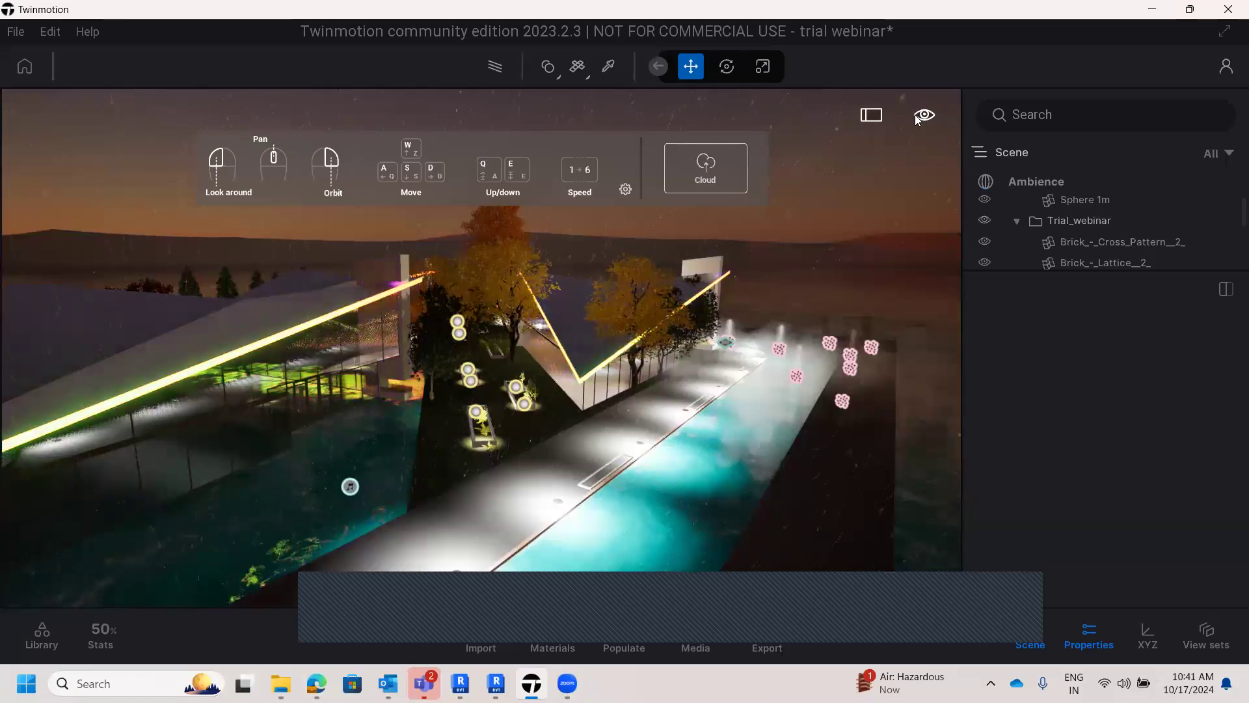
pyautogui.moveTo(898, 173)
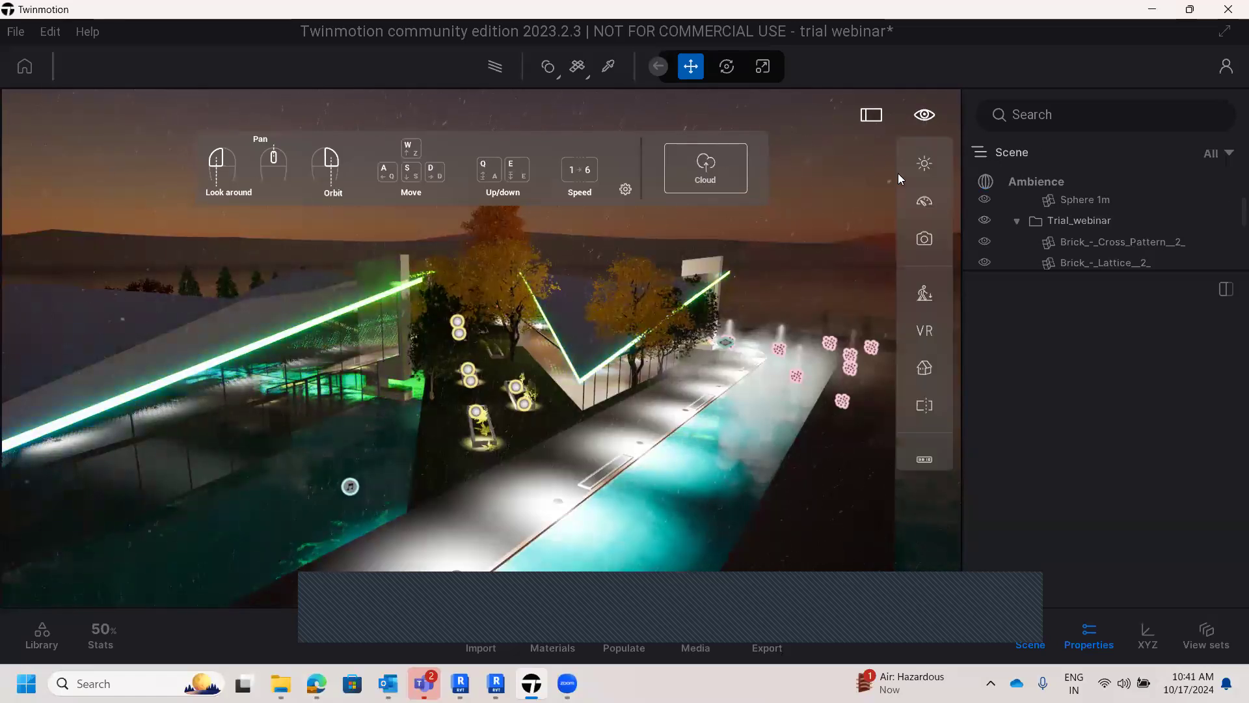
pyautogui.click(924, 203)
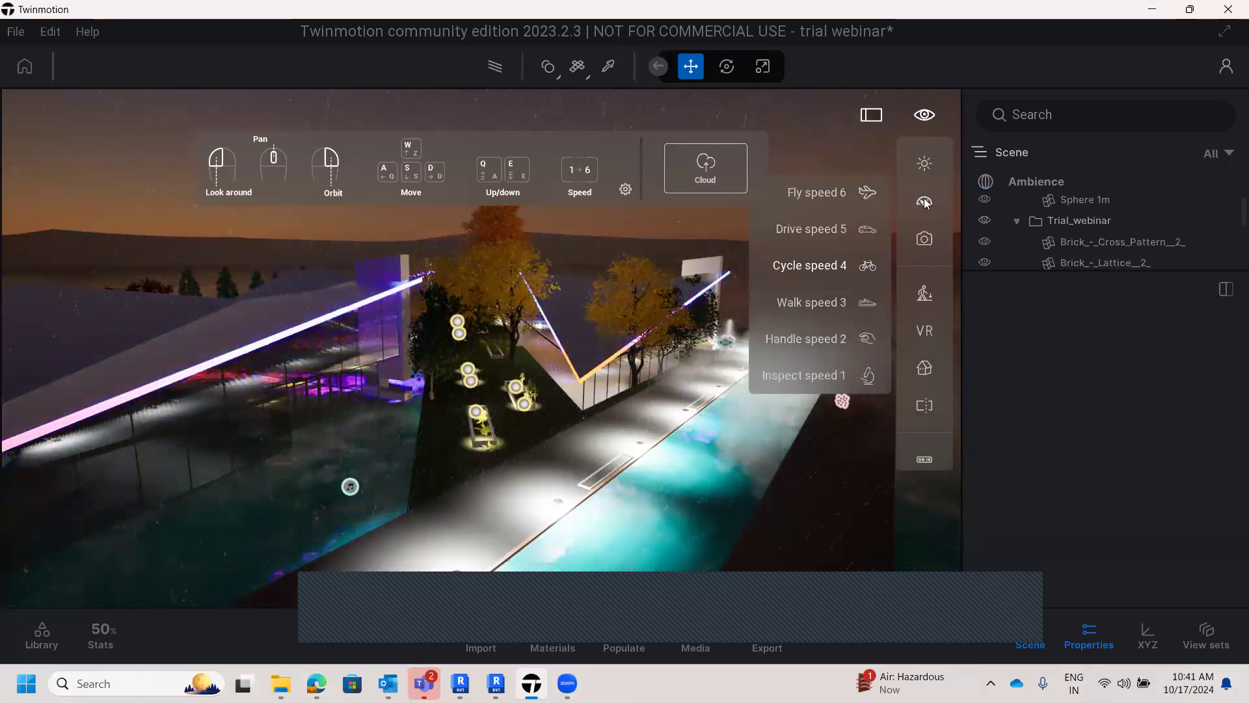
pyautogui.click(828, 228)
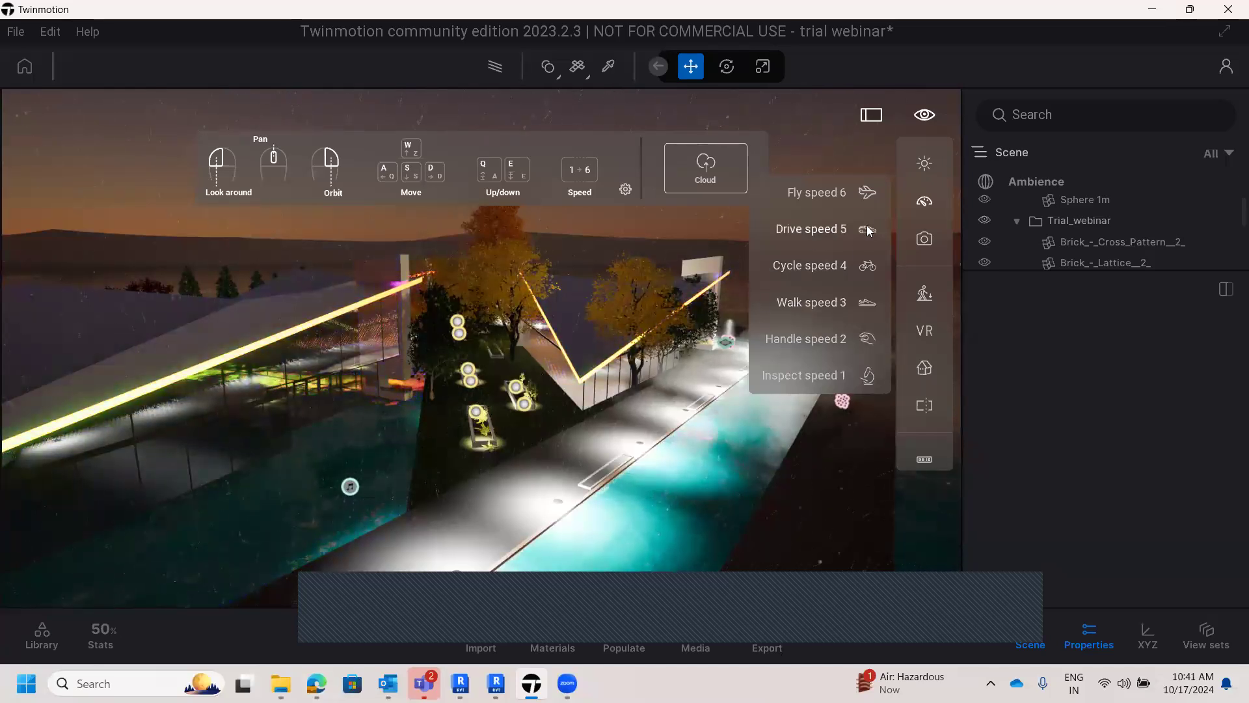
# - Switch to Walk speed 3 and move into the garden between the buildings and back out to try it
pyautogui.press('3')
pyautogui.press('w')
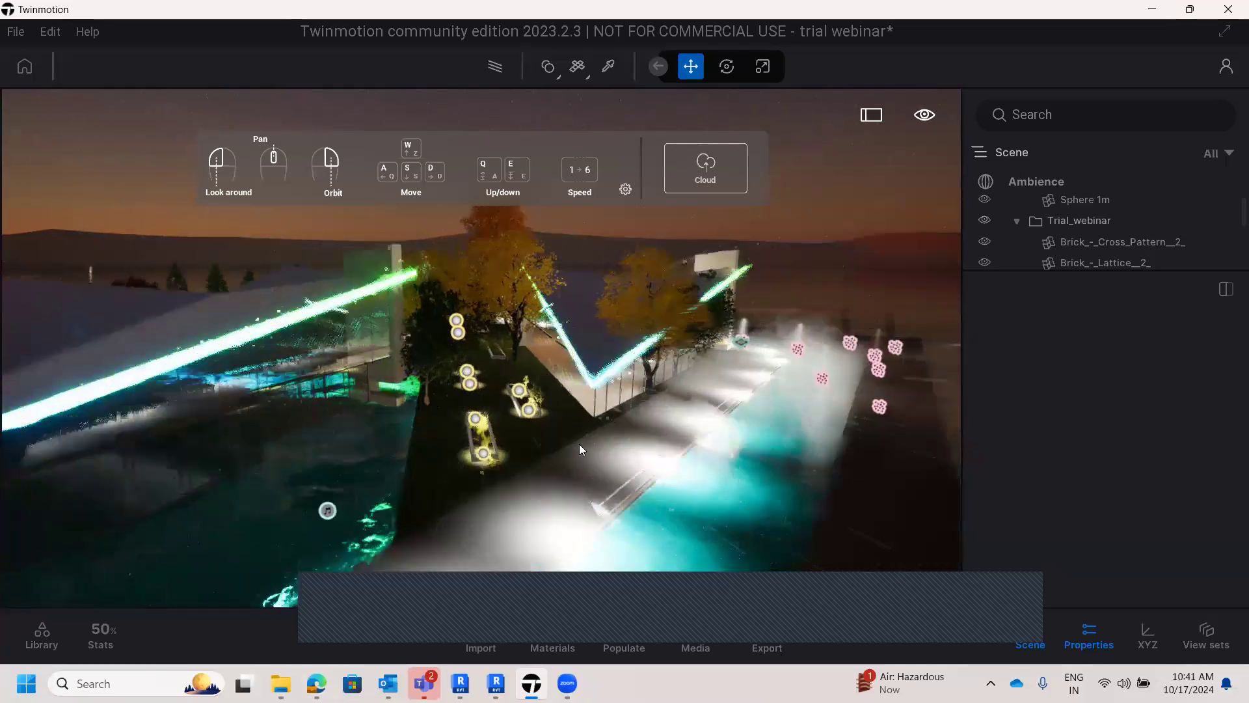
pyautogui.scroll(8, 579, 444)
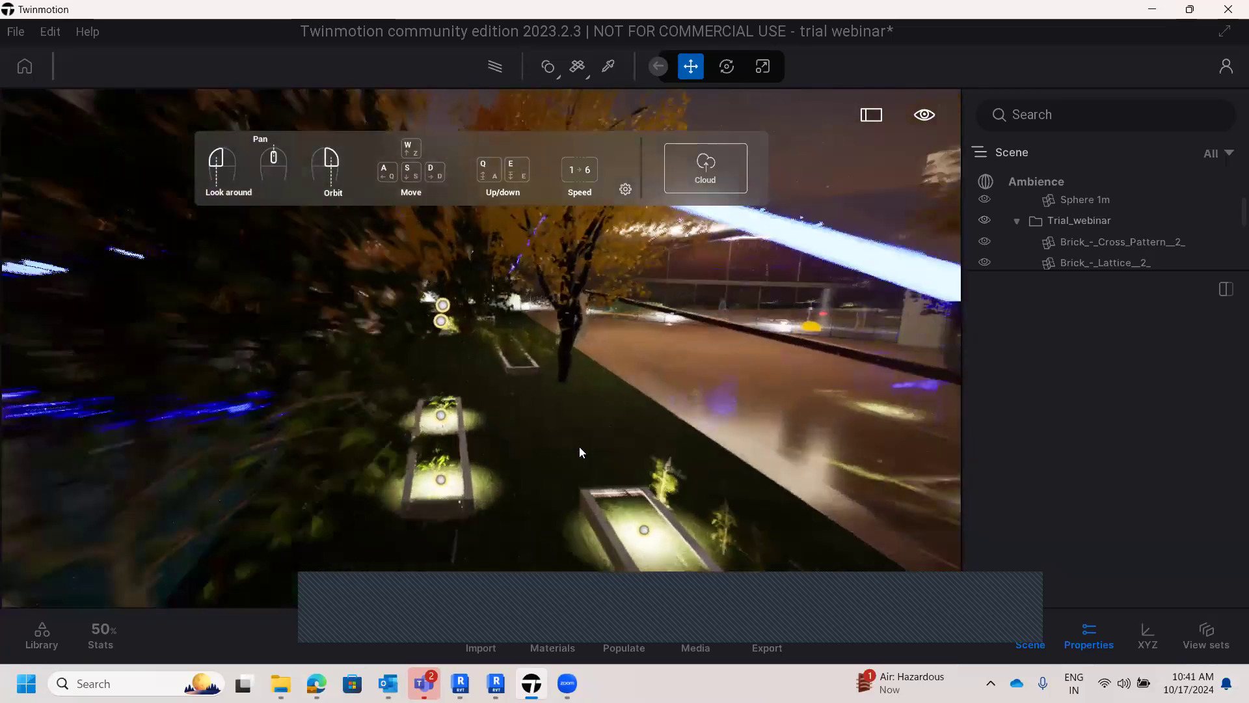
pyautogui.scroll(2, 579, 446)
pyautogui.scroll(-7, 579, 446)
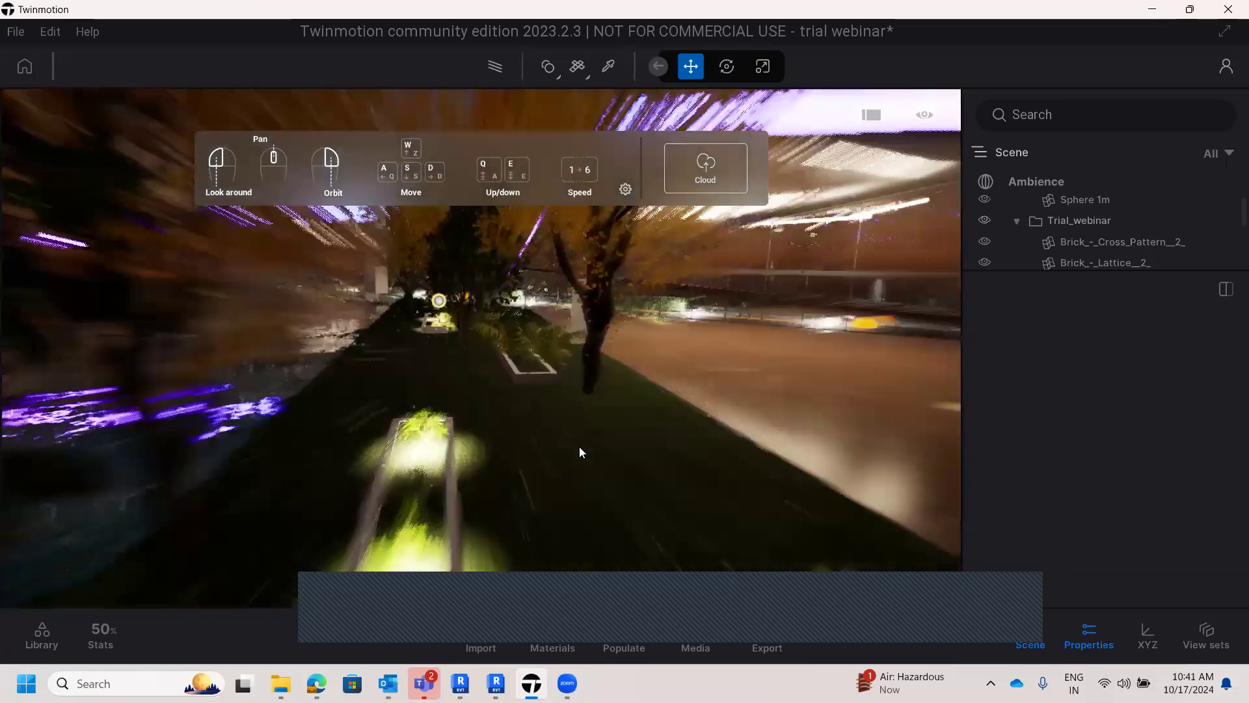
pyautogui.scroll(-8, 581, 450)
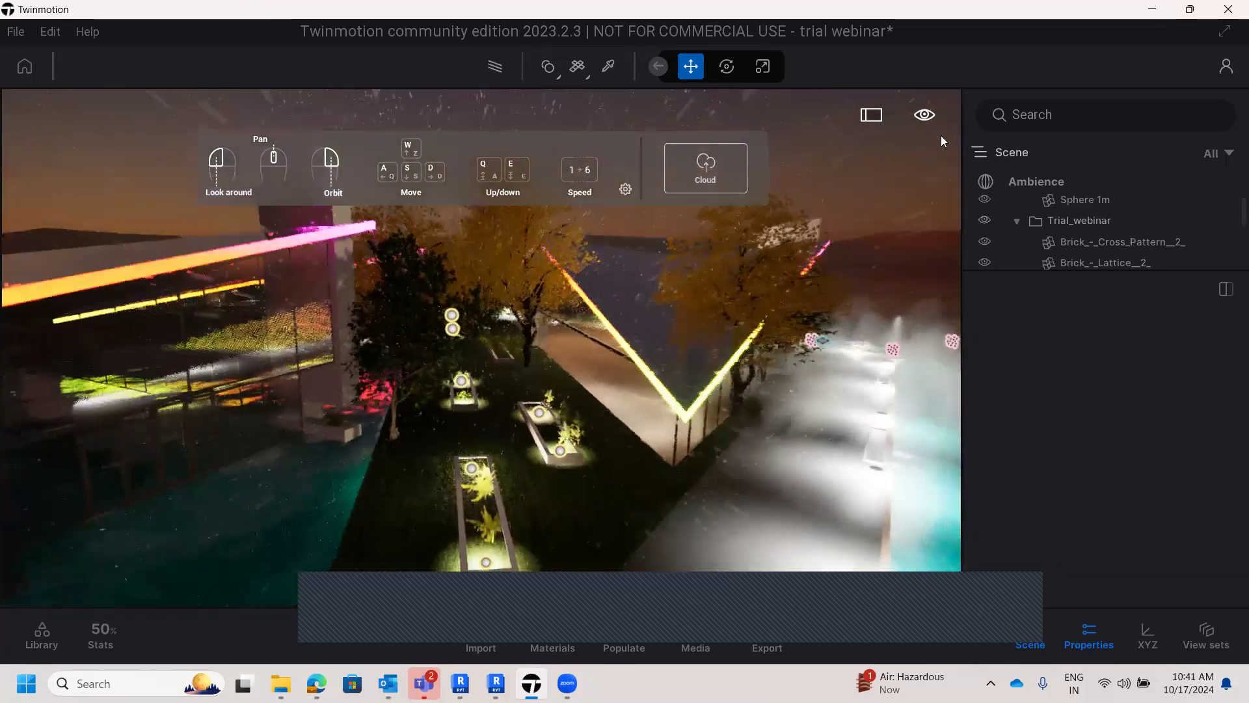
# - Set the viewport navigation speed back to Drive speed 5 and test it by moving away from and towards the buildings
pyautogui.moveTo(930, 117)
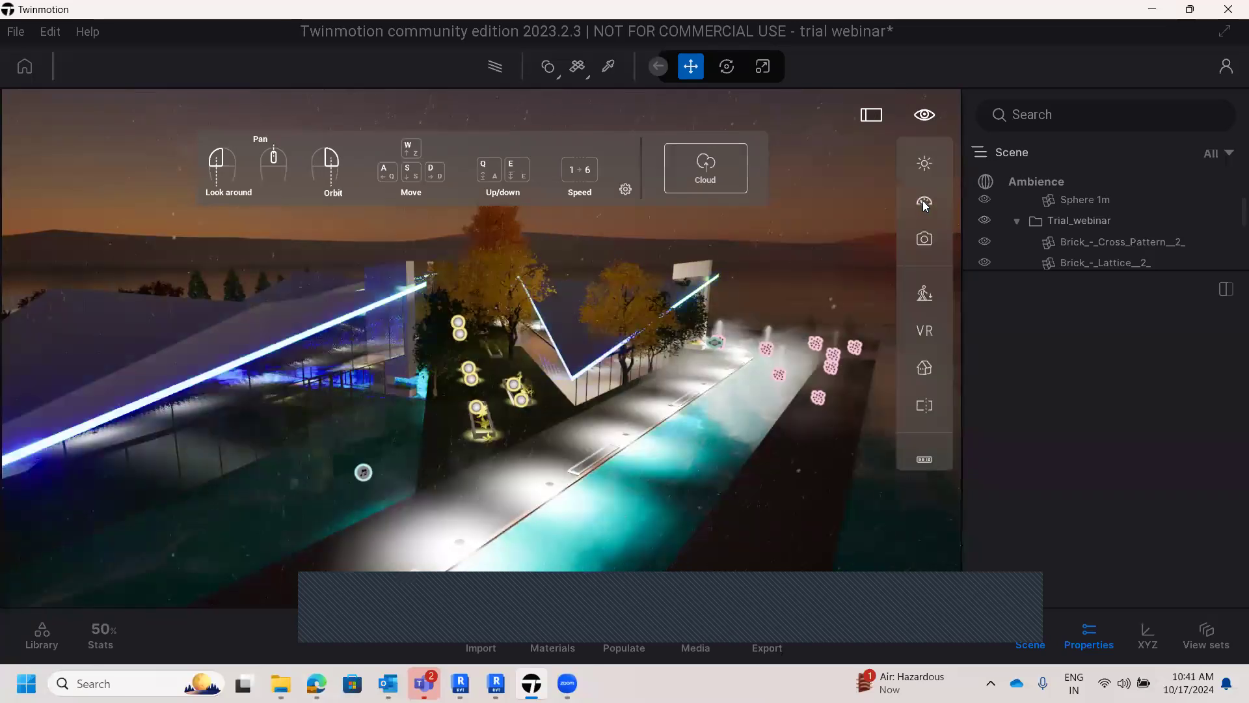
pyautogui.moveTo(923, 201)
pyautogui.click(789, 230)
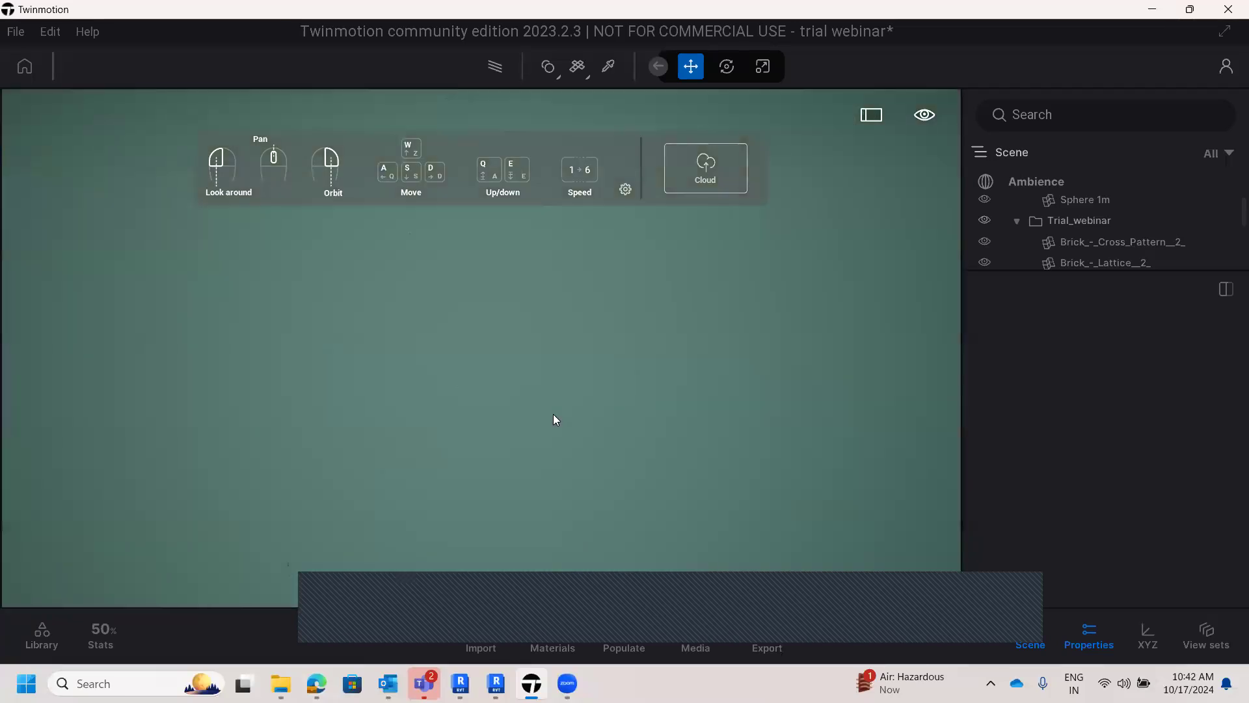
pyautogui.scroll(-5, 555, 413)
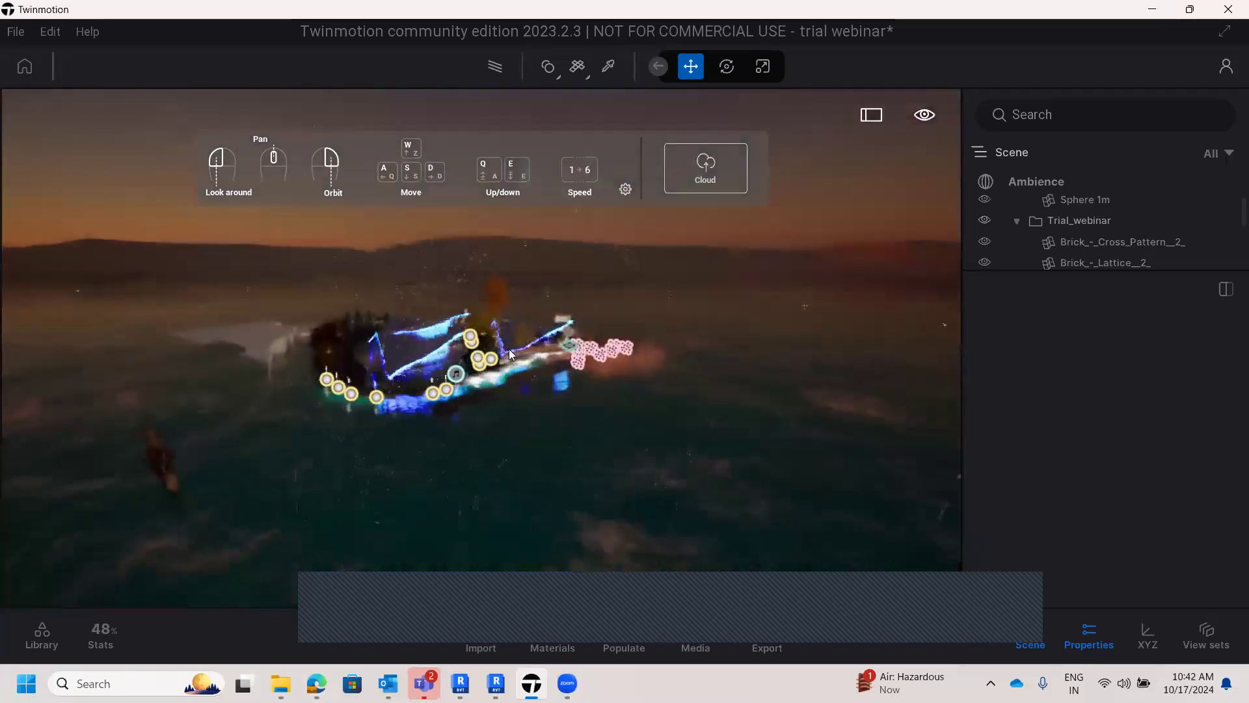
pyautogui.scroll(5, 509, 349)
pyautogui.scroll(4, 508, 349)
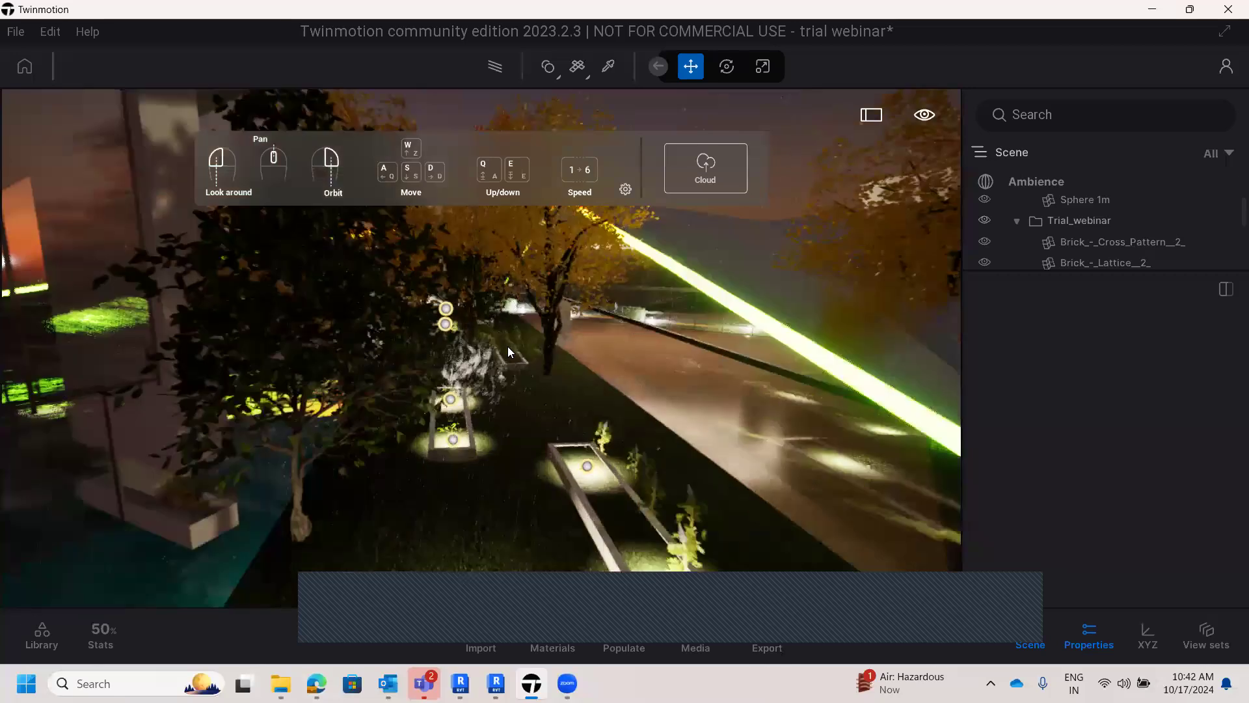
pyautogui.scroll(-3, 508, 346)
pyautogui.scroll(4, 509, 346)
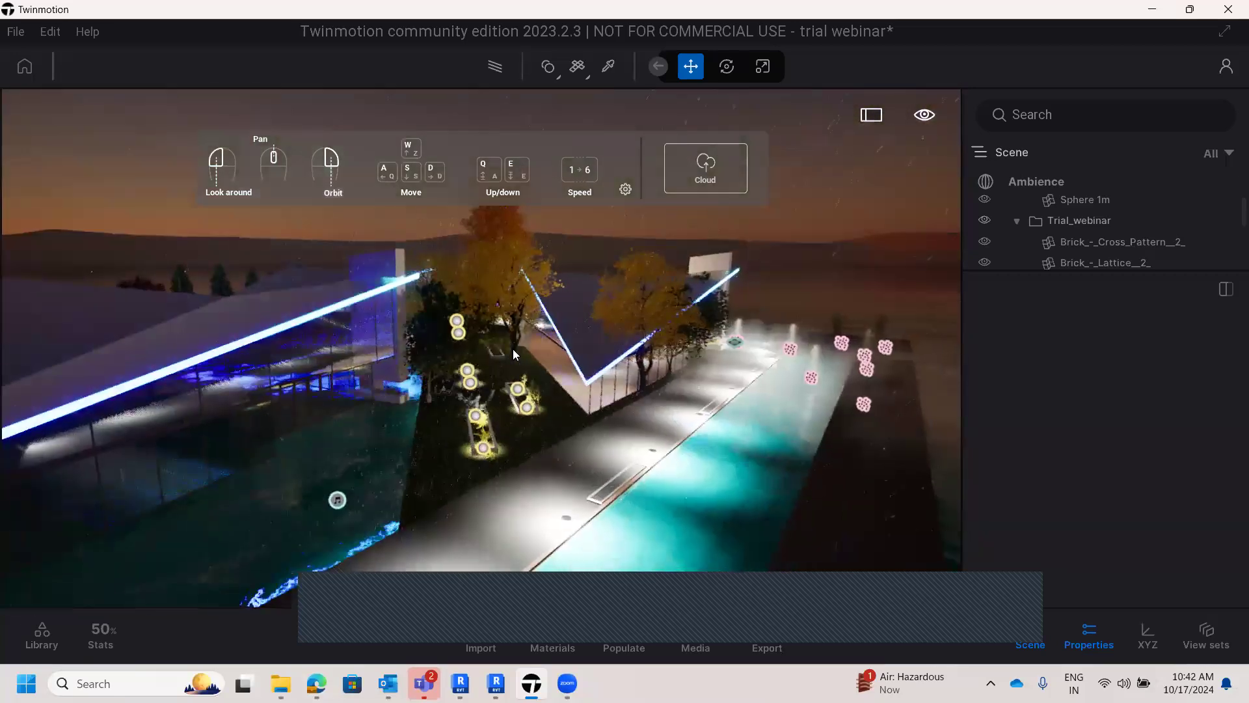
# - Set the time of day to 10:03 and view the buildings and garden from across the water
pyautogui.click(924, 117)
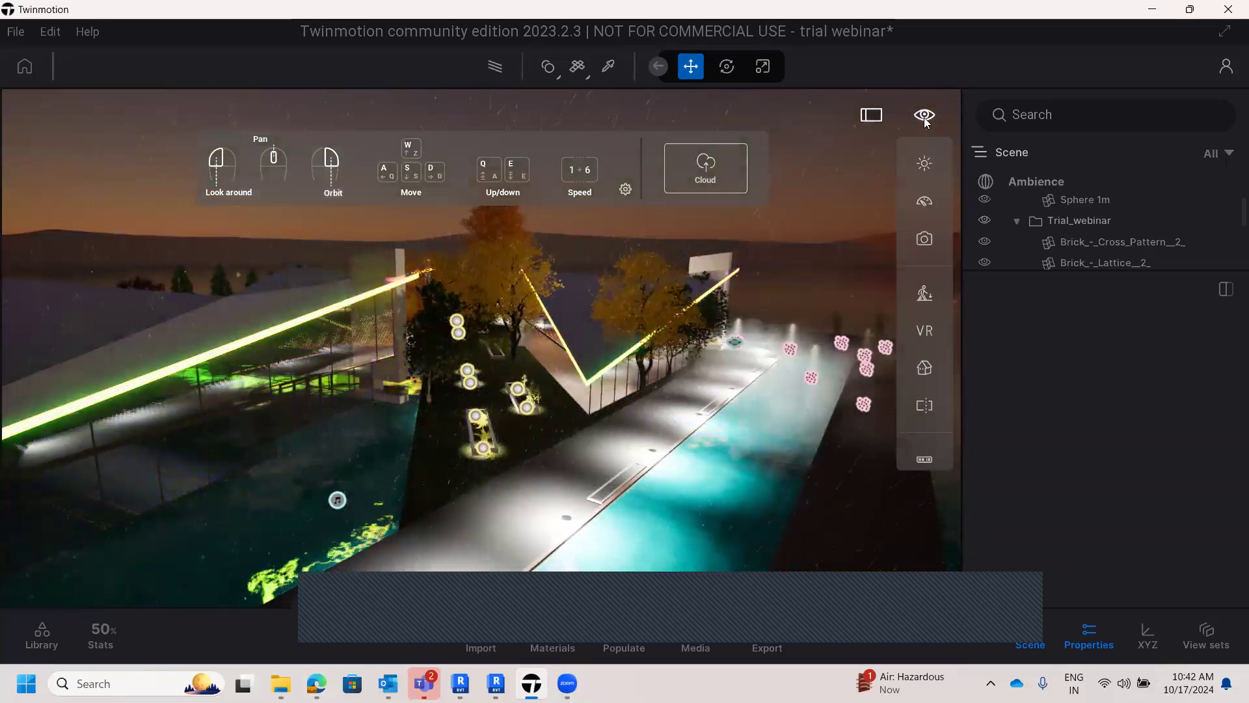
pyautogui.click(927, 168)
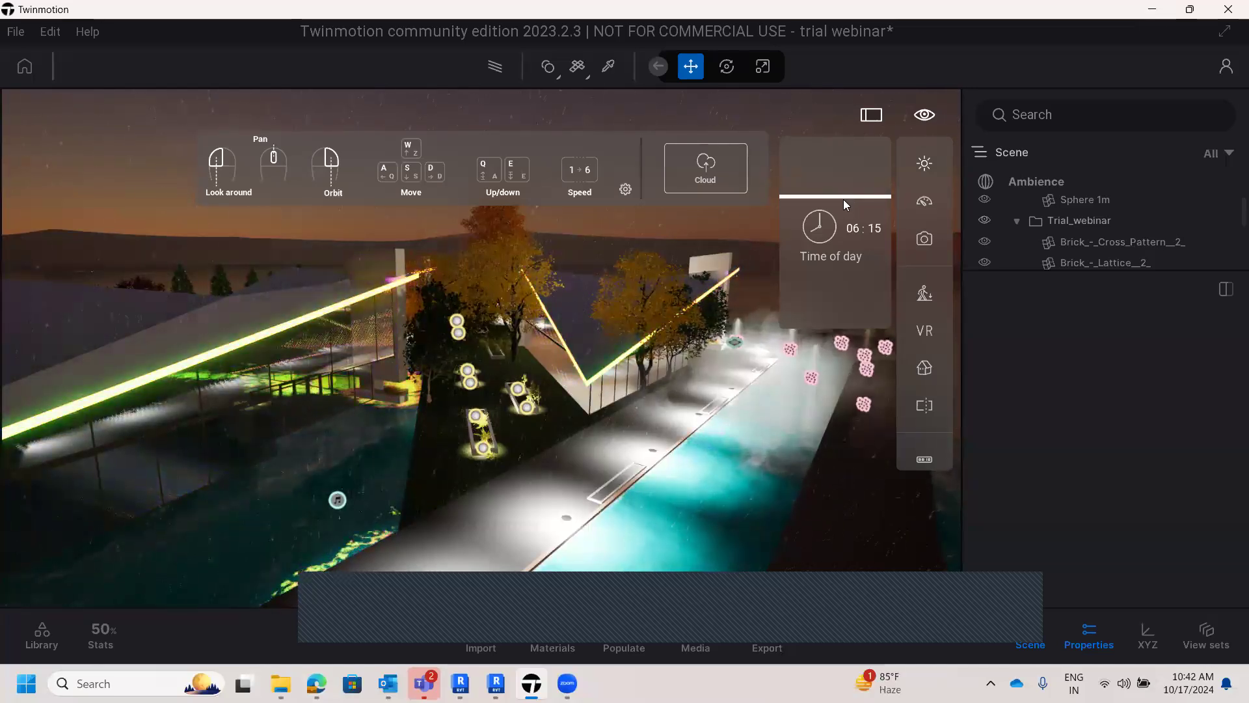
pyautogui.moveTo(845, 203); pyautogui.dragTo(842, 219)
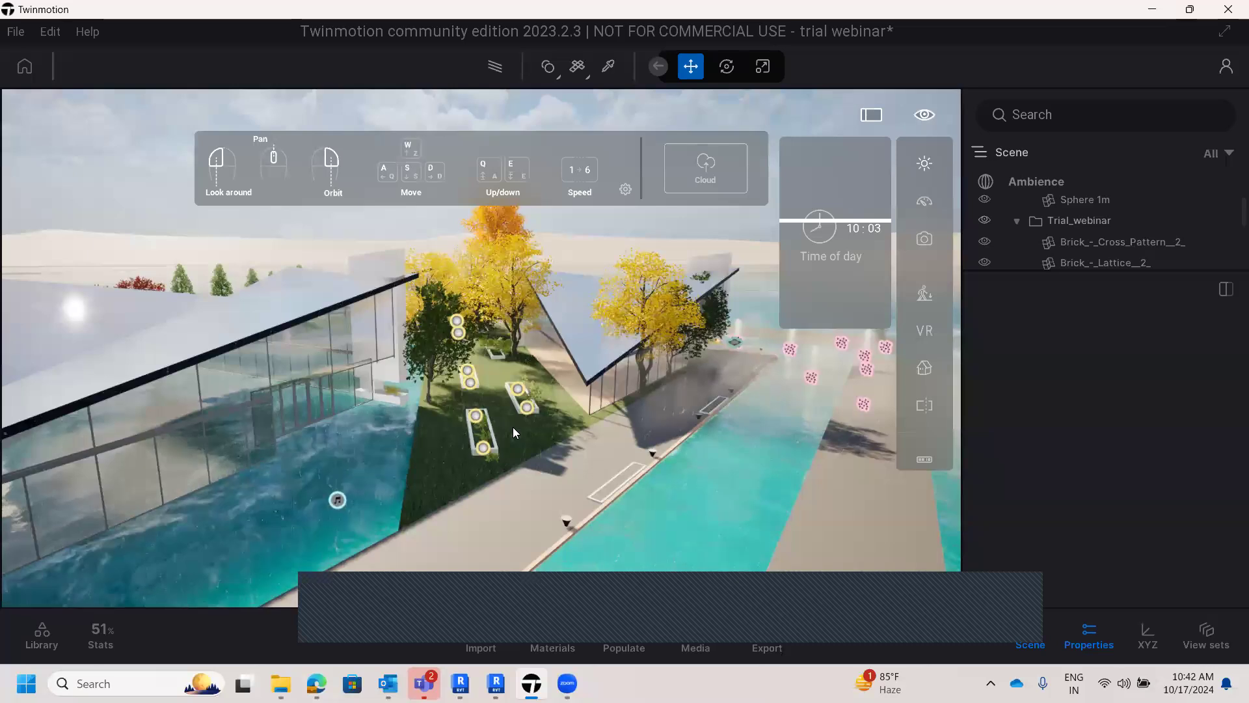
pyautogui.scroll(-5, 507, 437)
pyautogui.scroll(-2, 499, 449)
pyautogui.scroll(6, 499, 448)
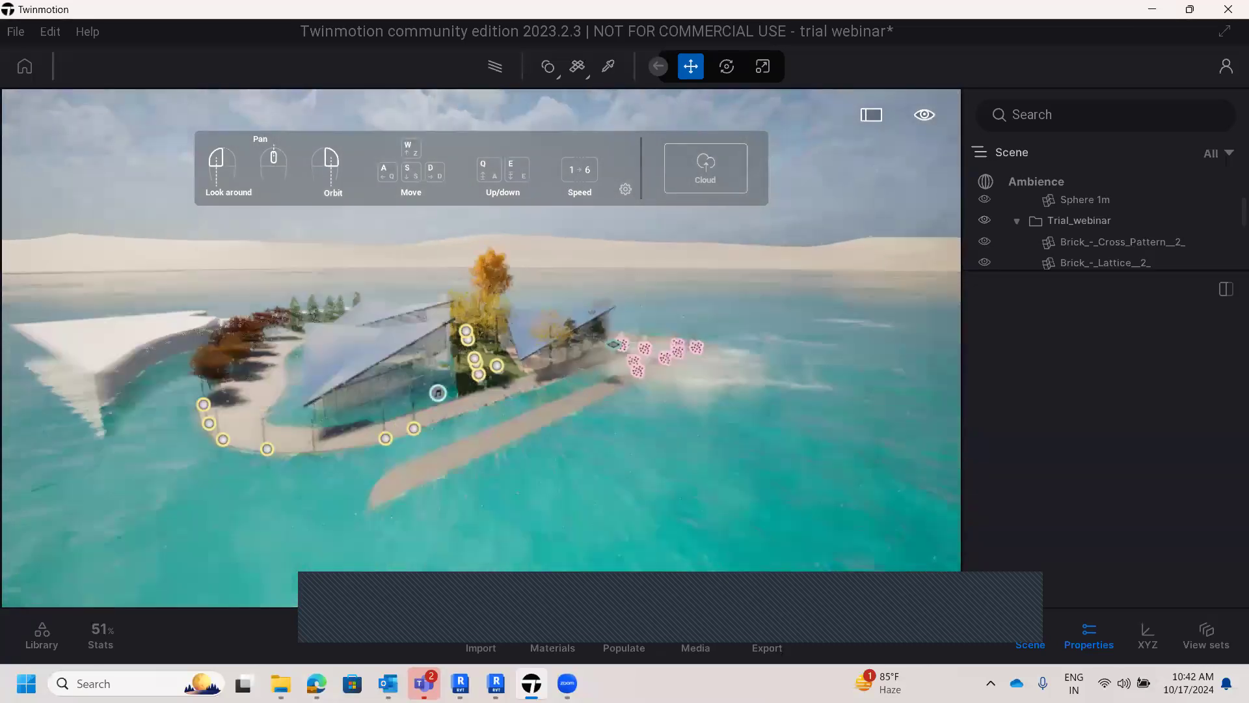
pyautogui.moveTo(499, 447); pyautogui.dragTo(725, 403, button='right')
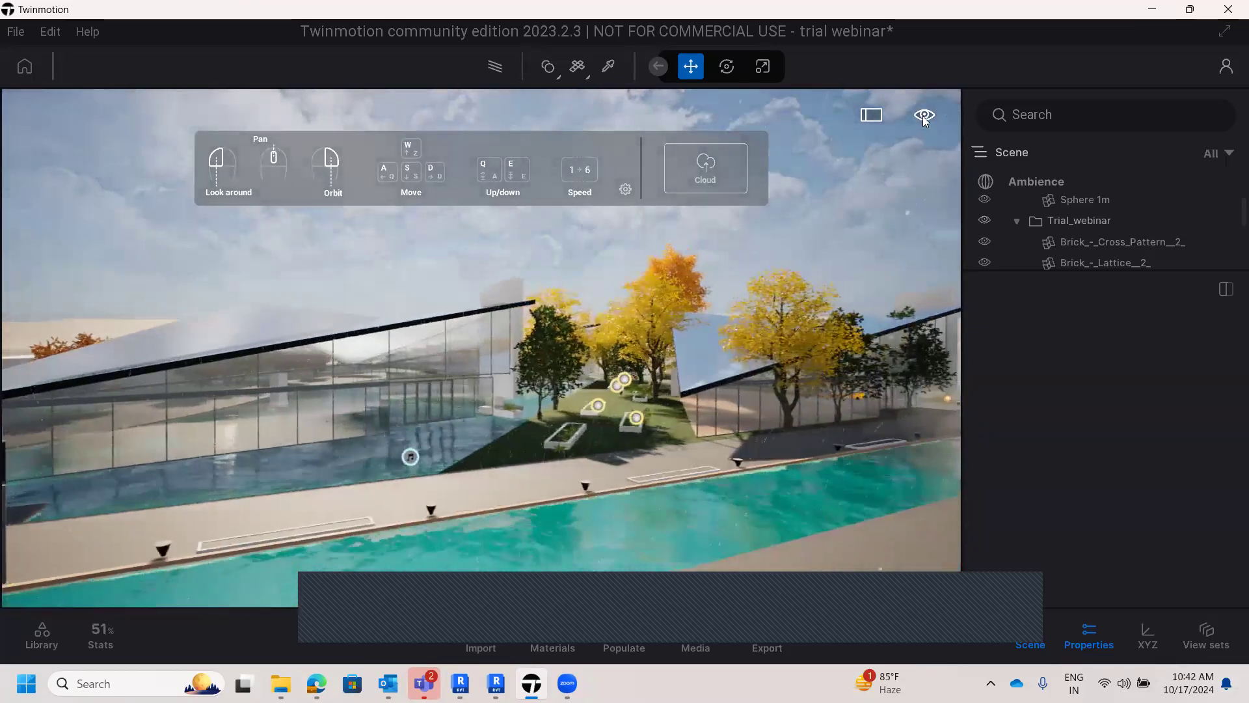
# - Expand the location details in the Ambience environment settings and review the month and map location
pyautogui.click(1021, 185)
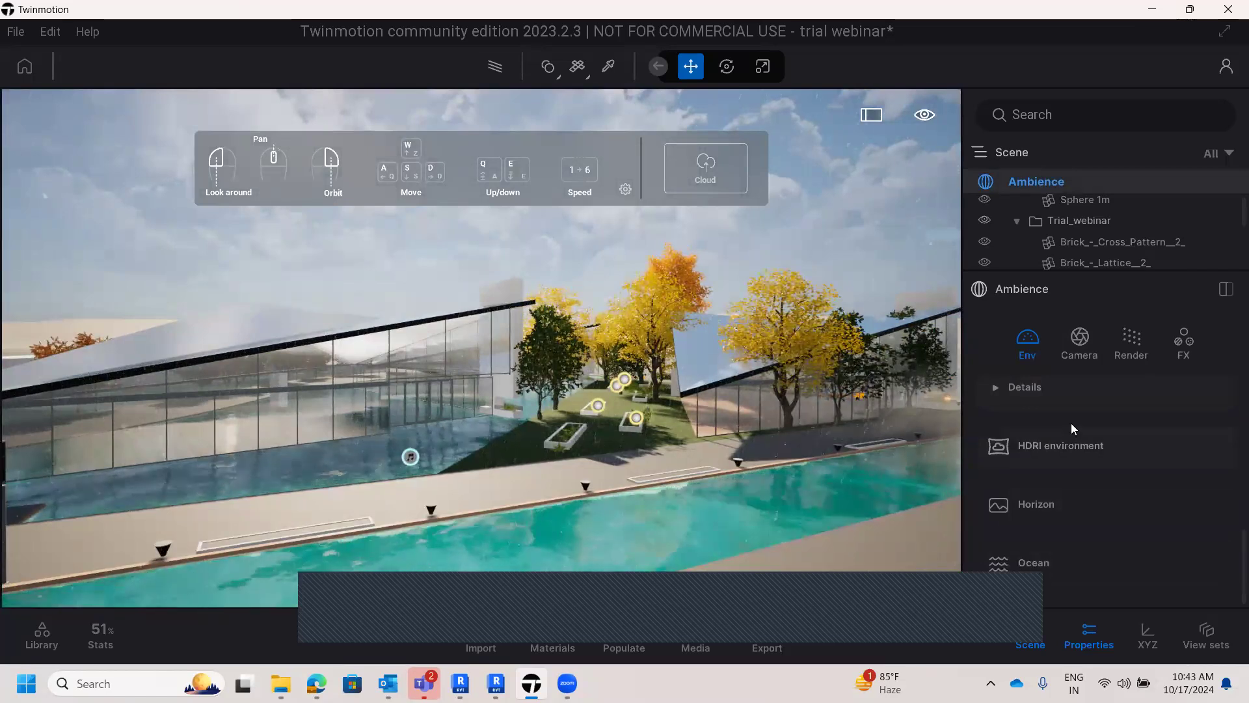
pyautogui.click(1000, 391)
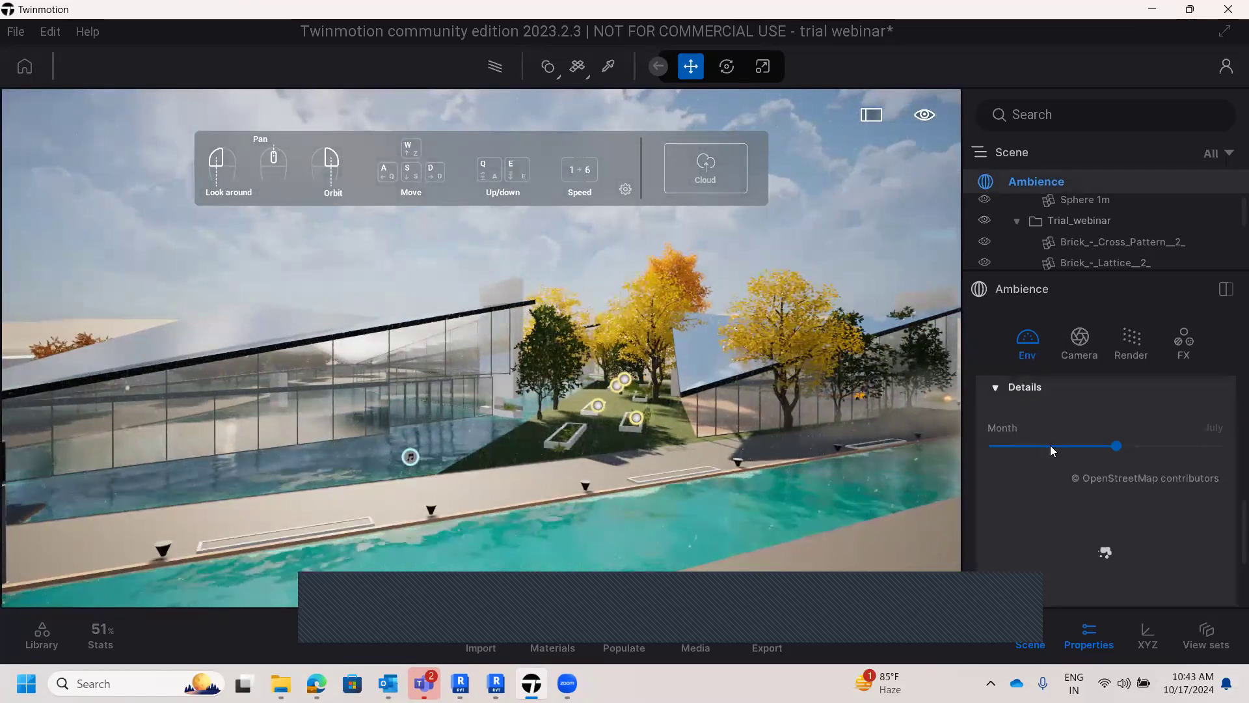
pyautogui.scroll(-3, 1080, 446)
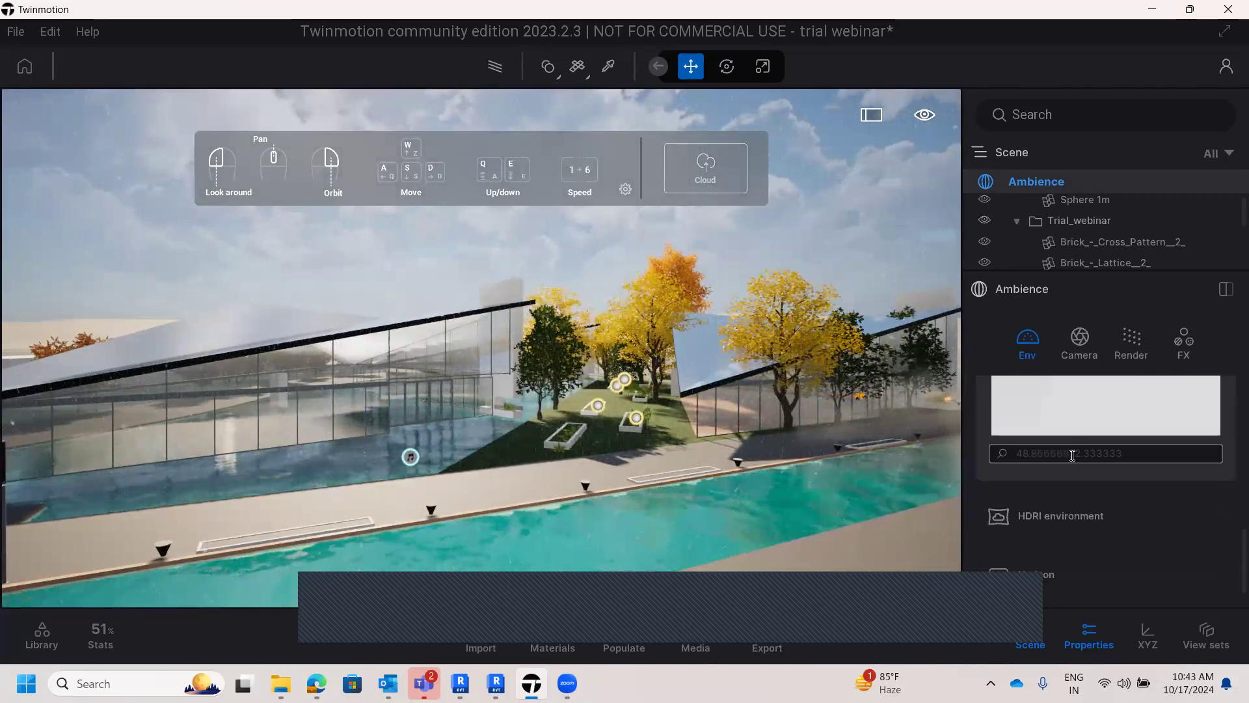
pyautogui.scroll(2, 1069, 457)
pyautogui.scroll(1, 1057, 452)
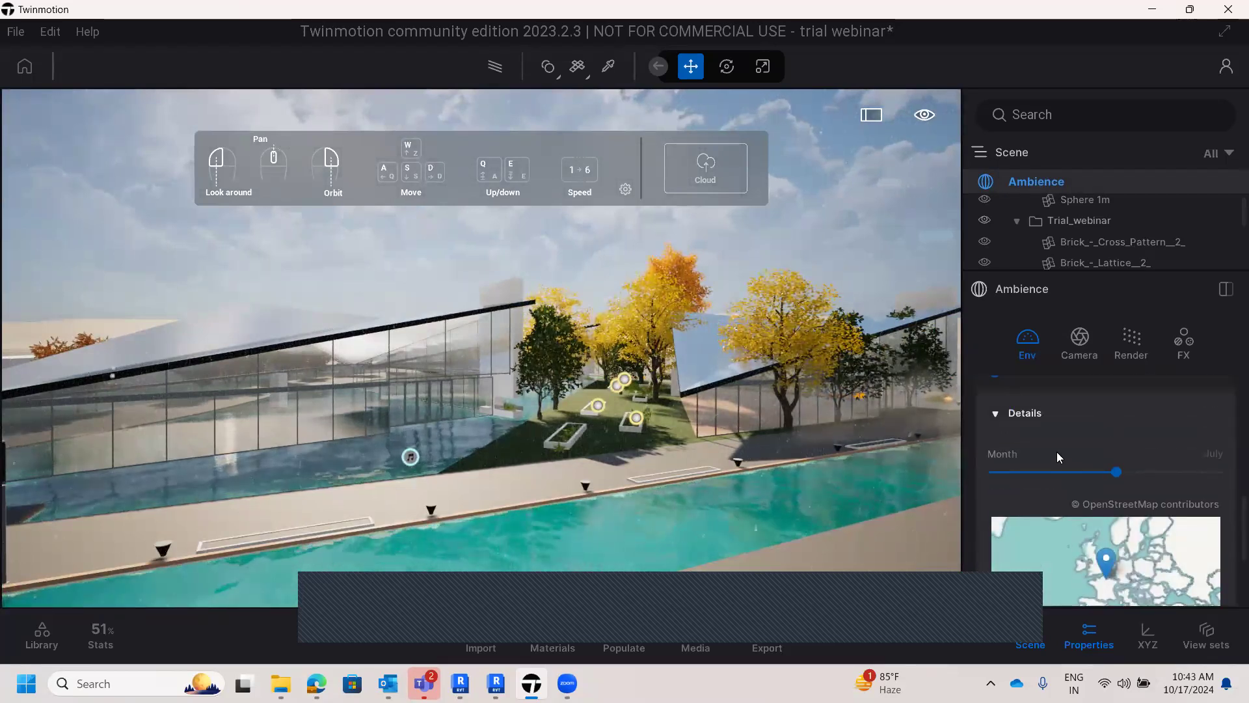
pyautogui.scroll(-2, 1147, 526)
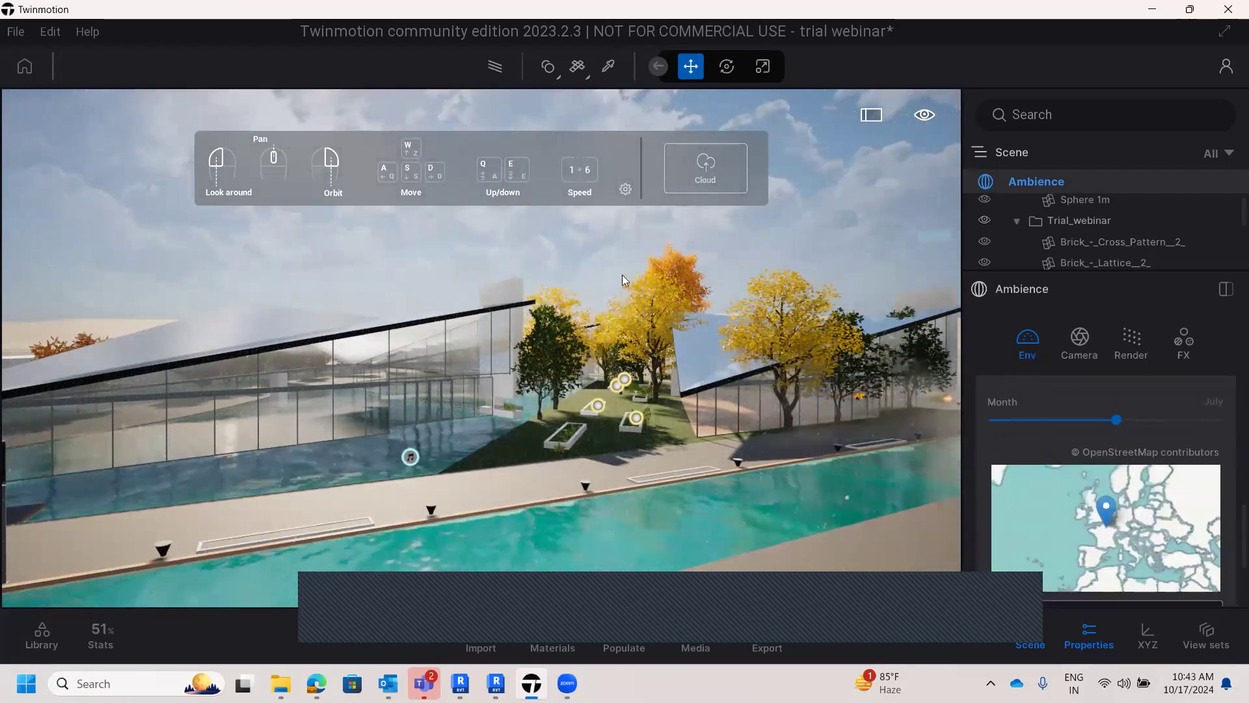
# - Pull the view back across the water until both buildings and the curved walkway are in frame
pyautogui.scroll(-5, 693, 384)
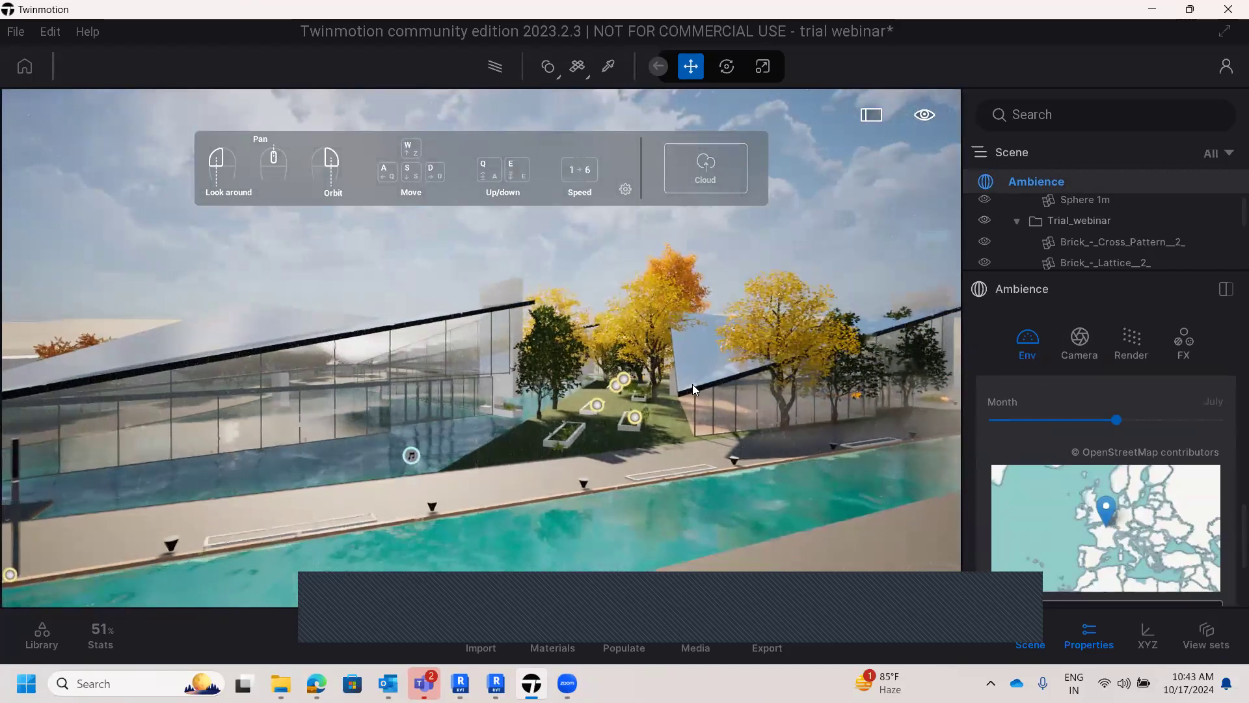
pyautogui.scroll(-3, 522, 346)
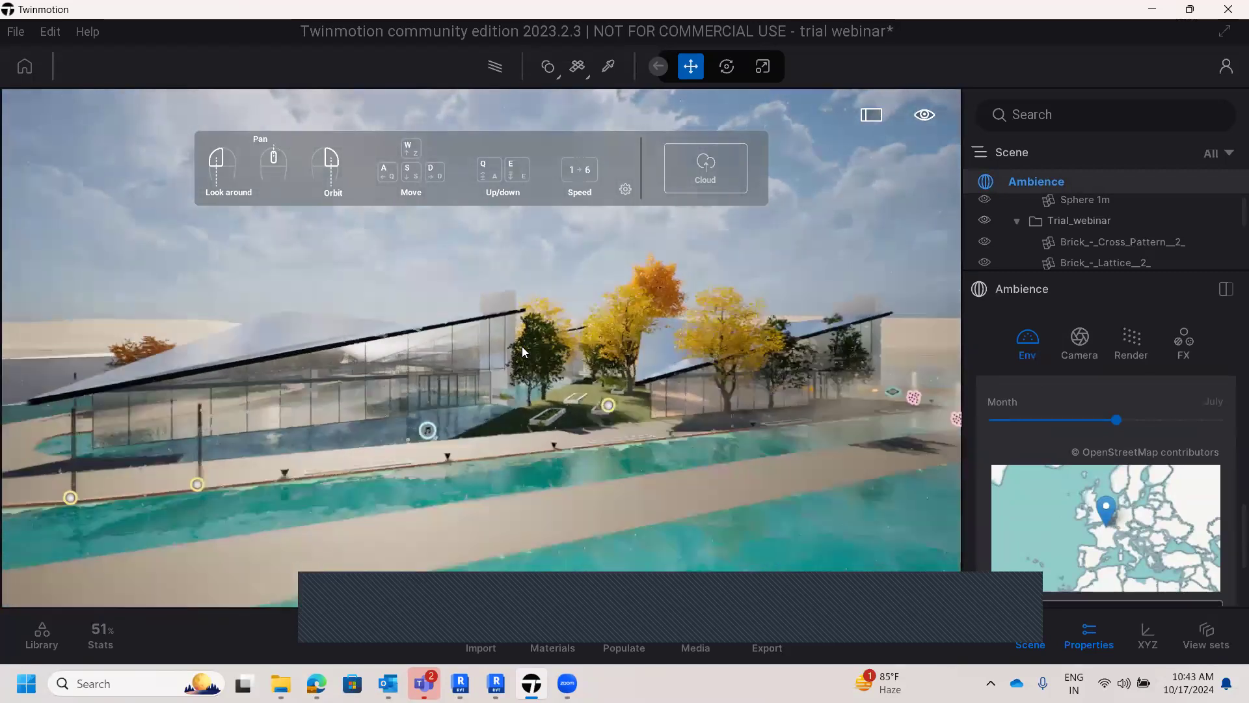
pyautogui.scroll(-1, 522, 350)
pyautogui.scroll(-1, 522, 353)
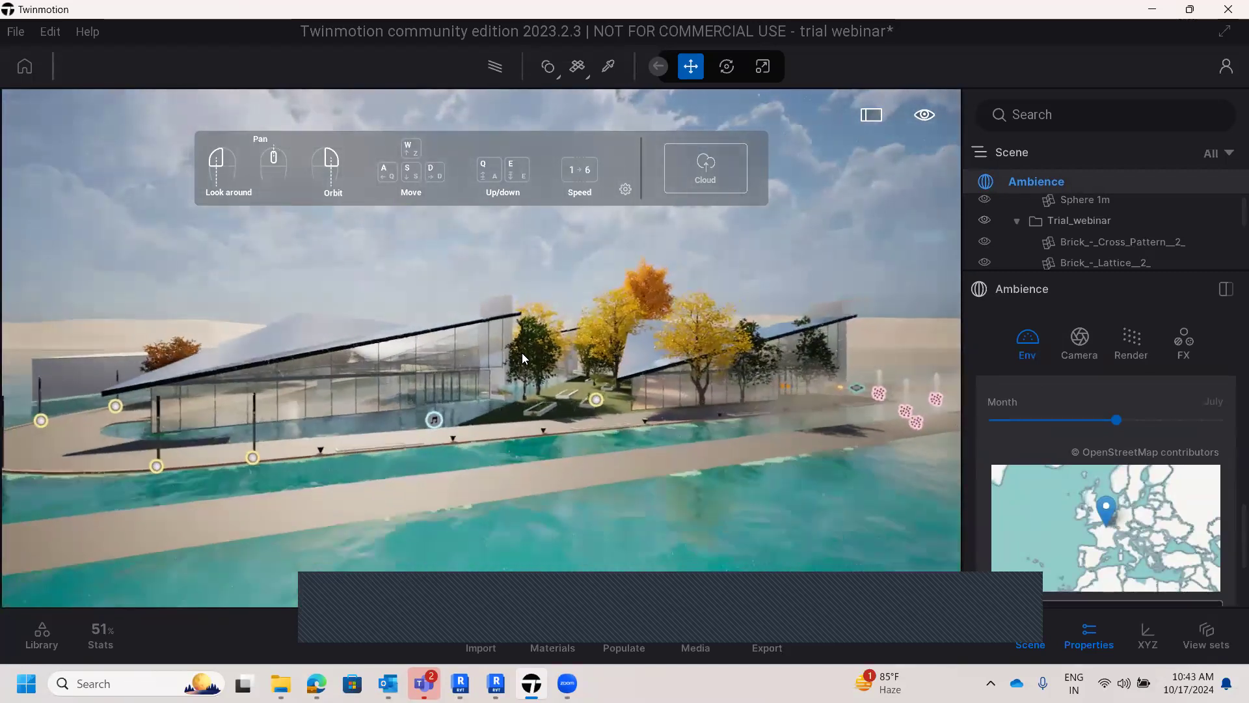
pyautogui.scroll(-1, 649, 384)
pyautogui.scroll(-1, 649, 384)
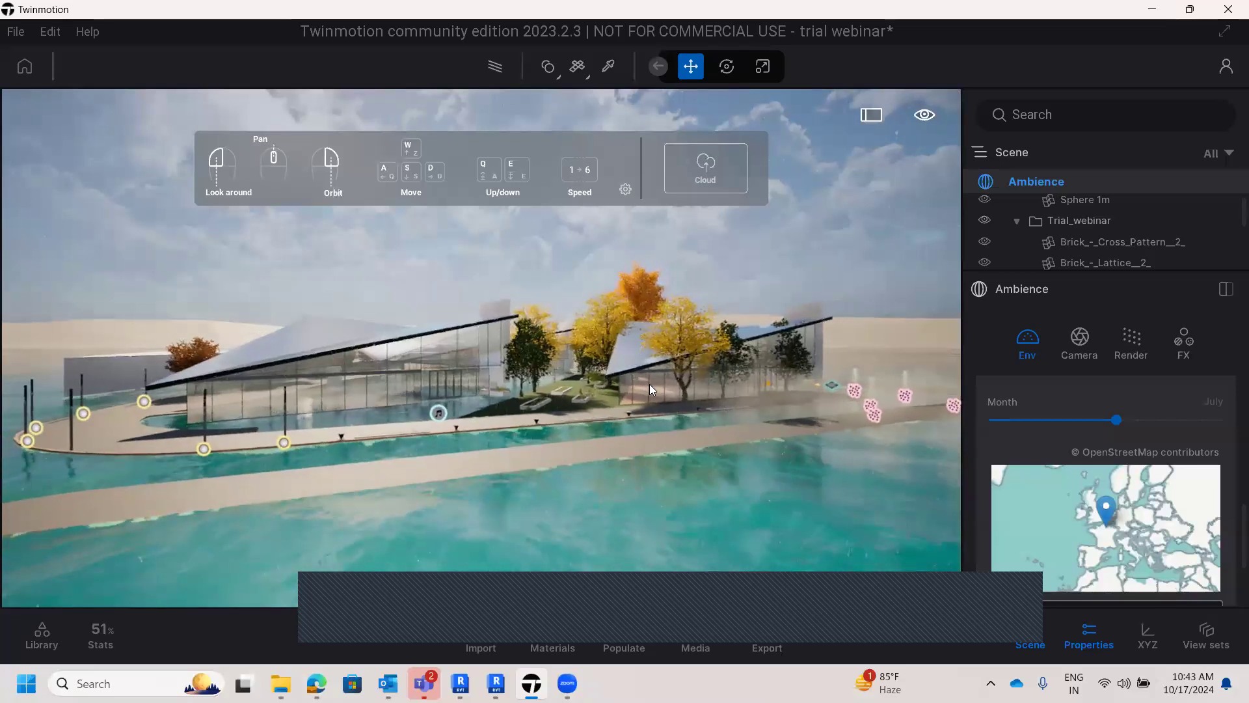
# - Open the Horizon settings of the Ambience environment
pyautogui.scroll(-2, 1093, 390)
pyautogui.scroll(-2, 1041, 554)
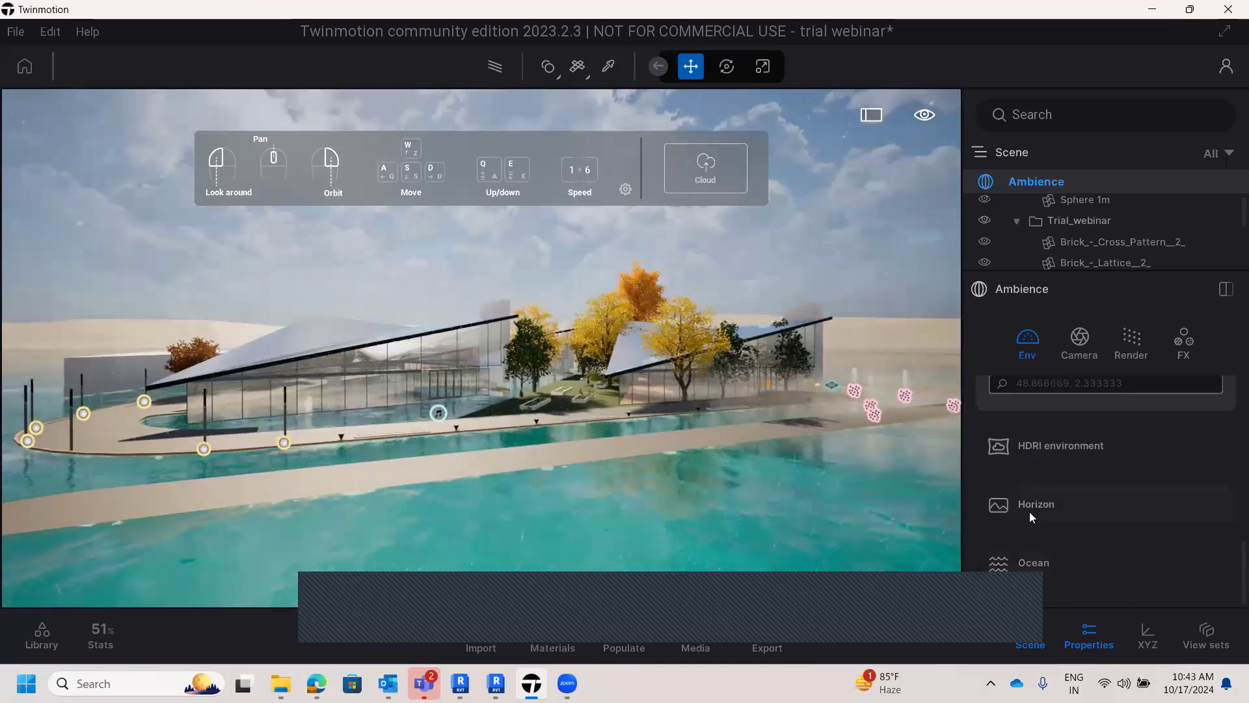
pyautogui.click(1030, 509)
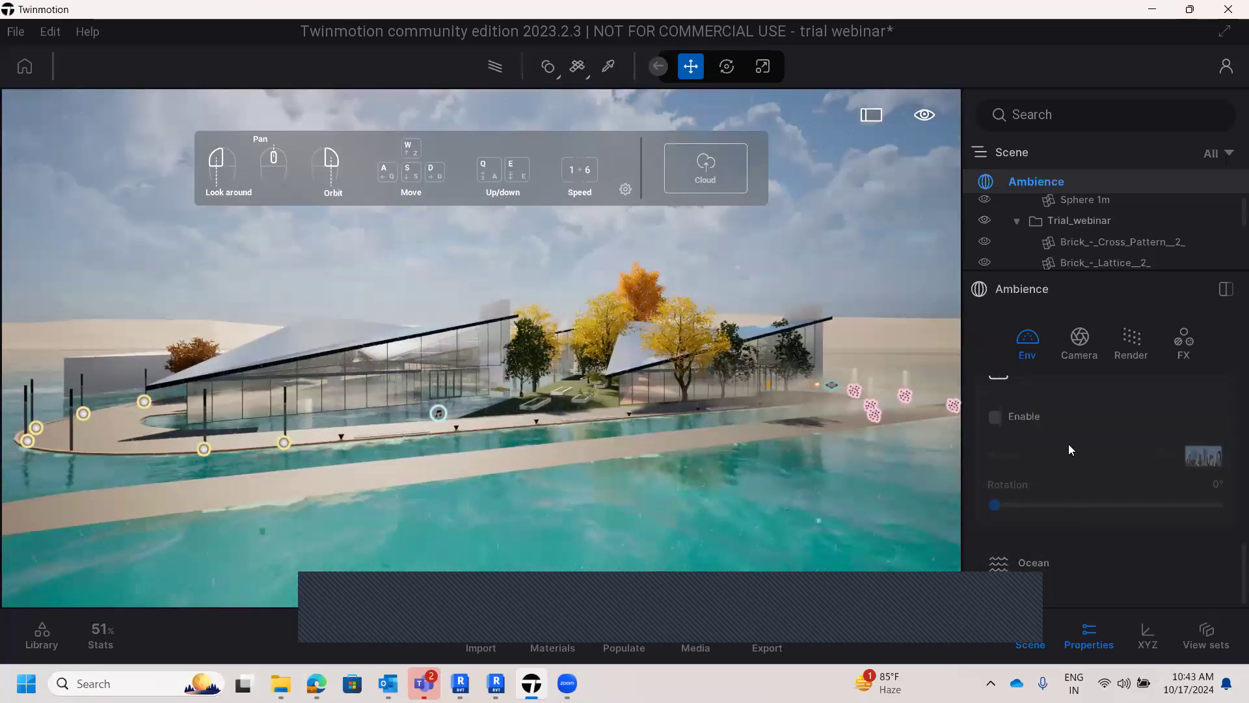
# - Change the Ambience weather to rainy and shift the season slightly from winter towards summer
pyautogui.scroll(5, 1068, 444)
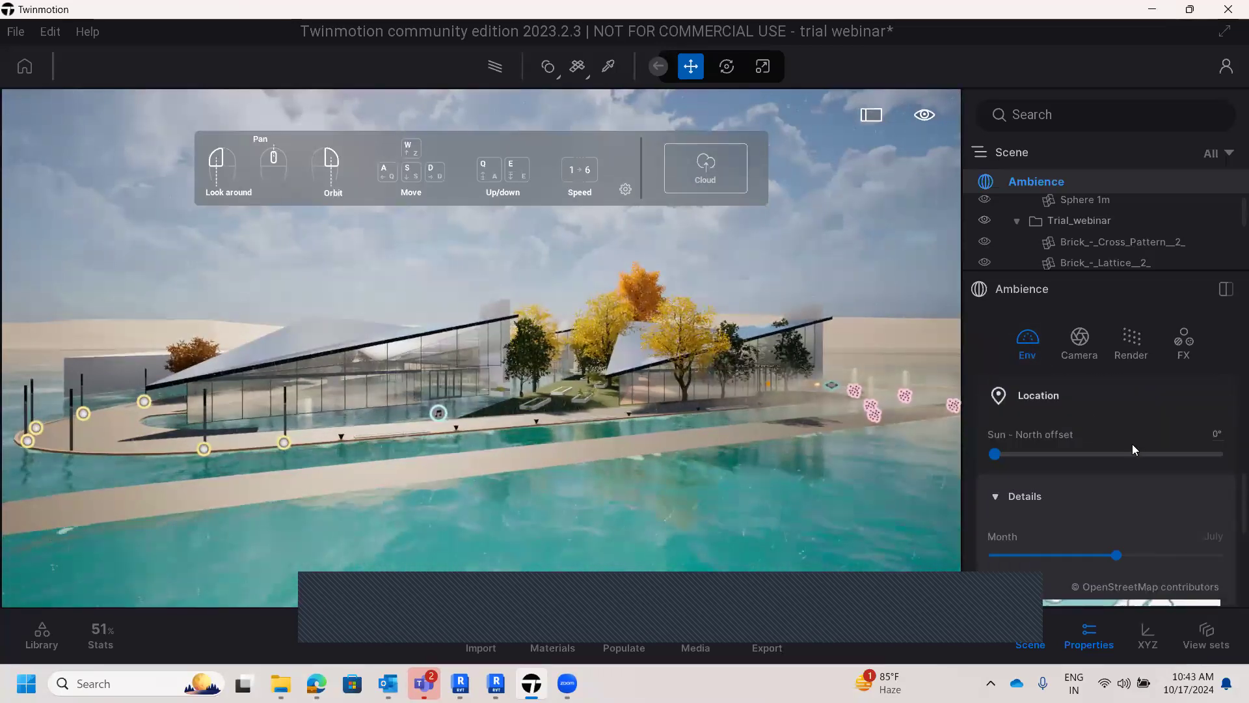
pyautogui.scroll(5, 1143, 445)
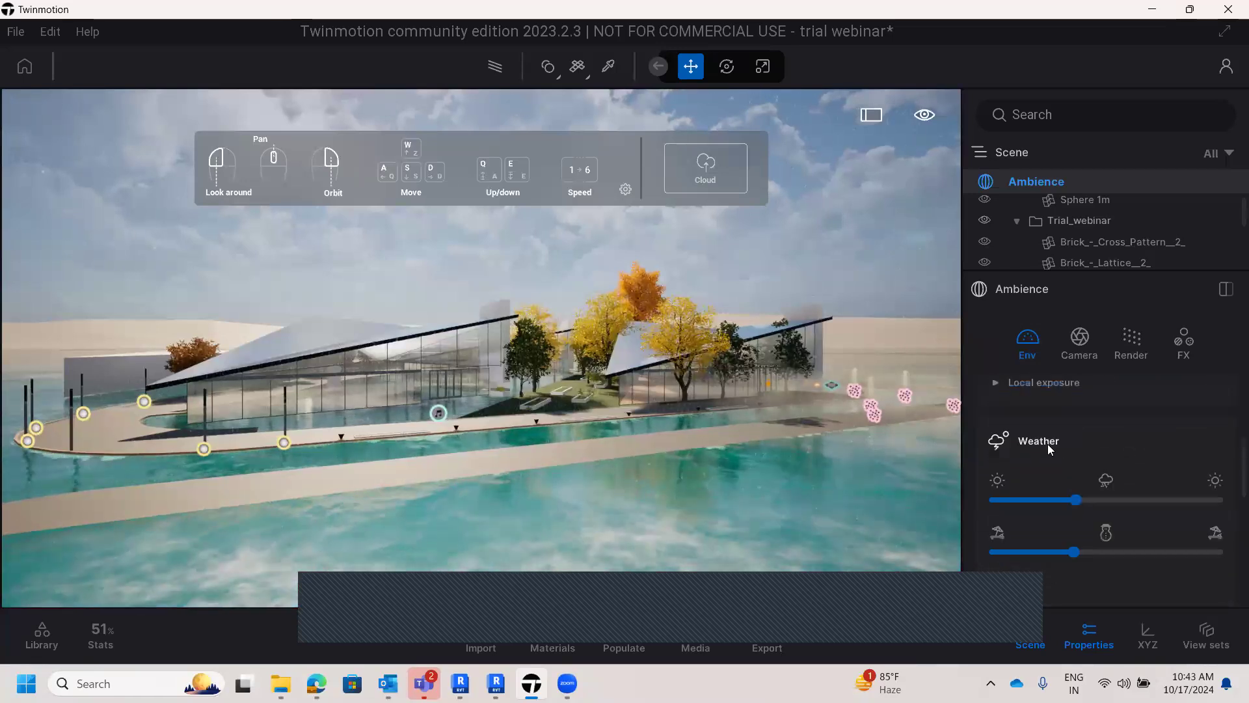
pyautogui.moveTo(1077, 501); pyautogui.dragTo(1113, 499)
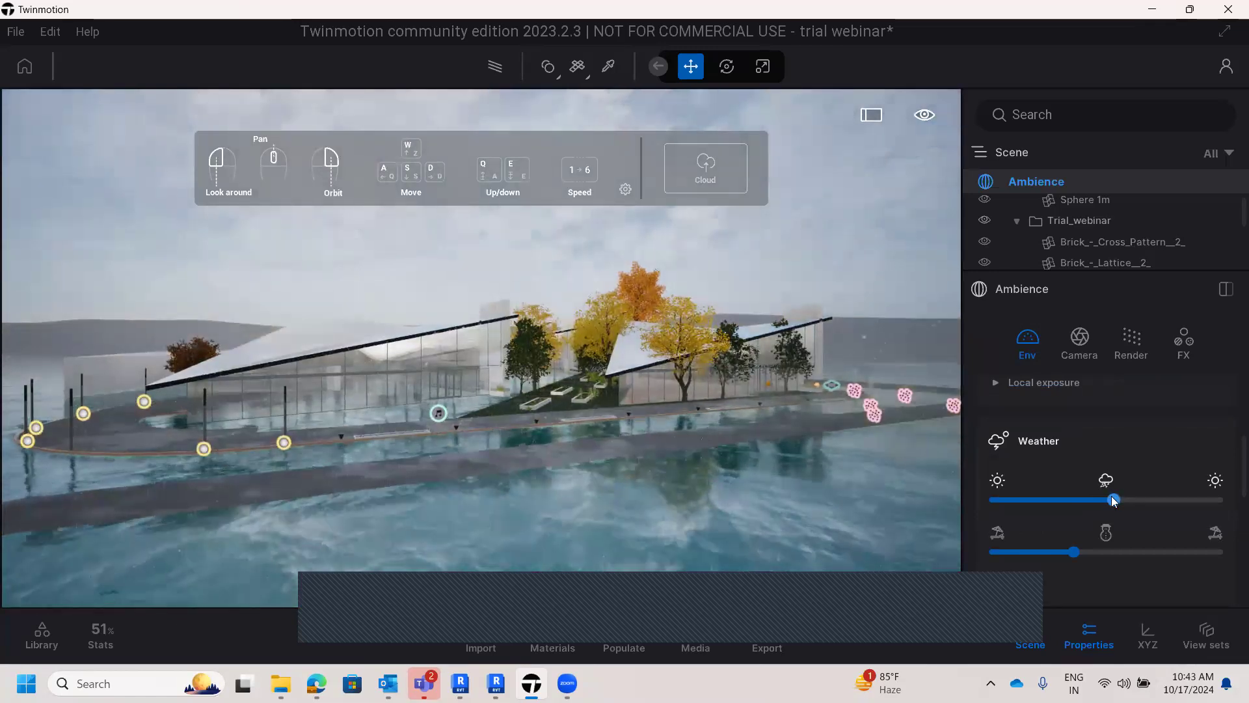
pyautogui.moveTo(1074, 551)
pyautogui.mouseDown()
pyautogui.moveTo(1041, 546)
pyautogui.moveTo(1091, 543)
pyautogui.moveTo(1059, 540)
pyautogui.moveTo(1071, 540)
pyautogui.mouseUp()
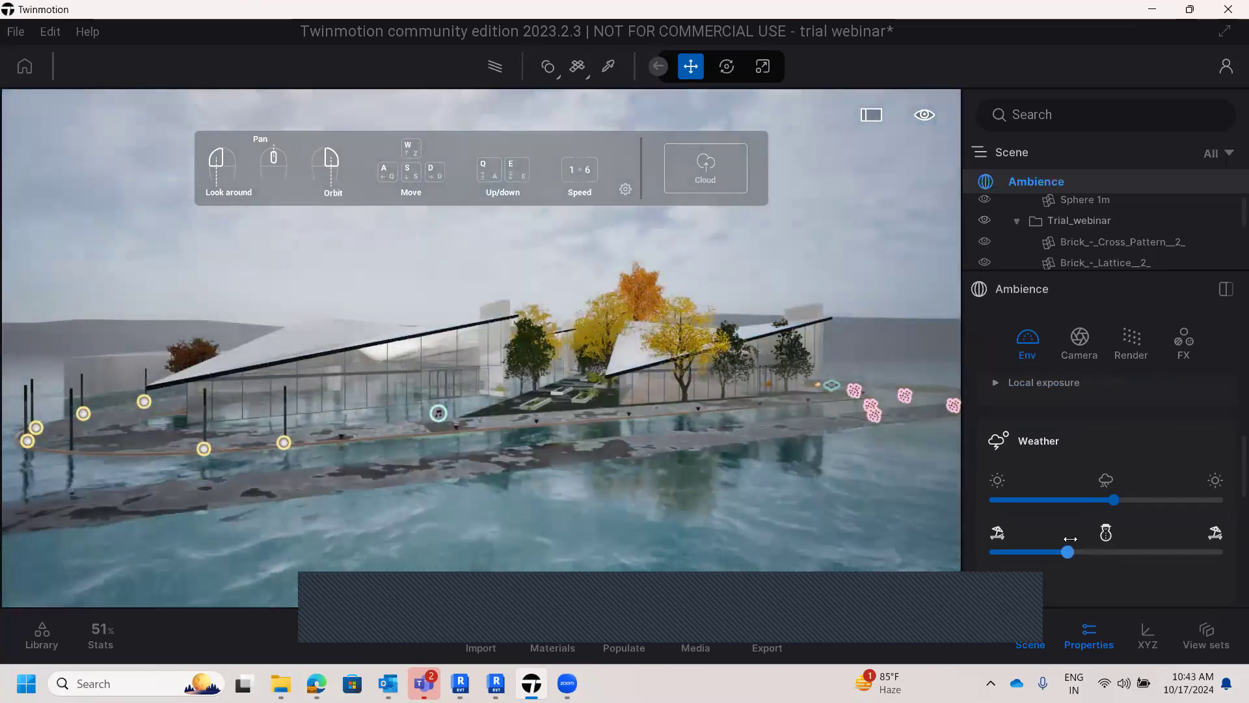
# - Examine the rain effect on the walkway, pool and garden up close and from along the water's edge
pyautogui.scroll(8, 569, 480)
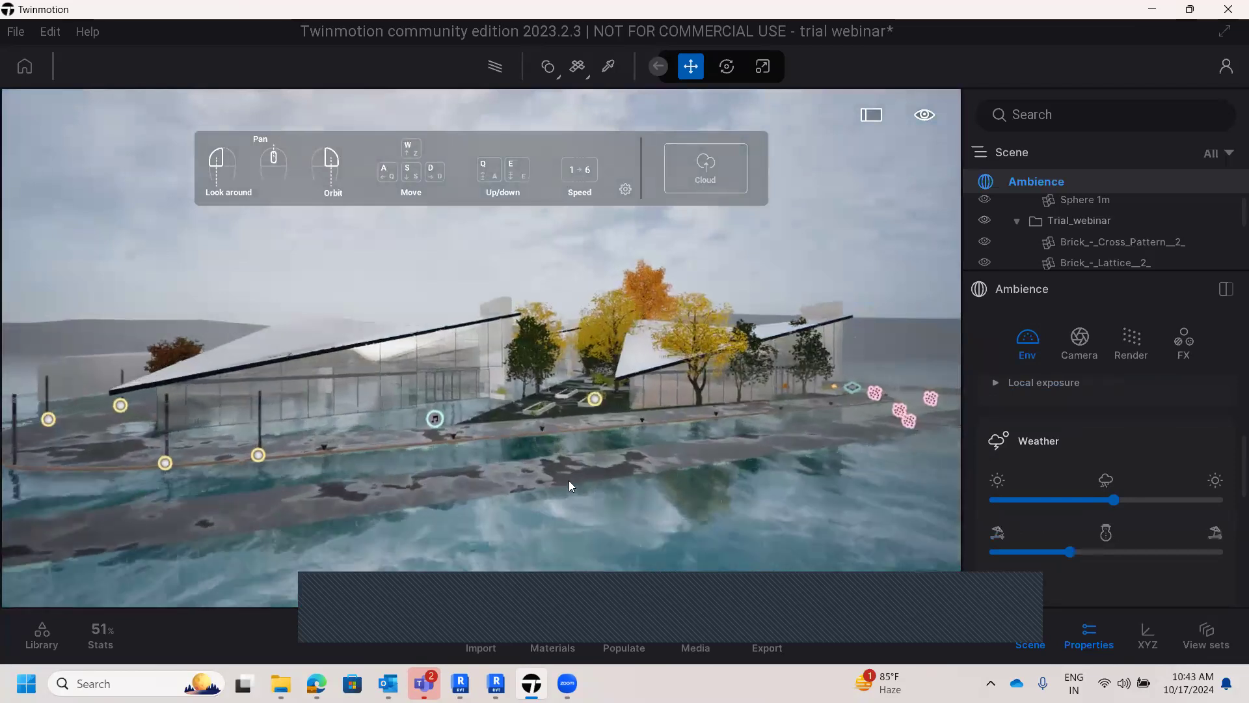
pyautogui.scroll(5, 565, 491)
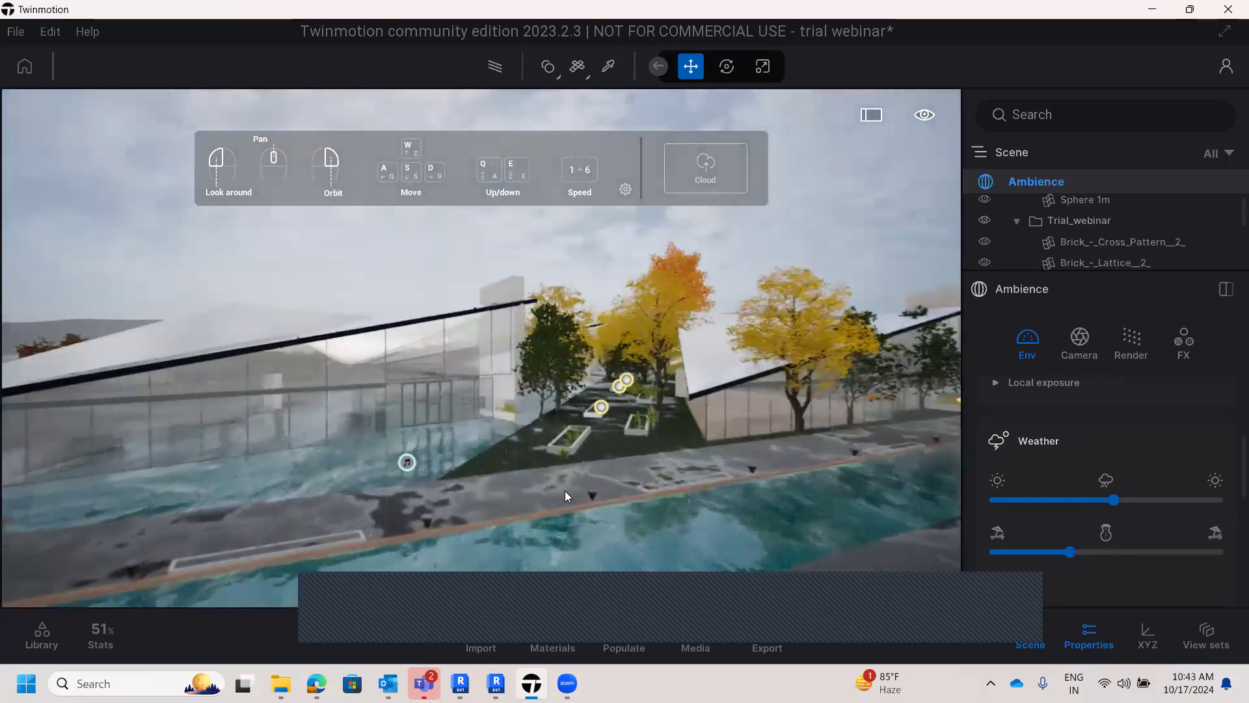
pyautogui.scroll(5, 462, 503)
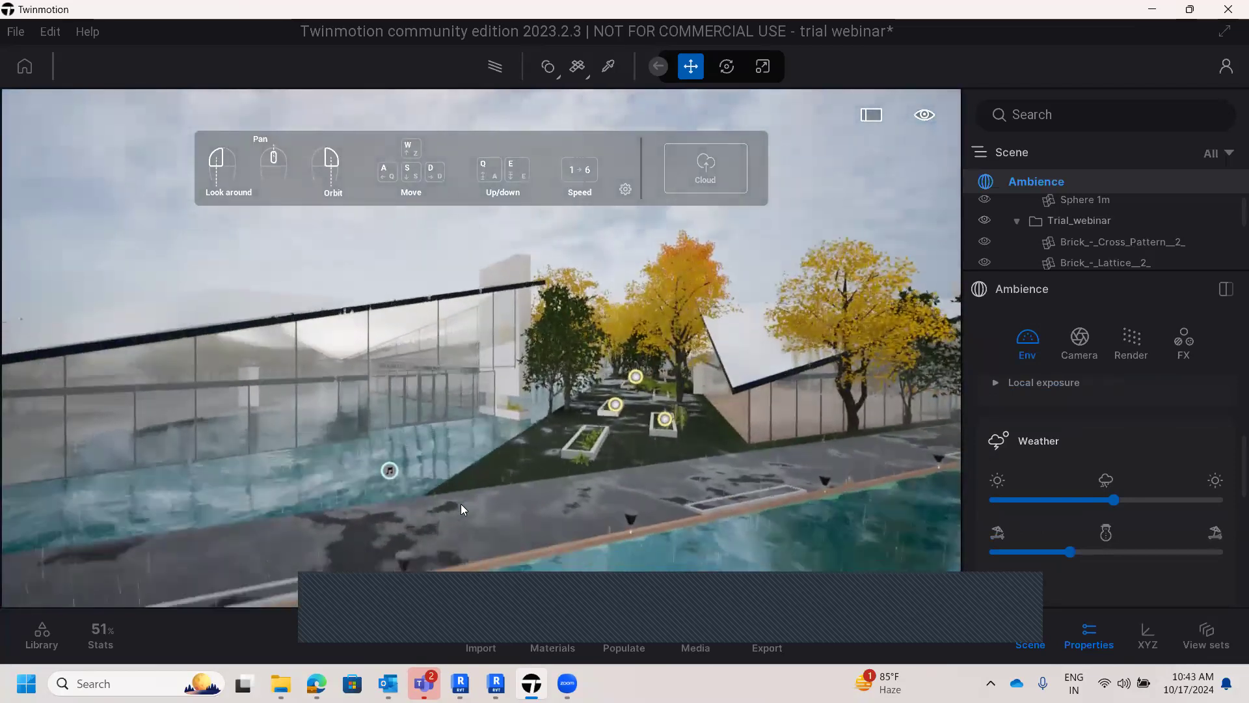
pyautogui.scroll(5, 616, 550)
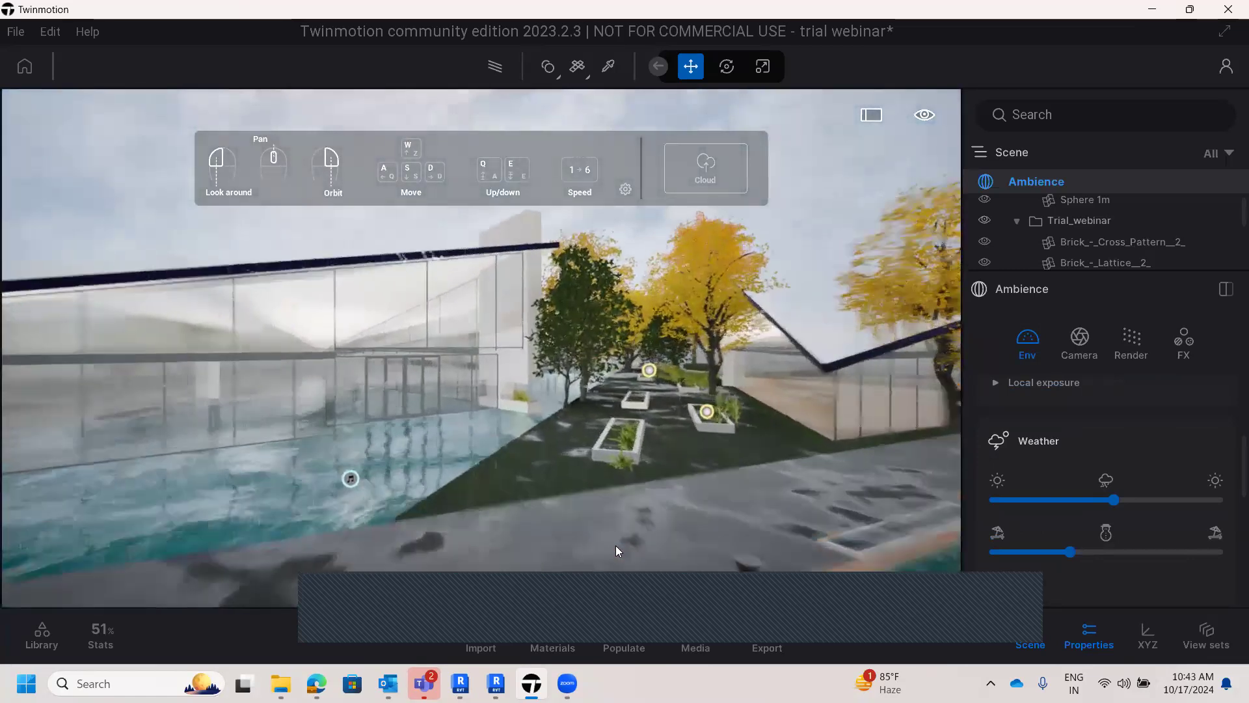
pyautogui.scroll(-5, 610, 540)
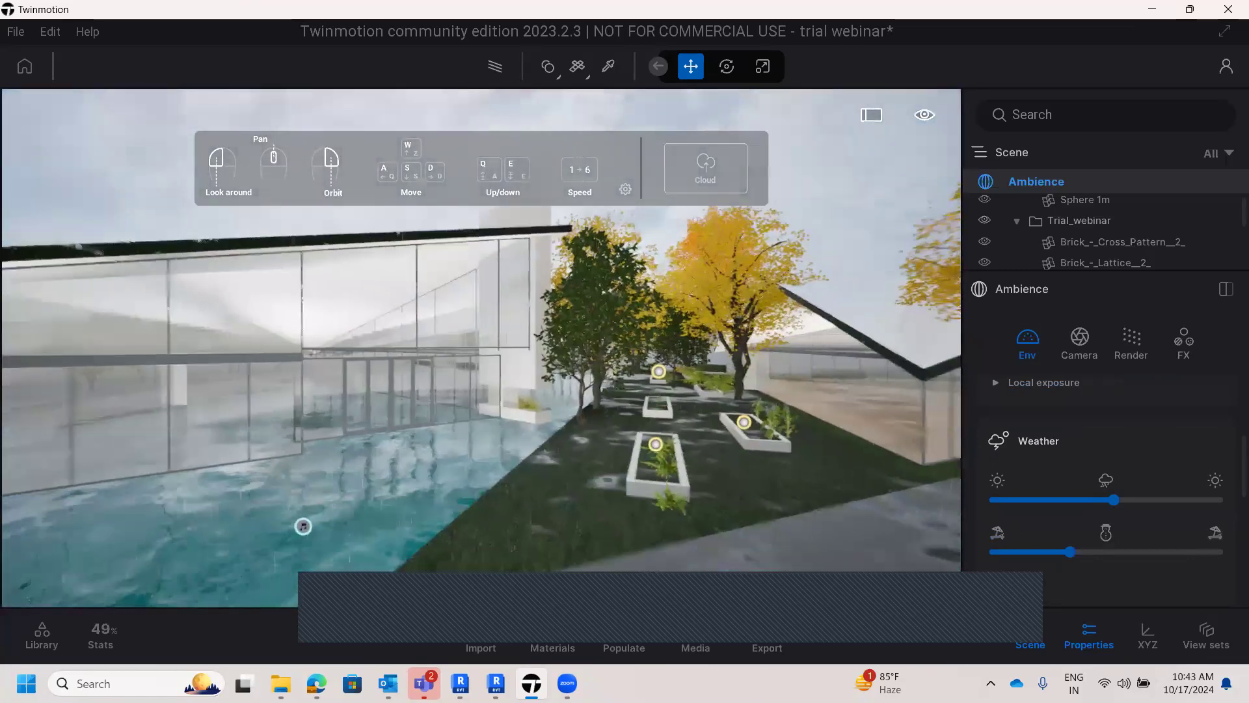
pyautogui.scroll(-3, 555, 500)
pyautogui.moveTo(554, 500); pyautogui.dragTo(552, 496, button='right')
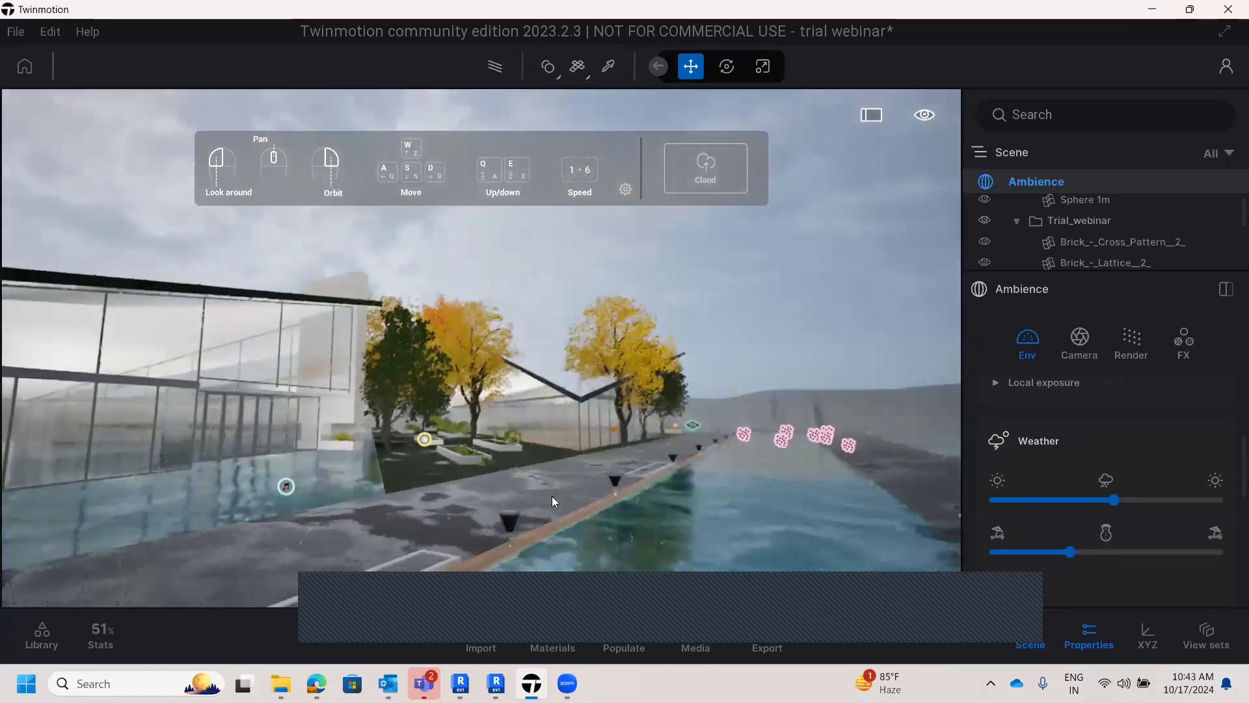
# - Examine the rainy scene from the walkway, from above the curved deck and from far across the water
pyautogui.scroll(-3, 550, 496)
pyautogui.press('a')
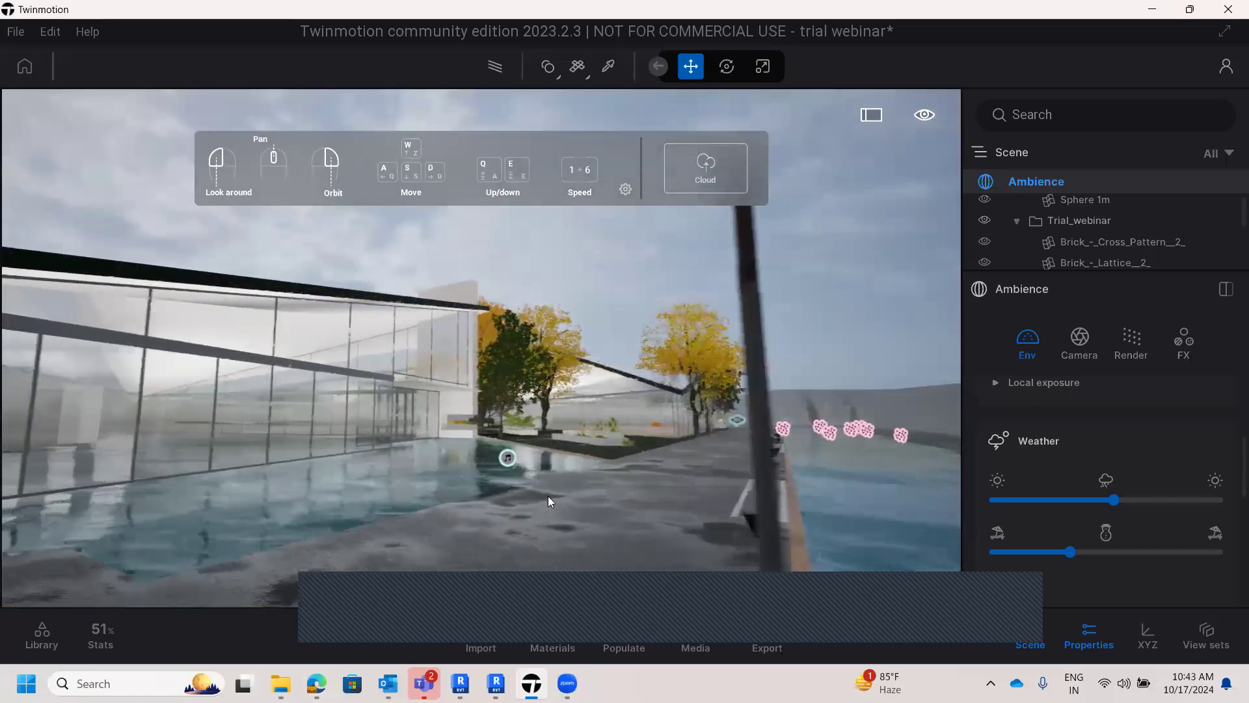
pyautogui.moveTo(548, 495); pyautogui.dragTo(555, 492, button='right')
pyautogui.scroll(-5, 557, 491)
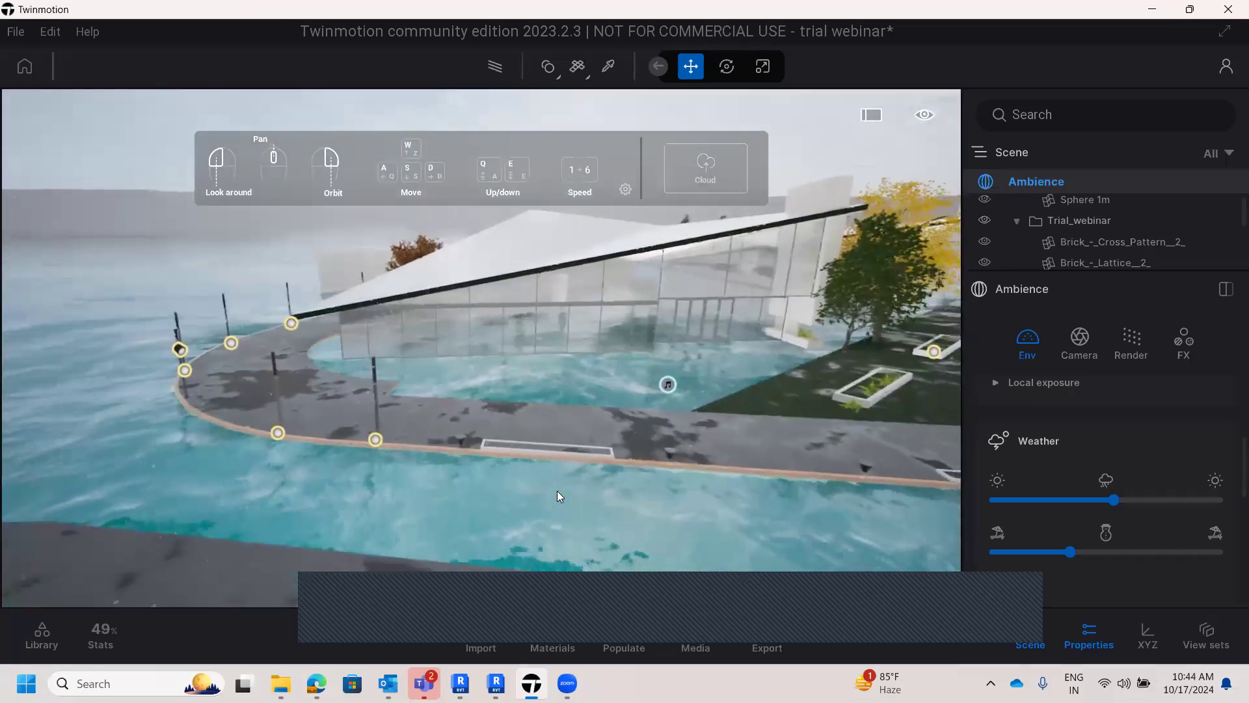
pyautogui.scroll(-3, 557, 490)
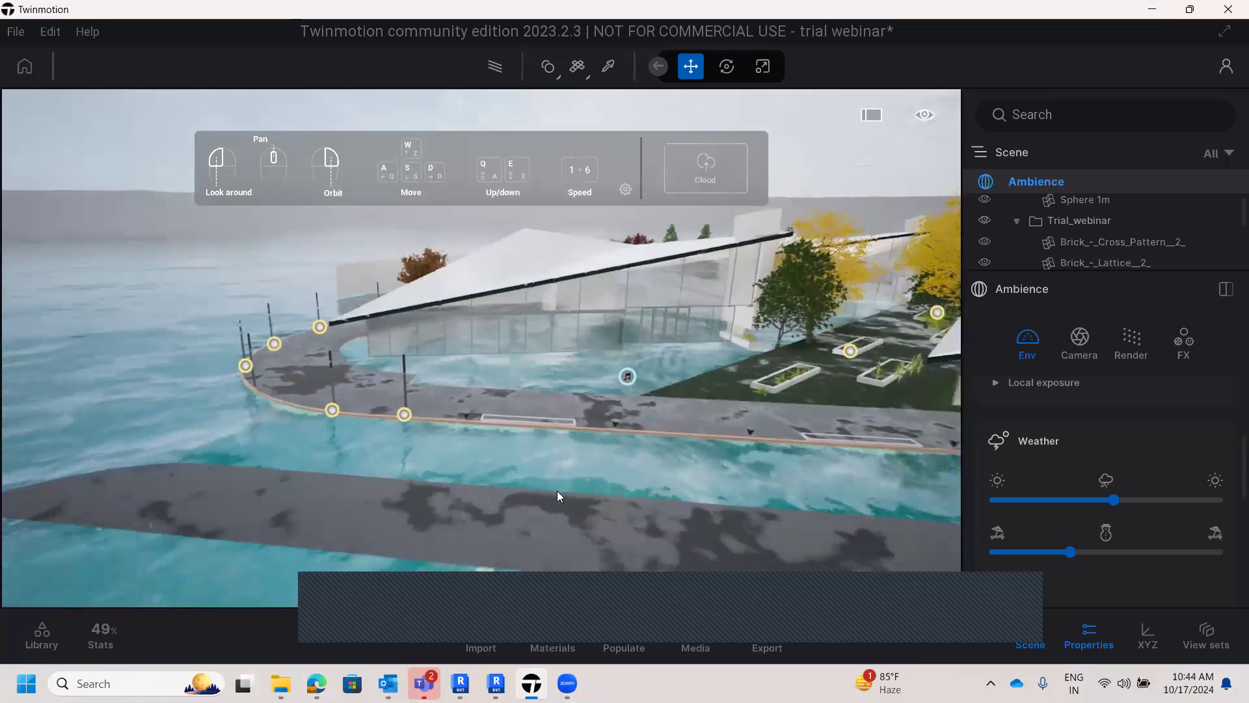
pyautogui.scroll(4, 557, 490)
pyautogui.scroll(7, 557, 489)
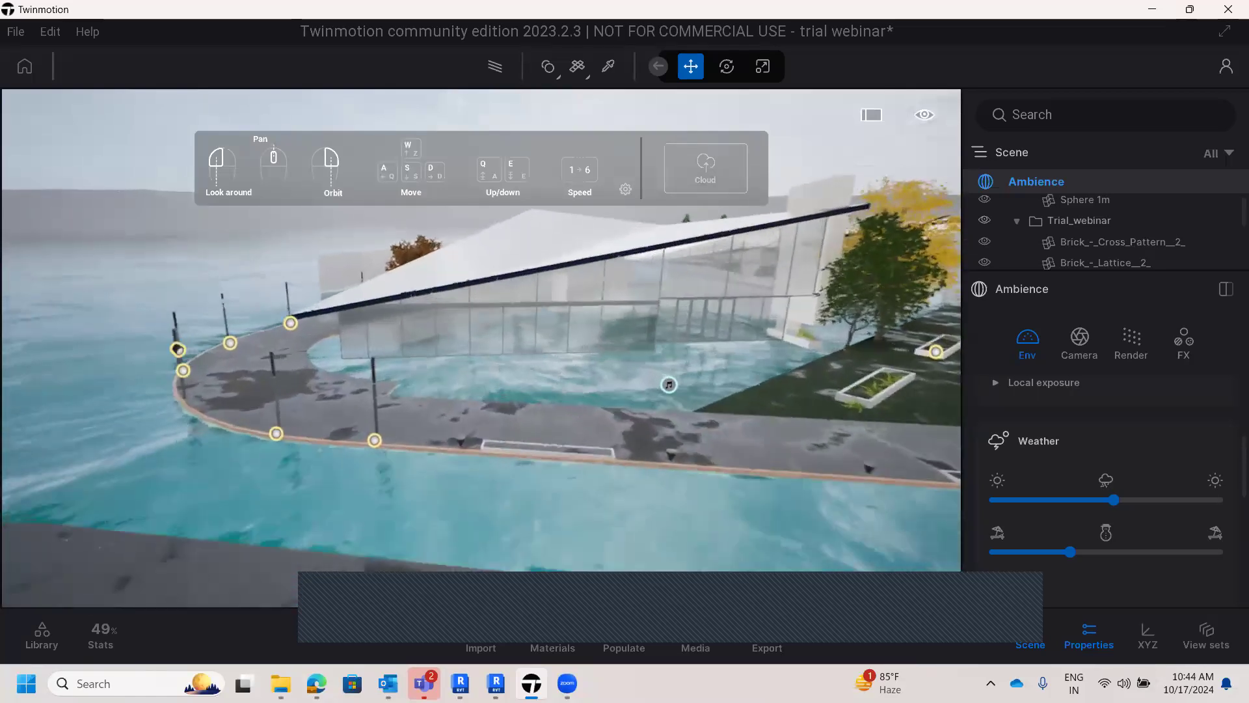
pyautogui.scroll(3, 557, 489)
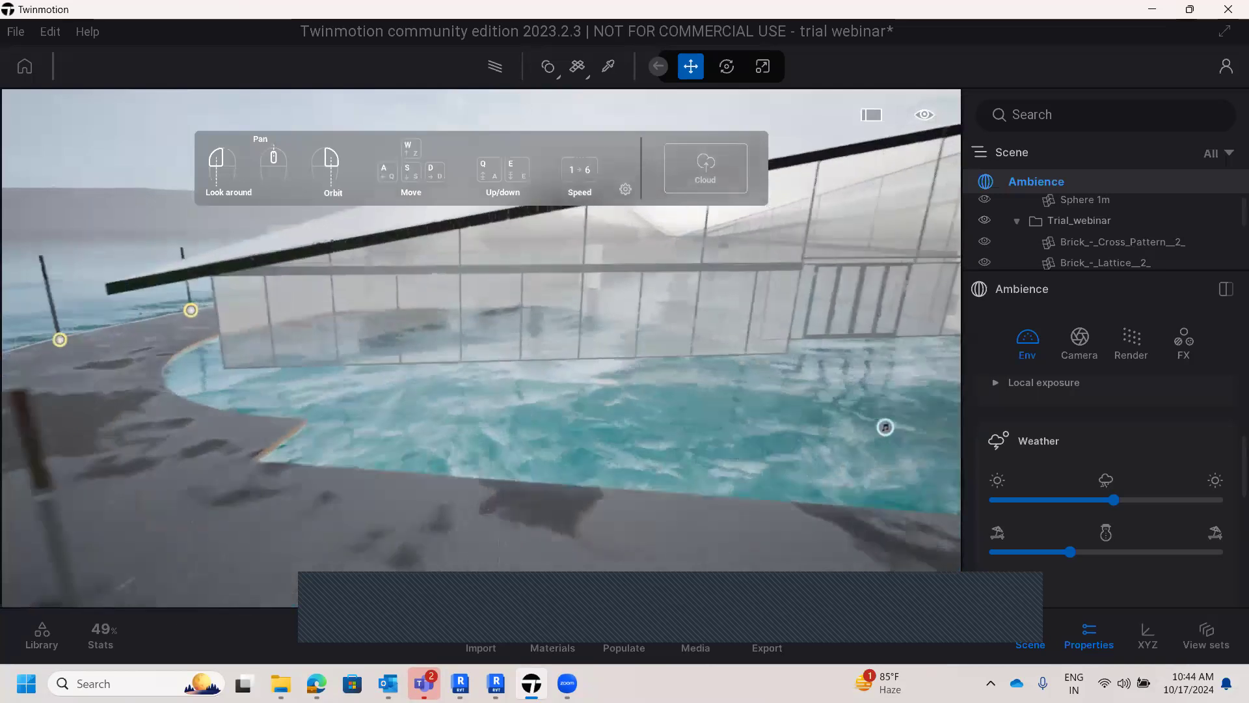
pyautogui.moveTo(557, 489); pyautogui.dragTo(755, 487, button='right')
pyautogui.moveTo(557, 484); pyautogui.dragTo(558, 481, button='right')
pyautogui.scroll(-5, 617, 392)
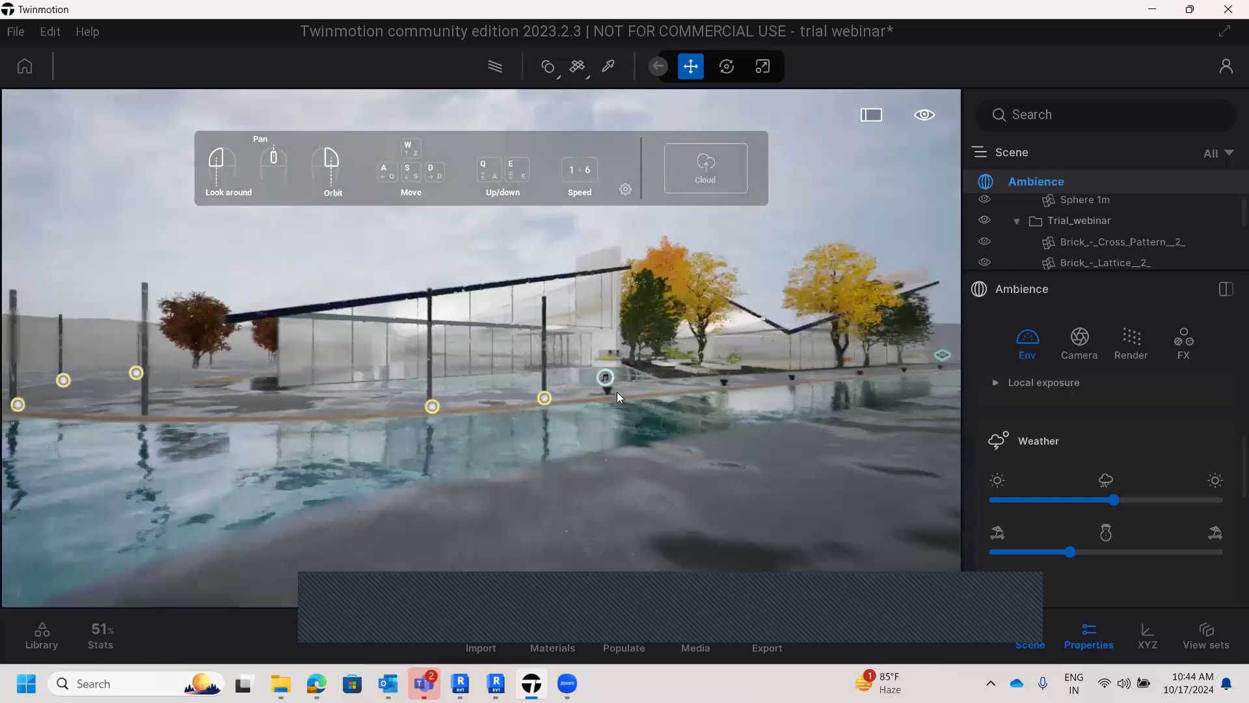
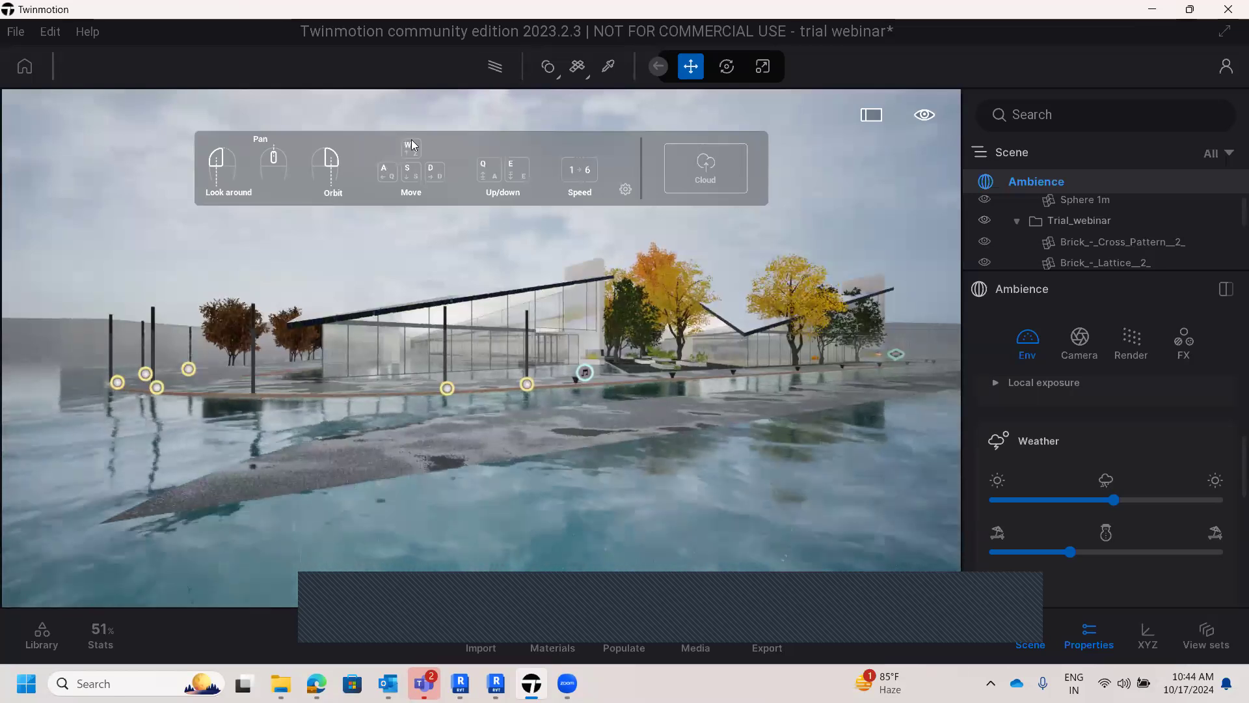
pyautogui.scroll(-4, 460, 415)
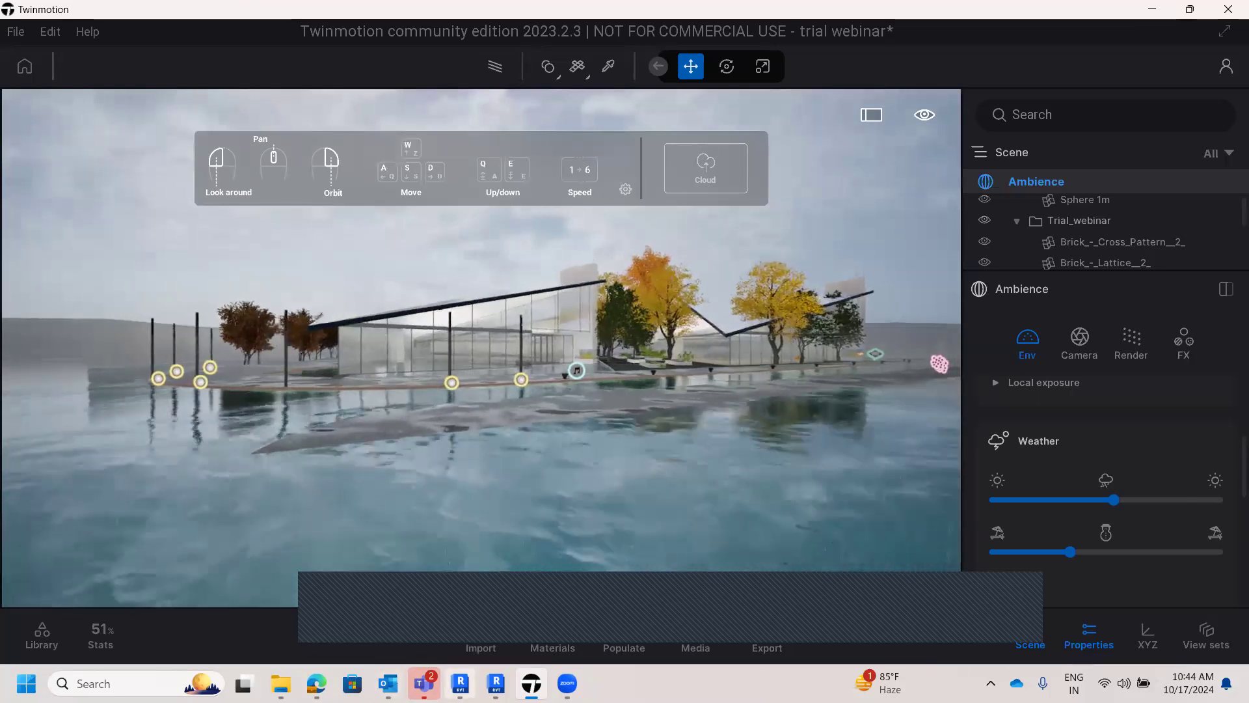
# - Switch to the Revit sample project, open its online rendering gallery, and return to the already loaded copy_rac_basic_sample_project.rvt rendering
pyautogui.moveTo(495, 684)
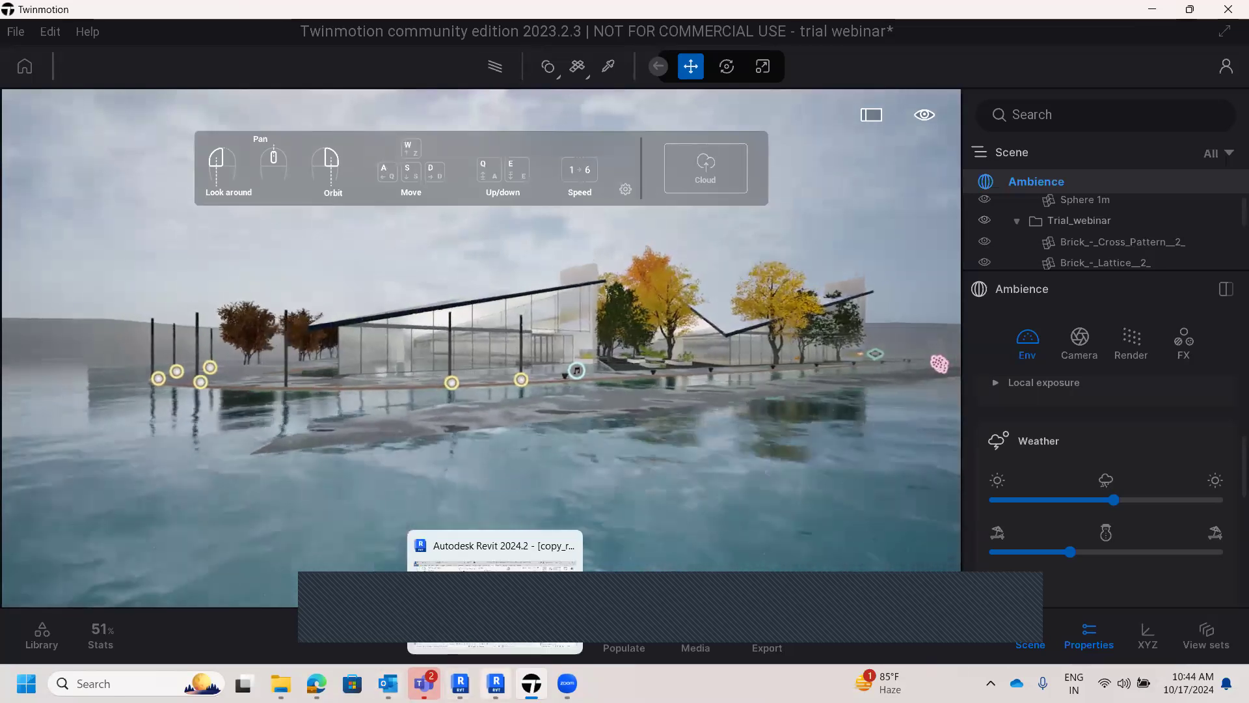
pyautogui.click(493, 611)
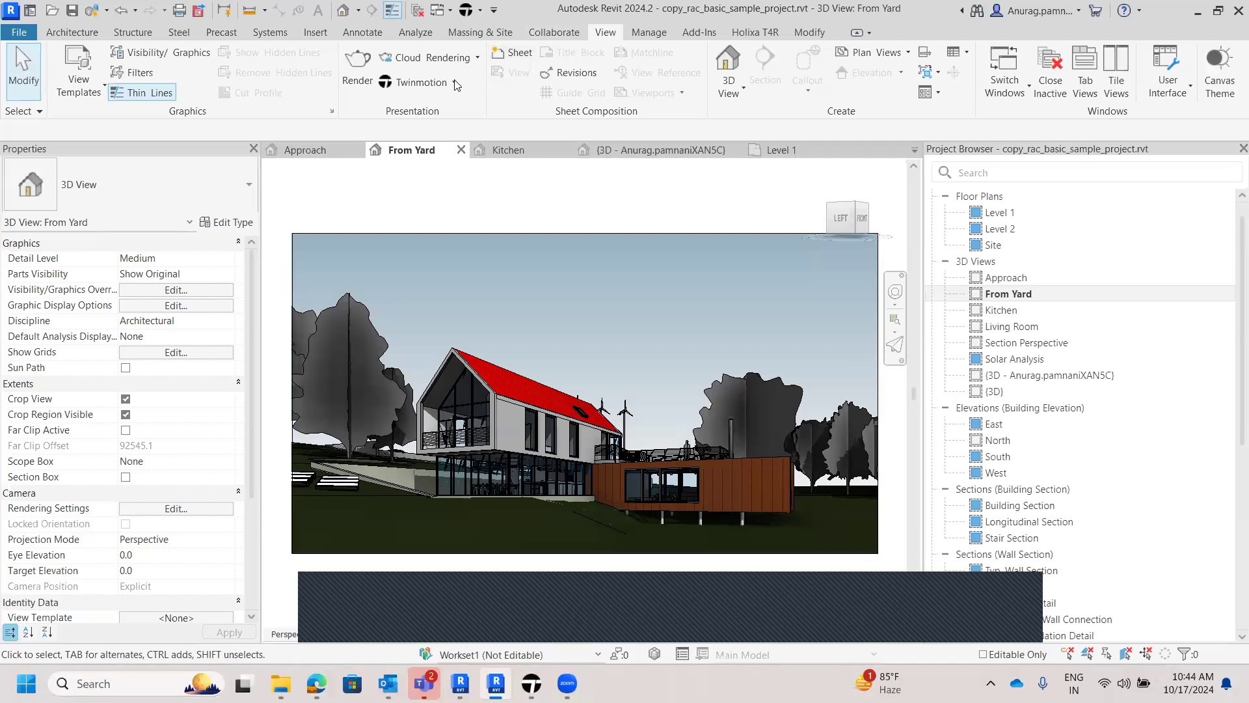
pyautogui.click(459, 60)
pyautogui.click(426, 120)
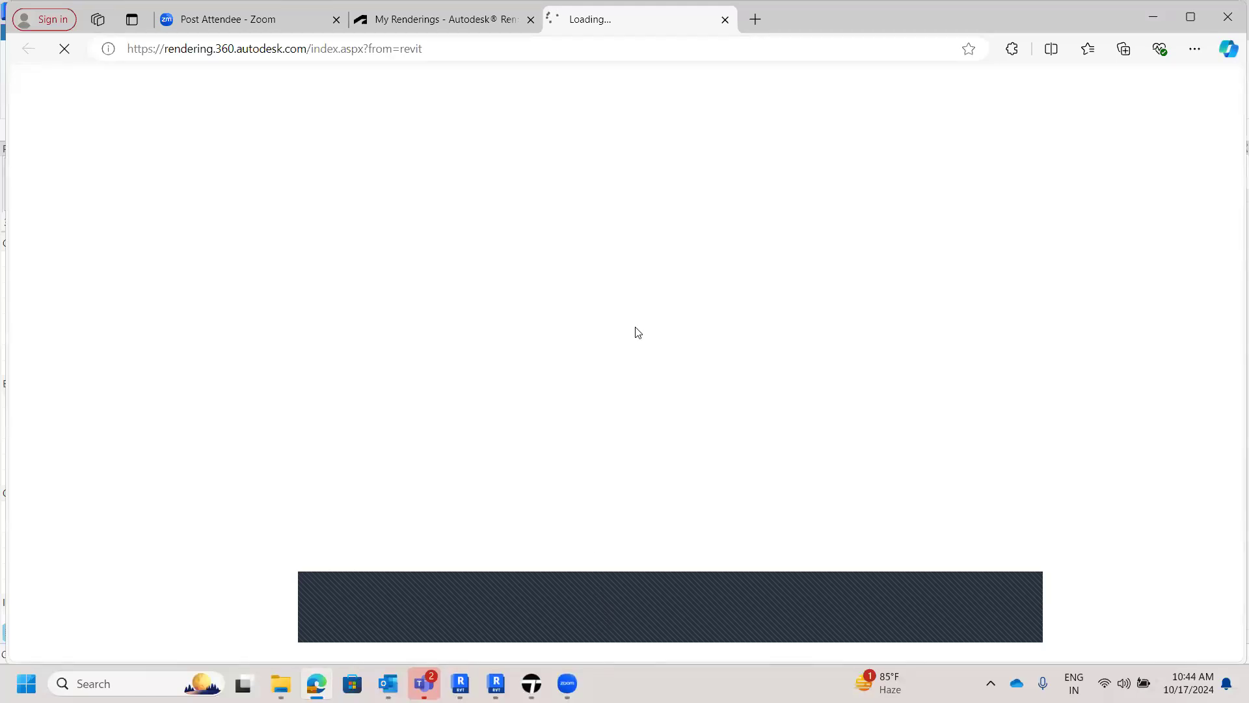
pyautogui.click(447, 20)
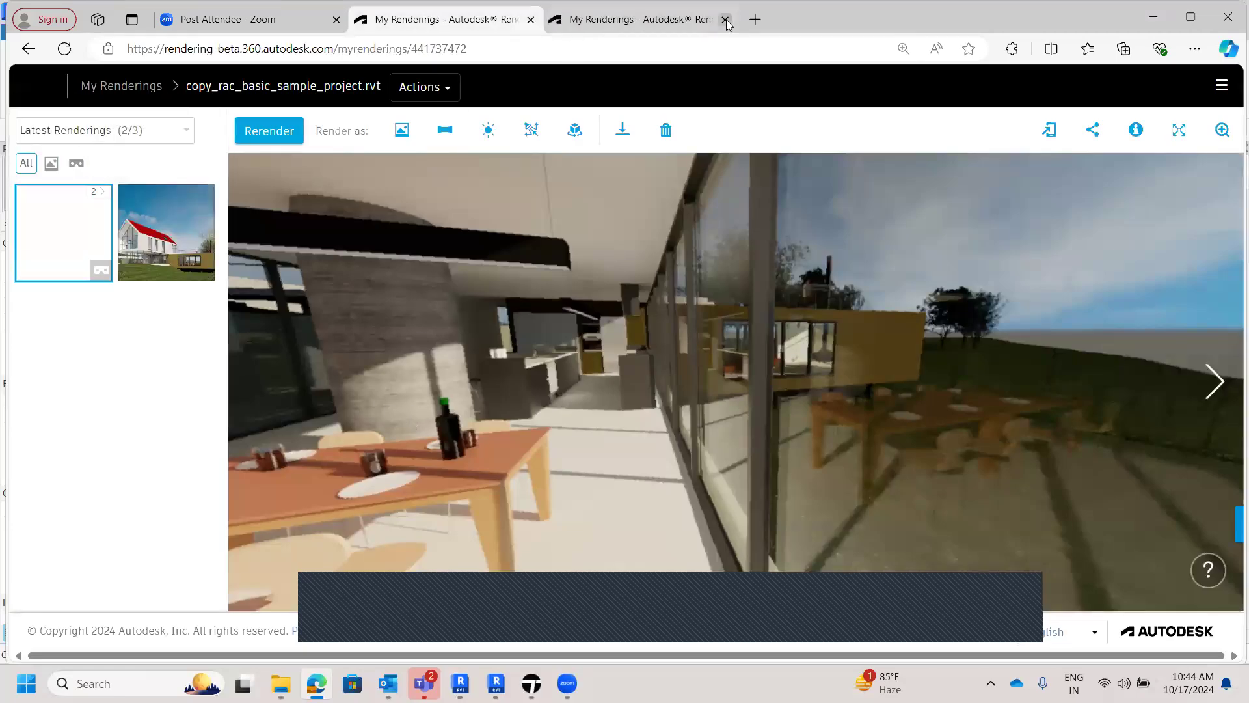
# - Look around the rendered interior panorama, from the kitchen and dining table out to the terrace and back
pyautogui.moveTo(99, 239)
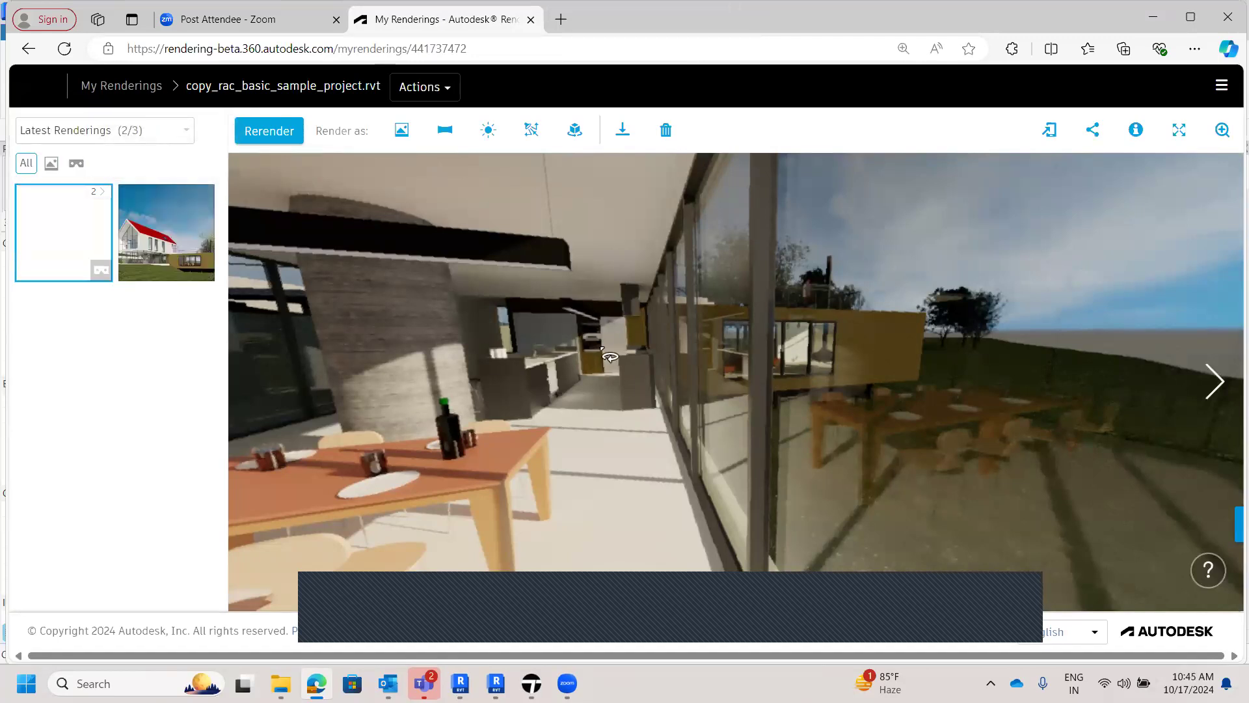
pyautogui.moveTo(544, 417); pyautogui.dragTo(1062, 432)
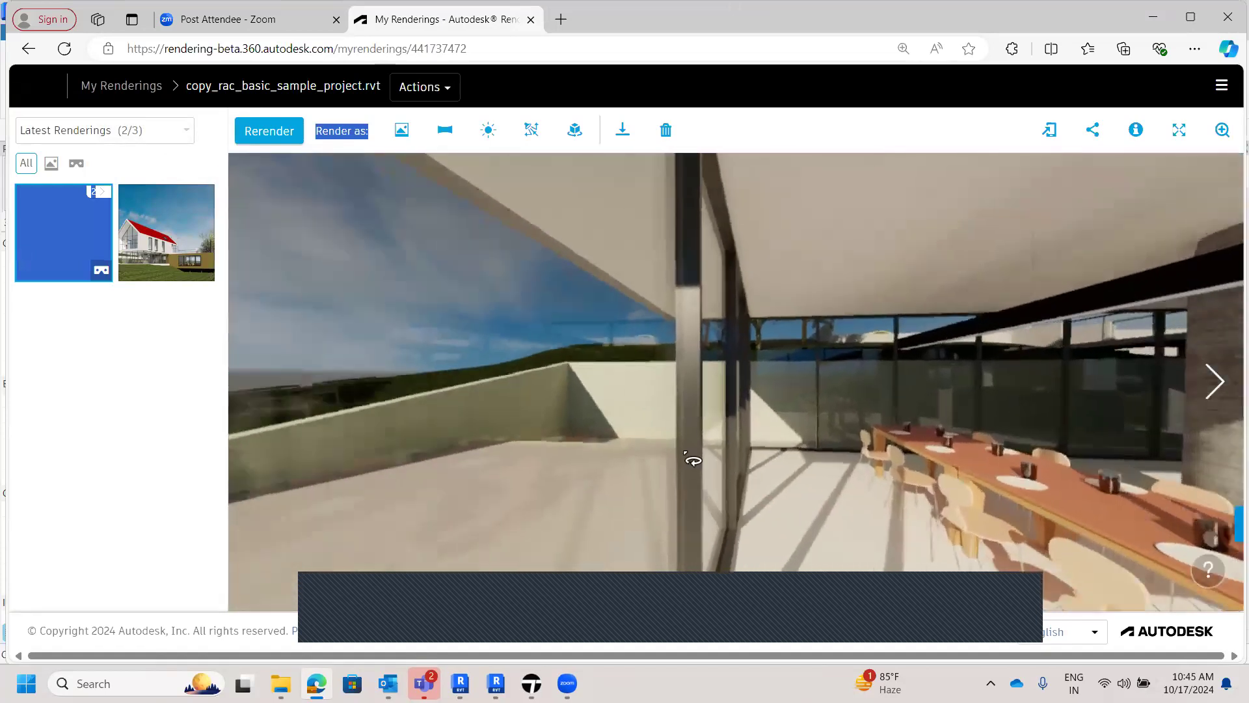
pyautogui.moveTo(693, 460); pyautogui.dragTo(804, 360)
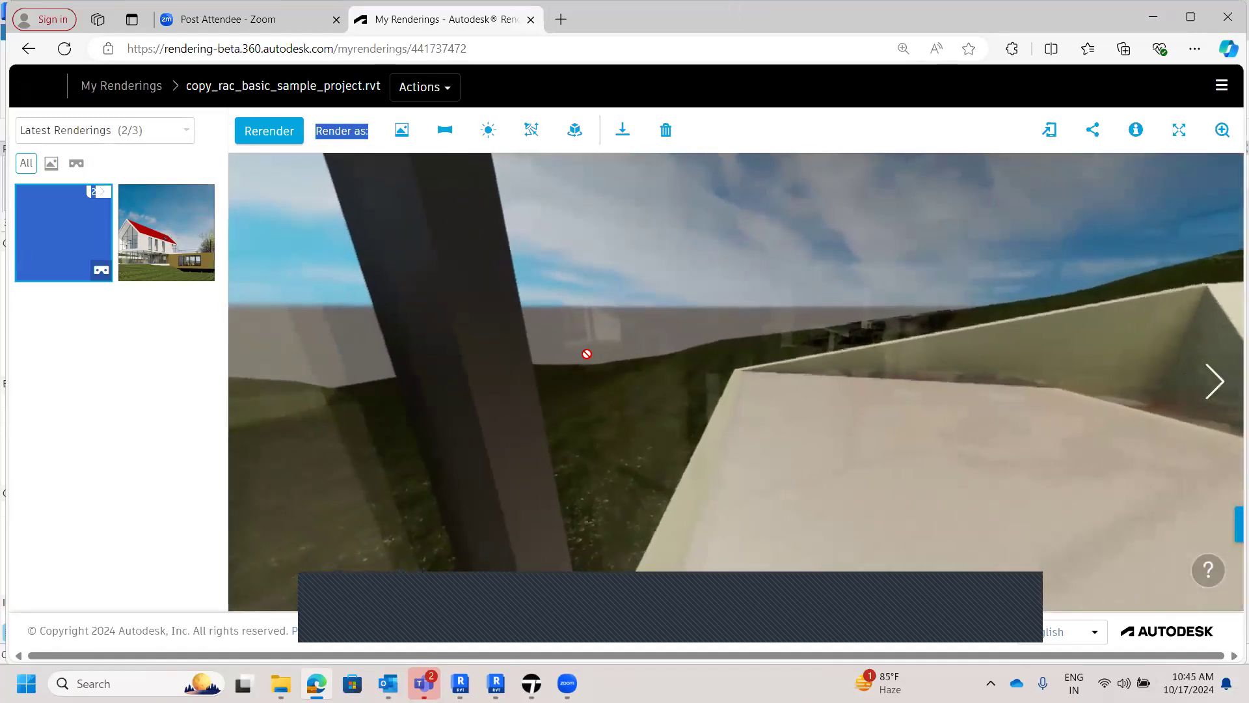
pyautogui.moveTo(489, 370); pyautogui.dragTo(490, 371)
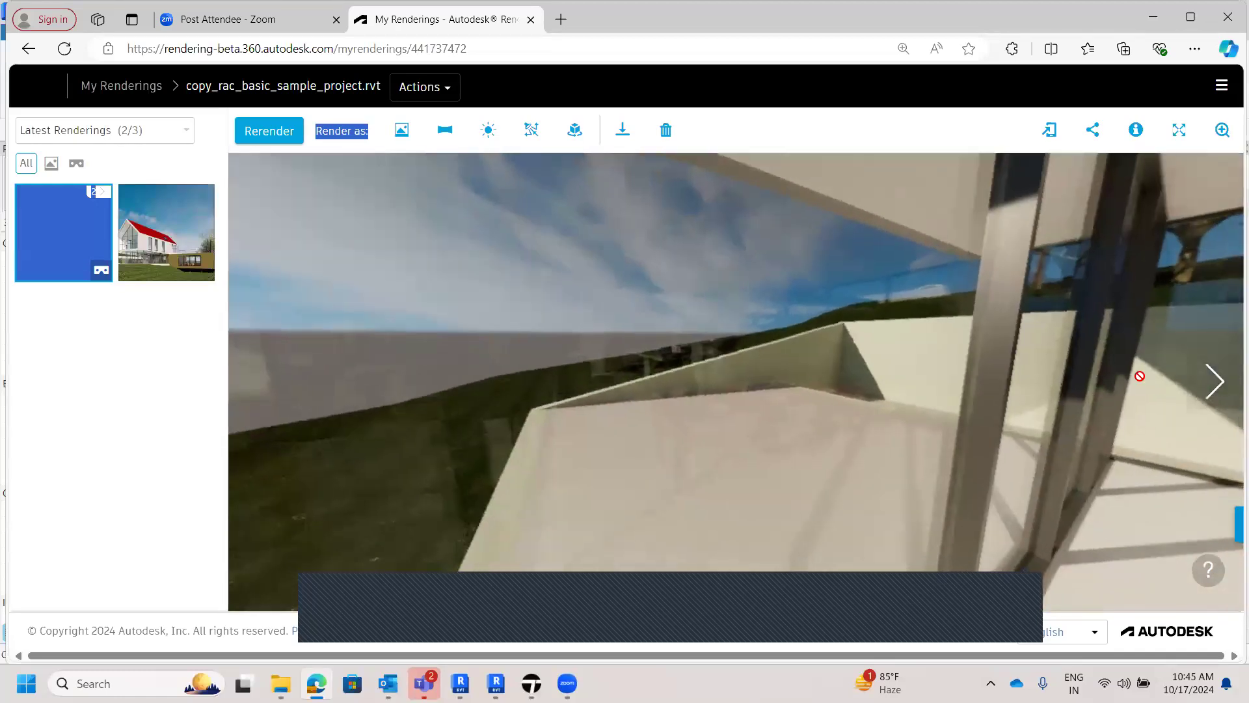
pyautogui.moveTo(1110, 385); pyautogui.dragTo(530, 429)
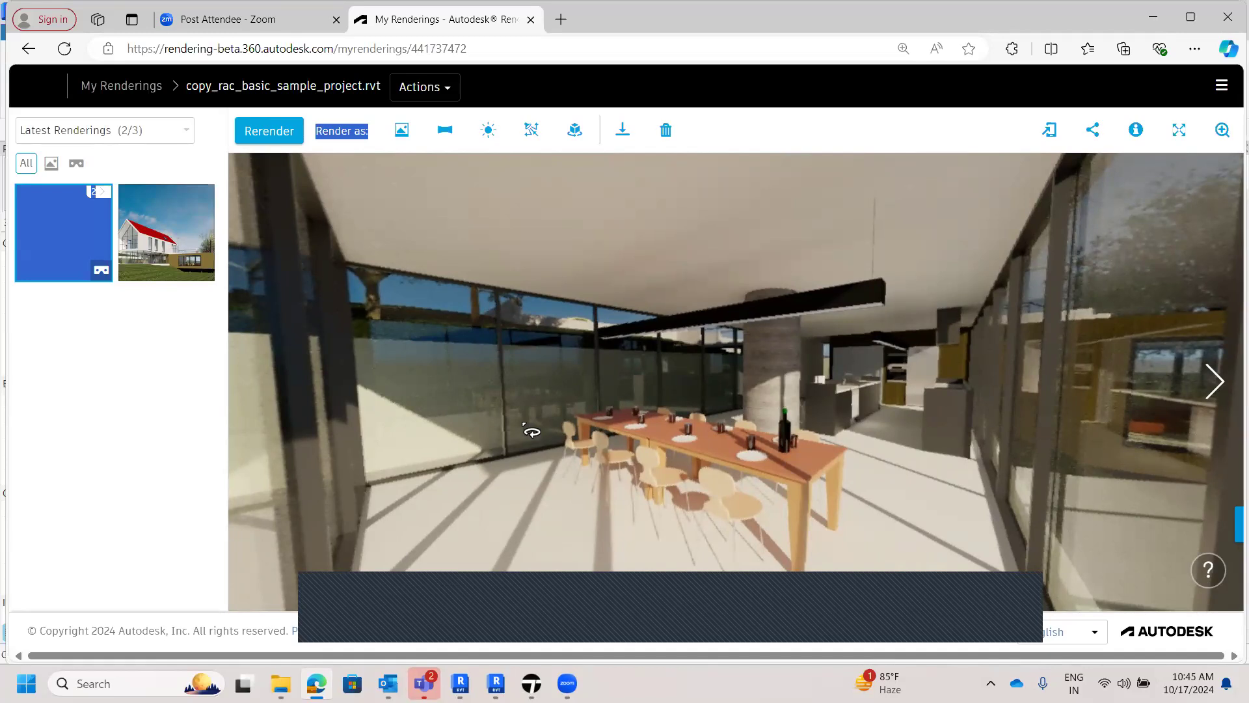
pyautogui.moveTo(530, 431)
pyautogui.mouseDown()
pyautogui.moveTo(595, 444)
pyautogui.moveTo(175, 455)
pyautogui.moveTo(529, 430)
pyautogui.mouseUp()
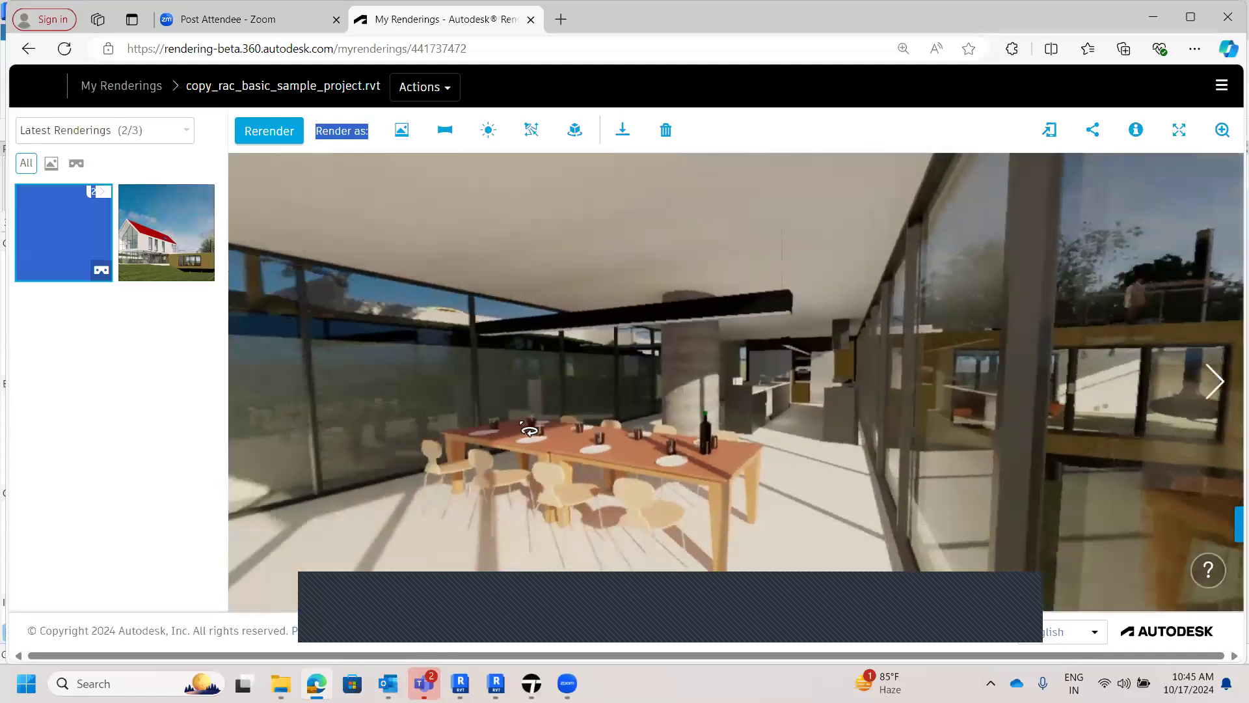
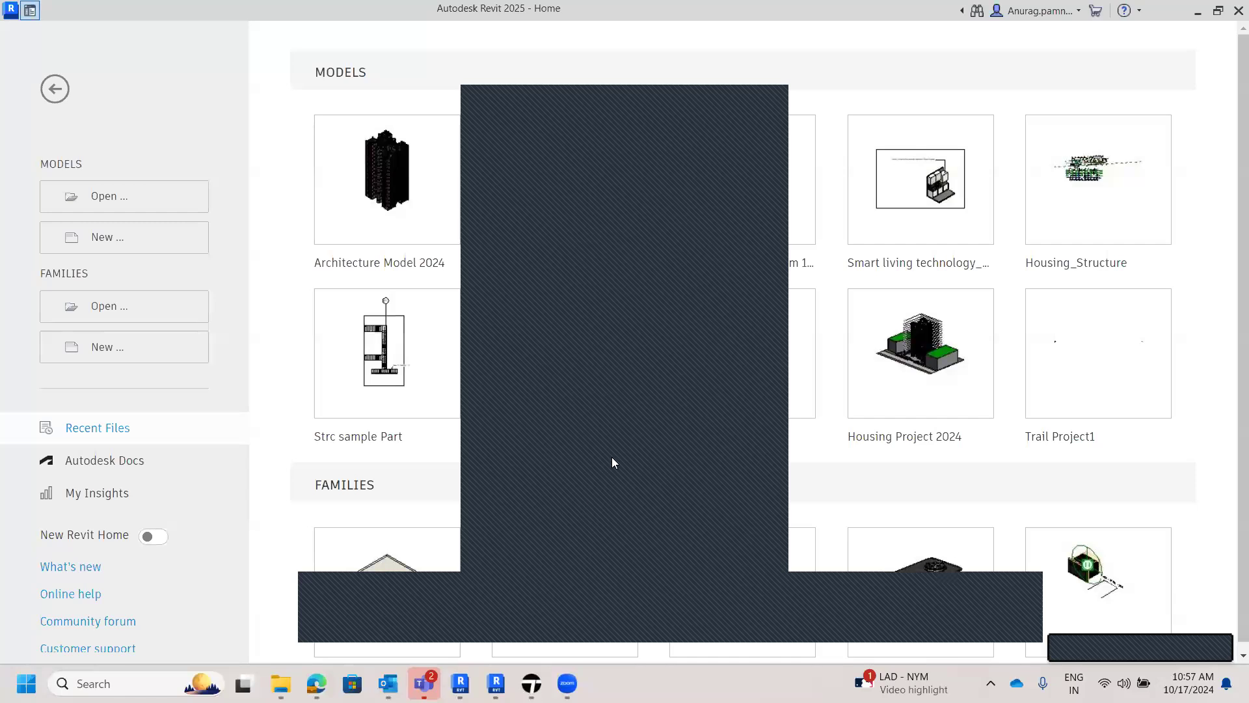
# - In Revit 2025, create a new title block family from the New Size metric template in the English Titleblocks folder
pyautogui.click(766, 115)
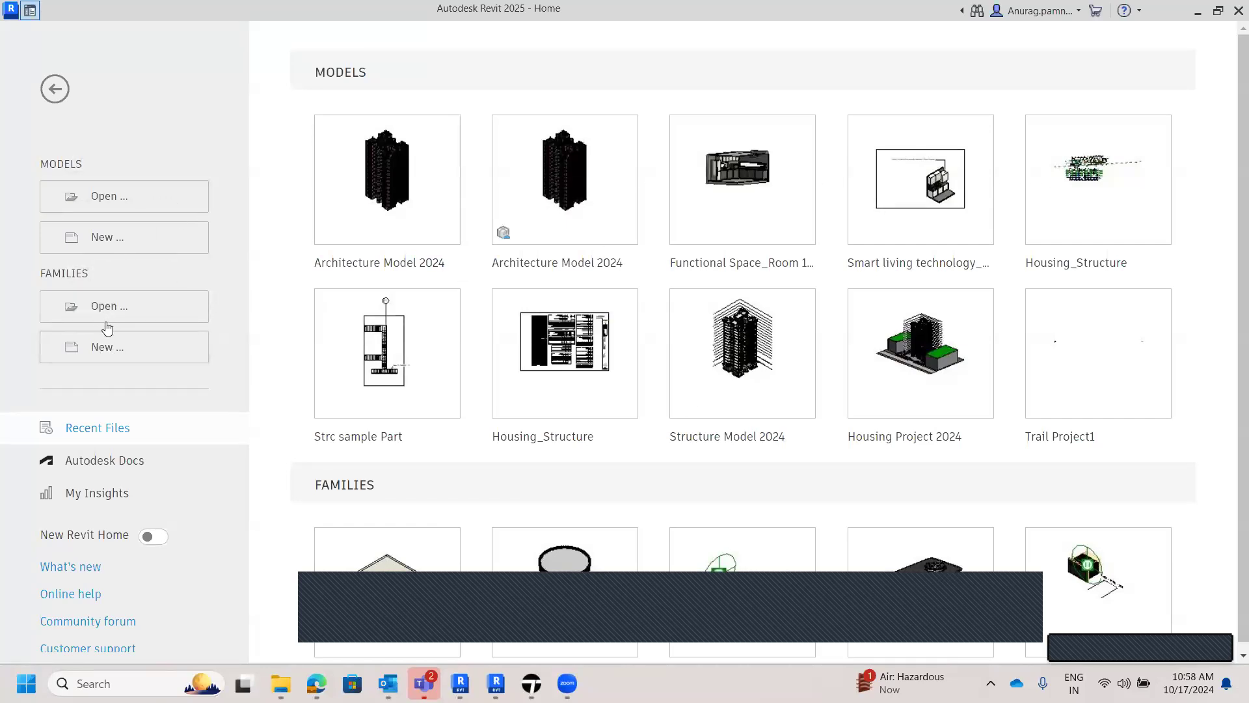
pyautogui.click(114, 350)
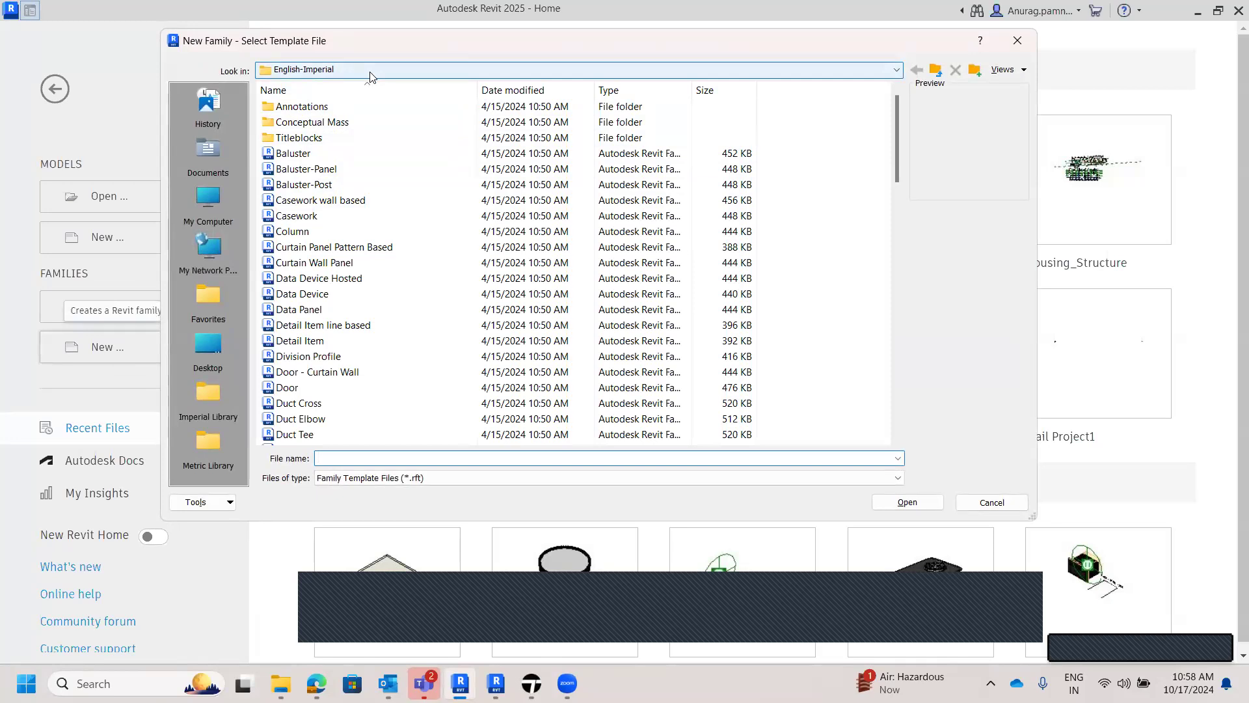
pyautogui.click(370, 77)
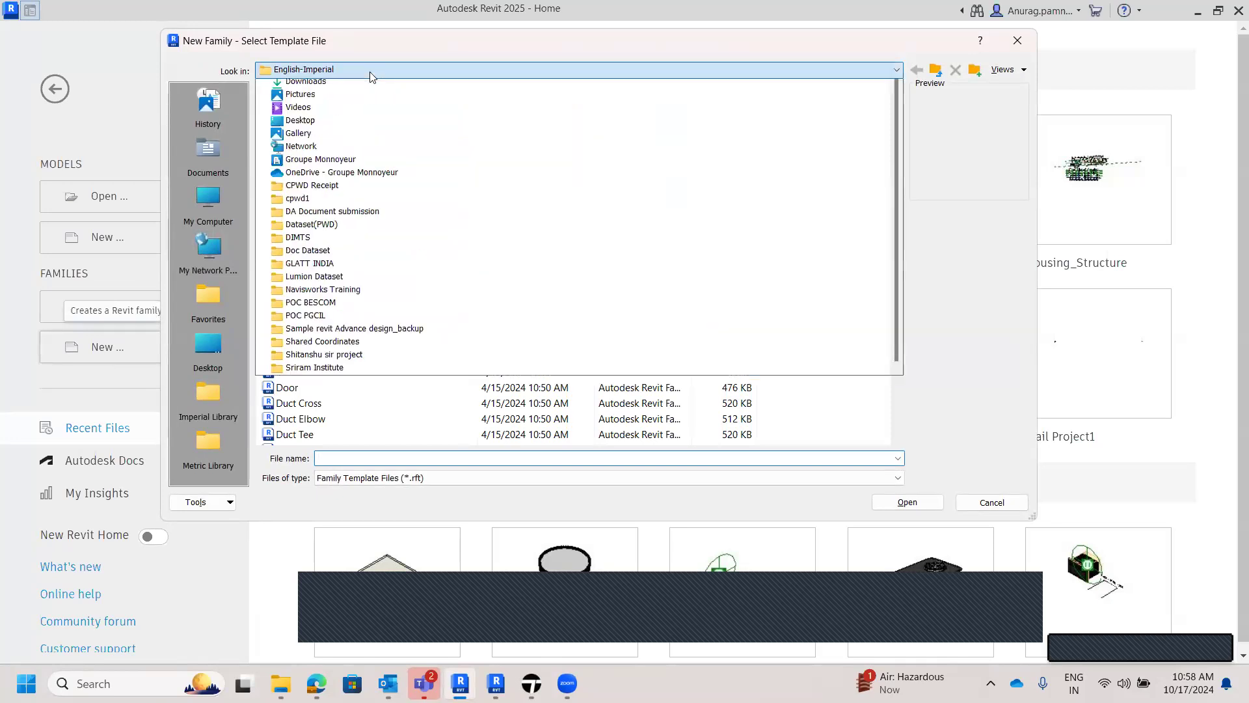
pyautogui.click(372, 99)
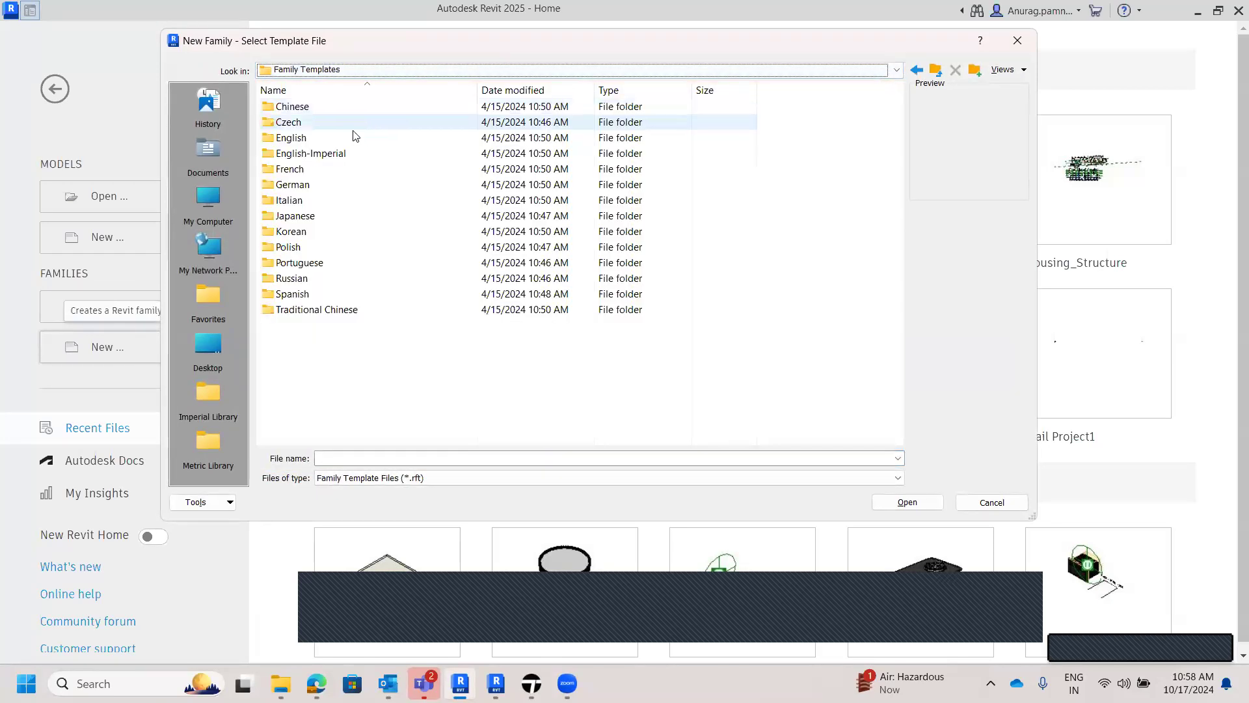
pyautogui.doubleClick(348, 139)
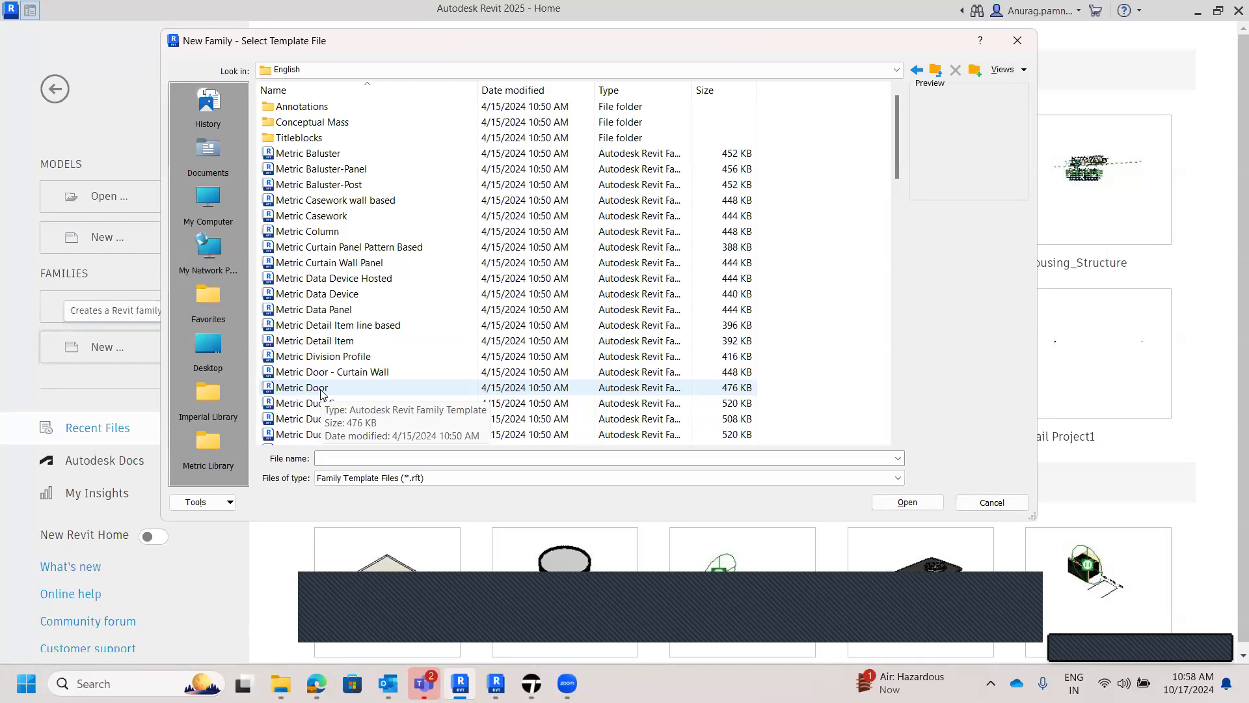
pyautogui.doubleClick(347, 138)
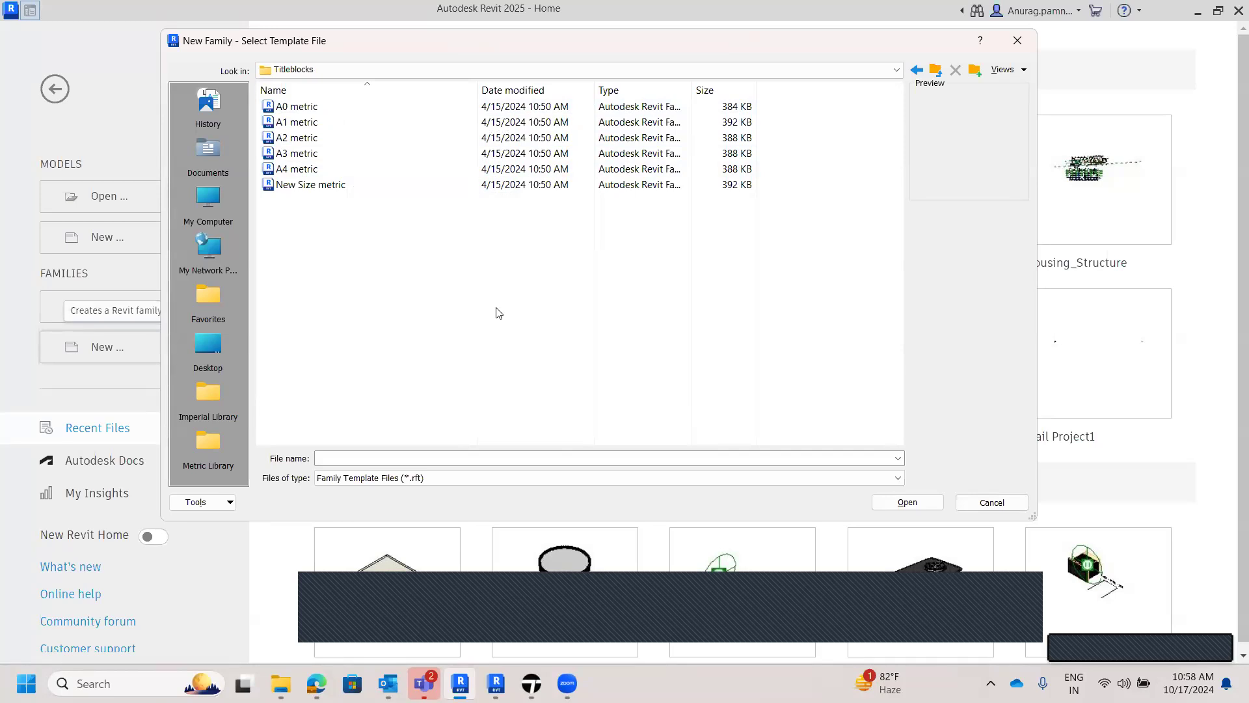
pyautogui.click(319, 187)
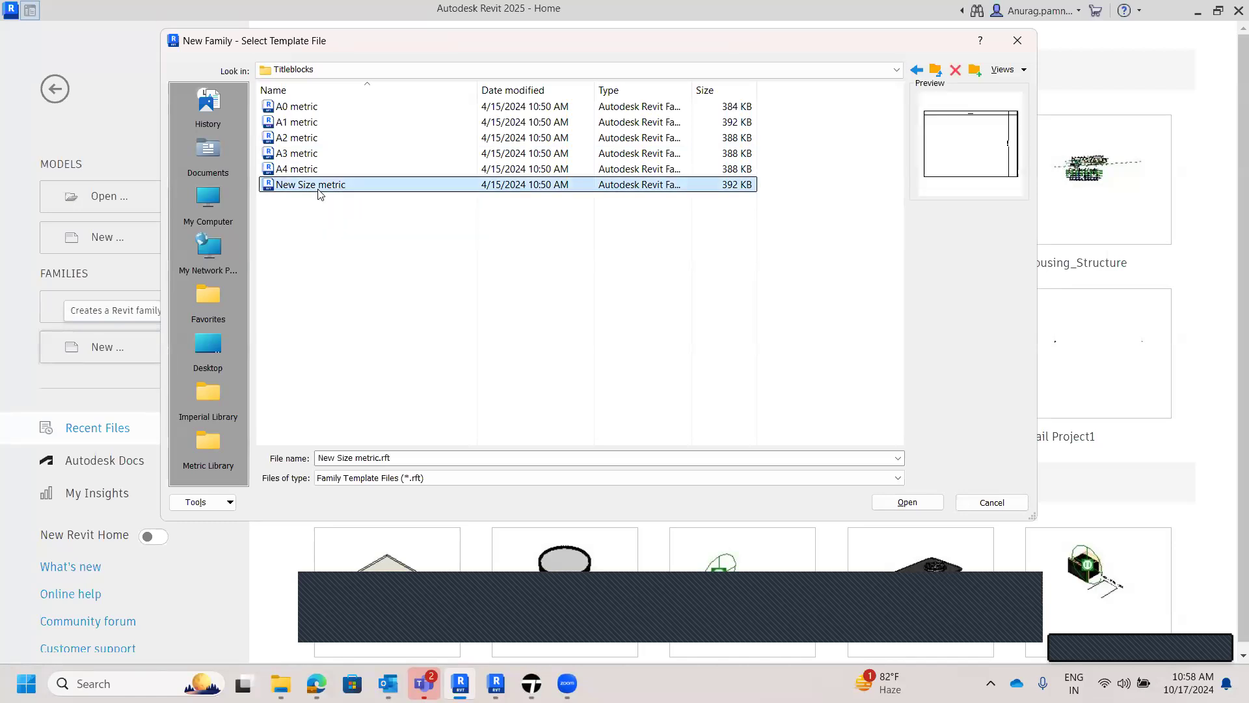
pyautogui.click(908, 503)
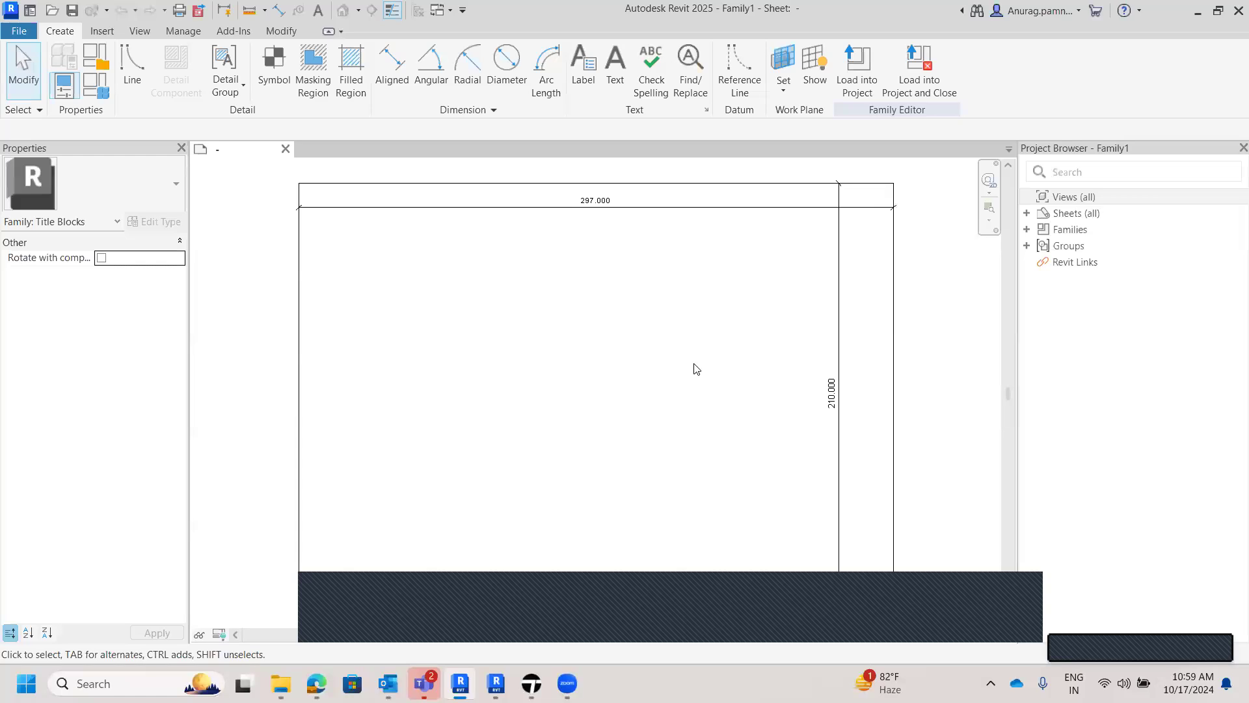
# - Examine the new title block's rectangular sheet boundary together with its width and height dimensions
pyautogui.scroll(-2, 636, 352)
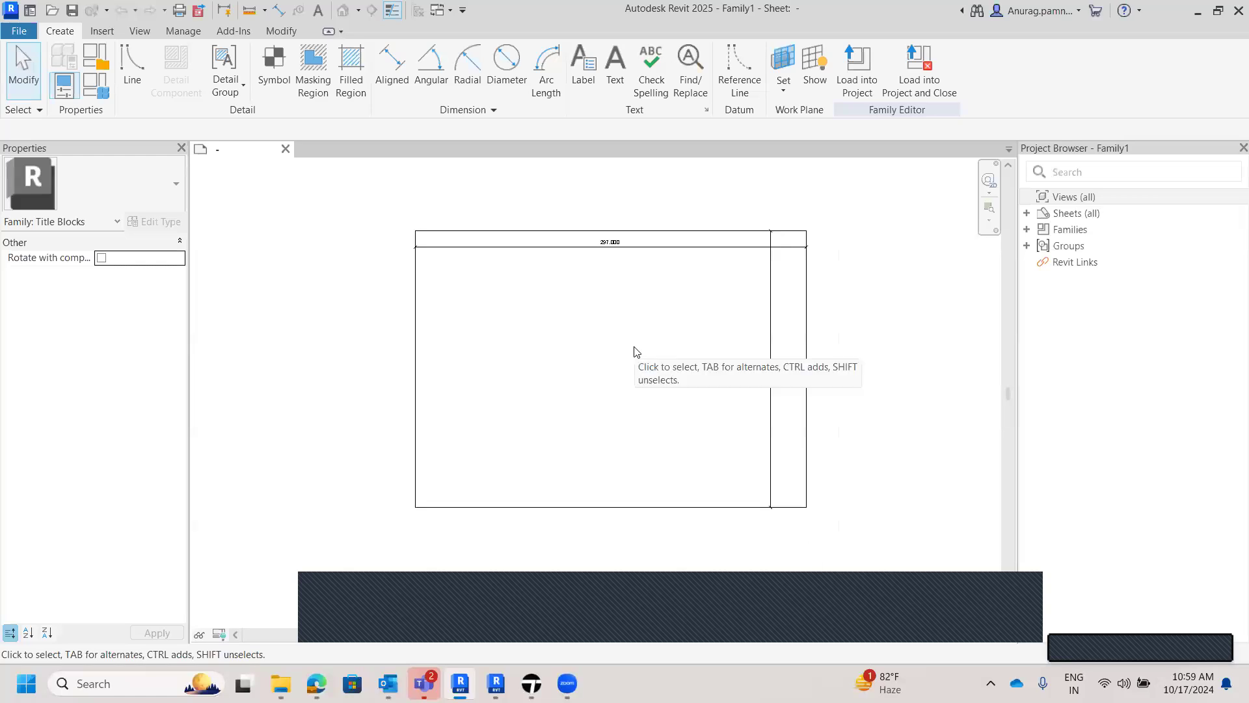
pyautogui.moveTo(630, 348); pyautogui.dragTo(616, 357, button='middle')
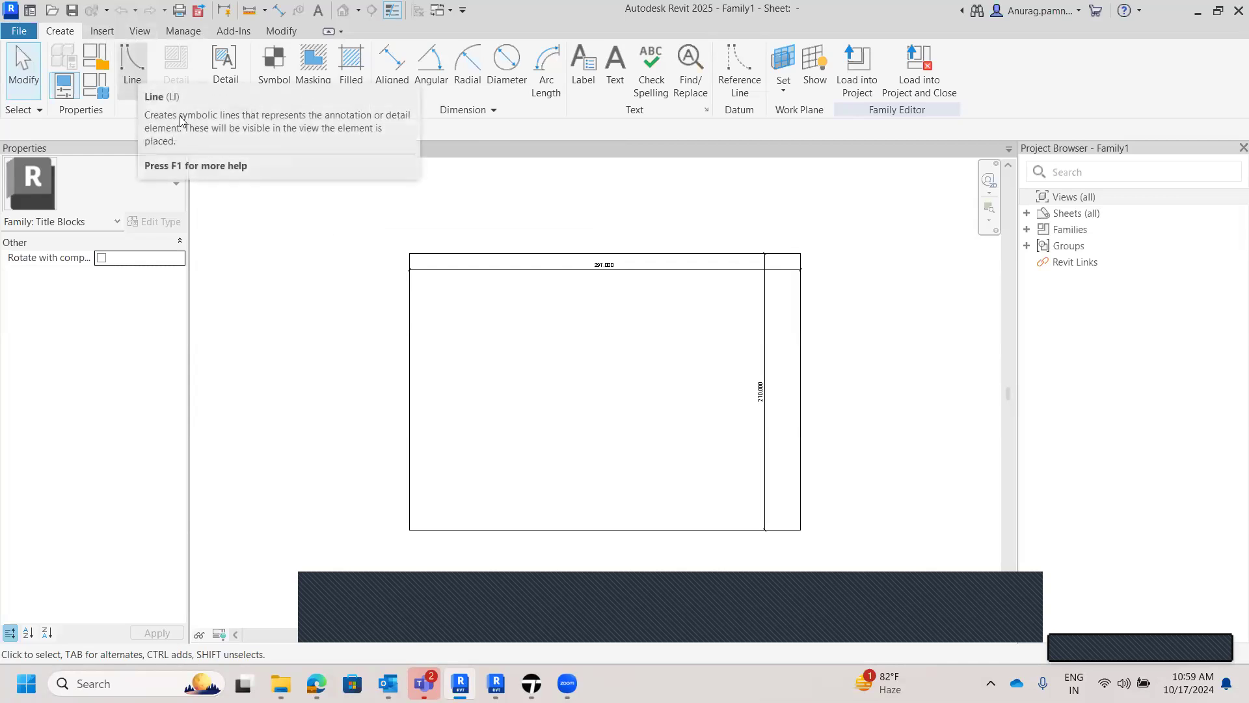
pyautogui.scroll(3, 769, 331)
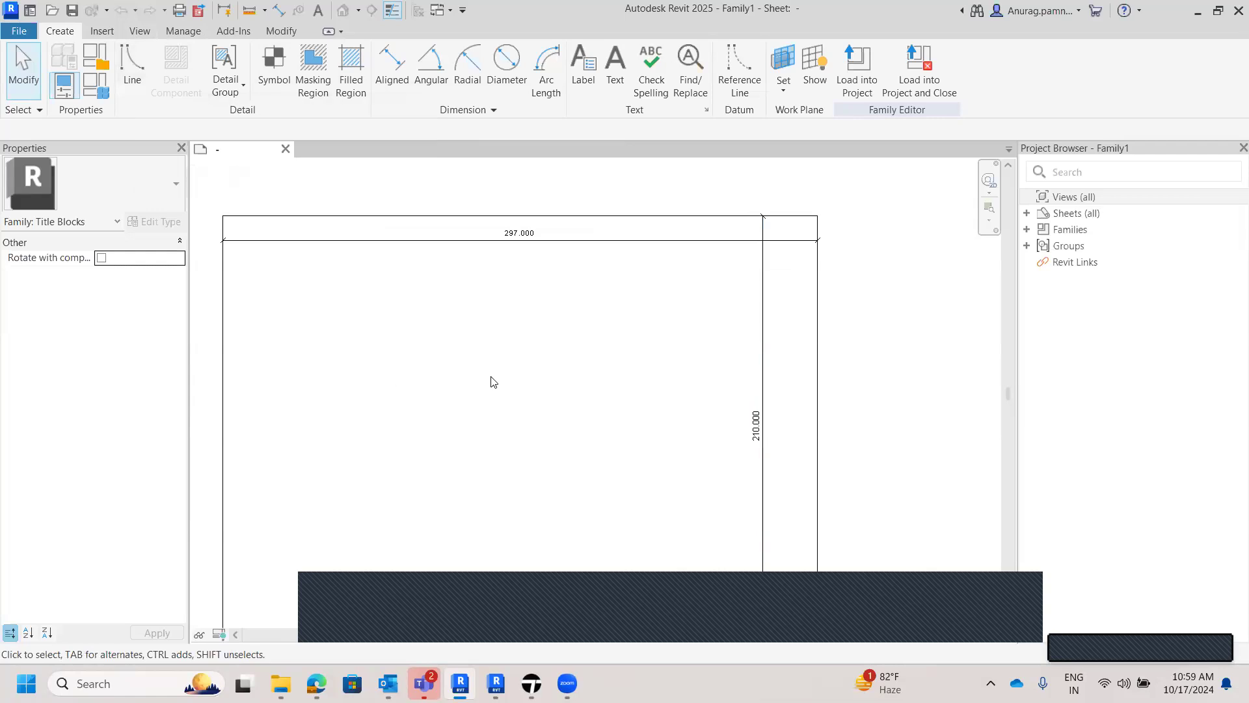
pyautogui.scroll(-2, 519, 423)
pyautogui.moveTo(546, 422); pyautogui.dragTo(589, 409, button='middle')
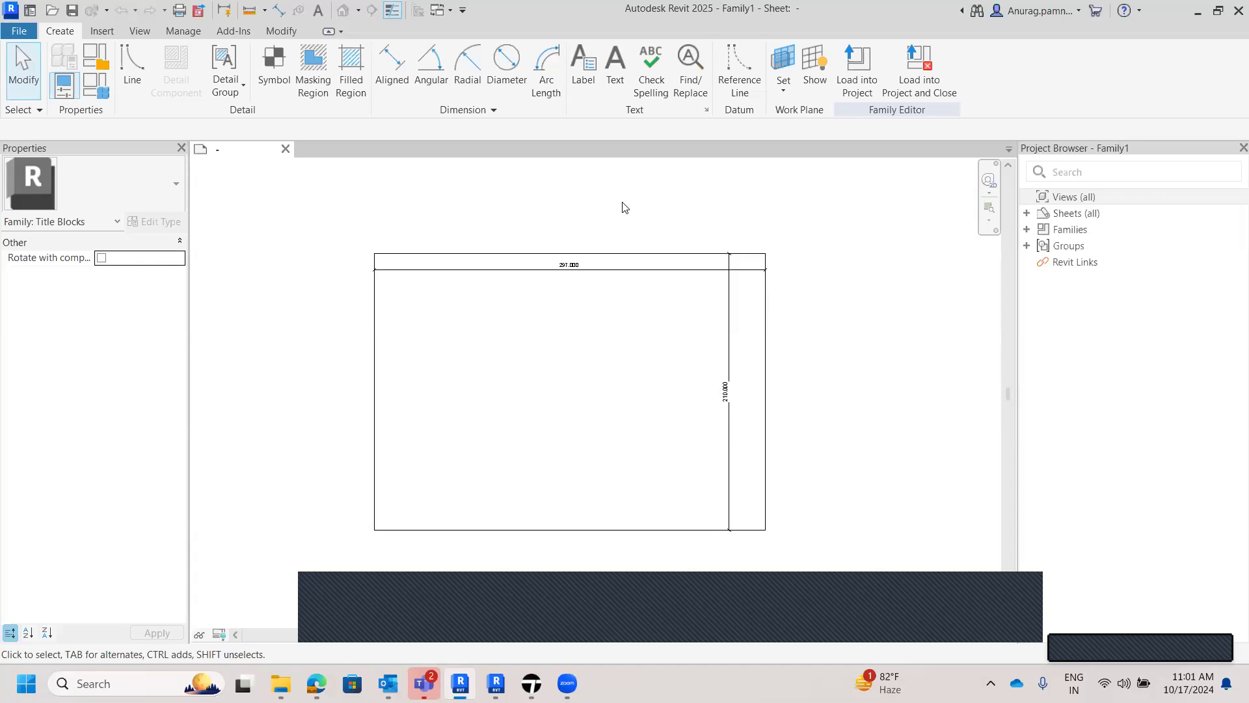
pyautogui.scroll(2, 559, 315)
pyautogui.scroll(-2, 562, 300)
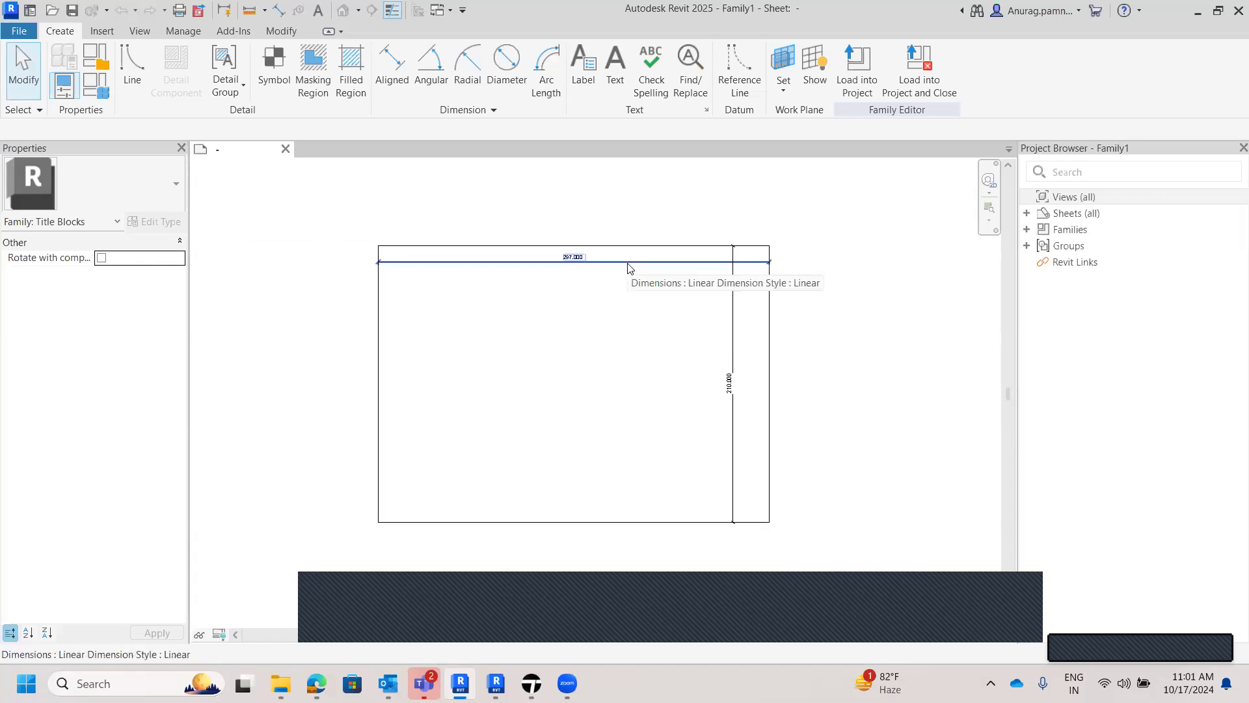
pyautogui.scroll(2, 405, 301)
pyautogui.scroll(-3, 384, 234)
pyautogui.moveTo(563, 324); pyautogui.dragTo(594, 376, button='middle')
# - Move the sheet's width dimension up so it sits above the rectangular boundary
pyautogui.scroll(2, 555, 301)
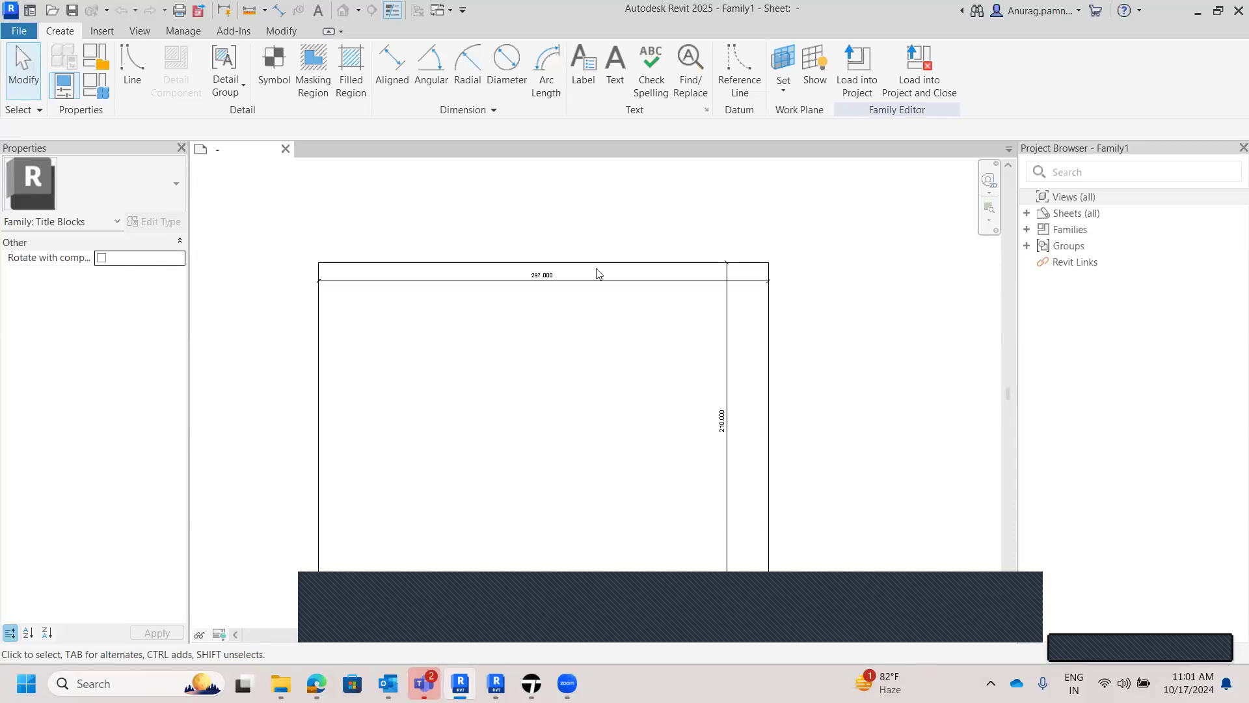
pyautogui.click(609, 283)
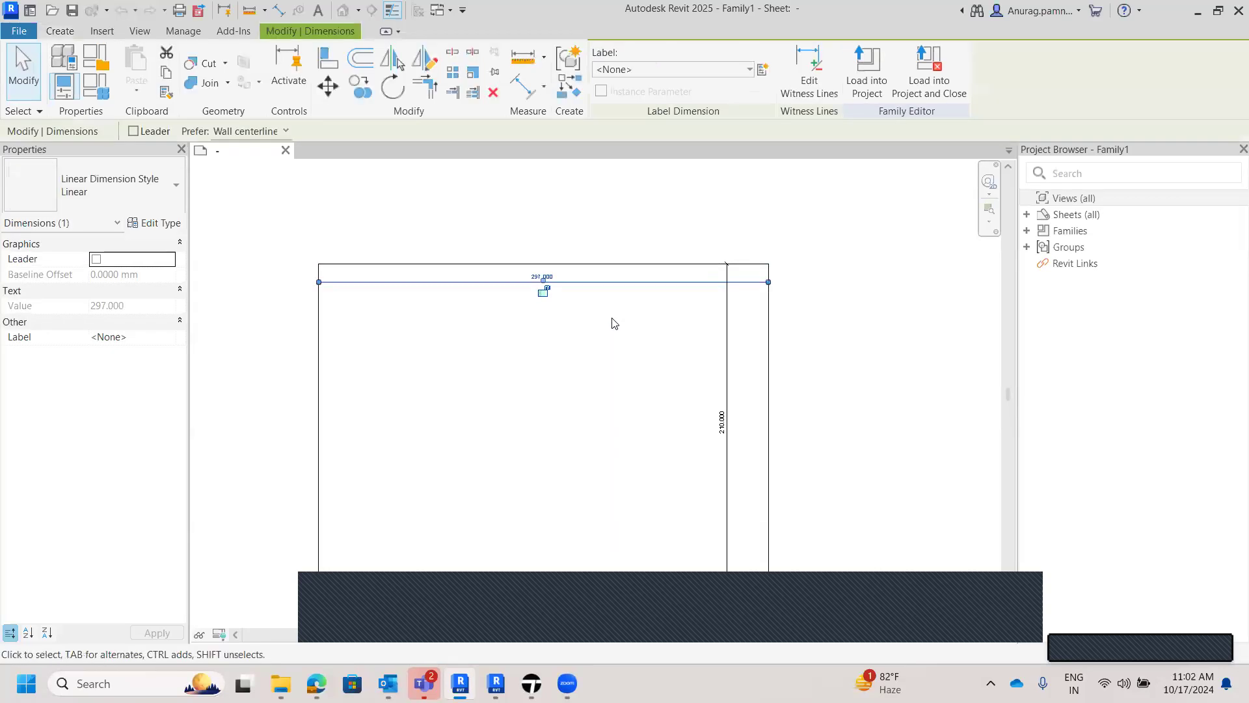
pyautogui.press('m')
pyautogui.press('v')
pyautogui.click(610, 337)
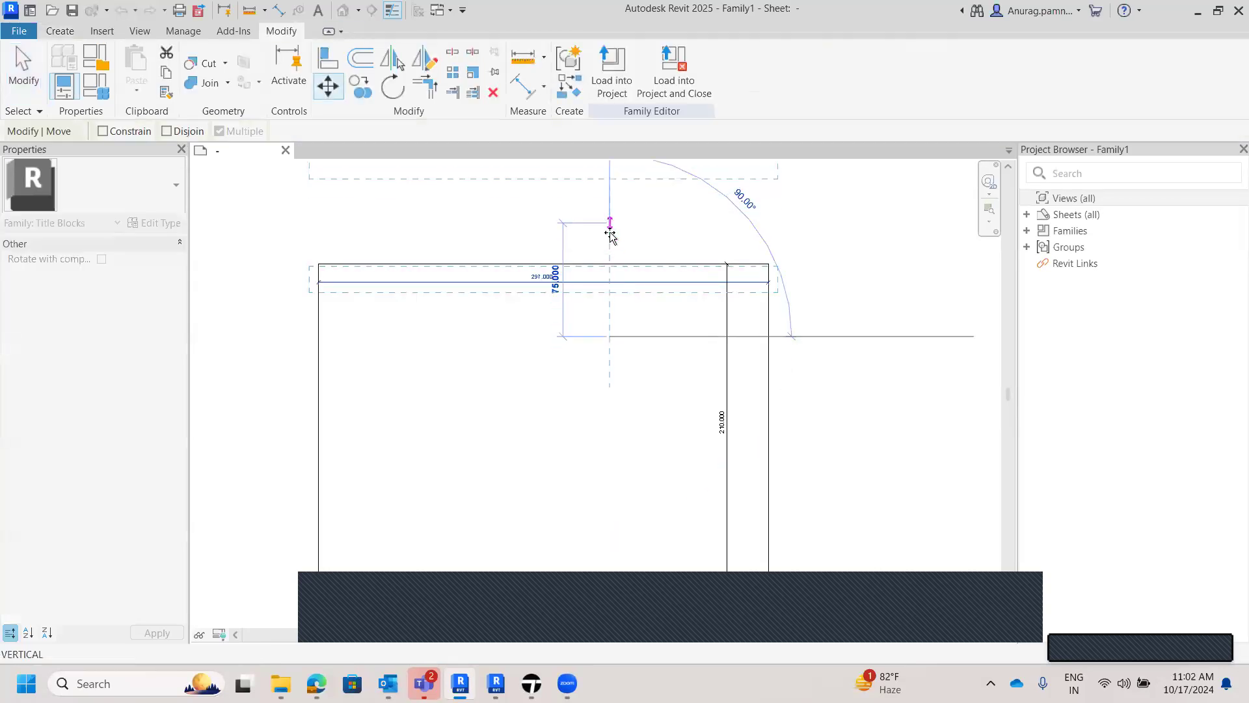
pyautogui.click(612, 246)
pyautogui.press('Escape')
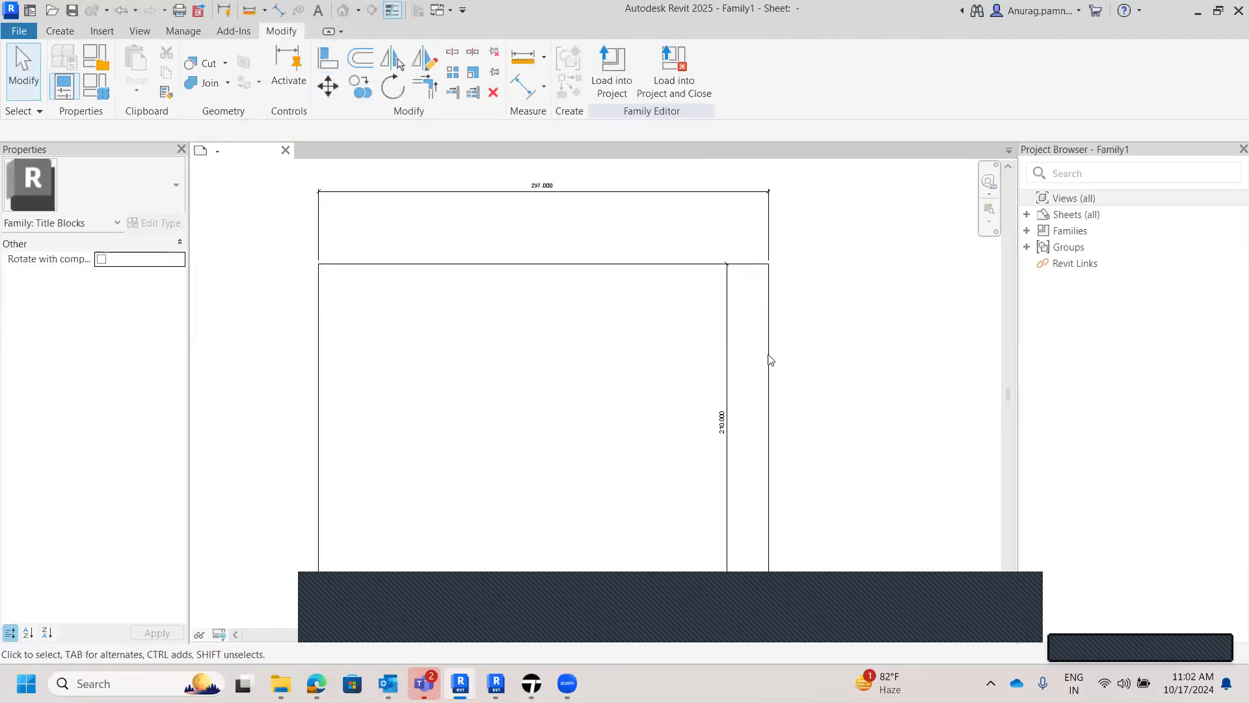
# - Move the sheet's height dimension horizontally to the outside of the boundary's right edge
pyautogui.click(730, 363)
pyautogui.press('m')
pyautogui.press('v')
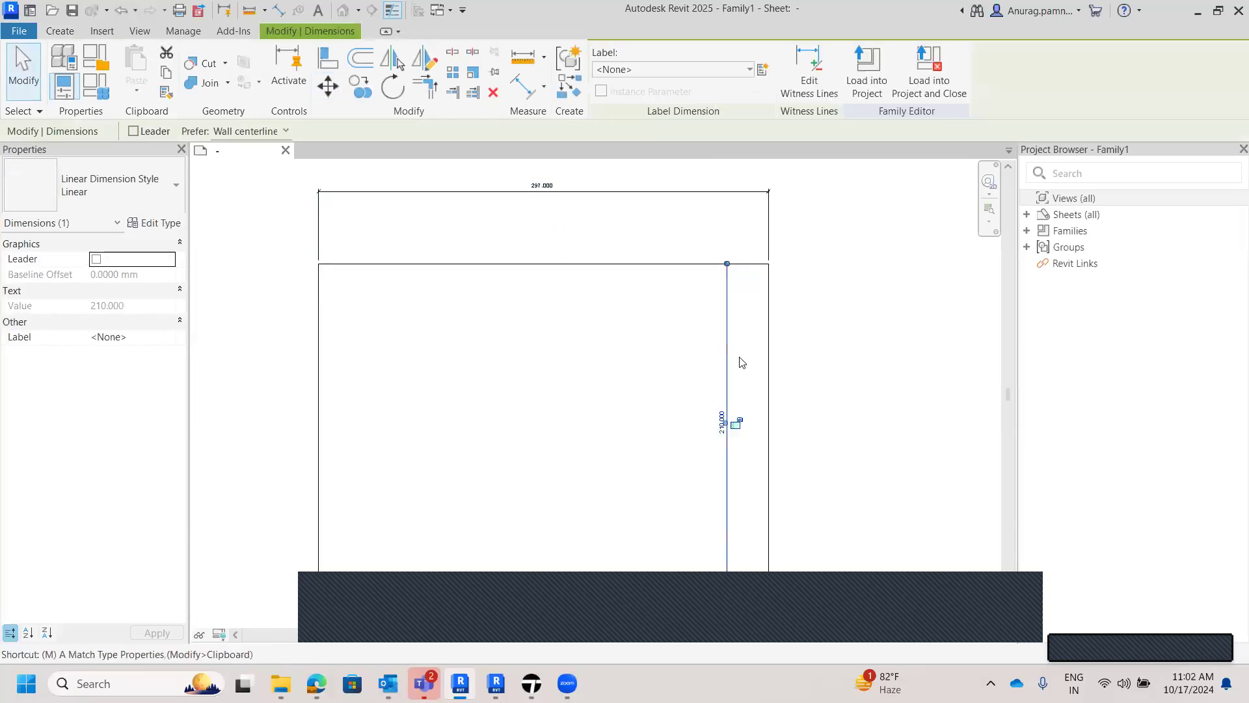
pyautogui.click(741, 360)
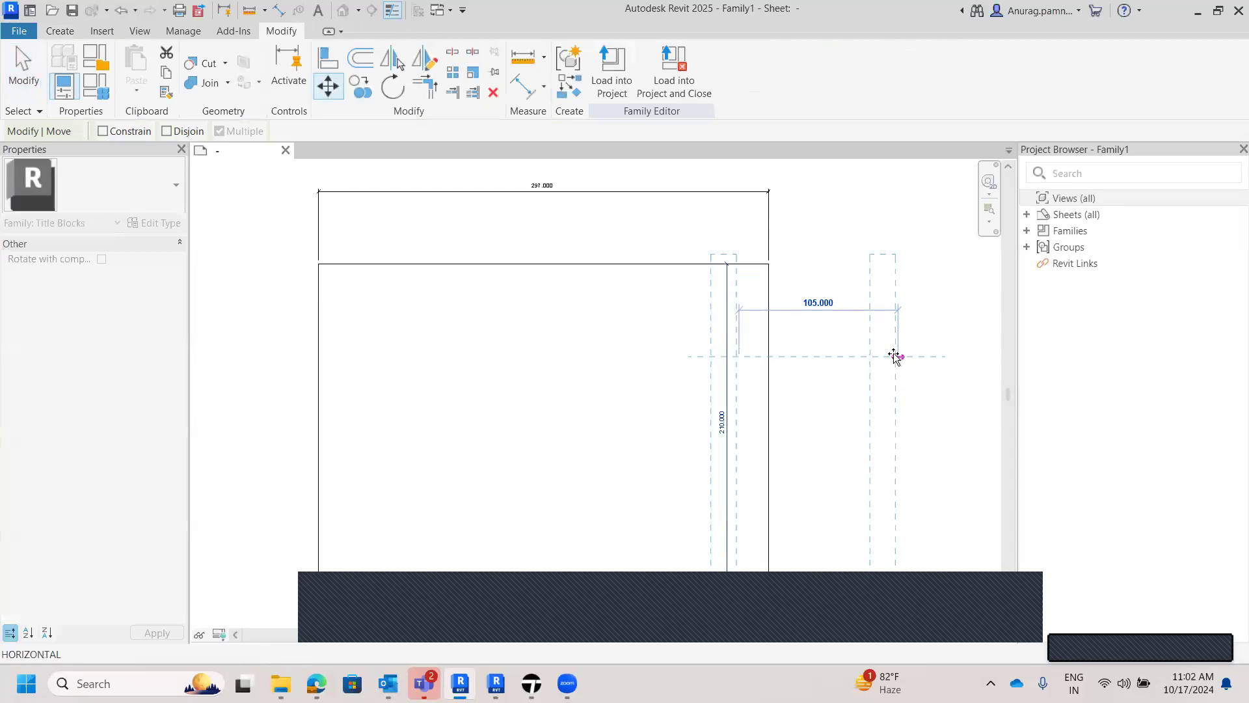
pyautogui.click(892, 355)
pyautogui.press('Escape')
pyautogui.scroll(-2, 648, 302)
pyautogui.scroll(1, 583, 301)
# - Set the sheet boundary's height to 420 mm by repositioning its bottom edge
pyautogui.click(561, 271)
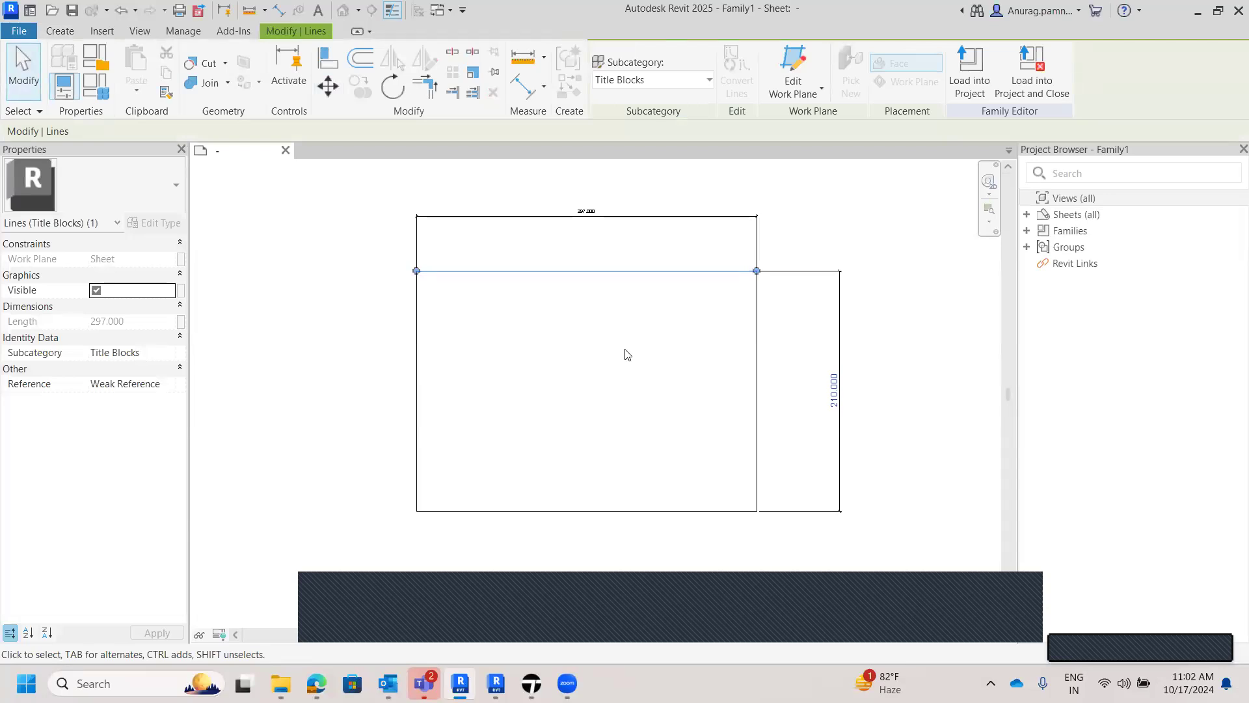
pyautogui.scroll(4, 603, 246)
pyautogui.scroll(-2, 604, 244)
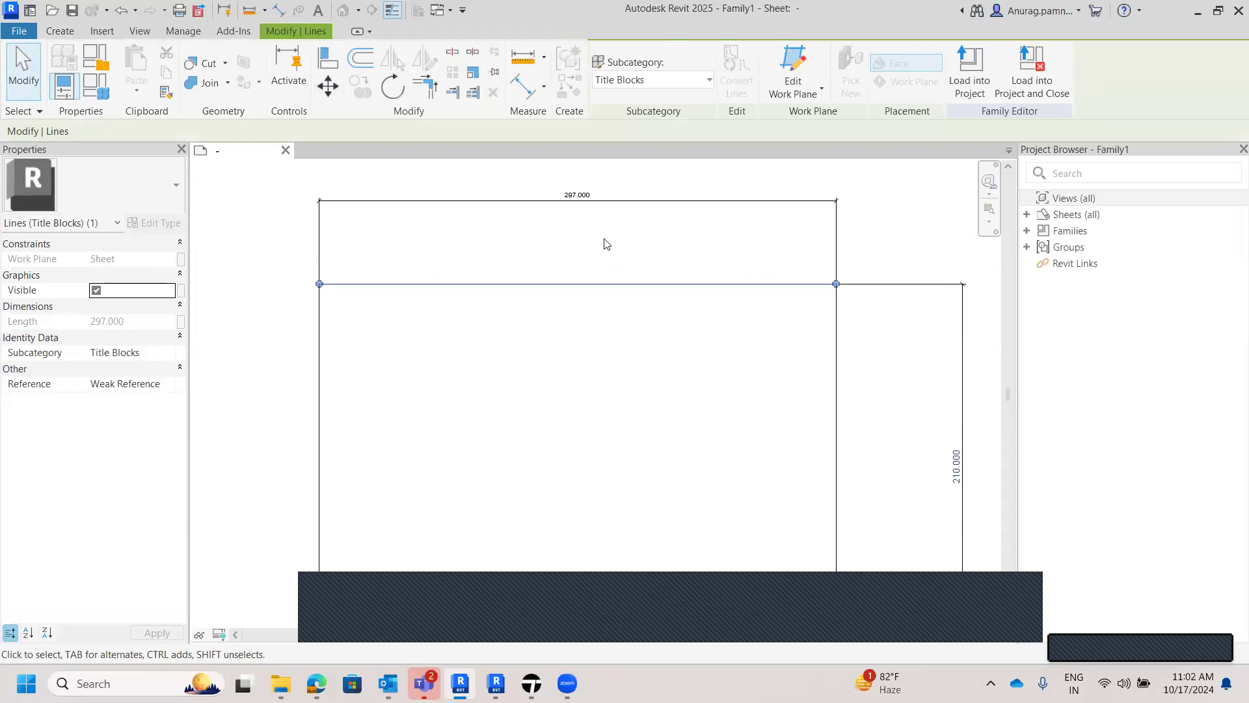
pyautogui.scroll(-3, 648, 250)
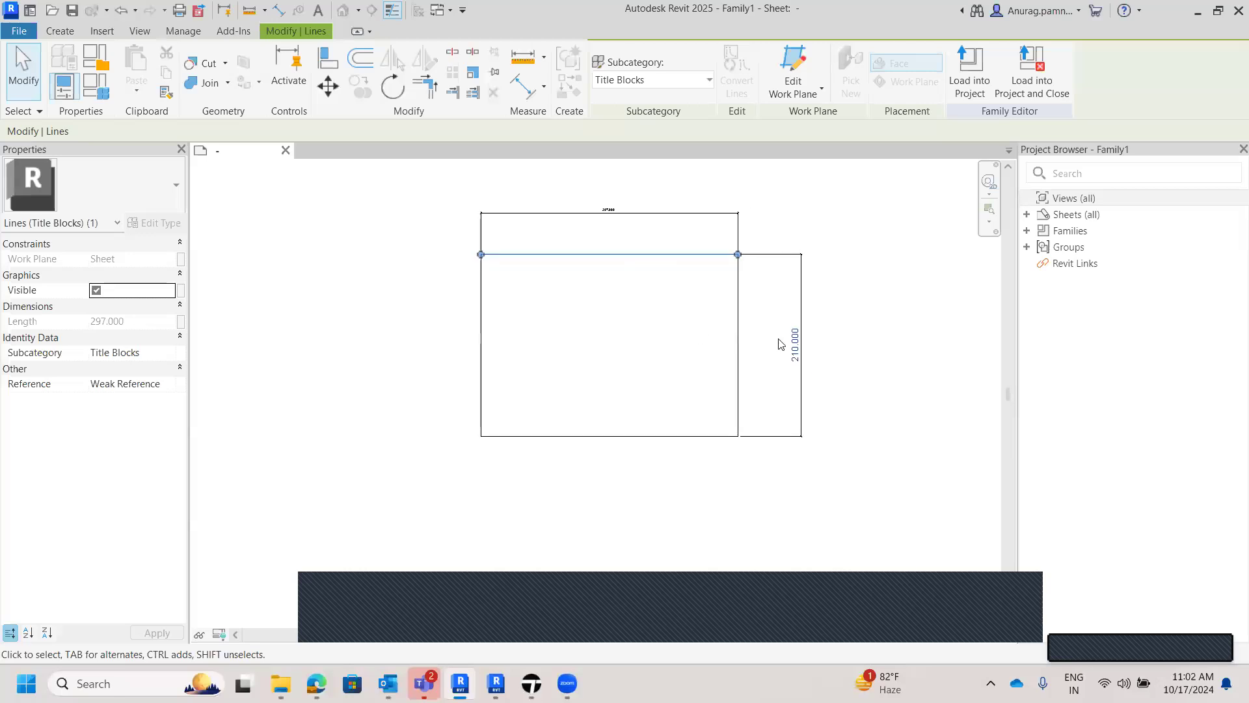
pyautogui.click(645, 449)
pyautogui.click(645, 437)
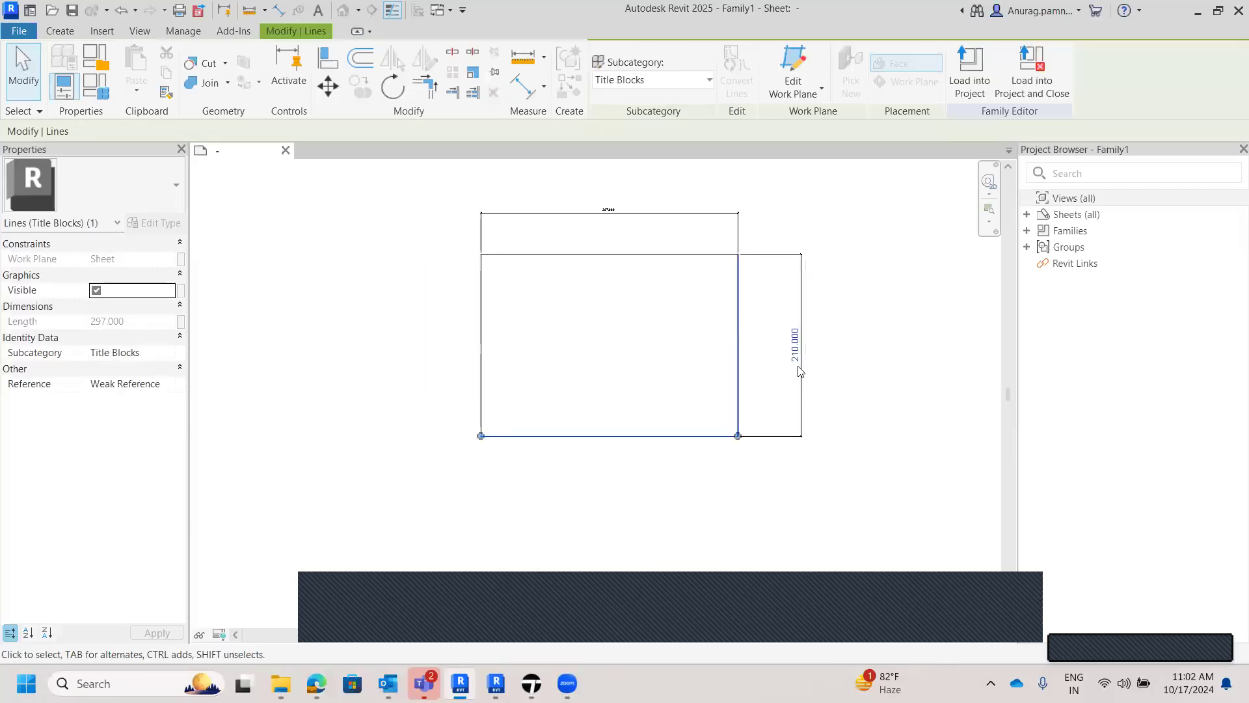
pyautogui.click(795, 345)
pyautogui.write('420')
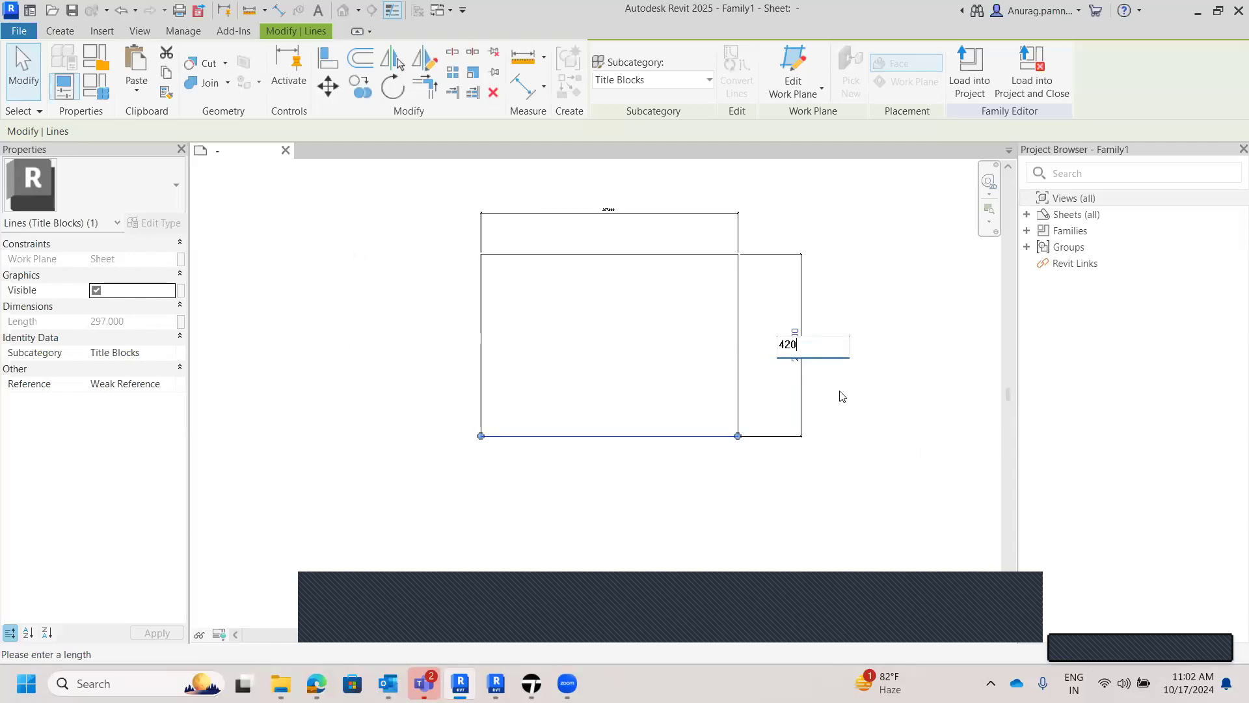
pyautogui.press('Return')
pyautogui.scroll(-3, 809, 329)
pyautogui.click(789, 349)
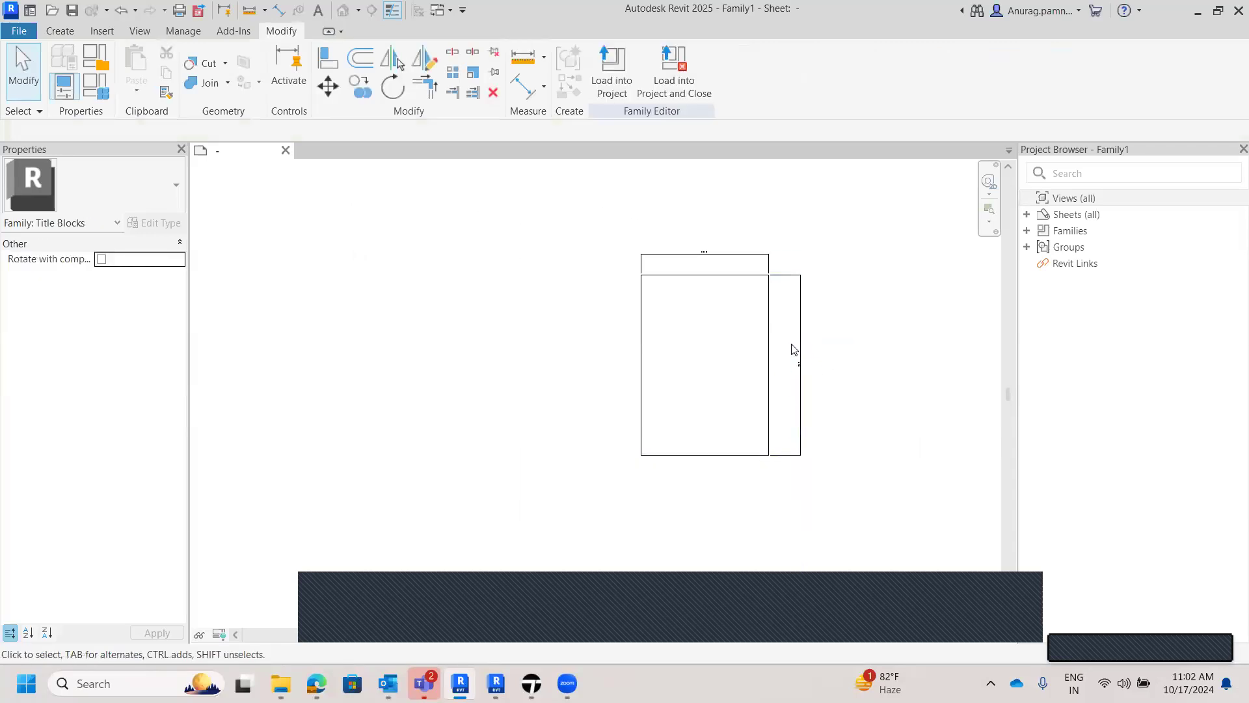
# - Draw a horizontal line across the full sheet width, about 70 mm above the bottom edge
pyautogui.scroll(2, 787, 338)
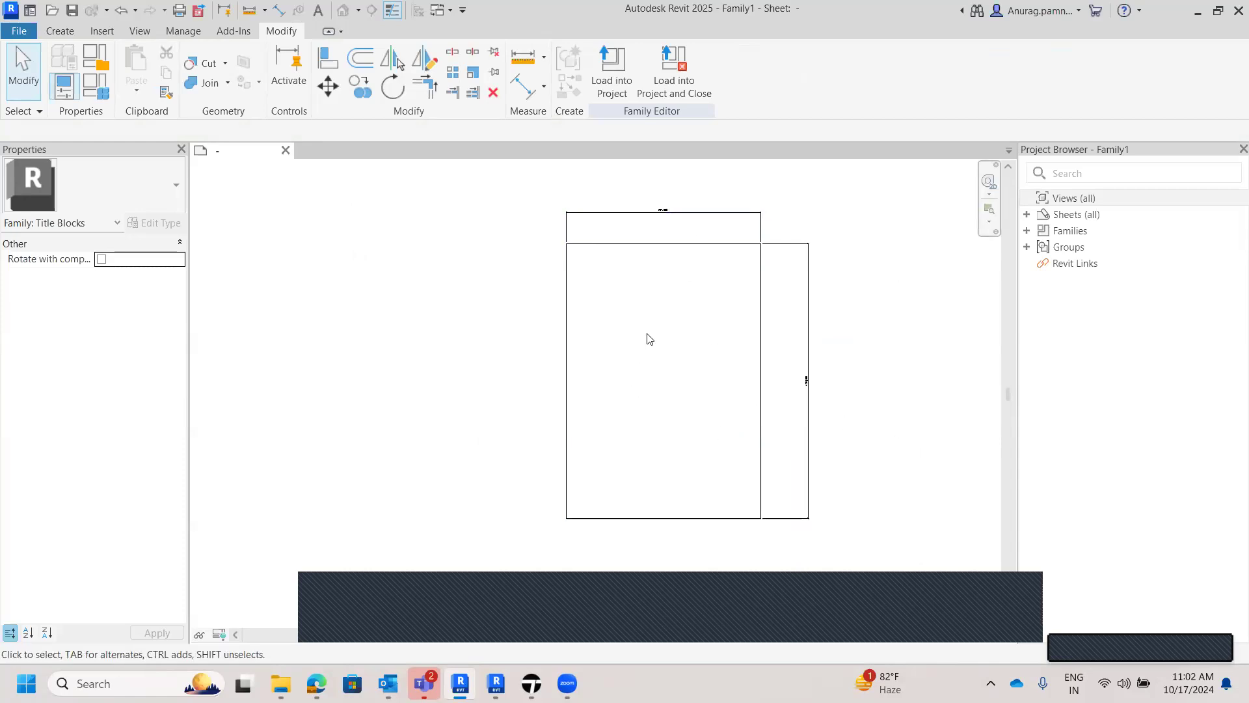
pyautogui.scroll(2, 728, 278)
pyautogui.scroll(-1, 728, 277)
pyautogui.moveTo(712, 343); pyautogui.dragTo(681, 320, button='middle')
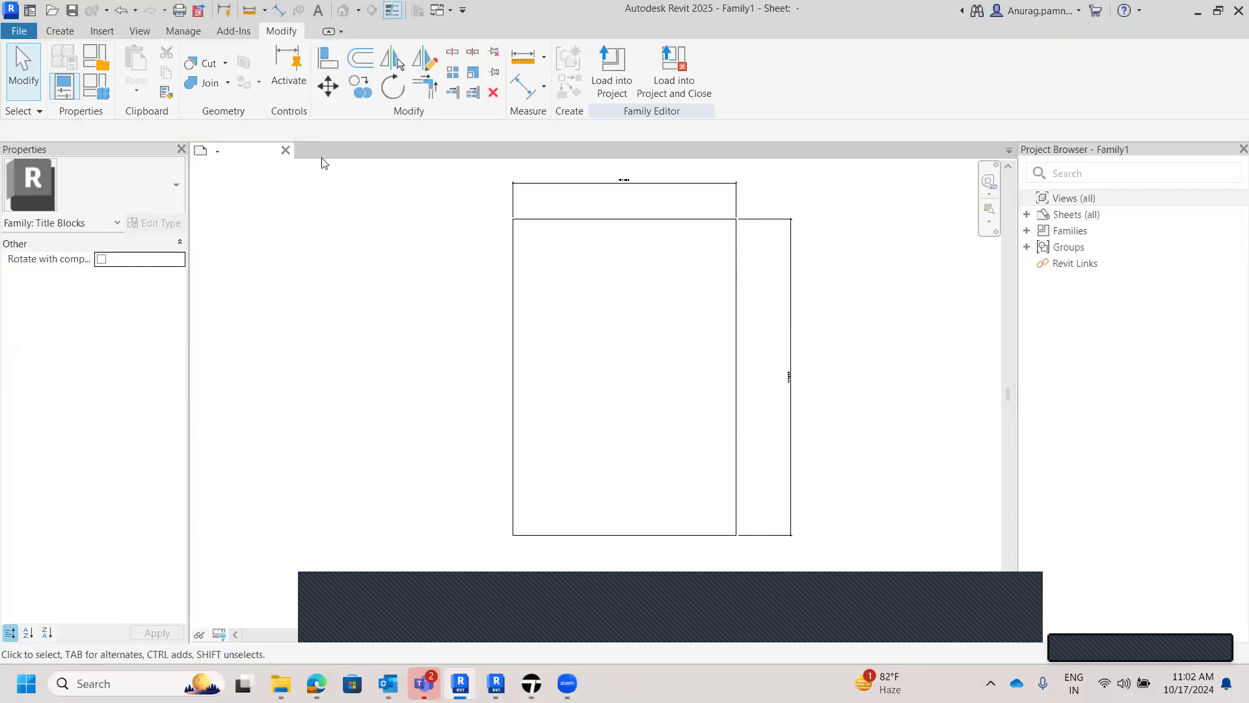
pyautogui.click(60, 30)
pyautogui.click(132, 65)
pyautogui.click(512, 482)
pyautogui.click(736, 482)
pyautogui.press('Escape')
pyautogui.scroll(3, 595, 479)
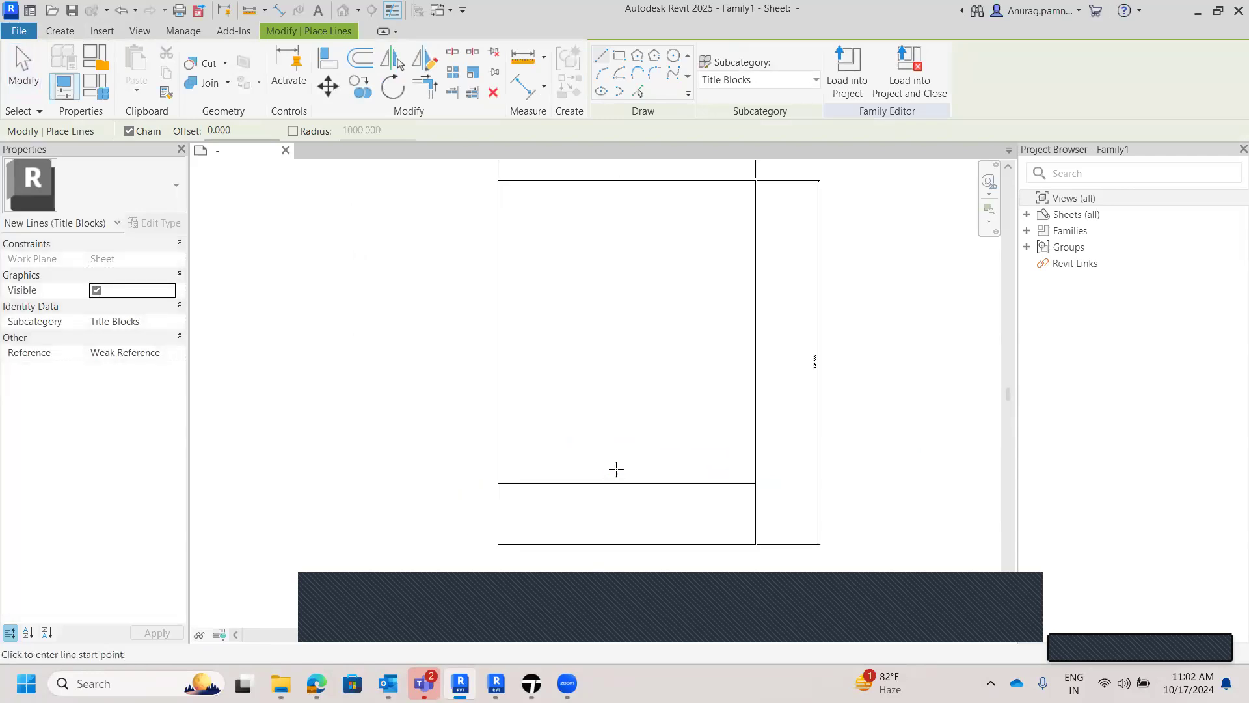
# - Draw two vertical dividers in the bottom strip, one about 75 mm from the right edge and one at the sheet's middle
pyautogui.scroll(-1, 613, 388)
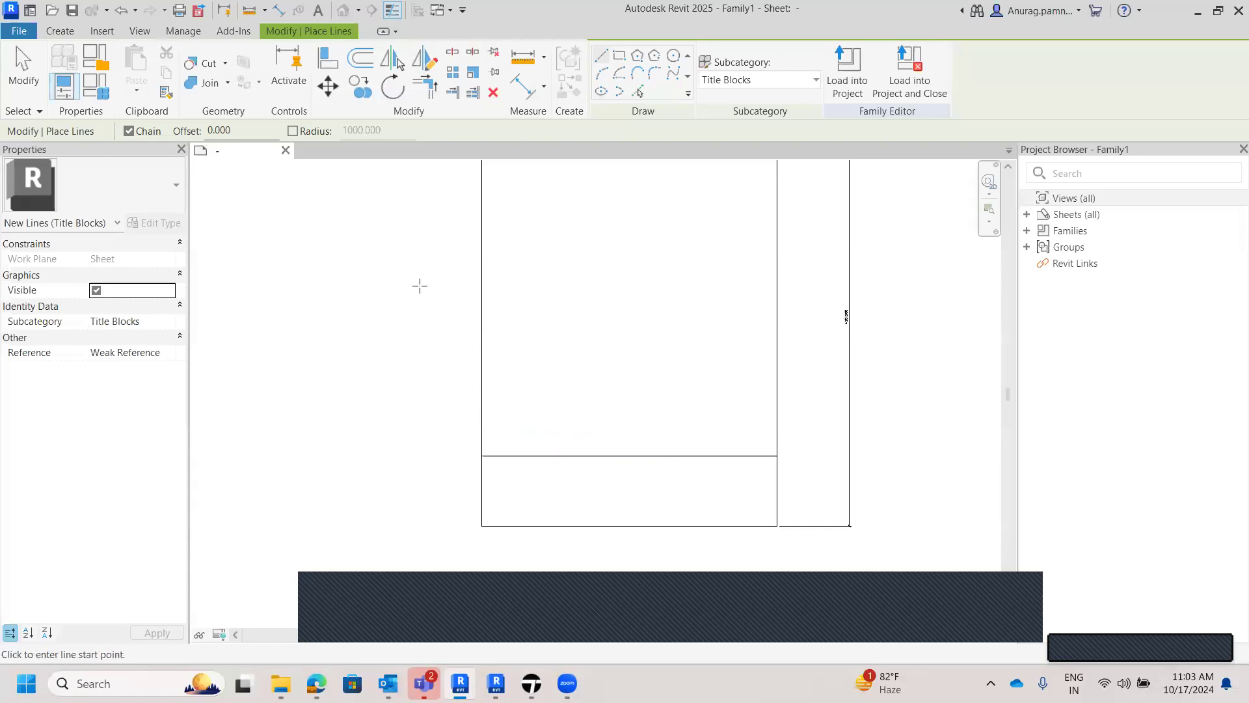
pyautogui.click(703, 456)
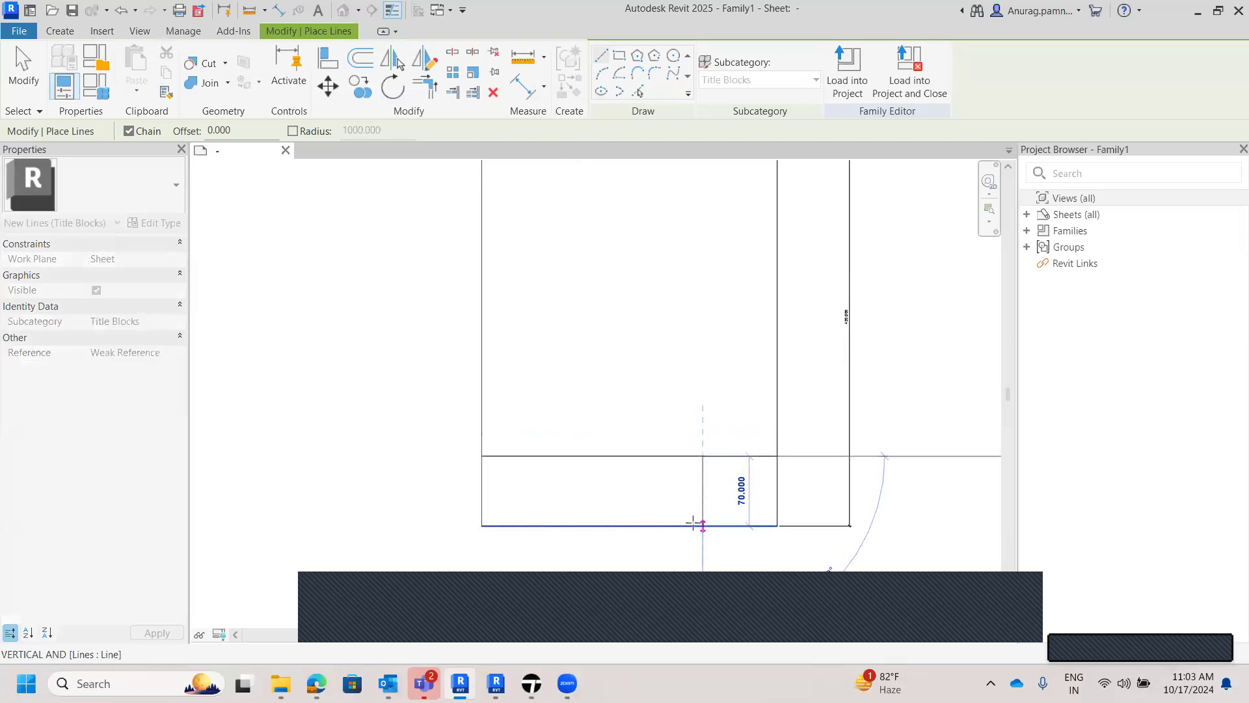
pyautogui.click(702, 526)
pyautogui.press('Escape')
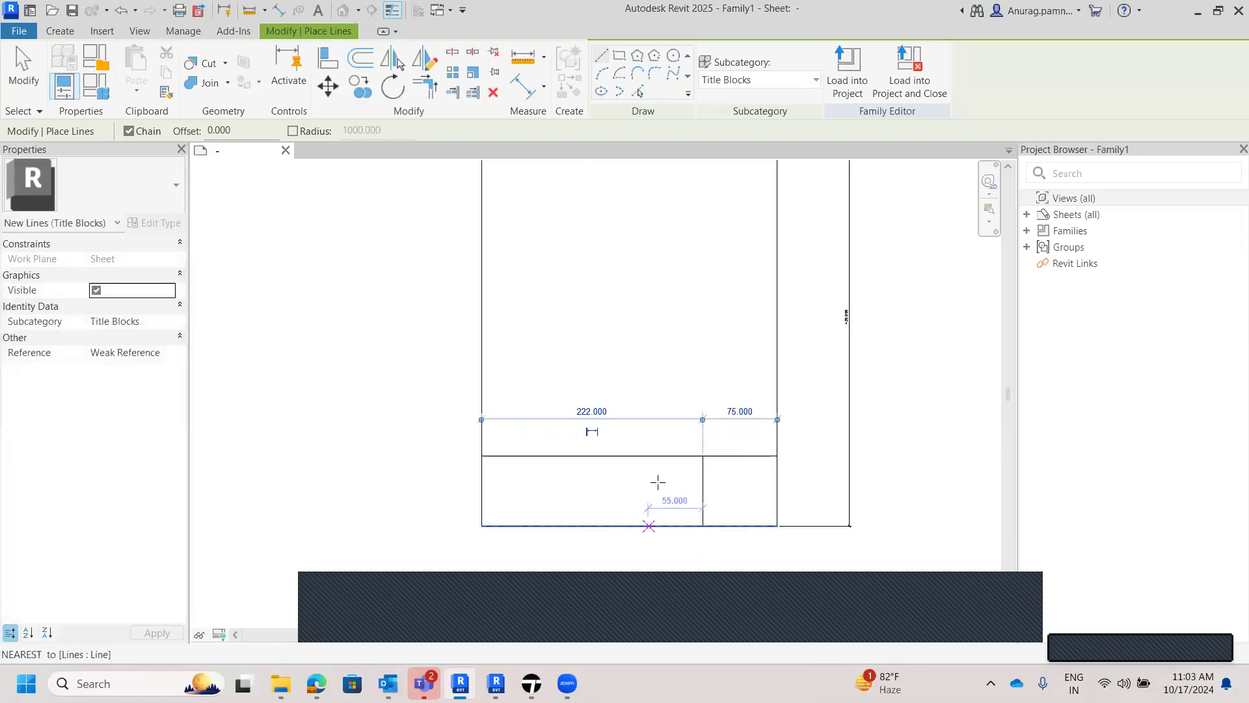
pyautogui.click(629, 456)
pyautogui.click(630, 525)
pyautogui.press('Escape')
# - Draw two horizontal lines across the strip's middle column, about 20 mm and 45 mm below the strip's top line
pyautogui.scroll(2, 626, 475)
pyautogui.click(629, 476)
pyautogui.click(742, 464)
pyautogui.press('Escape')
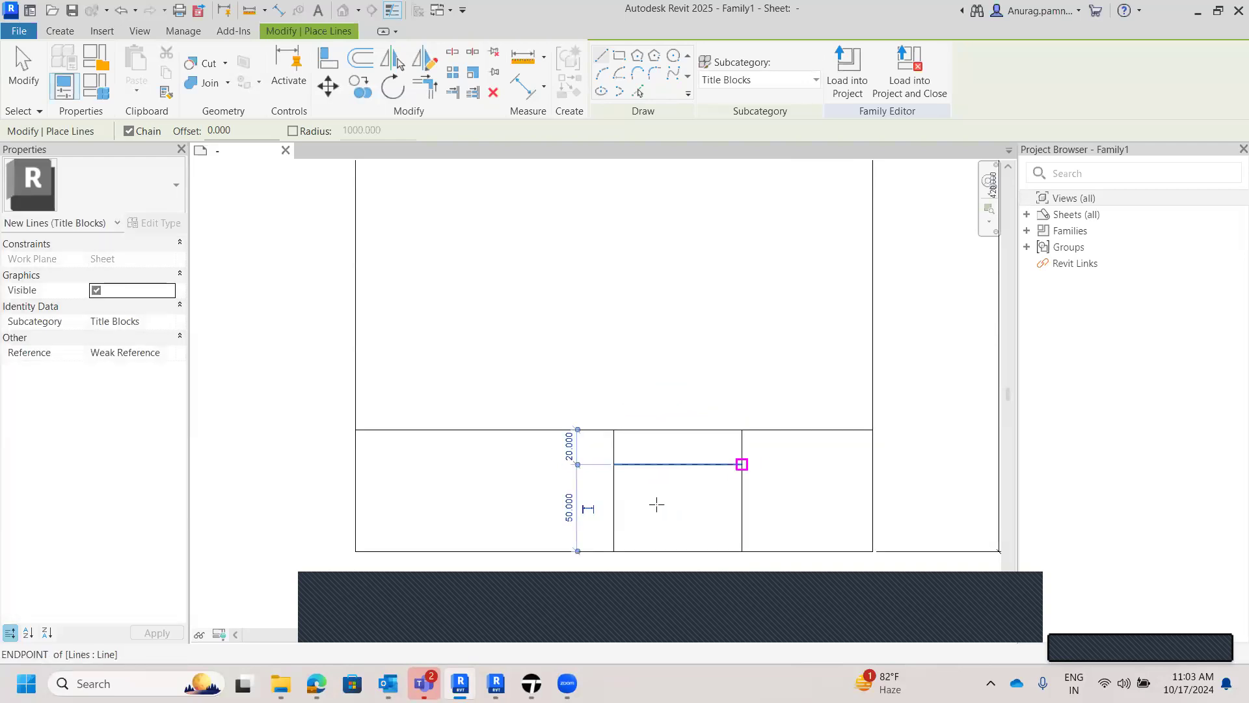
pyautogui.click(614, 507)
pyautogui.click(741, 507)
pyautogui.press('Escape')
pyautogui.press('Escape')
# - Set the upper horizontal line of the middle column to 25 mm below the strip's top line
pyautogui.scroll(2, 664, 468)
pyautogui.scroll(-2, 662, 508)
pyautogui.scroll(2, 674, 471)
pyautogui.click(670, 459)
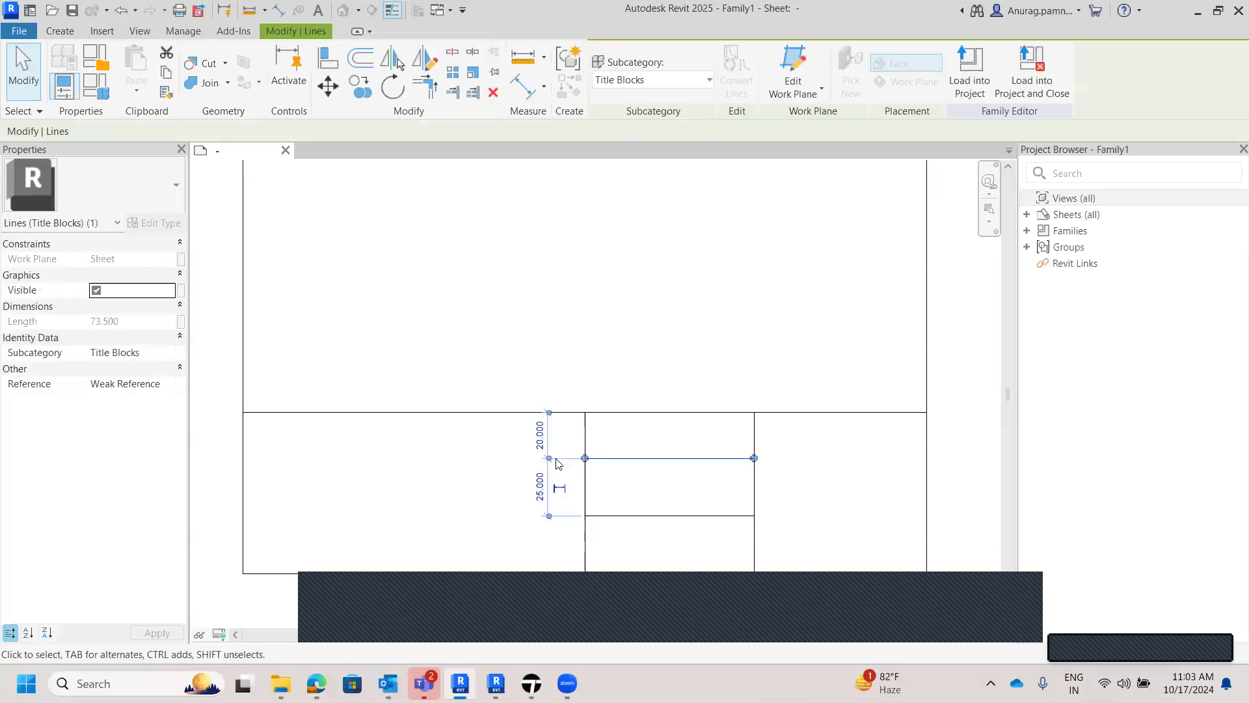
pyautogui.click(539, 434)
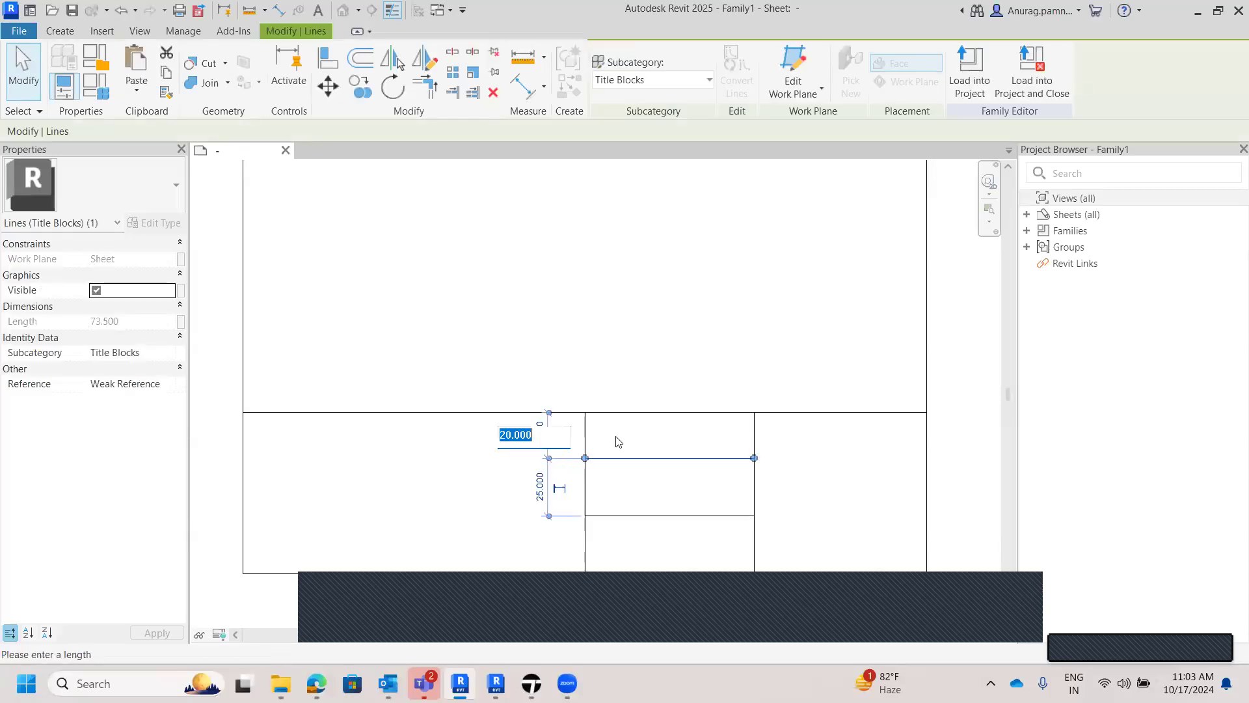
pyautogui.write('25')
pyautogui.press('Return')
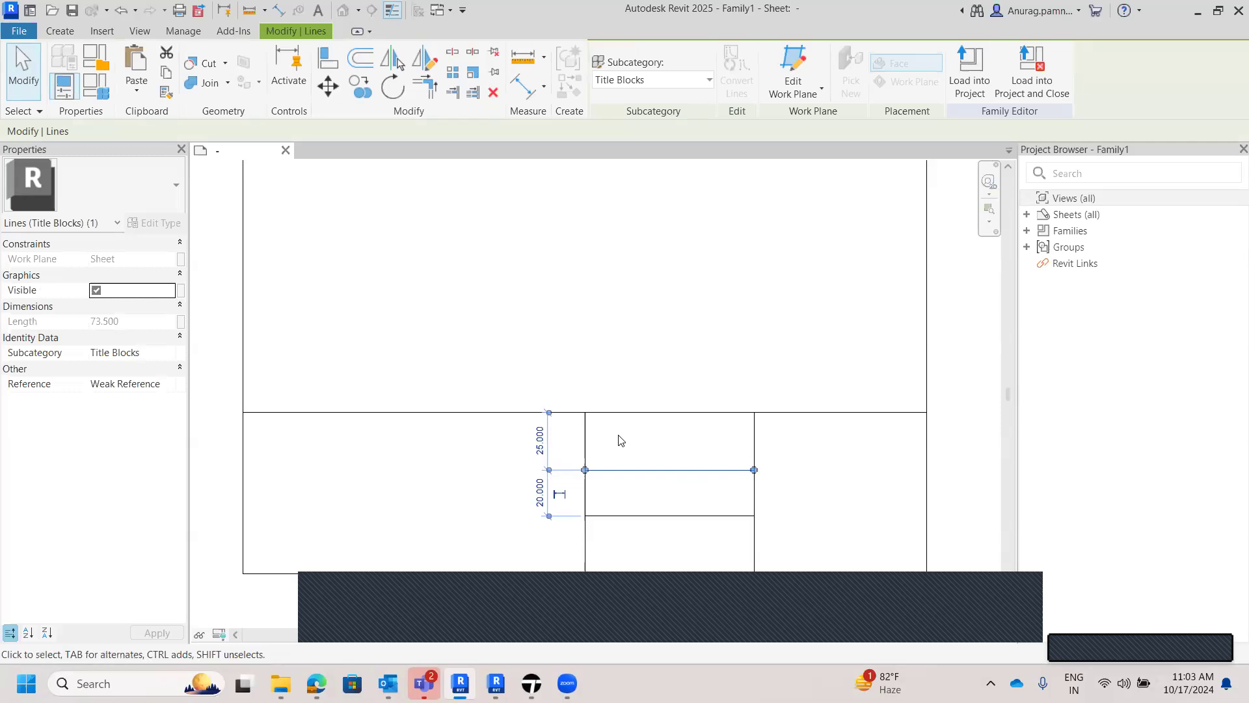
# - Set the lower horizontal line of the middle column to 25 mm below the upper one
pyautogui.click(627, 507)
pyautogui.click(625, 516)
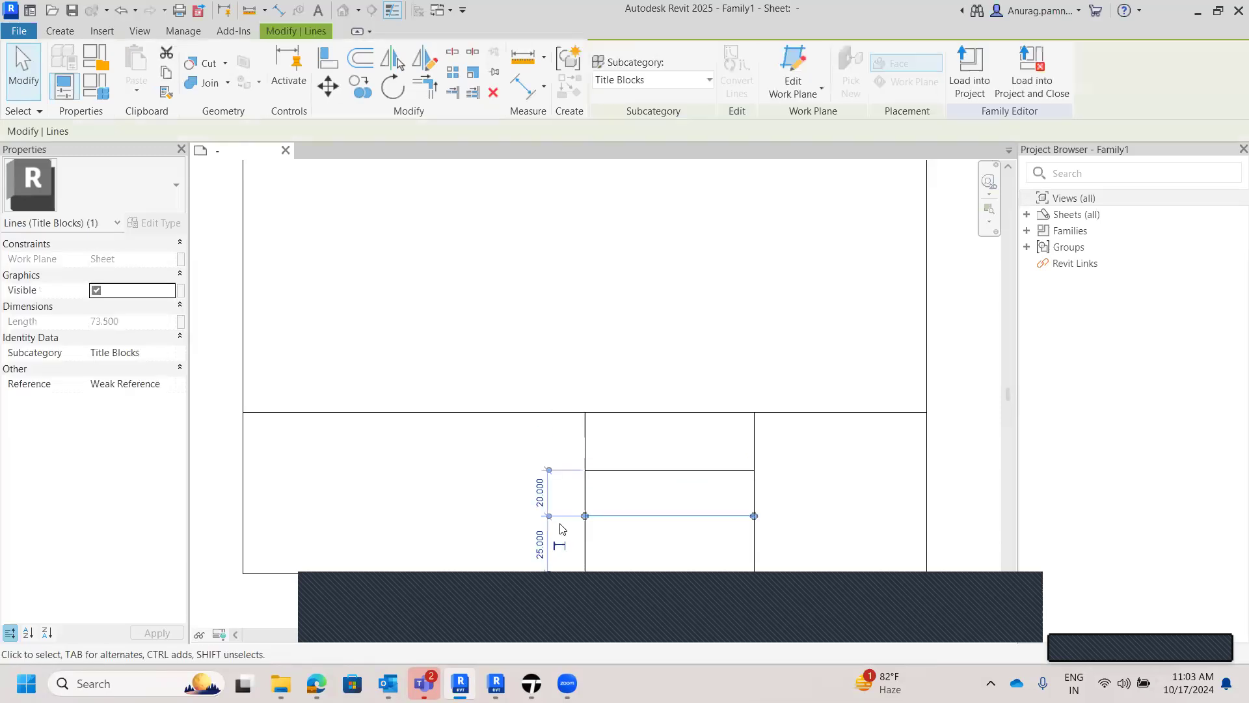
pyautogui.click(541, 494)
pyautogui.write('25')
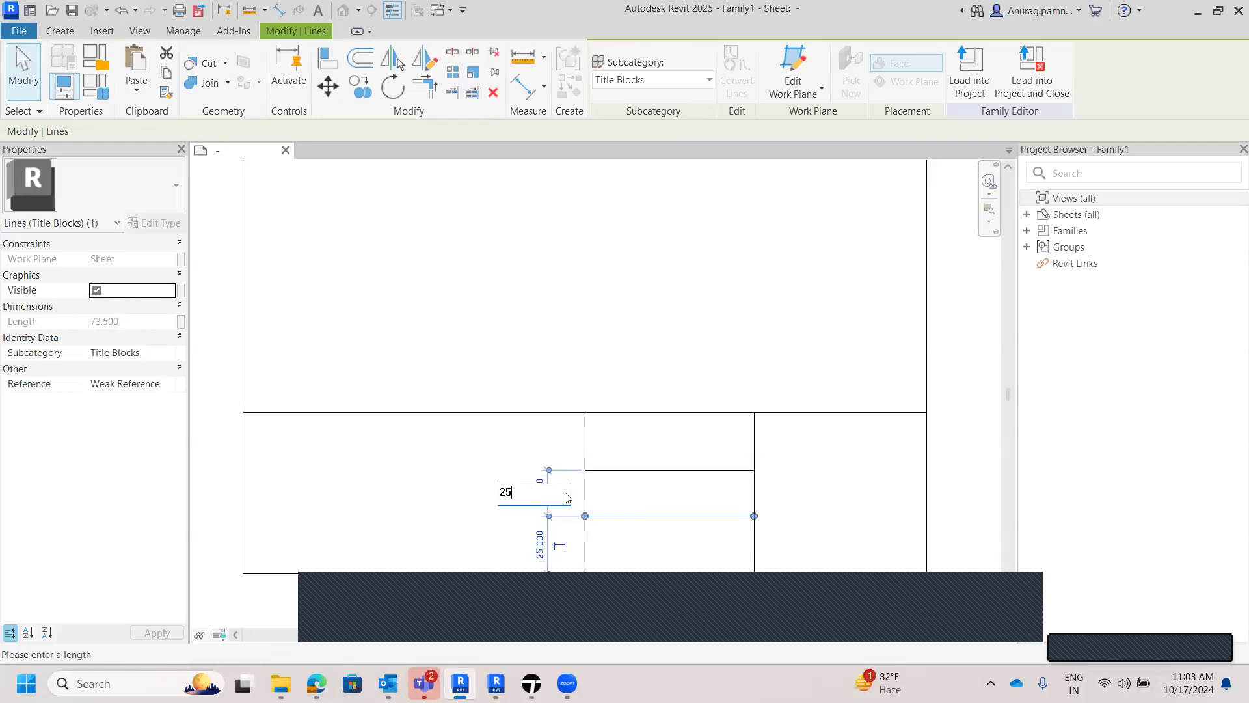
pyautogui.press('Return')
pyautogui.click(569, 490)
pyautogui.scroll(-1, 570, 492)
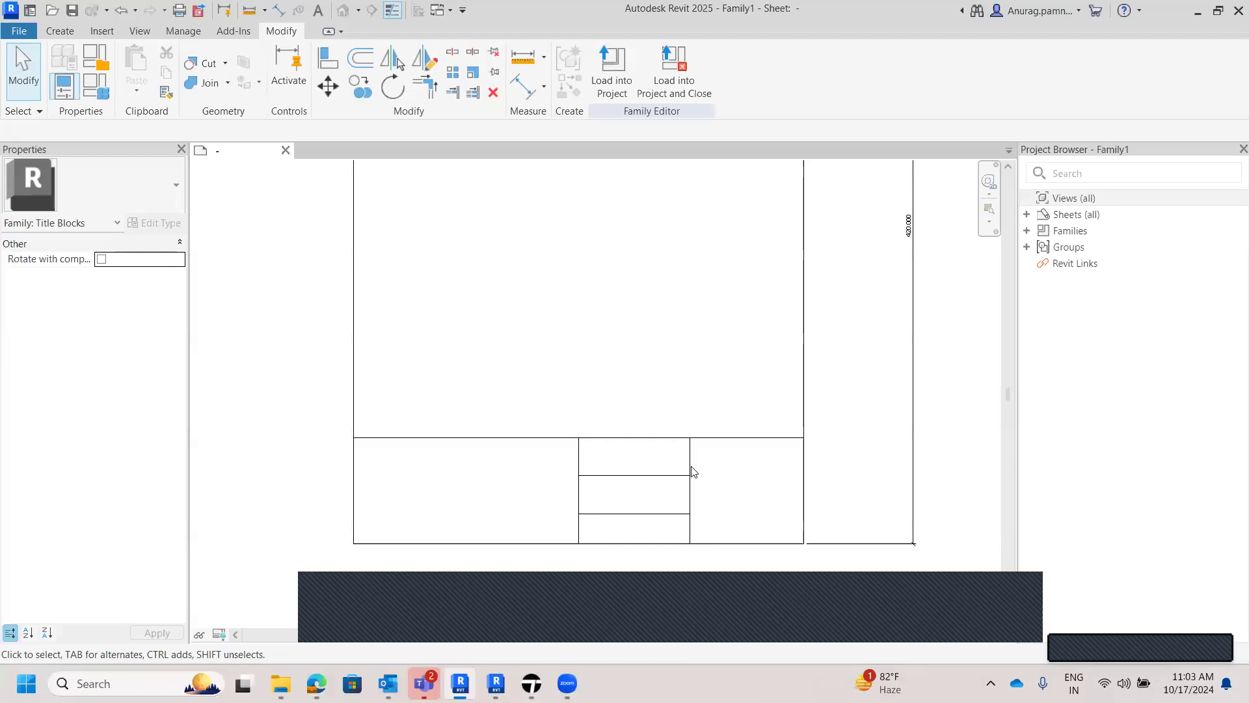
pyautogui.scroll(1, 635, 511)
pyautogui.scroll(-1, 635, 511)
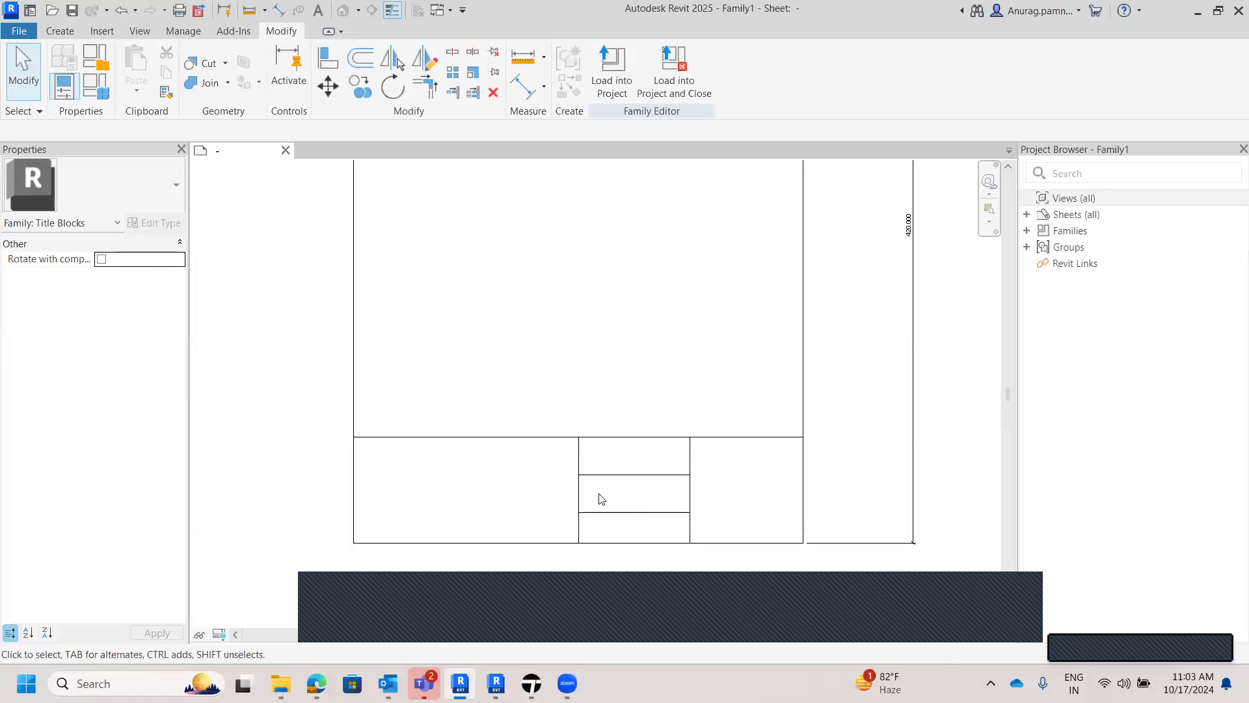
# - Offset copies of all four sheet edges 5 mm outward to form a double border around the sheet
pyautogui.scroll(-1, 505, 482)
pyautogui.scroll(-2, 591, 451)
pyautogui.click(361, 57)
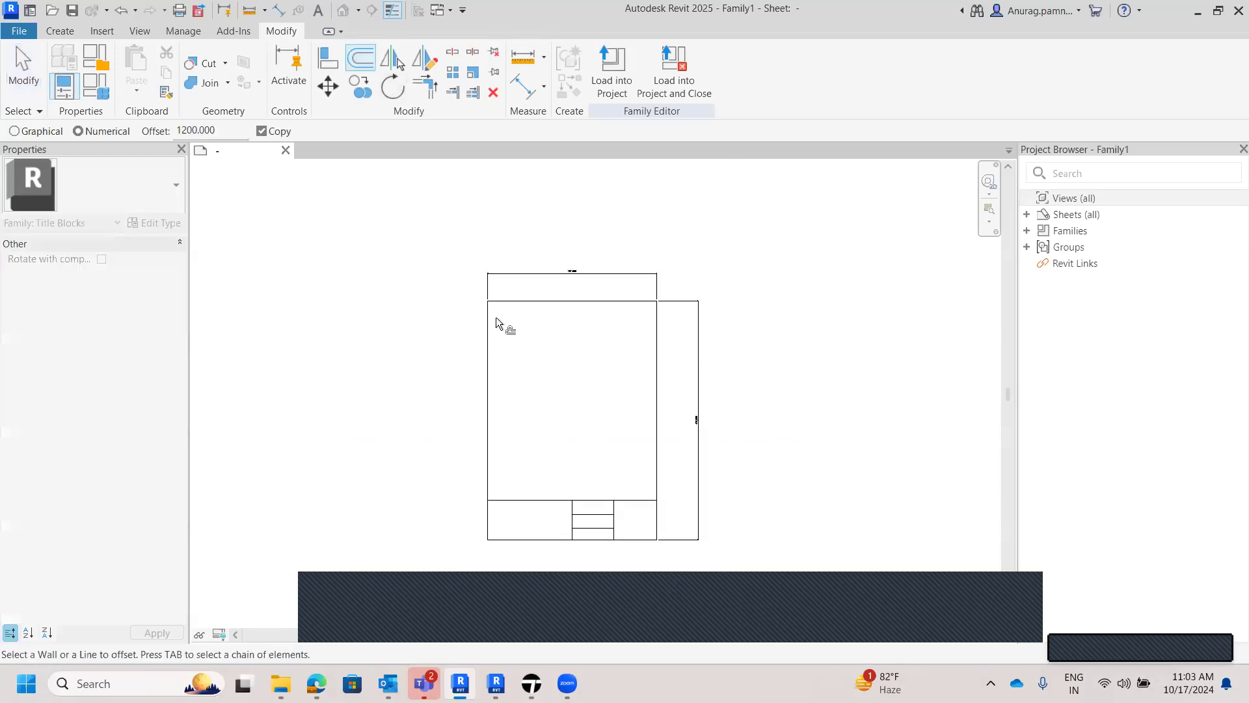
pyautogui.scroll(1, 494, 318)
pyautogui.moveTo(218, 130); pyautogui.dragTo(171, 130)
pyautogui.write('1')
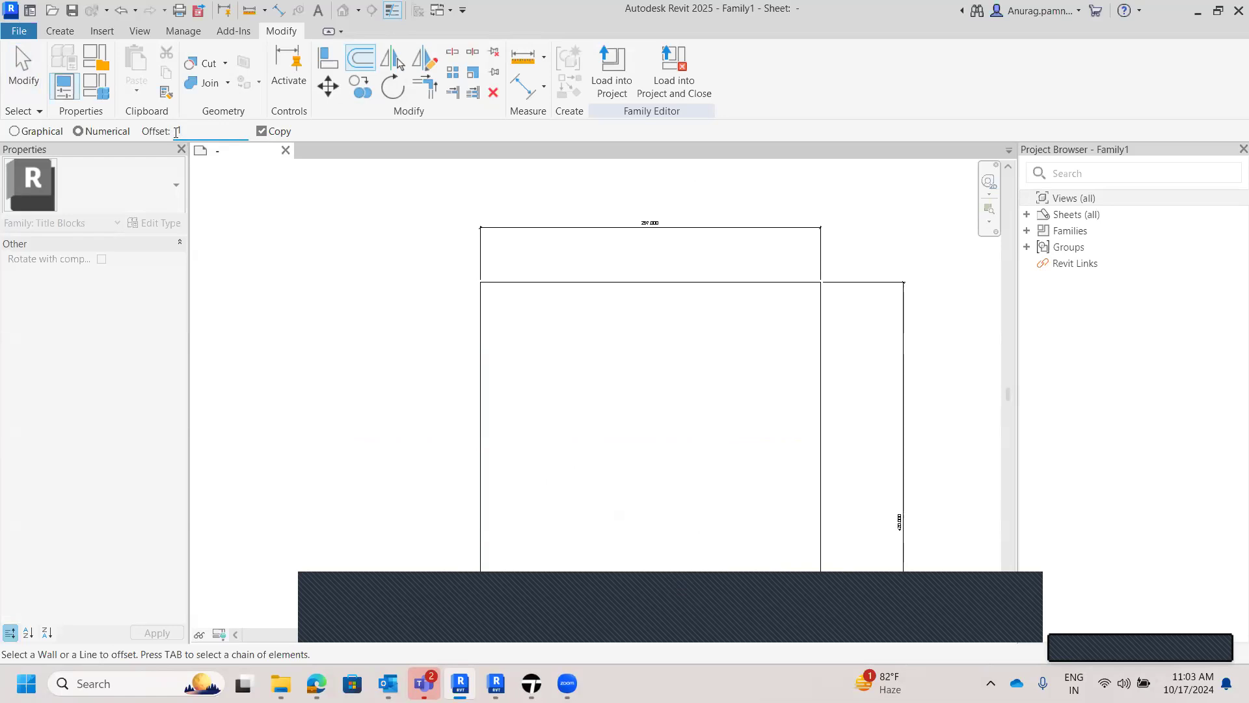
pyautogui.write('5')
pyautogui.click(532, 282)
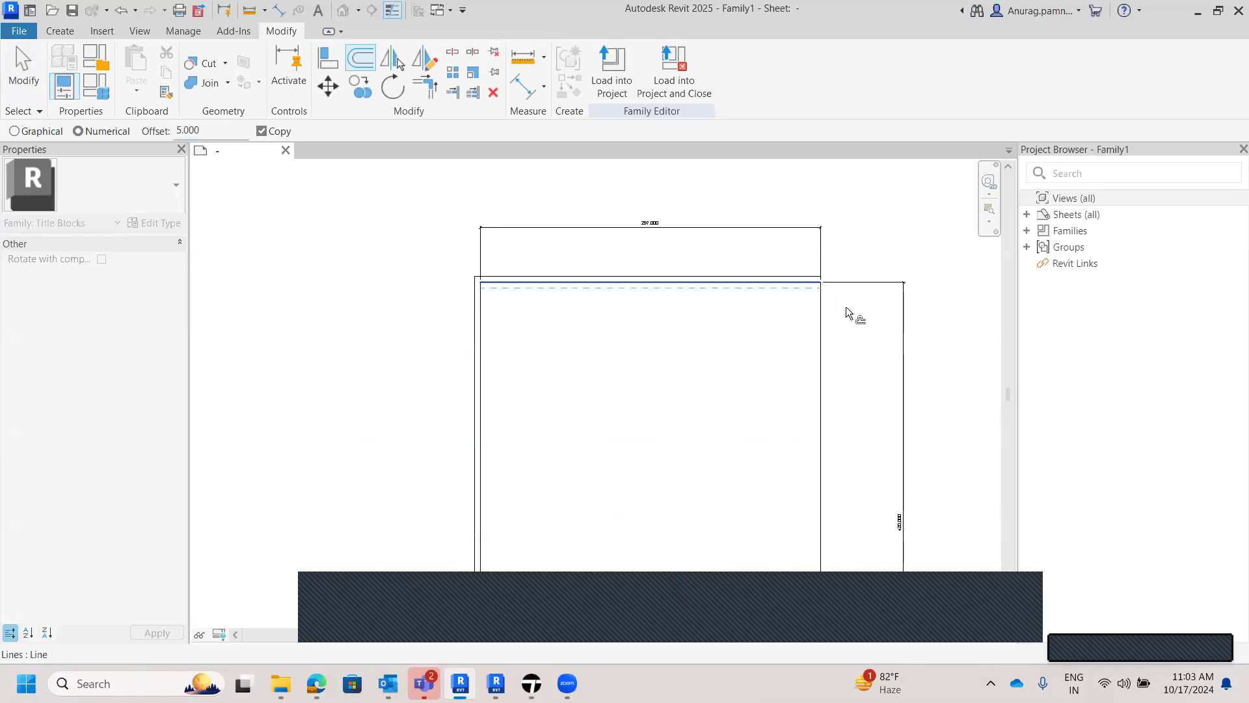
pyautogui.click(825, 333)
pyautogui.scroll(-2, 846, 303)
pyautogui.scroll(2, 805, 557)
pyautogui.click(810, 554)
pyautogui.press('Escape')
pyautogui.scroll(-2, 678, 417)
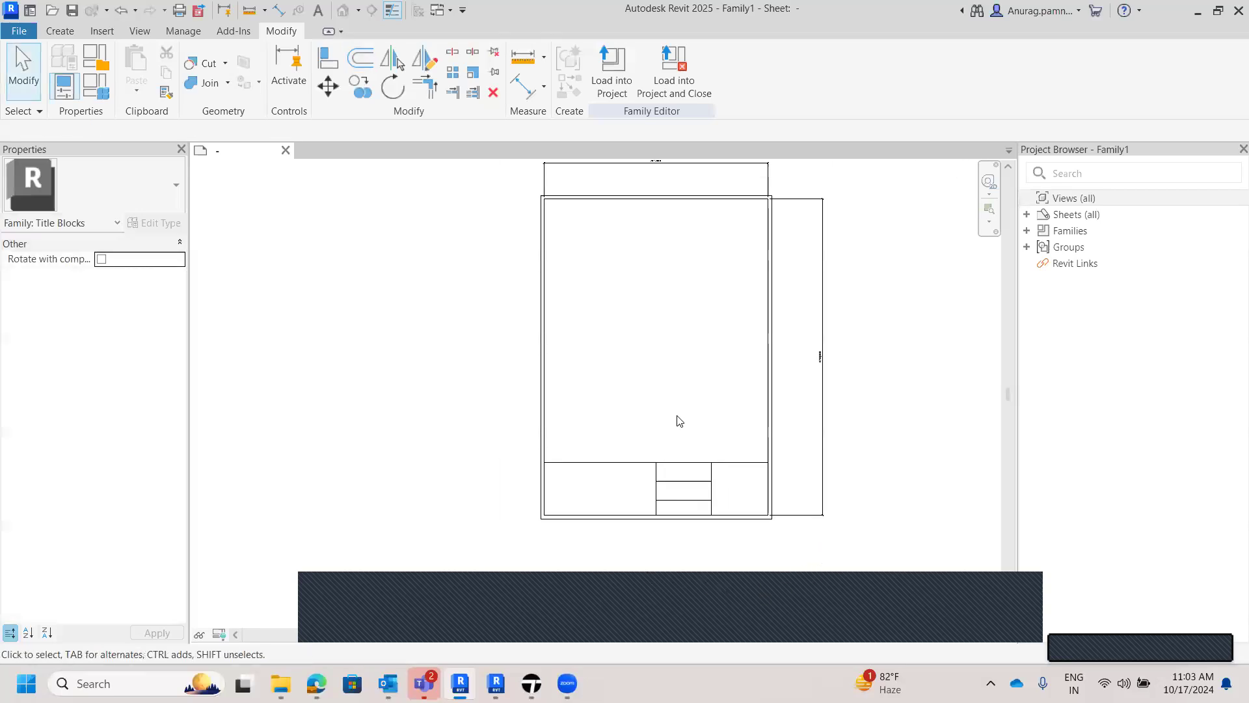
# - Offset a copy of the bottom strip's top line 5 mm upward into the drawing area
pyautogui.scroll(1, 677, 421)
pyautogui.click(360, 57)
pyautogui.click(566, 467)
pyautogui.press('Escape')
pyautogui.scroll(2, 742, 504)
pyautogui.scroll(-1, 740, 501)
pyautogui.moveTo(737, 505); pyautogui.dragTo(666, 508, button='middle')
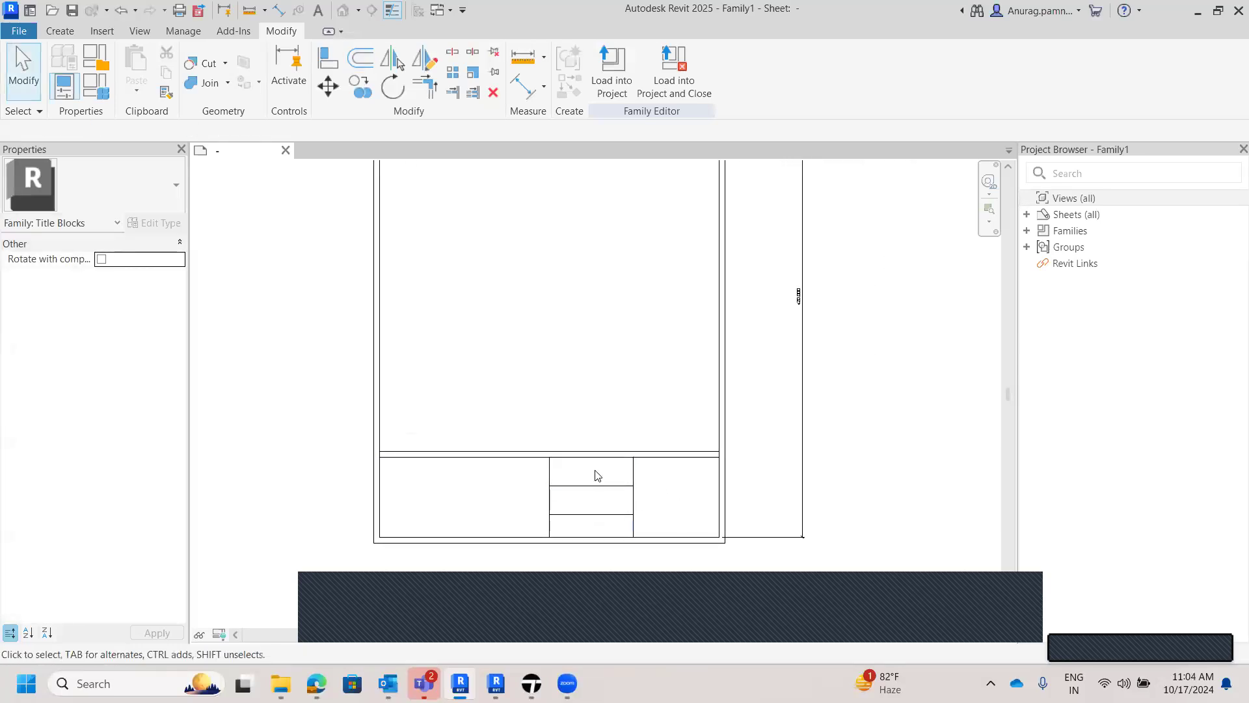
# - Place the text "Date" in the 8mm text type in the top cell of the strip's middle column
pyautogui.scroll(3, 589, 475)
pyautogui.scroll(-1, 538, 578)
pyautogui.moveTo(582, 580); pyautogui.dragTo(626, 570, button='middle')
pyautogui.scroll(-2, 393, 563)
pyautogui.moveTo(463, 451); pyautogui.dragTo(525, 451, button='middle')
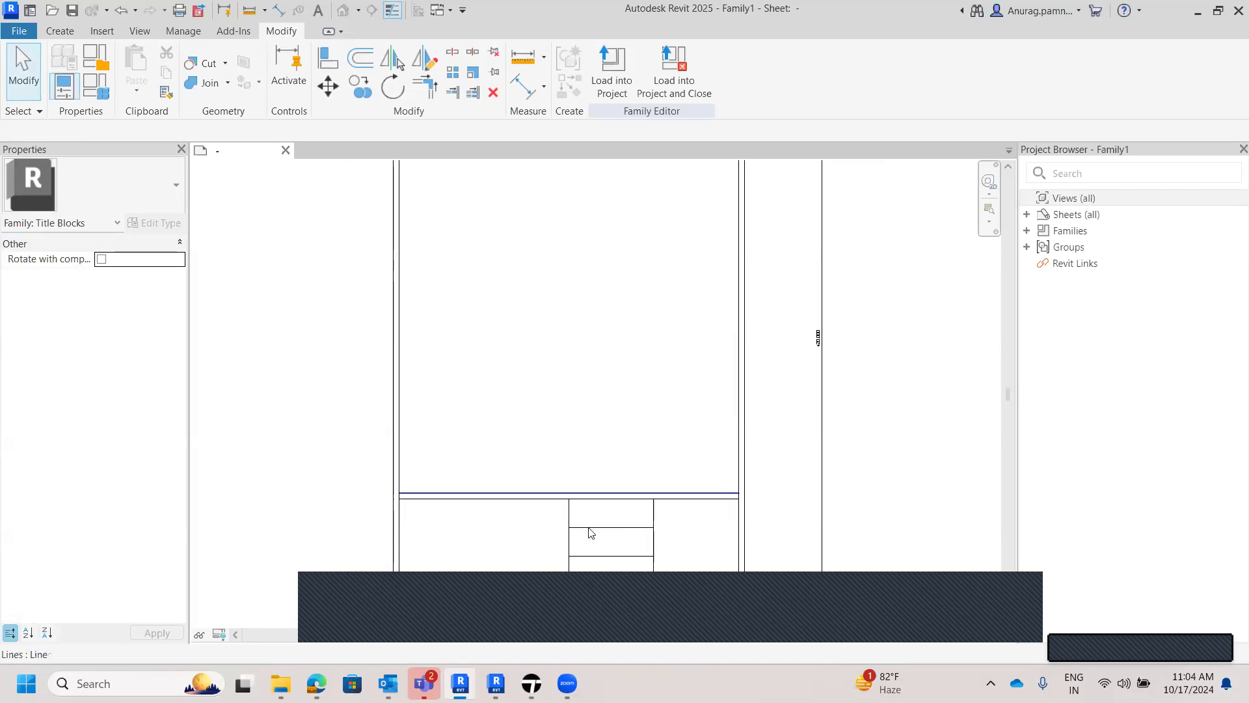
pyautogui.scroll(2, 588, 528)
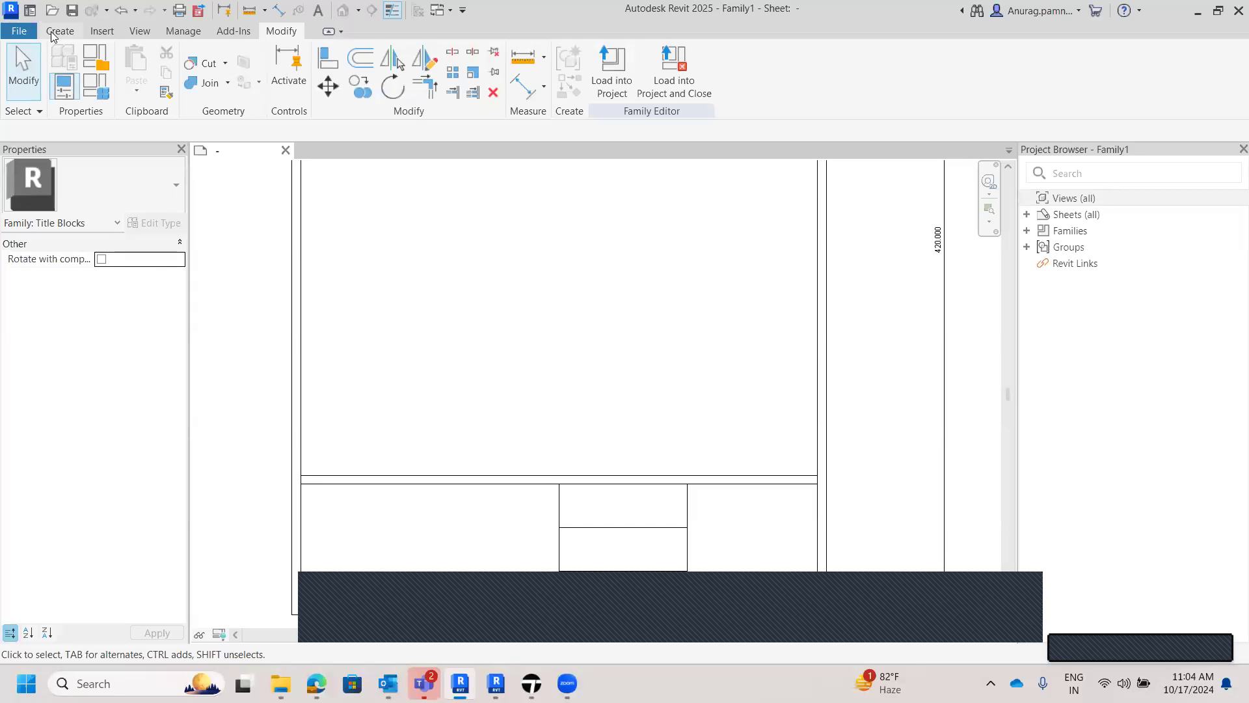
pyautogui.click(52, 31)
pyautogui.click(615, 72)
pyautogui.click(565, 504)
pyautogui.write('Date')
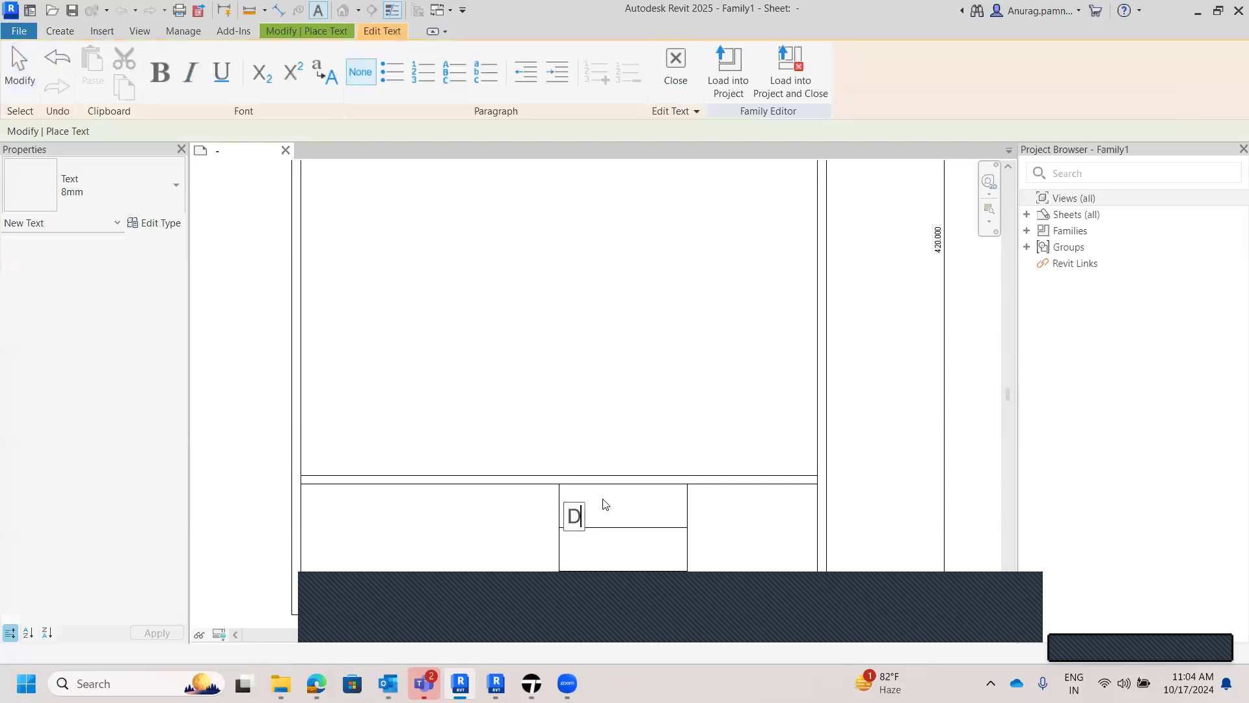
pyautogui.click(625, 402)
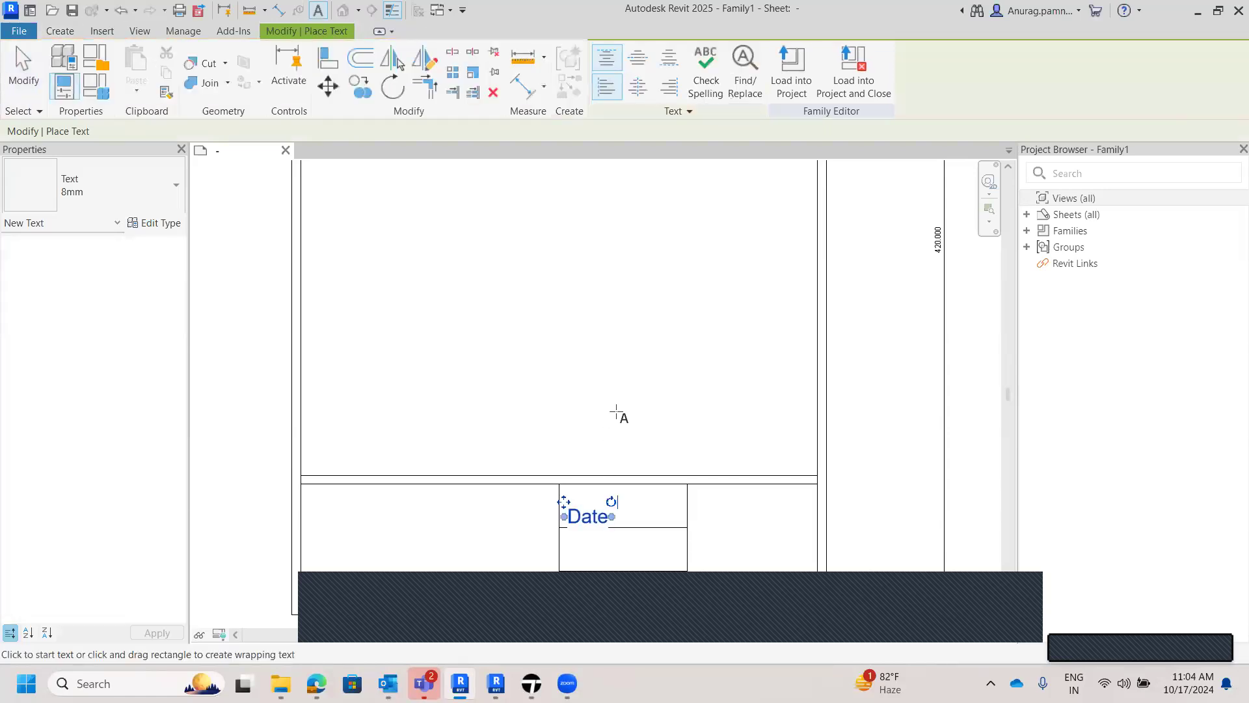
# - Finish the "Date" text and move it up toward the upper-left corner of the middle column's top cell
pyautogui.press('Escape')
pyautogui.click(593, 518)
pyautogui.click(591, 516)
pyautogui.press('Escape')
pyautogui.moveTo(563, 501)
pyautogui.mouseDown()
pyautogui.moveTo(555, 488)
pyautogui.moveTo(602, 514)
pyautogui.moveTo(568, 495)
pyautogui.mouseUp()
pyautogui.click(647, 427)
pyautogui.click(557, 493)
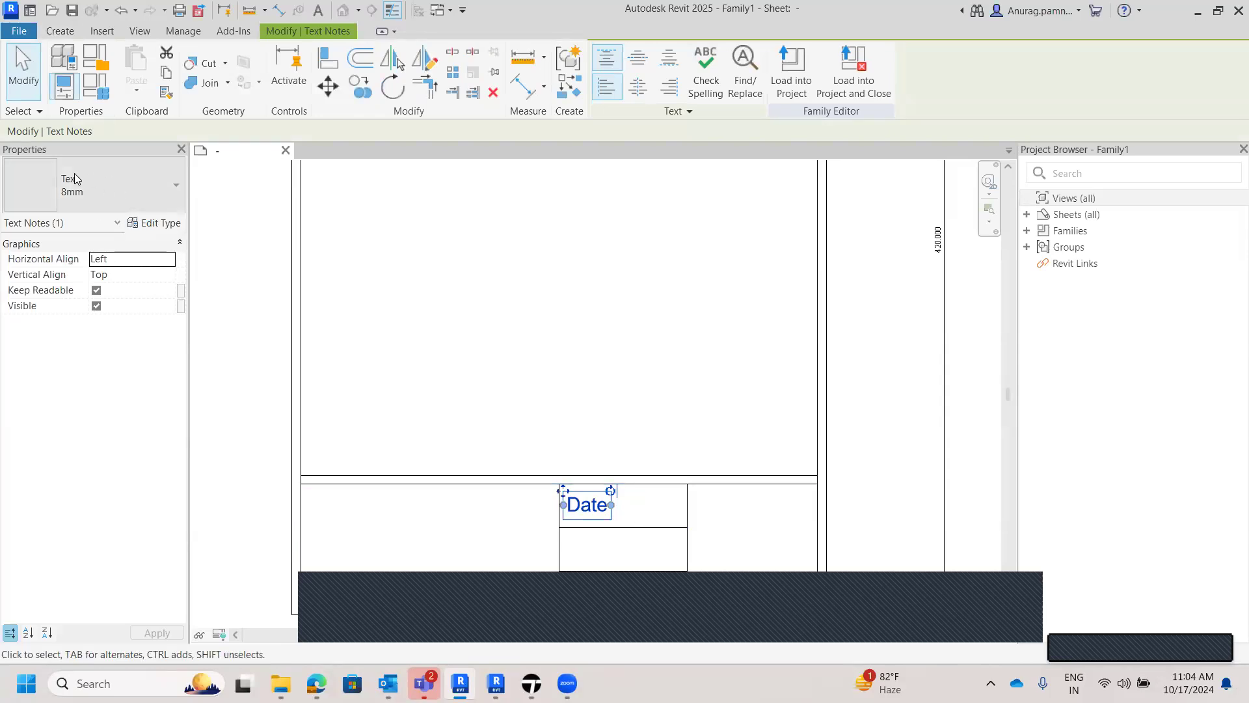
pyautogui.click(160, 223)
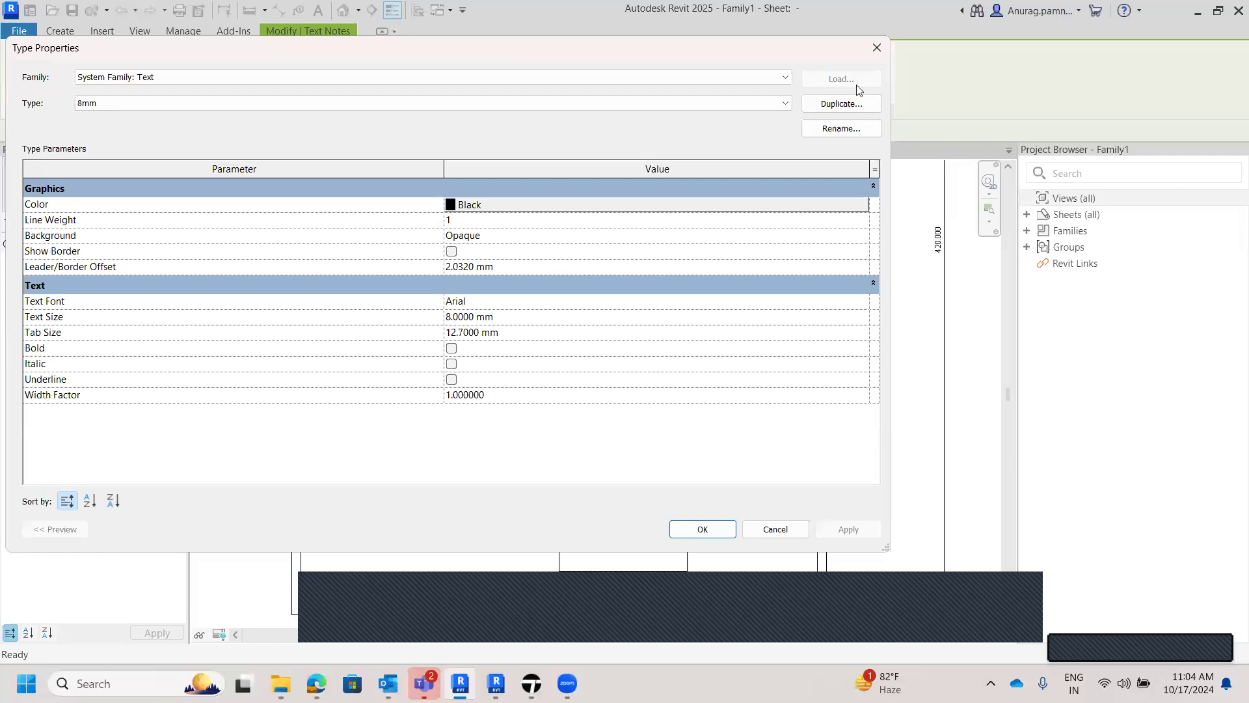
pyautogui.click(877, 47)
pyautogui.scroll(-2, 565, 310)
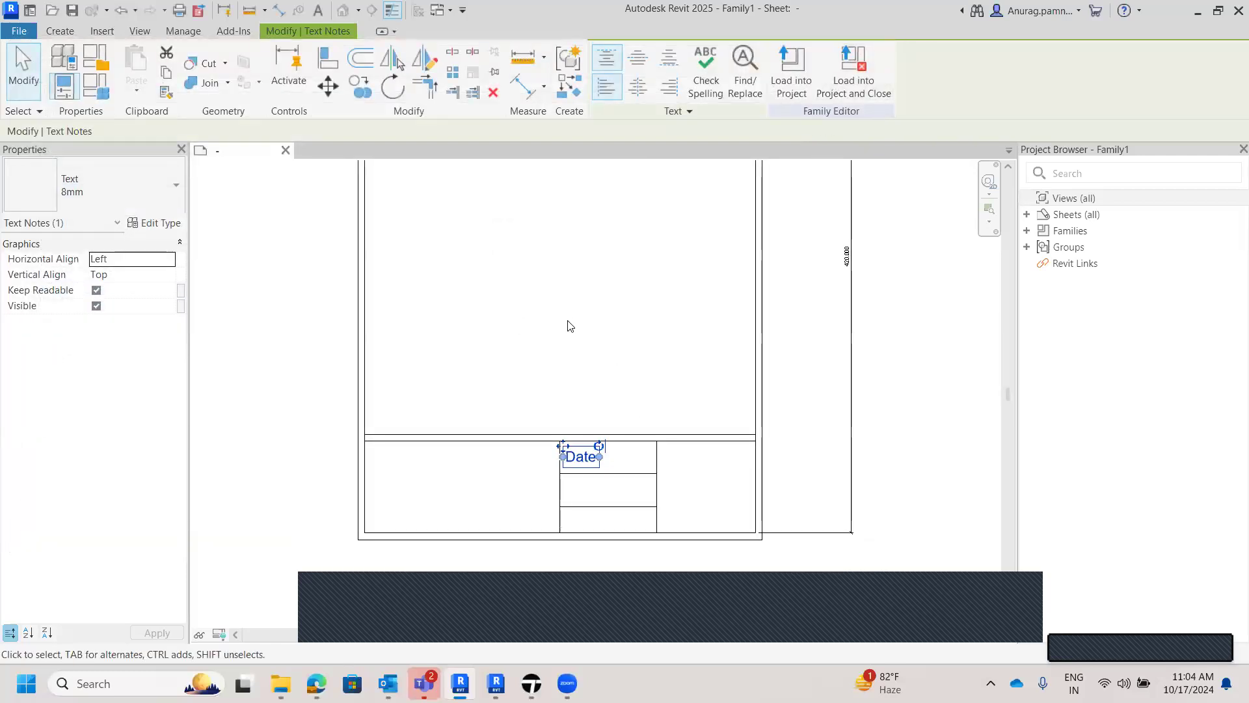
pyautogui.click(621, 470)
pyautogui.scroll(2, 620, 471)
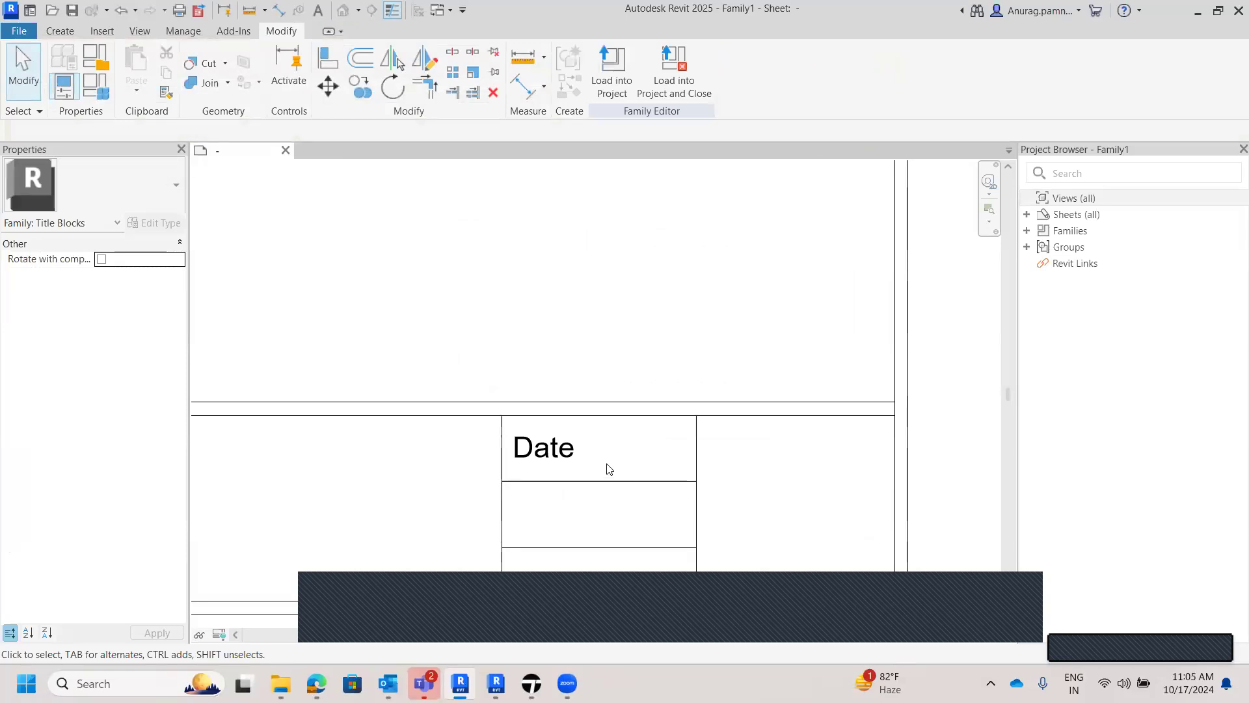
pyautogui.scroll(-1, 609, 468)
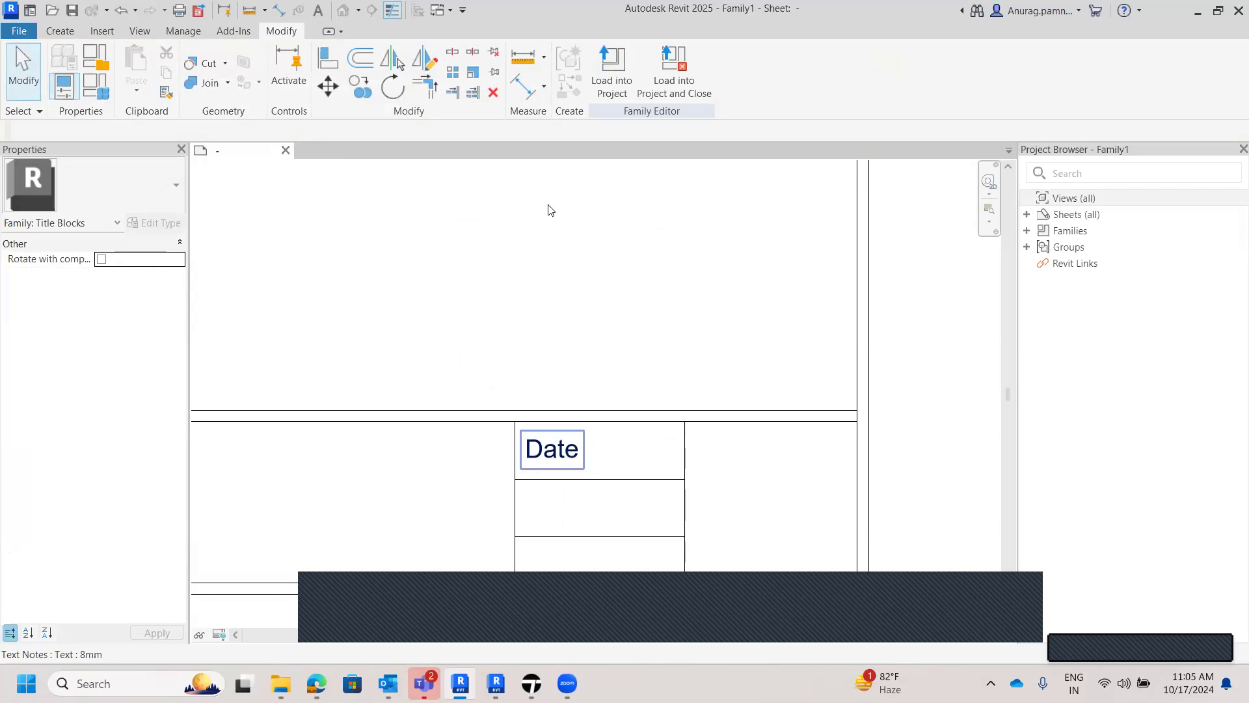
# - Place a label with the Sheet Issue Date parameter beside the "Date" text in the middle column's top cell
pyautogui.click(57, 31)
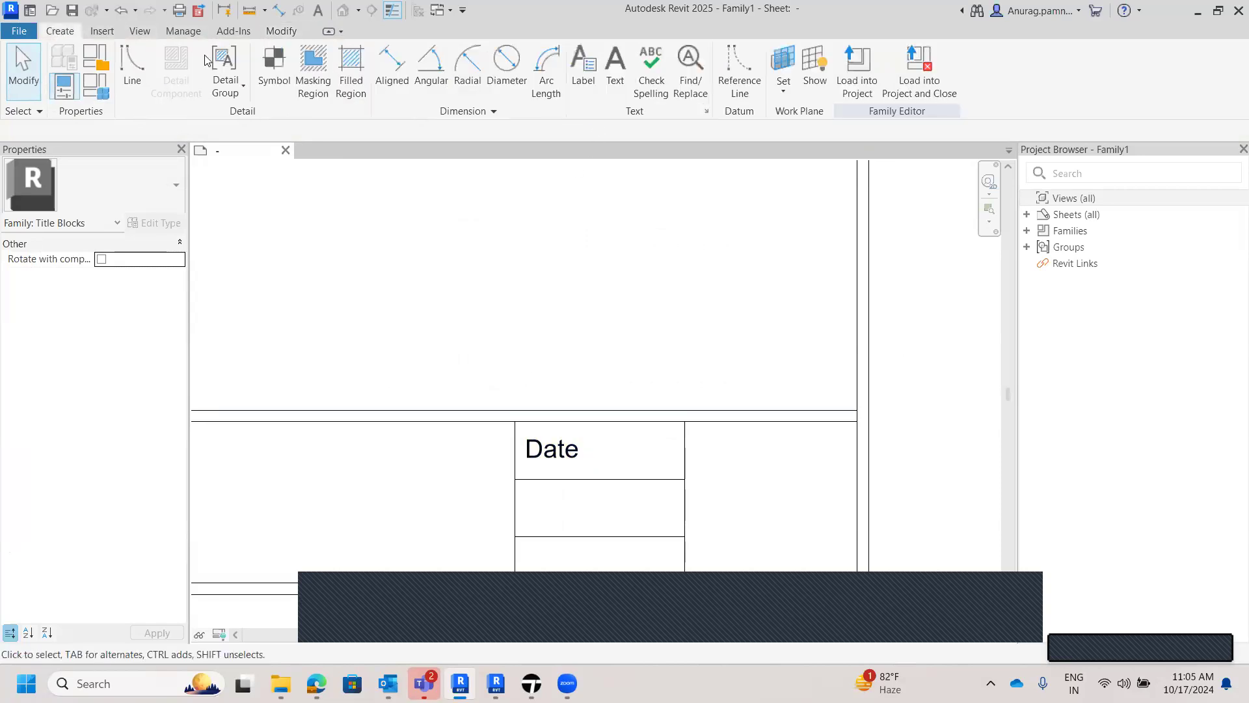
pyautogui.click(584, 65)
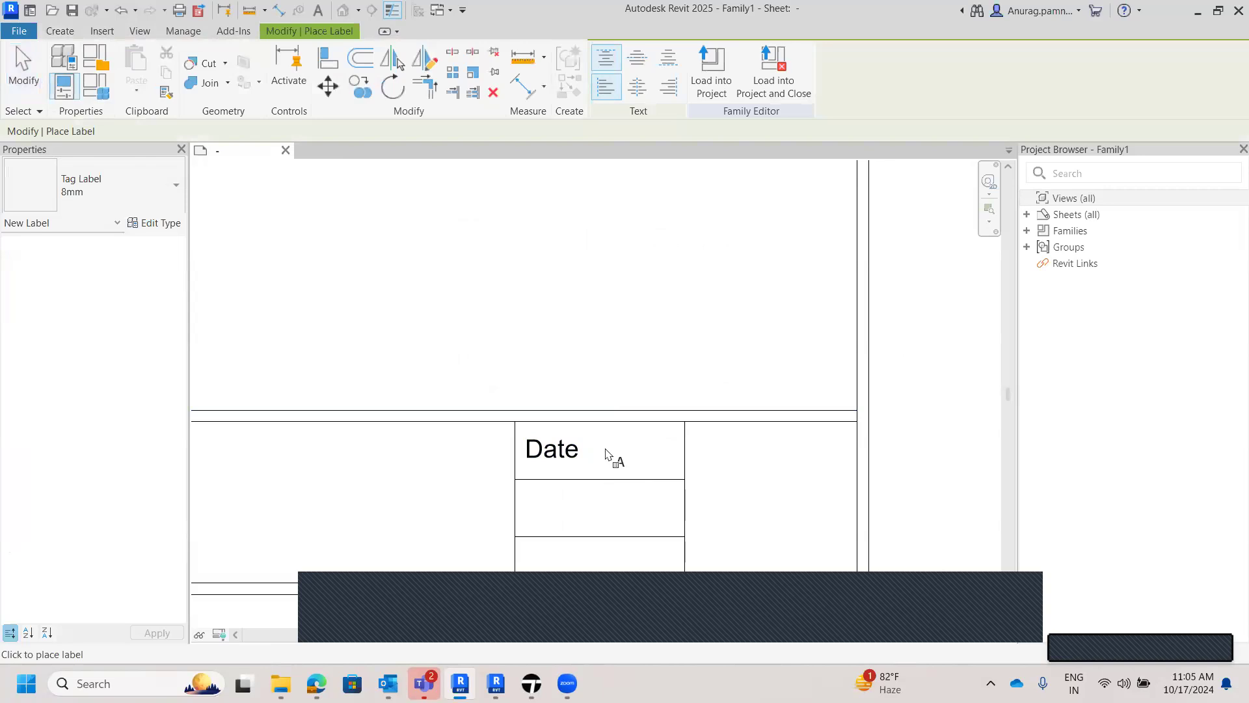
pyautogui.click(608, 455)
pyautogui.scroll(-5, 358, 335)
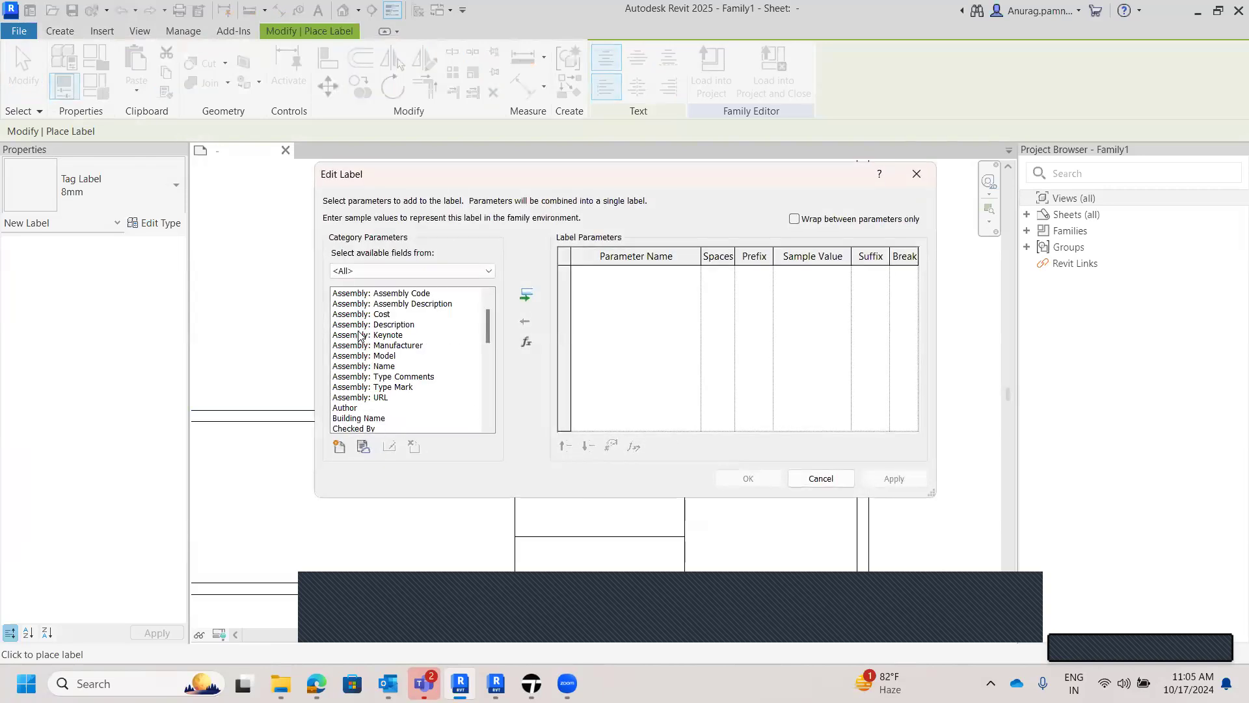
pyautogui.scroll(-6, 358, 336)
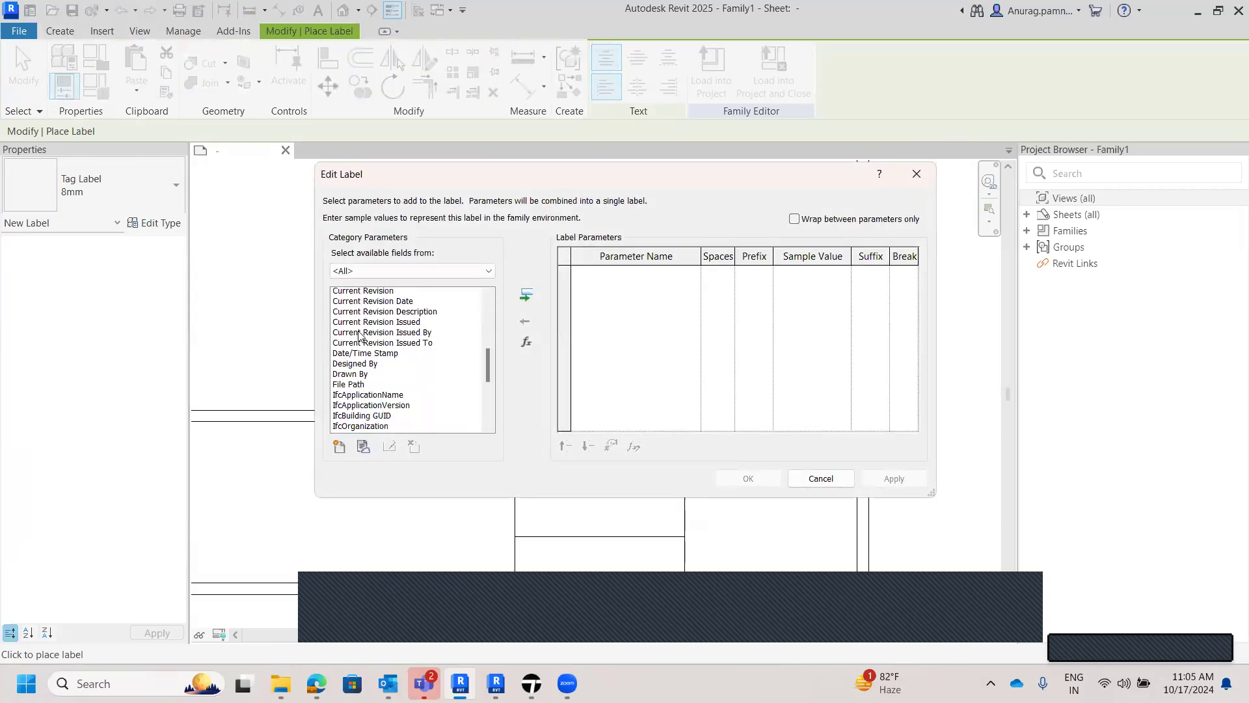
pyautogui.scroll(-1, 359, 336)
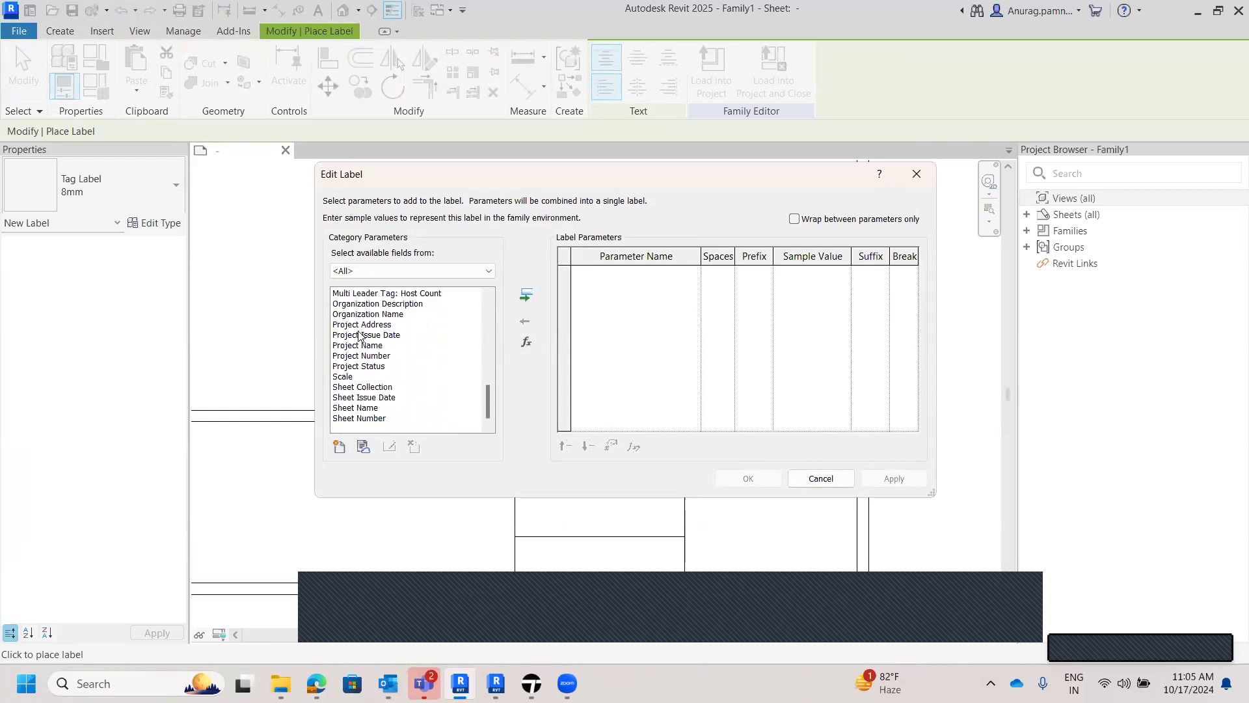
pyautogui.click(355, 398)
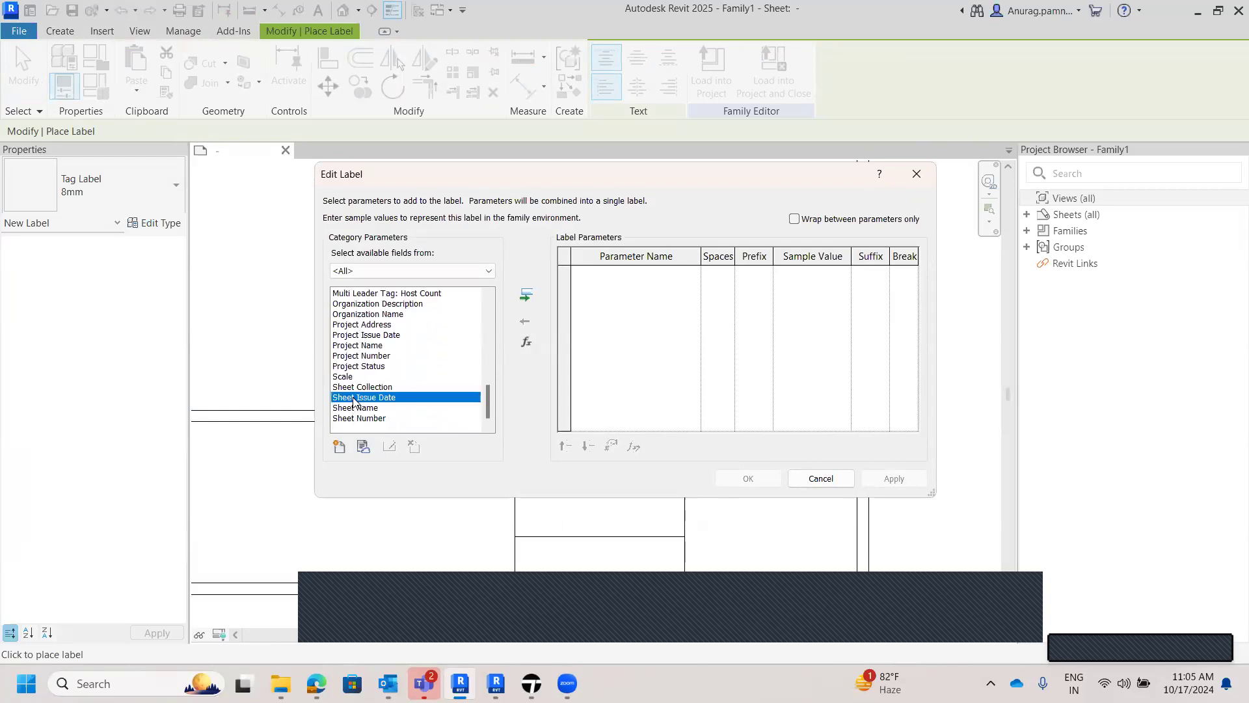
pyautogui.click(526, 297)
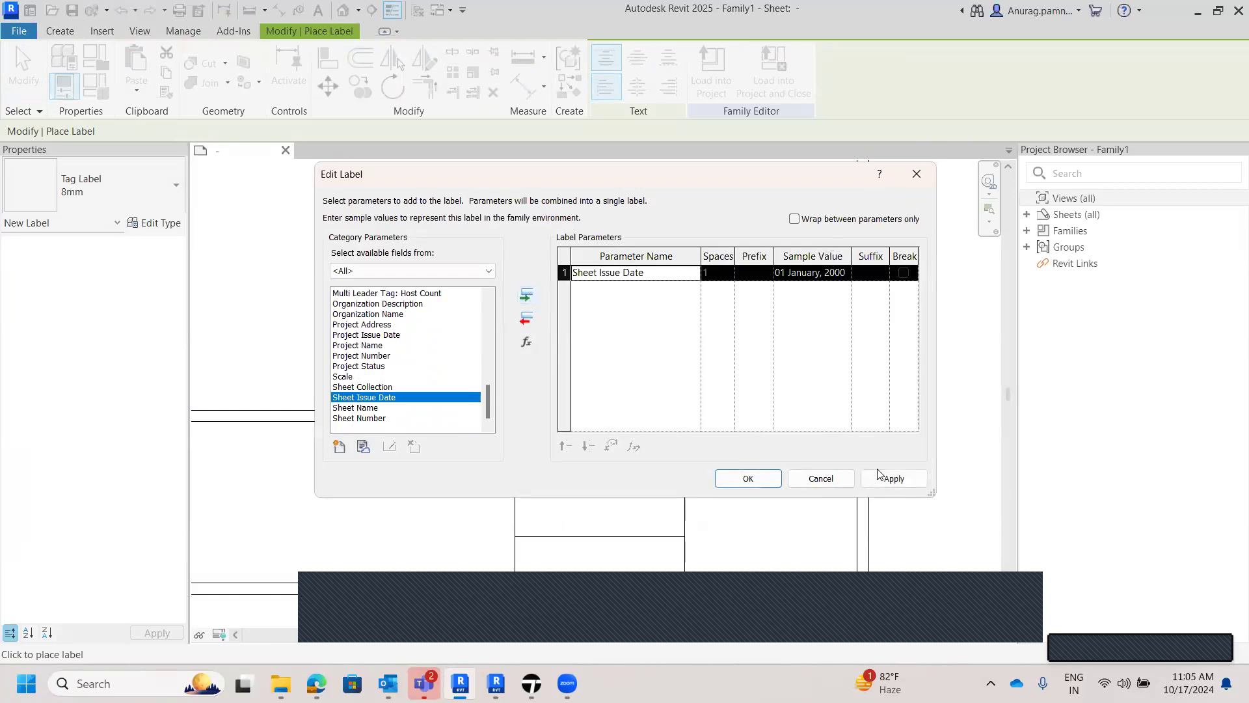
pyautogui.click(893, 479)
pyautogui.click(748, 479)
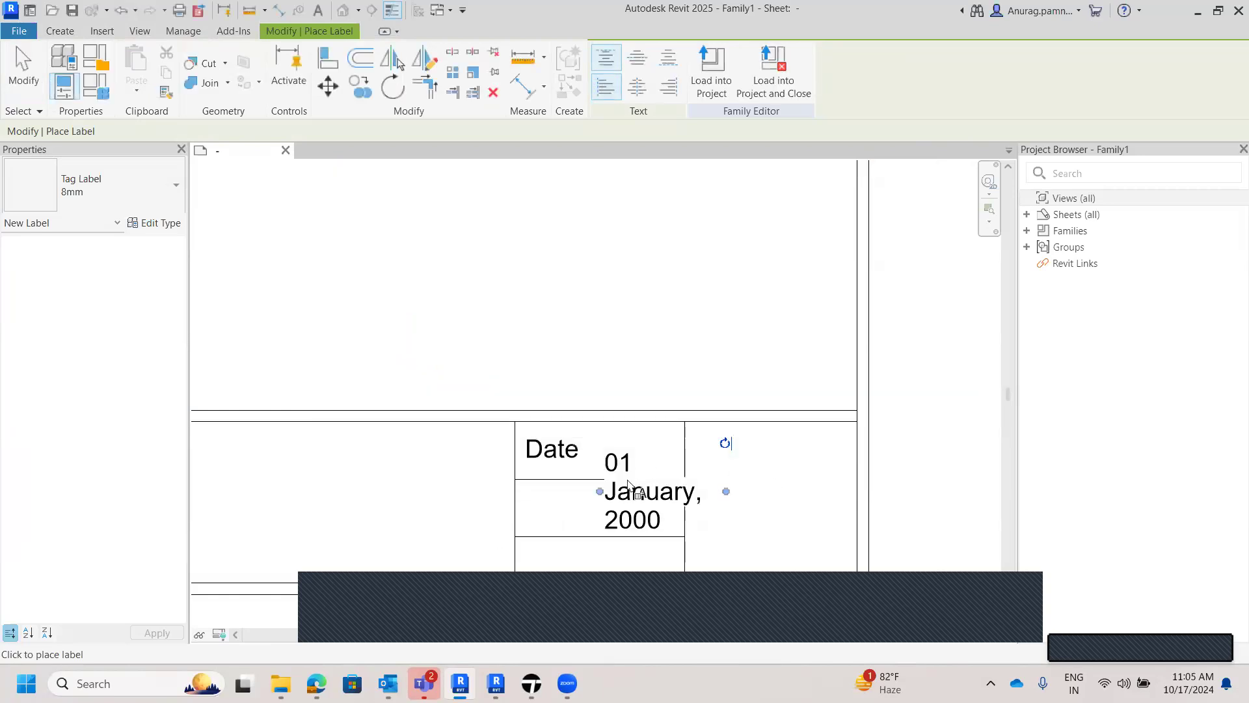
# - Widen the sheet issue date label so it fits on one line, and move it level with the "Date" text
pyautogui.press('Escape')
pyautogui.click(635, 514)
pyautogui.moveTo(726, 492); pyautogui.dragTo(851, 492)
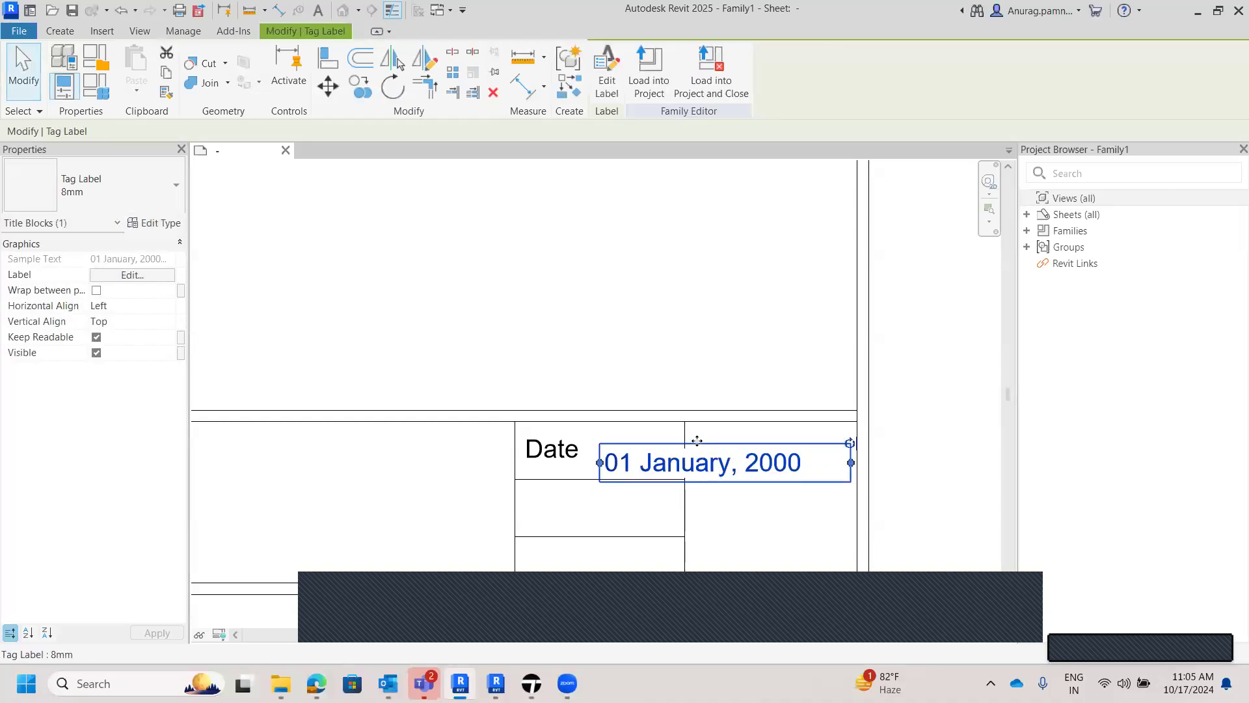
pyautogui.moveTo(689, 428); pyautogui.dragTo(689, 430)
pyautogui.press('Escape')
pyautogui.click(666, 457)
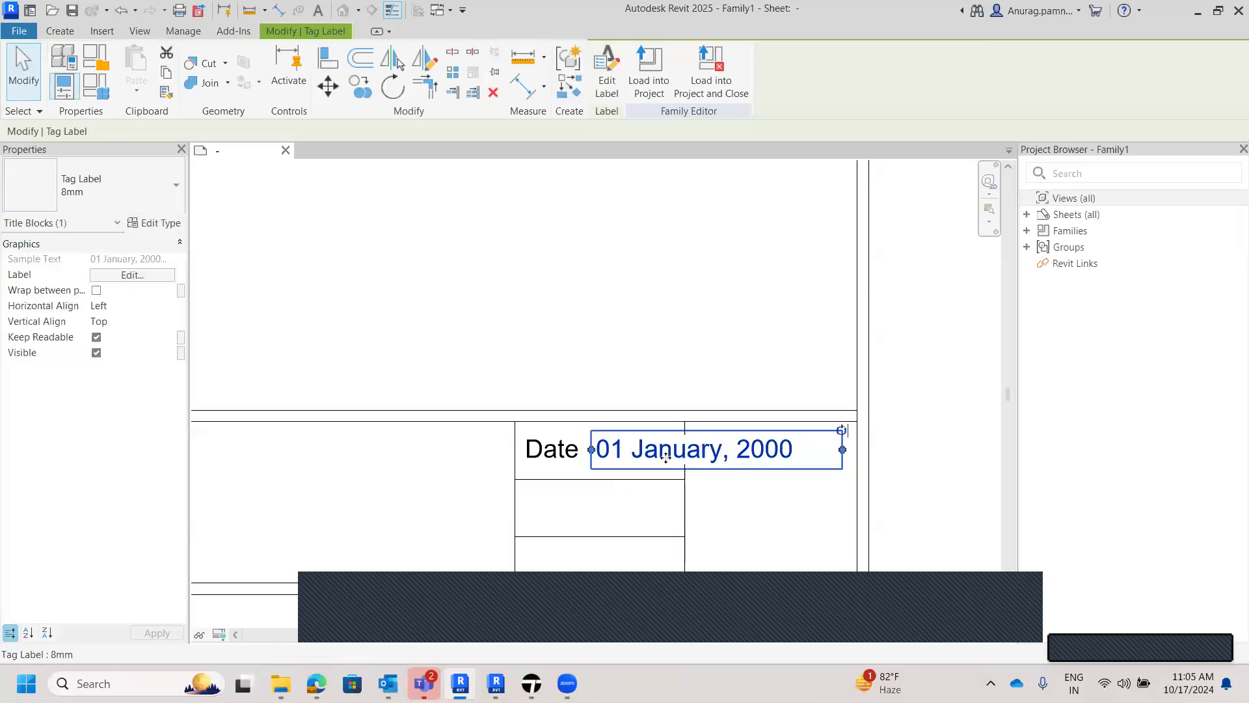
pyautogui.click(322, 384)
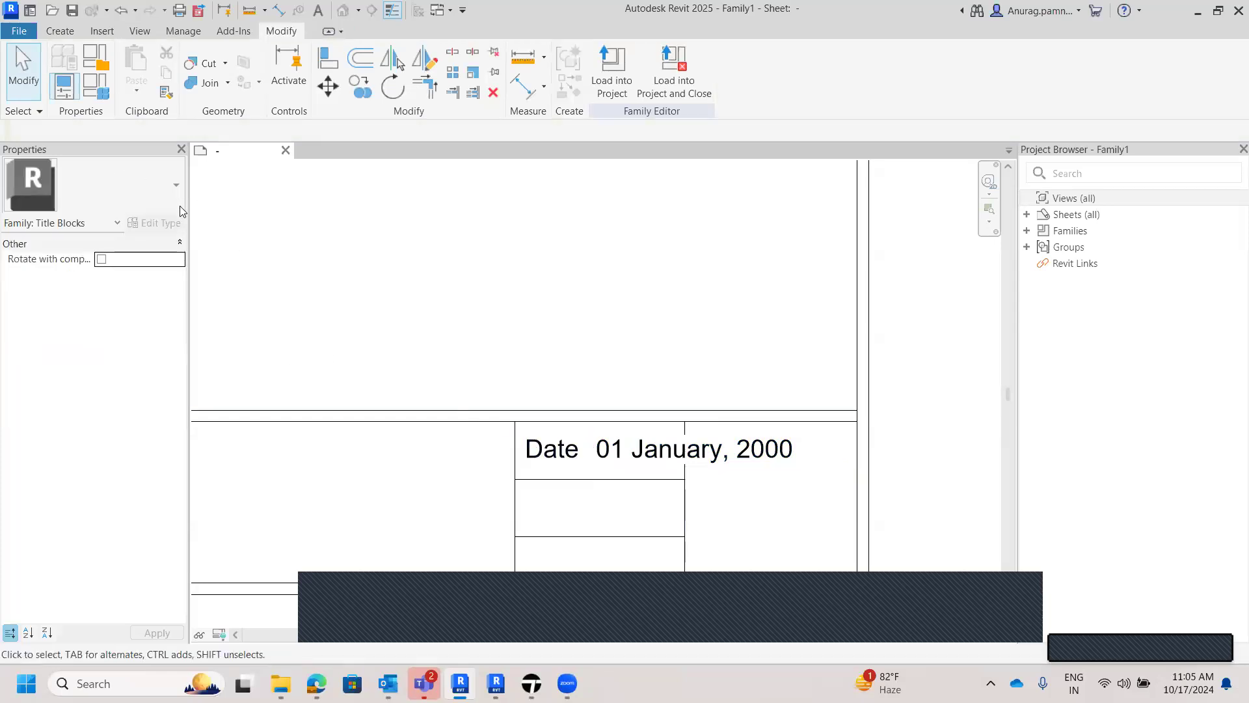
# - Duplicate the "Date" text's type as "4mm" and set its text size to 4 mm
pyautogui.click(551, 448)
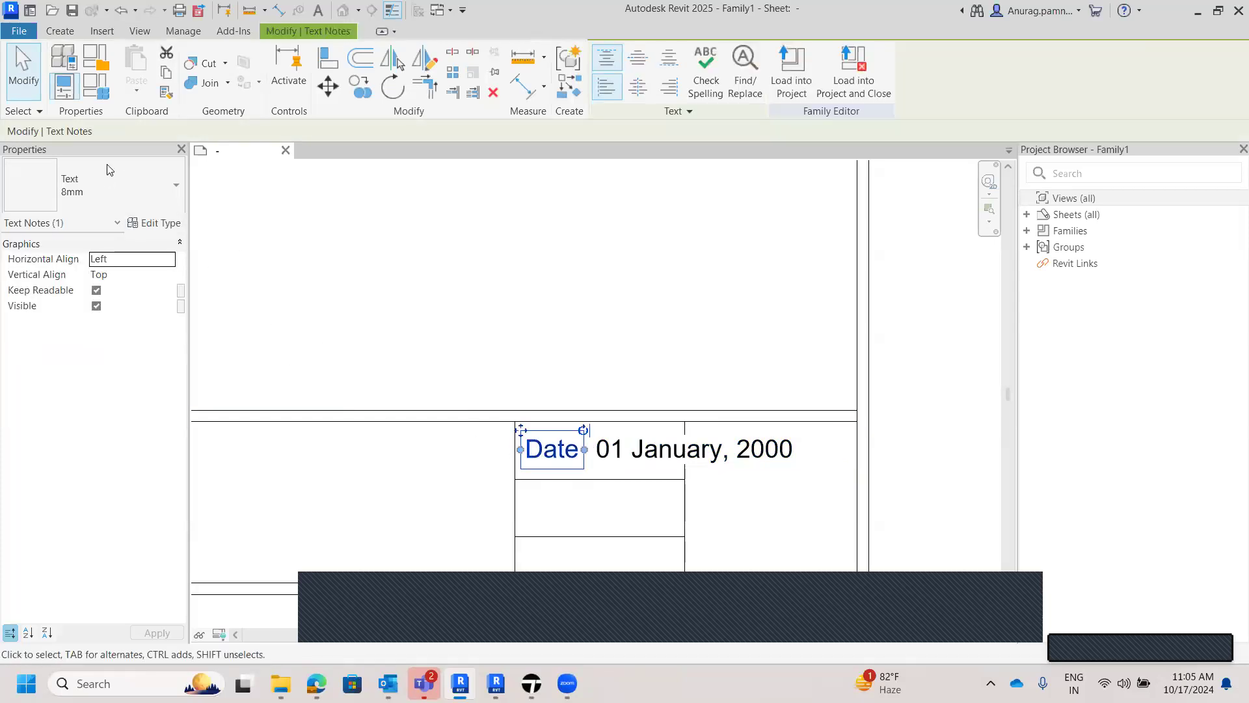
pyautogui.click(156, 222)
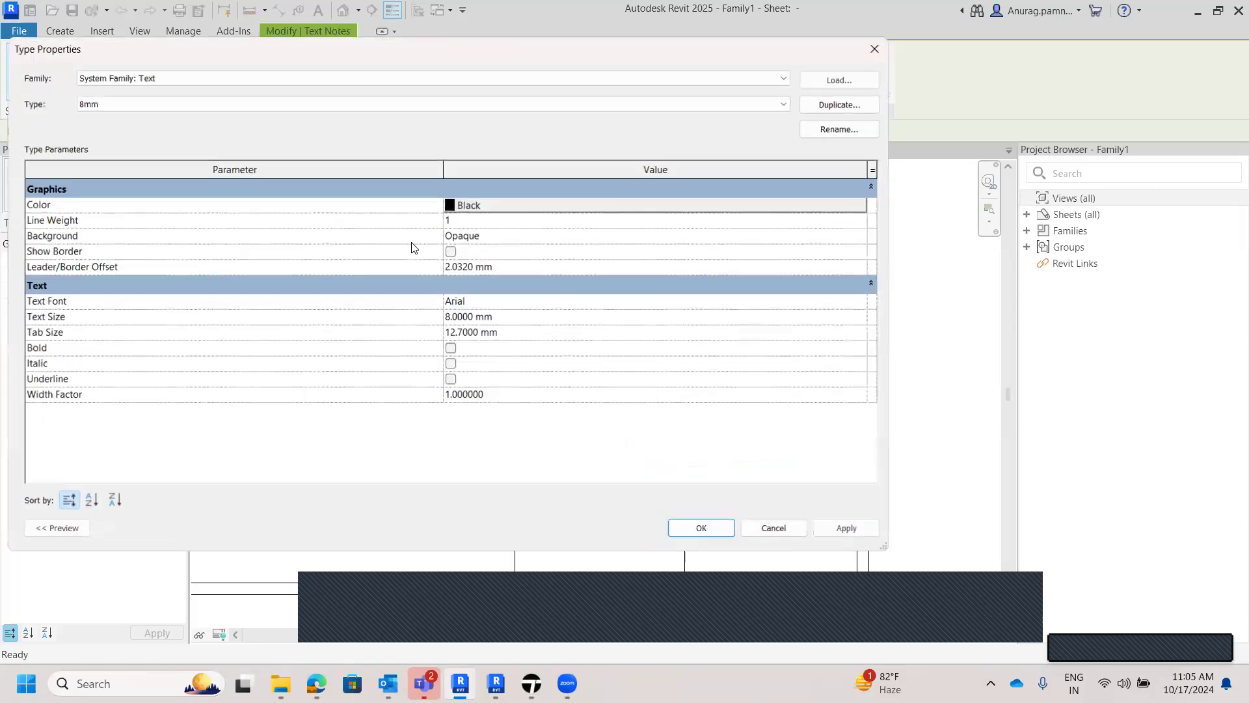
pyautogui.click(840, 105)
pyautogui.moveTo(388, 289); pyautogui.dragTo(381, 291)
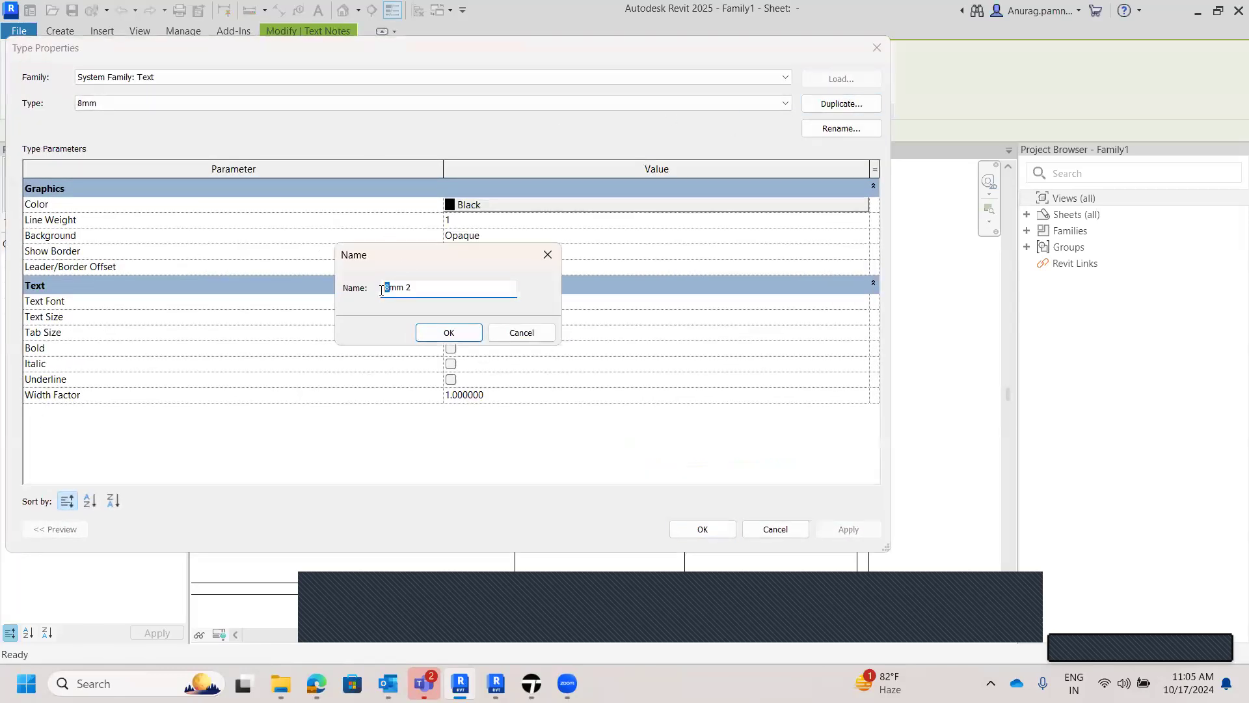
pyautogui.write('4')
pyautogui.press('BackSpace')
pyautogui.click(438, 333)
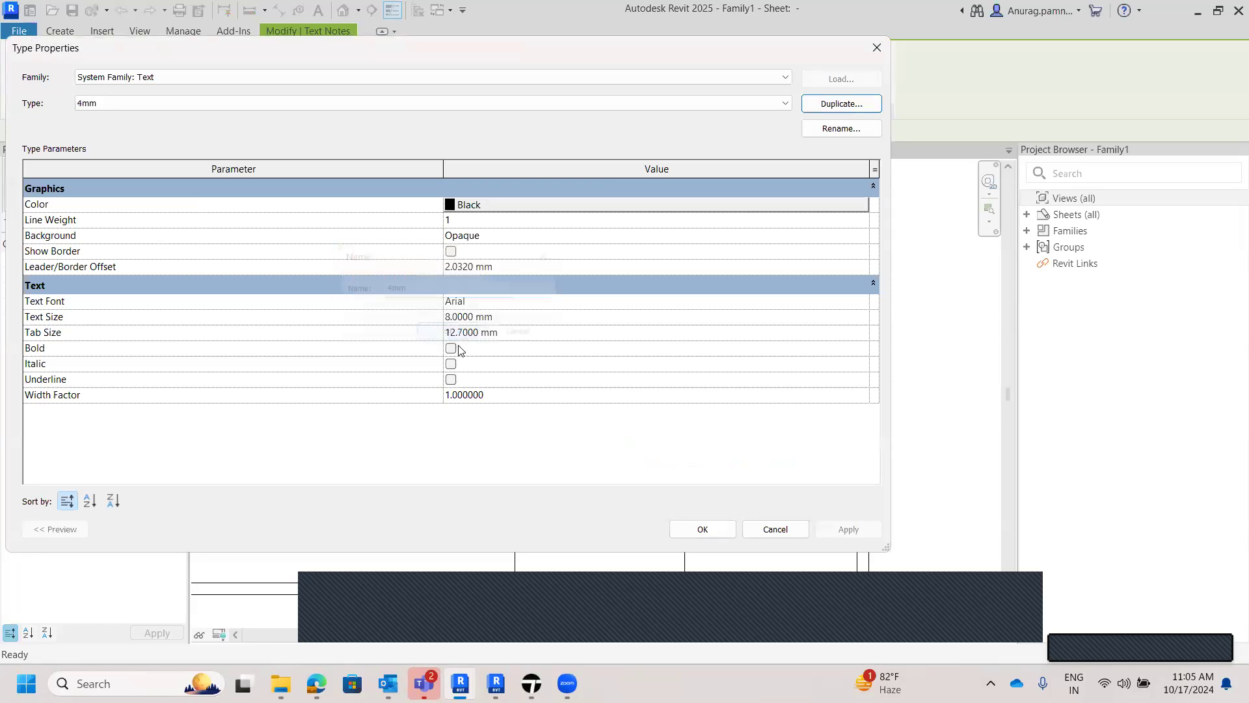
pyautogui.moveTo(449, 319); pyautogui.dragTo(438, 317)
pyautogui.write('4')
pyautogui.click(845, 530)
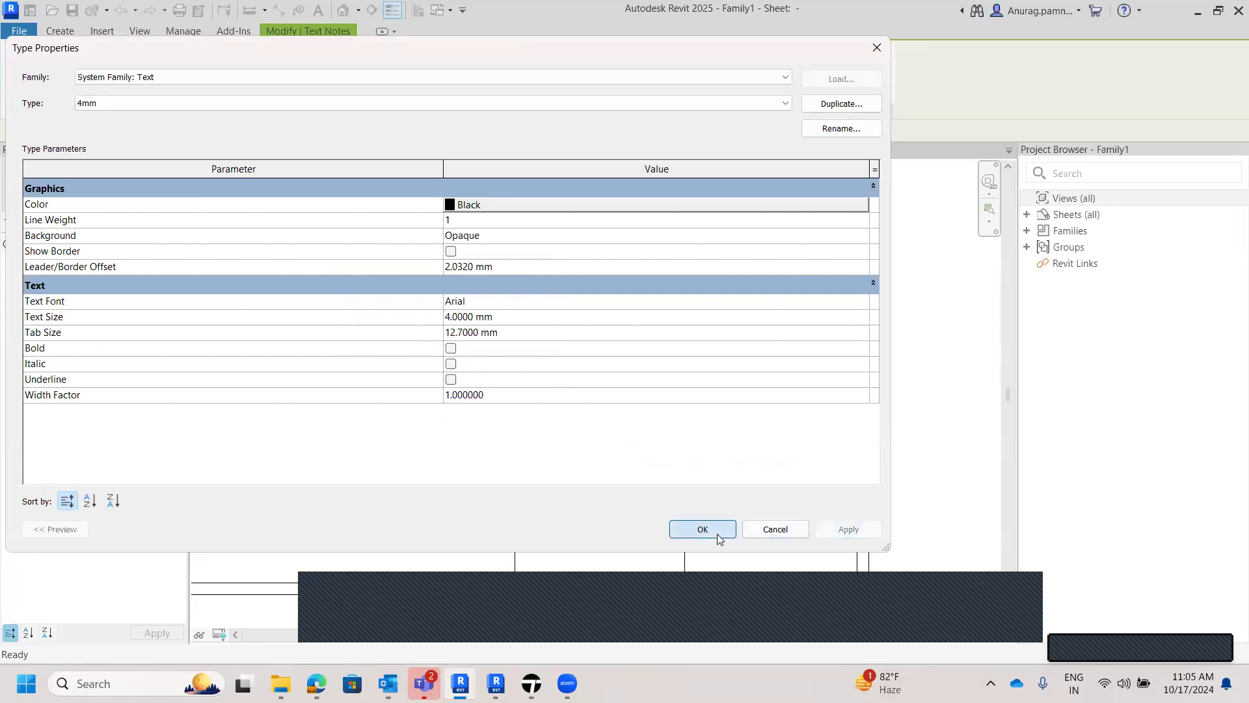
pyautogui.click(719, 539)
# - Move the "Date" text down slightly to centre it vertically in its cell
pyautogui.click(524, 436)
pyautogui.moveTo(522, 432); pyautogui.dragTo(522, 444)
pyautogui.press('Escape')
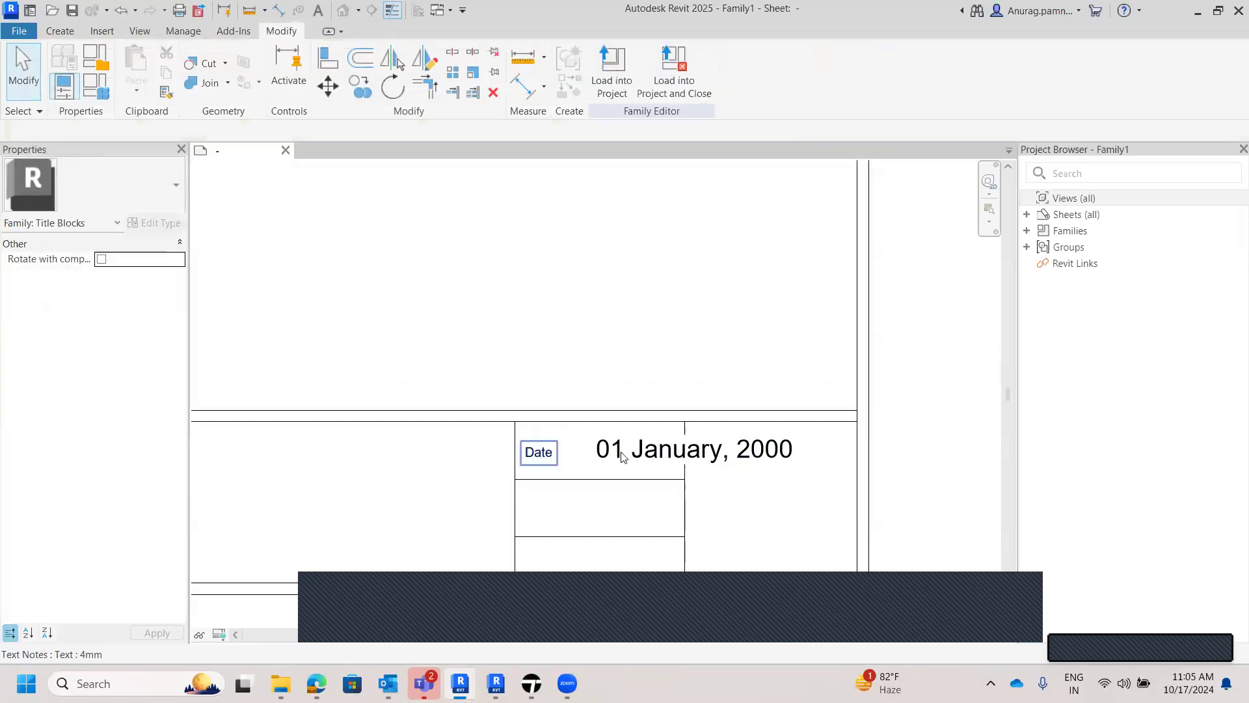
pyautogui.click(623, 457)
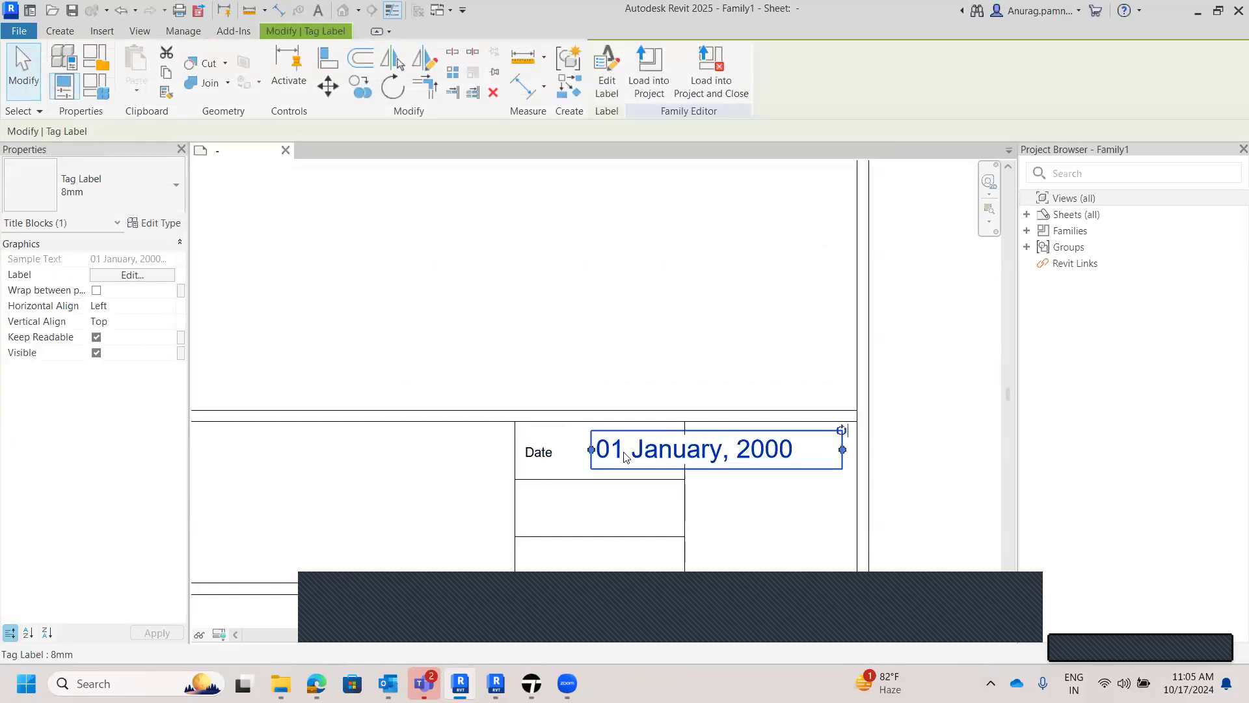
pyautogui.click(175, 196)
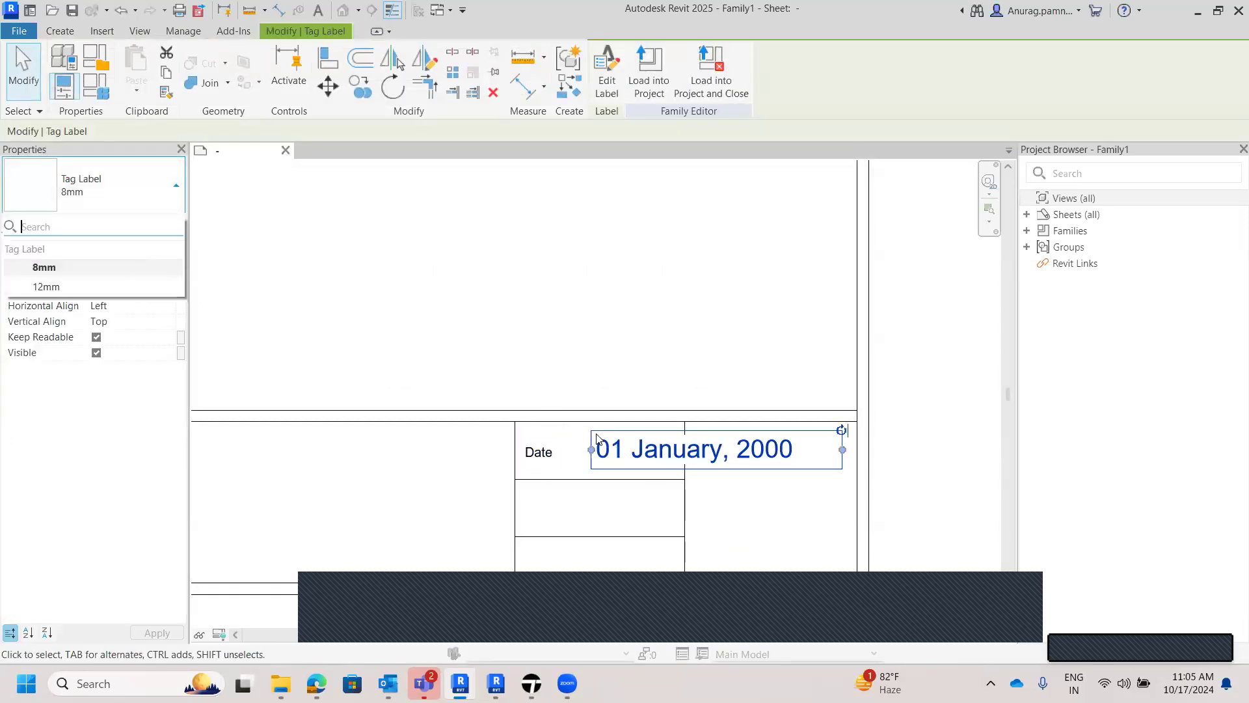
pyautogui.press('Escape')
pyautogui.press('Escape')
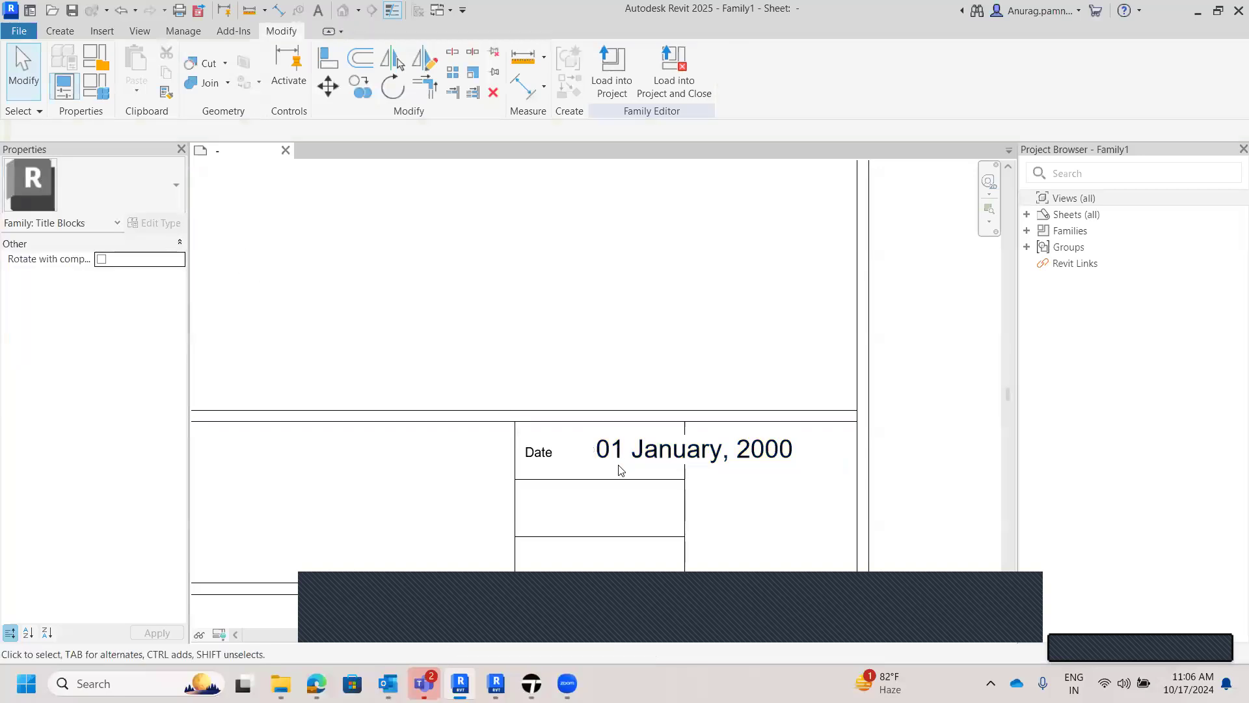
# - Duplicate the sheet issue date label's type as "4mm" and set its text size to 4 mm
pyautogui.click(620, 469)
pyautogui.click(156, 222)
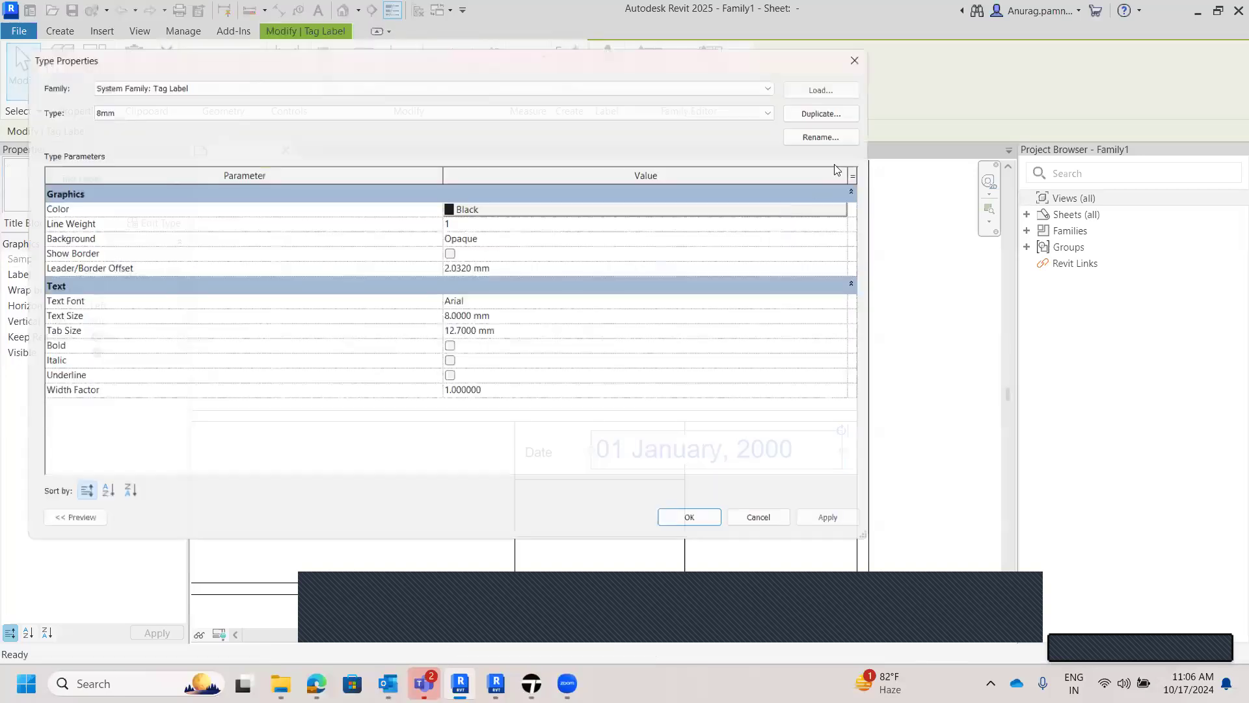
pyautogui.click(846, 106)
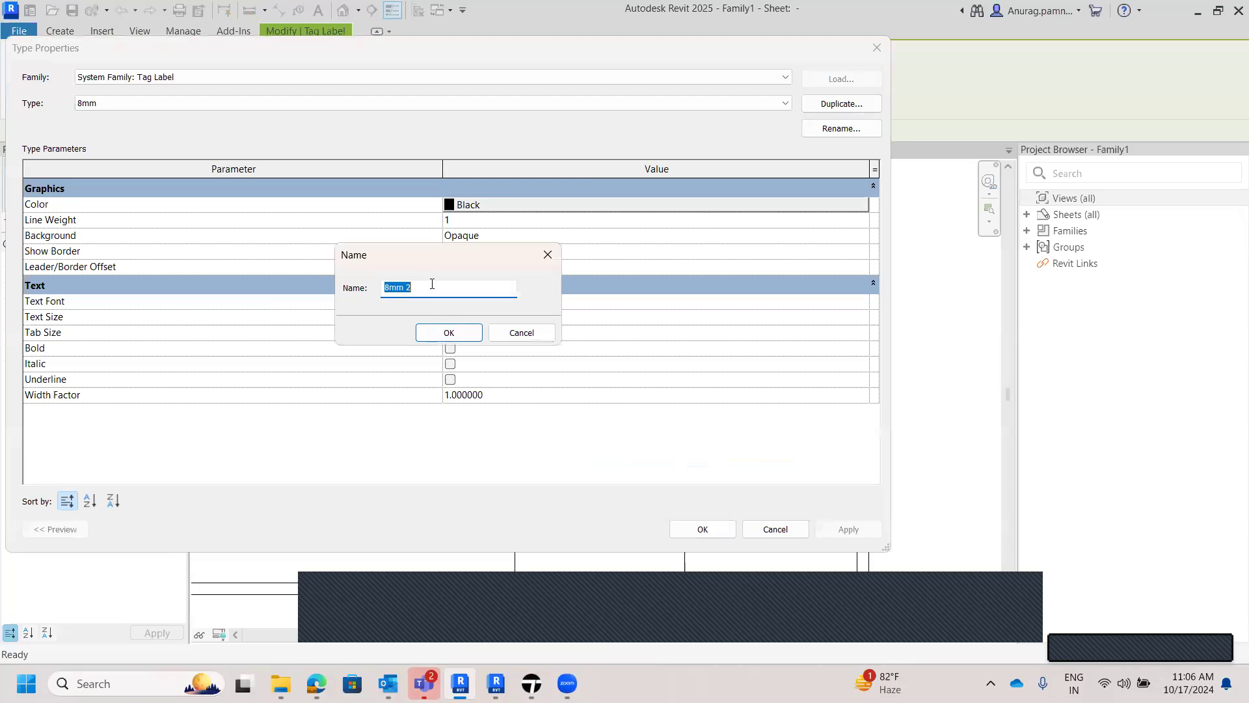
pyautogui.click(385, 288)
pyautogui.press('BackSpace')
pyautogui.click(437, 334)
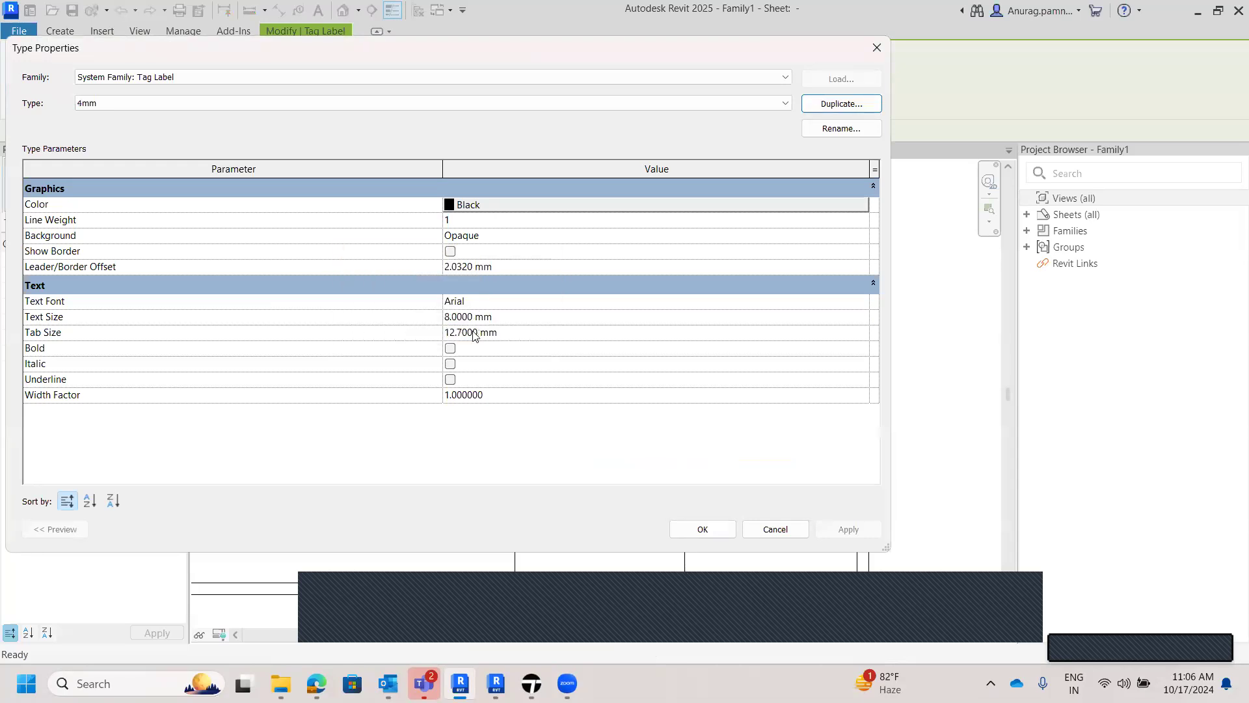
pyautogui.moveTo(449, 318); pyautogui.dragTo(437, 319)
pyautogui.write('4')
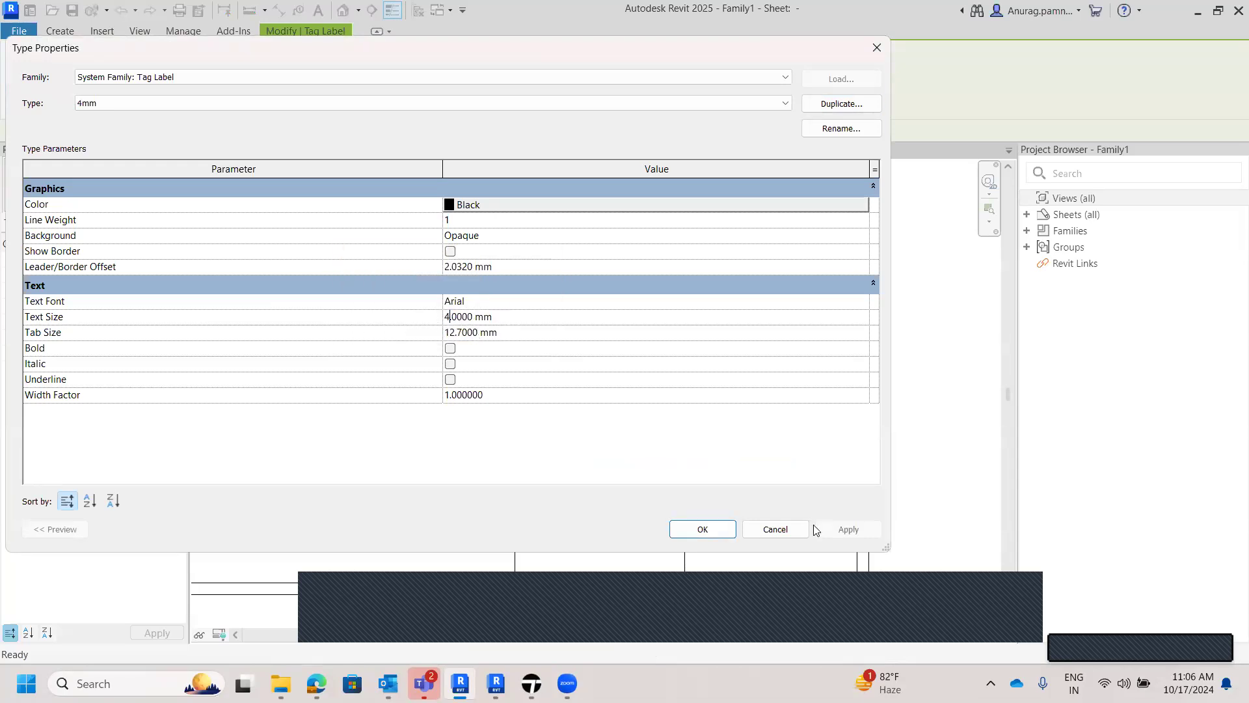
pyautogui.click(722, 529)
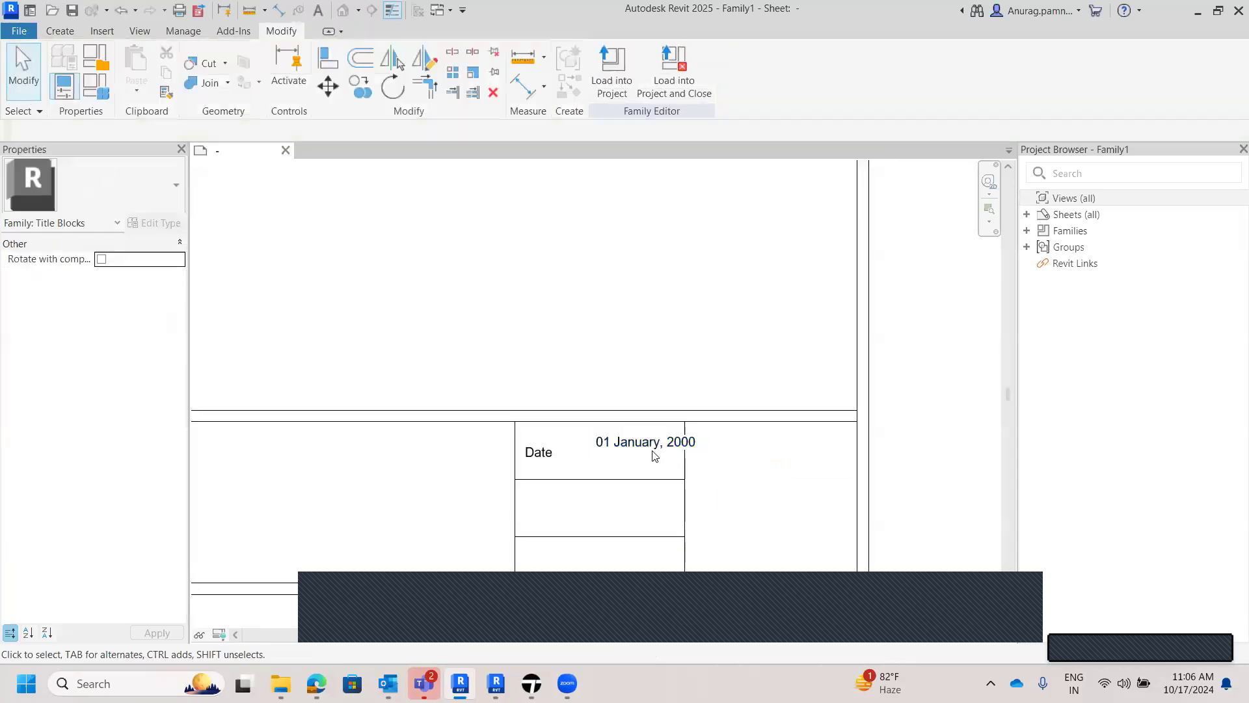
# - Align the sheet issue date label with the "Date" text and narrow its box to end at the cell's right edge
pyautogui.moveTo(617, 469); pyautogui.dragTo(597, 479)
pyautogui.click(651, 470)
pyautogui.click(651, 469)
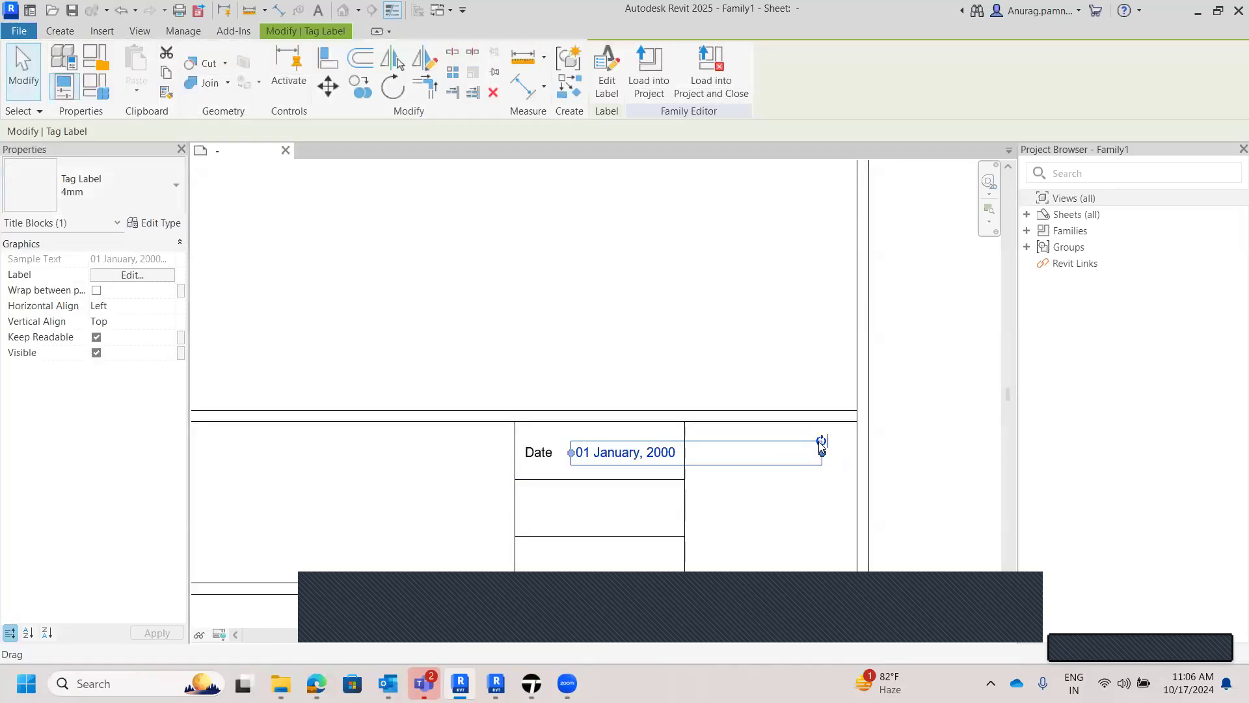
pyautogui.moveTo(817, 453); pyautogui.dragTo(682, 454)
pyautogui.click(615, 470)
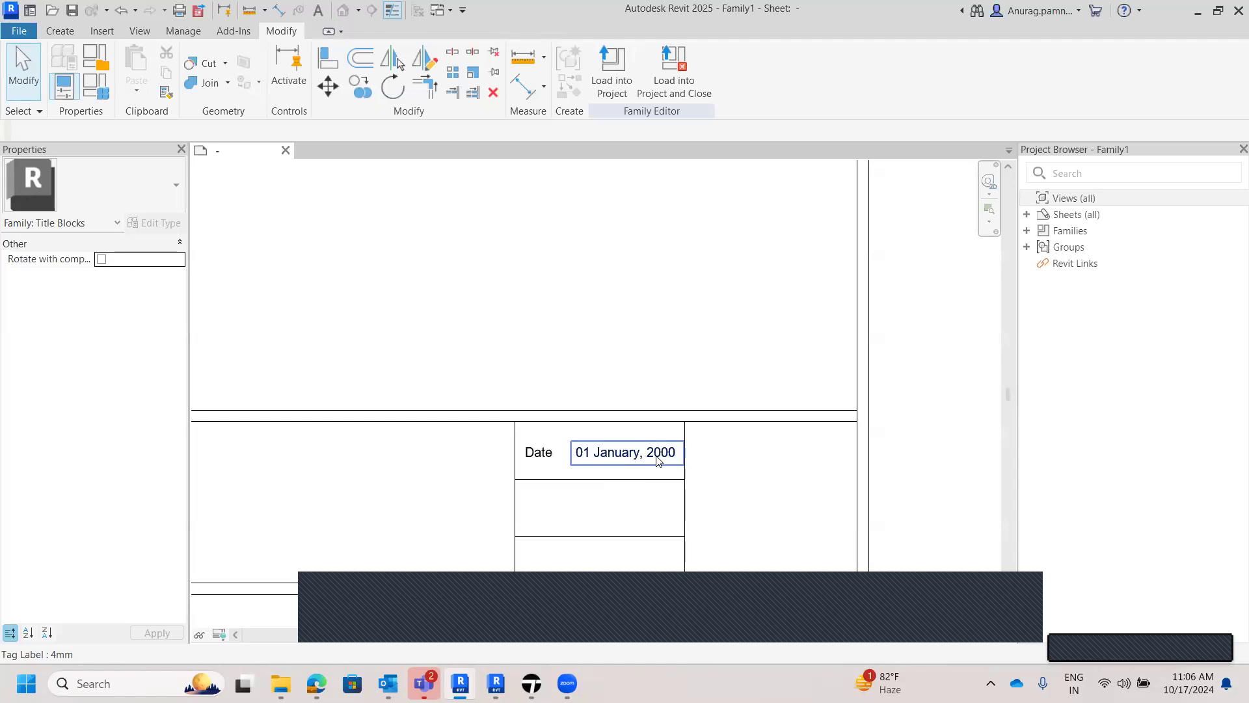
pyautogui.click(596, 312)
pyautogui.scroll(-2, 611, 318)
pyautogui.moveTo(616, 318); pyautogui.dragTo(612, 352, button='middle')
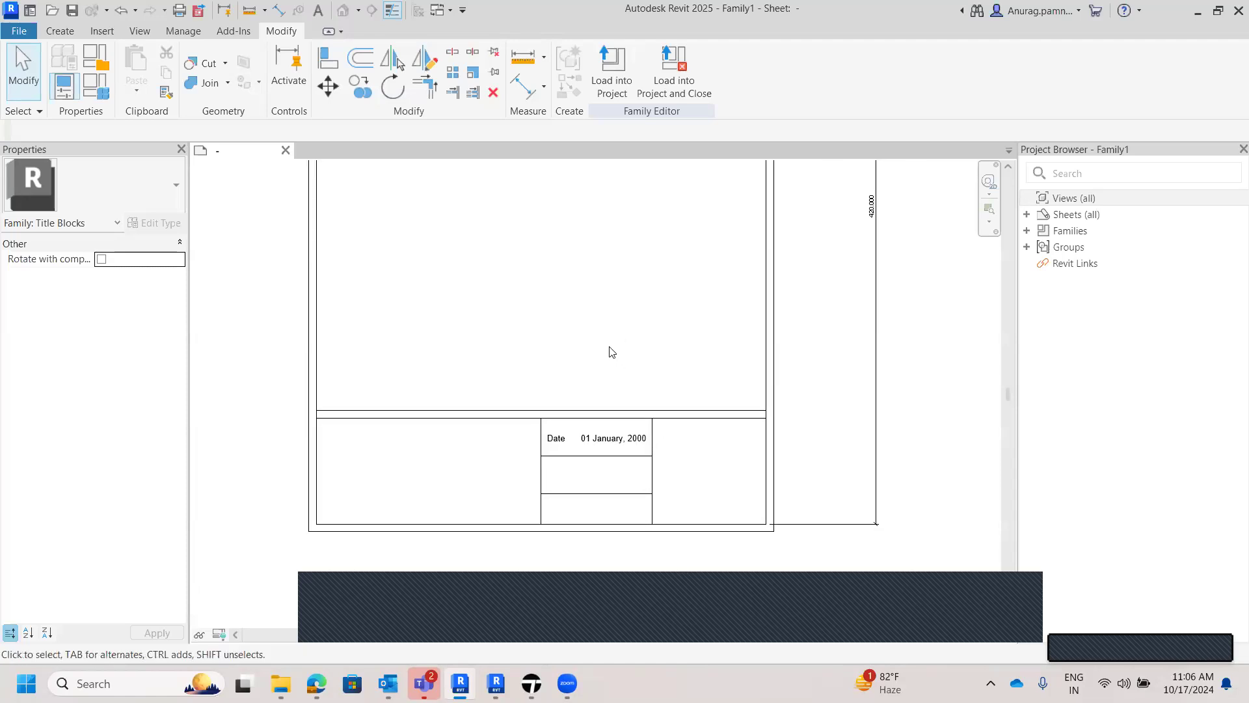
pyautogui.scroll(-1, 612, 352)
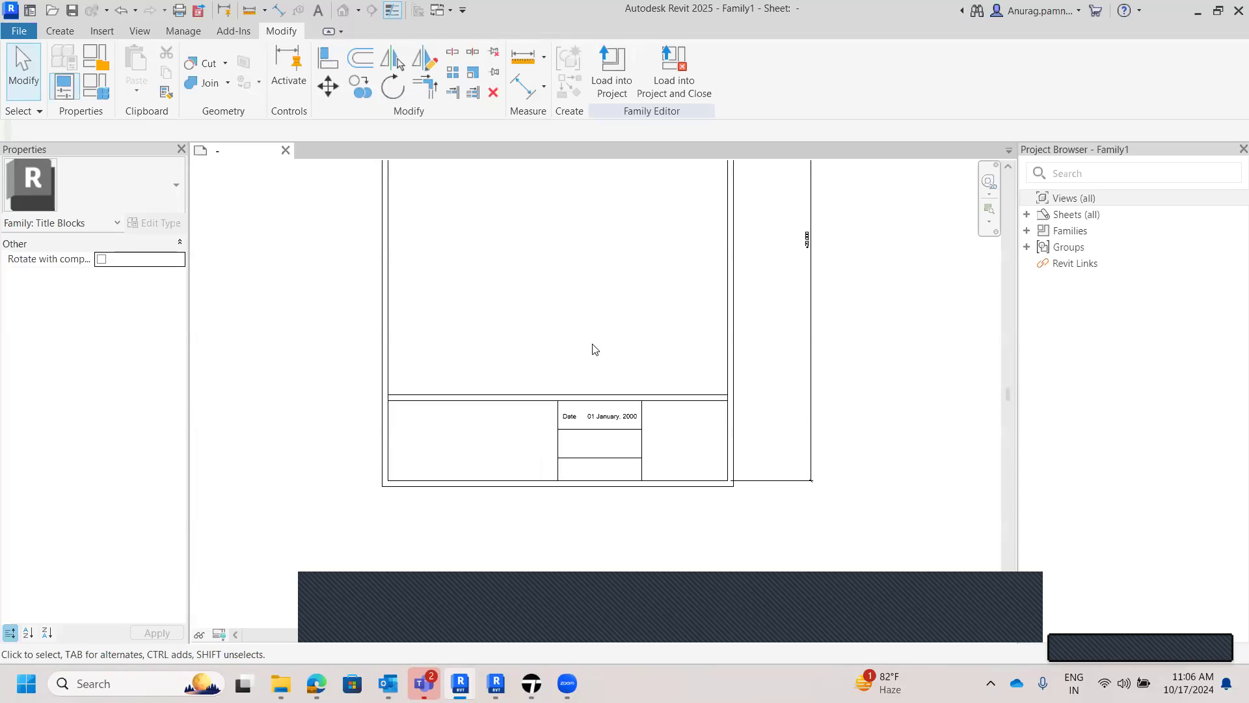
pyautogui.moveTo(616, 308); pyautogui.dragTo(592, 387, button='middle')
pyautogui.scroll(2, 418, 537)
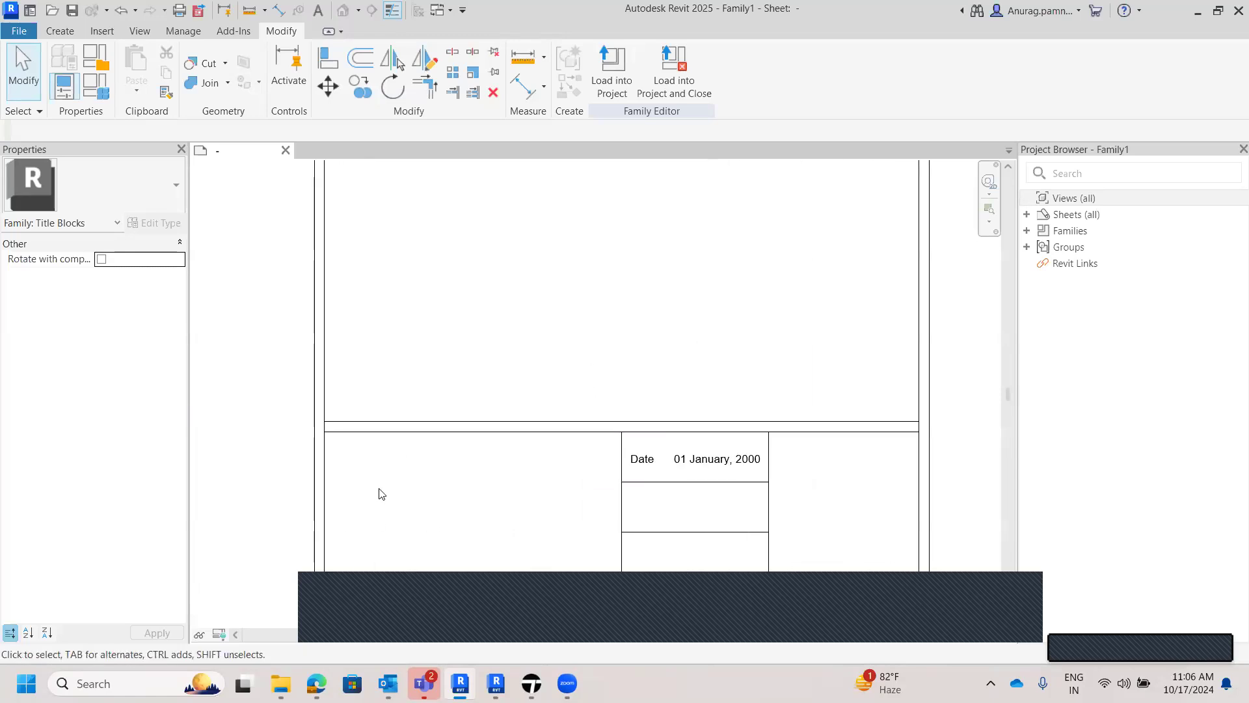
pyautogui.scroll(-1, 382, 494)
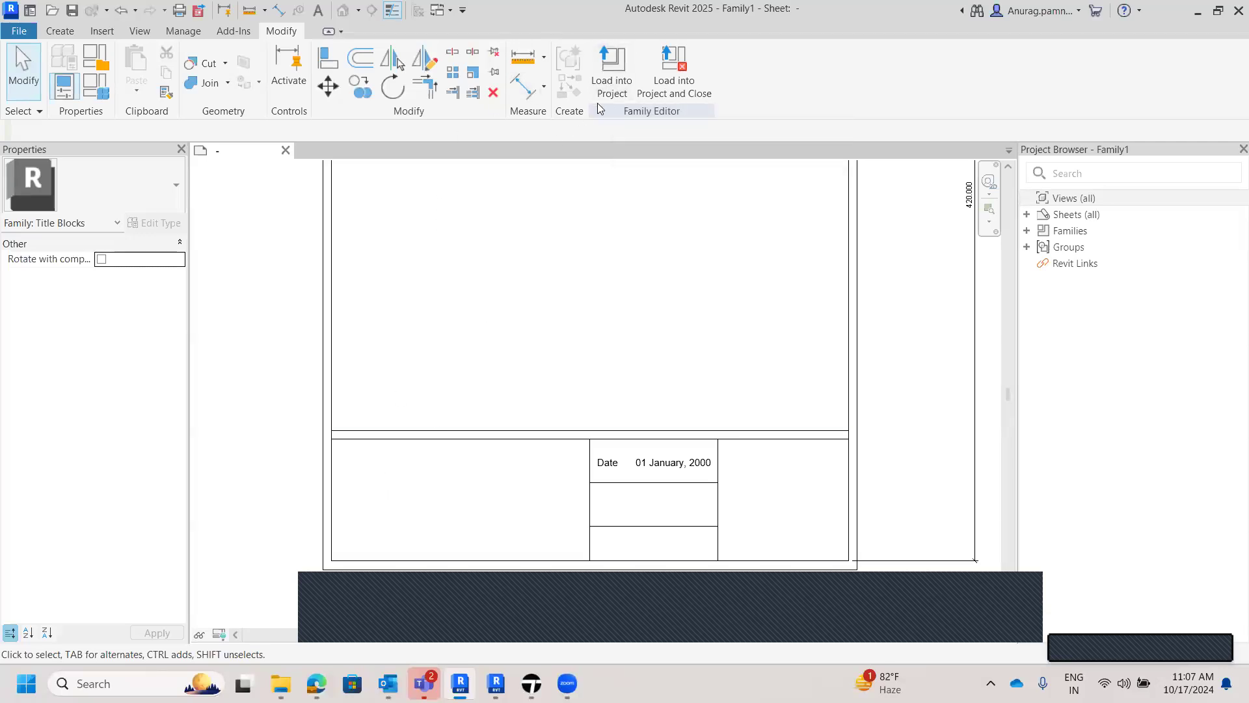
# - Place an 8mm label with the Project Name parameter in the title block's empty cell left of the date column
pyautogui.click(65, 31)
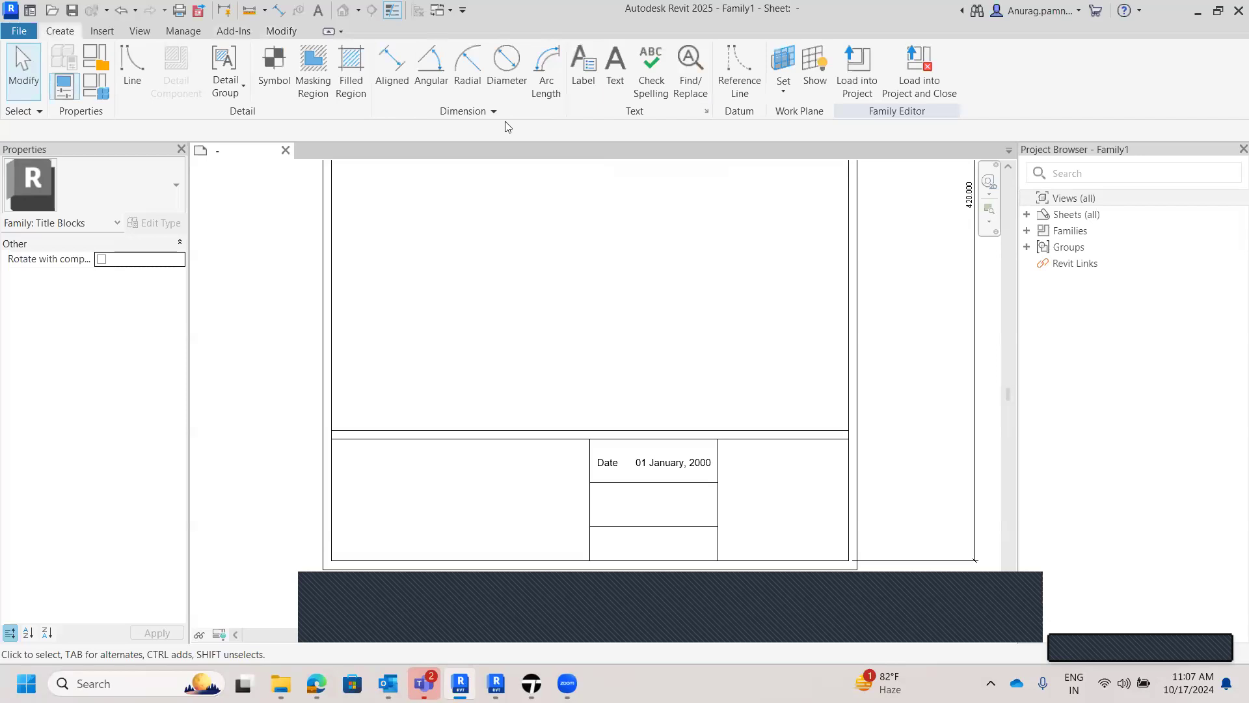
pyautogui.click(589, 78)
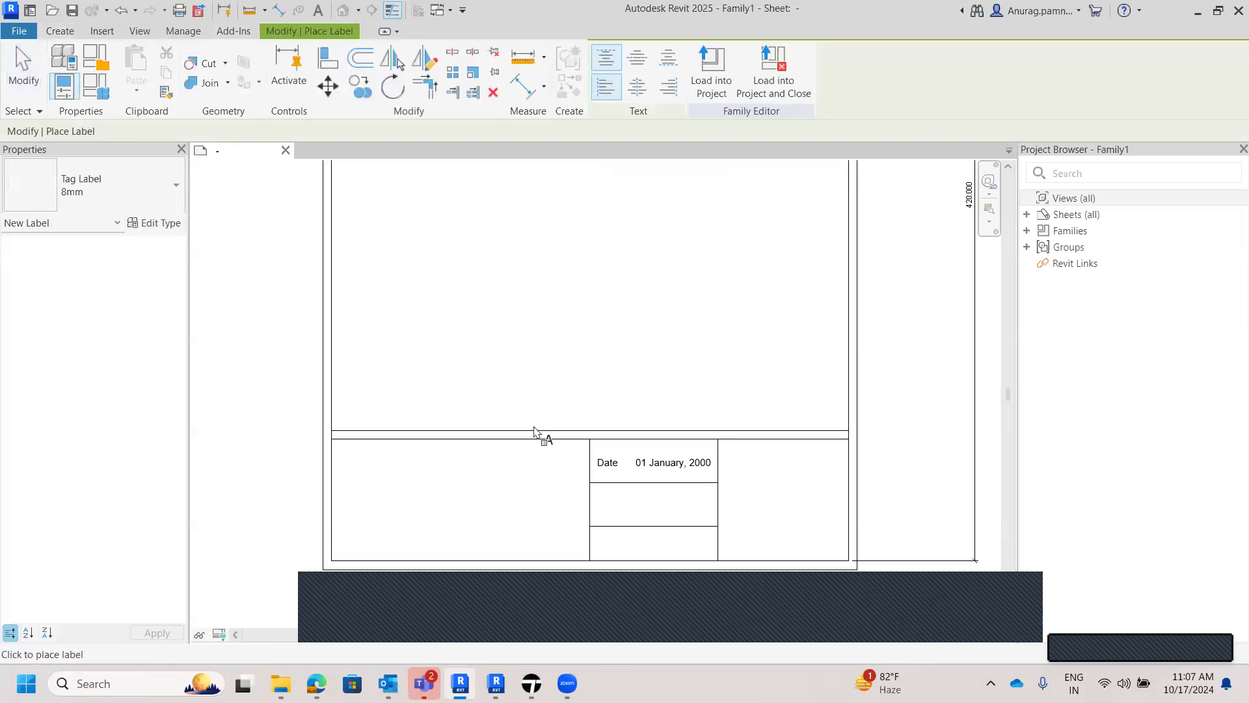
pyautogui.click(374, 496)
pyautogui.scroll(-8, 378, 351)
pyautogui.scroll(-3, 373, 364)
pyautogui.click(368, 345)
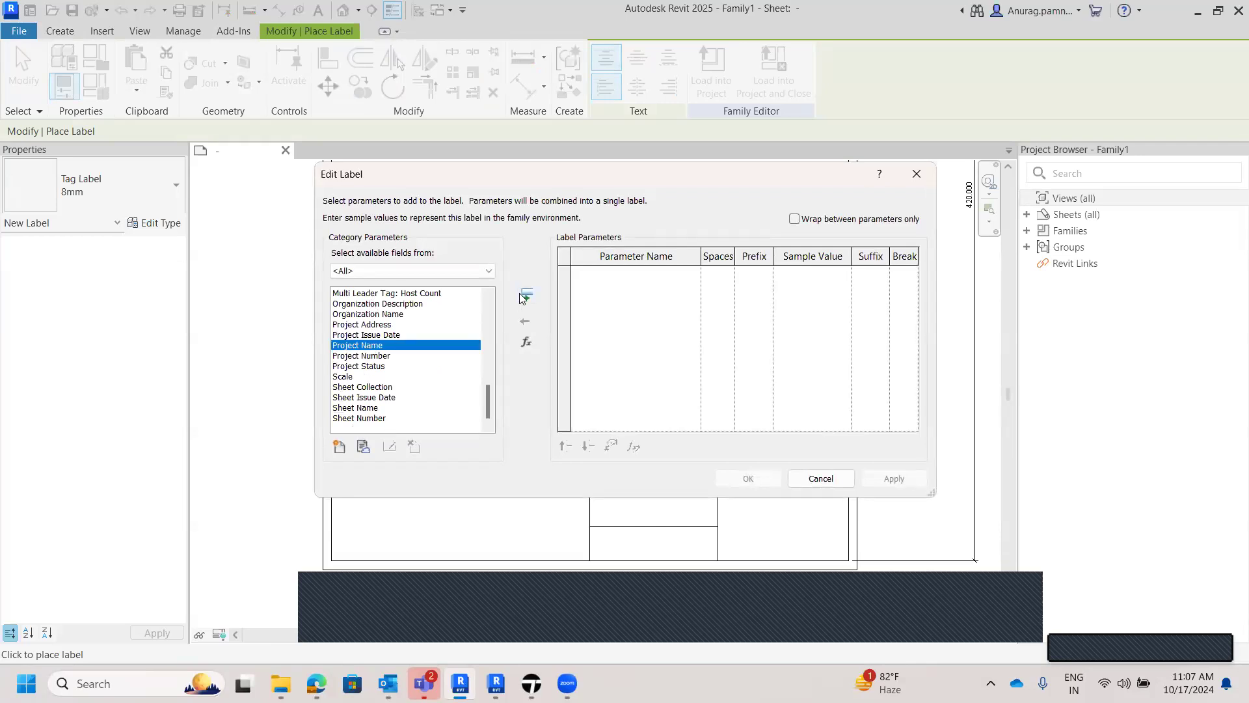
pyautogui.click(524, 297)
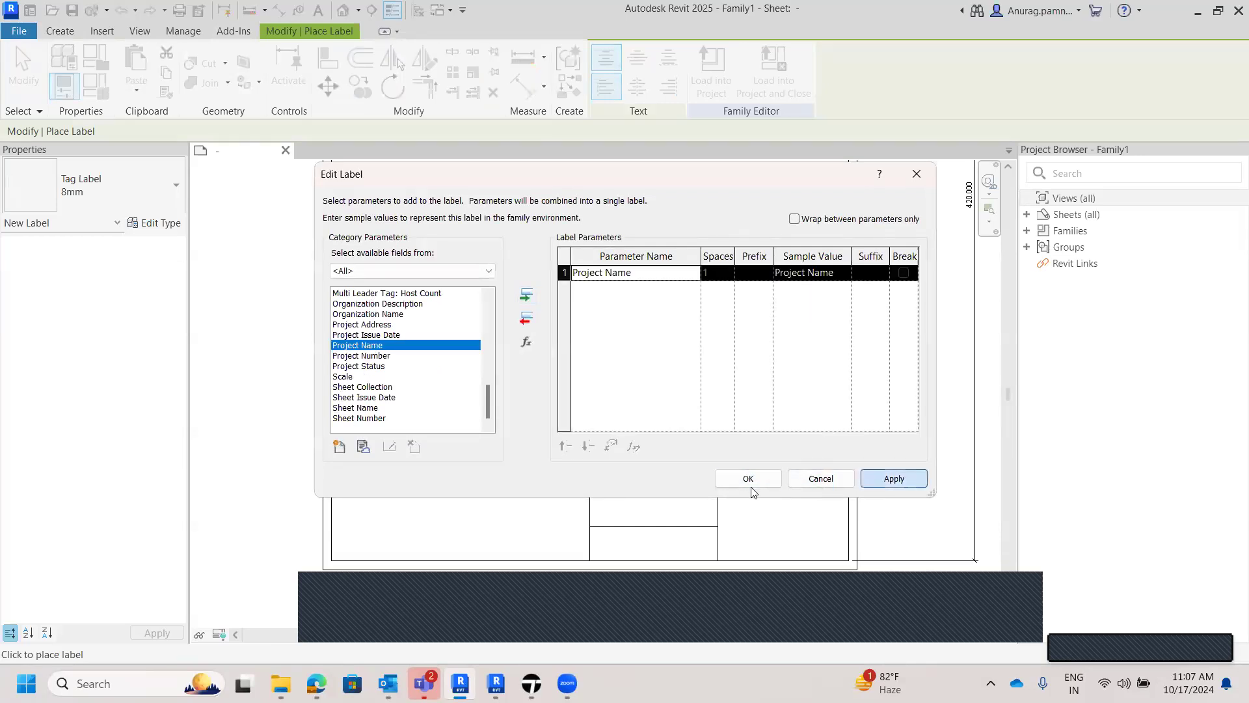
pyautogui.click(748, 479)
# - Widen the Project Name label's box and adjust its position within the large cell beside the date column
pyautogui.press('Escape')
pyautogui.press('Escape')
pyautogui.click(404, 505)
pyautogui.moveTo(465, 515); pyautogui.dragTo(545, 514)
pyautogui.moveTo(469, 510); pyautogui.dragTo(474, 515)
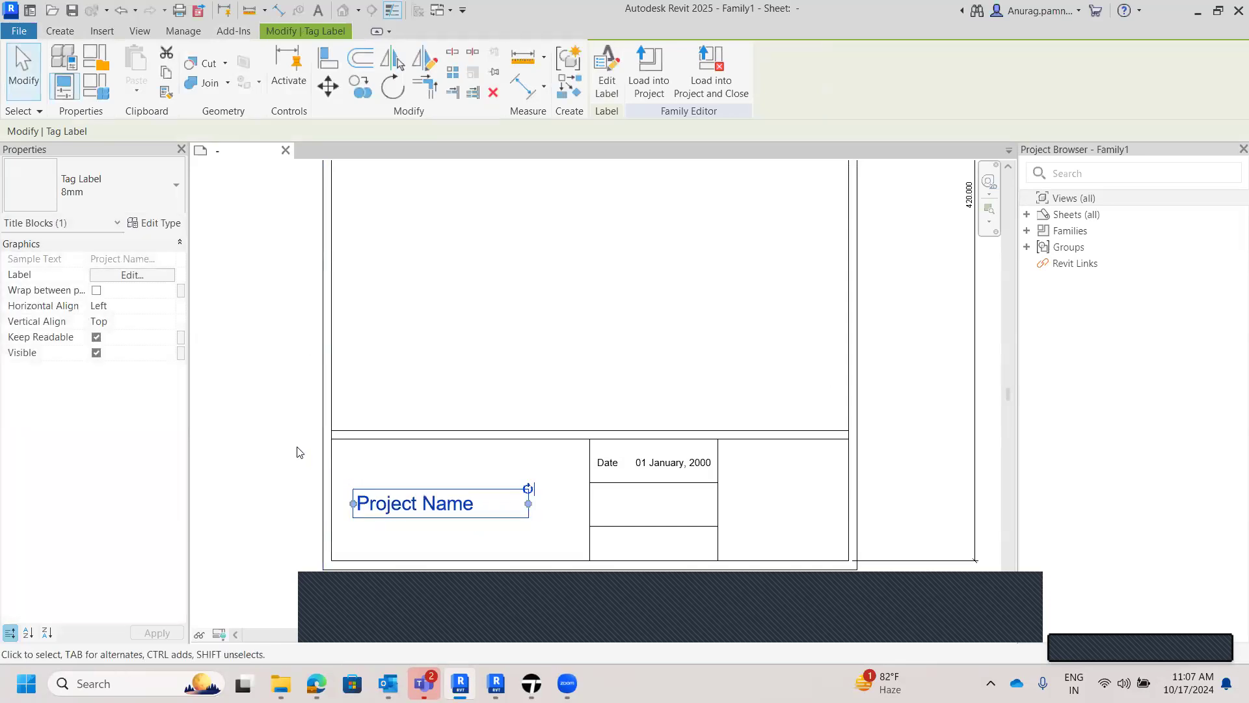
pyautogui.click(299, 449)
pyautogui.click(399, 517)
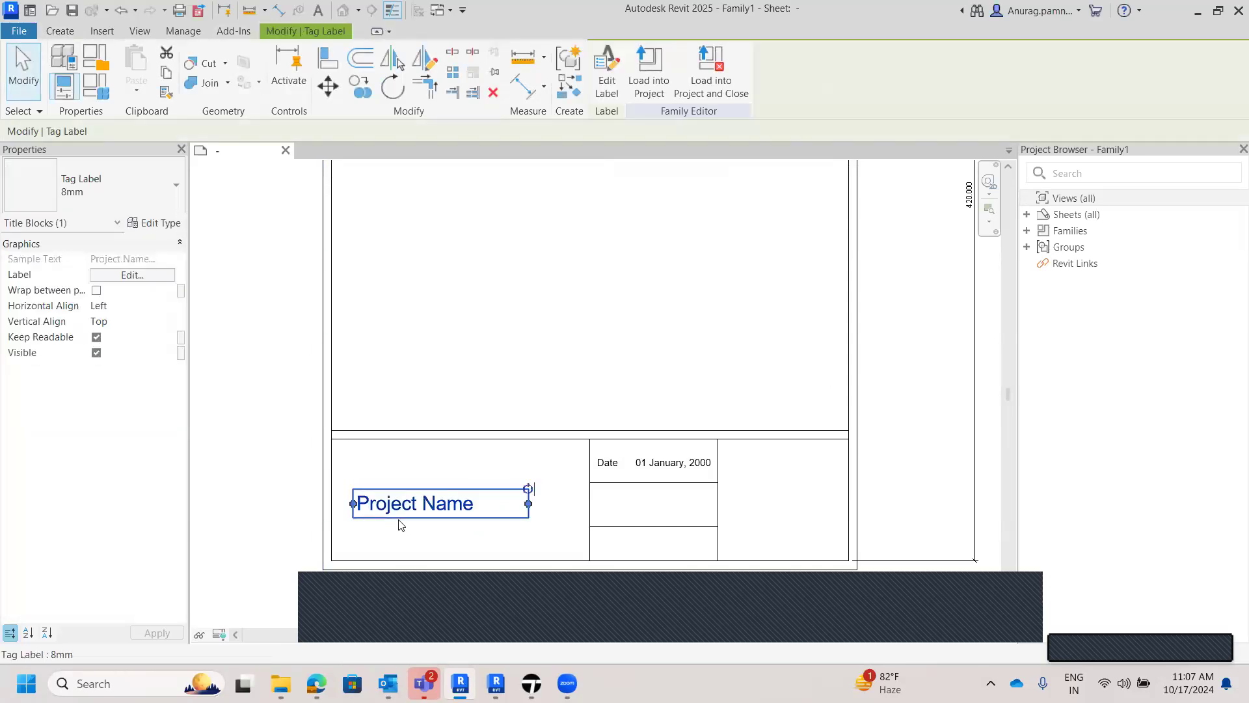
pyautogui.click(282, 459)
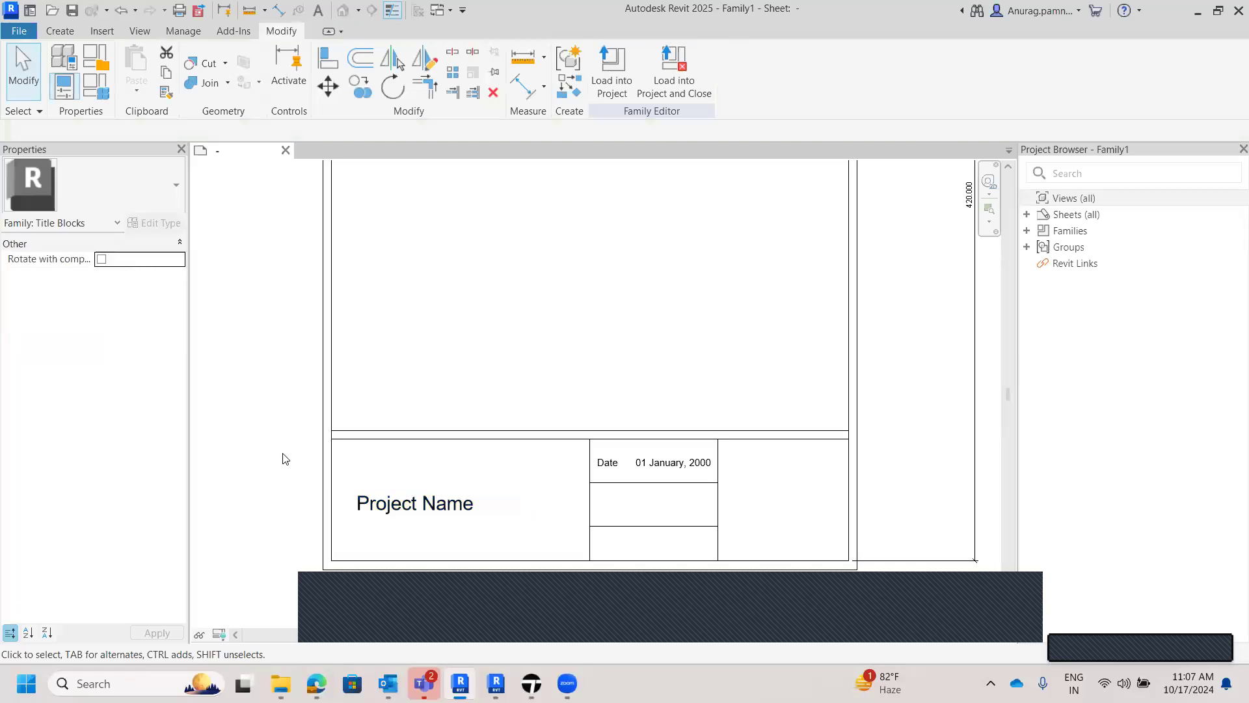
# - Save the title block family to the Desktop as A3-Portrait
pyautogui.scroll(-2, 317, 430)
pyautogui.moveTo(456, 348); pyautogui.dragTo(493, 374, button='middle')
pyautogui.scroll(-2, 491, 342)
pyautogui.moveTo(488, 310); pyautogui.dragTo(499, 379, button='middle')
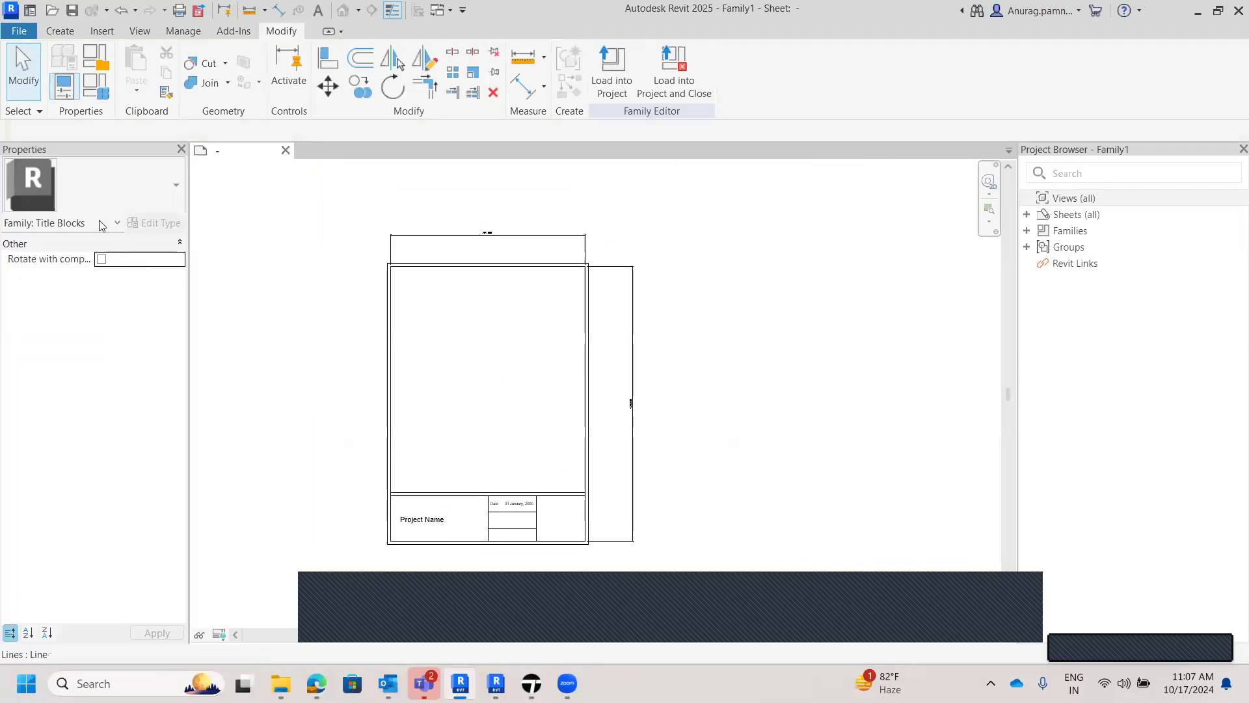
pyautogui.click(24, 36)
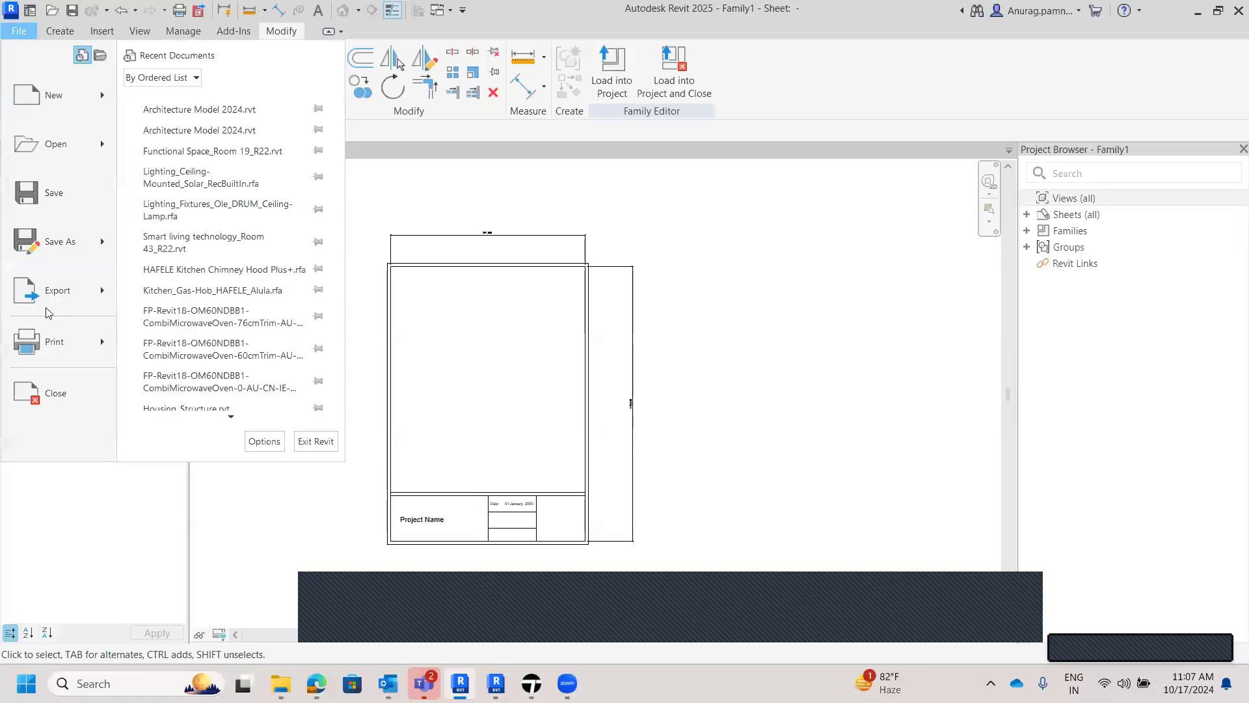
pyautogui.moveTo(47, 255)
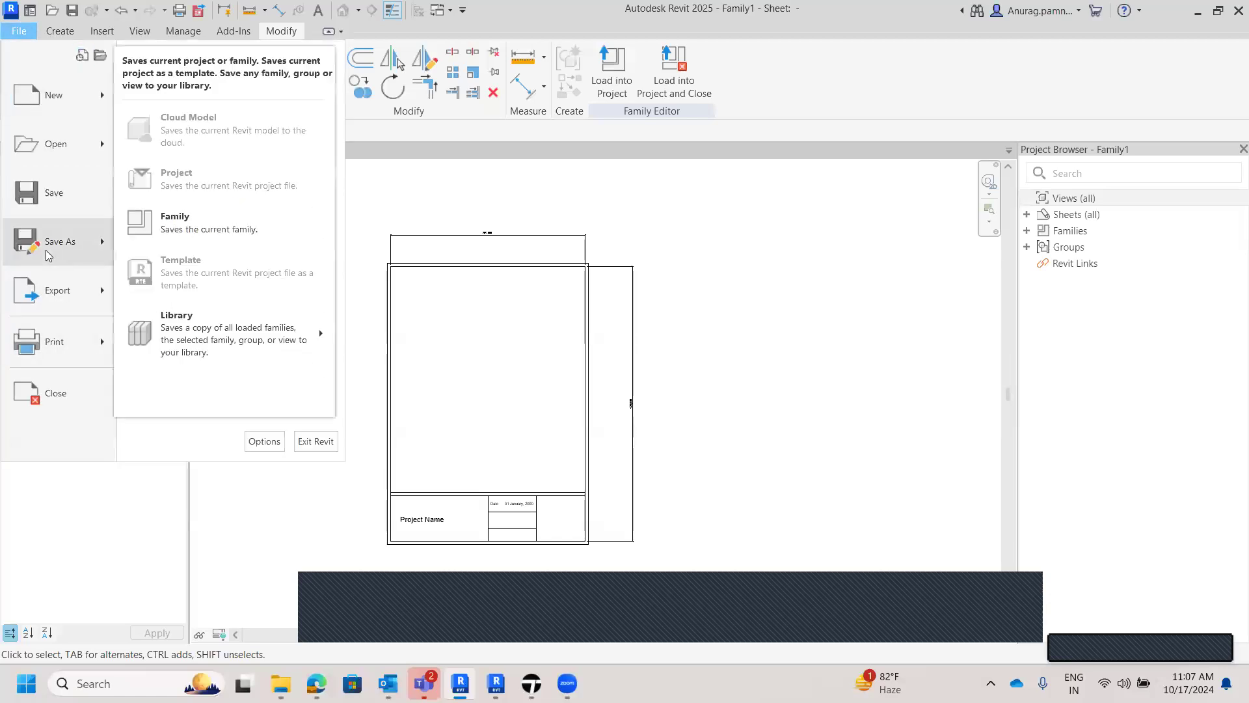
pyautogui.click(202, 224)
pyautogui.click(538, 462)
pyautogui.click(375, 456)
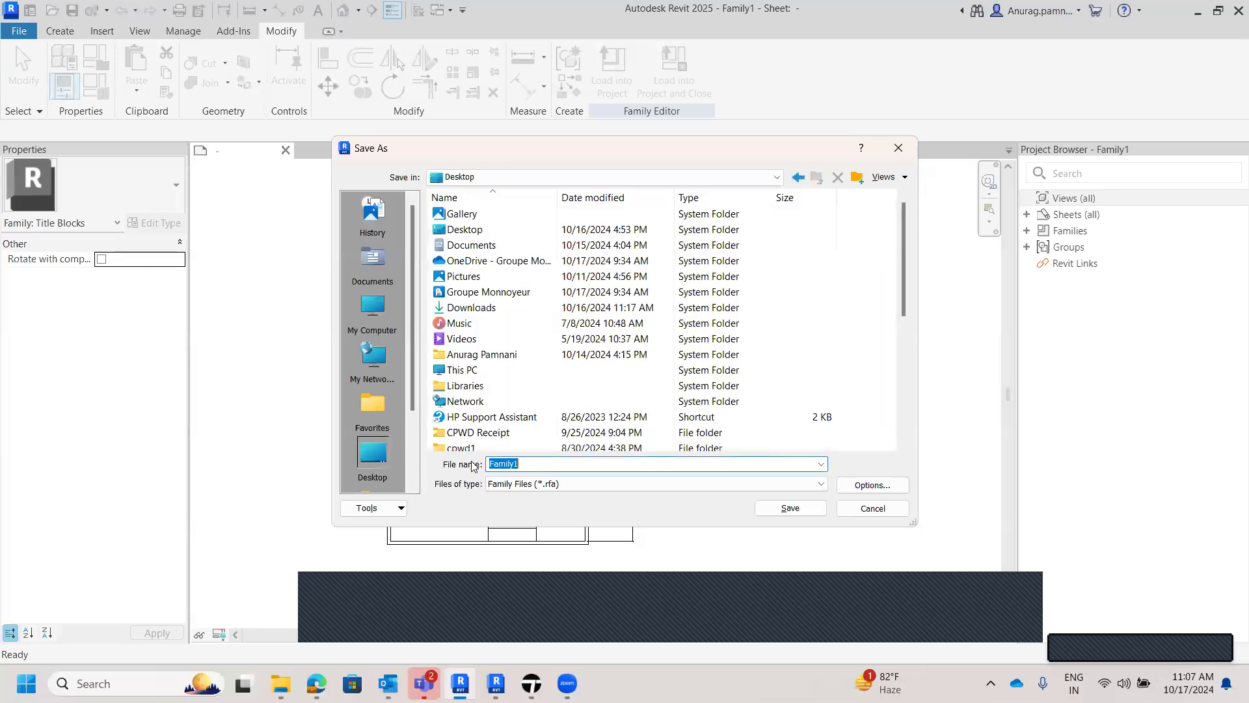
pyautogui.write('A3-Portrait')
pyautogui.click(768, 508)
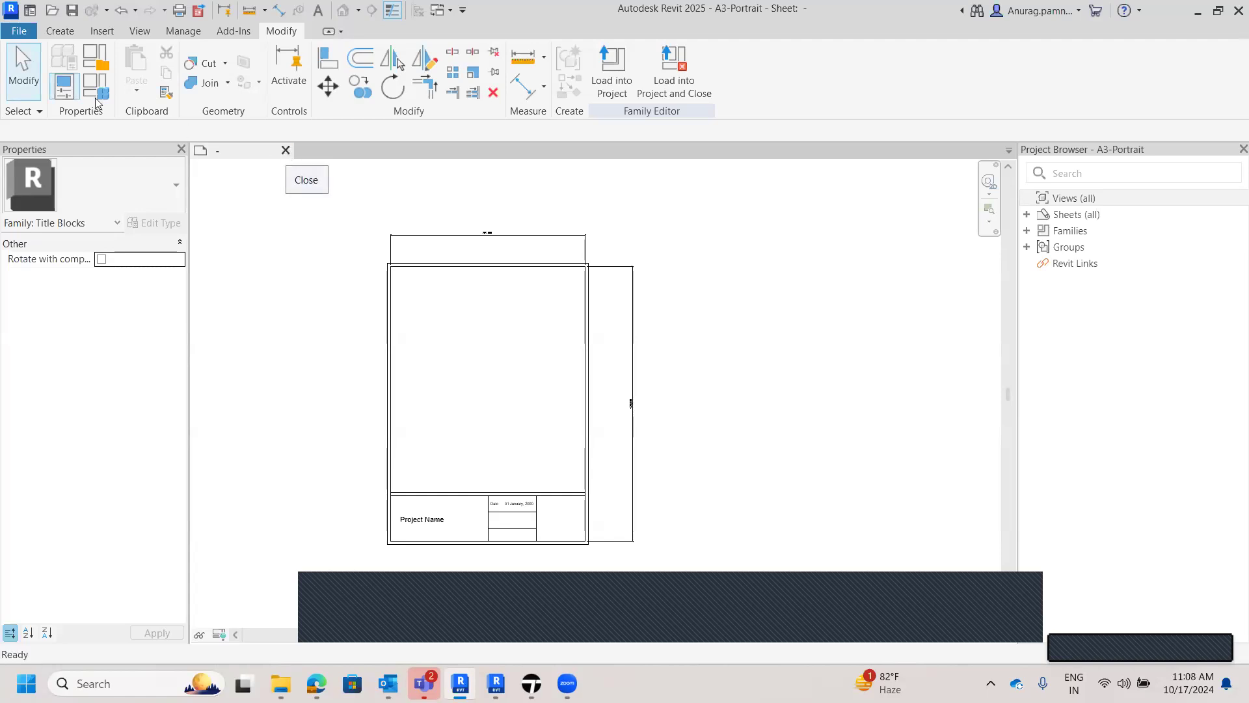
pyautogui.click(19, 31)
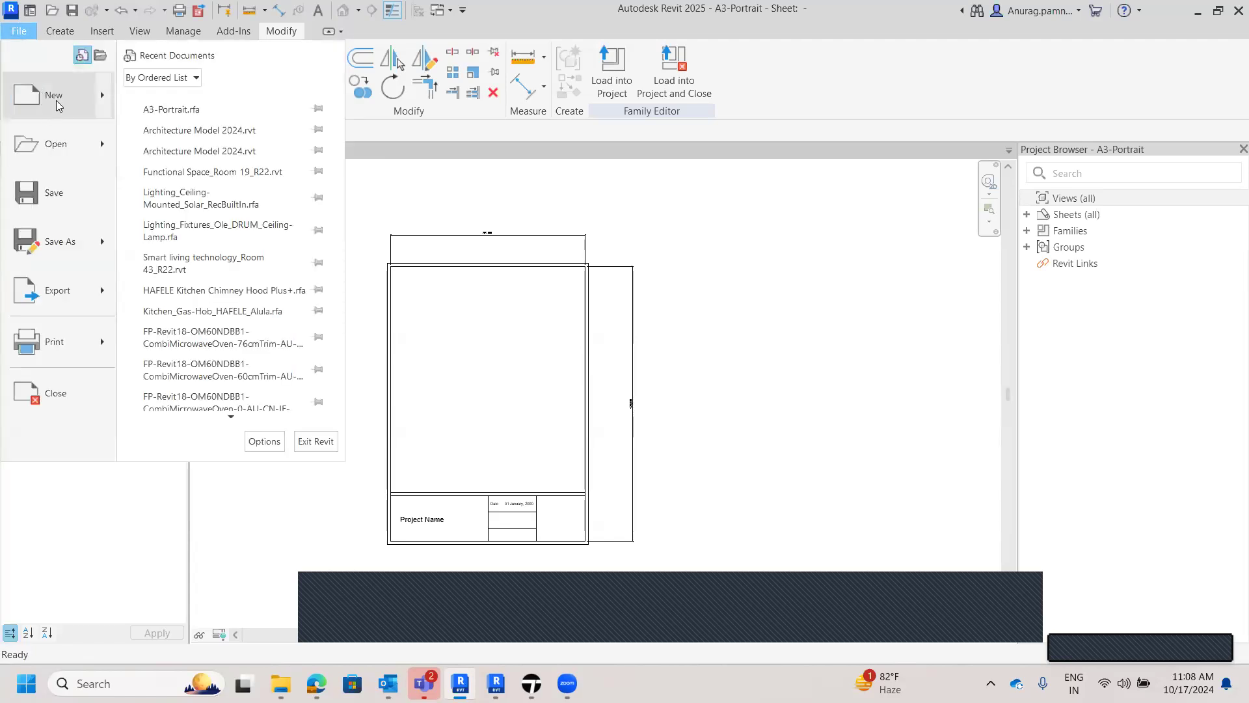
pyautogui.click(57, 104)
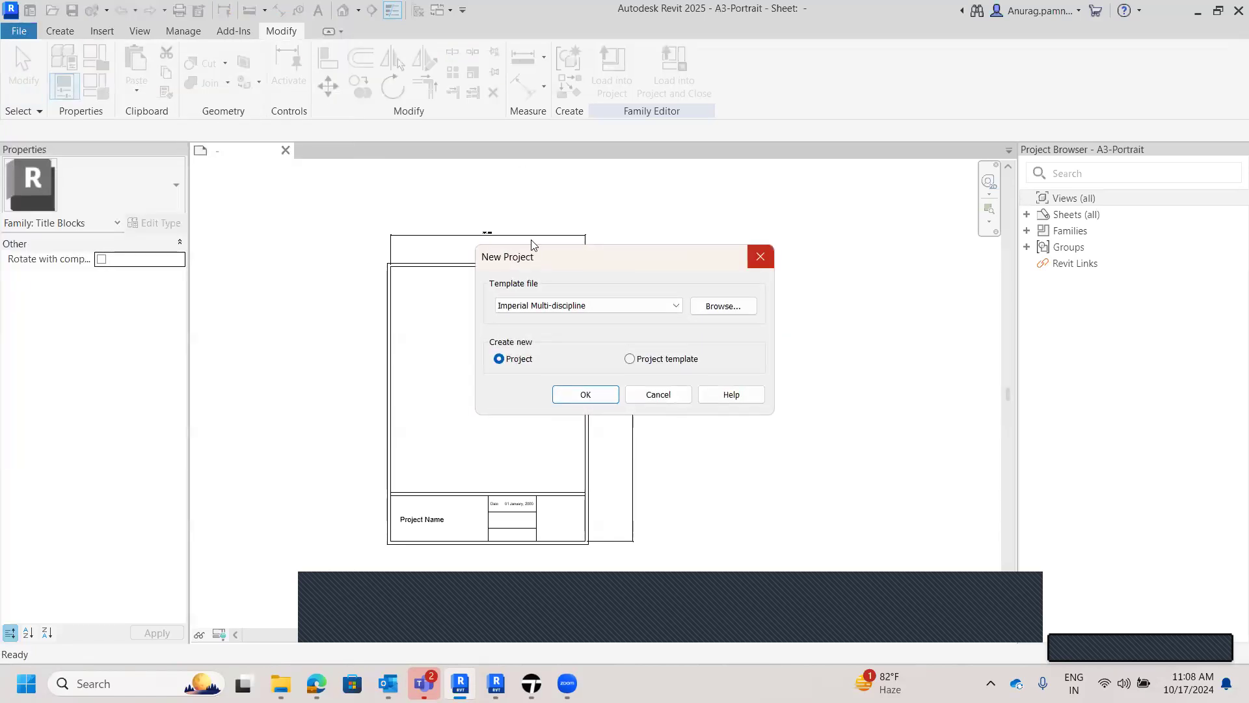
pyautogui.press('Escape')
# - Create a new project from the DefaultMetric template in the English templates folder
pyautogui.click(23, 31)
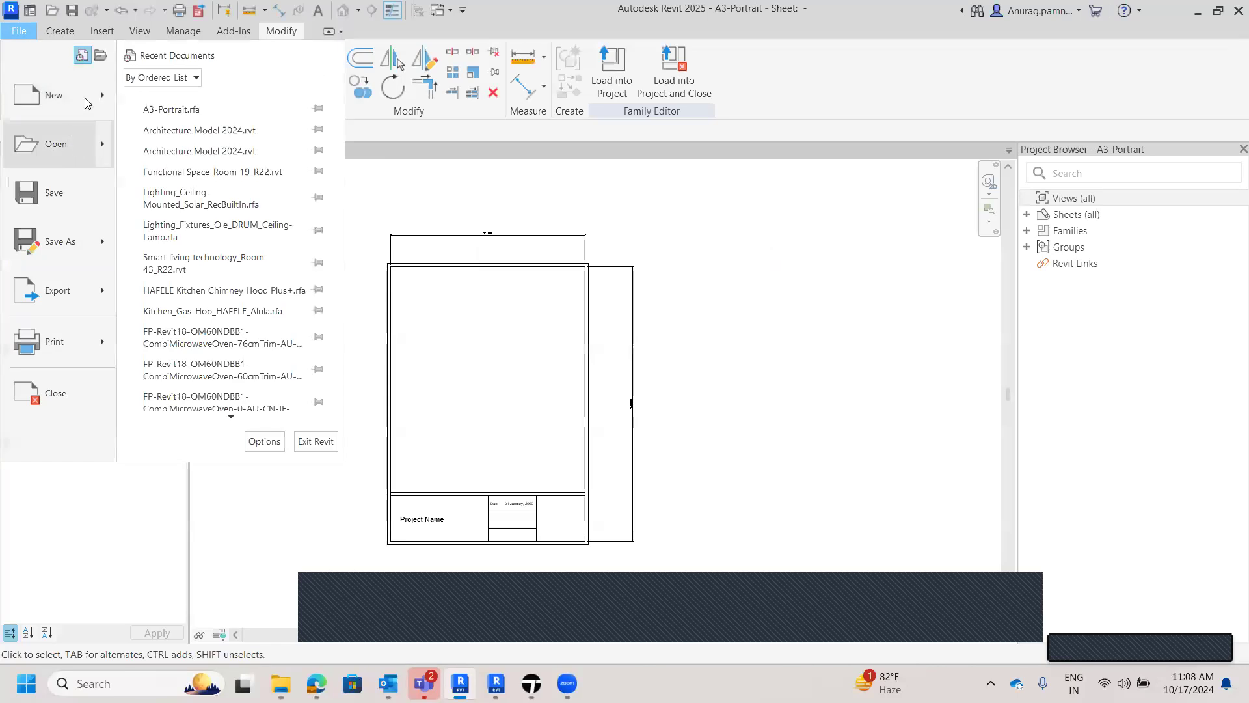
pyautogui.moveTo(101, 106)
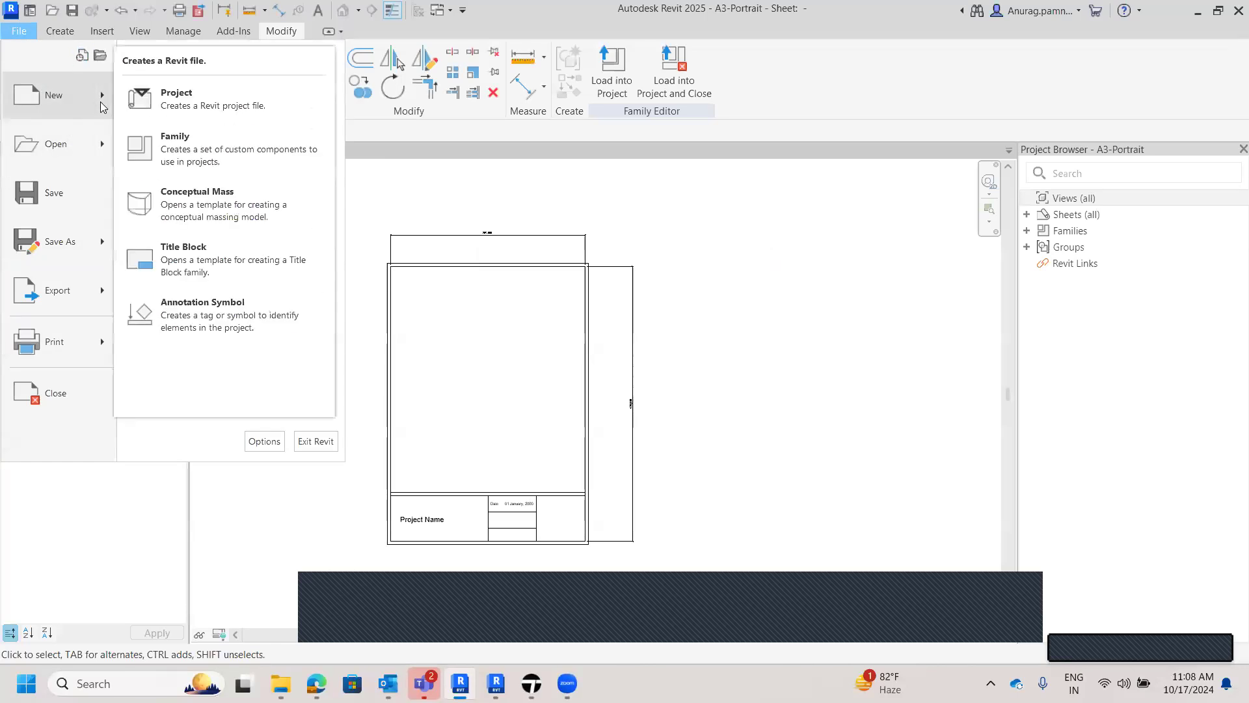
pyautogui.click(229, 101)
pyautogui.click(731, 309)
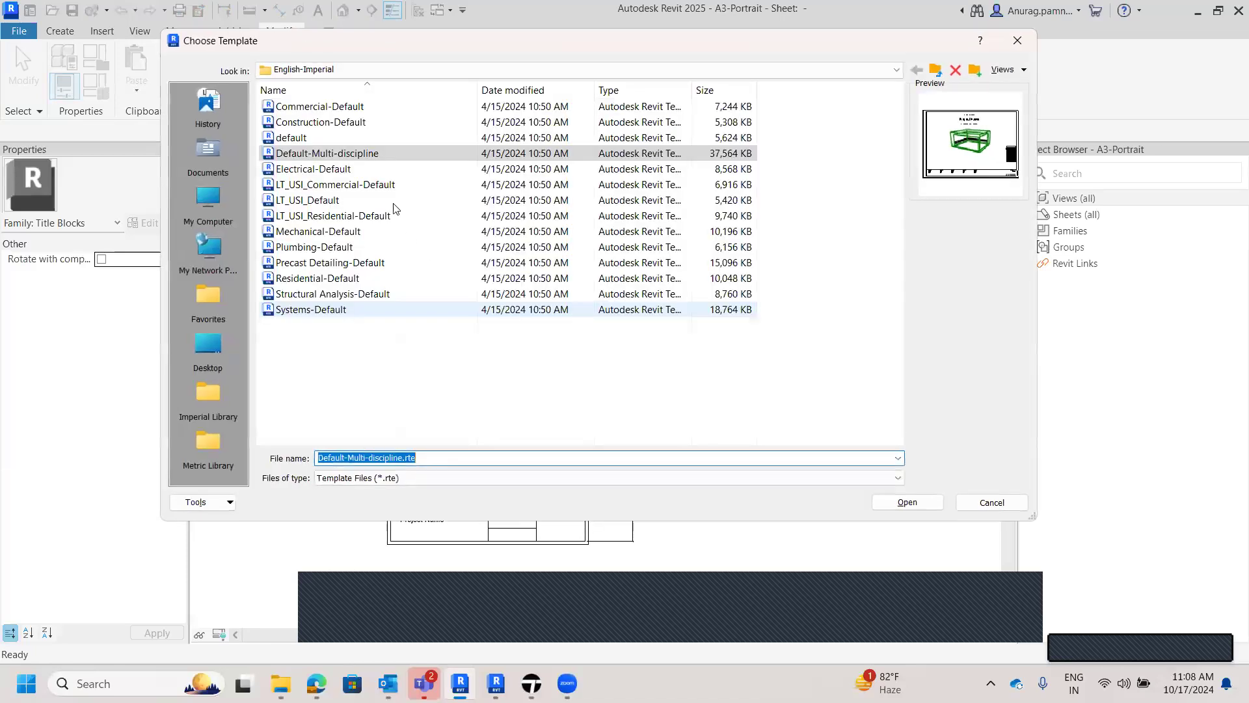
pyautogui.click(382, 70)
pyautogui.click(378, 138)
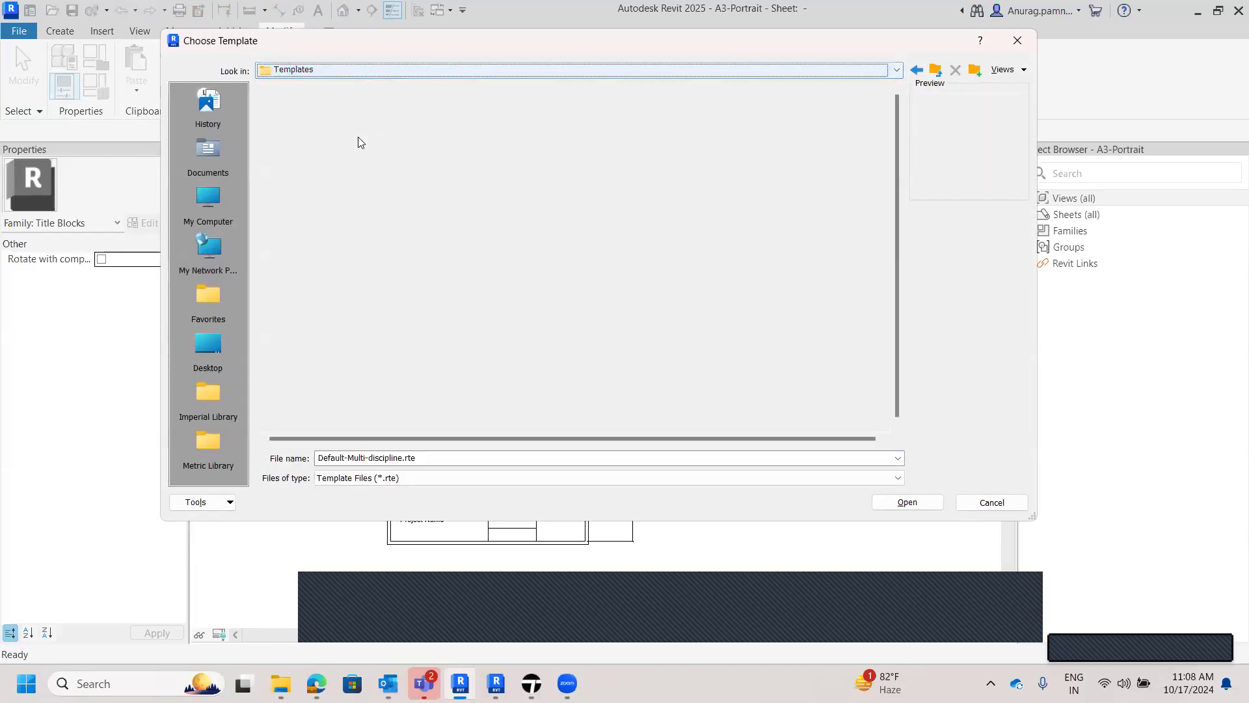
pyautogui.doubleClick(346, 138)
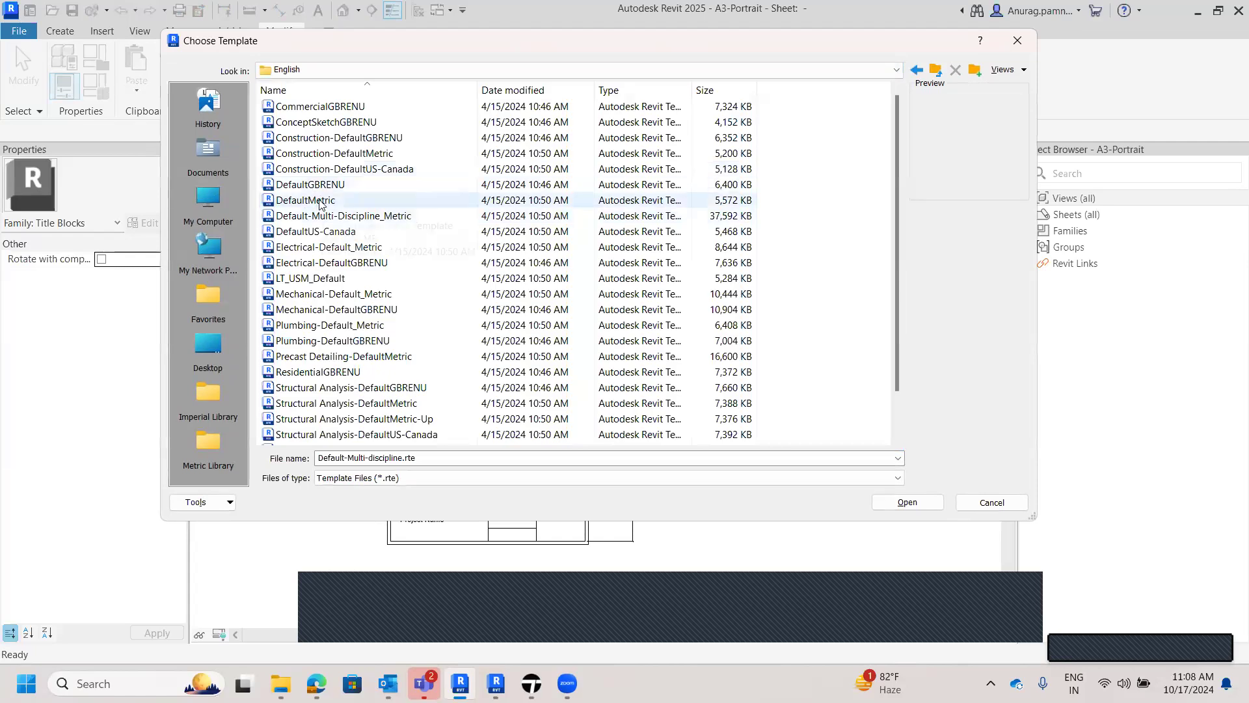
pyautogui.click(316, 201)
pyautogui.click(893, 507)
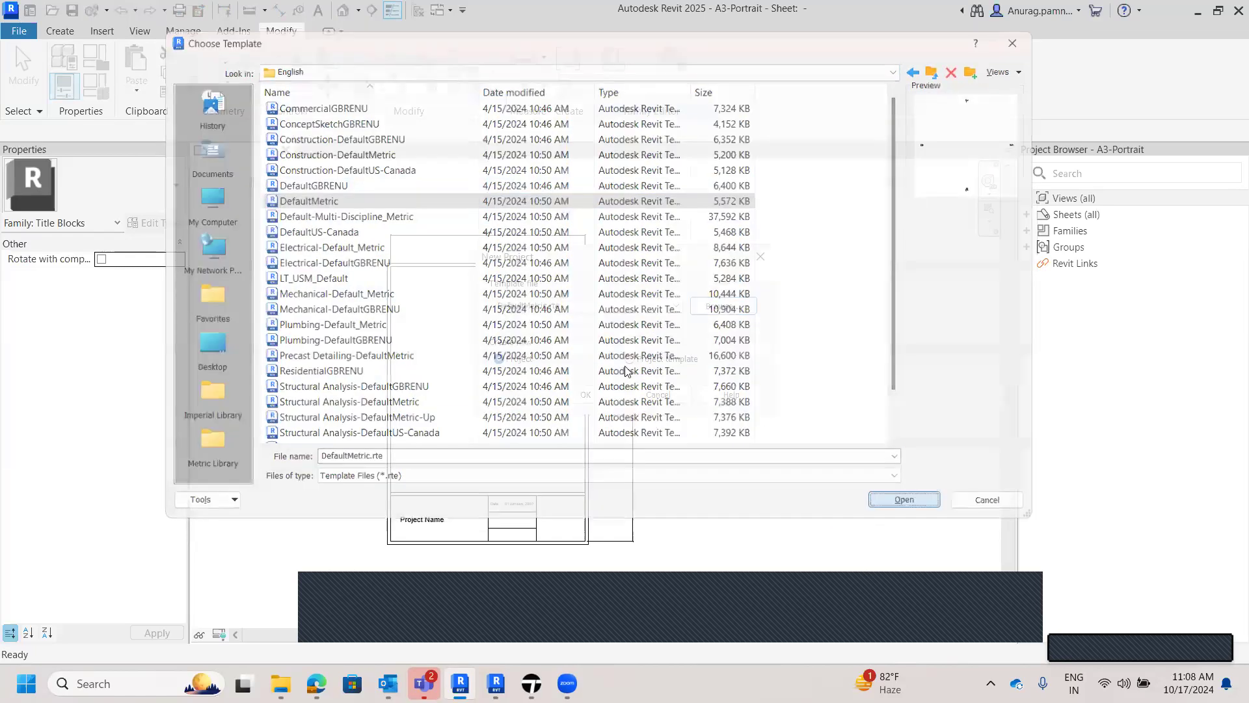
pyautogui.click(603, 395)
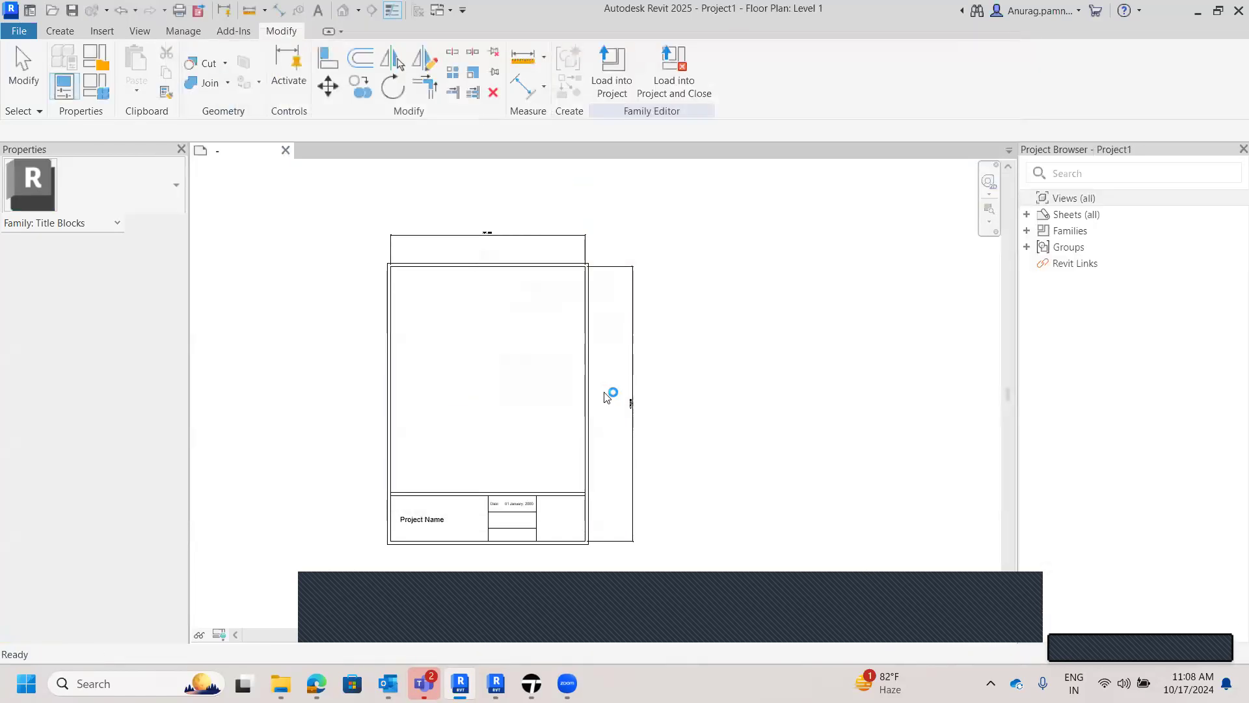
# - Create a new sheet using the A3-Portrait title block family loaded from the Desktop
pyautogui.scroll(-2, 569, 329)
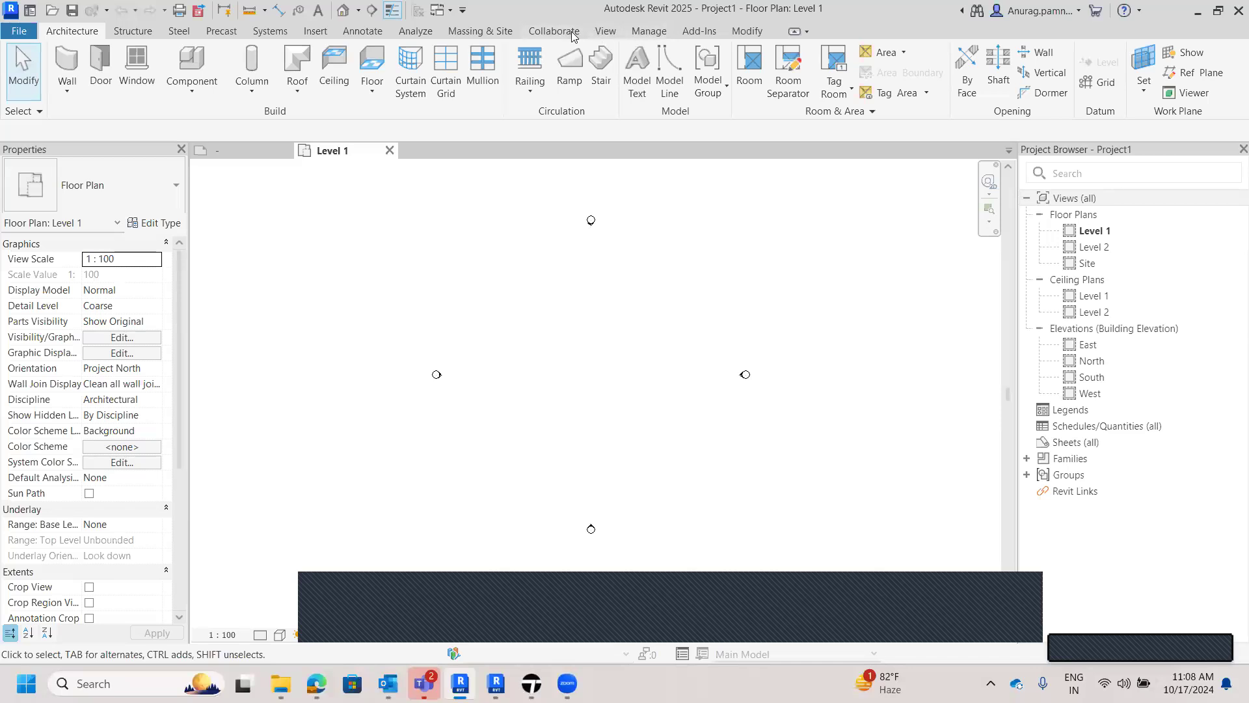
pyautogui.click(604, 31)
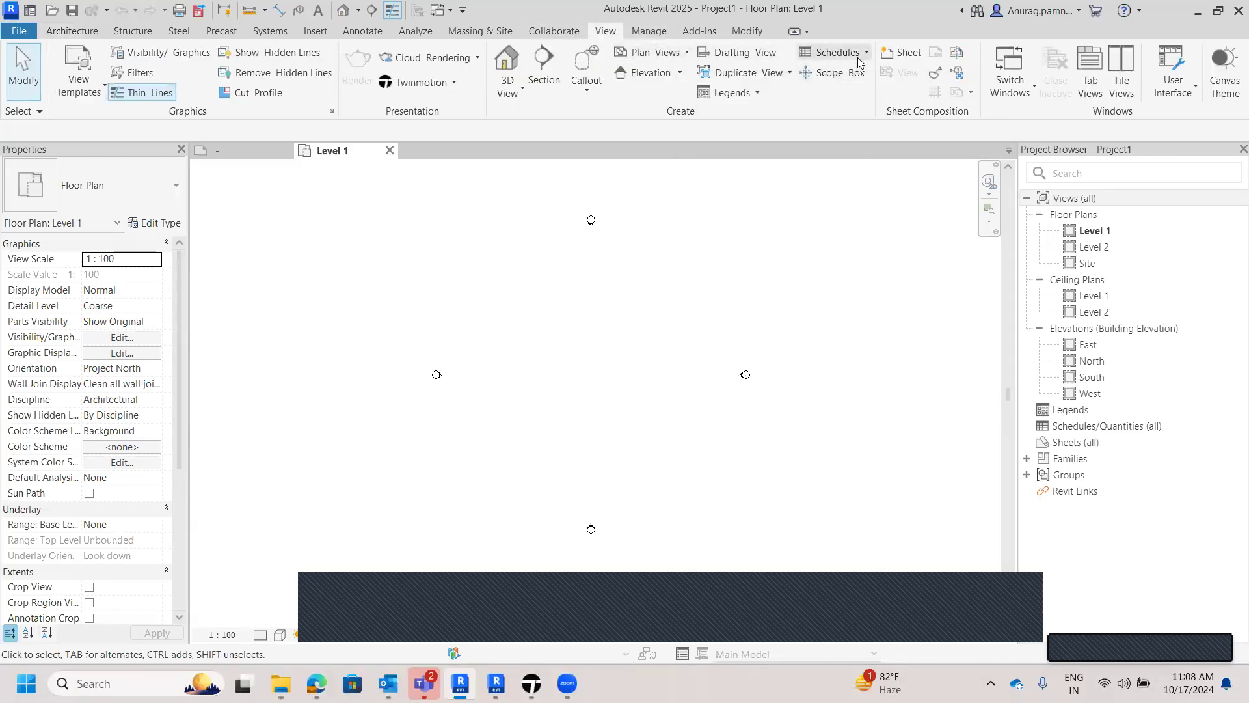
pyautogui.click(902, 54)
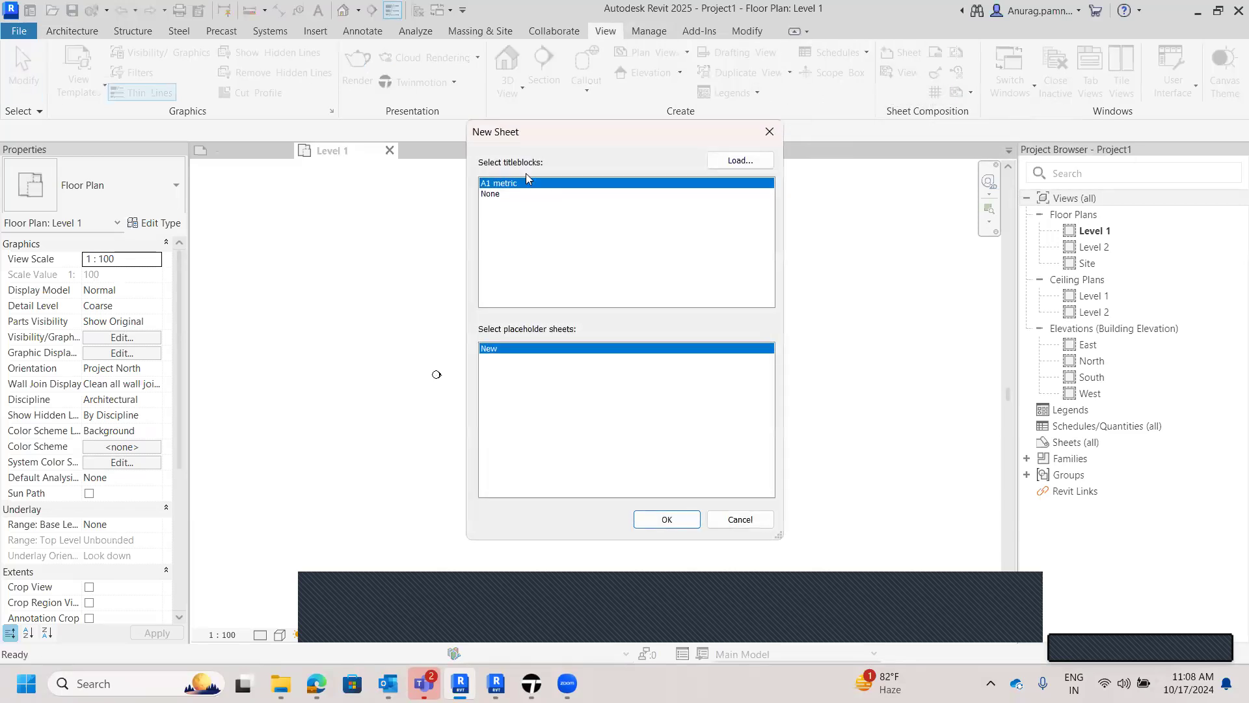
pyautogui.click(750, 161)
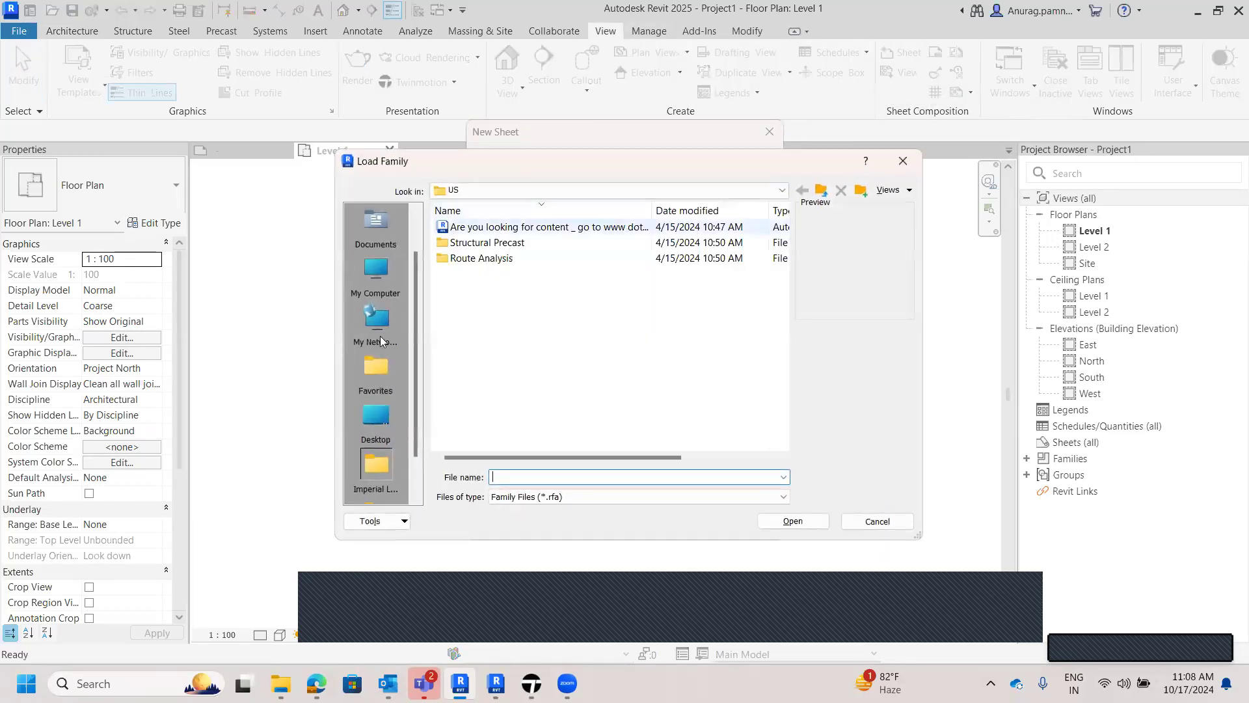
pyautogui.click(375, 419)
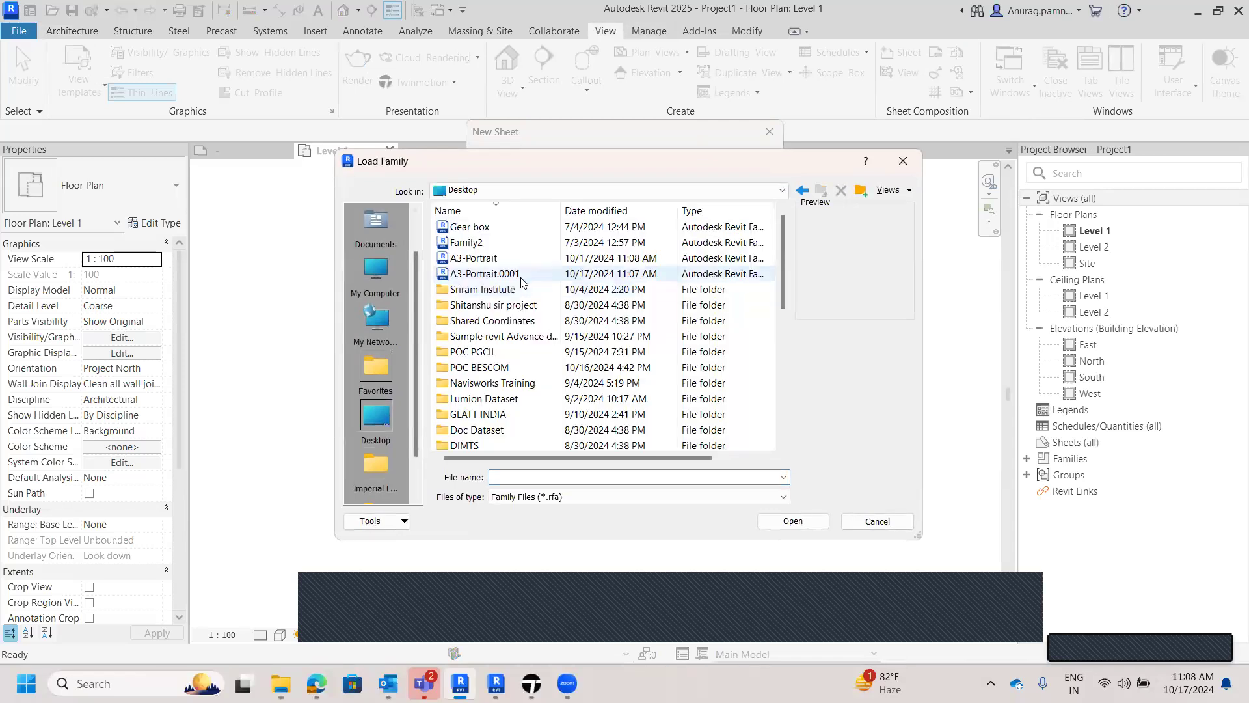
pyautogui.click(513, 260)
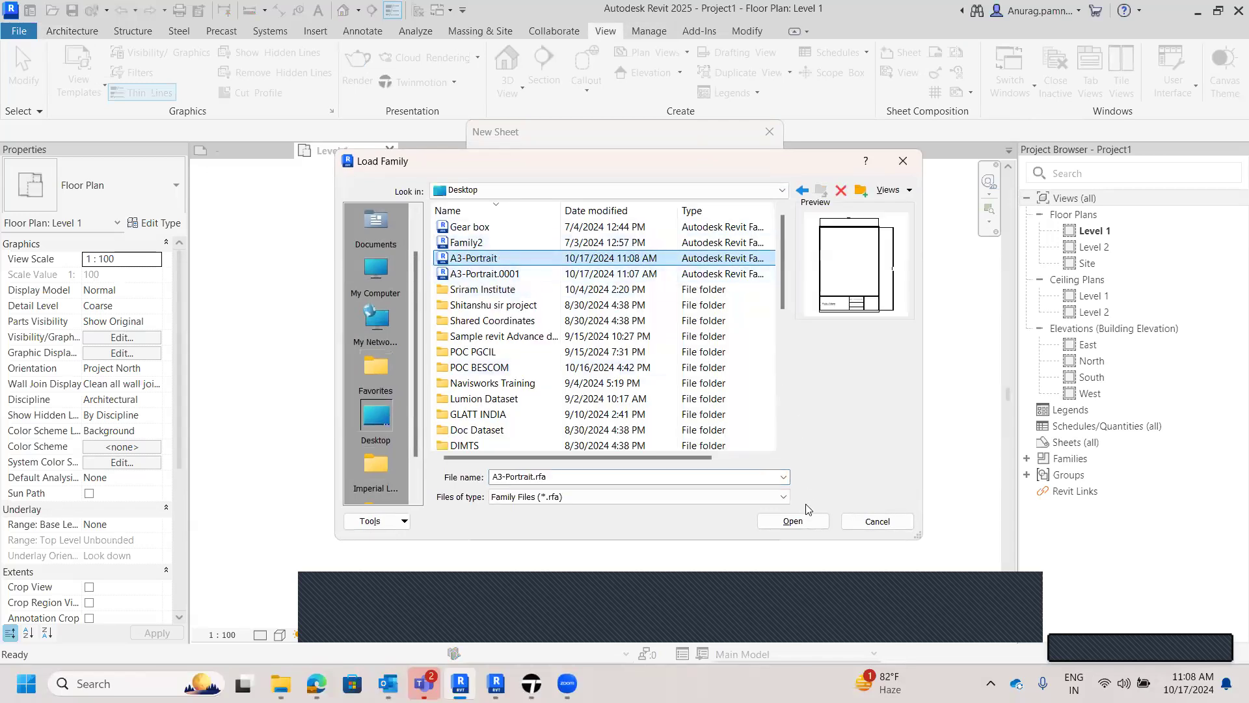
pyautogui.click(788, 516)
pyautogui.click(676, 520)
# - Examine the new sheet's title block fields and compare them with the sheet's identity data properties
pyautogui.scroll(-2, 674, 335)
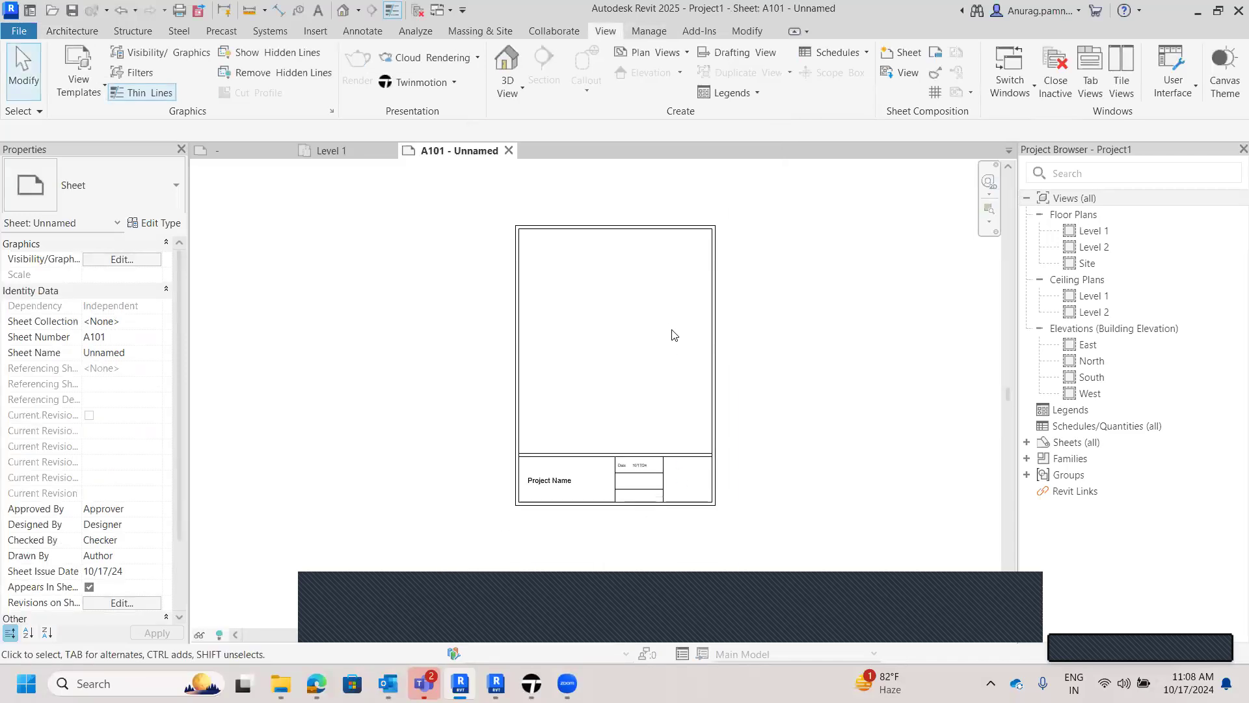
pyautogui.moveTo(663, 328); pyautogui.dragTo(643, 347, button='middle')
pyautogui.scroll(-1, 608, 332)
pyautogui.scroll(3, 581, 383)
pyautogui.moveTo(574, 423); pyautogui.dragTo(629, 335, button='middle')
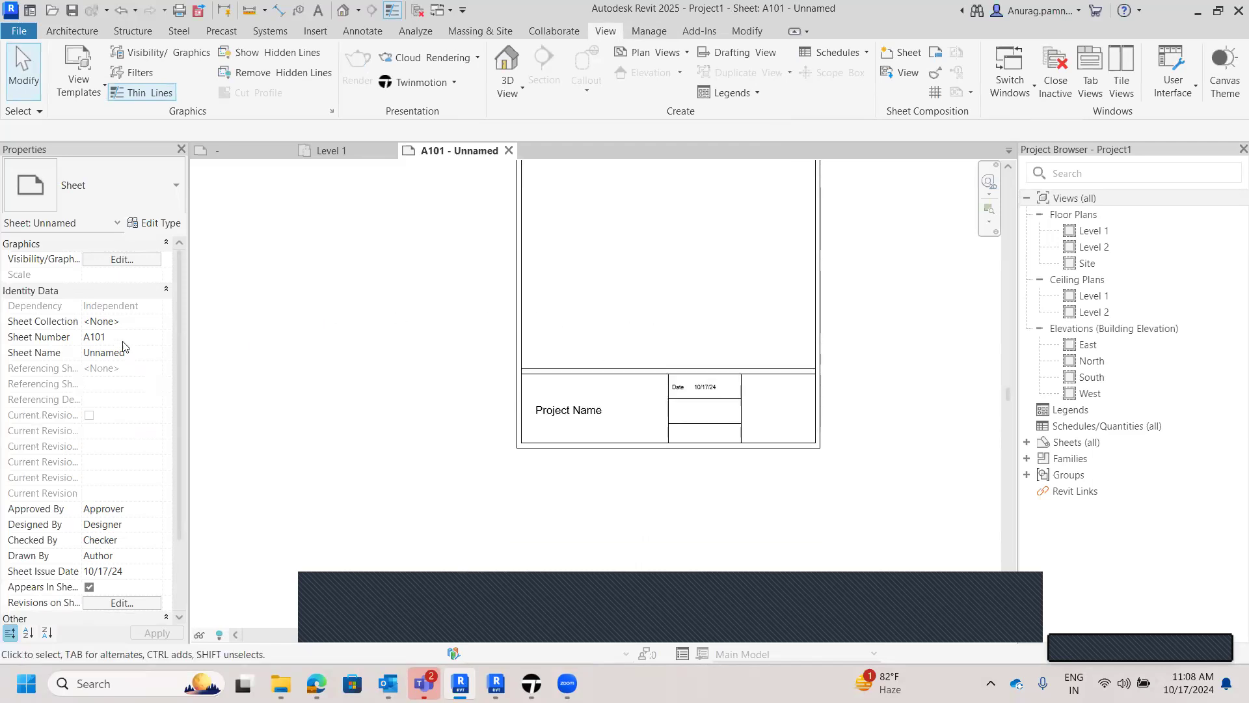
pyautogui.scroll(-2, 121, 351)
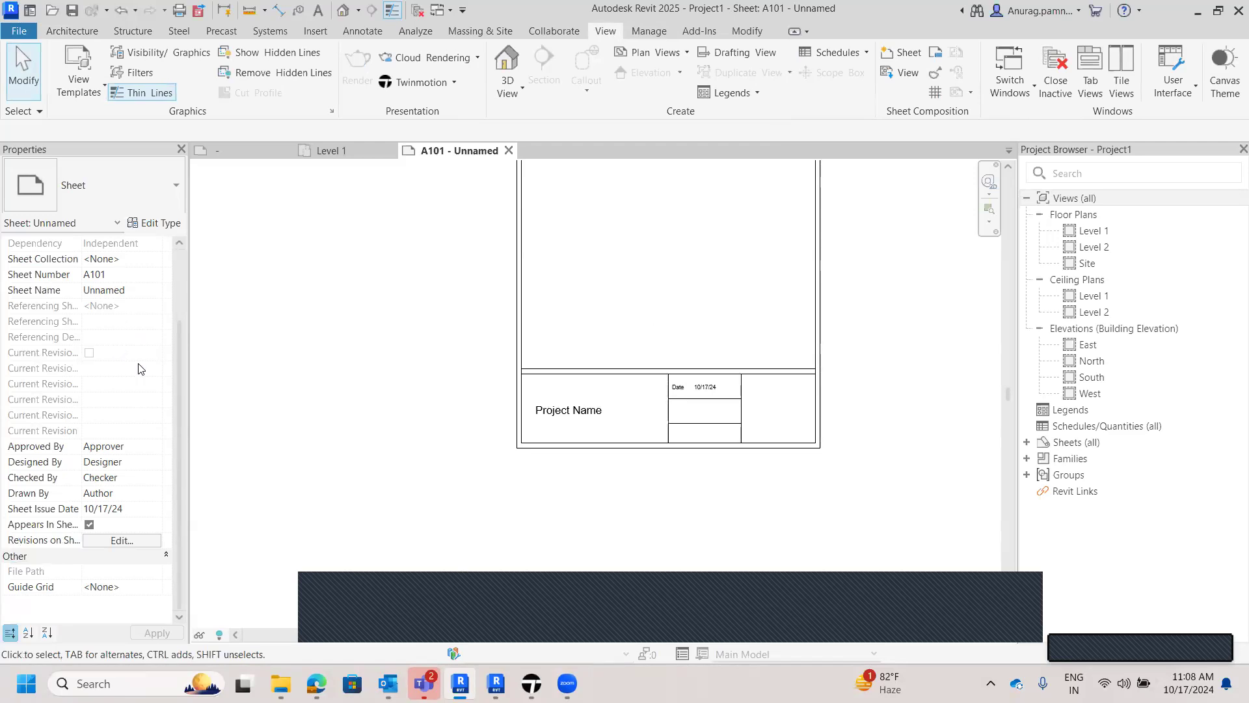
pyautogui.scroll(3, 714, 387)
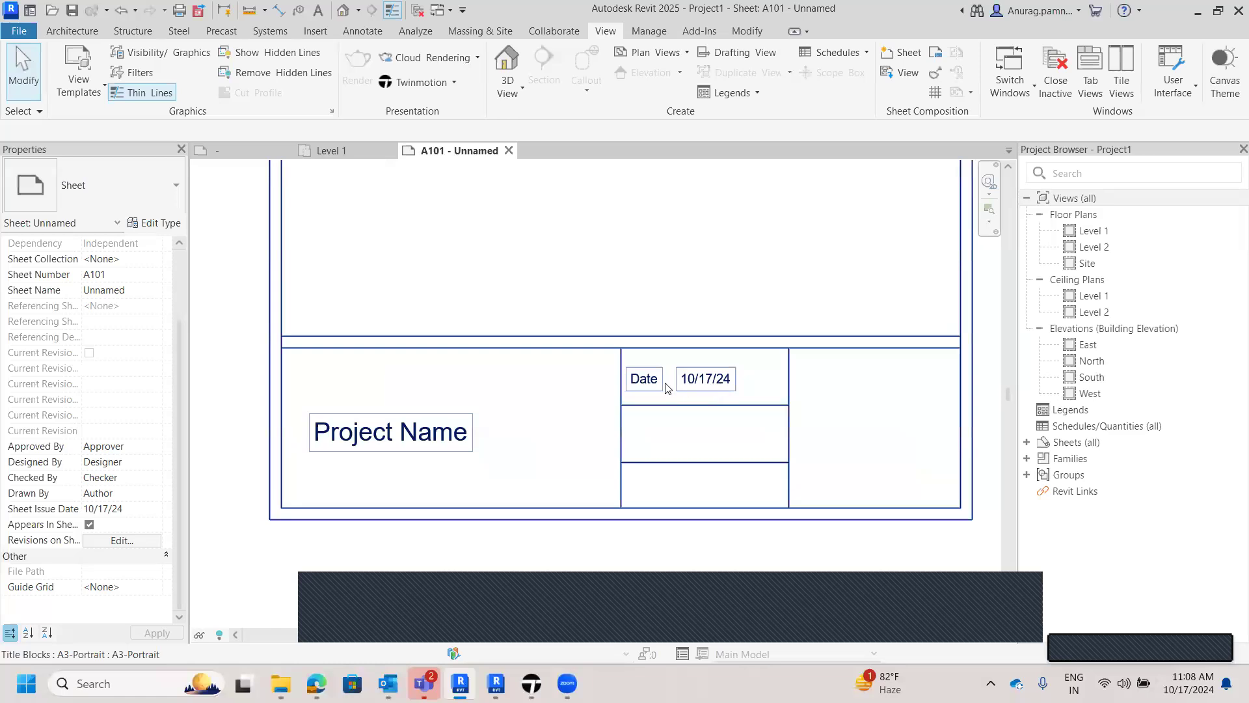
# - Set the sheet's issue date to 10/18/24 in its identity data properties
pyautogui.scroll(2, 715, 388)
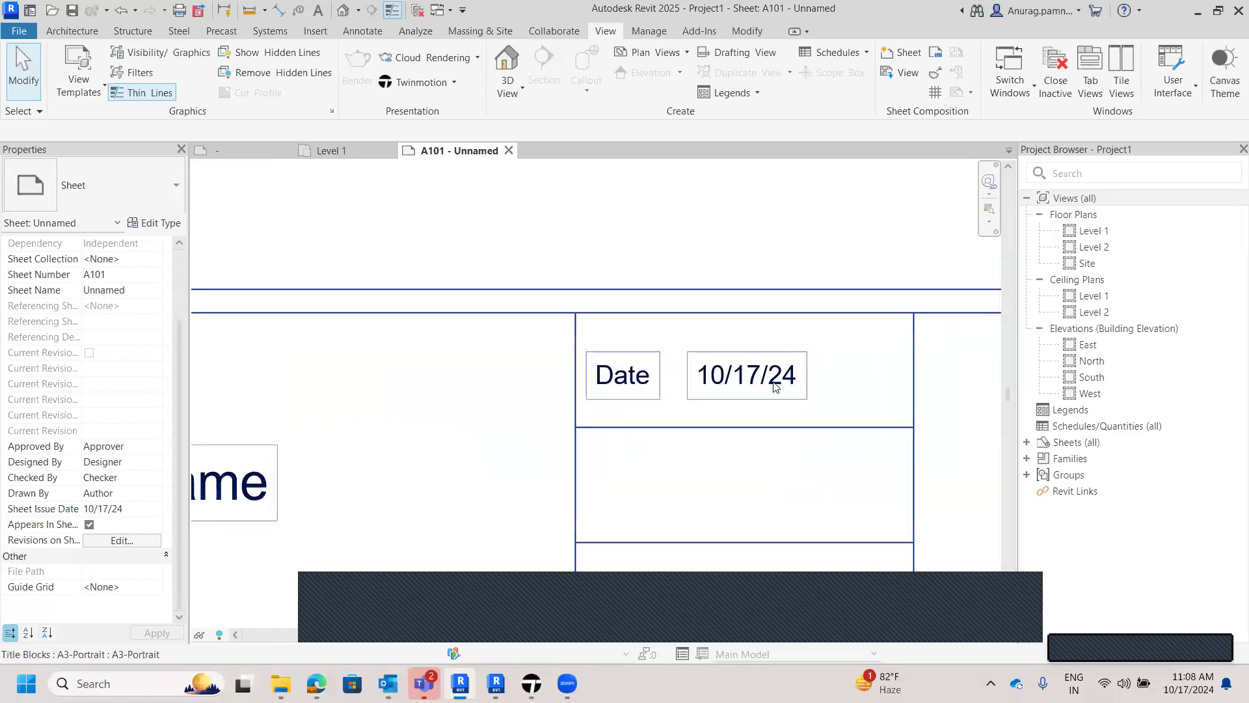
pyautogui.scroll(-2, 769, 382)
pyautogui.scroll(-2, 709, 361)
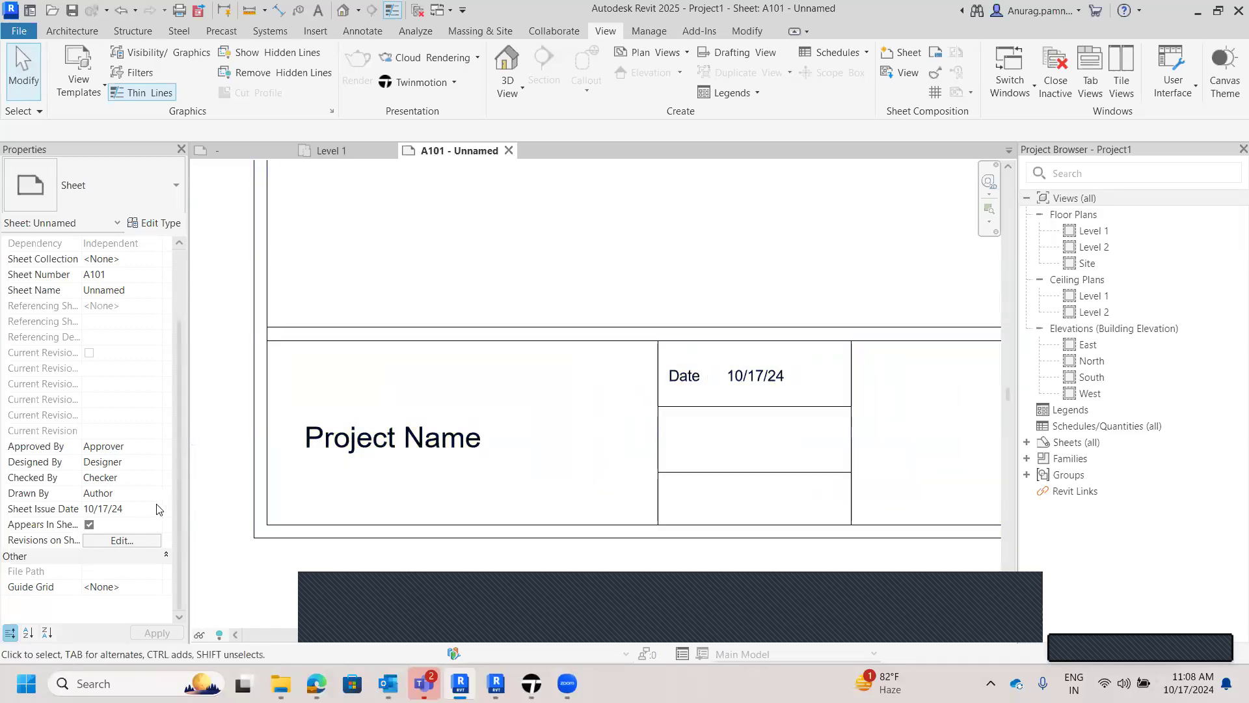
pyautogui.click(139, 512)
pyautogui.click(106, 509)
pyautogui.press('Delete')
pyautogui.write('8')
pyautogui.click(89, 524)
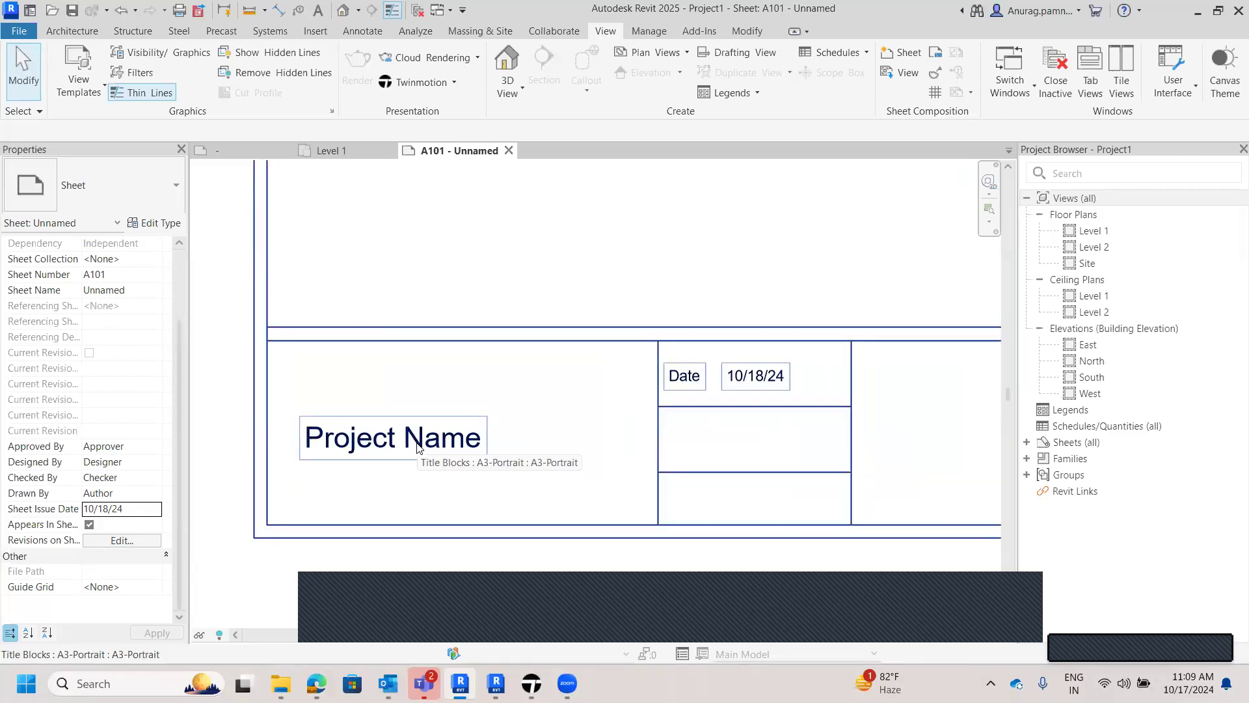
# - Set the project name to Rana Exotica in the project information
pyautogui.scroll(2, 126, 404)
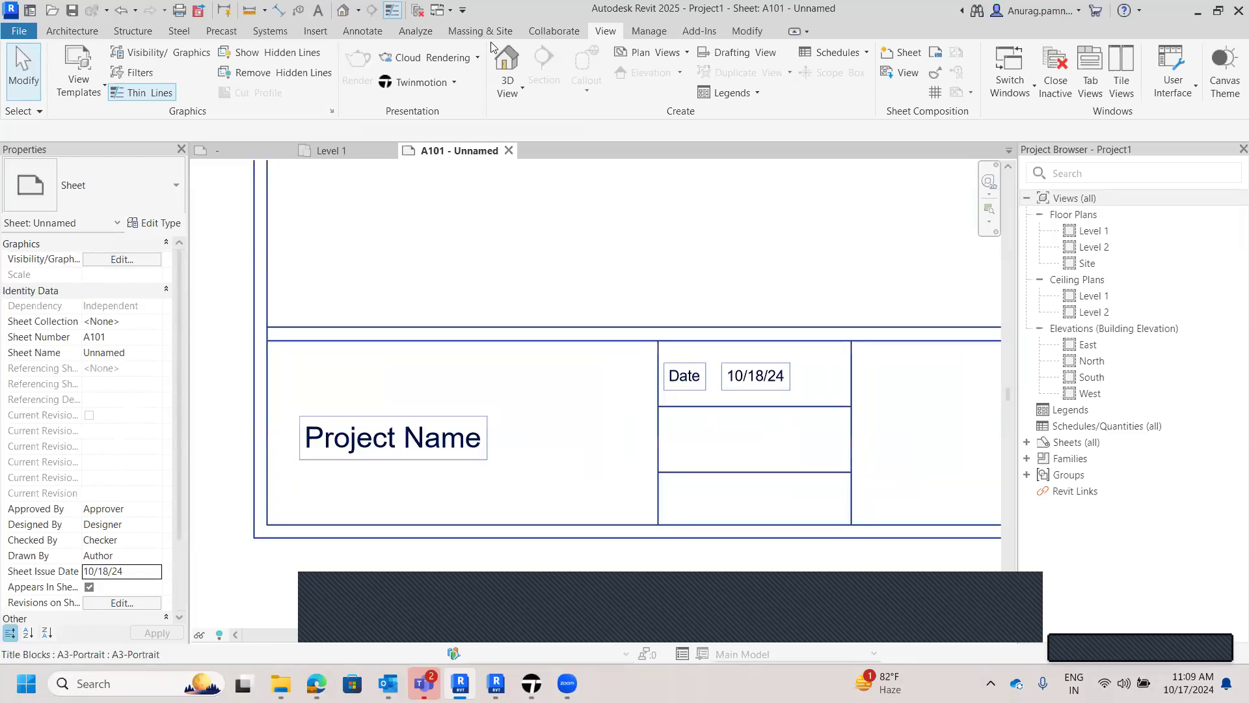
pyautogui.click(649, 31)
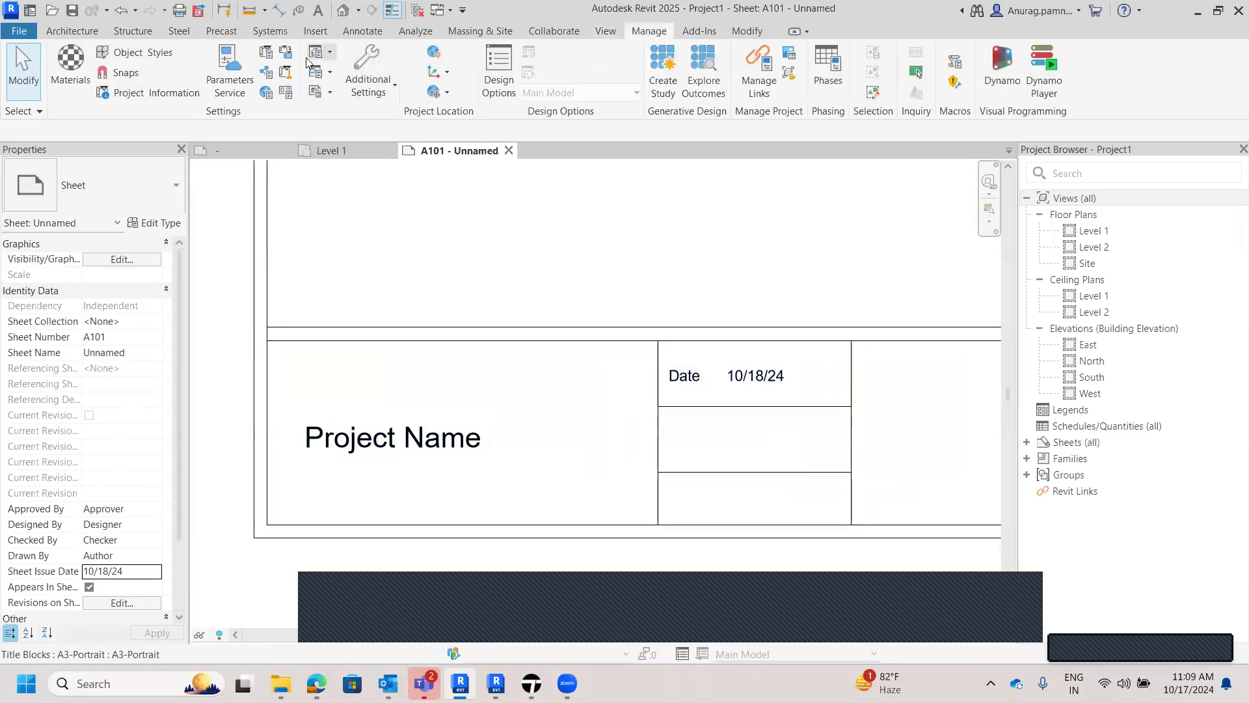
pyautogui.click(181, 95)
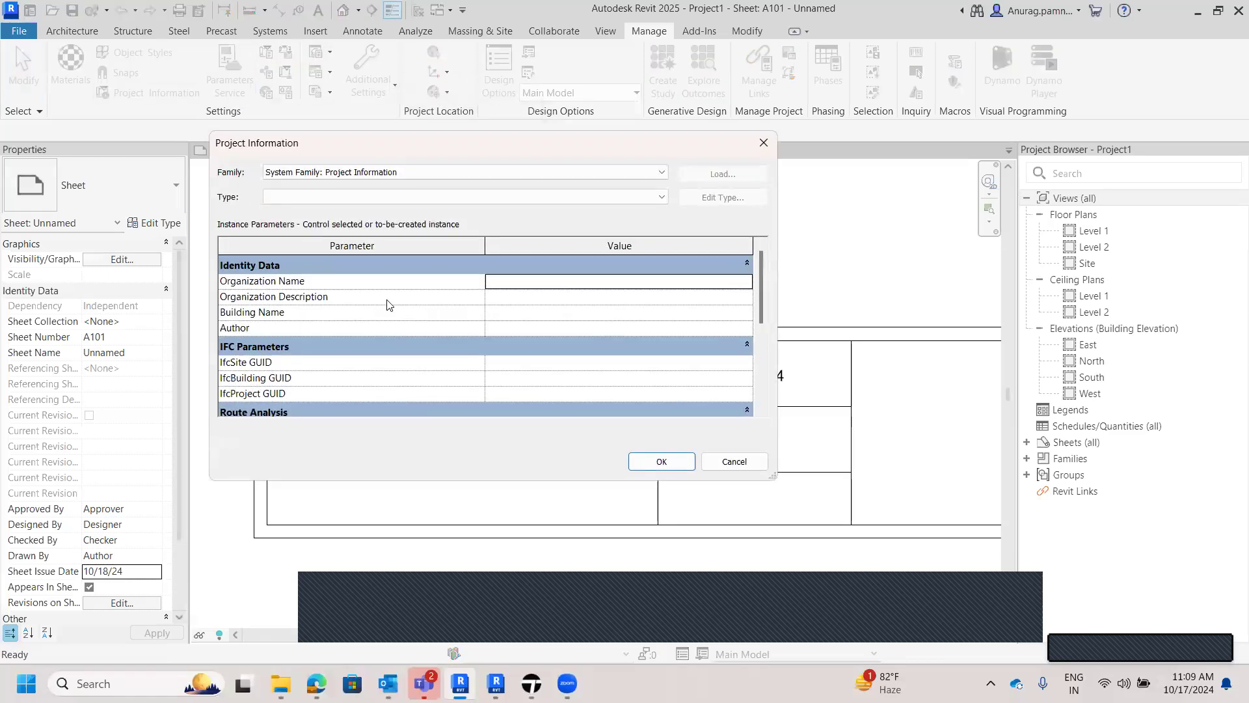
pyautogui.scroll(-3, 387, 301)
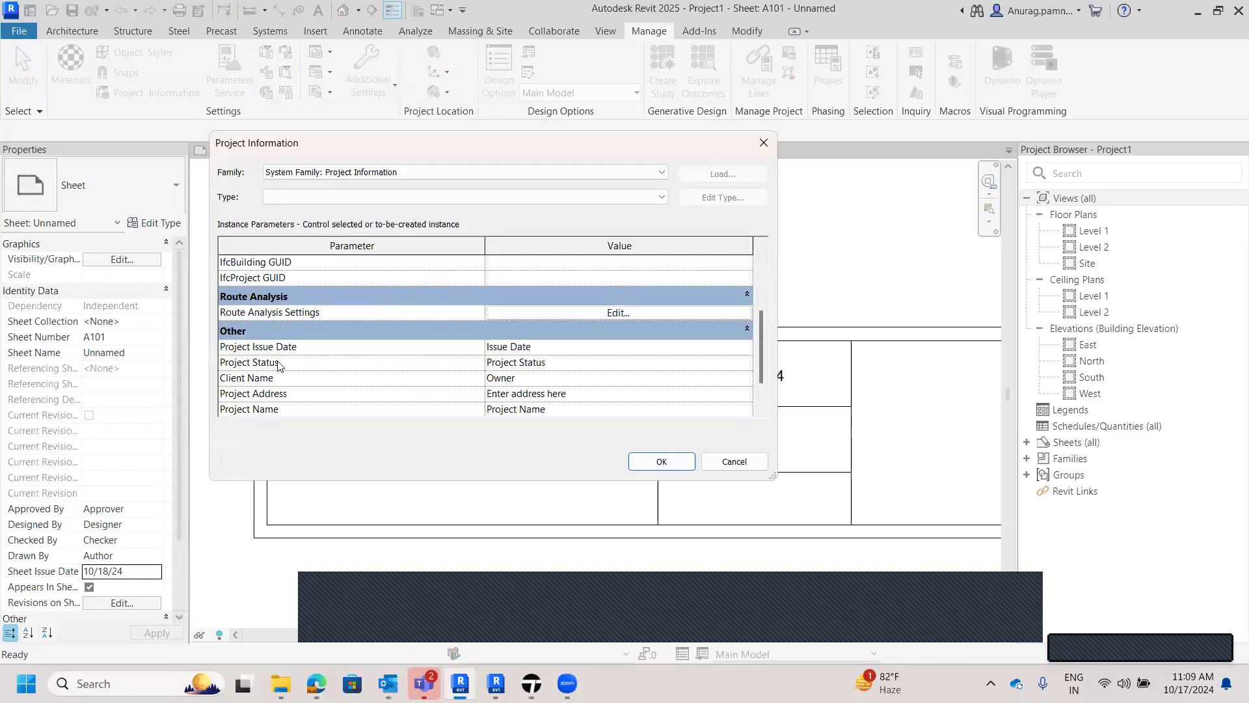
pyautogui.scroll(-2, 292, 385)
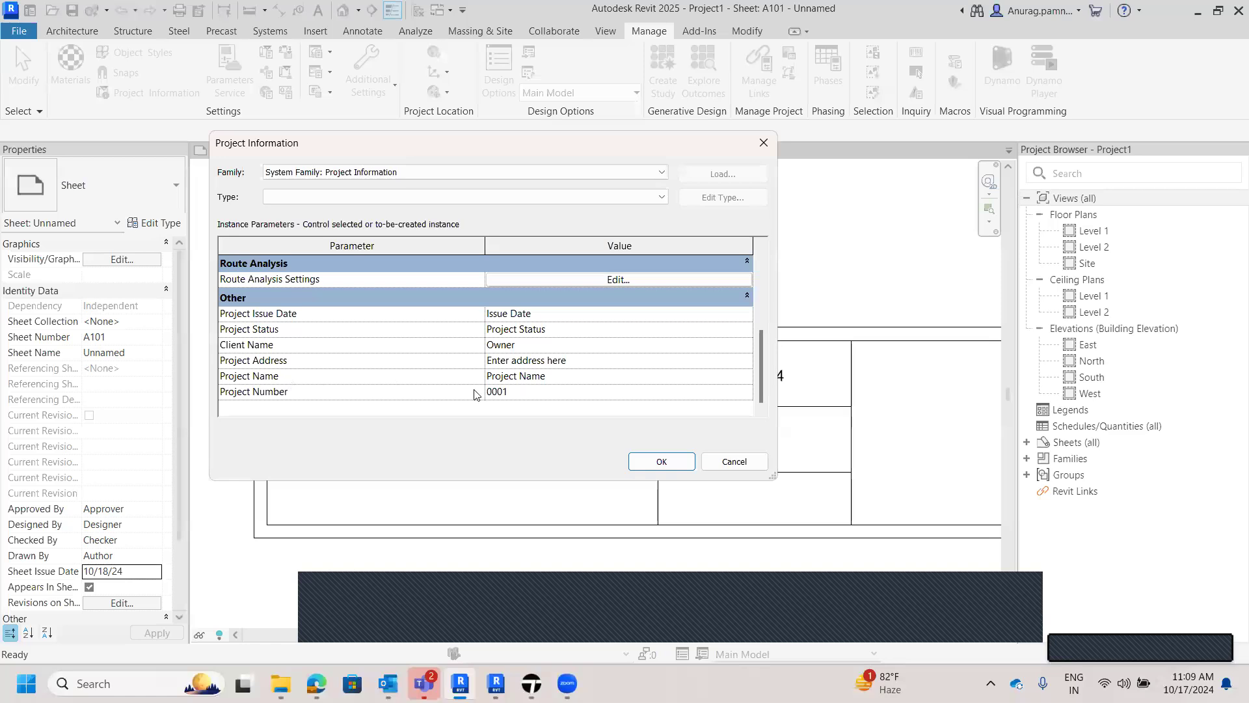
pyautogui.click(575, 376)
pyautogui.moveTo(576, 377); pyautogui.dragTo(490, 377)
pyautogui.write('Rana Exotica')
pyautogui.click(658, 461)
pyautogui.scroll(-3, 594, 314)
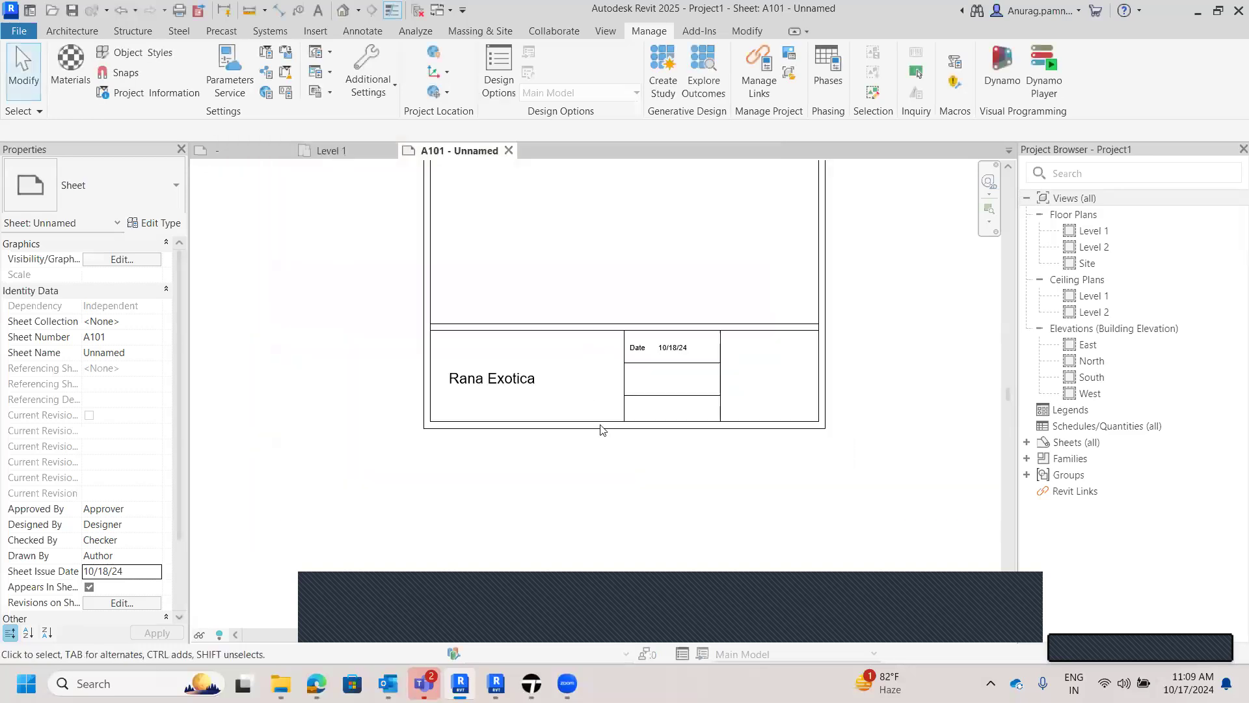
# - Open the Level 1 floor plan view
pyautogui.click(536, 333)
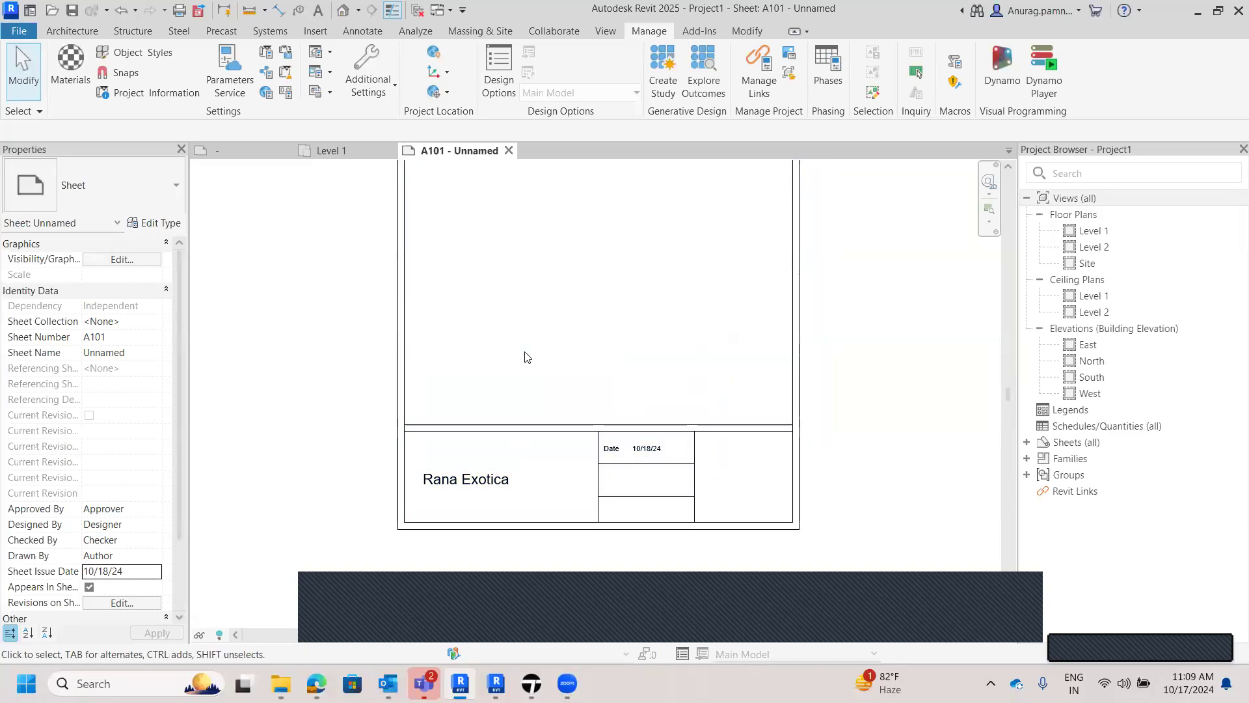
pyautogui.scroll(-2, 532, 380)
pyautogui.moveTo(558, 295); pyautogui.dragTo(566, 379, button='middle')
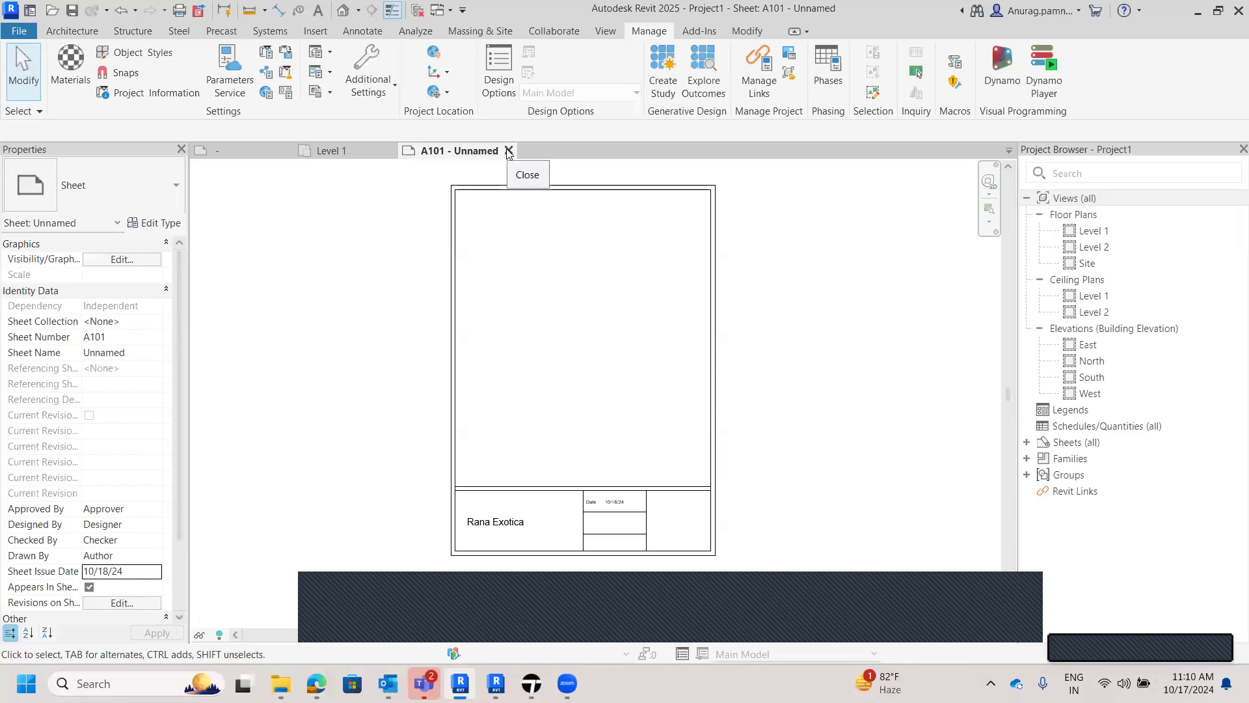
pyautogui.doubleClick(1106, 233)
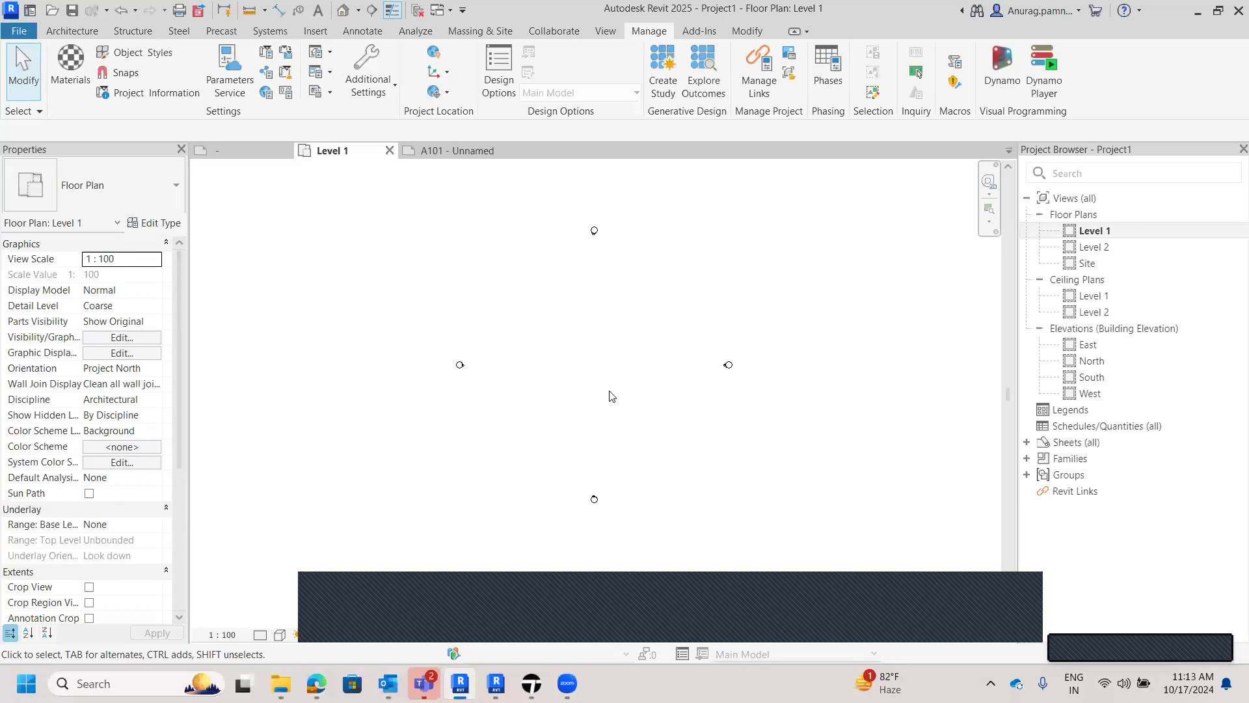
pyautogui.scroll(3, 577, 359)
pyautogui.scroll(2, 581, 384)
# - Switch to Paint and sketch a wavy curve with marks at both ends above a long, nearly horizontal base line
pyautogui.click(145, 680)
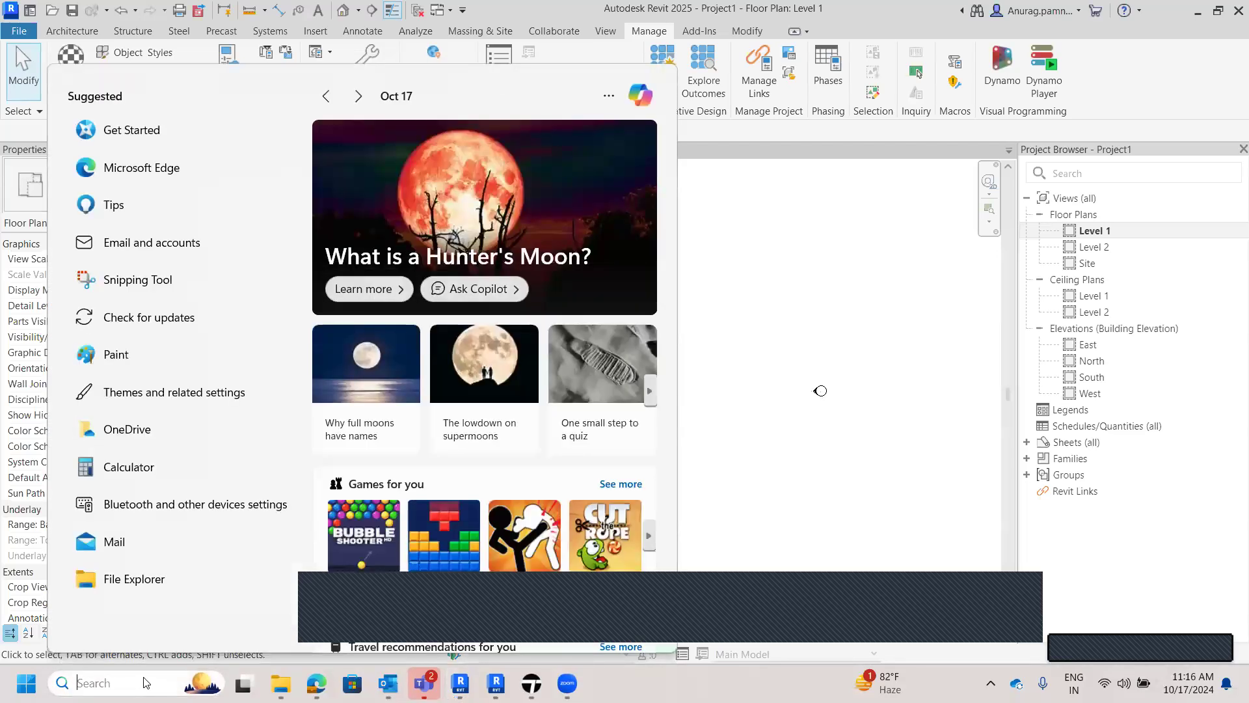
pyautogui.press('Escape')
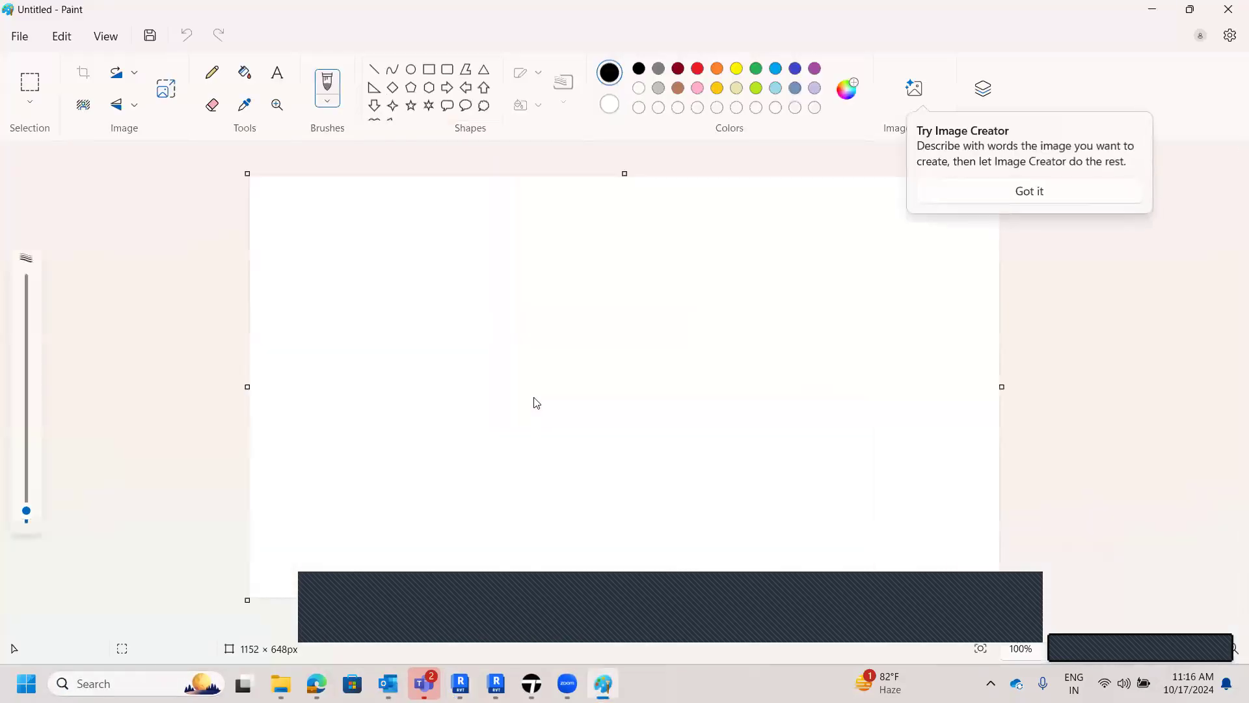
pyautogui.click(210, 76)
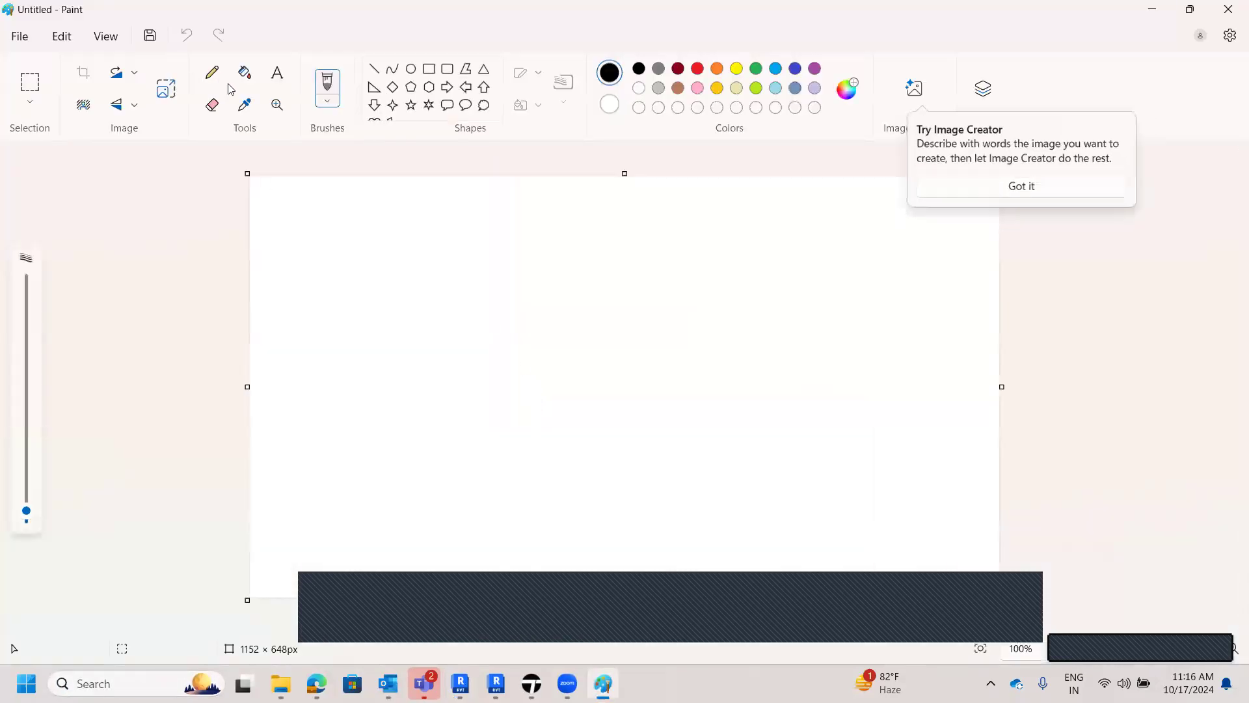
pyautogui.moveTo(447, 389)
pyautogui.mouseDown()
pyautogui.moveTo(469, 360)
pyautogui.moveTo(532, 349)
pyautogui.moveTo(579, 379)
pyautogui.moveTo(642, 375)
pyautogui.moveTo(699, 340)
pyautogui.mouseUp()
pyautogui.moveTo(425, 391); pyautogui.dragTo(483, 391)
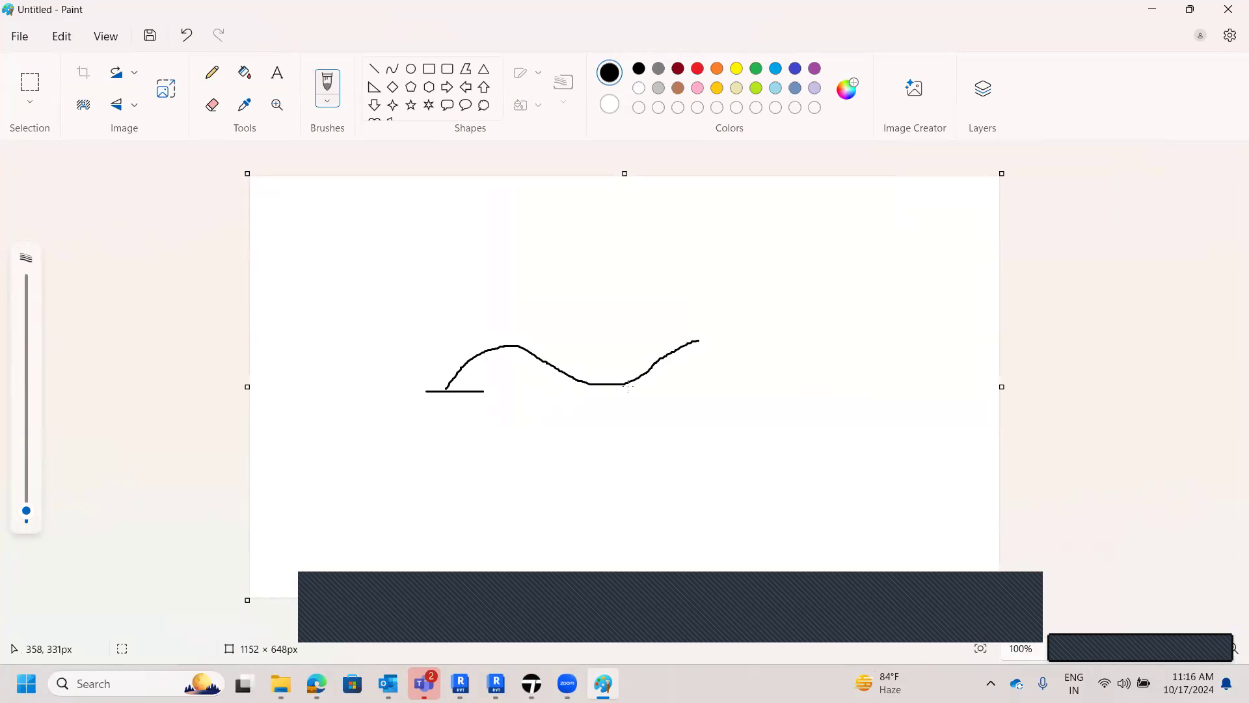
pyautogui.moveTo(702, 328); pyautogui.dragTo(706, 357)
pyautogui.moveTo(376, 405); pyautogui.dragTo(848, 399)
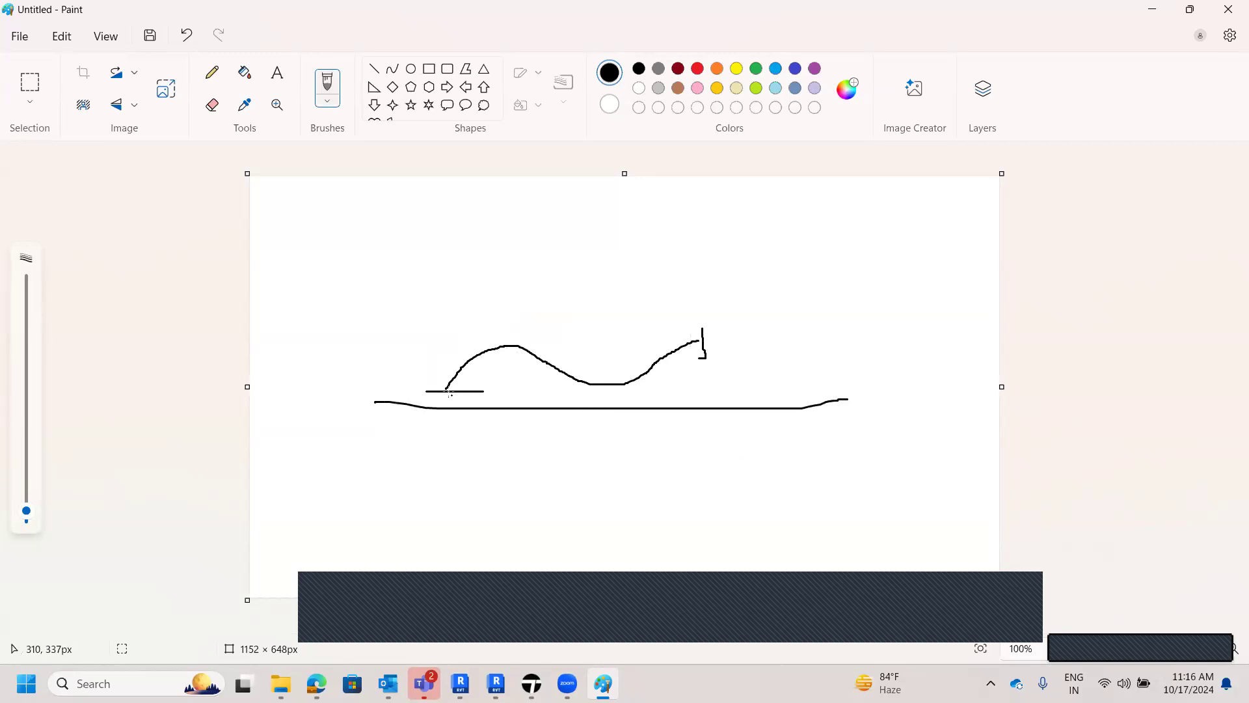
pyautogui.moveTo(445, 391); pyautogui.dragTo(444, 403)
# - Sketch the outline of a curved surface that dips below the base line and arches above it
pyautogui.moveTo(441, 477)
pyautogui.mouseDown()
pyautogui.moveTo(481, 451)
pyautogui.moveTo(521, 479)
pyautogui.moveTo(546, 527)
pyautogui.mouseUp()
pyautogui.moveTo(453, 455)
pyautogui.mouseDown()
pyautogui.moveTo(578, 424)
pyautogui.moveTo(618, 364)
pyautogui.mouseUp()
pyautogui.moveTo(549, 527)
pyautogui.mouseDown()
pyautogui.moveTo(572, 469)
pyautogui.moveTo(684, 411)
pyautogui.mouseUp()
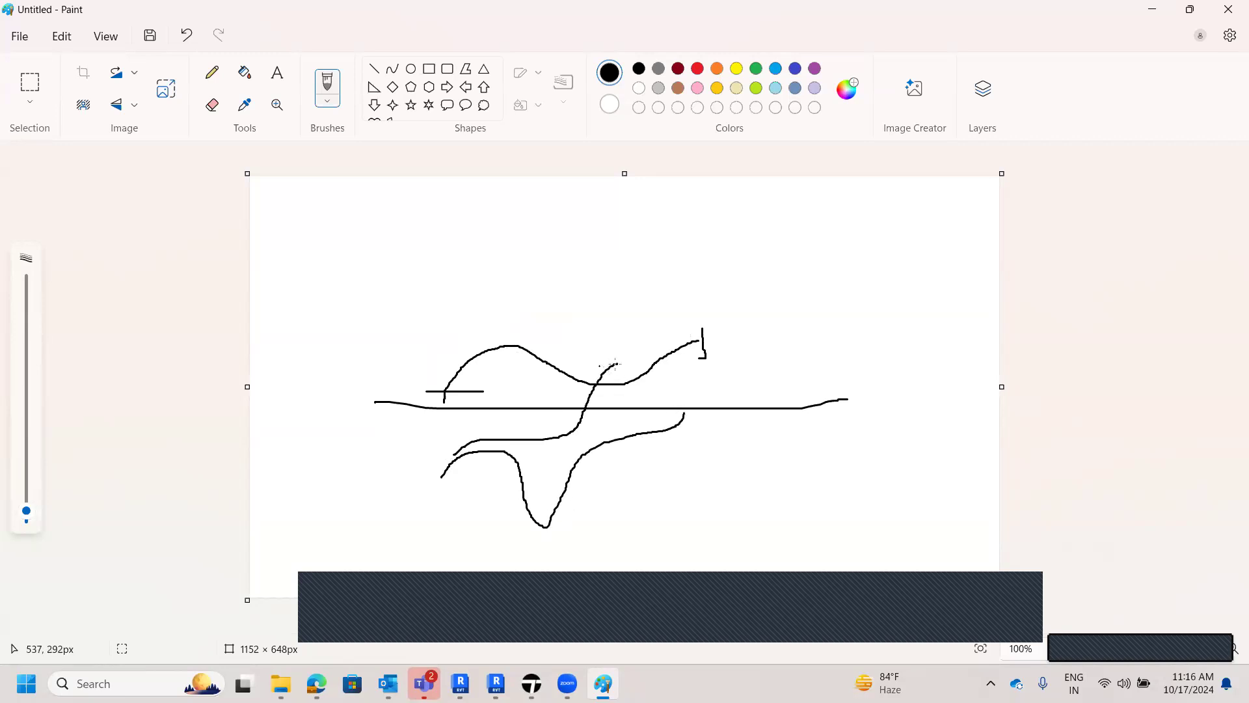
pyautogui.moveTo(607, 388)
pyautogui.mouseDown()
pyautogui.moveTo(608, 365)
pyautogui.moveTo(656, 343)
pyautogui.moveTo(691, 384)
pyautogui.moveTo(671, 425)
pyautogui.mouseUp()
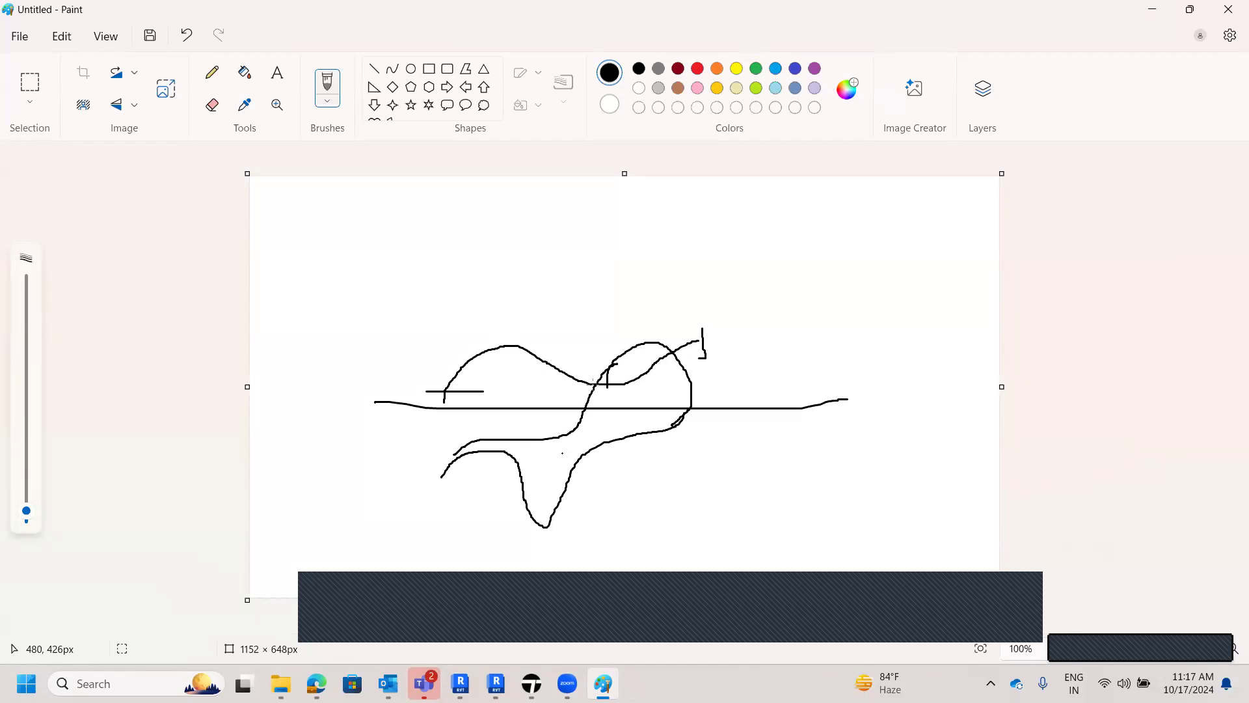
# - Handwrite the list items "1) Surface", with a second line beneath it, and "2) Divide divisions" beside the sketch
pyautogui.moveTo(754, 216); pyautogui.dragTo(762, 245)
pyautogui.moveTo(806, 207)
pyautogui.mouseDown()
pyautogui.moveTo(815, 225)
pyautogui.moveTo(794, 236)
pyautogui.moveTo(852, 237)
pyautogui.moveTo(879, 216)
pyautogui.moveTo(886, 245)
pyautogui.moveTo(909, 221)
pyautogui.moveTo(920, 238)
pyautogui.moveTo(962, 219)
pyautogui.moveTo(948, 228)
pyautogui.moveTo(968, 237)
pyautogui.mouseUp()
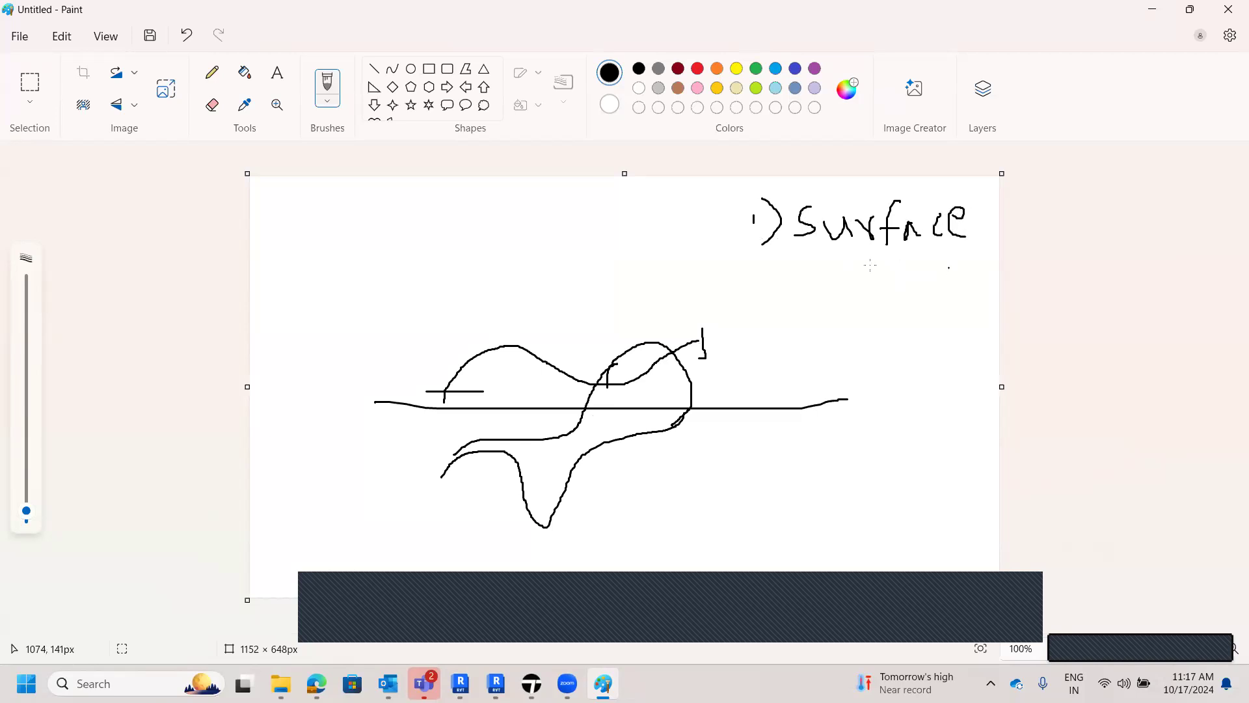
pyautogui.moveTo(778, 259)
pyautogui.mouseDown()
pyautogui.moveTo(780, 290)
pyautogui.moveTo(814, 278)
pyautogui.moveTo(798, 287)
pyautogui.moveTo(841, 296)
pyautogui.moveTo(857, 269)
pyautogui.moveTo(879, 303)
pyautogui.moveTo(906, 250)
pyautogui.moveTo(915, 285)
pyautogui.moveTo(941, 265)
pyautogui.moveTo(957, 298)
pyautogui.moveTo(961, 265)
pyautogui.moveTo(969, 301)
pyautogui.moveTo(988, 299)
pyautogui.mouseUp()
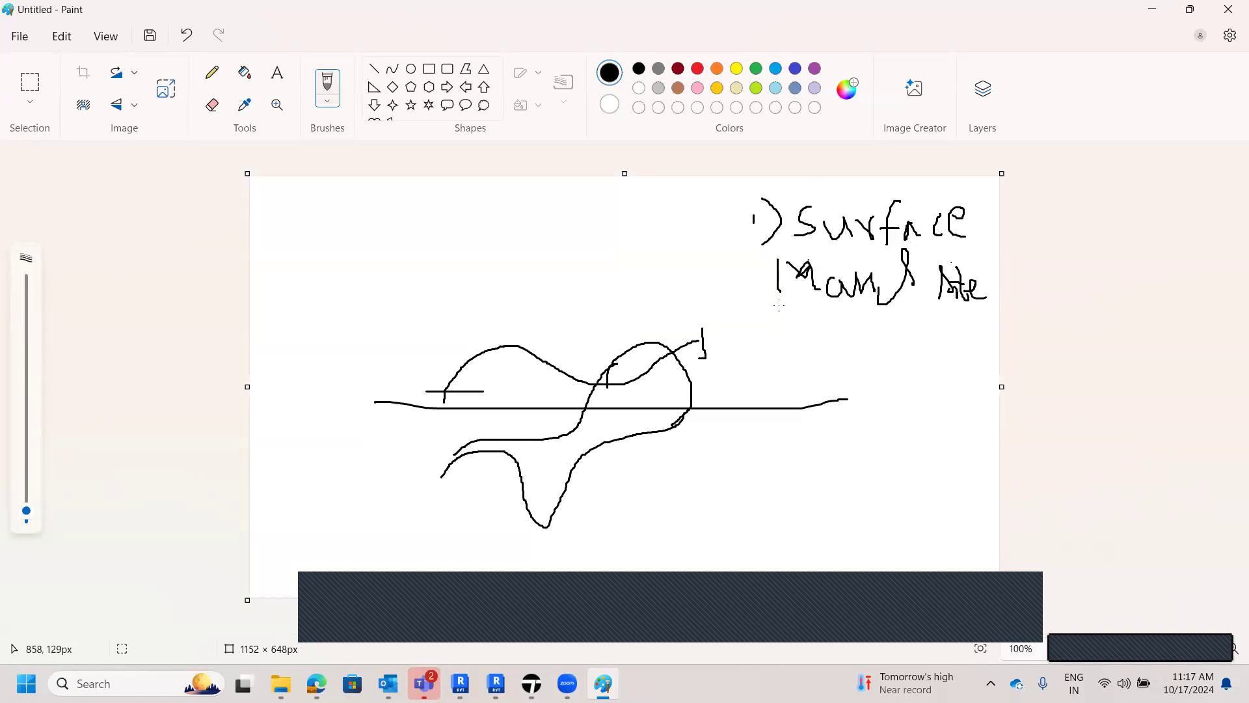
pyautogui.moveTo(752, 342)
pyautogui.mouseDown()
pyautogui.moveTo(784, 353)
pyautogui.moveTo(781, 369)
pyautogui.mouseUp()
pyautogui.moveTo(811, 331)
pyautogui.mouseDown()
pyautogui.moveTo(808, 357)
pyautogui.moveTo(863, 353)
pyautogui.moveTo(908, 326)
pyautogui.moveTo(943, 356)
pyautogui.mouseUp()
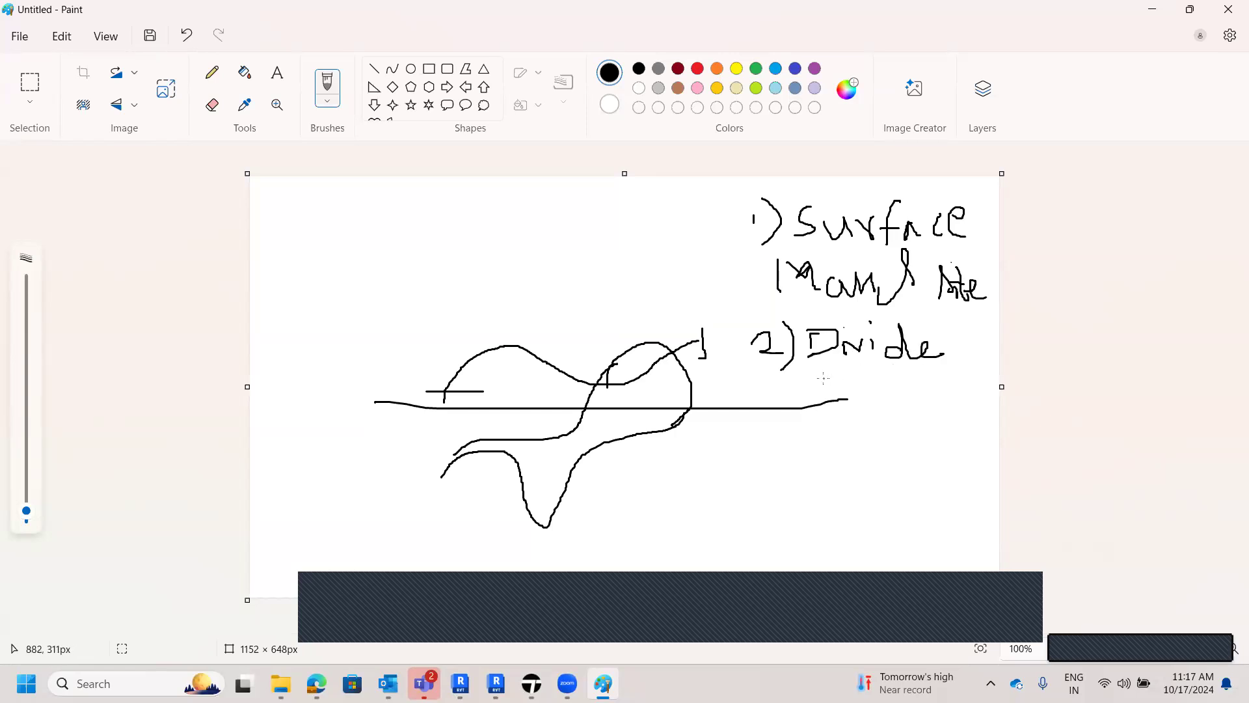
pyautogui.moveTo(821, 378); pyautogui.dragTo(809, 393)
pyautogui.moveTo(826, 355)
pyautogui.mouseDown()
pyautogui.moveTo(827, 395)
pyautogui.moveTo(909, 381)
pyautogui.moveTo(954, 407)
pyautogui.mouseUp()
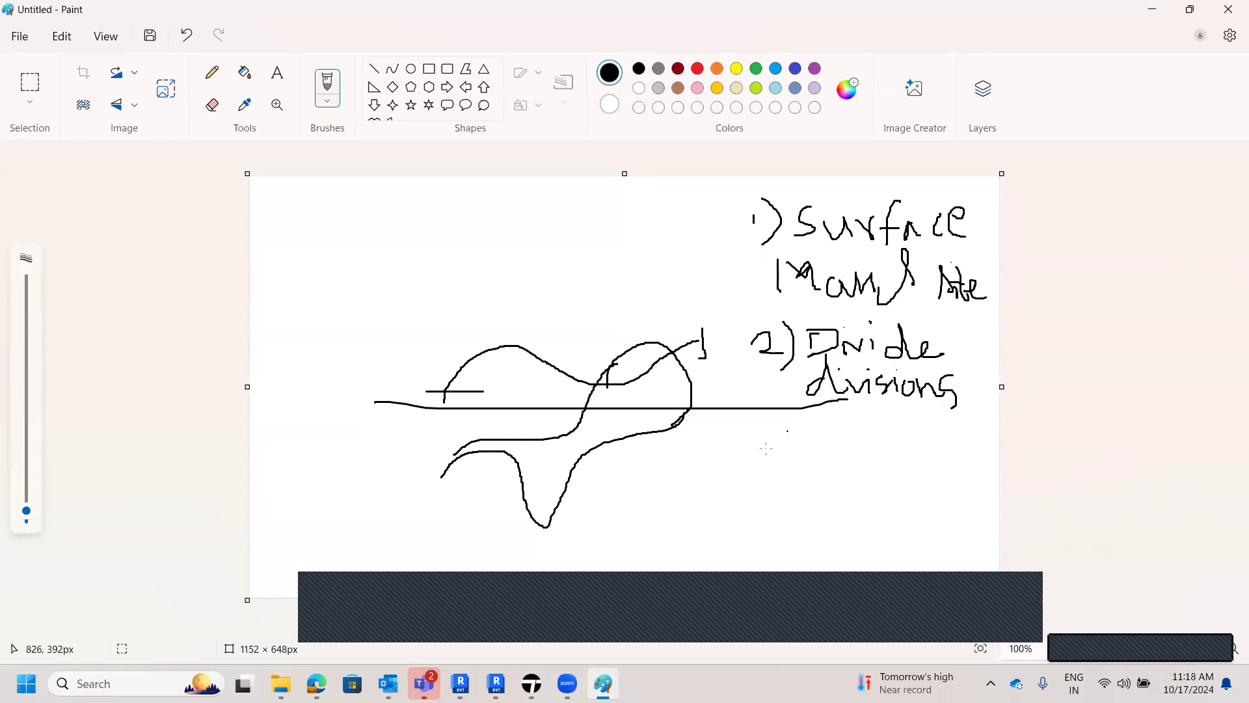
# - Handwrite the third list item about the adaptive family and component below the divisions item
pyautogui.moveTo(761, 440)
pyautogui.mouseDown()
pyautogui.moveTo(790, 441)
pyautogui.moveTo(773, 451)
pyautogui.moveTo(790, 463)
pyautogui.mouseUp()
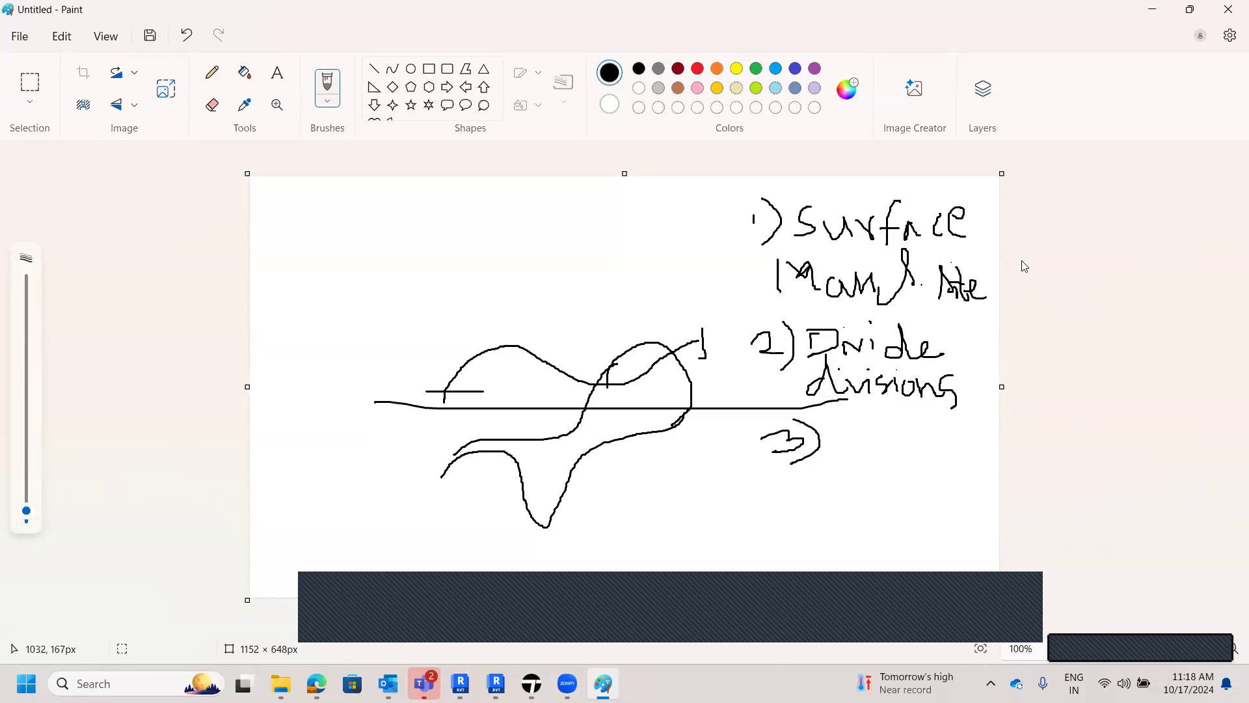
pyautogui.moveTo(842, 453)
pyautogui.mouseDown()
pyautogui.moveTo(853, 420)
pyautogui.moveTo(870, 461)
pyautogui.moveTo(878, 440)
pyautogui.moveTo(937, 439)
pyautogui.moveTo(931, 448)
pyautogui.mouseUp()
pyautogui.moveTo(954, 418); pyautogui.dragTo(953, 448)
pyautogui.moveTo(948, 438)
pyautogui.mouseDown()
pyautogui.moveTo(987, 440)
pyautogui.moveTo(967, 453)
pyautogui.mouseUp()
pyautogui.click(934, 471)
pyautogui.moveTo(872, 457)
pyautogui.mouseDown()
pyautogui.moveTo(917, 485)
pyautogui.moveTo(941, 478)
pyautogui.moveTo(943, 456)
pyautogui.moveTo(945, 485)
pyautogui.mouseUp()
pyautogui.moveTo(953, 472)
pyautogui.mouseDown()
pyautogui.moveTo(941, 519)
pyautogui.moveTo(961, 500)
pyautogui.mouseUp()
pyautogui.moveTo(892, 517)
pyautogui.mouseDown()
pyautogui.moveTo(906, 529)
pyautogui.moveTo(989, 492)
pyautogui.mouseUp()
pyautogui.moveTo(968, 489); pyautogui.dragTo(989, 482)
# - Handwrite the fourth list item, structure, and draw an arrow from it back up to the first item
pyautogui.moveTo(778, 552); pyautogui.dragTo(772, 571)
pyautogui.moveTo(819, 534)
pyautogui.mouseDown()
pyautogui.moveTo(837, 571)
pyautogui.moveTo(880, 572)
pyautogui.moveTo(896, 557)
pyautogui.moveTo(898, 572)
pyautogui.moveTo(920, 567)
pyautogui.moveTo(953, 545)
pyautogui.moveTo(970, 563)
pyautogui.moveTo(983, 554)
pyautogui.moveTo(987, 572)
pyautogui.mouseUp()
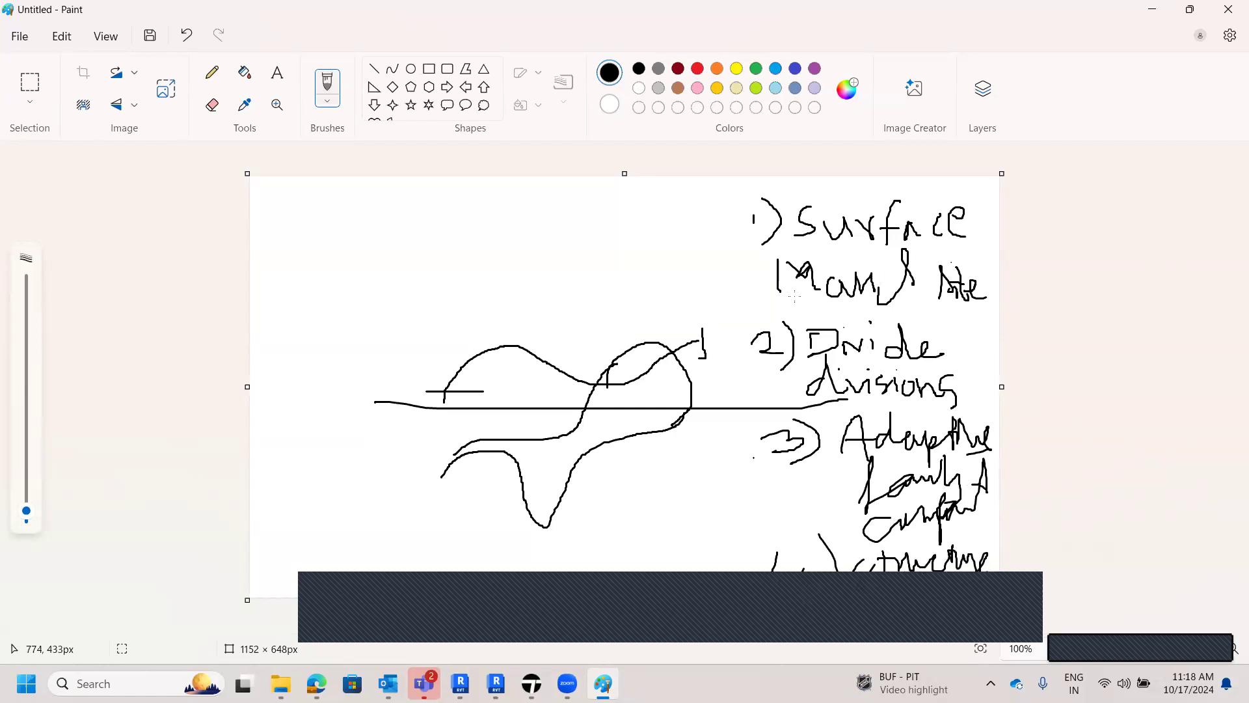
pyautogui.moveTo(710, 498); pyautogui.dragTo(753, 557)
pyautogui.moveTo(700, 329)
pyautogui.mouseDown()
pyautogui.moveTo(761, 251)
pyautogui.moveTo(750, 250)
pyautogui.moveTo(762, 257)
pyautogui.moveTo(759, 296)
pyautogui.mouseUp()
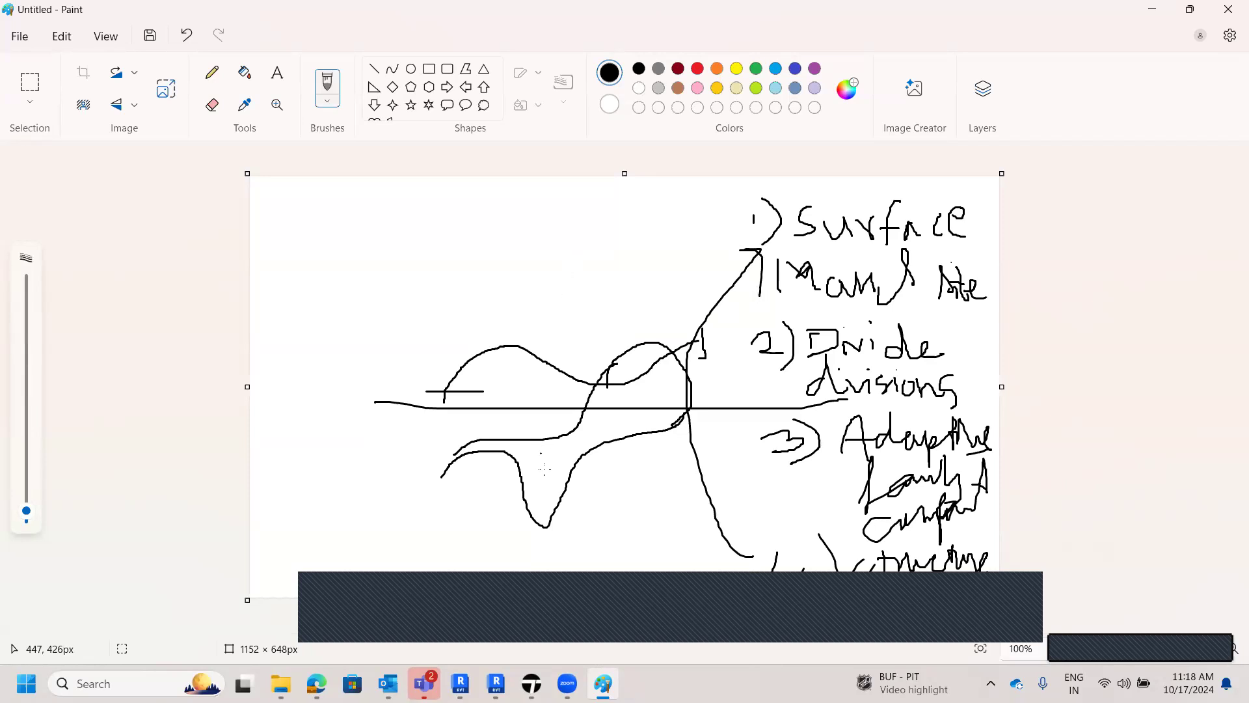
# - Draw crossing grid lines over the sketched curved surface to show its divisions
pyautogui.moveTo(510, 443); pyautogui.dragTo(537, 494)
pyautogui.moveTo(537, 494); pyautogui.dragTo(549, 505)
pyautogui.moveTo(540, 445)
pyautogui.mouseDown()
pyautogui.moveTo(565, 497)
pyautogui.moveTo(596, 454)
pyautogui.mouseUp()
pyautogui.moveTo(565, 435); pyautogui.dragTo(581, 456)
pyautogui.moveTo(593, 404); pyautogui.dragTo(624, 448)
pyautogui.moveTo(607, 365); pyautogui.dragTo(641, 418)
pyautogui.moveTo(632, 354); pyautogui.dragTo(665, 402)
pyautogui.moveTo(508, 453)
pyautogui.mouseDown()
pyautogui.moveTo(629, 399)
pyautogui.moveTo(661, 350)
pyautogui.mouseUp()
pyautogui.moveTo(528, 480)
pyautogui.mouseDown()
pyautogui.moveTo(572, 470)
pyautogui.moveTo(676, 375)
pyautogui.mouseUp()
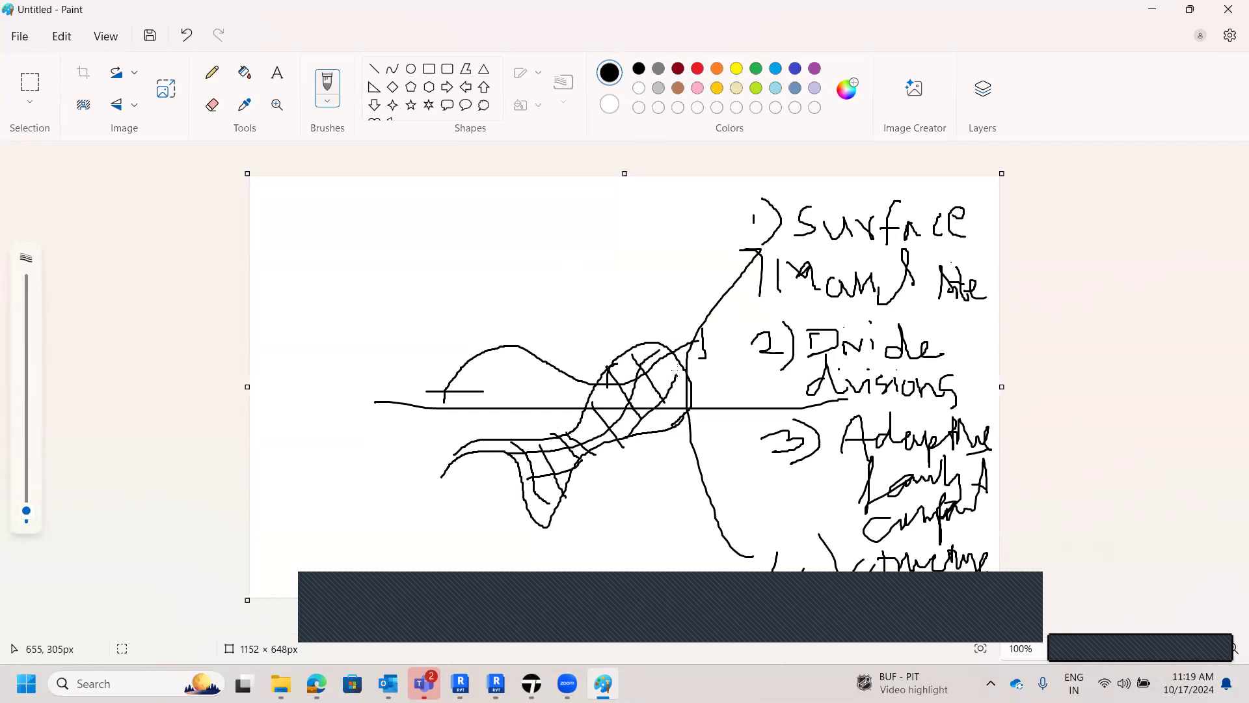
pyautogui.moveTo(530, 506); pyautogui.dragTo(575, 485)
# - Switch back to the Revit project and start an in-place mass named Mass 1 from the Level 1 plan
pyautogui.moveTo(496, 684)
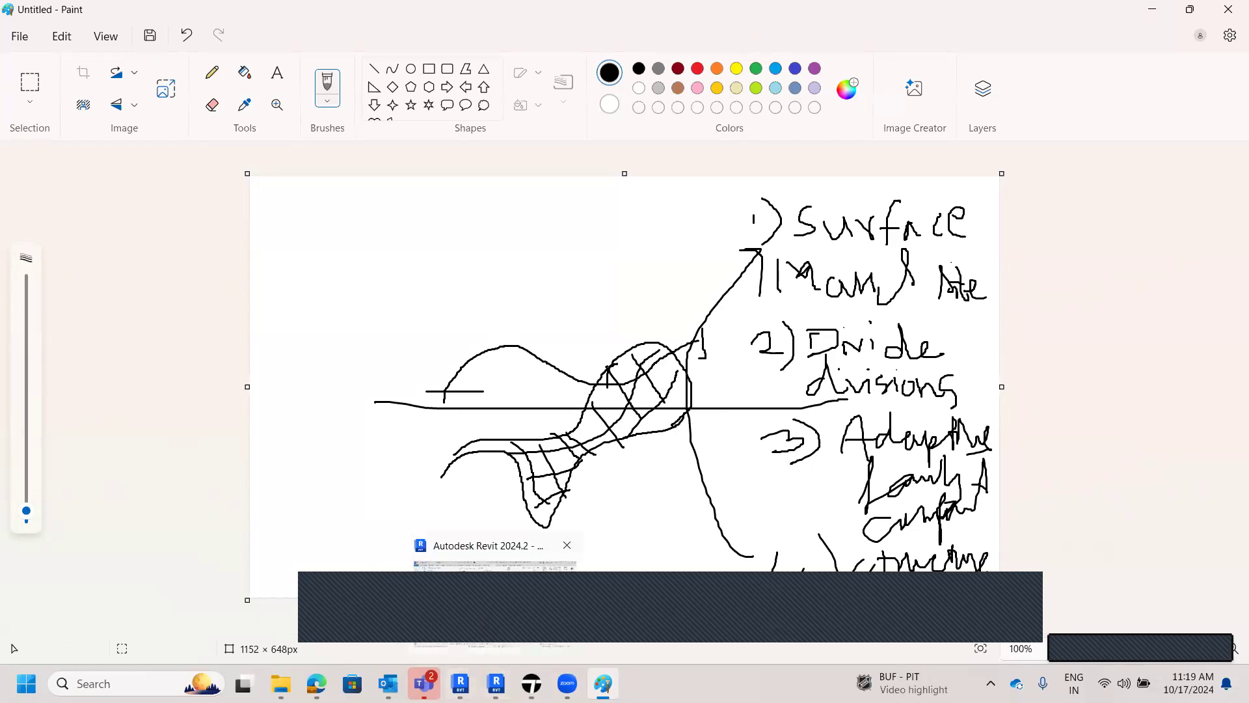
pyautogui.click(528, 603)
pyautogui.scroll(1, 589, 425)
pyautogui.moveTo(597, 434); pyautogui.dragTo(584, 420, button='middle')
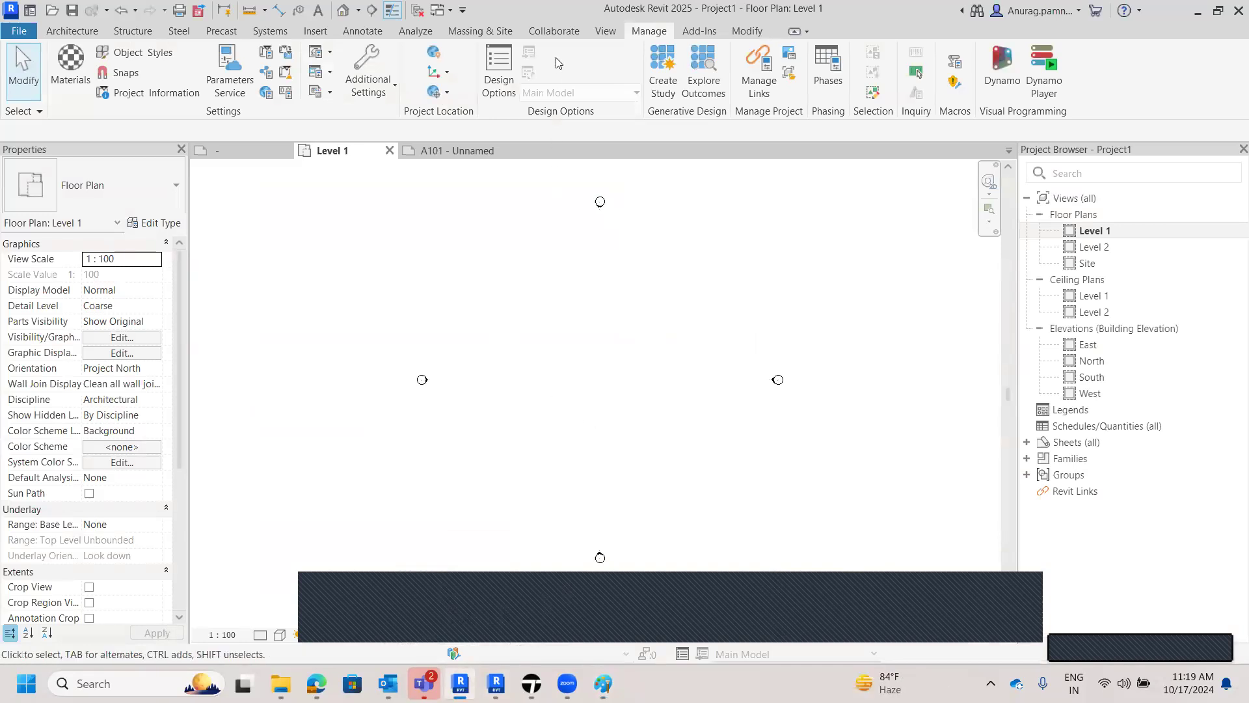
pyautogui.click(490, 32)
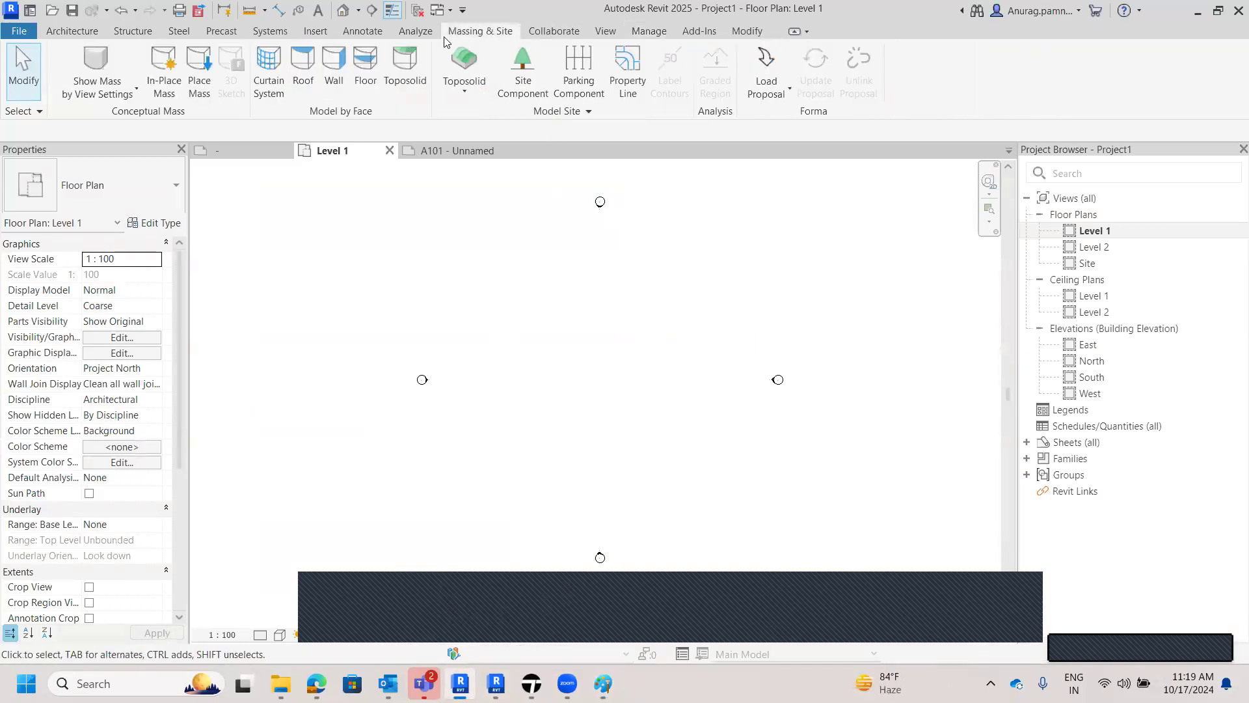
pyautogui.click(166, 88)
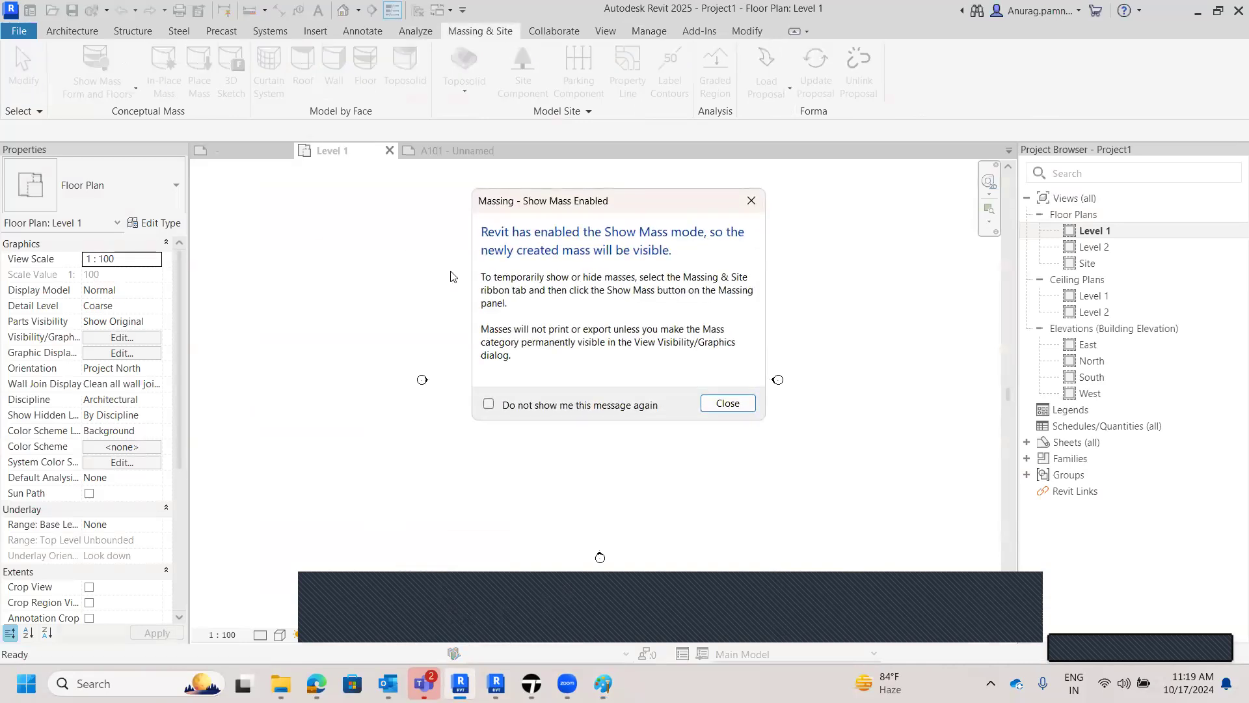
pyautogui.click(722, 399)
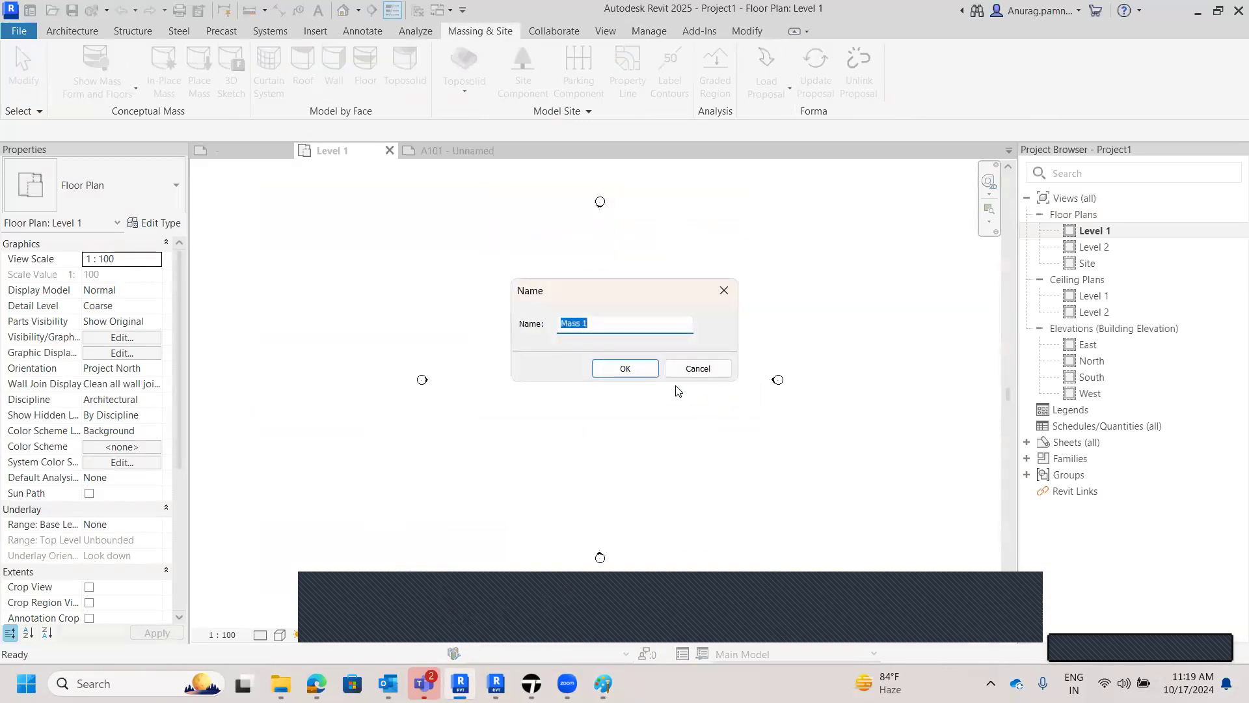
pyautogui.click(625, 369)
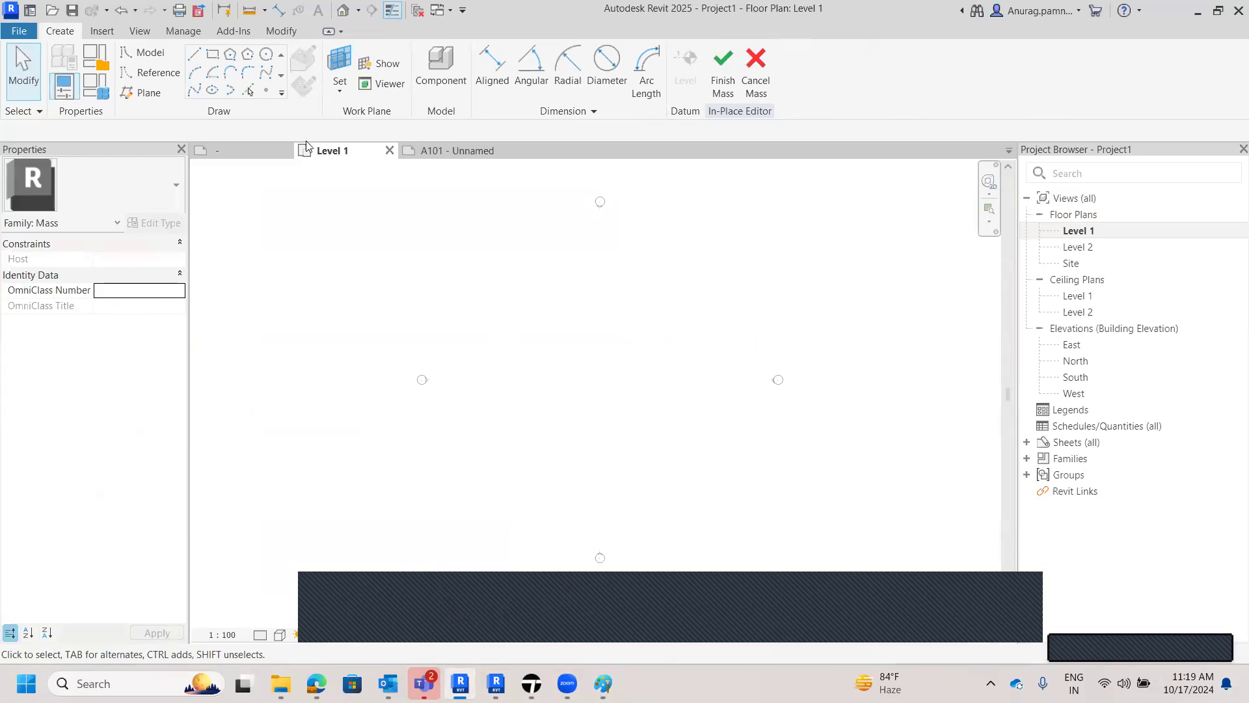
# - Start placing reference points on the Level 1 placement plane of the in-place mass
pyautogui.click(266, 98)
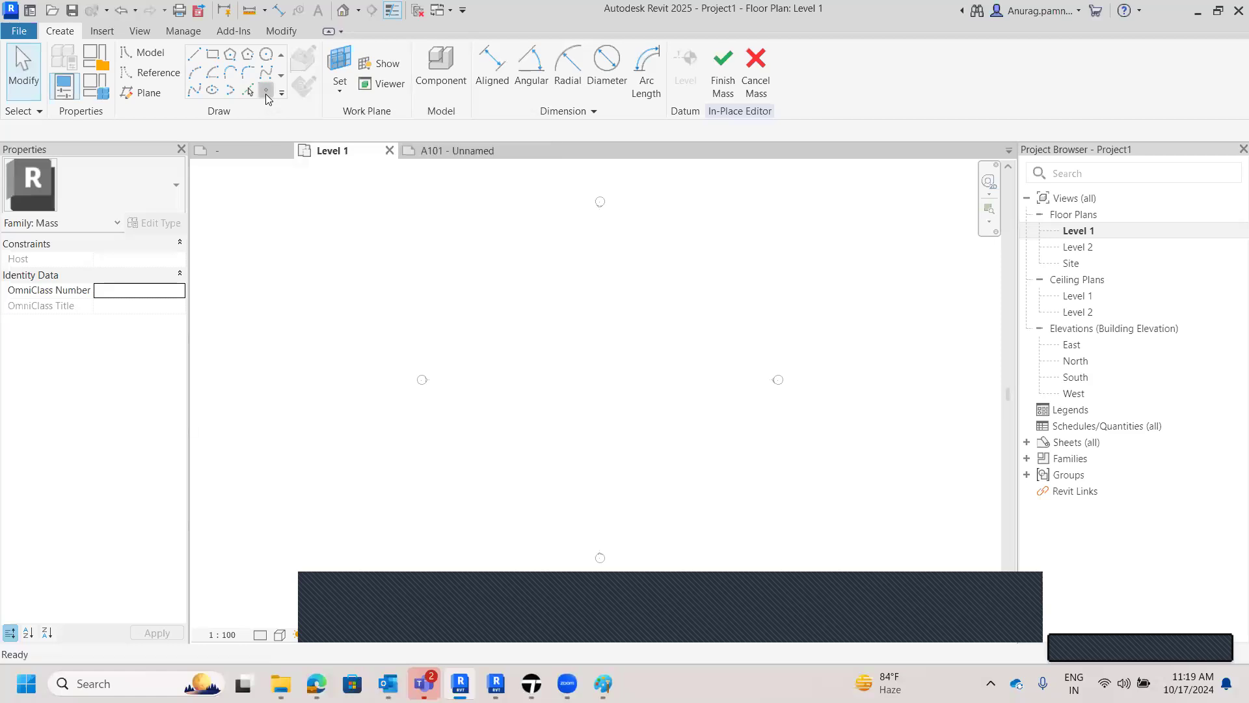
pyautogui.click(545, 391)
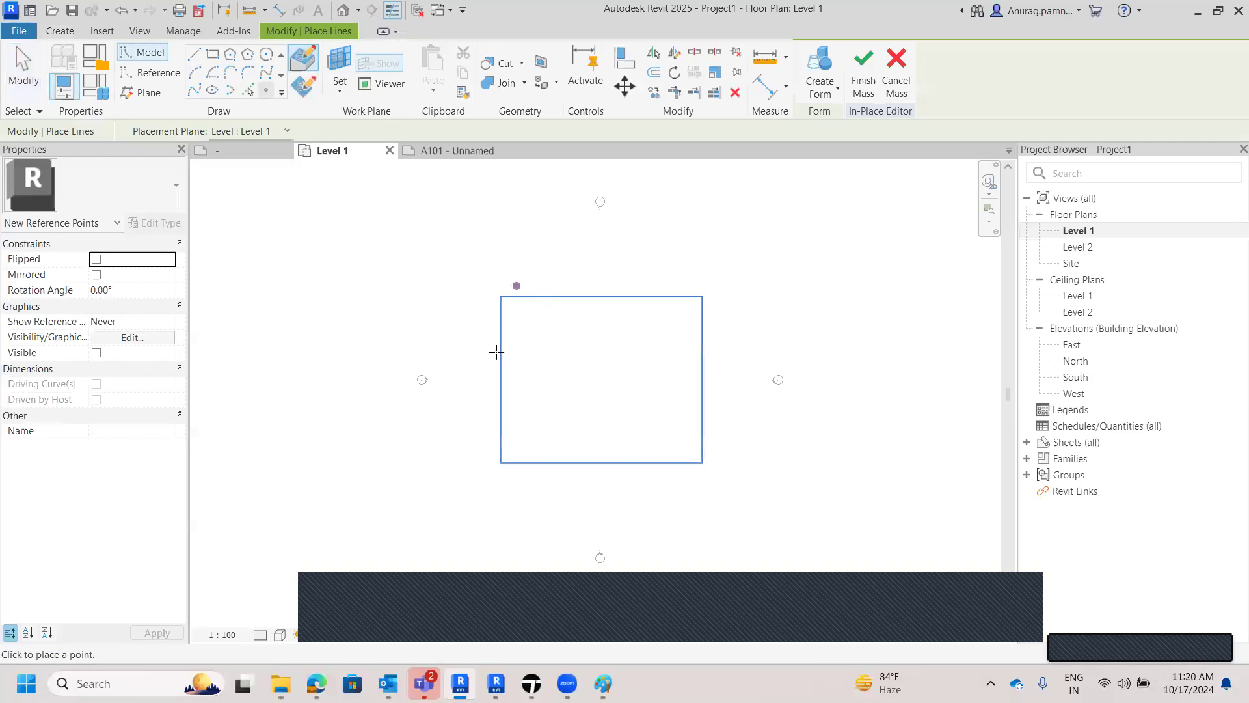
pyautogui.scroll(1, 560, 455)
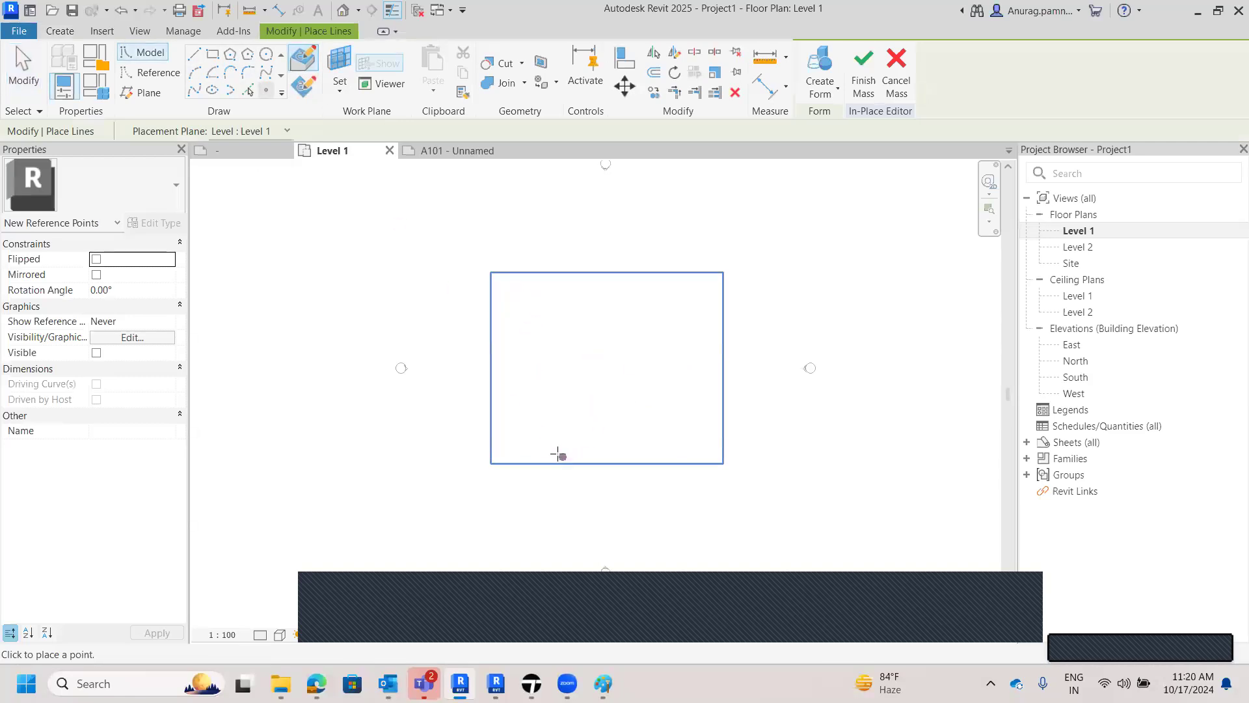
pyautogui.scroll(2, 553, 445)
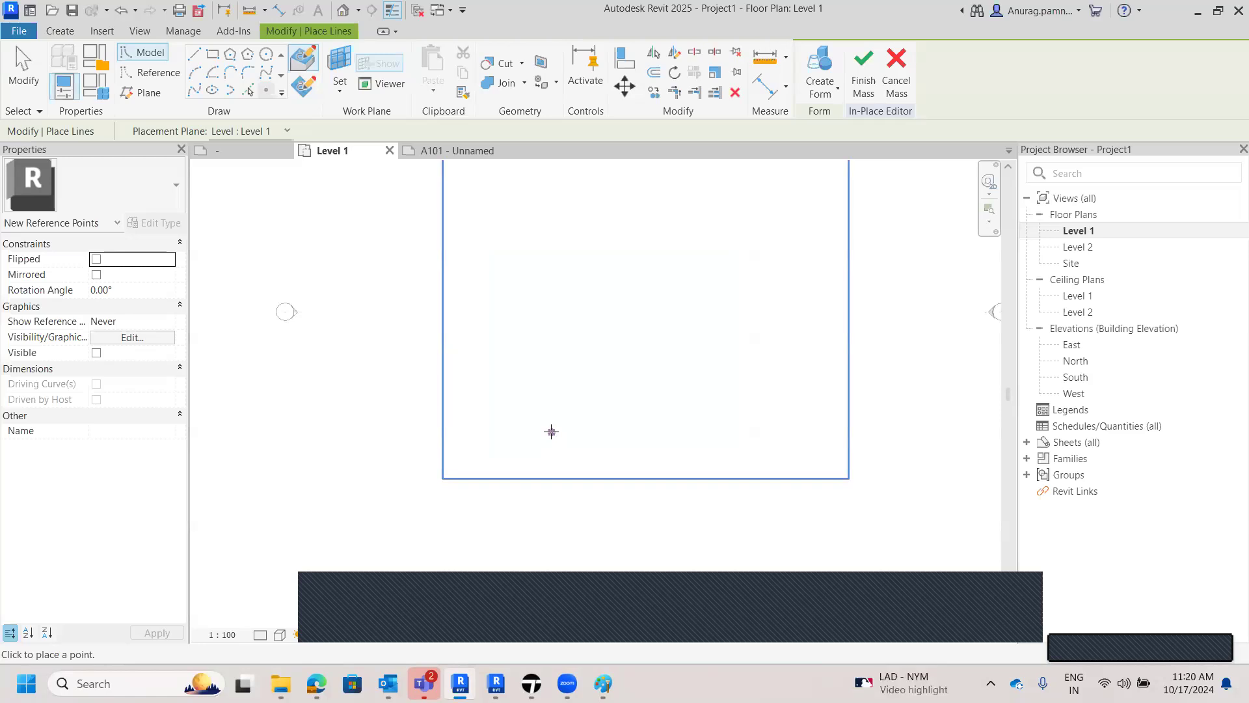
# - Switch to the Paint sketch, mark the control points at the curved surface's crest and ends, and circle the four outer ones
pyautogui.moveTo(603, 683)
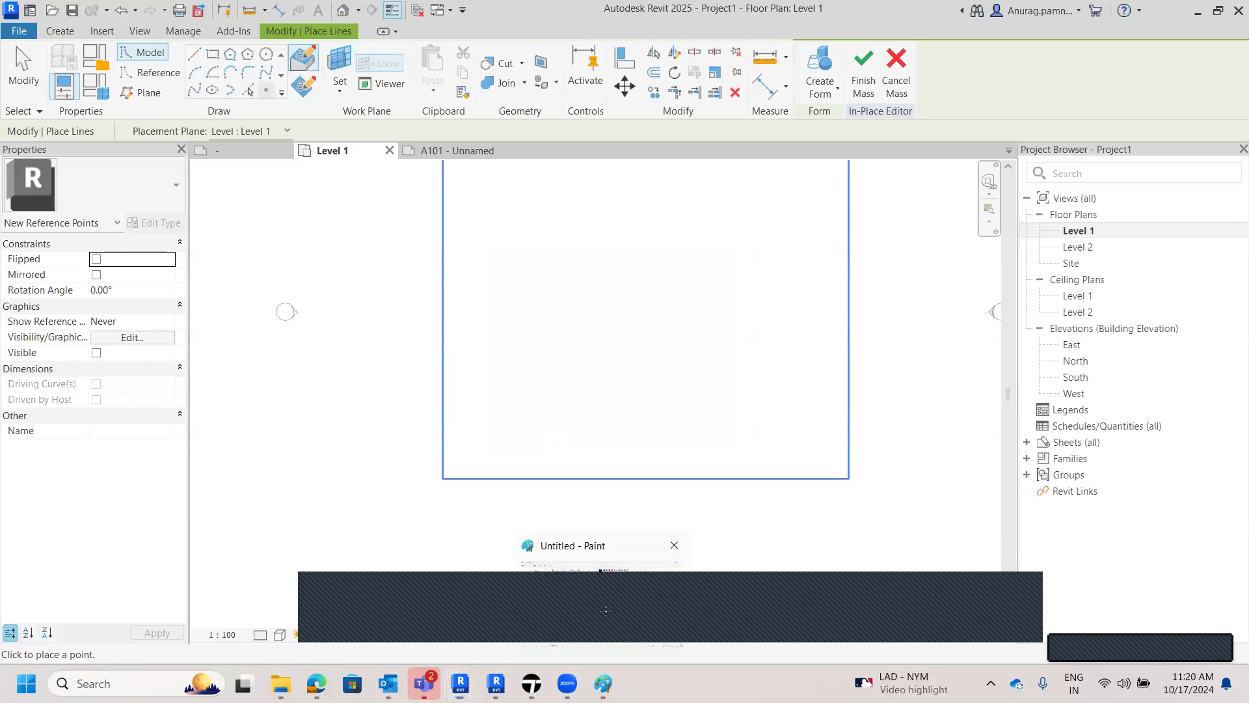
pyautogui.click(606, 611)
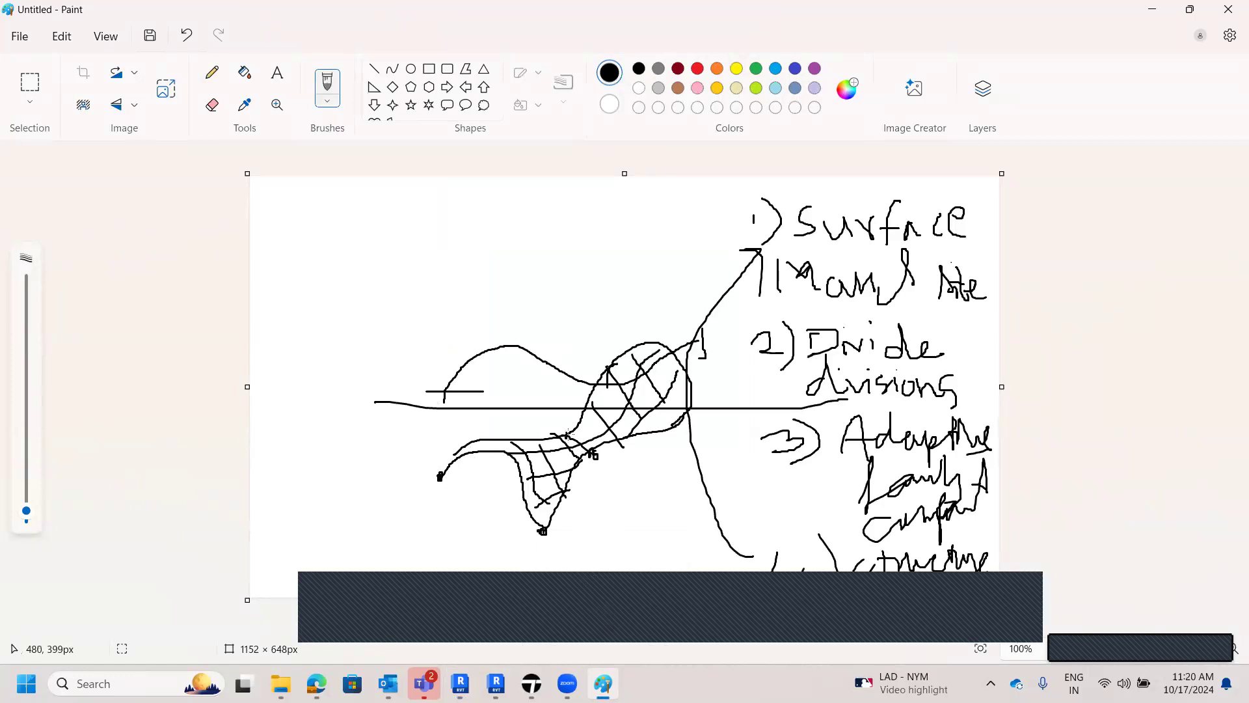
pyautogui.moveTo(648, 342); pyautogui.dragTo(643, 347)
pyautogui.moveTo(440, 451)
pyautogui.mouseDown()
pyautogui.moveTo(429, 493)
pyautogui.moveTo(443, 439)
pyautogui.mouseUp()
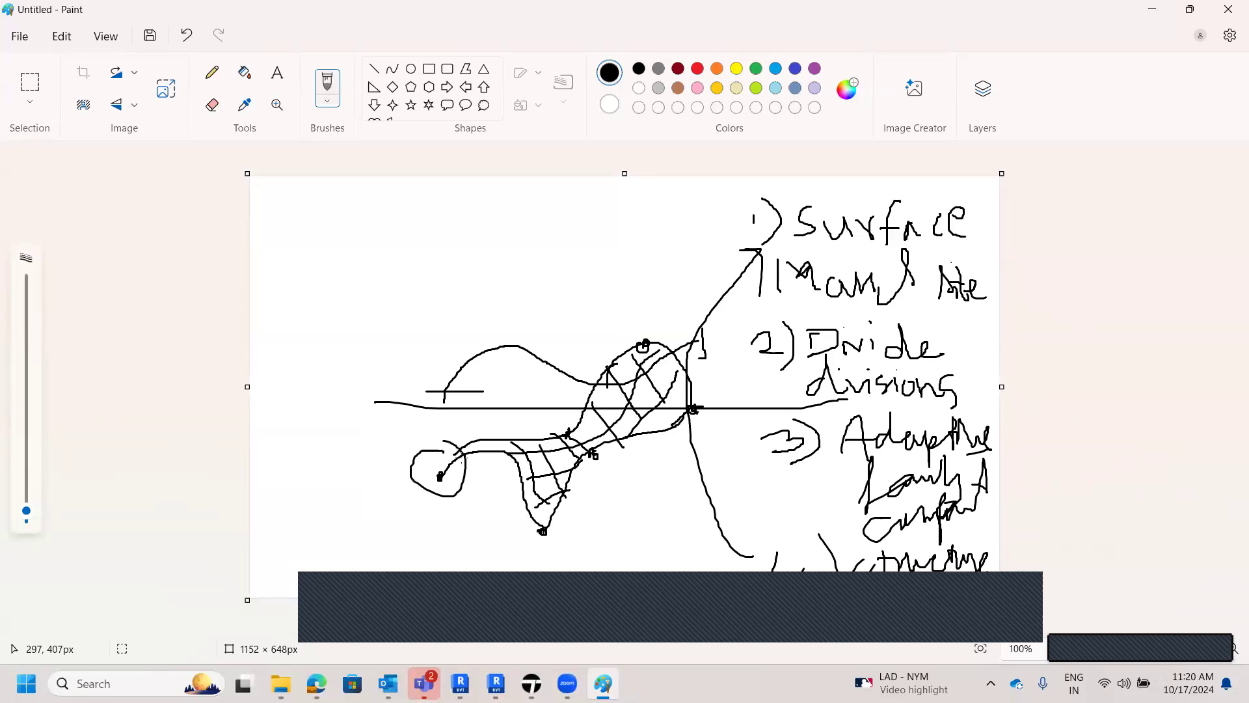
pyautogui.moveTo(522, 524)
pyautogui.mouseDown()
pyautogui.moveTo(585, 526)
pyautogui.moveTo(565, 504)
pyautogui.mouseUp()
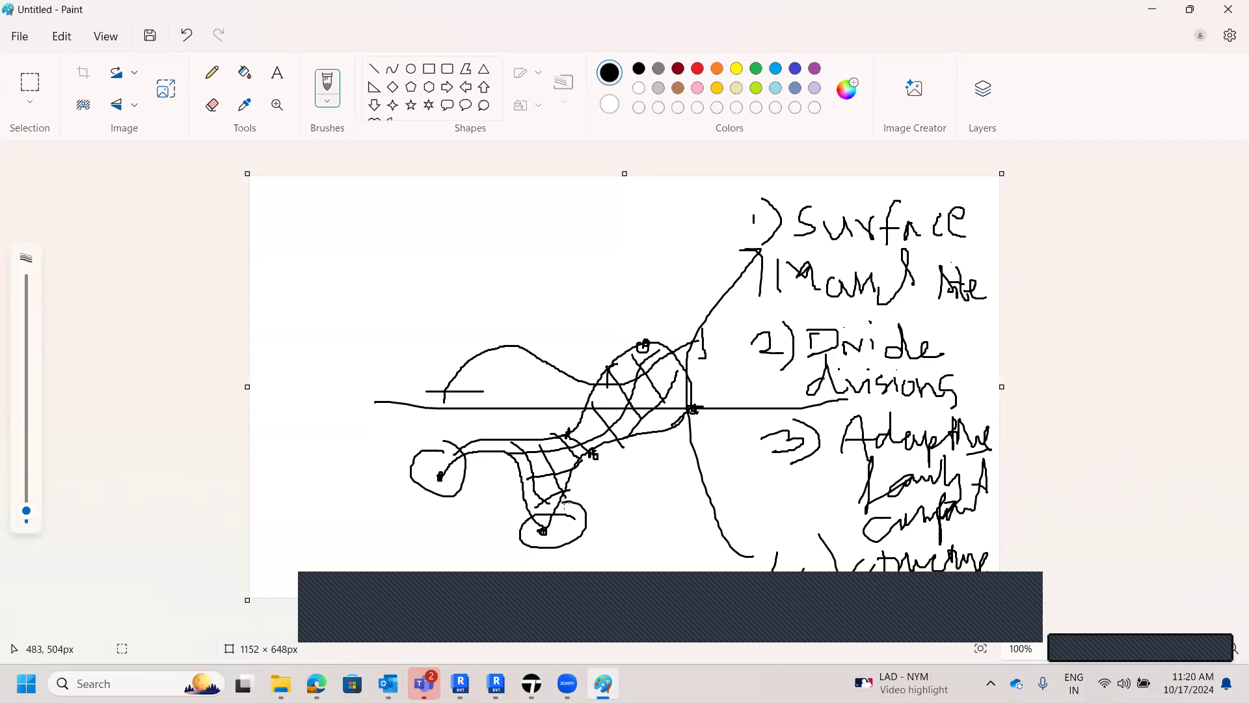
pyautogui.moveTo(719, 387)
pyautogui.mouseDown()
pyautogui.moveTo(687, 433)
pyautogui.moveTo(690, 380)
pyautogui.mouseUp()
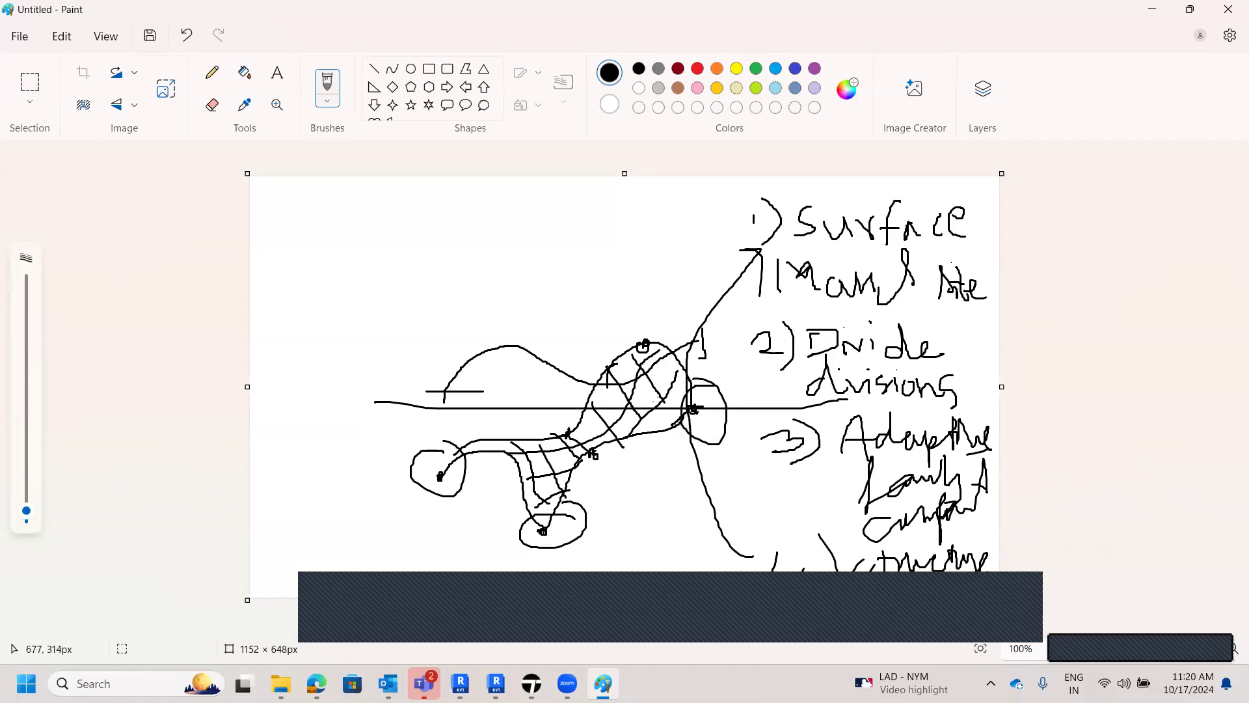
pyautogui.moveTo(657, 324)
pyautogui.mouseDown()
pyautogui.moveTo(624, 361)
pyautogui.moveTo(638, 322)
pyautogui.mouseUp()
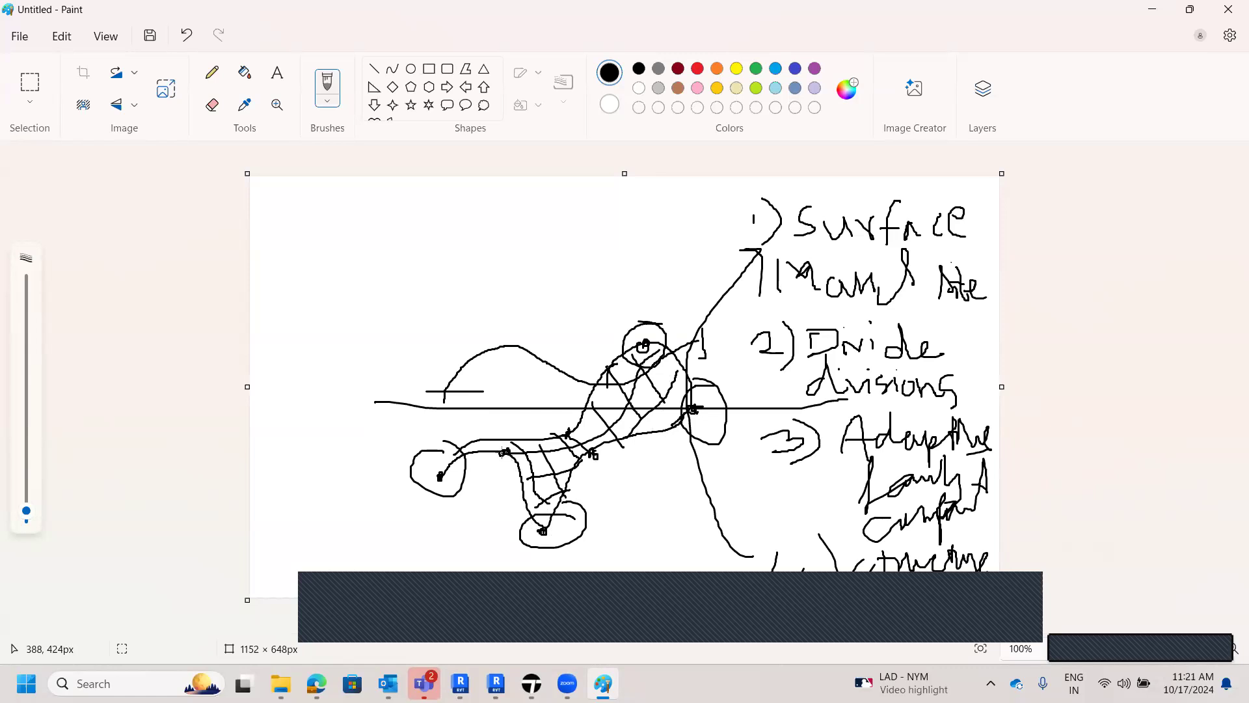
# - Circle the intermediate control points along the middle of the sketched surface and near its crest
pyautogui.moveTo(512, 426)
pyautogui.mouseDown()
pyautogui.moveTo(505, 469)
pyautogui.moveTo(523, 424)
pyautogui.mouseUp()
pyautogui.moveTo(598, 426)
pyautogui.mouseDown()
pyautogui.moveTo(582, 458)
pyautogui.moveTo(615, 424)
pyautogui.mouseUp()
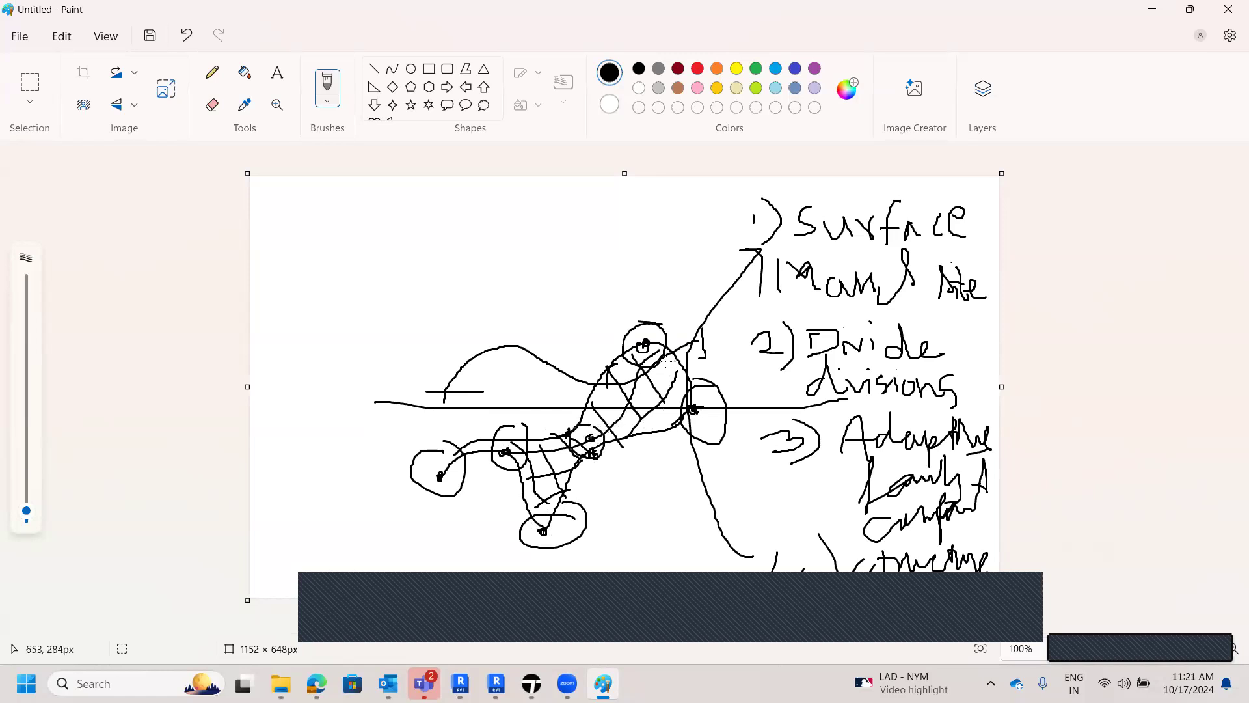
pyautogui.moveTo(668, 348); pyautogui.dragTo(690, 355)
# - Switch back to the Revit project and place a row of three reference points near the lower edge of the Level 1 work plane
pyautogui.moveTo(496, 683)
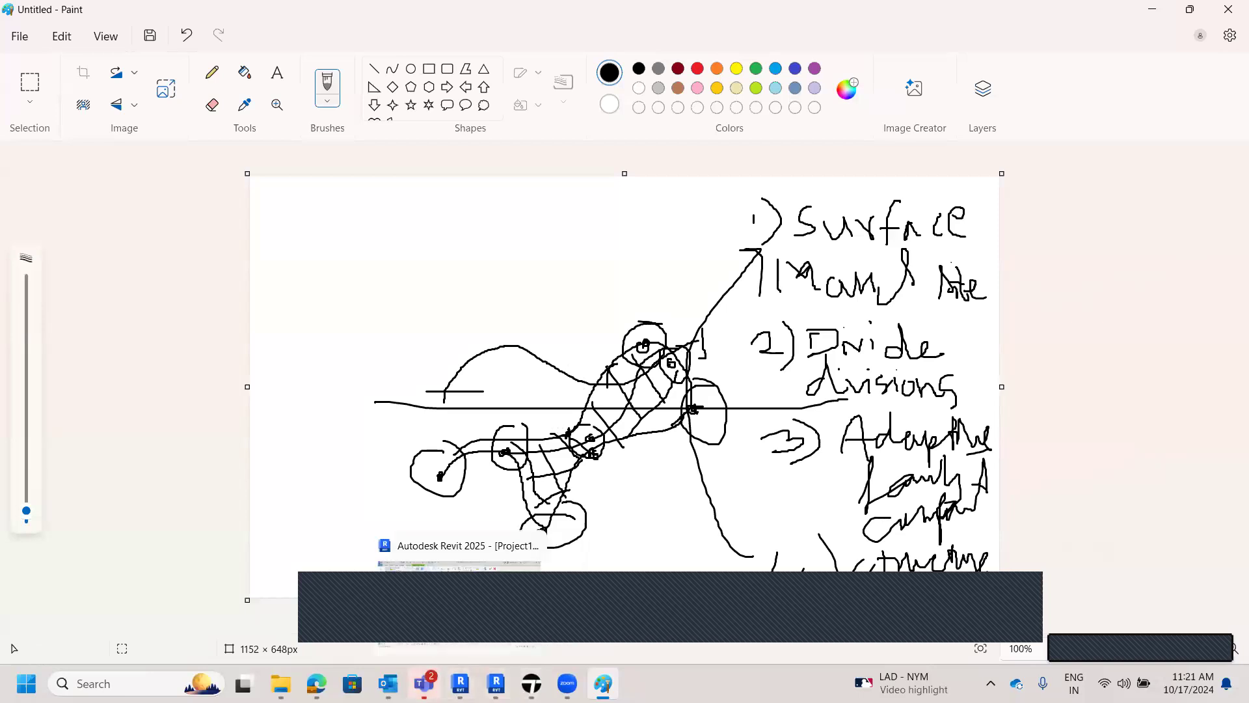
pyautogui.click(460, 608)
pyautogui.scroll(1, 621, 436)
pyautogui.moveTo(615, 415); pyautogui.dragTo(602, 454, button='middle')
pyautogui.click(572, 471)
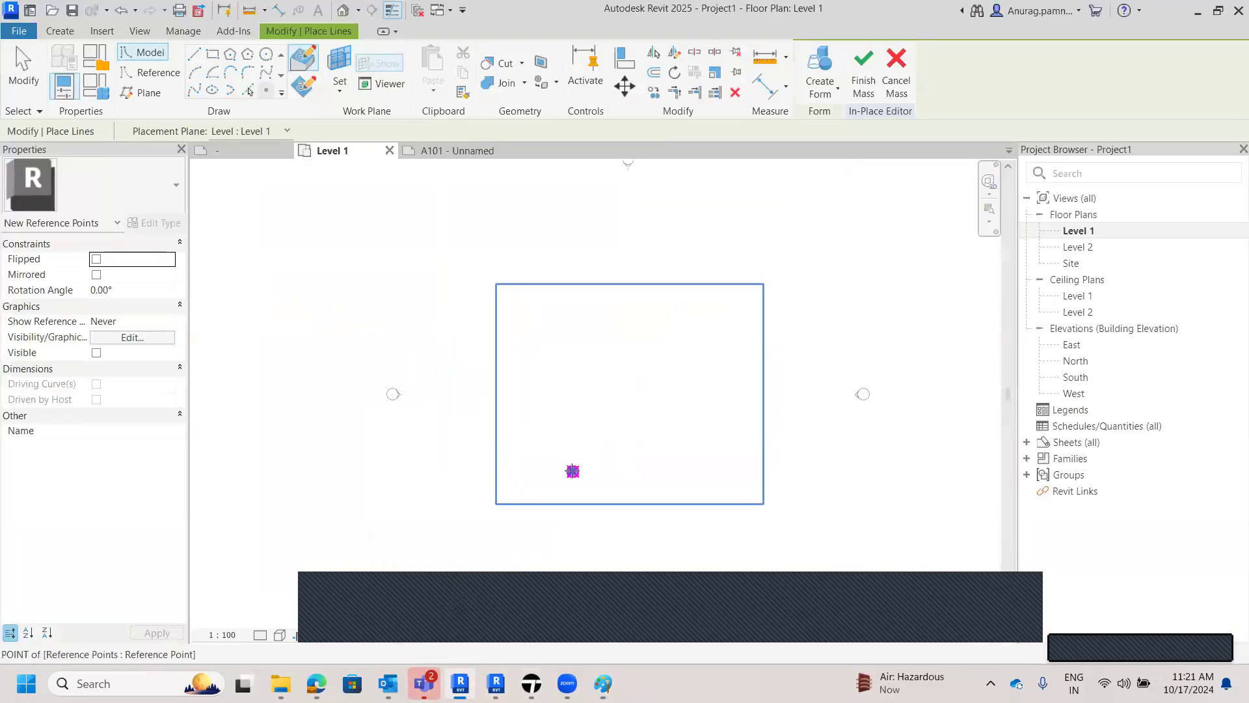
pyautogui.scroll(2, 664, 474)
pyautogui.click(686, 472)
pyautogui.click(607, 471)
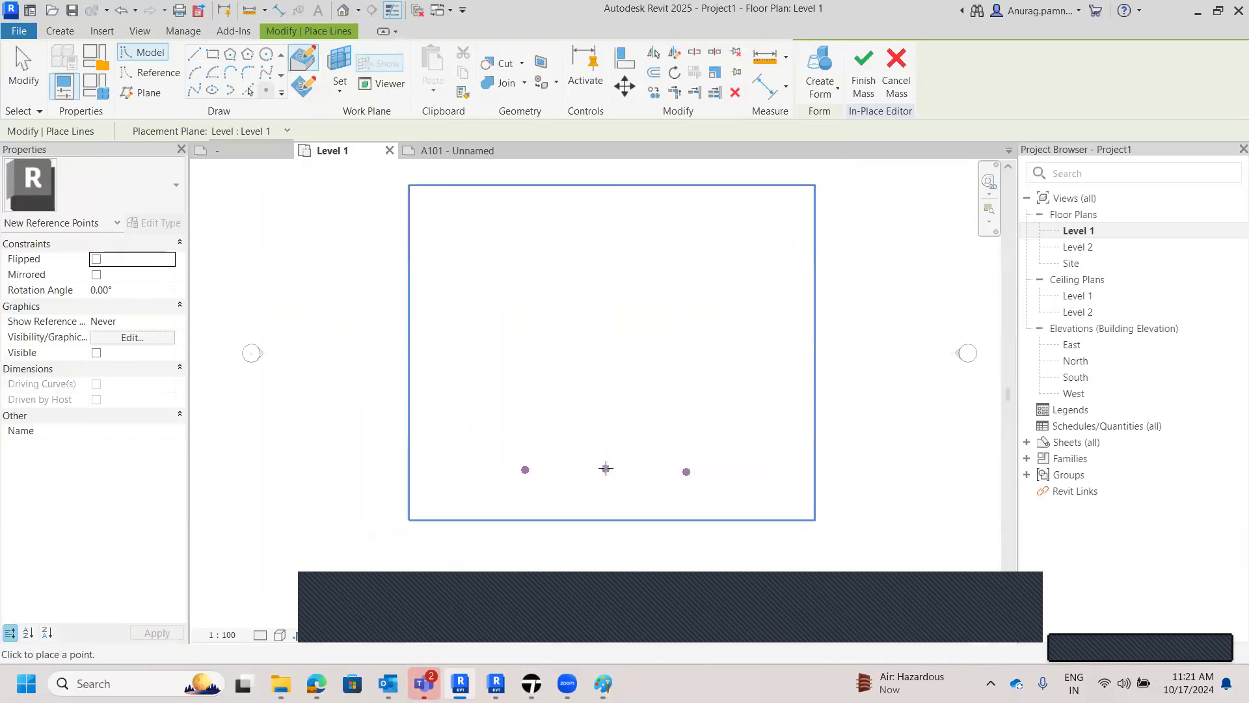
# - Place two more rows of three reference points above the first row, completing a 3 by 3 grid
pyautogui.click(521, 340)
pyautogui.click(597, 323)
pyautogui.click(685, 325)
pyautogui.click(652, 380)
pyautogui.scroll(-2, 653, 379)
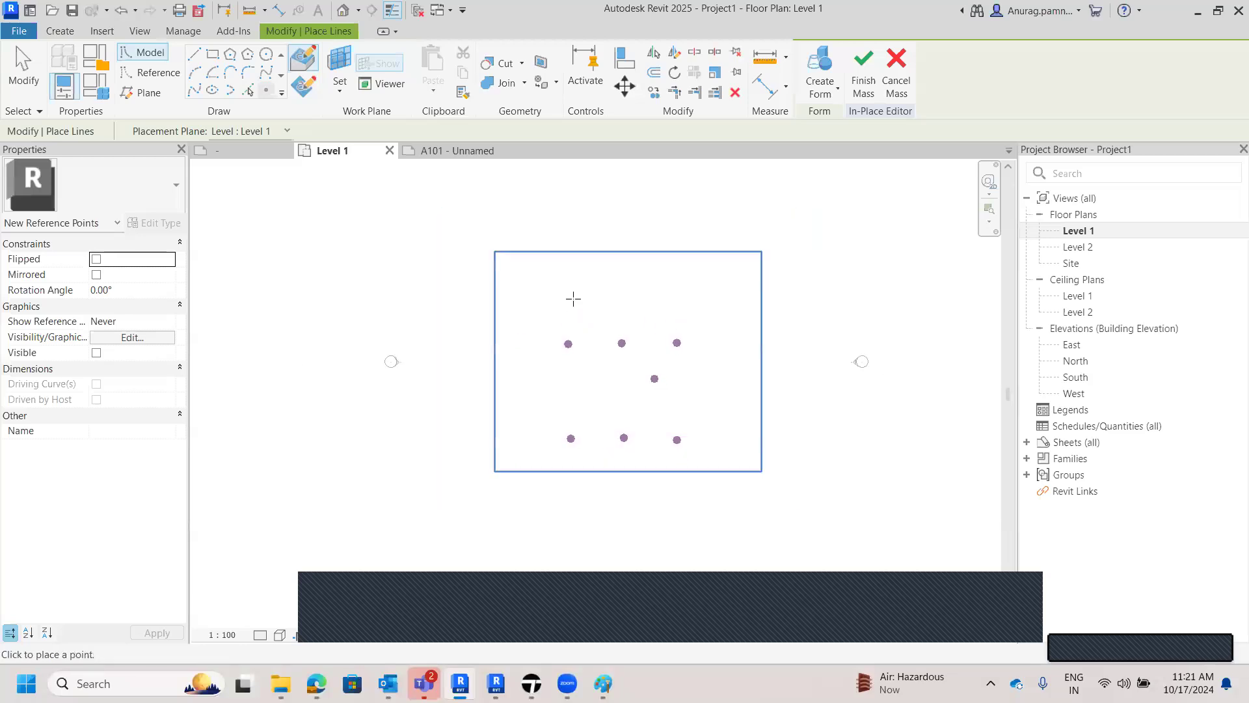
pyautogui.click(564, 259)
pyautogui.click(620, 261)
pyautogui.click(679, 259)
pyautogui.press('Escape')
pyautogui.press('Escape')
# - Create a spline through points along each of the three rows of reference points
pyautogui.moveTo(534, 245); pyautogui.dragTo(710, 296)
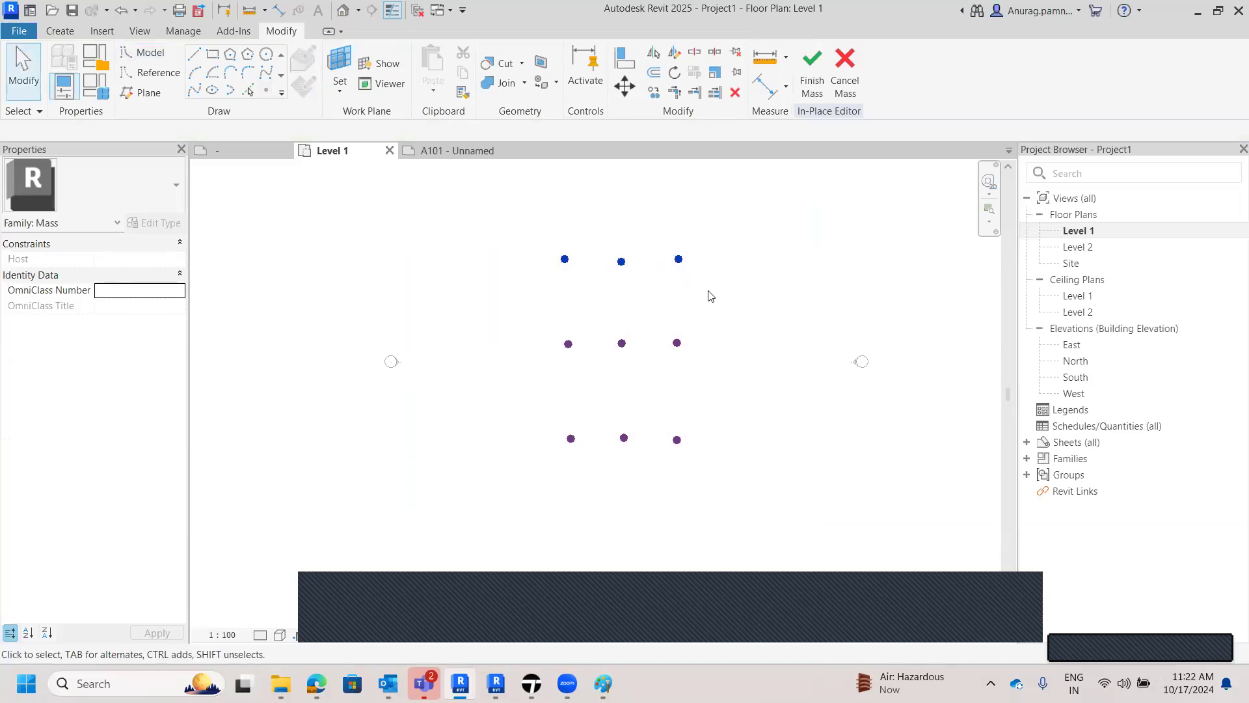
pyautogui.click(195, 92)
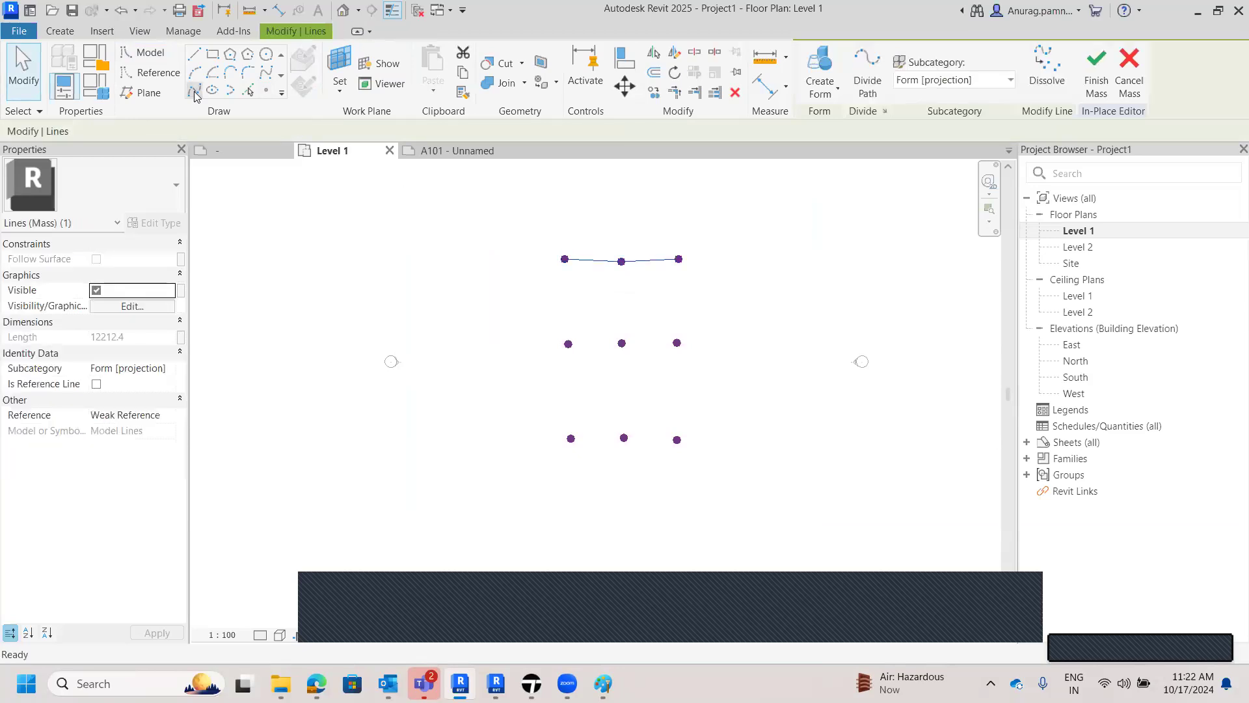
pyautogui.moveTo(547, 326); pyautogui.dragTo(710, 385)
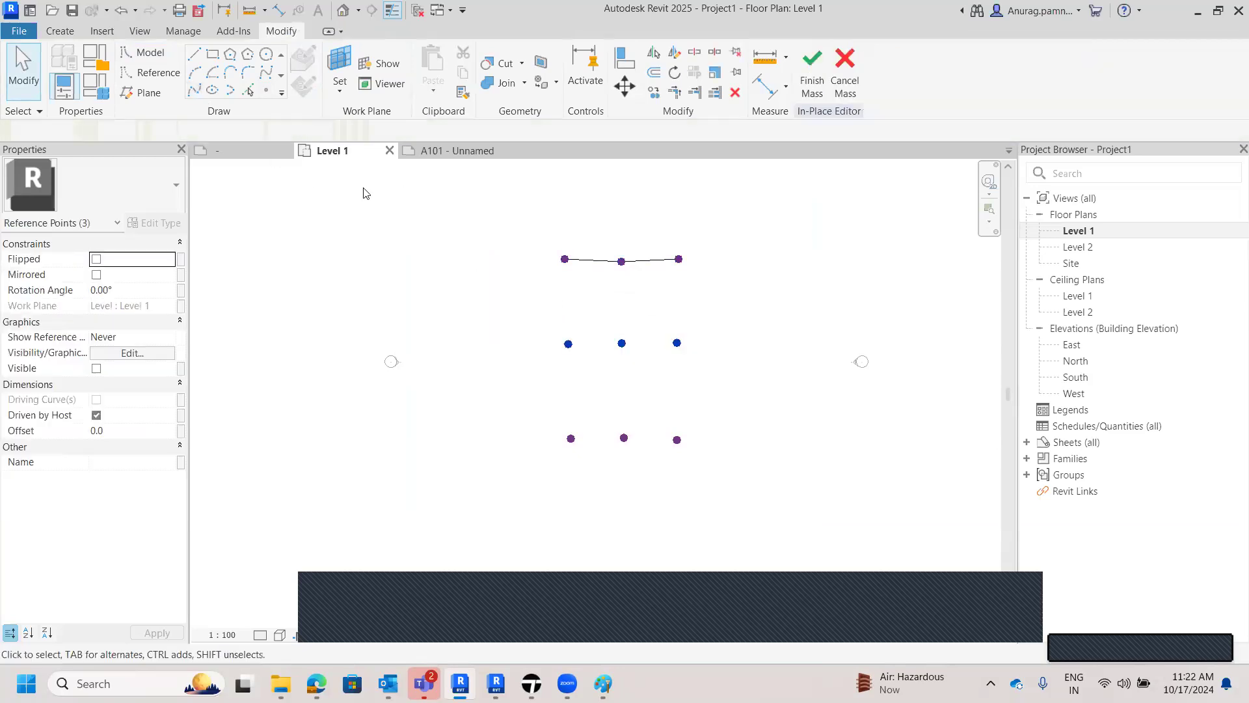
pyautogui.click(194, 92)
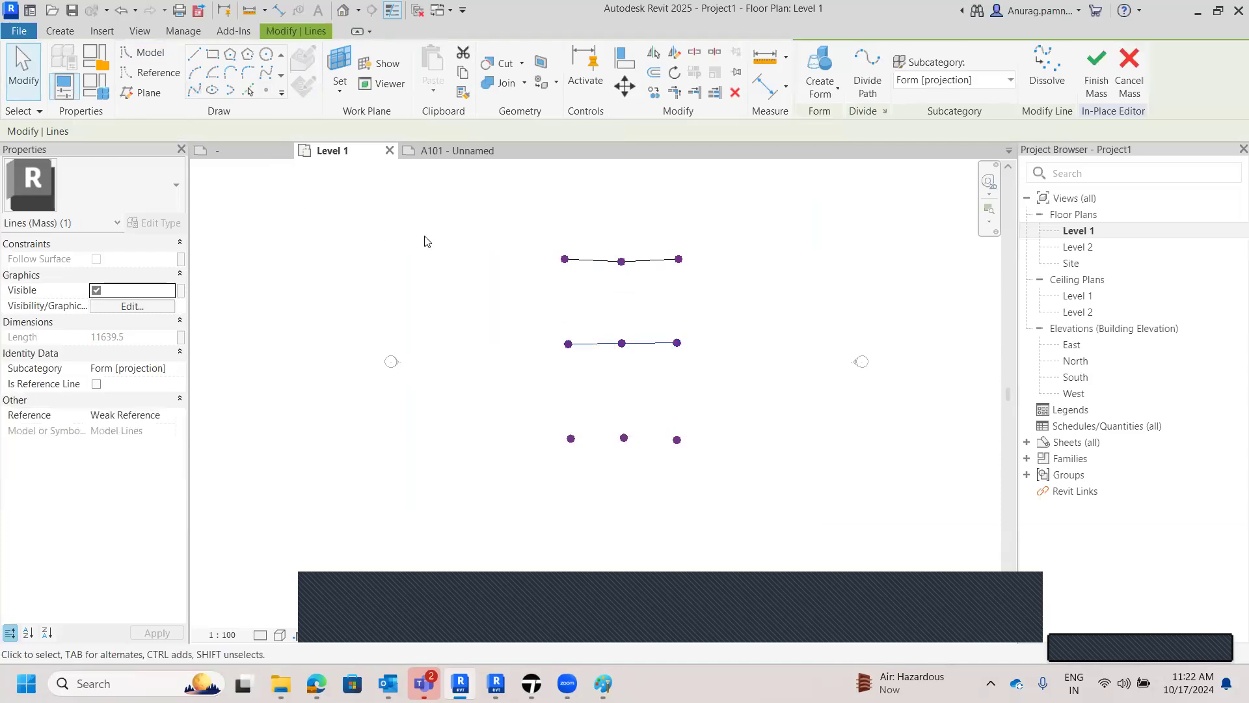
pyautogui.moveTo(555, 423); pyautogui.dragTo(688, 490)
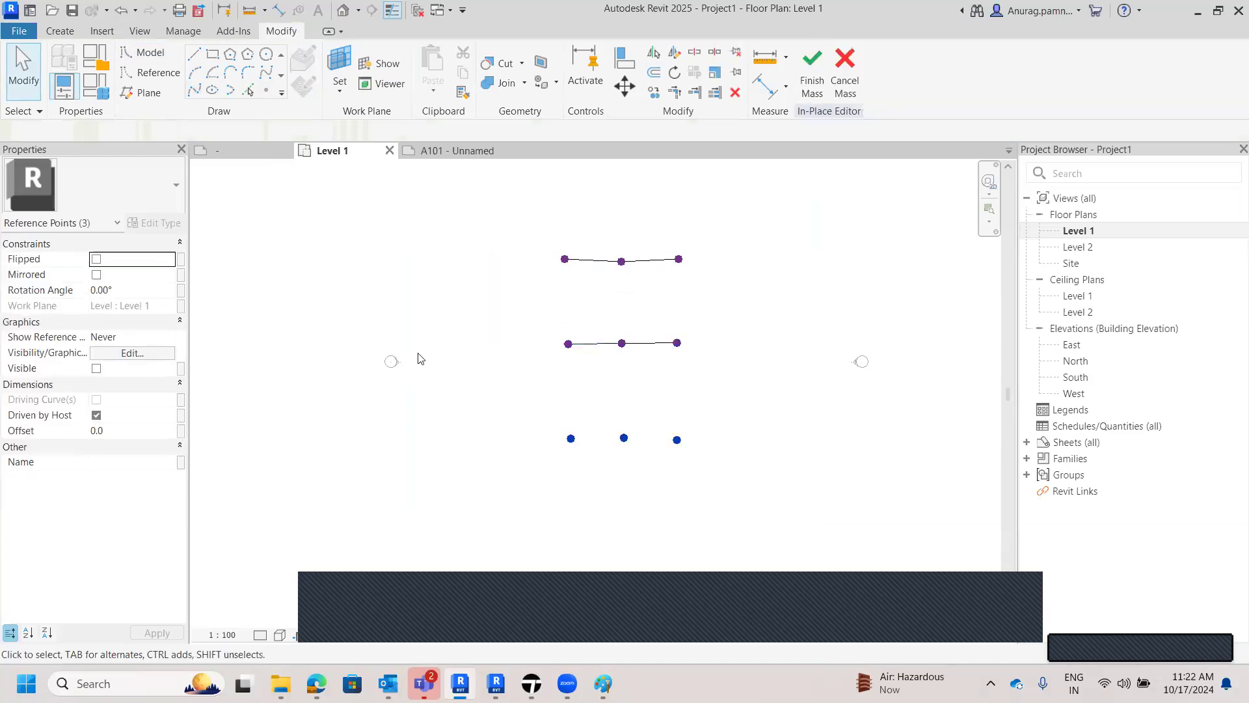
pyautogui.click(194, 93)
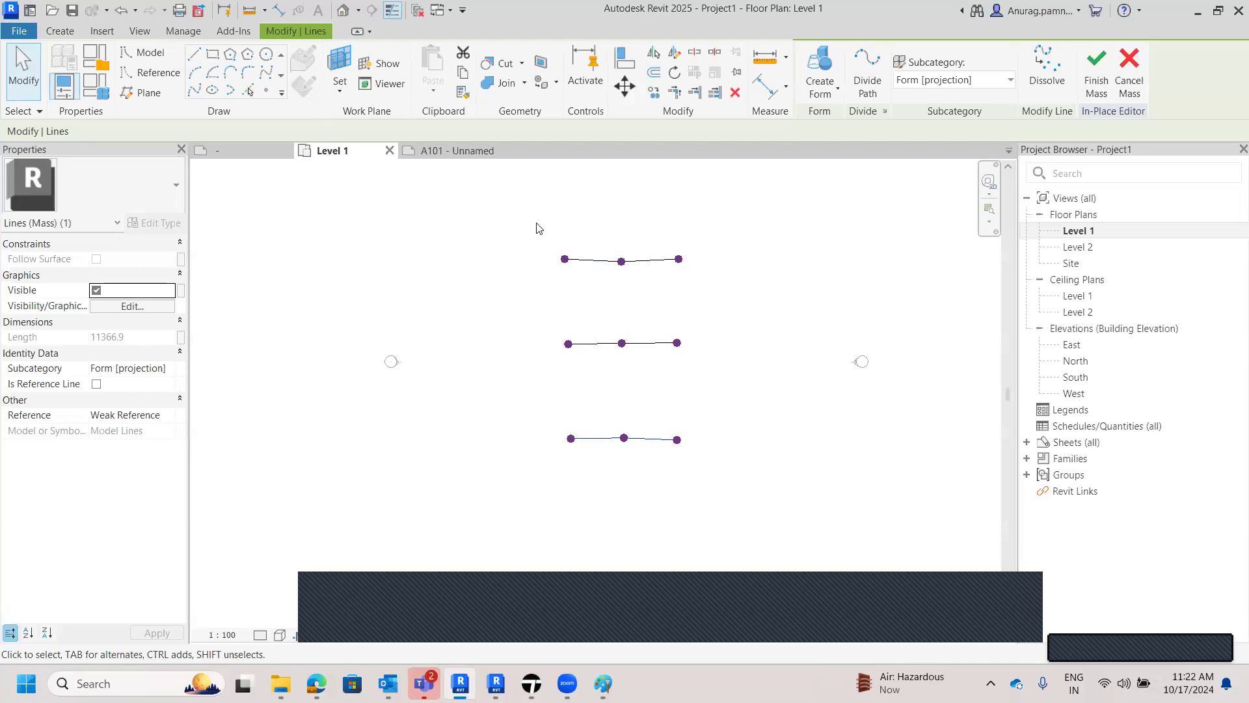
# - Create a solid form from the three splines and their reference points
pyautogui.moveTo(538, 235); pyautogui.dragTo(716, 498)
pyautogui.click(812, 99)
pyautogui.click(845, 120)
pyautogui.scroll(-3, 710, 305)
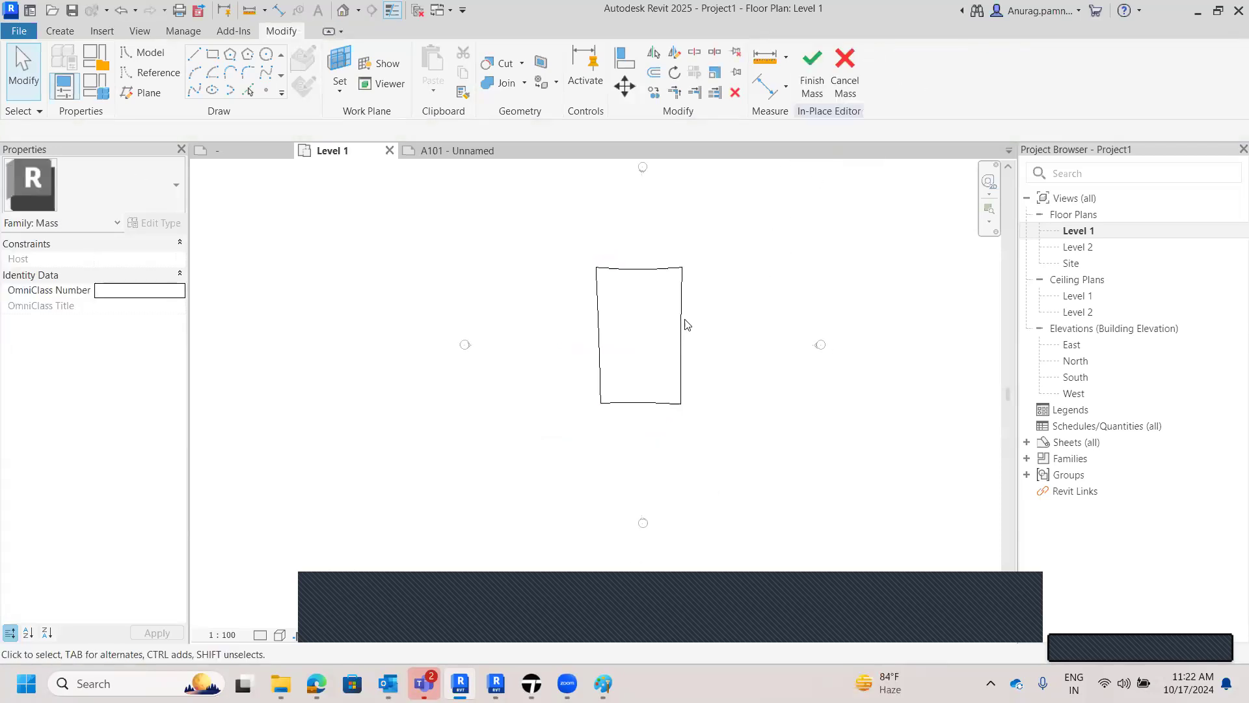
pyautogui.scroll(4, 663, 383)
pyautogui.scroll(-2, 611, 273)
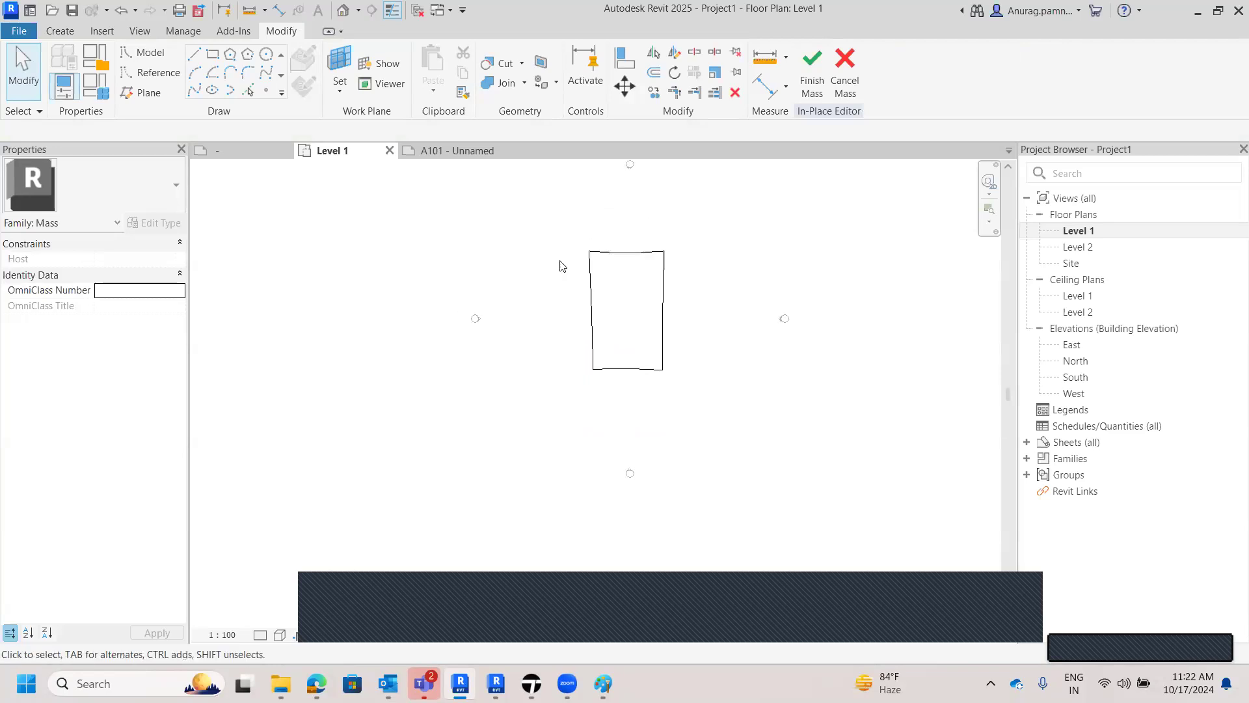
# - Open the default 3D view and set its visual style to Shaded
pyautogui.click(342, 11)
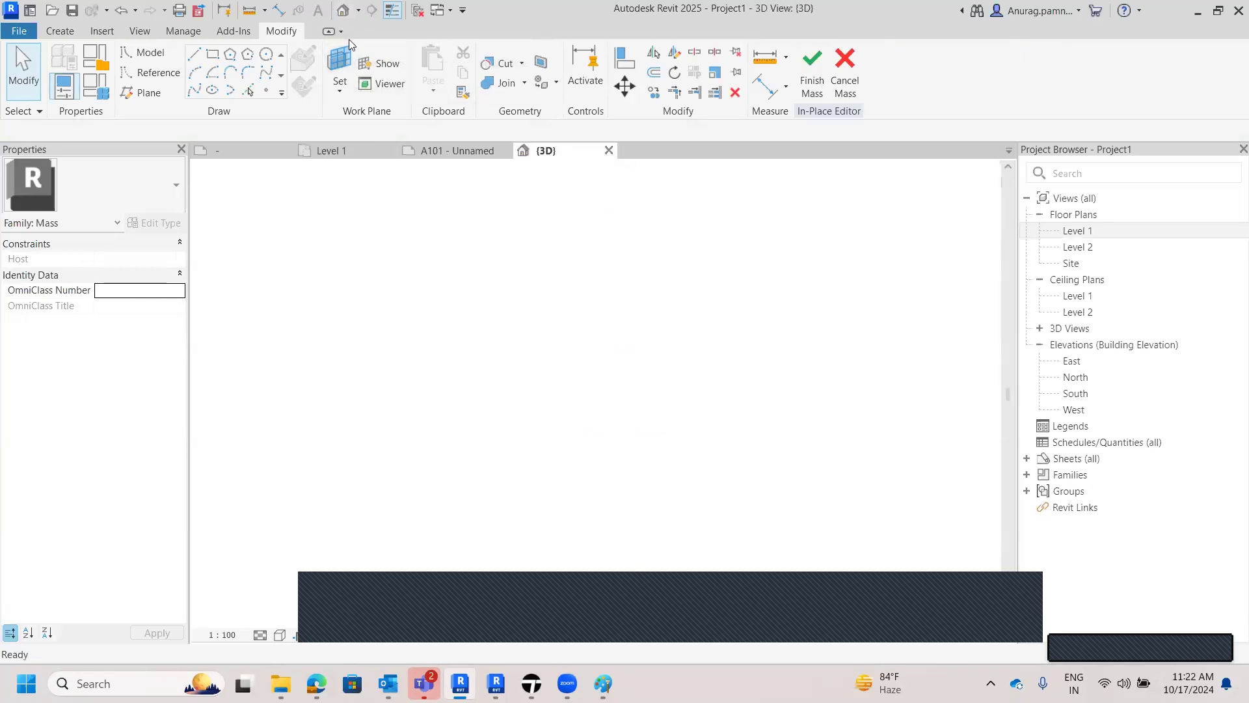
pyautogui.scroll(3, 528, 517)
pyautogui.moveTo(531, 523); pyautogui.dragTo(450, 539, button='middle')
pyautogui.scroll(-1, 442, 526)
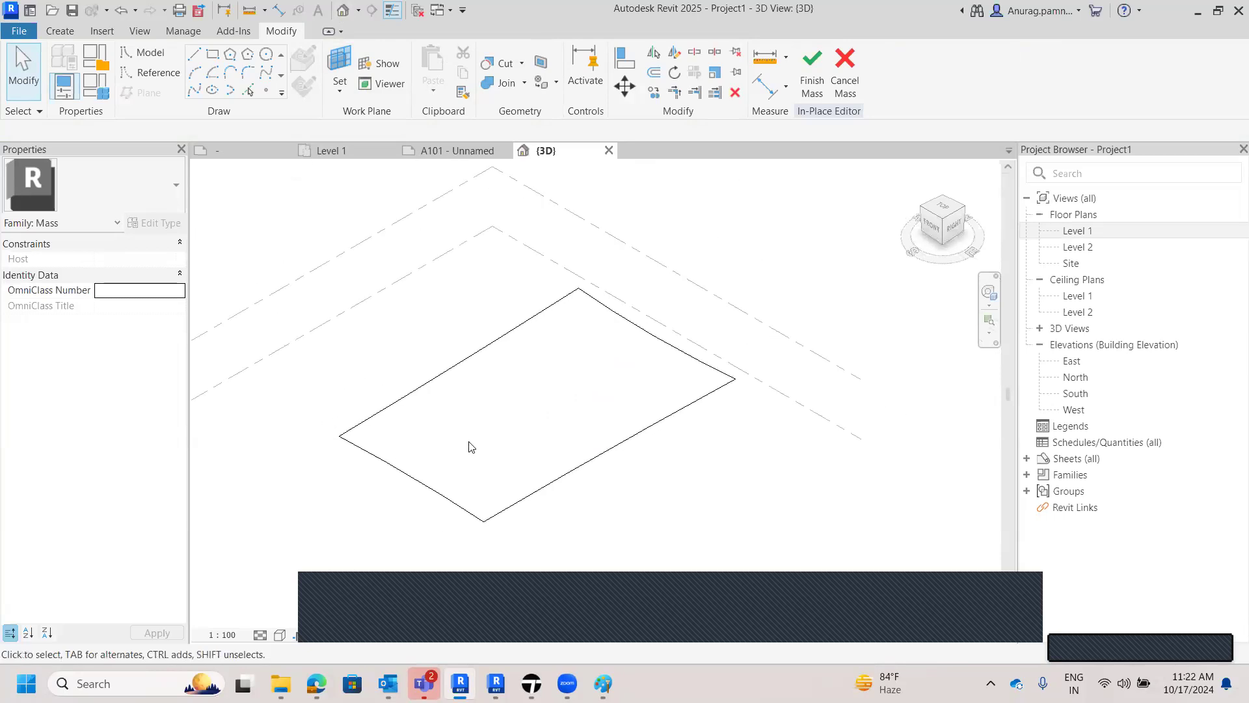
pyautogui.click(280, 634)
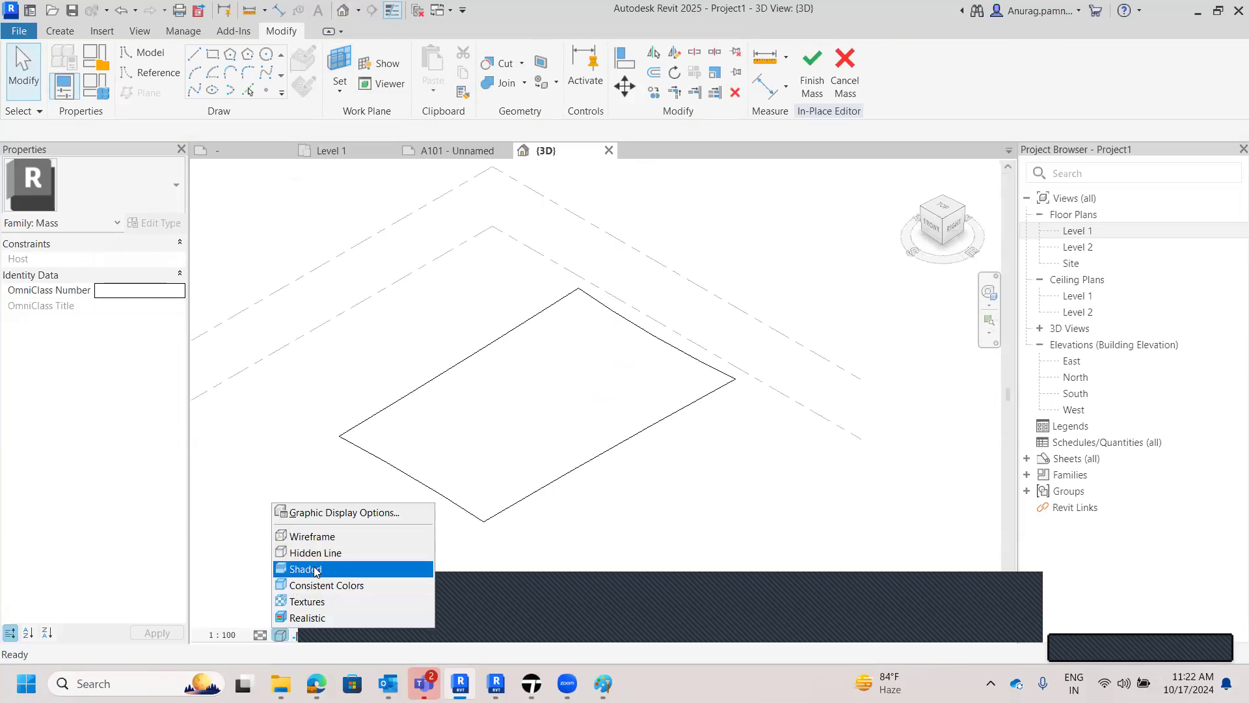
pyautogui.click(314, 568)
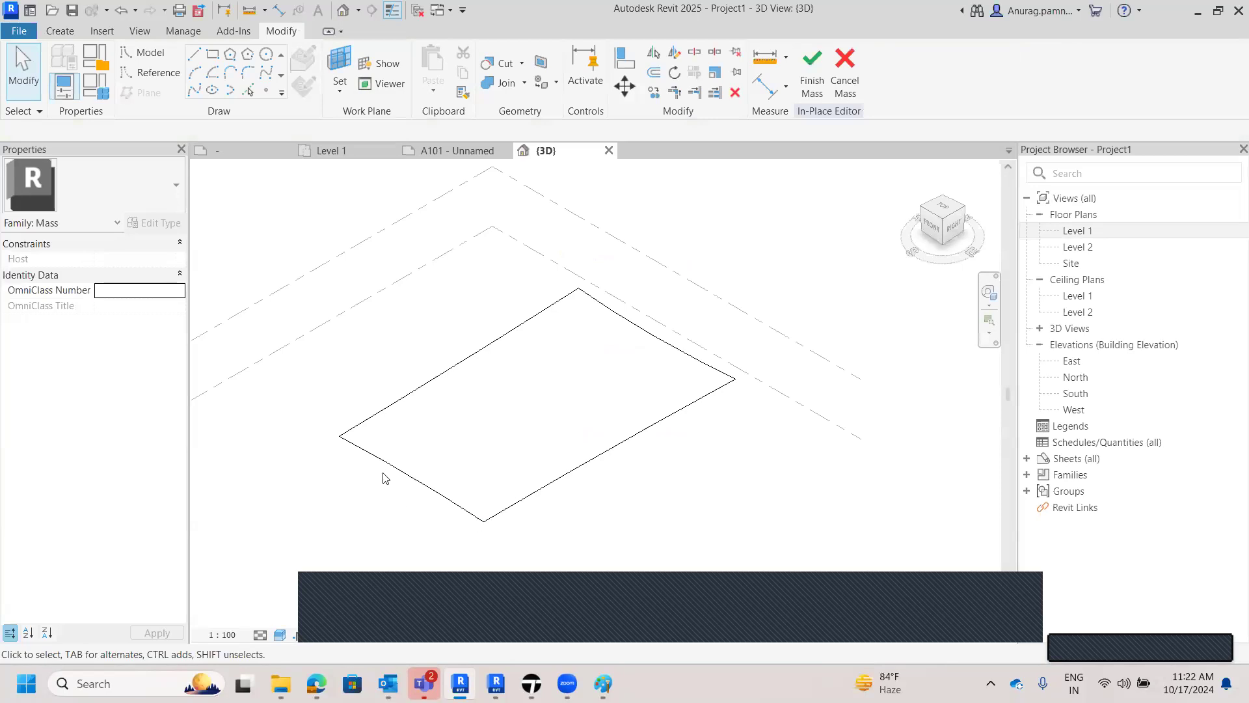
# - Raise the middle vertex of the form's front edge vertically so that edge arches upward
pyautogui.click(339, 436)
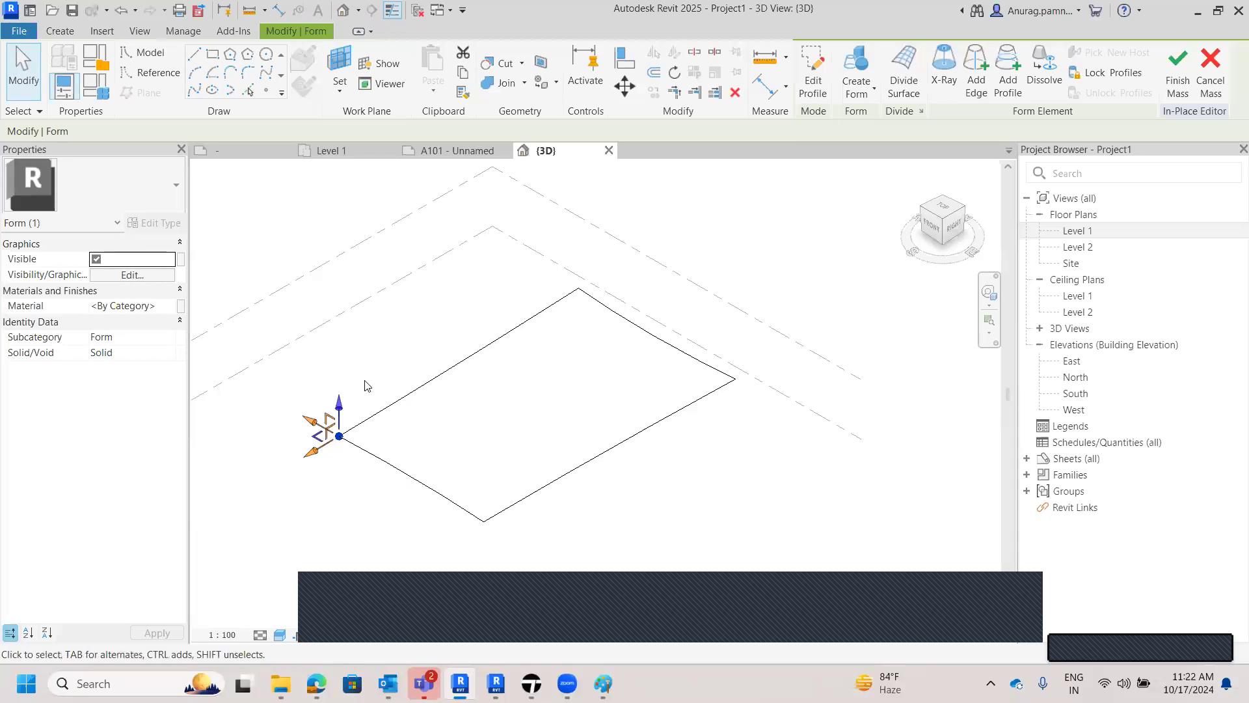
pyautogui.click(485, 527)
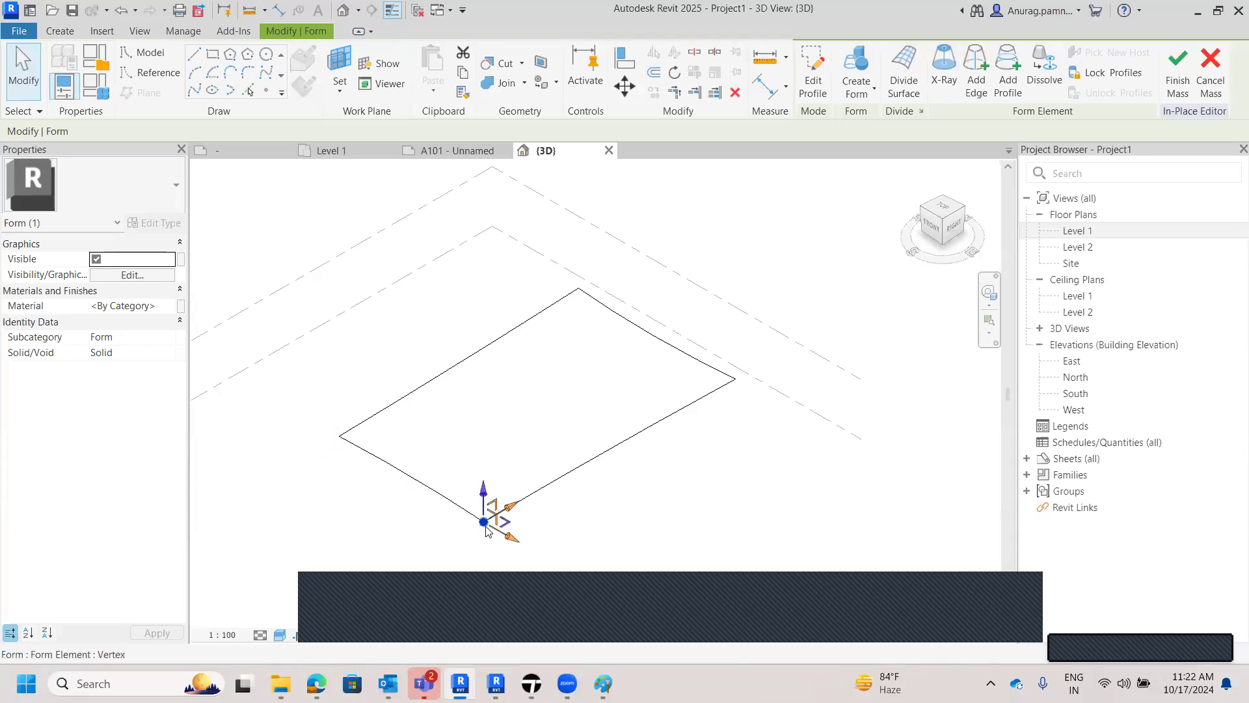
pyautogui.click(413, 479)
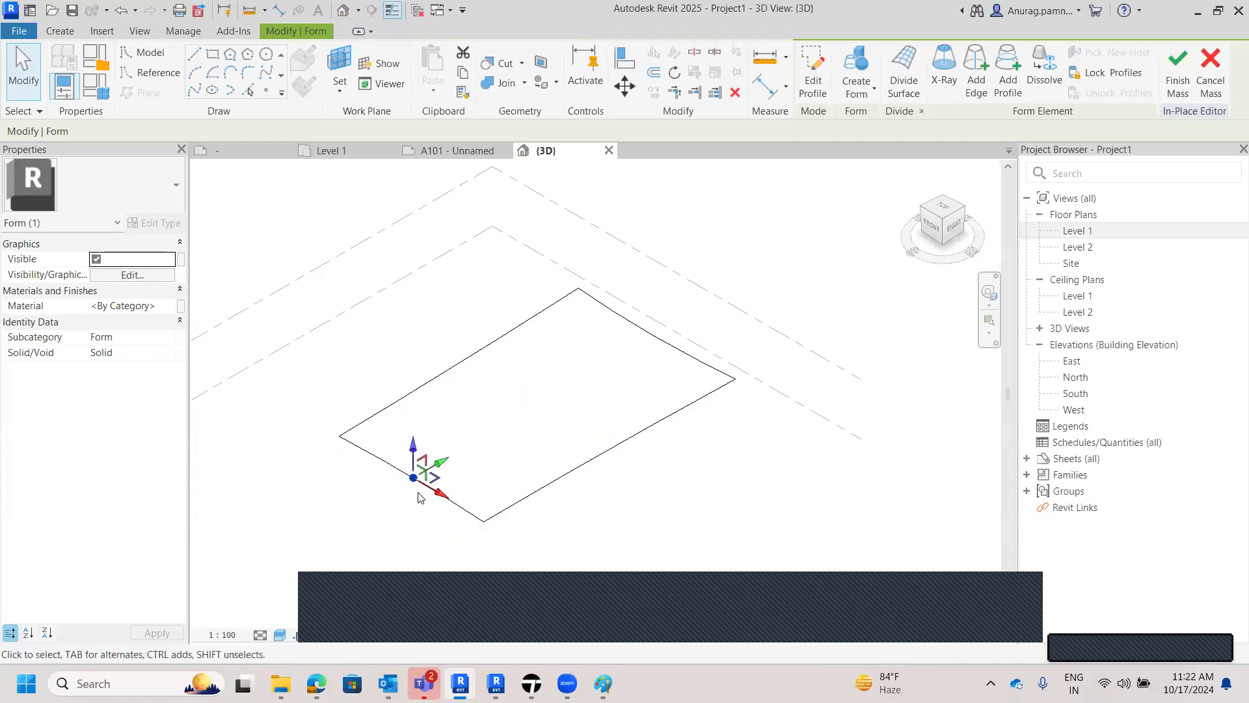
pyautogui.moveTo(415, 456); pyautogui.dragTo(417, 394)
pyautogui.scroll(-3, 374, 470)
pyautogui.scroll(3, 404, 467)
pyautogui.moveTo(419, 487); pyautogui.dragTo(377, 516, button='middle')
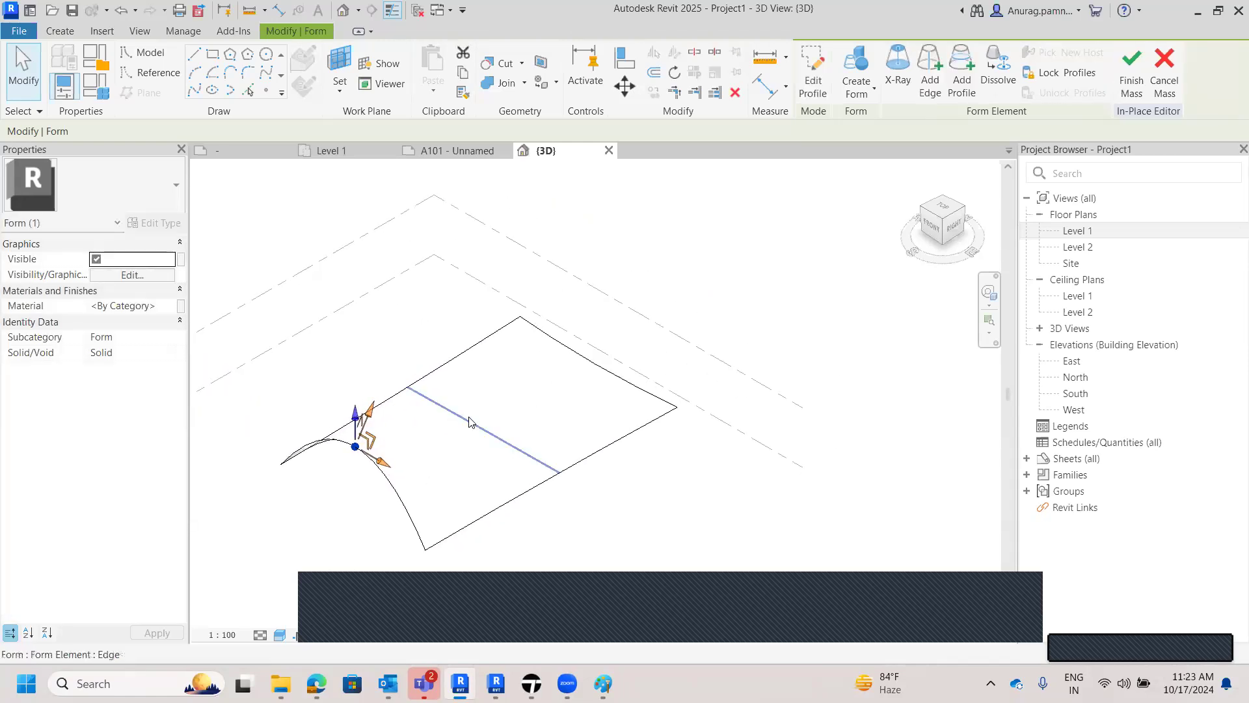
# - Lower the midpoint of the form's middle profile vertically so the surface dips at its center
pyautogui.click(481, 433)
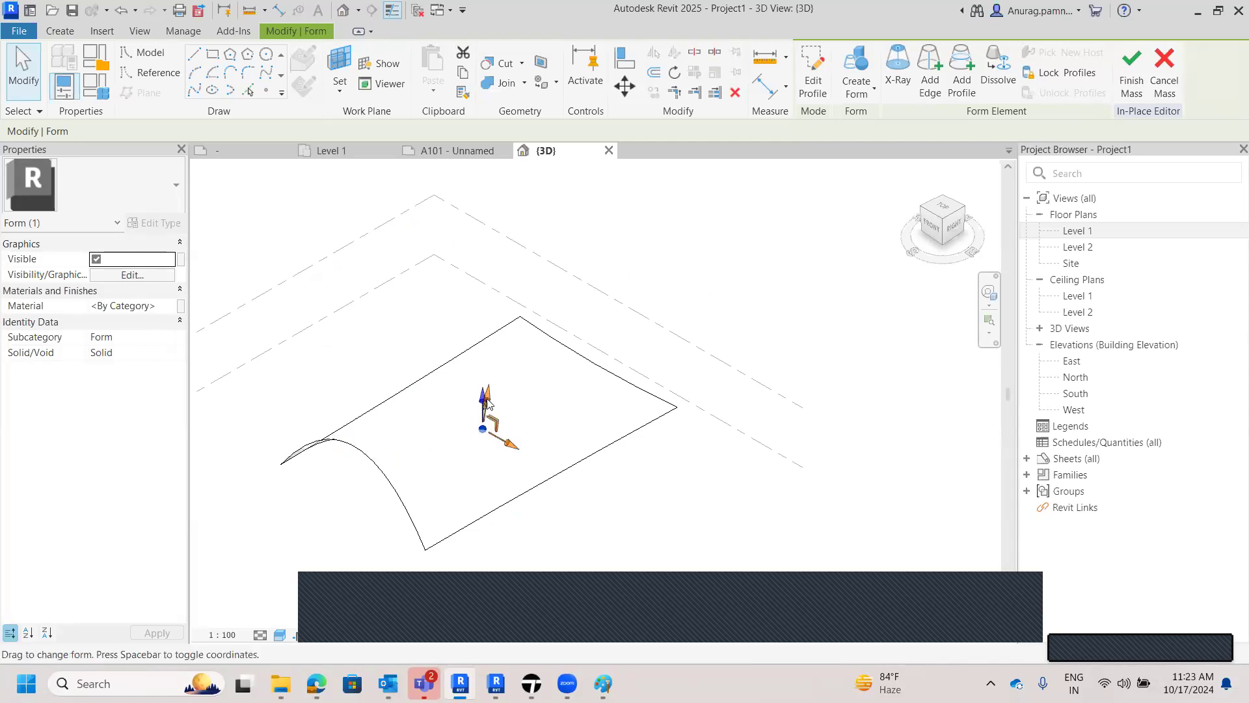
pyautogui.scroll(4, 500, 411)
pyautogui.moveTo(463, 434); pyautogui.dragTo(461, 485)
pyautogui.scroll(-1, 521, 404)
pyautogui.scroll(-3, 585, 424)
# - Raise the middle vertex of the form's back edge into an arch and view the surface from the opposite side
pyautogui.click(607, 358)
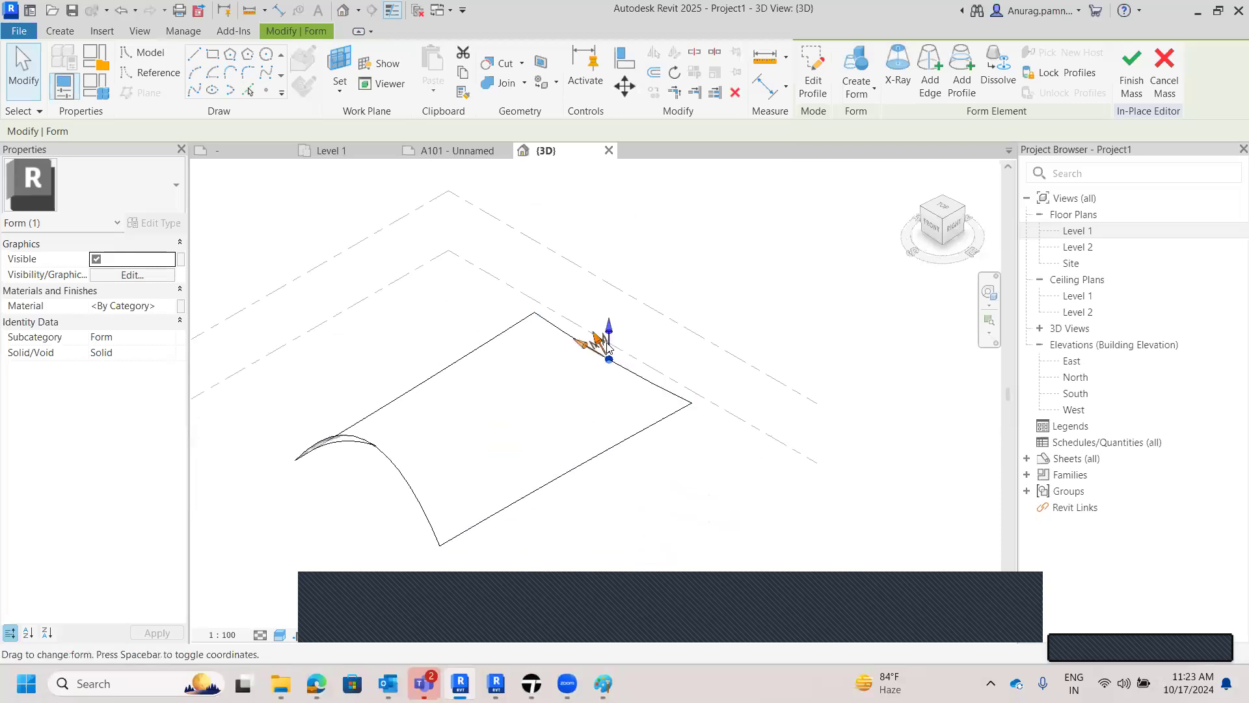
pyautogui.moveTo(613, 319); pyautogui.dragTo(625, 280)
pyautogui.scroll(-4, 521, 390)
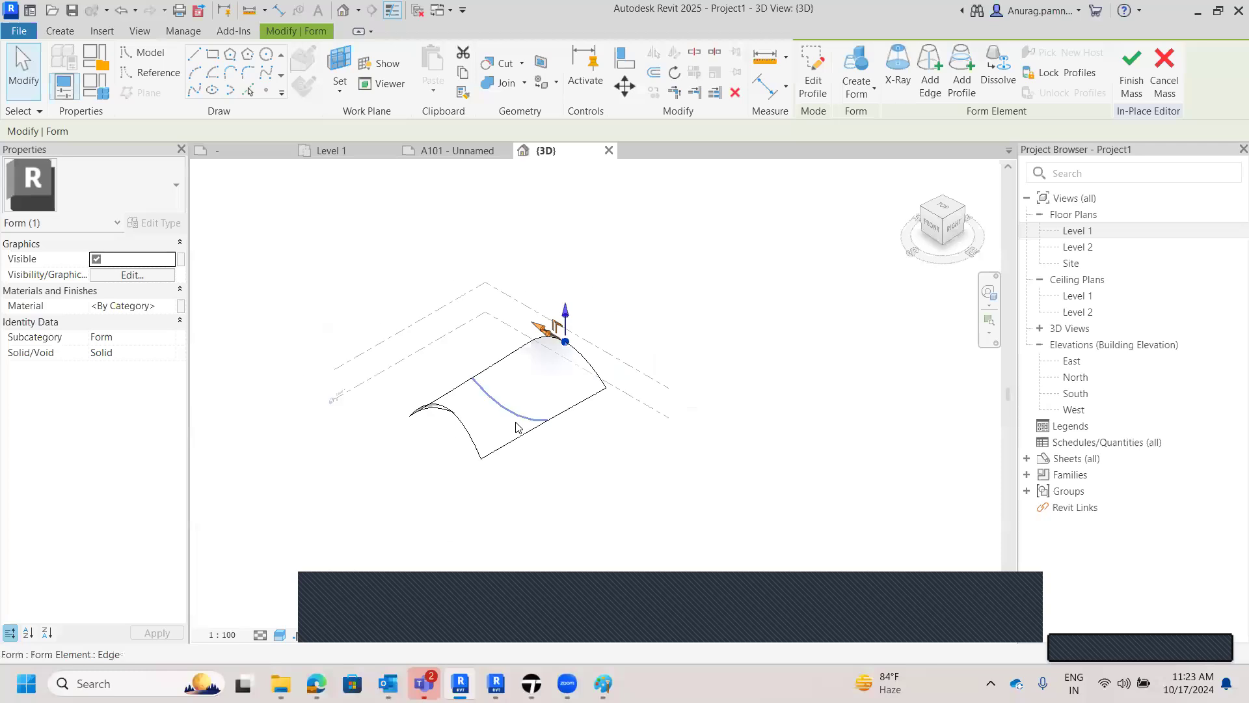
pyautogui.keyDown('shift'); pyautogui.moveTo(502, 475); pyautogui.dragTo(460, 412, button='middle'); pyautogui.keyUp('shift')
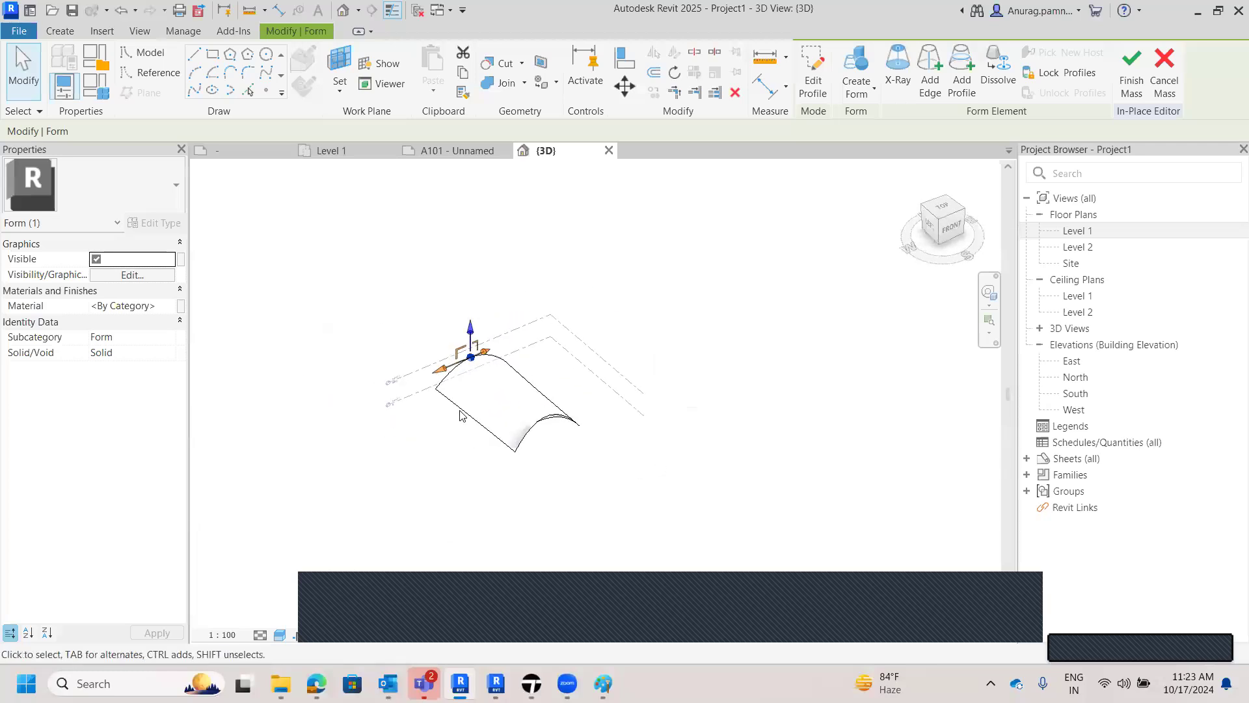
# - Move the middle vertex of the form's near straight side edge horizontally inward so that edge becomes curved
pyautogui.scroll(2, 483, 434)
pyautogui.click(488, 429)
pyautogui.moveTo(505, 395); pyautogui.dragTo(548, 378)
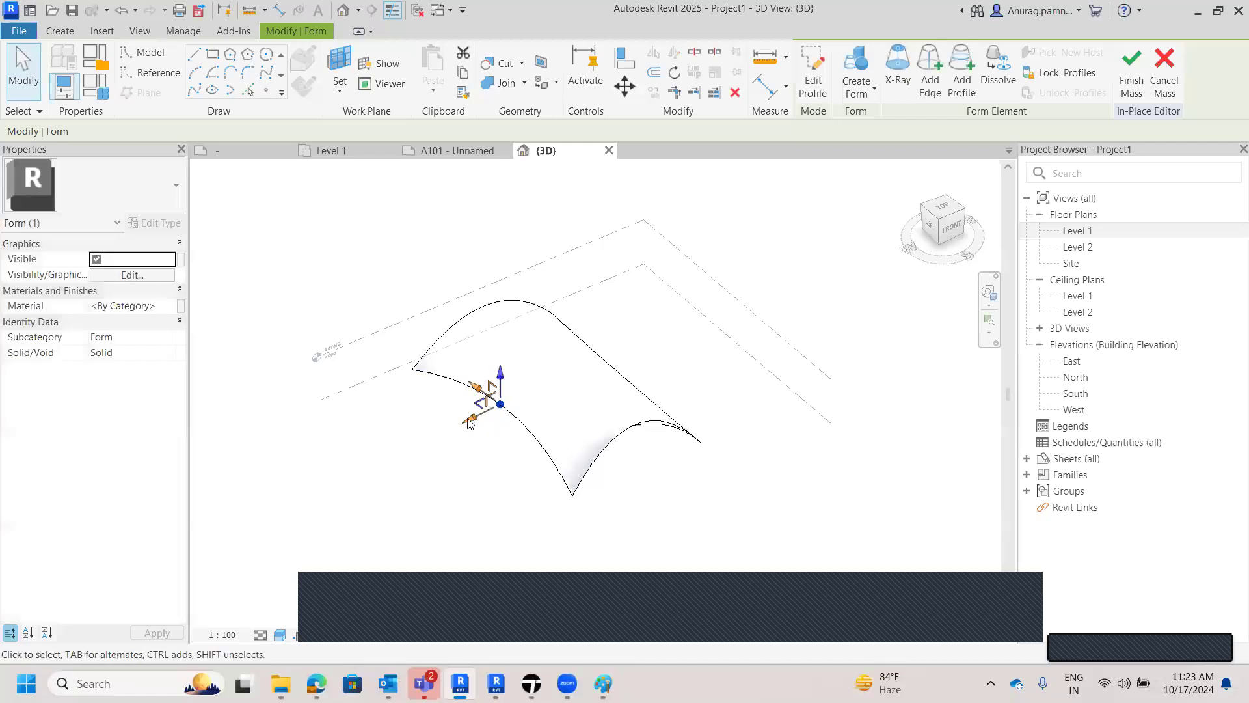
pyautogui.moveTo(492, 417); pyautogui.dragTo(505, 410)
# - Pull the midpoint of the form's opposite straight side edge horizontally inward so that it curves as well
pyautogui.keyDown('shift'); pyautogui.moveTo(704, 362); pyautogui.dragTo(616, 453, button='middle'); pyautogui.keyUp('shift')
pyautogui.click(627, 434)
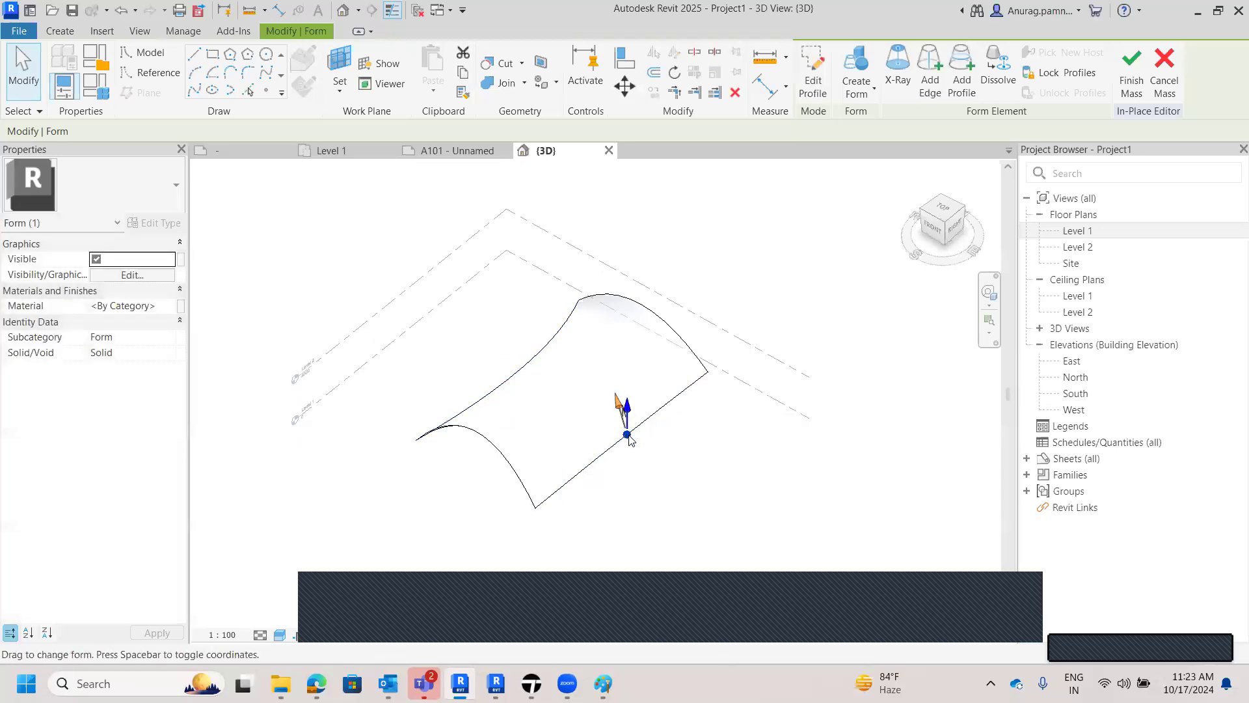
pyautogui.scroll(5, 621, 428)
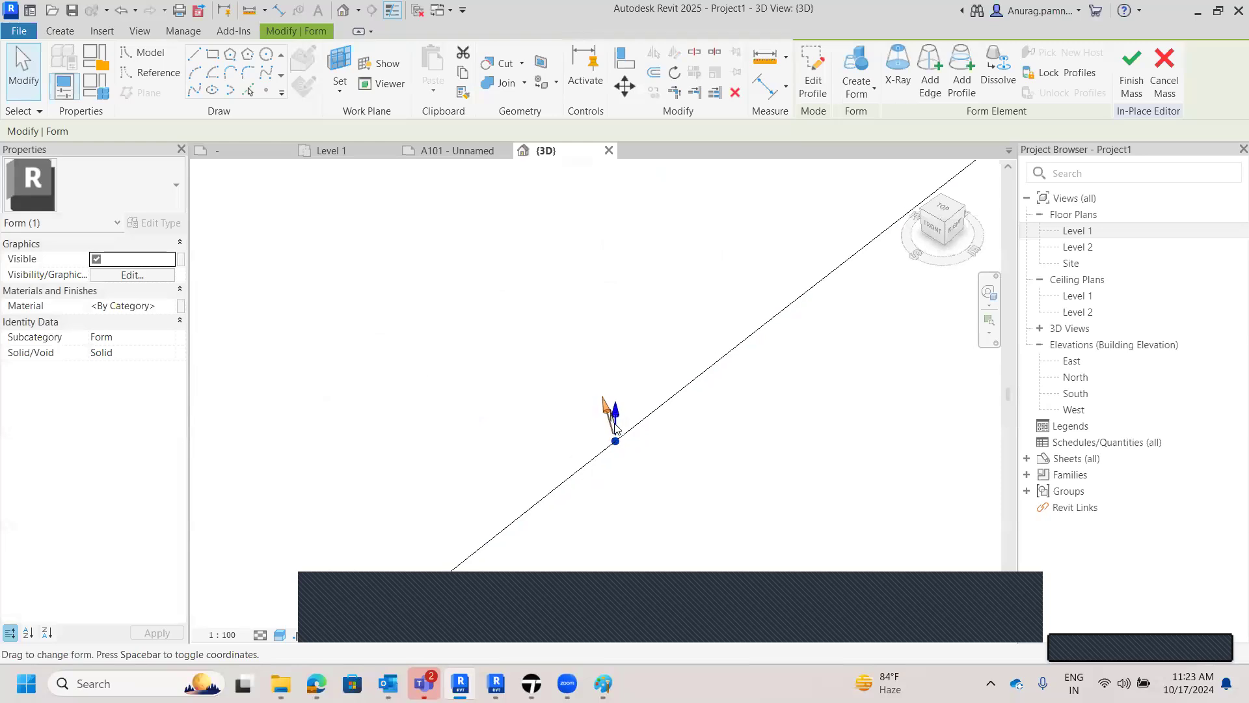
pyautogui.moveTo(597, 412); pyautogui.dragTo(652, 404)
pyautogui.scroll(-6, 653, 404)
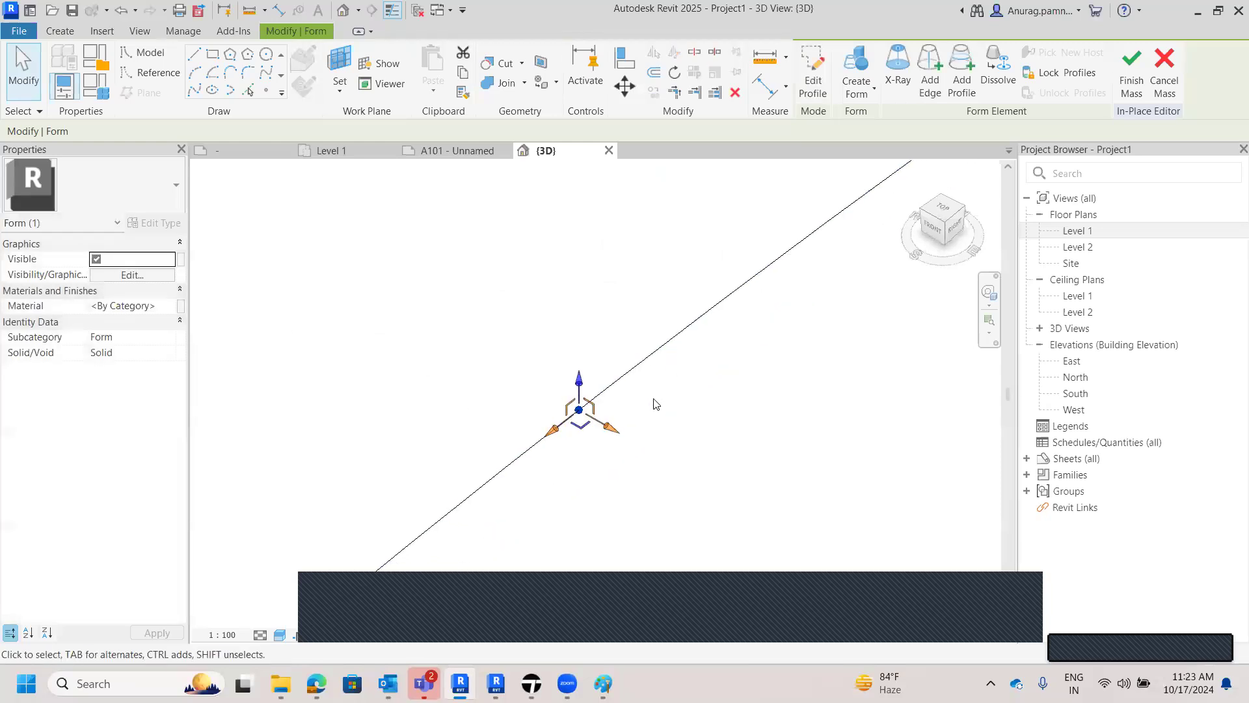
pyautogui.moveTo(695, 441)
pyautogui.mouseDown()
pyautogui.moveTo(667, 431)
pyautogui.moveTo(680, 434)
pyautogui.mouseUp()
pyautogui.scroll(-4, 706, 417)
pyautogui.scroll(5, 684, 458)
pyautogui.scroll(-2, 680, 465)
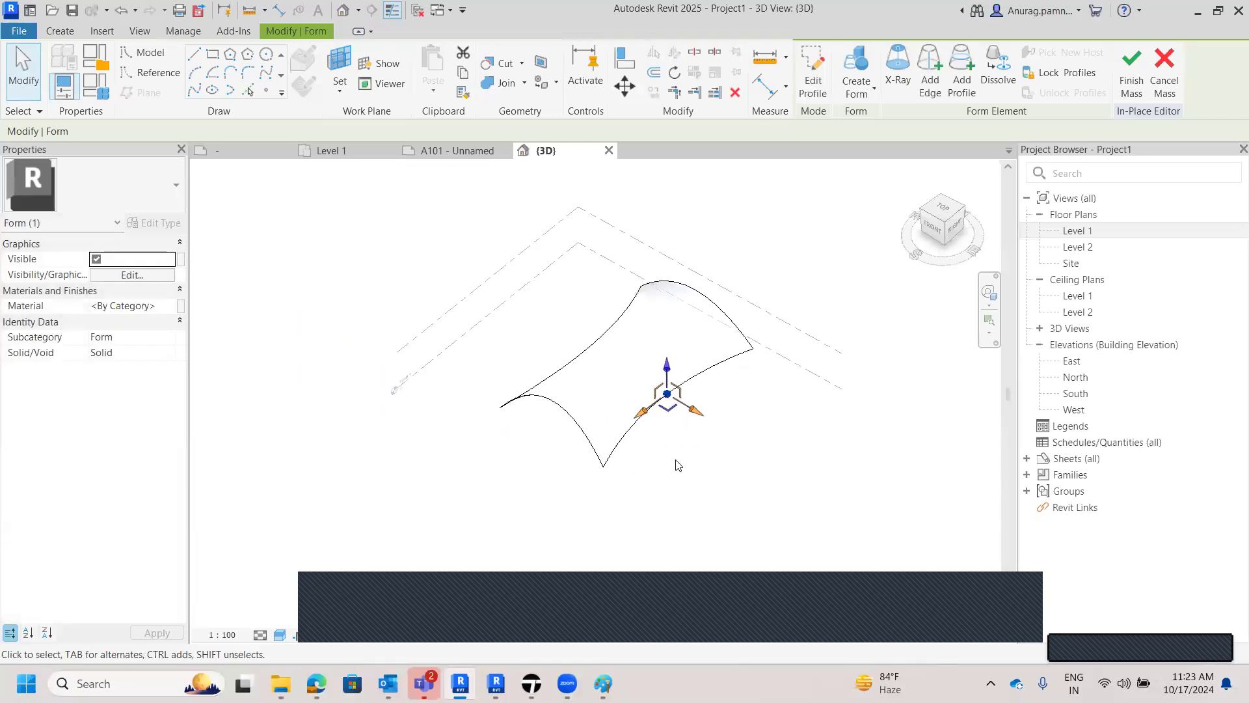
# - Lower the form's middle profile to deepen the dip between the two arched ends, and clear the selection
pyautogui.scroll(4, 614, 335)
pyautogui.scroll(-4, 645, 435)
pyautogui.keyDown('shift'); pyautogui.moveTo(657, 480); pyautogui.dragTo(673, 413, button='middle'); pyautogui.keyUp('shift')
pyautogui.keyDown('shift'); pyautogui.moveTo(667, 414); pyautogui.dragTo(657, 443, button='middle'); pyautogui.keyUp('shift')
pyautogui.scroll(3, 657, 443)
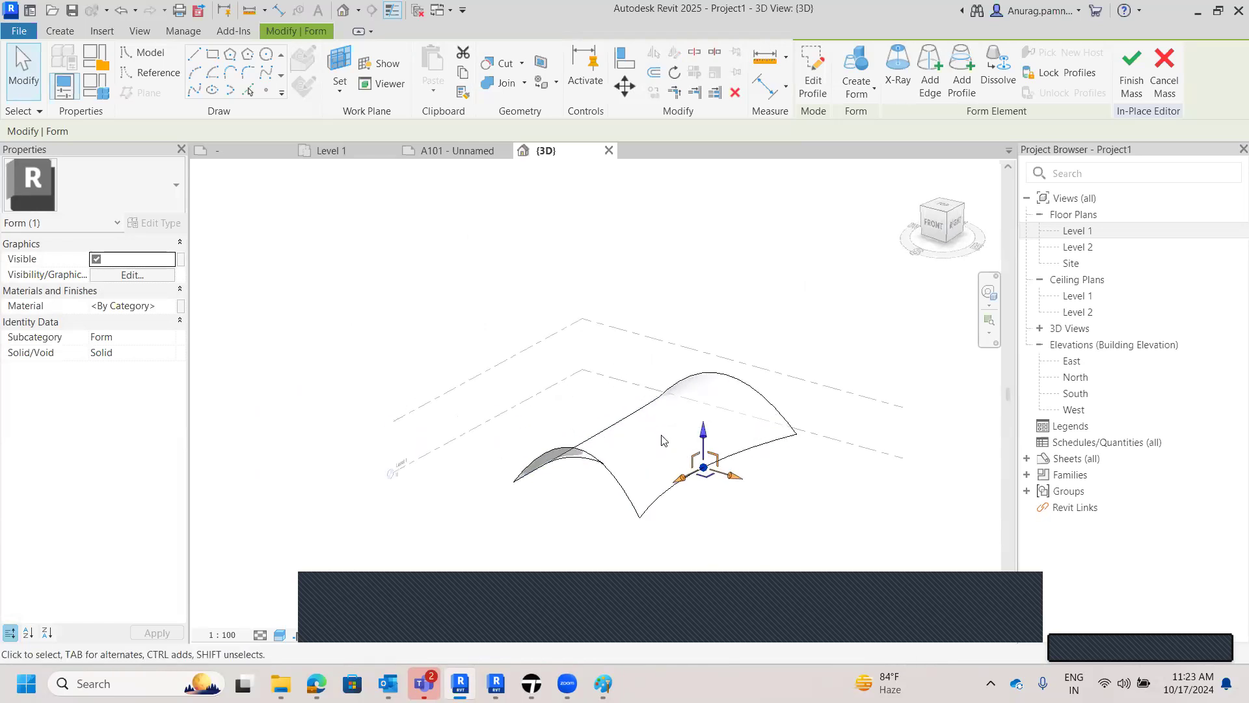
pyautogui.click(663, 437)
pyautogui.moveTo(659, 419); pyautogui.dragTo(688, 459)
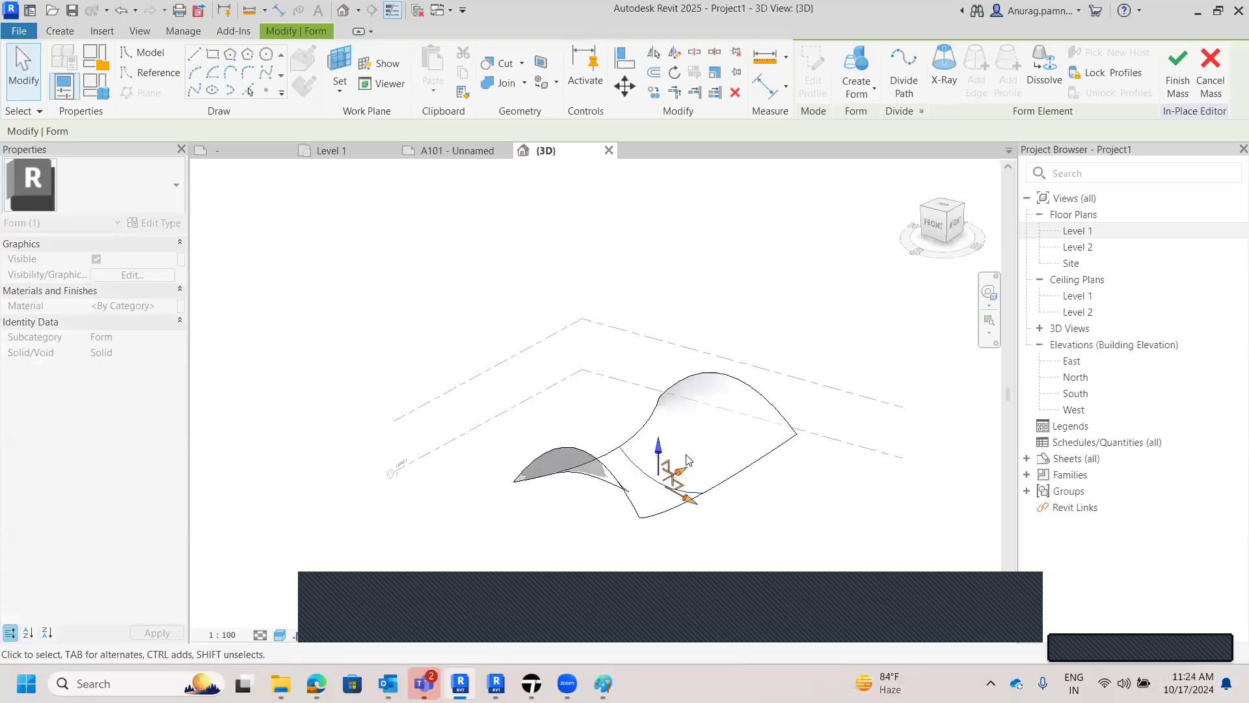
pyautogui.click(730, 530)
# - Select the whole curved surface and apply Divide Surface to it
pyautogui.scroll(-3, 676, 422)
pyautogui.scroll(3, 667, 394)
pyautogui.scroll(2, 712, 418)
pyautogui.scroll(-2, 488, 392)
pyautogui.moveTo(636, 484); pyautogui.dragTo(461, 568, button='middle')
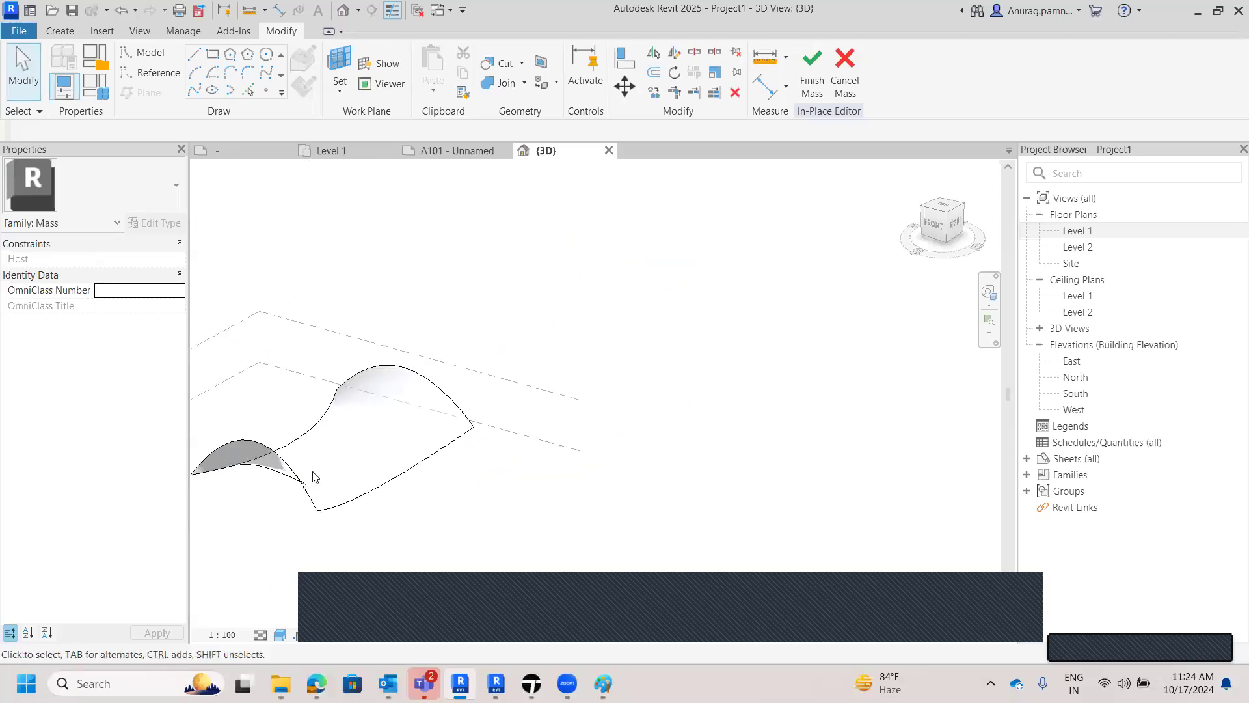
pyautogui.scroll(2, 312, 475)
pyautogui.keyDown('shift'); pyautogui.moveTo(547, 450); pyautogui.dragTo(604, 480, button='middle'); pyautogui.keyUp('shift')
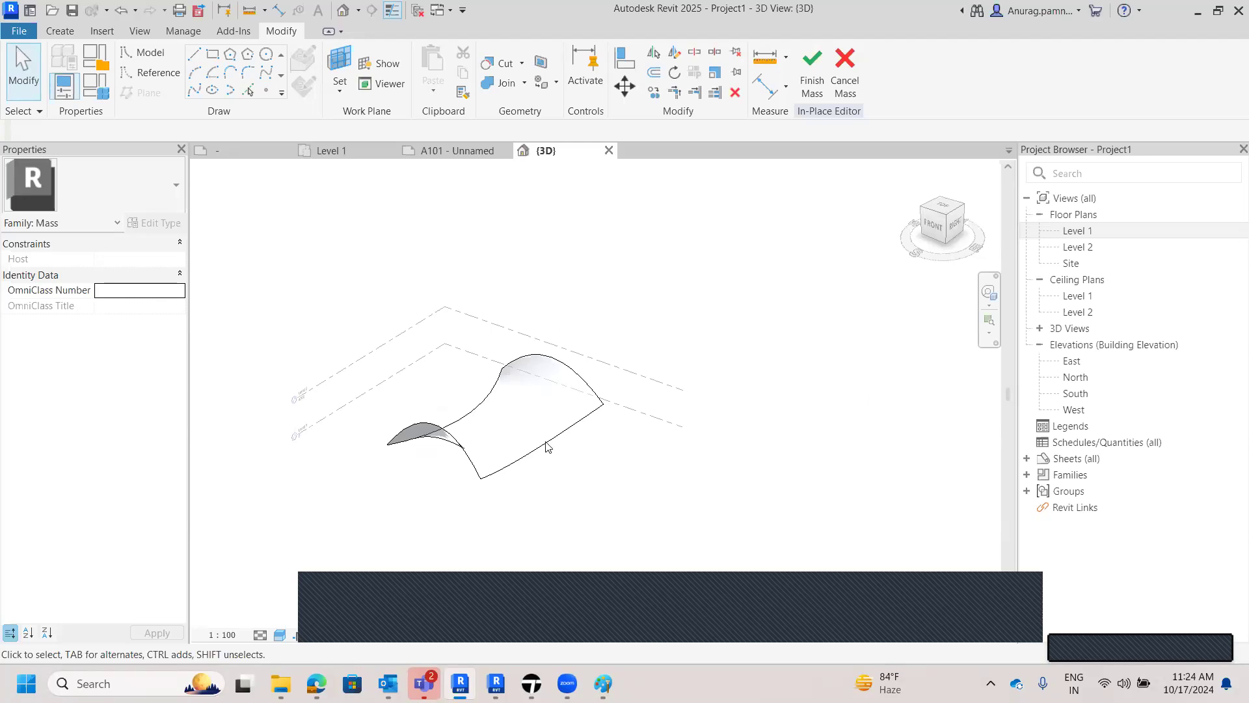
pyautogui.click(488, 413)
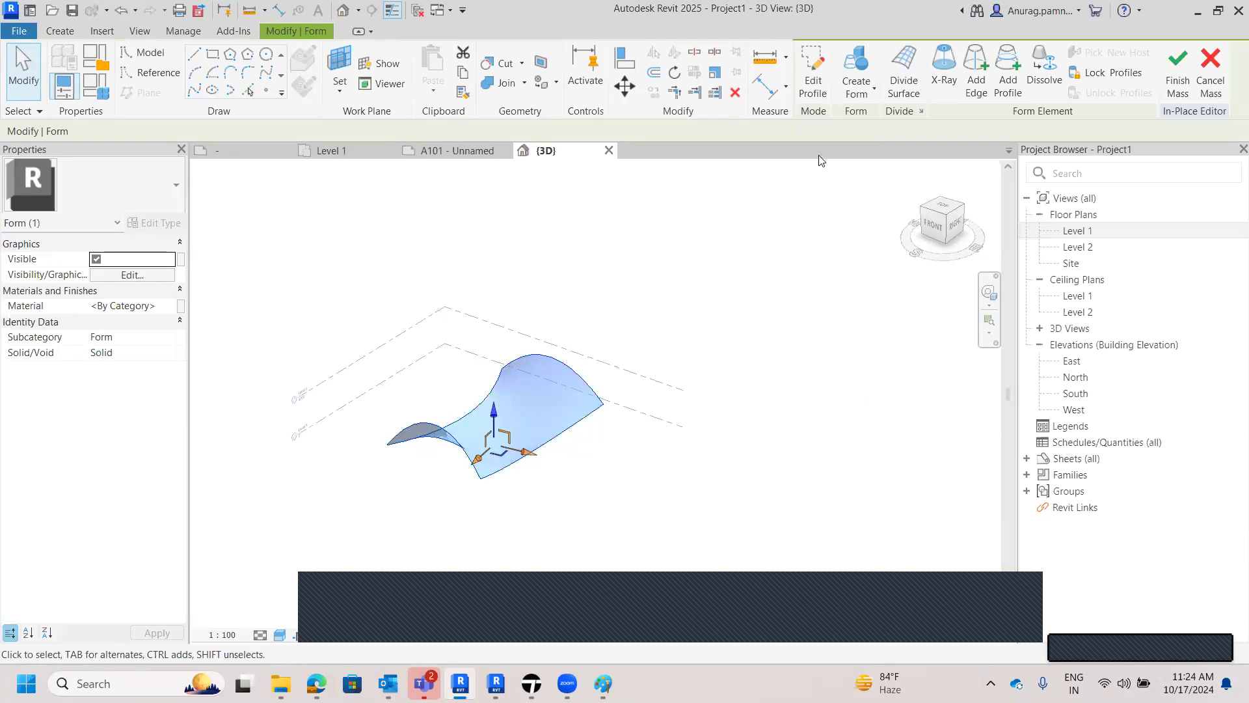
pyautogui.click(904, 75)
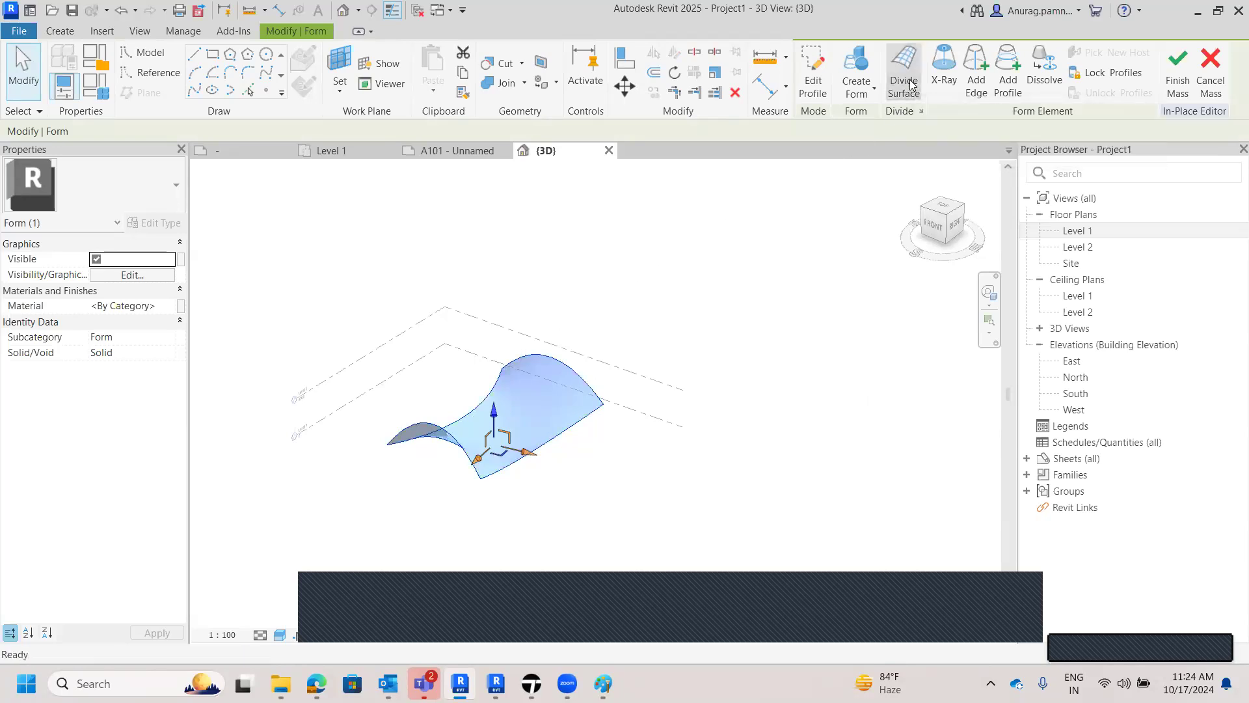
pyautogui.scroll(3, 514, 430)
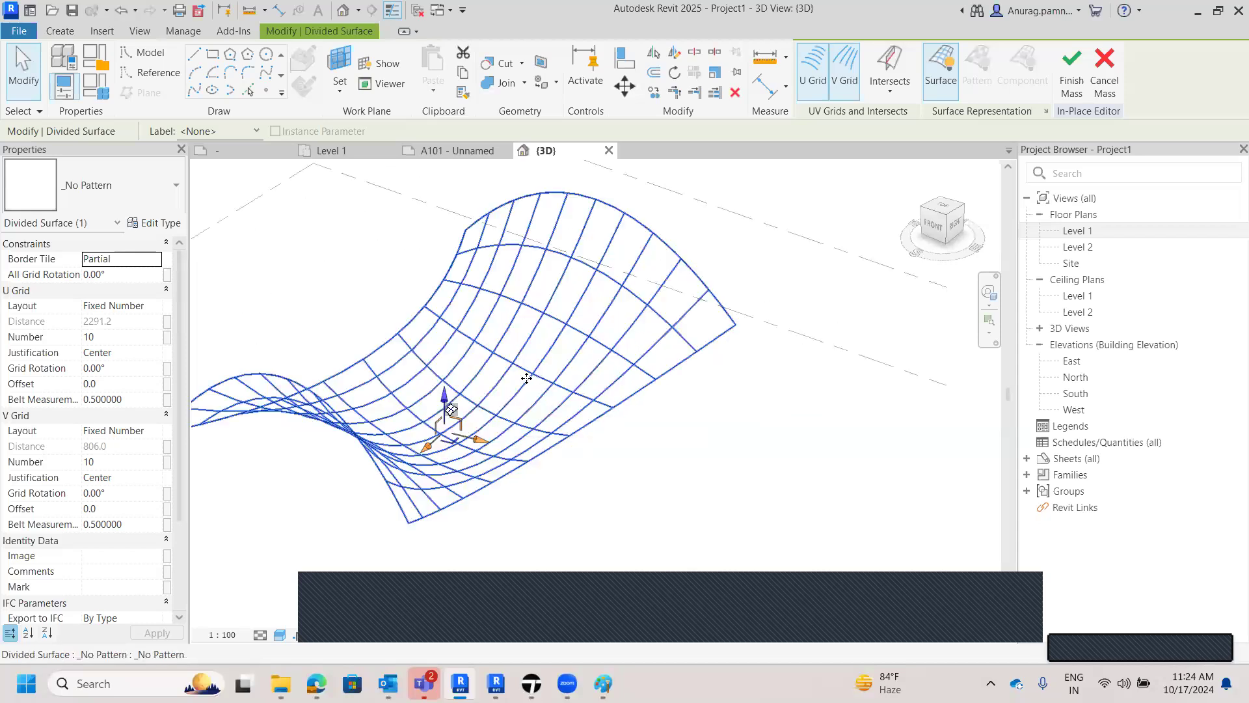
pyautogui.scroll(2, 528, 378)
pyautogui.scroll(-4, 664, 436)
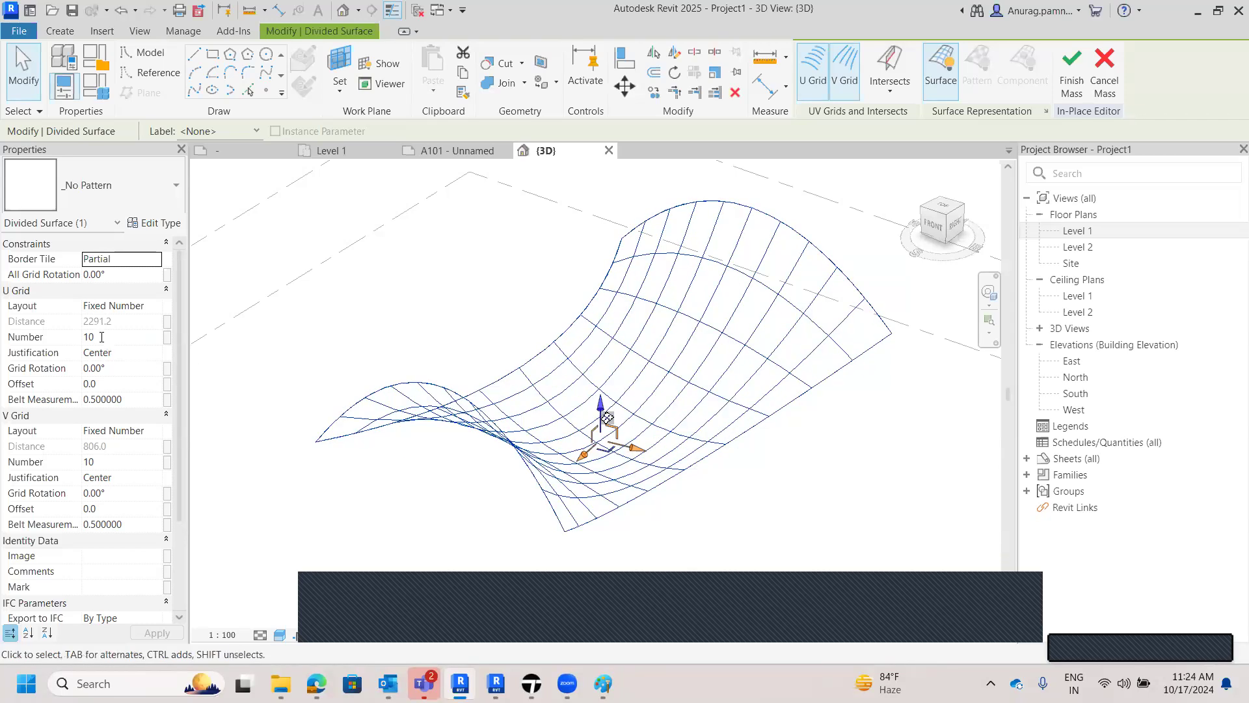
# - Set the divided surface's U grid number to 20 and V grid number to 20
pyautogui.click(75, 336)
pyautogui.doubleClick(75, 337)
pyautogui.write('20')
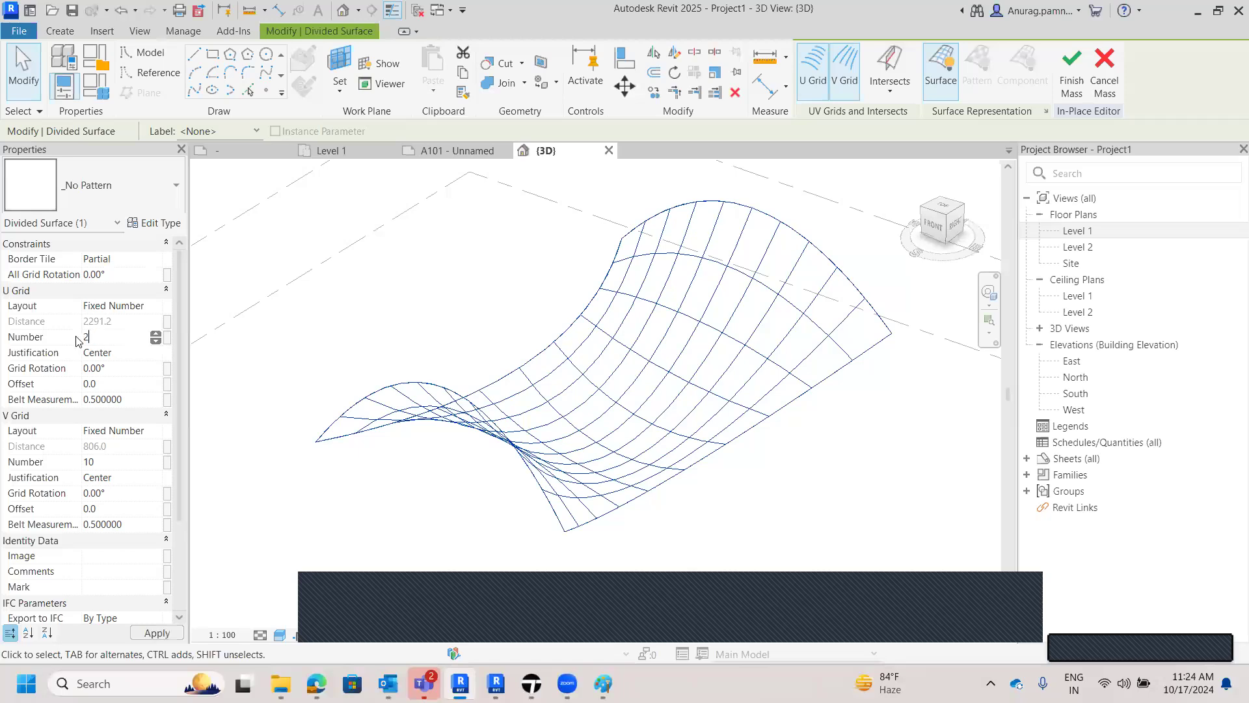
pyautogui.click(99, 459)
pyautogui.doubleClick(78, 455)
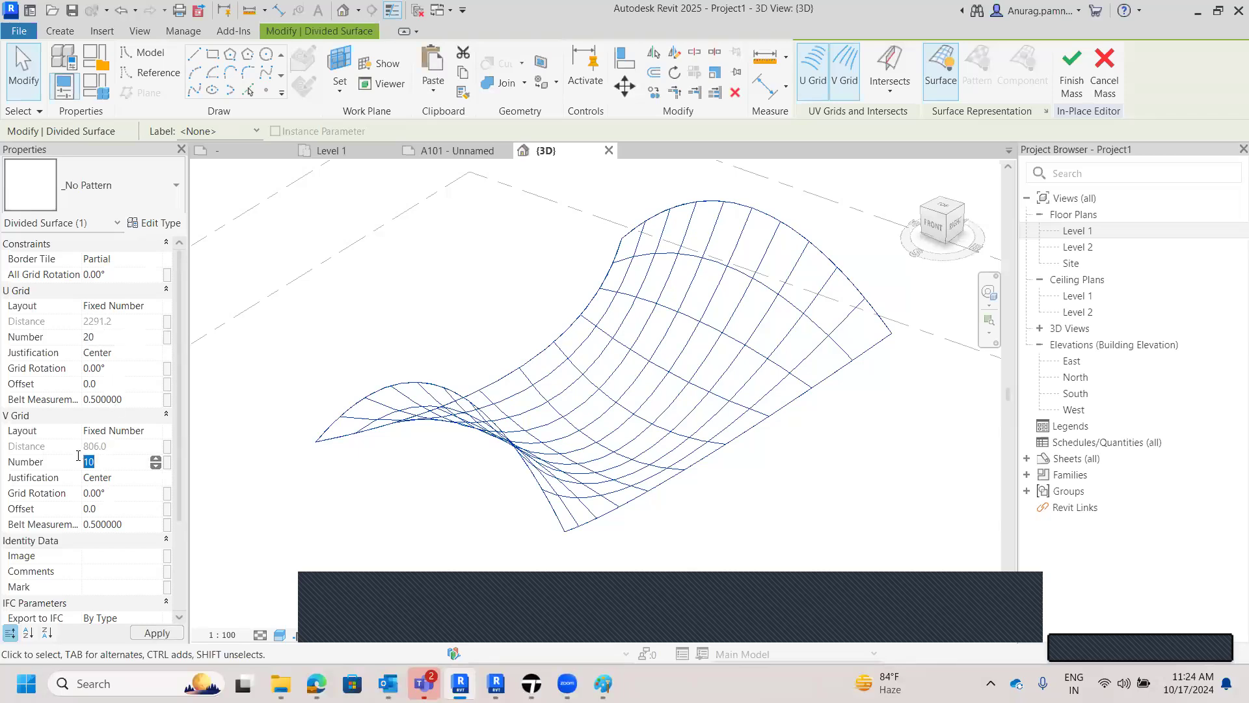
pyautogui.write('20')
pyautogui.scroll(-2, 570, 307)
pyautogui.moveTo(725, 471); pyautogui.dragTo(531, 382, button='middle')
pyautogui.scroll(5, 532, 382)
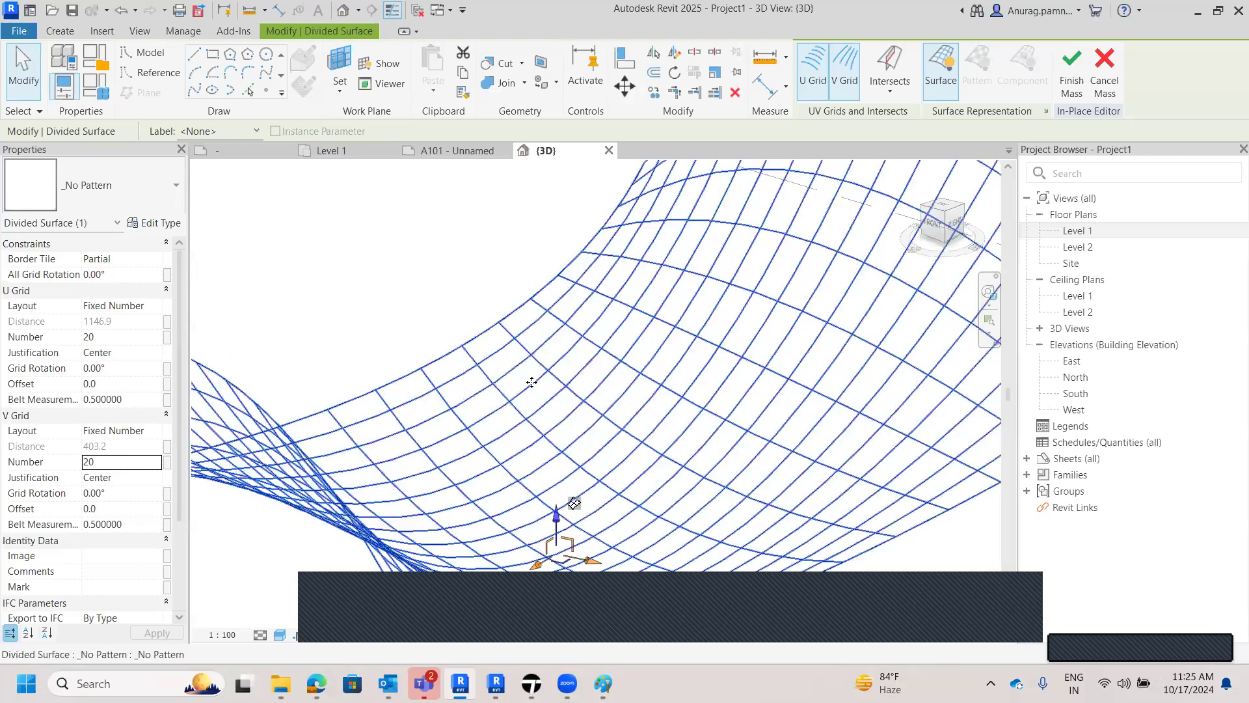
pyautogui.scroll(-4, 531, 382)
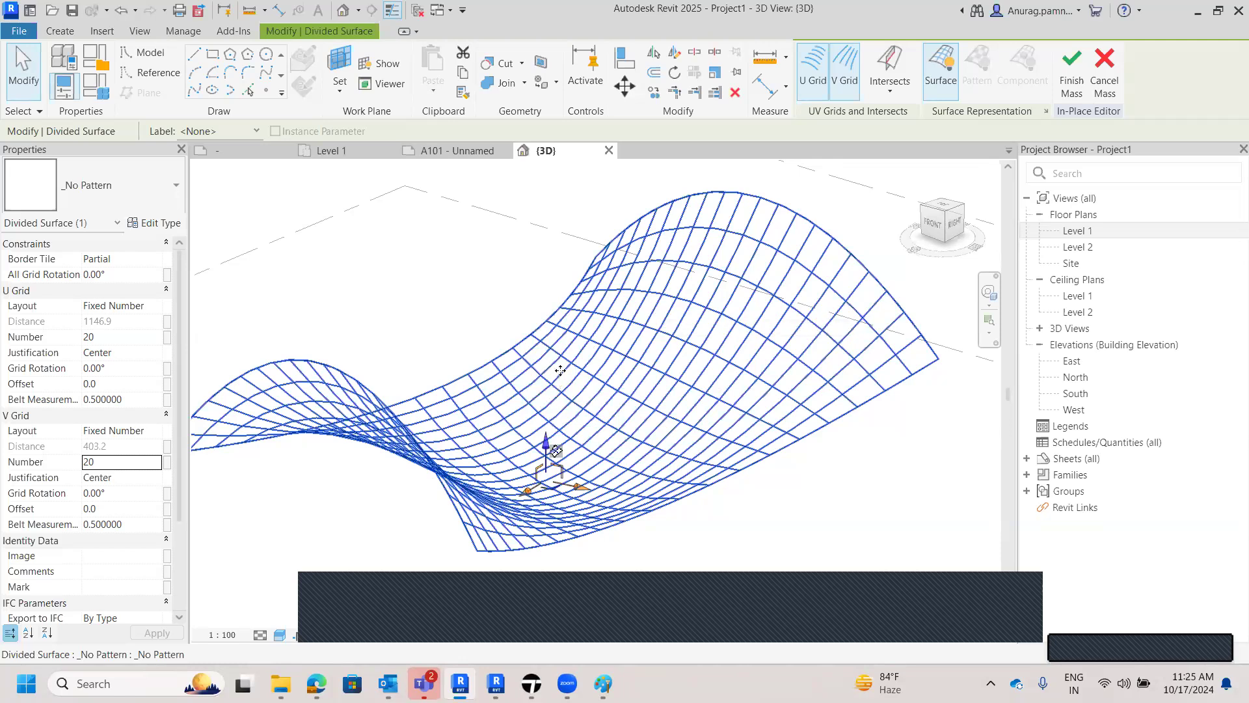
# - Enable Nodes in the divided surface's Surface Representation settings
pyautogui.scroll(2, 559, 367)
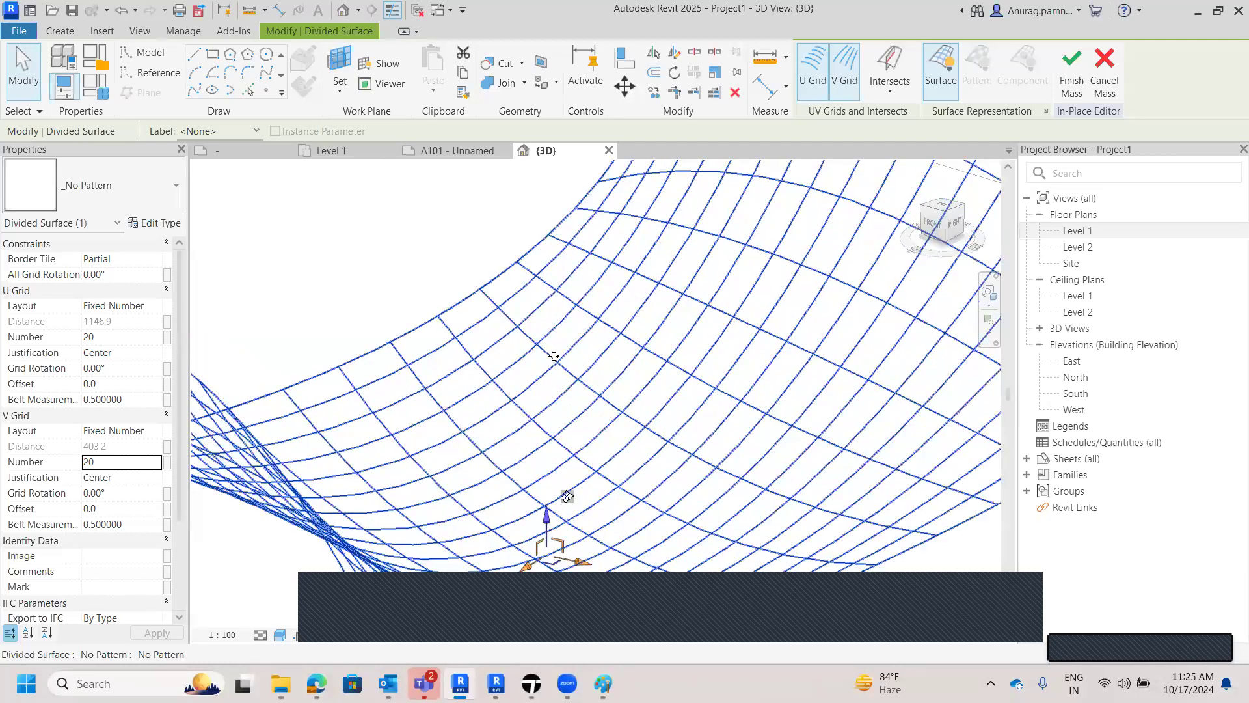
pyautogui.scroll(2, 551, 356)
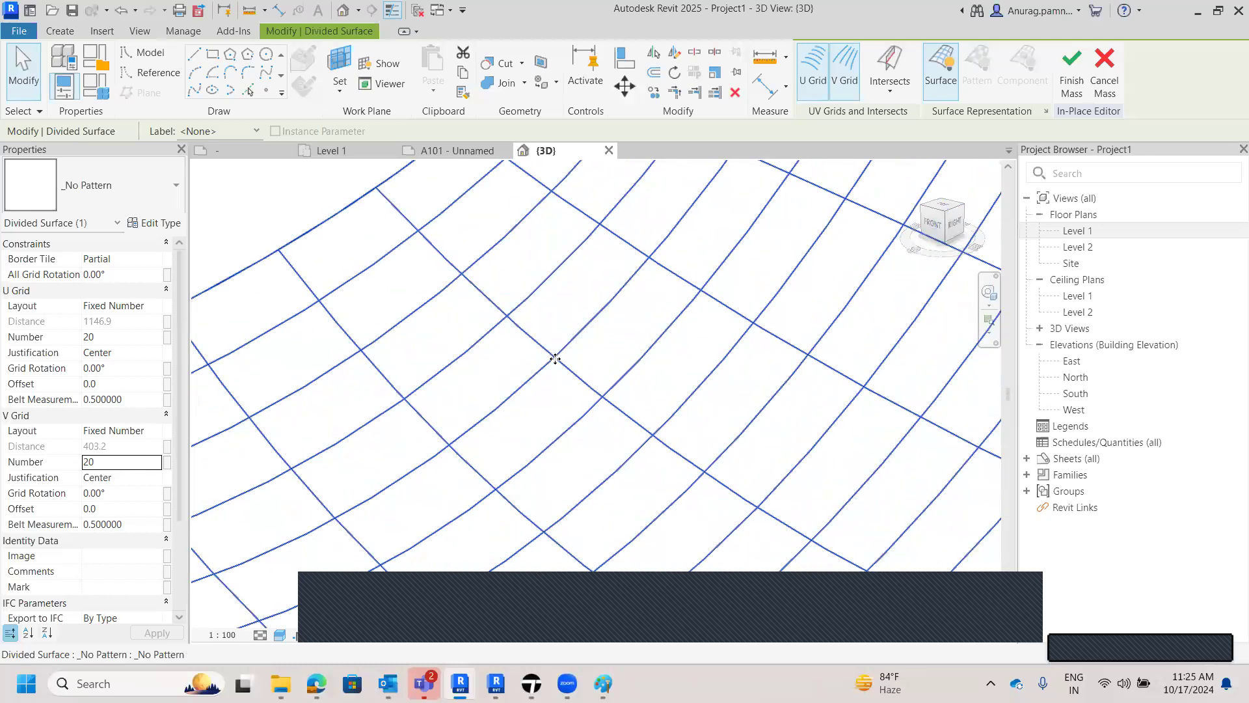
pyautogui.scroll(-3, 555, 358)
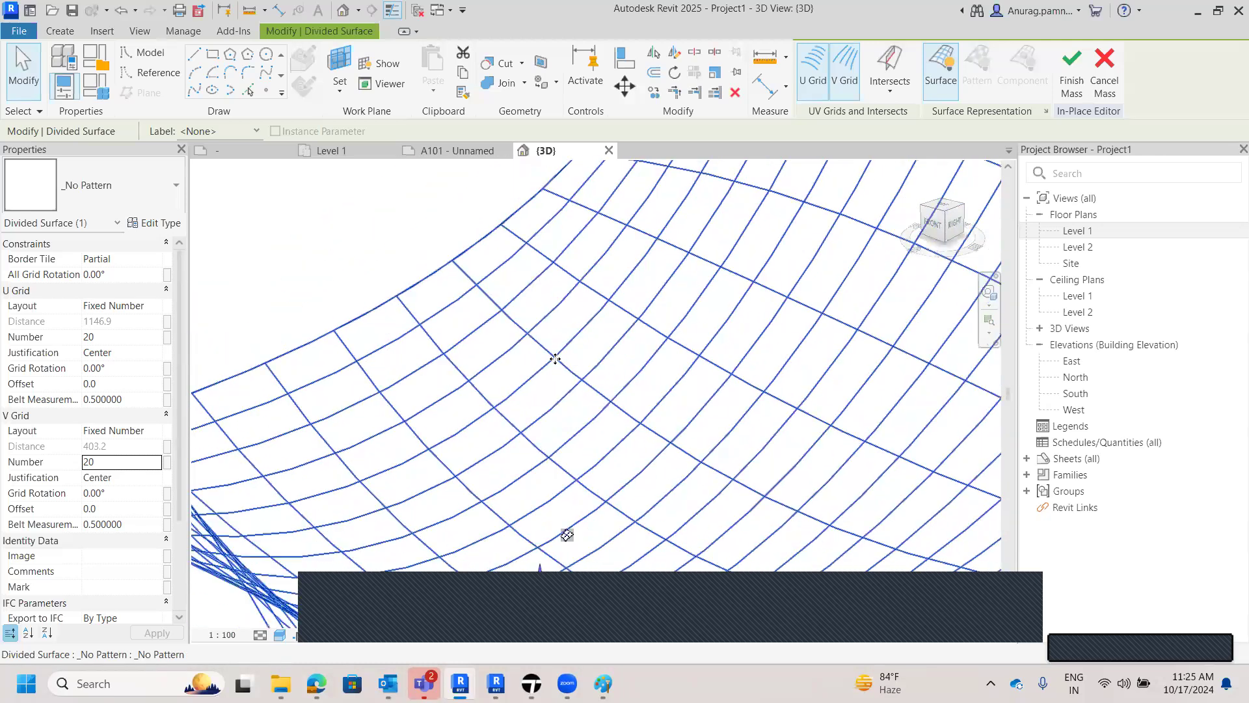
pyautogui.scroll(-1, 555, 358)
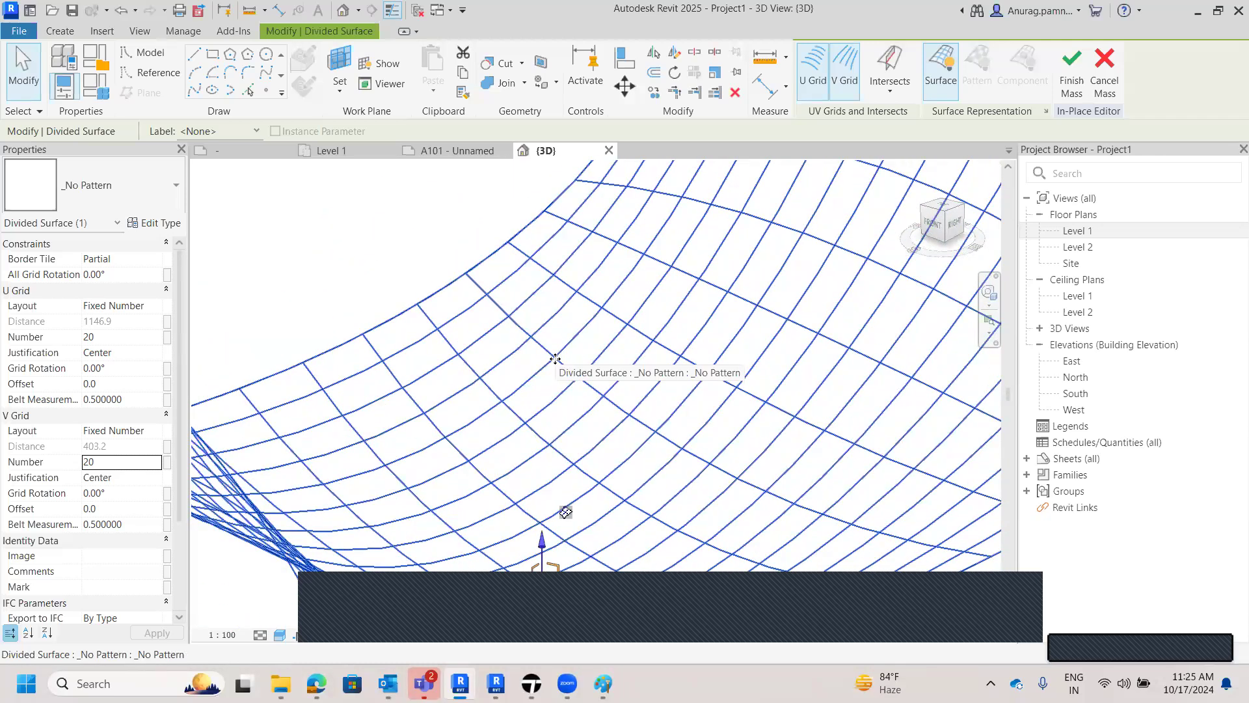
pyautogui.click(1046, 111)
pyautogui.click(521, 342)
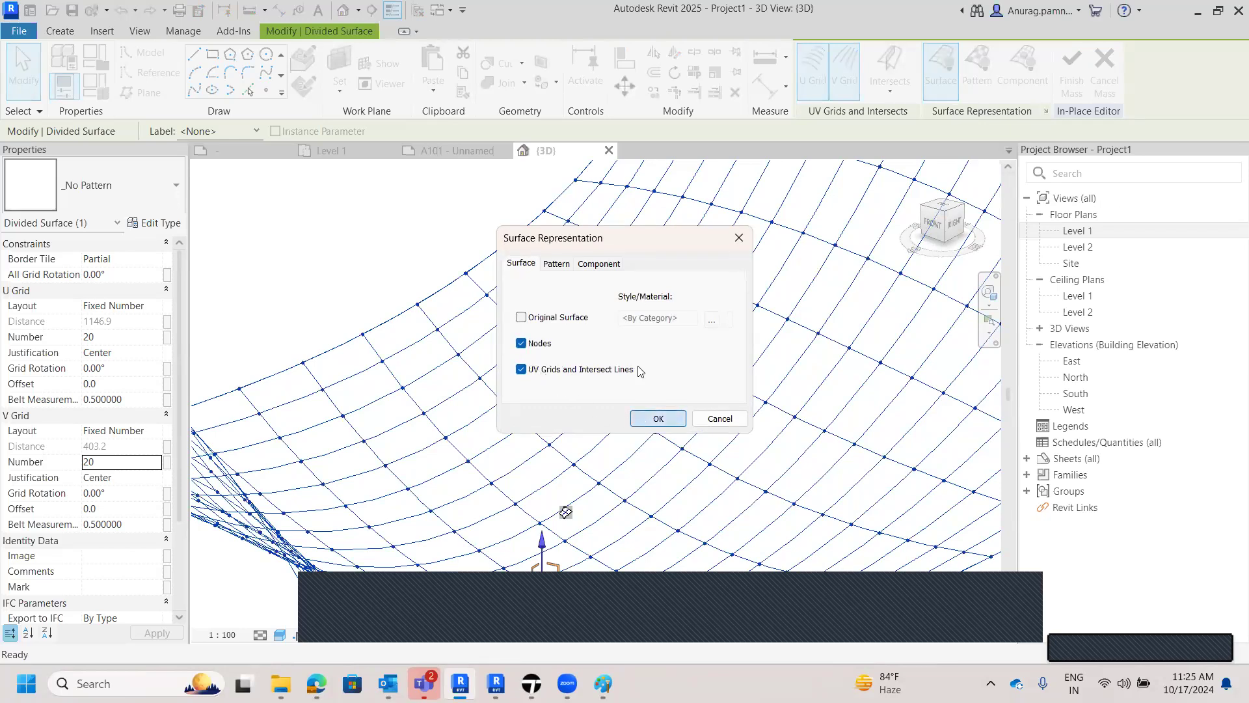
pyautogui.press('Return')
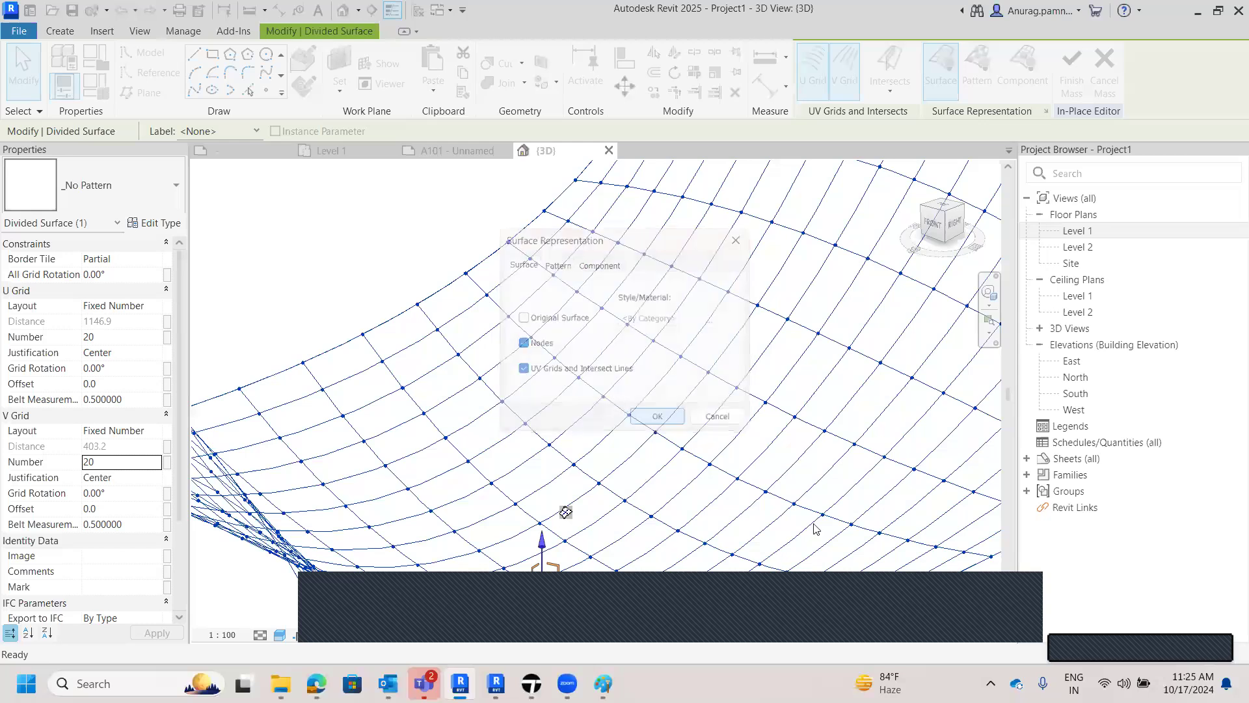
# - Examine the nodes at the UV grid intersections across the divided surface
pyautogui.scroll(-2, 702, 355)
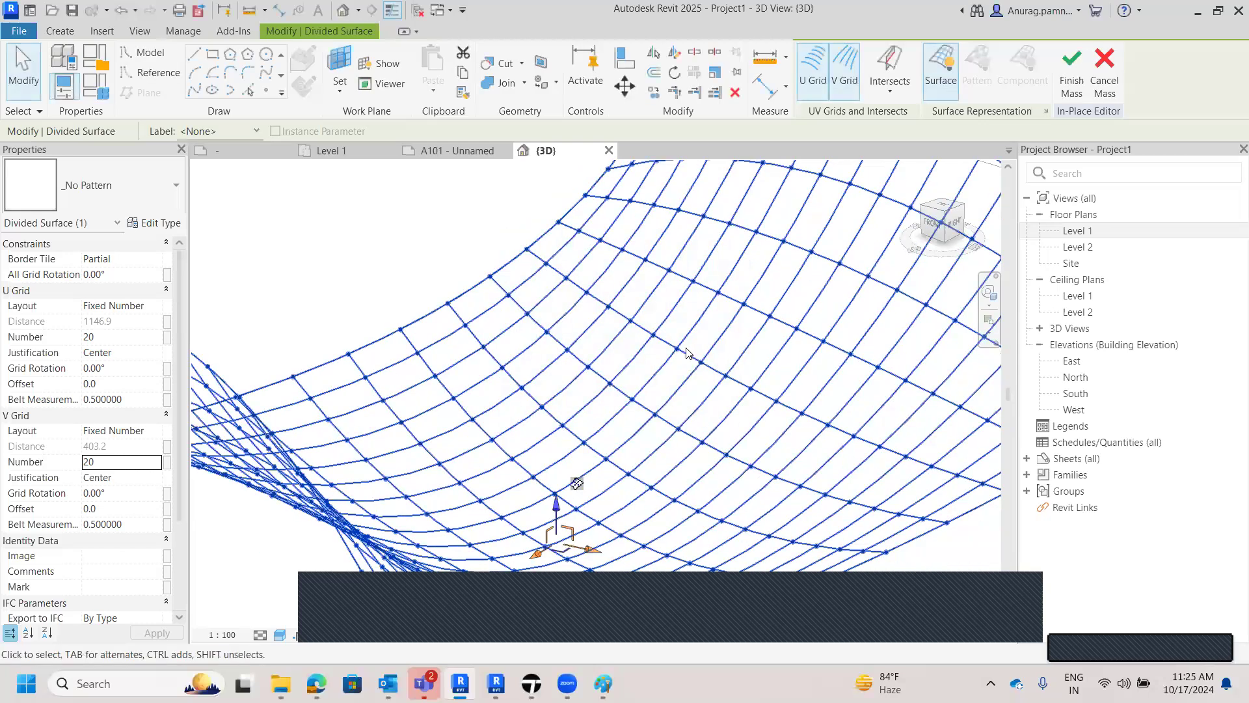
pyautogui.scroll(-1, 658, 329)
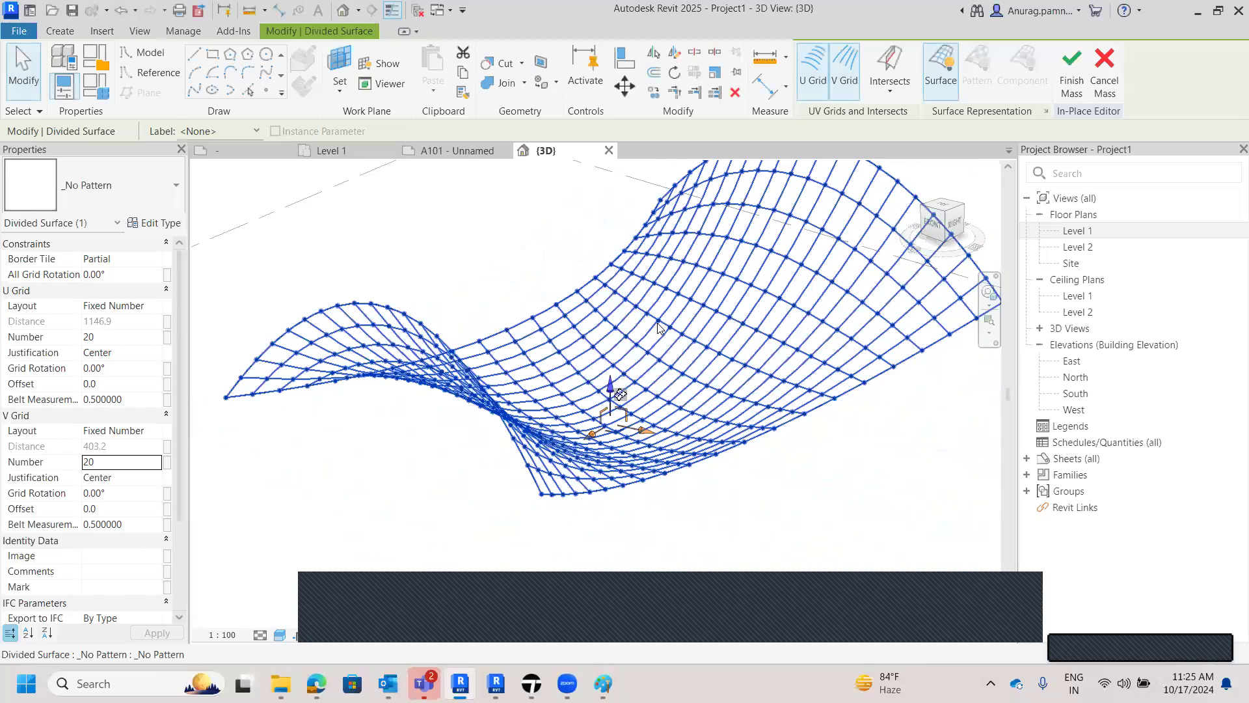
pyautogui.press('Escape')
pyautogui.scroll(-1, 676, 345)
pyautogui.scroll(4, 694, 373)
pyautogui.scroll(-4, 692, 381)
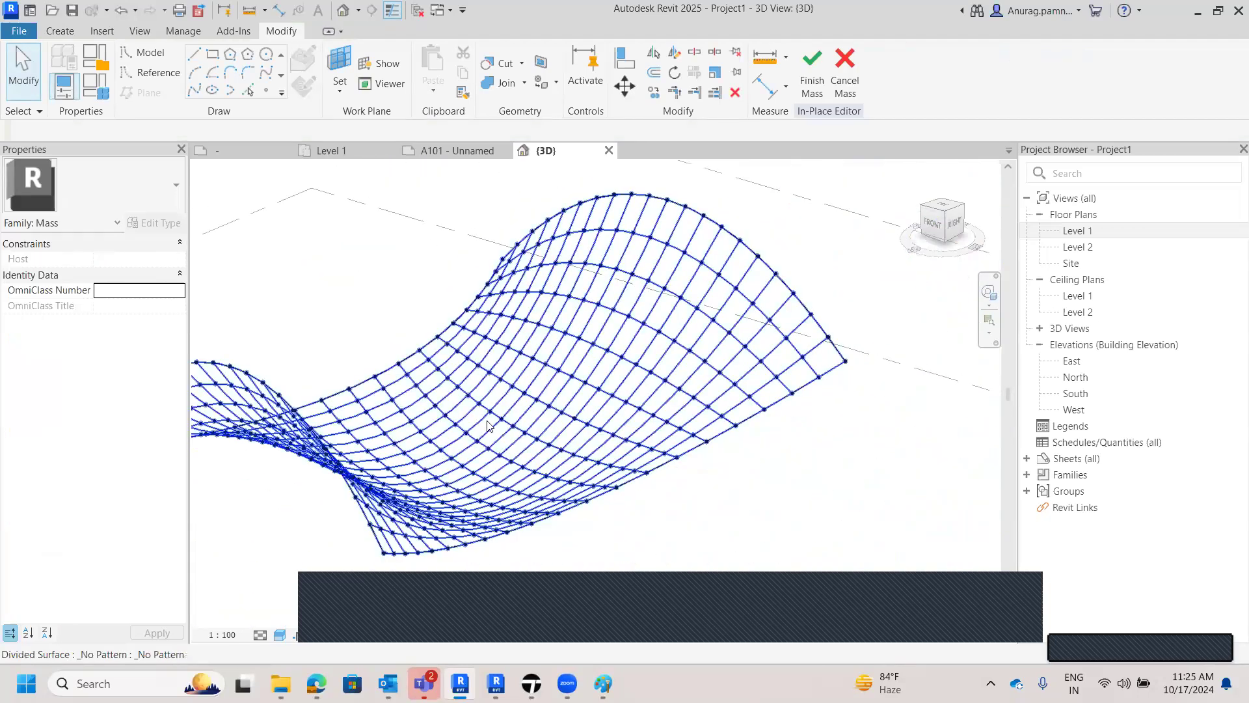
pyautogui.scroll(-1, 489, 424)
pyautogui.scroll(-1, 490, 410)
pyautogui.scroll(4, 570, 364)
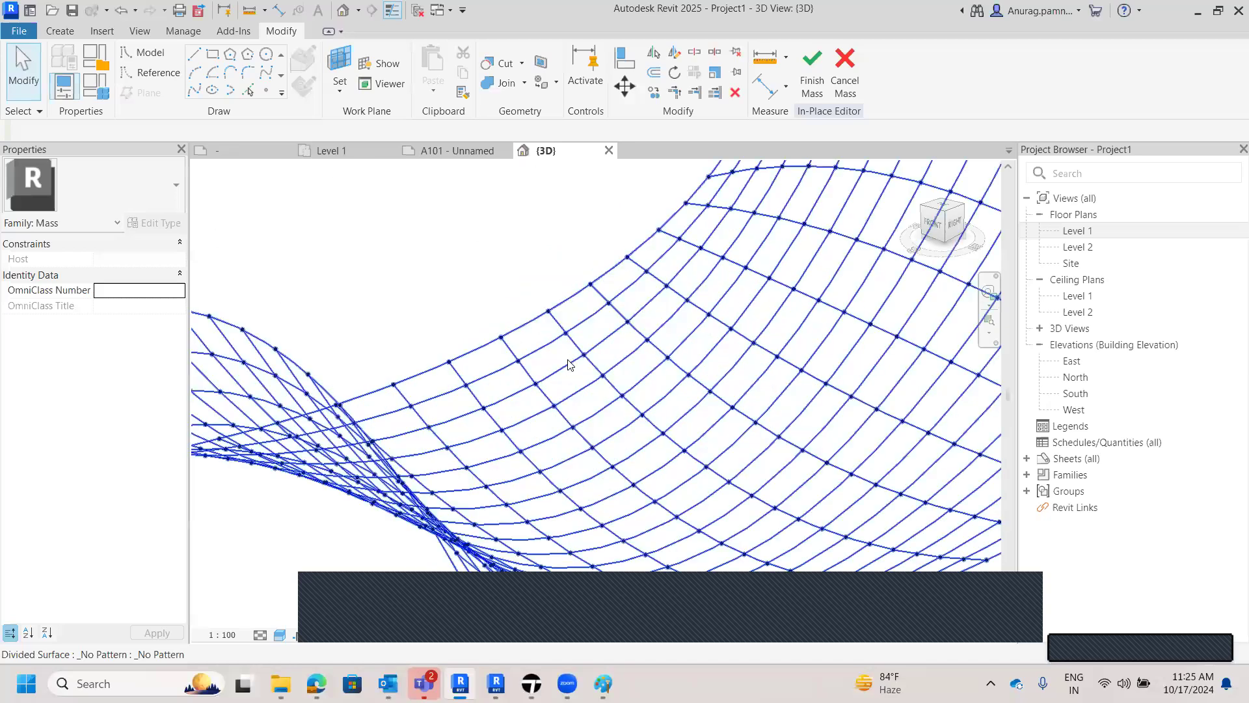
pyautogui.scroll(2, 570, 364)
pyautogui.scroll(-2, 568, 363)
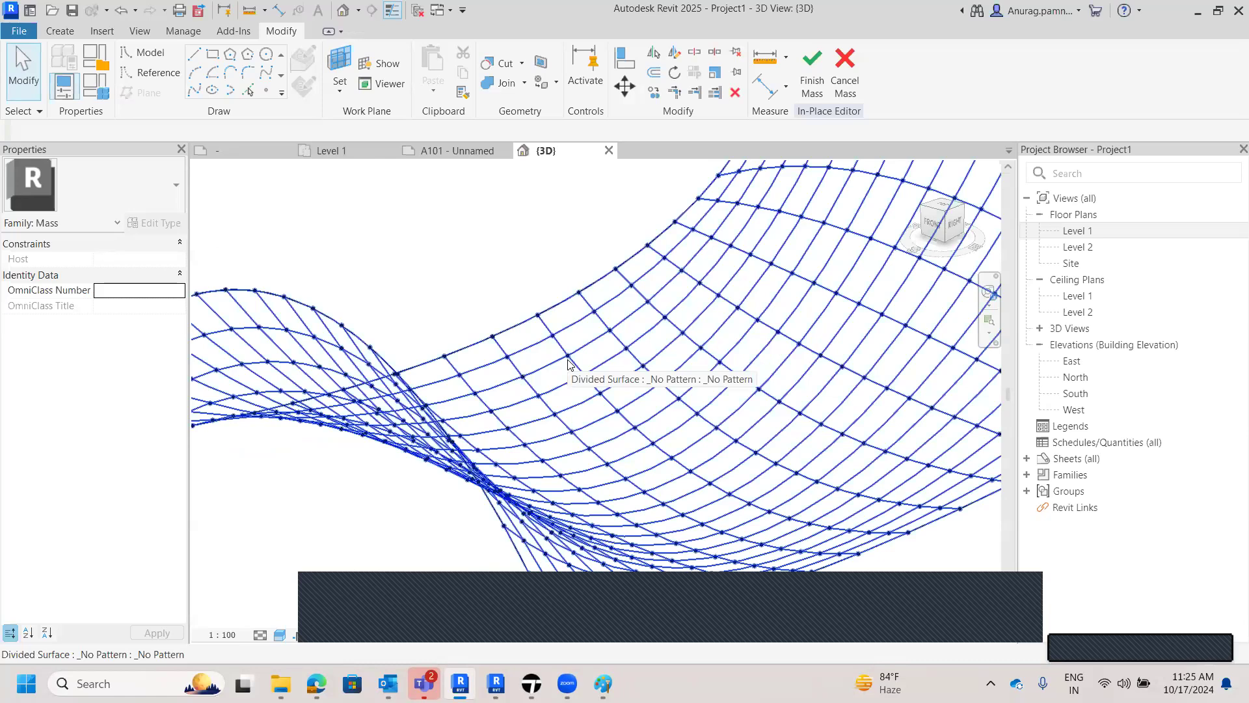
# - View the pattern types available for the divided surface and leave it without a pattern
pyautogui.click(167, 201)
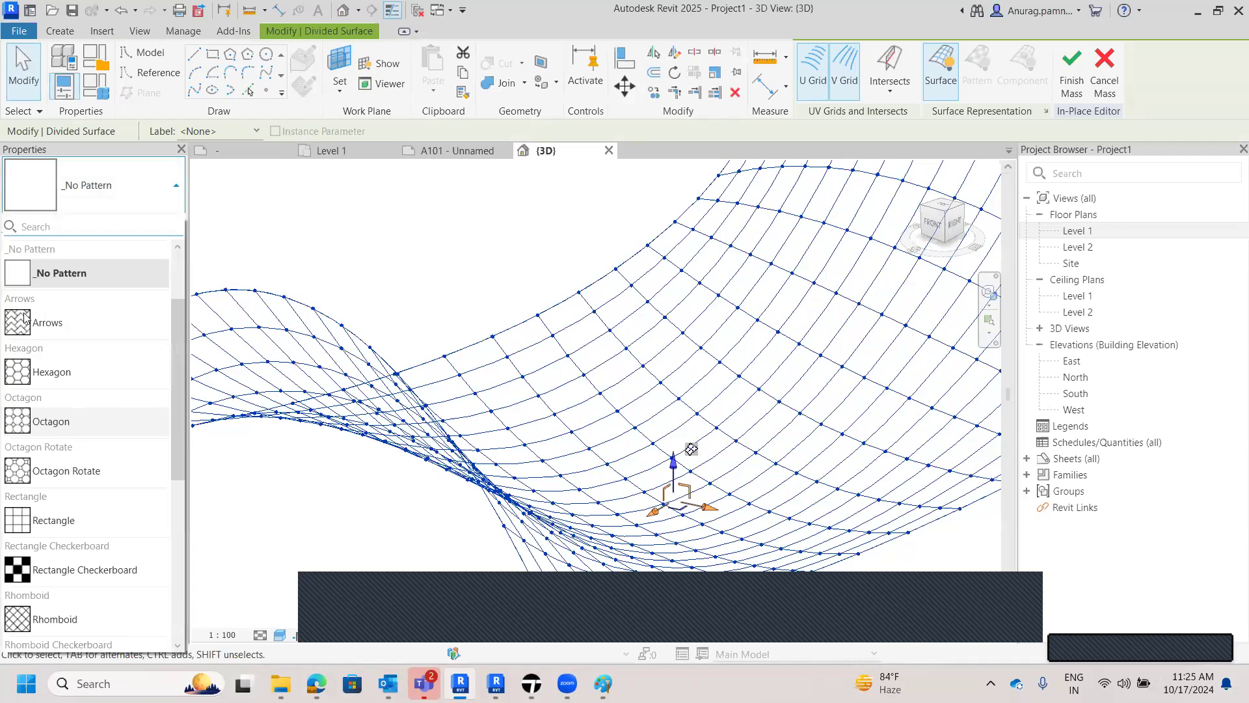
pyautogui.click(367, 257)
pyautogui.scroll(-2, 374, 265)
pyautogui.moveTo(607, 468); pyautogui.dragTo(625, 493, button='middle')
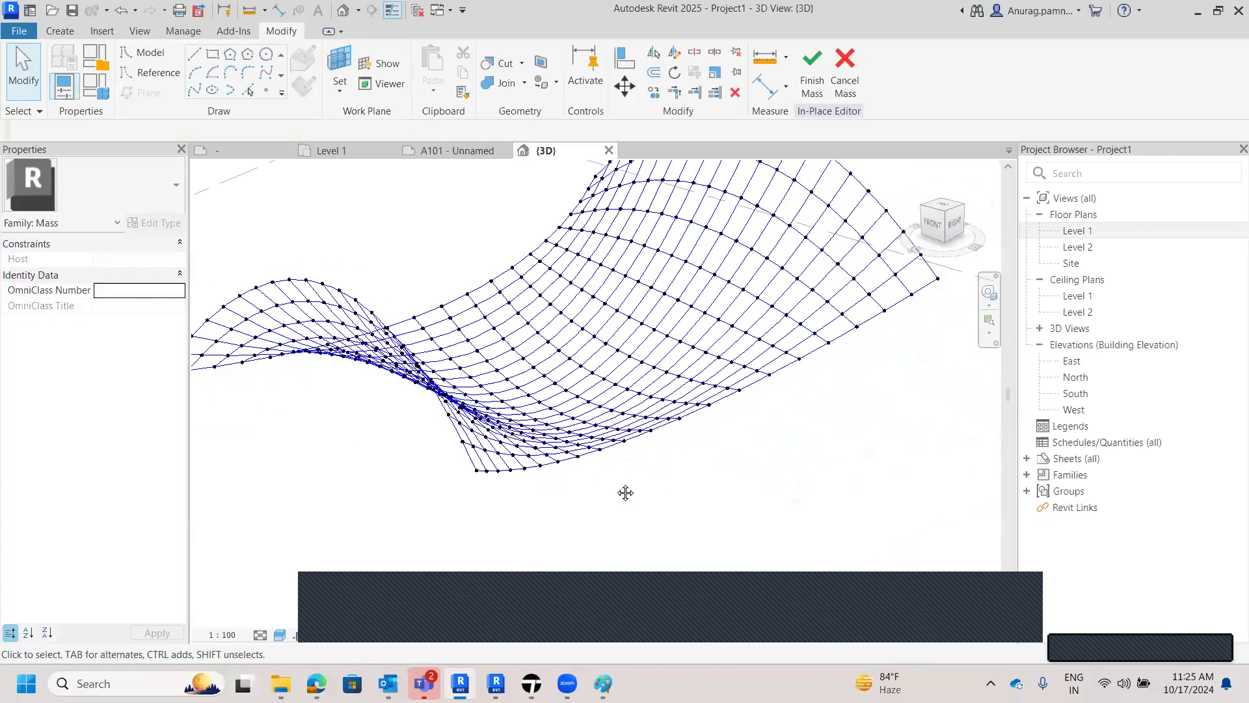
pyautogui.scroll(-3, 656, 520)
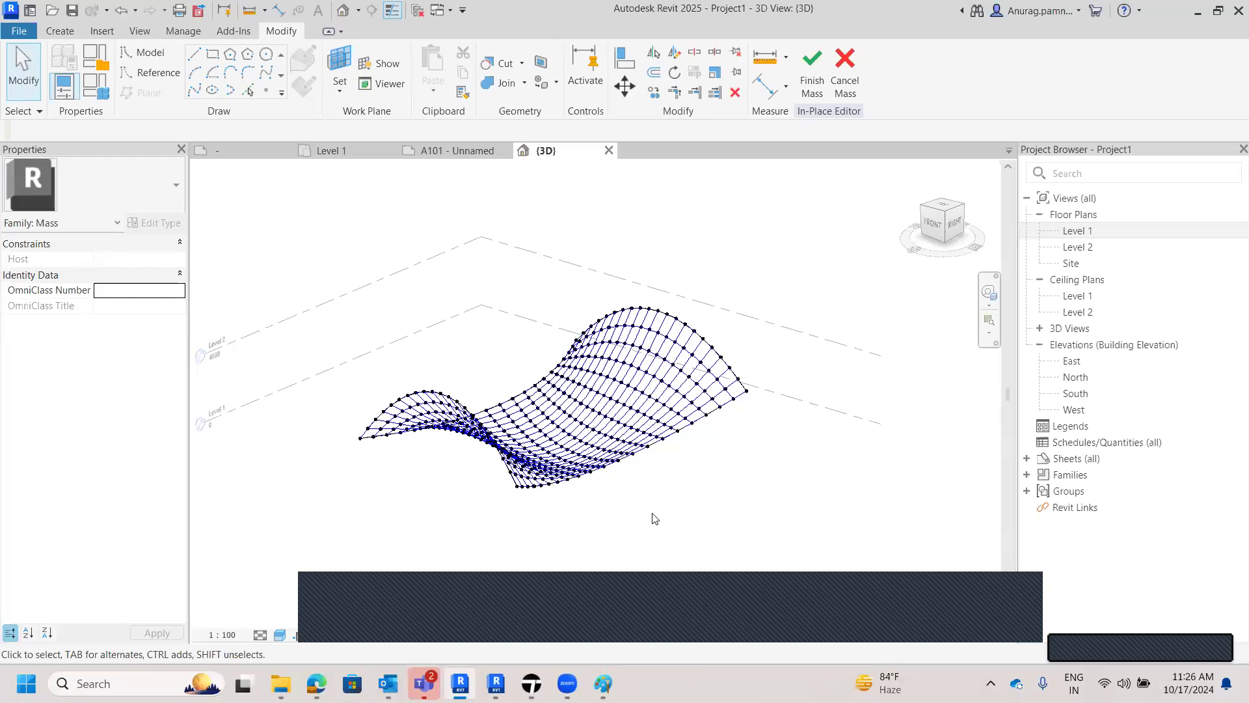
# - Create a new family from the Metric Generic Model Adaptive template in the English family templates folder
pyautogui.click(20, 31)
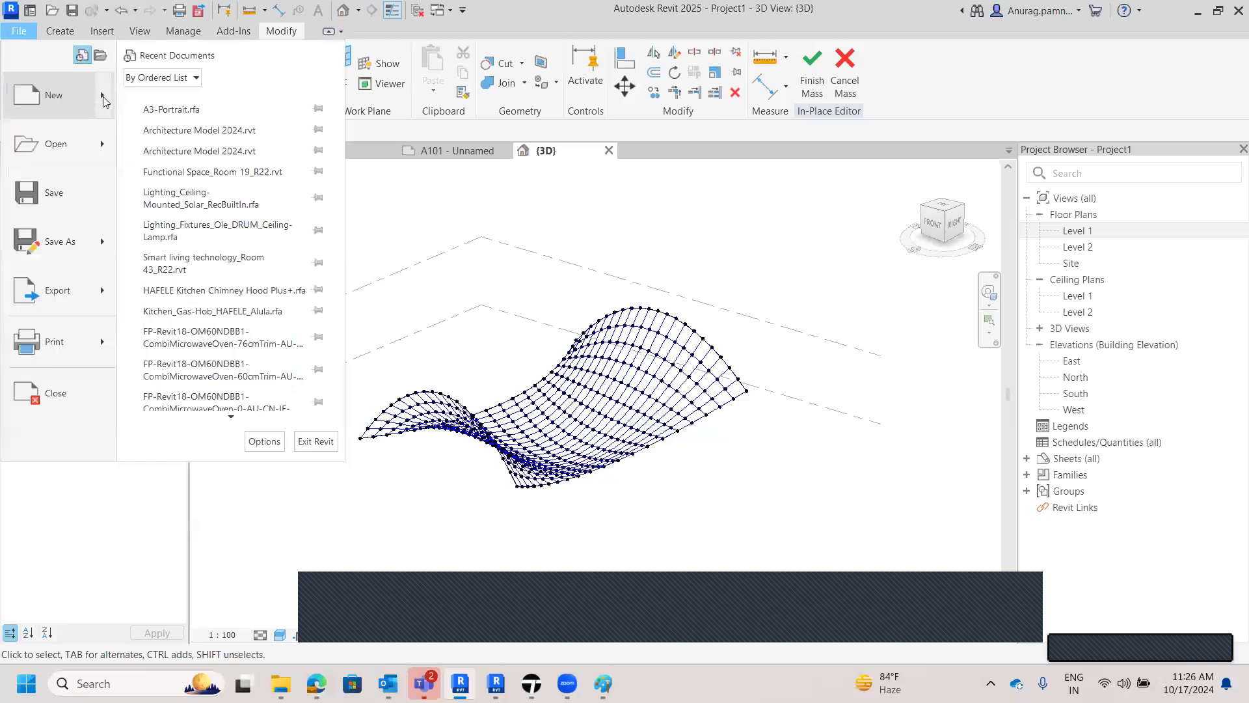
pyautogui.moveTo(103, 96)
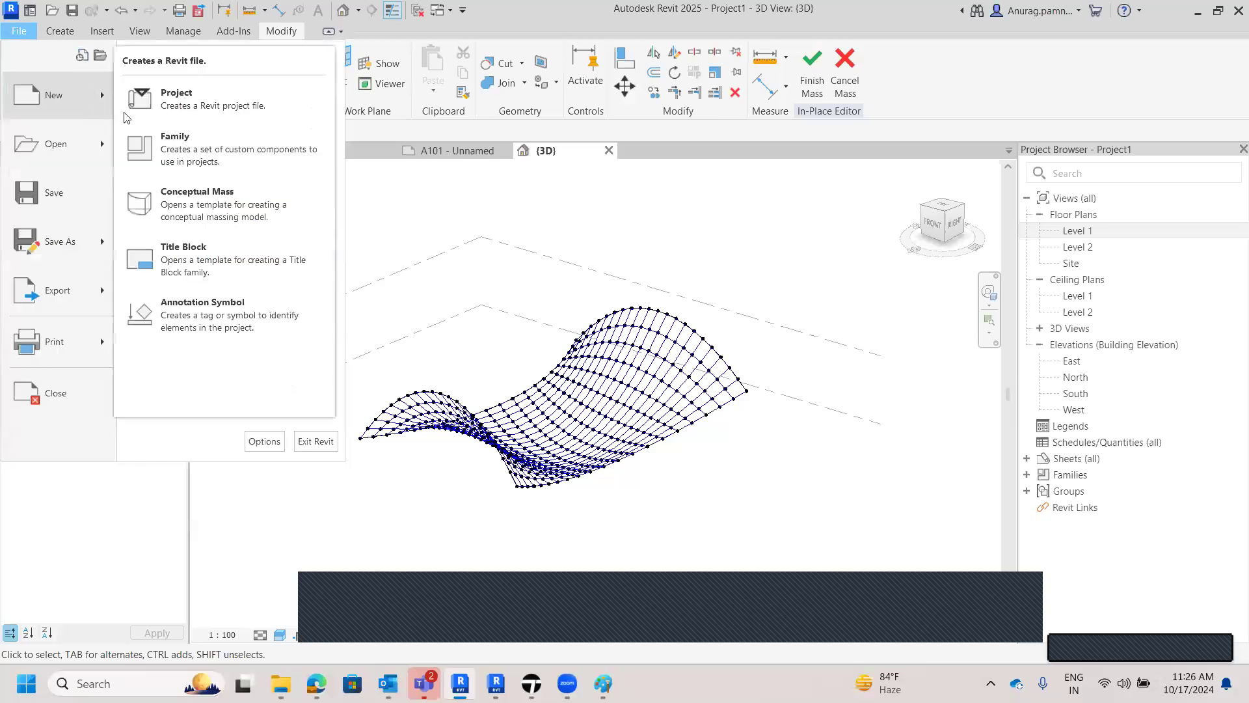
pyautogui.click(217, 162)
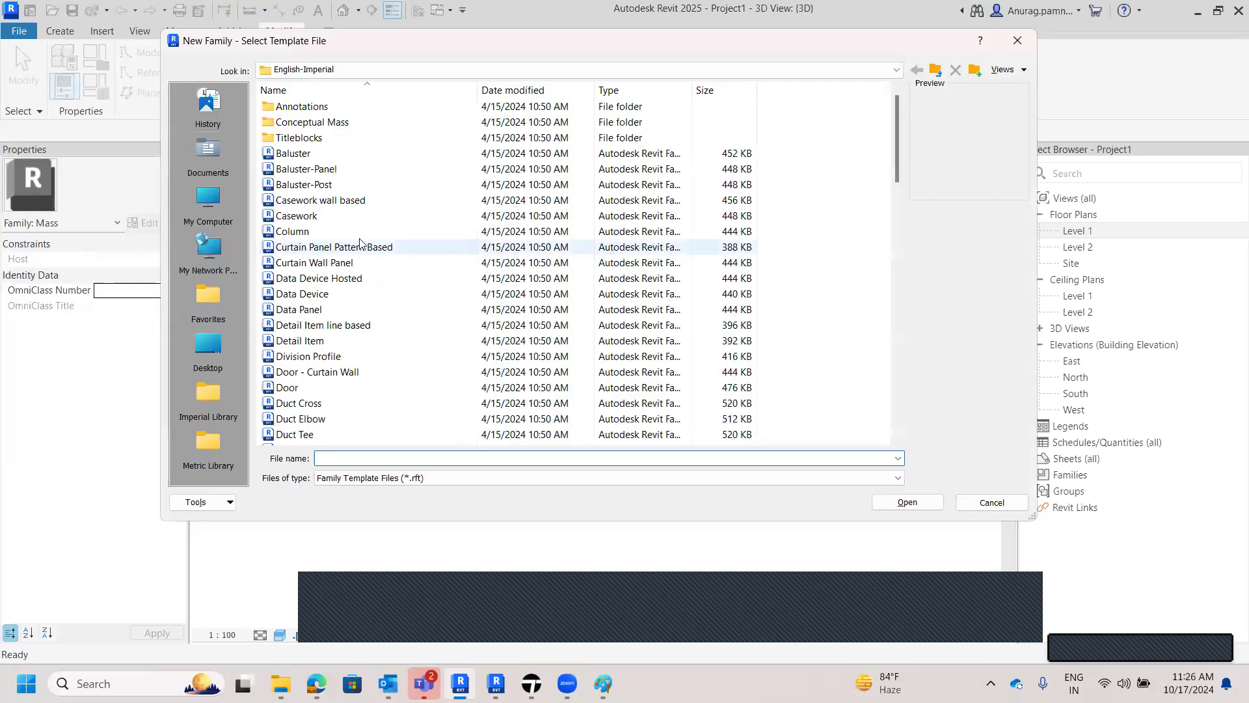
pyautogui.click(411, 70)
pyautogui.scroll(1, 408, 130)
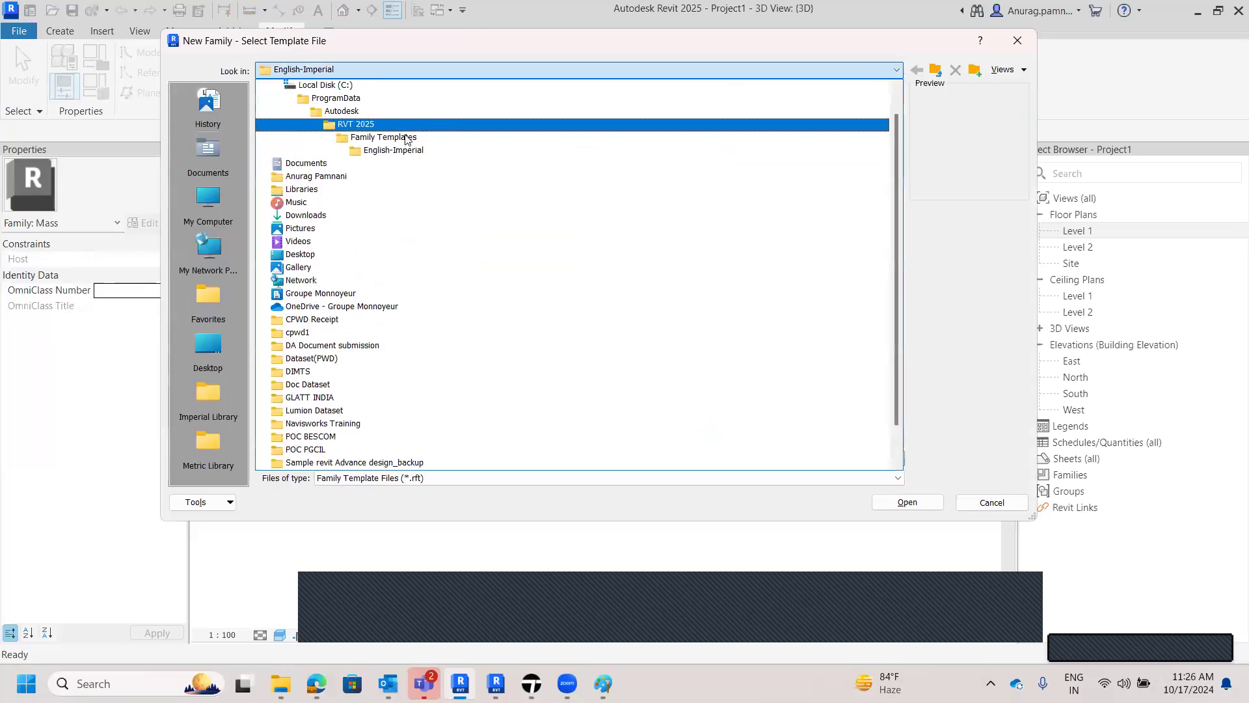
pyautogui.click(406, 138)
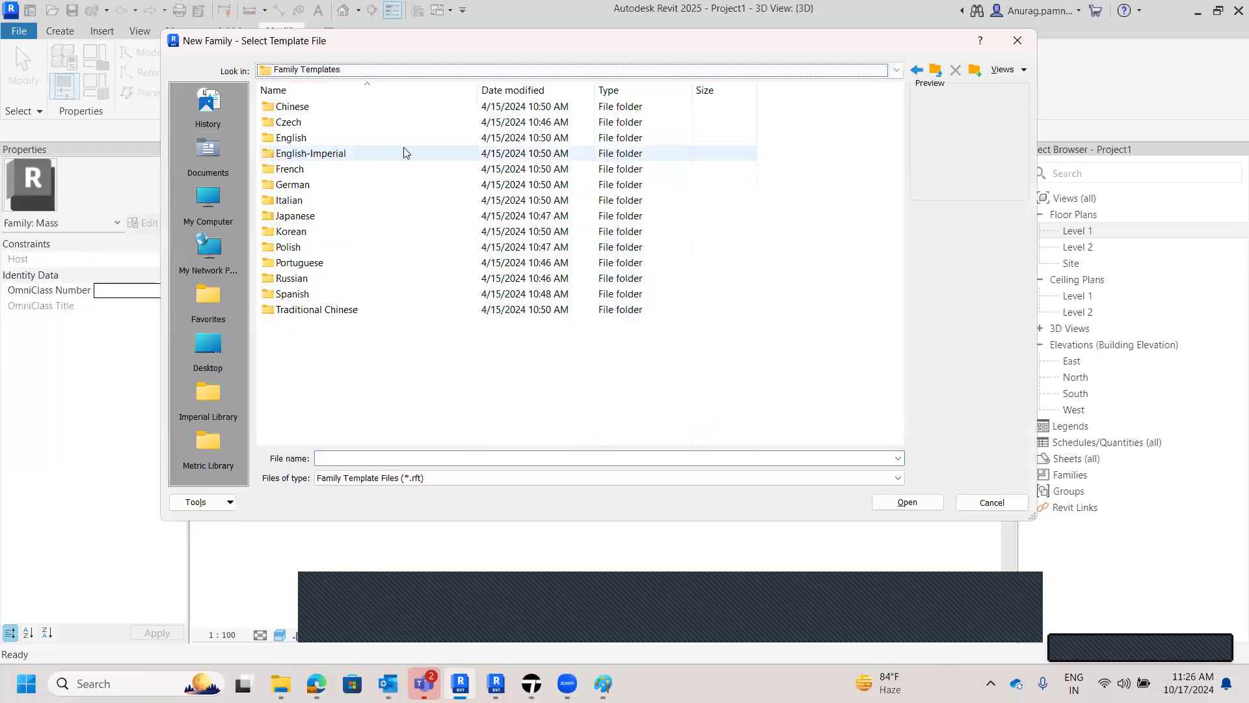
pyautogui.doubleClick(356, 138)
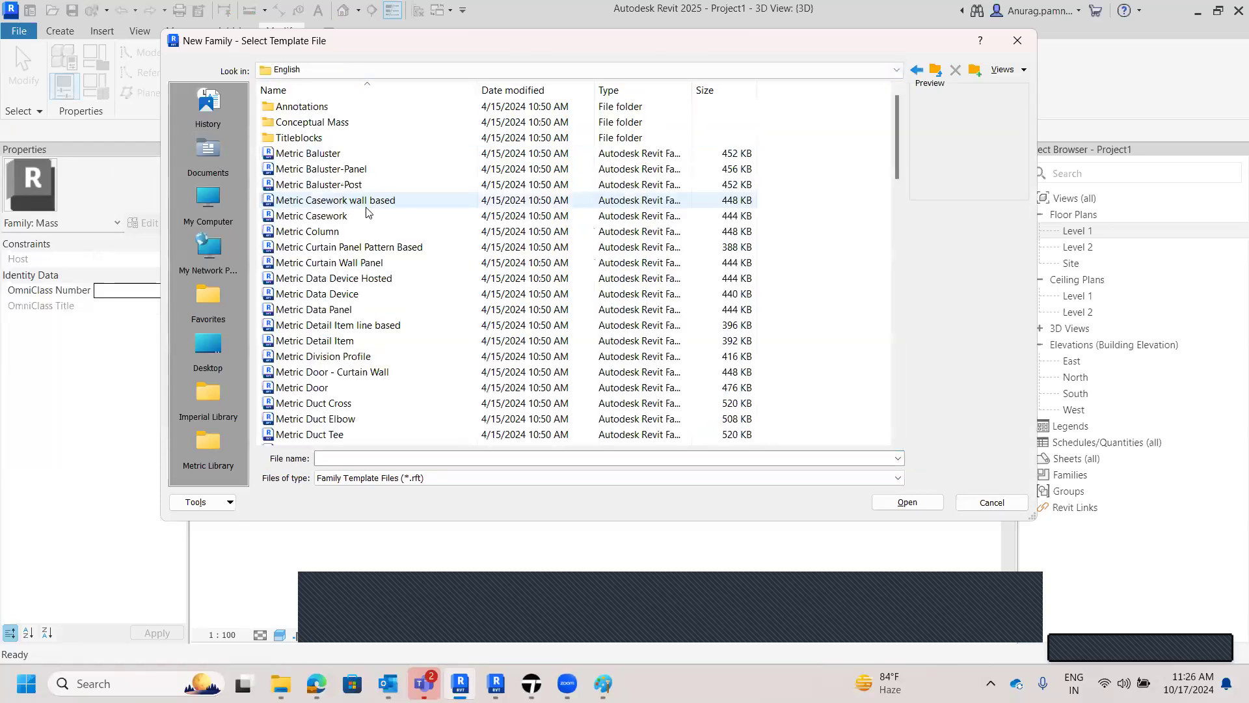
pyautogui.scroll(-2, 367, 212)
pyautogui.scroll(-4, 368, 214)
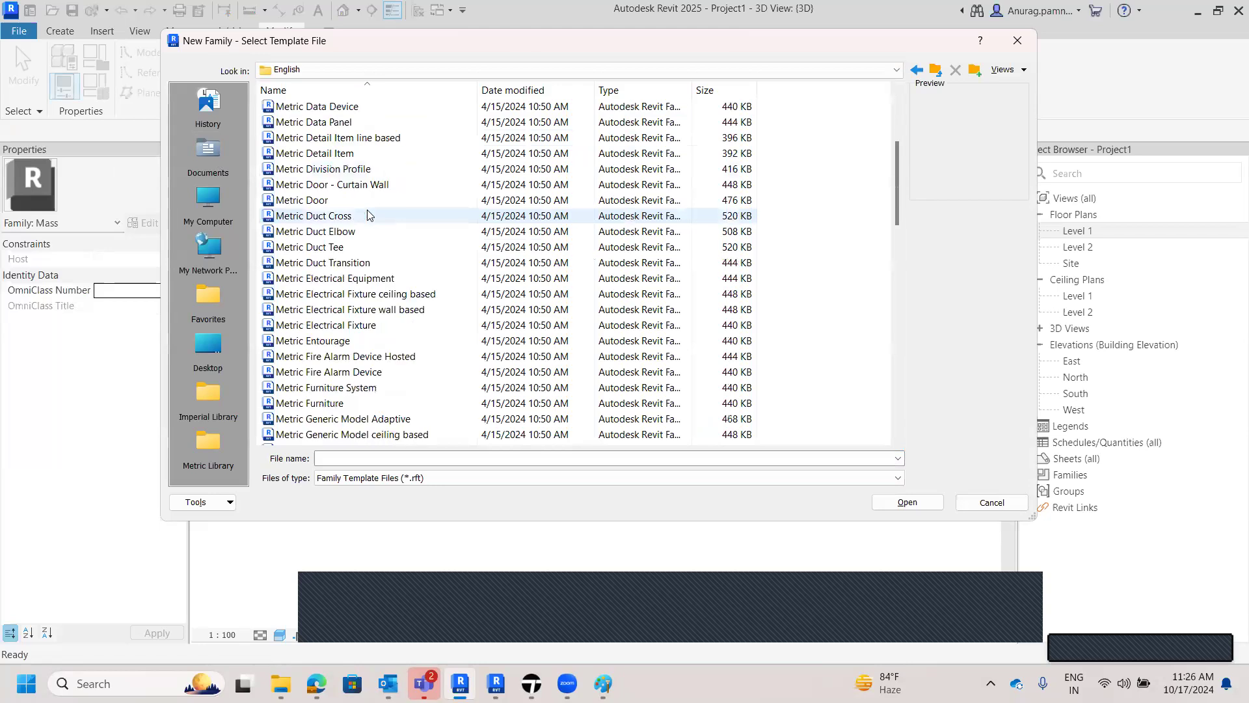
pyautogui.scroll(-1, 371, 218)
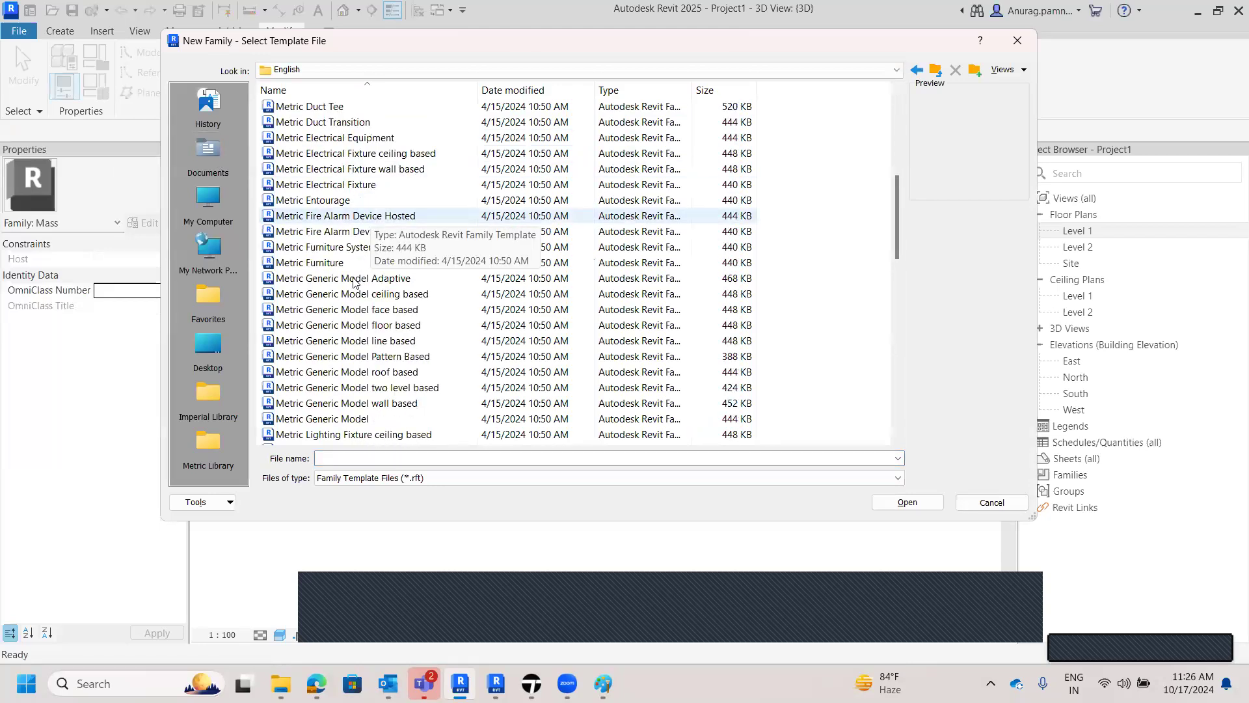
pyautogui.click(365, 284)
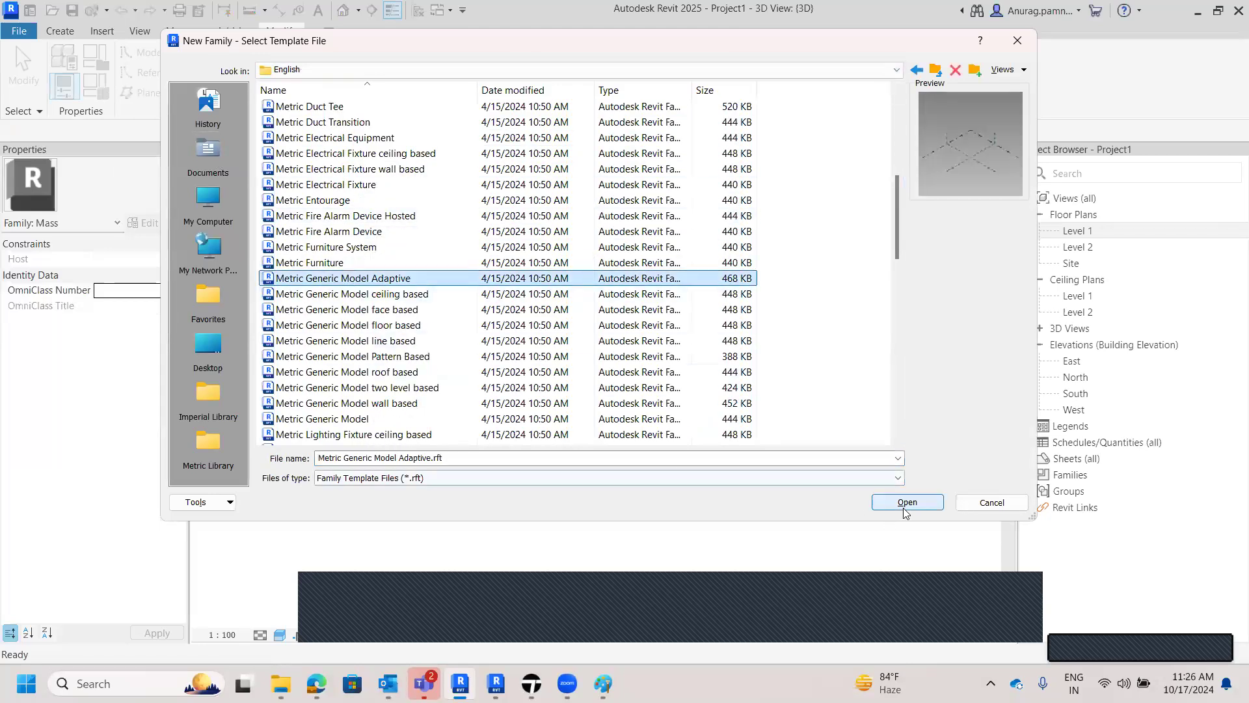
pyautogui.press('Return')
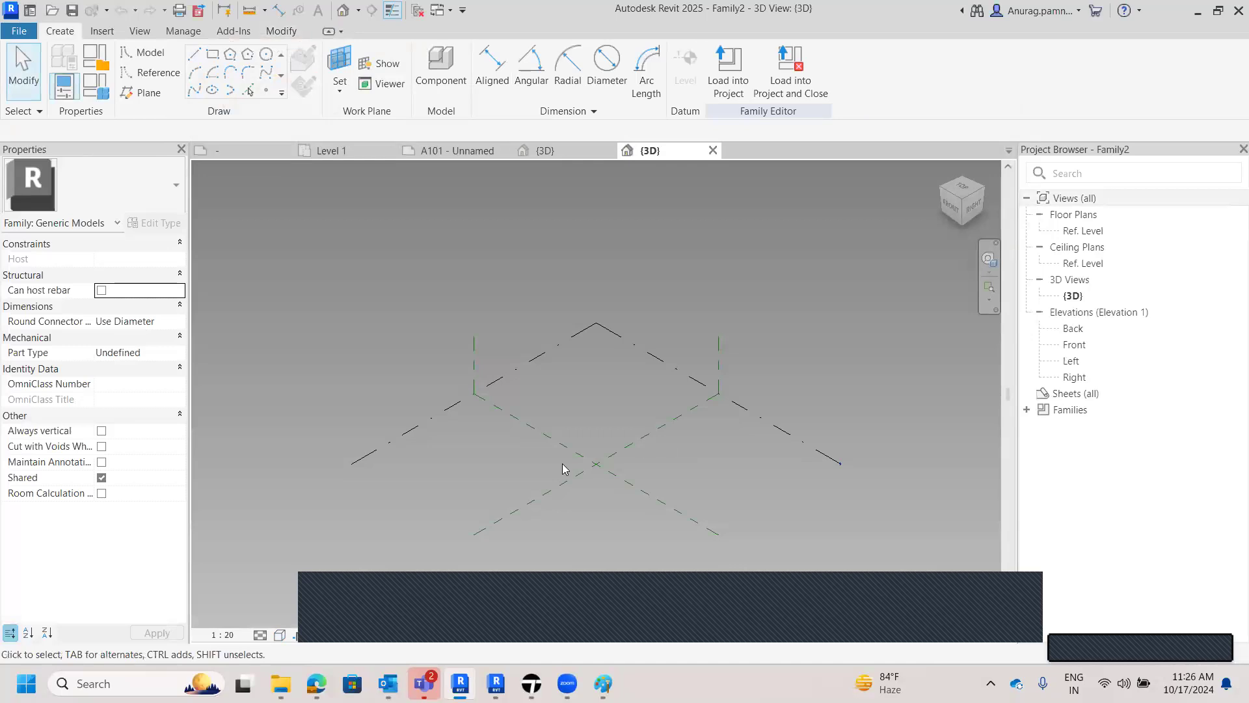
pyautogui.click(420, 425)
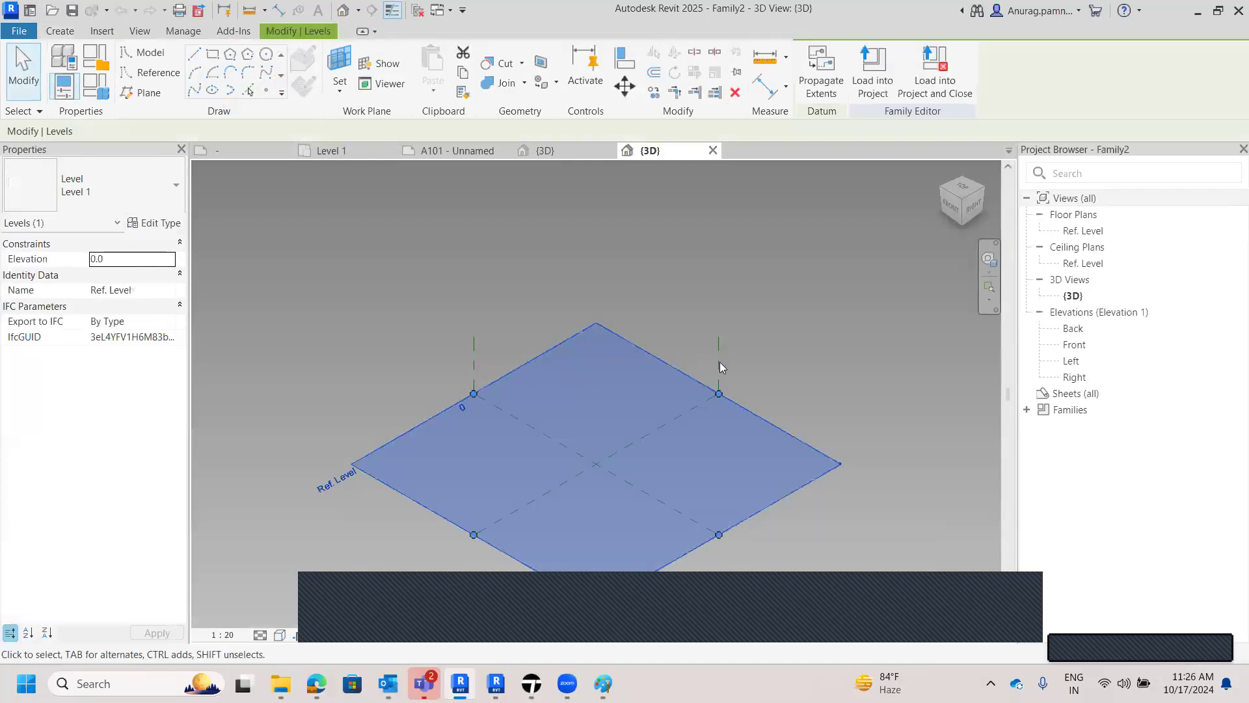
pyautogui.click(762, 381)
pyautogui.scroll(3, 588, 510)
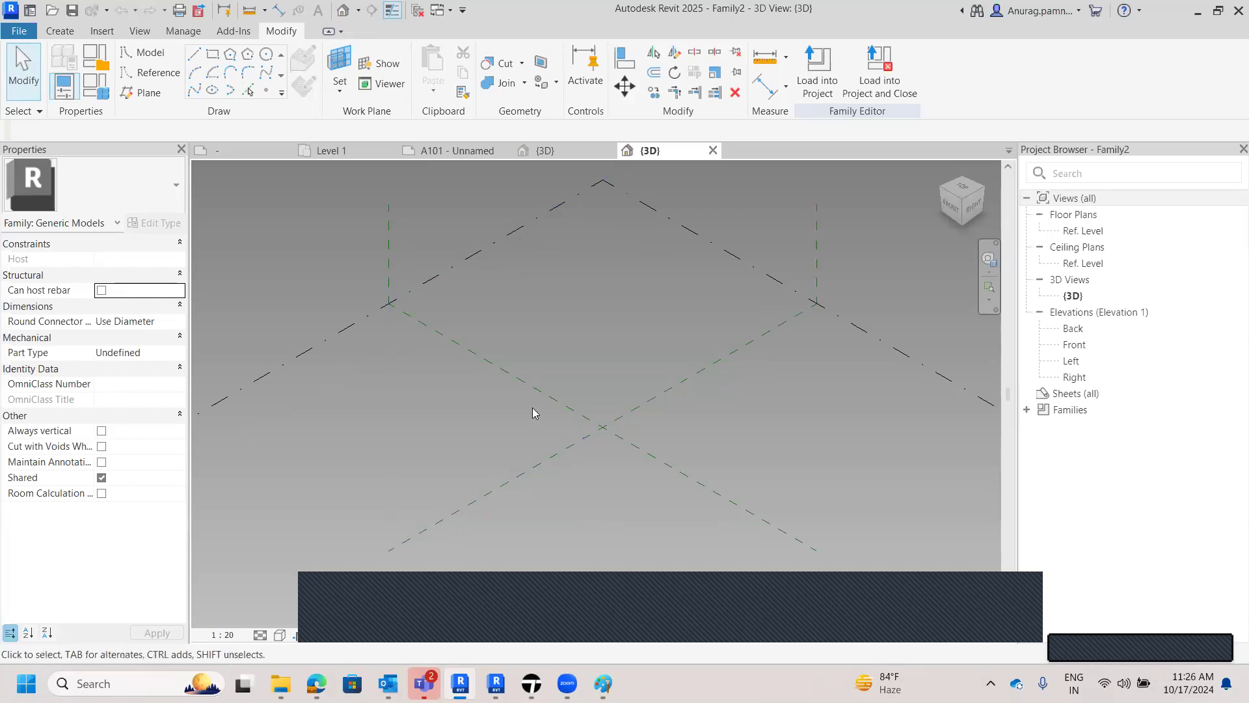
pyautogui.scroll(2, 535, 417)
pyautogui.moveTo(535, 419); pyautogui.dragTo(570, 409, button='middle')
pyautogui.scroll(-1, 570, 408)
pyautogui.scroll(-2, 469, 363)
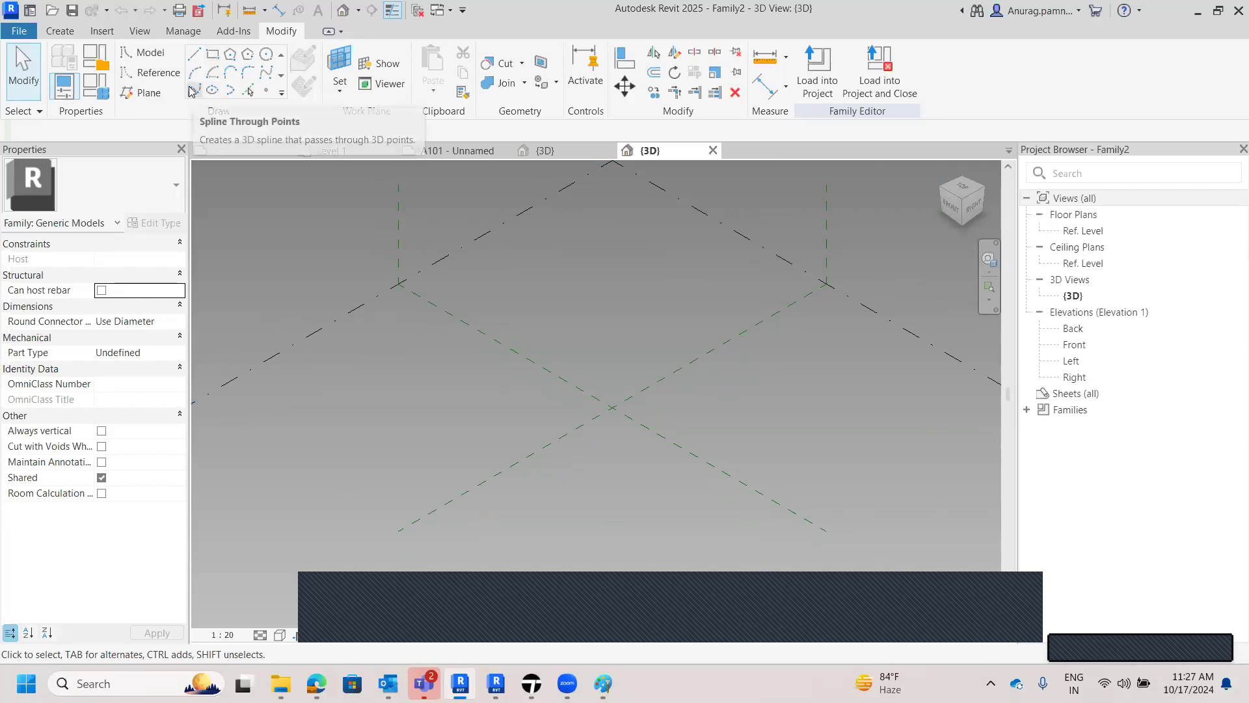
# - Place four reference points on the Ref. Level plane, forming a quadrilateral around the intersection of the centre reference planes
pyautogui.click(267, 92)
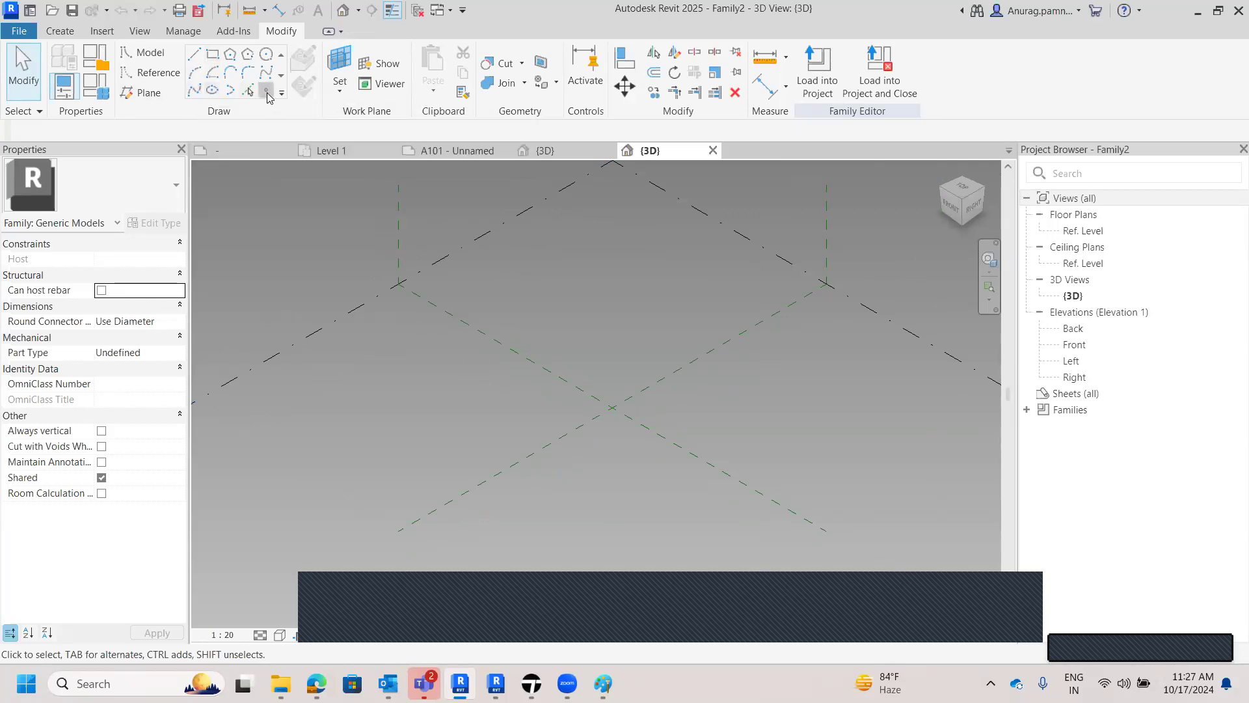
pyautogui.click(513, 401)
pyautogui.click(564, 367)
pyautogui.click(602, 352)
pyautogui.click(642, 370)
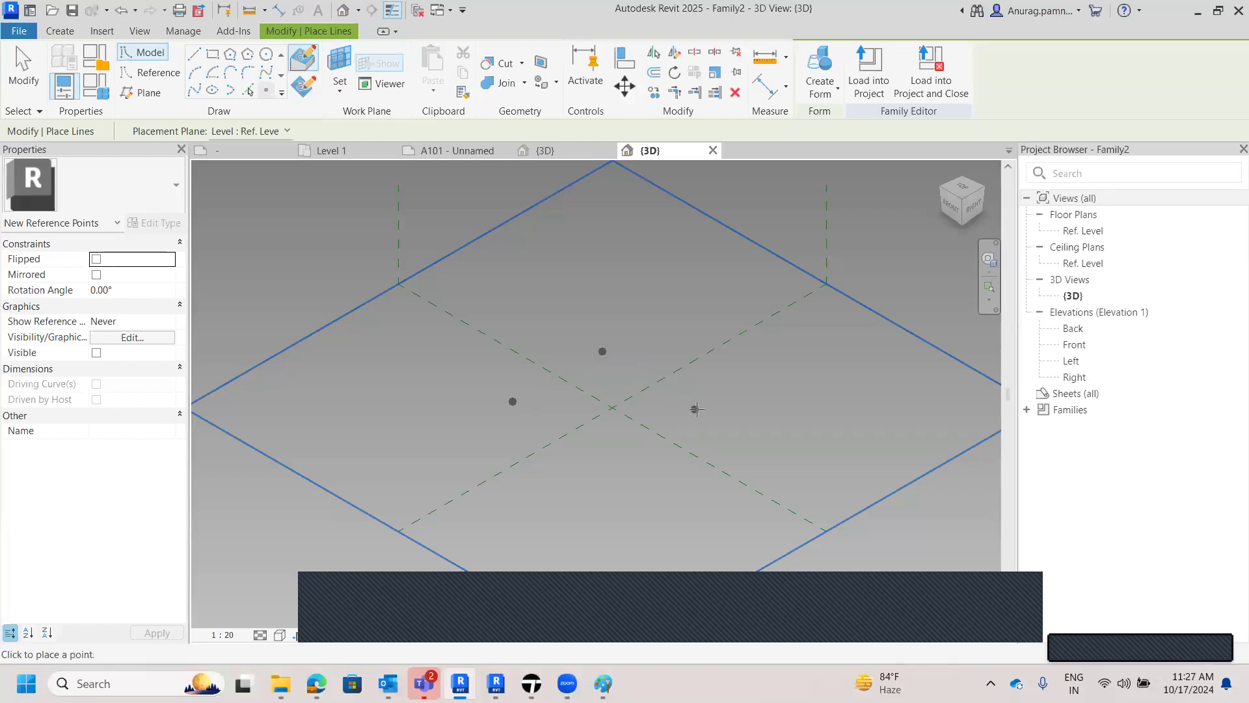
pyautogui.click(697, 408)
pyautogui.click(603, 475)
pyautogui.press('Escape')
pyautogui.press('Escape')
# - Make all four reference points adaptive
pyautogui.moveTo(428, 334); pyautogui.dragTo(745, 528)
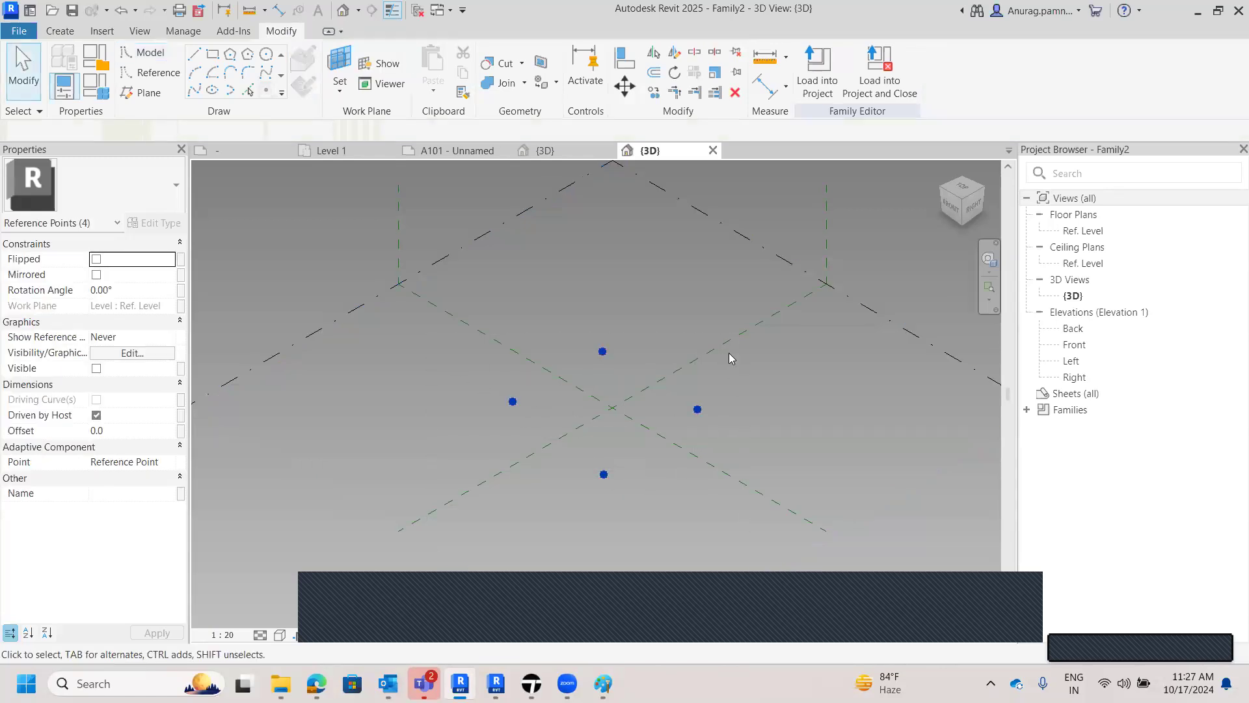
pyautogui.click(895, 72)
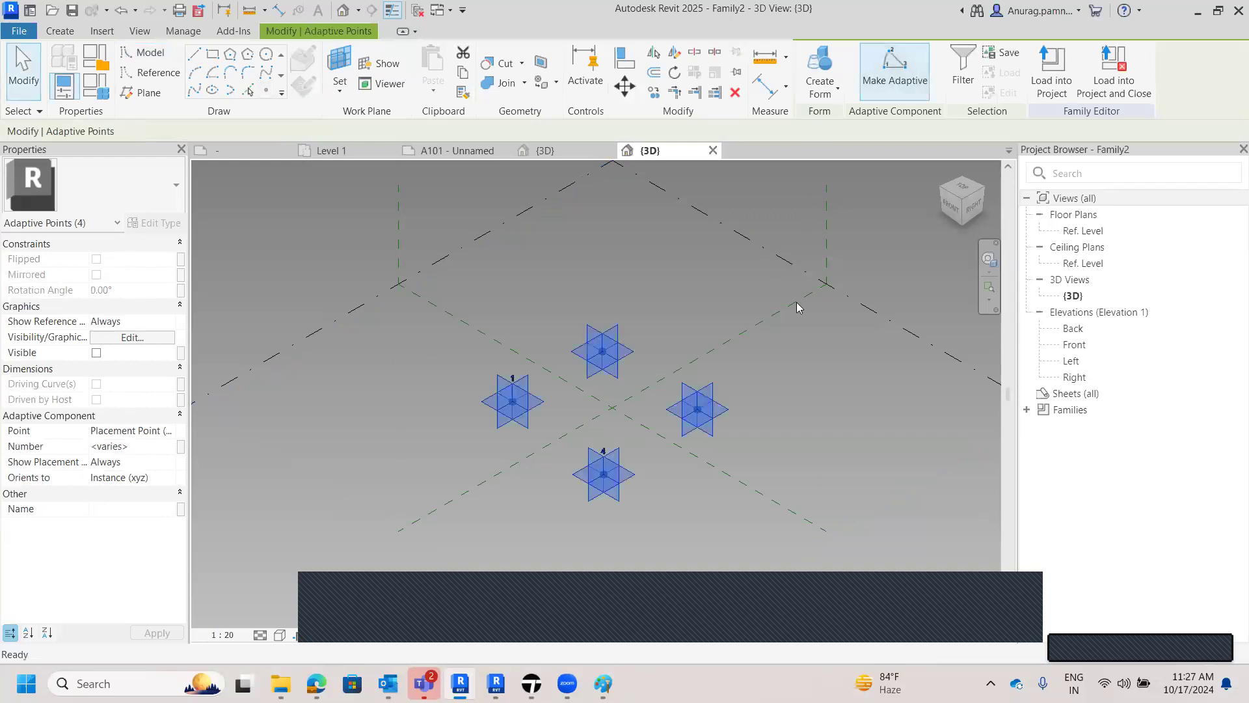
pyautogui.click(815, 410)
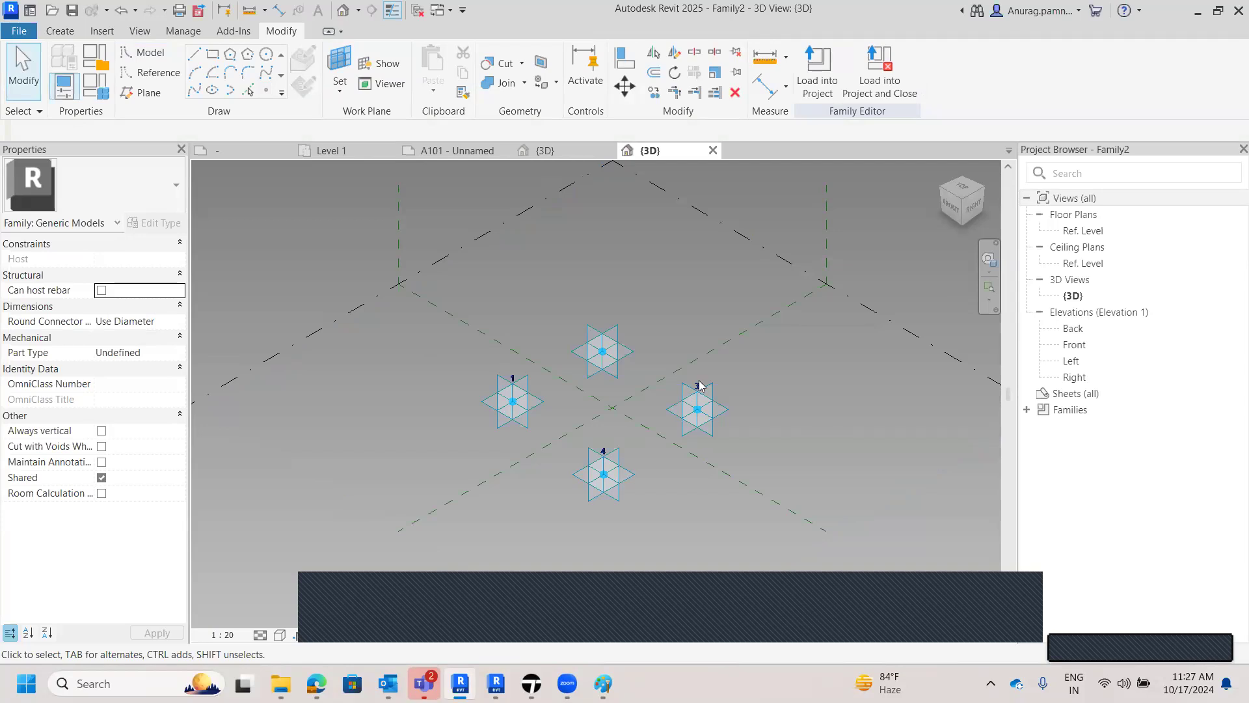
# - Connect adaptive points 1 and 2, 2 and 3, and 1 and 4 with Spline Through Points lines
pyautogui.keyDown('shift'); pyautogui.moveTo(481, 357); pyautogui.dragTo(416, 326, button='middle'); pyautogui.keyUp('shift')
pyautogui.scroll(-1, 409, 336)
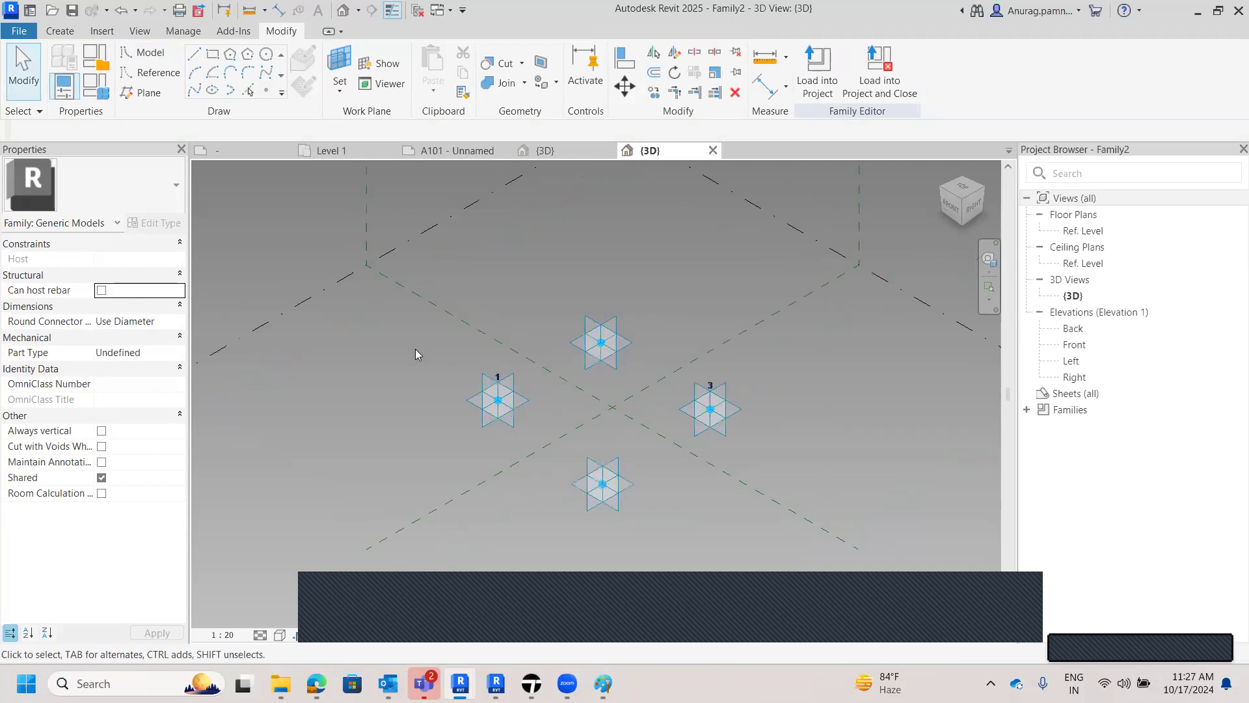
pyautogui.keyDown('shift'); pyautogui.moveTo(432, 388); pyautogui.dragTo(518, 388, button='middle'); pyautogui.keyUp('shift')
pyautogui.moveTo(399, 301); pyautogui.dragTo(729, 397)
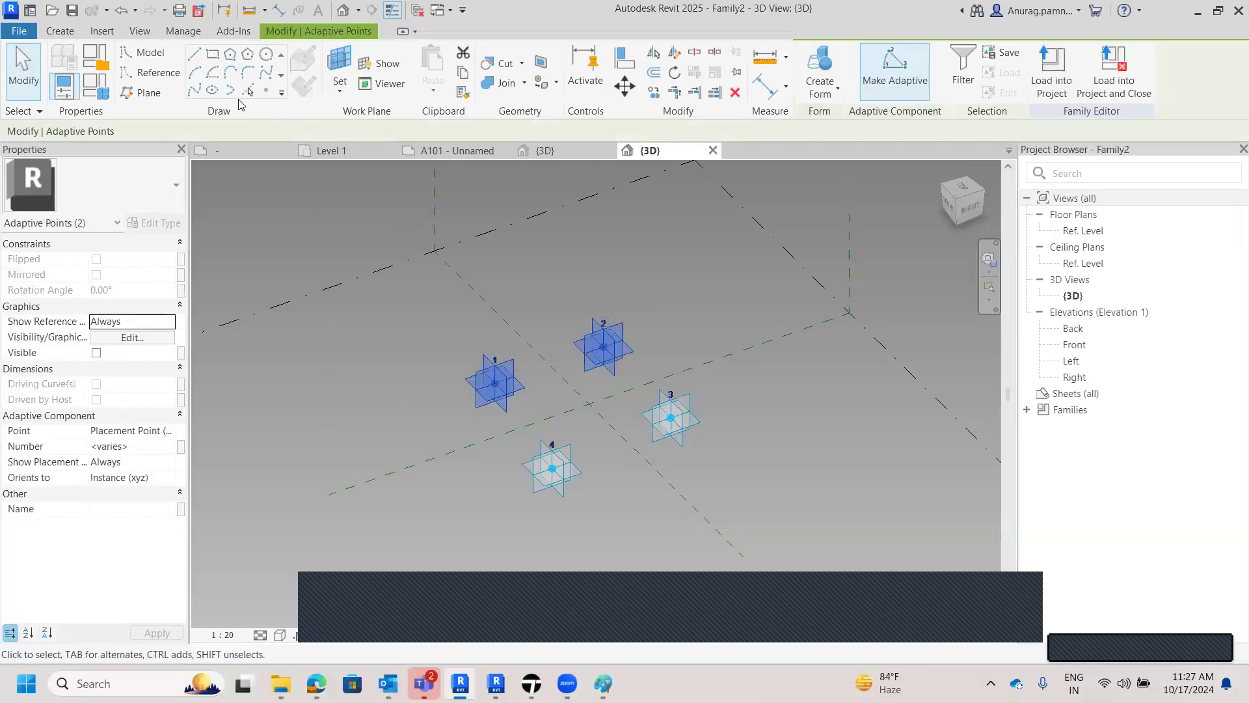
pyautogui.click(197, 95)
pyautogui.moveTo(557, 293); pyautogui.dragTo(723, 474)
pyautogui.click(197, 91)
pyautogui.moveTo(434, 321); pyautogui.dragTo(586, 506)
pyautogui.click(198, 91)
# - Close the quadrilateral with a spline between adaptive points 3 and 4
pyautogui.scroll(-2, 621, 472)
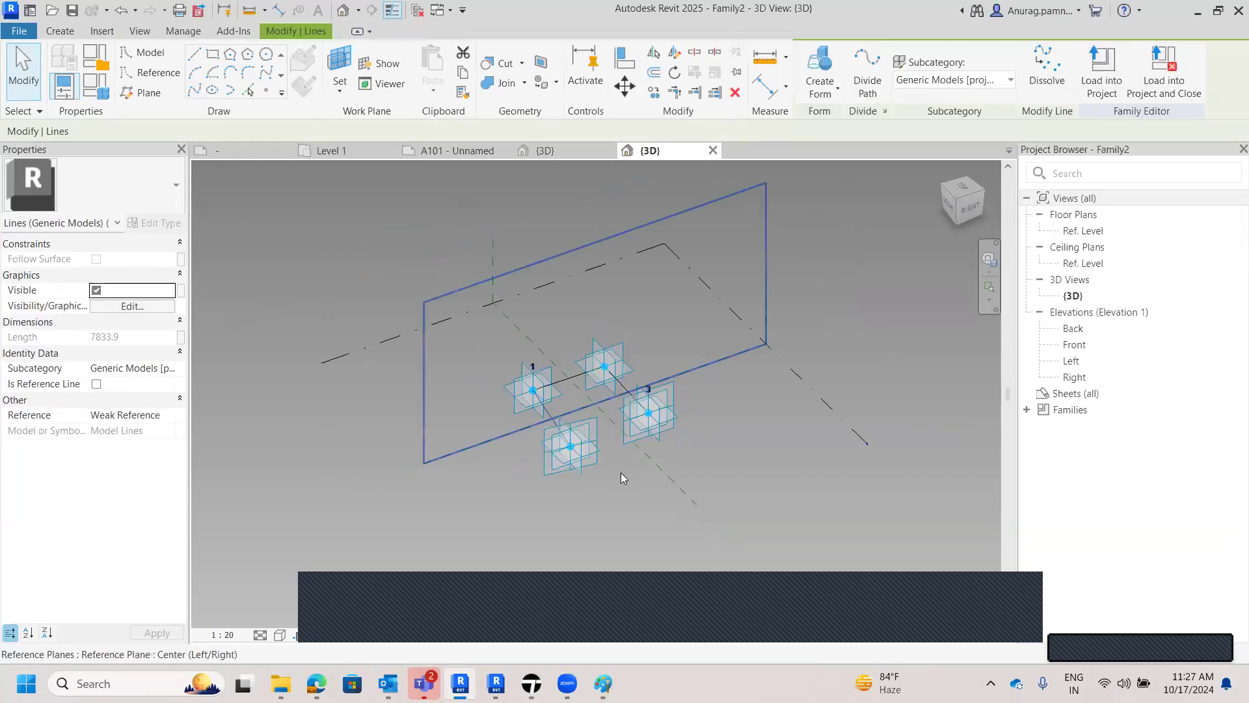
pyautogui.keyDown('shift'); pyautogui.moveTo(615, 471); pyautogui.dragTo(451, 400, button='middle'); pyautogui.keyUp('shift')
pyautogui.moveTo(452, 401); pyautogui.dragTo(740, 482)
pyautogui.keyDown('shift'); pyautogui.moveTo(740, 482); pyautogui.dragTo(427, 388, button='middle'); pyautogui.keyUp('shift')
pyautogui.moveTo(428, 389); pyautogui.dragTo(654, 567)
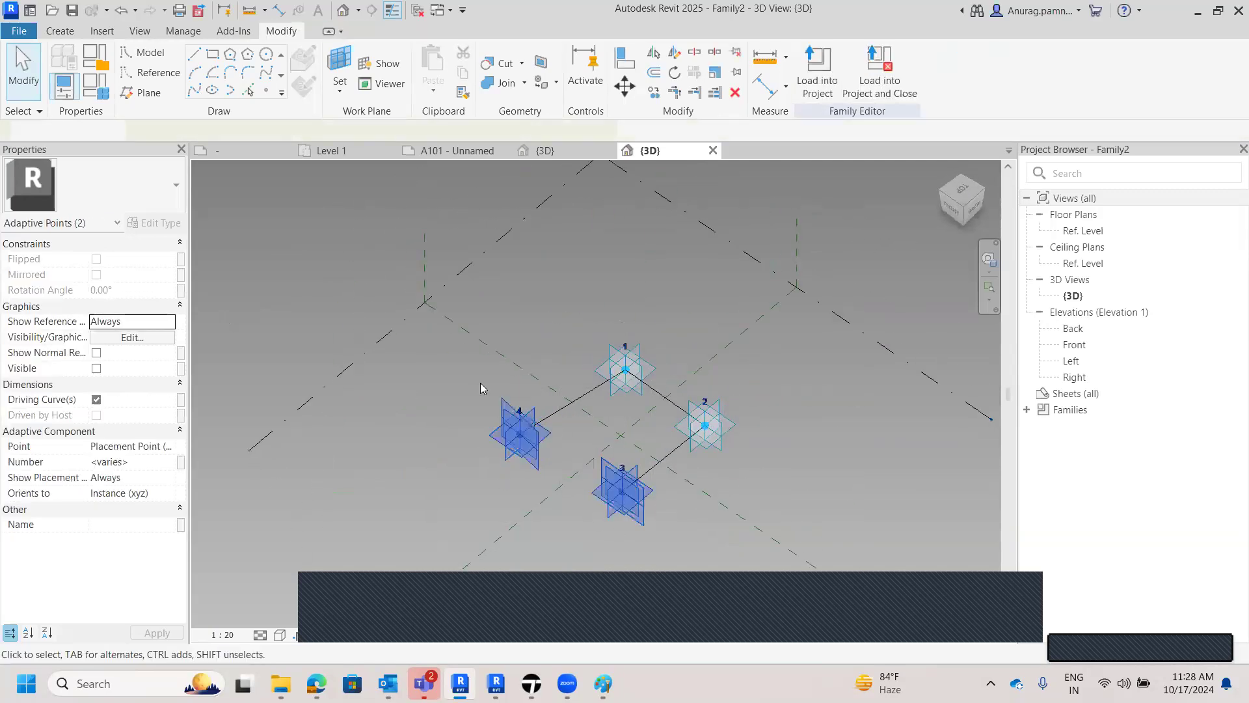
pyautogui.click(571, 462)
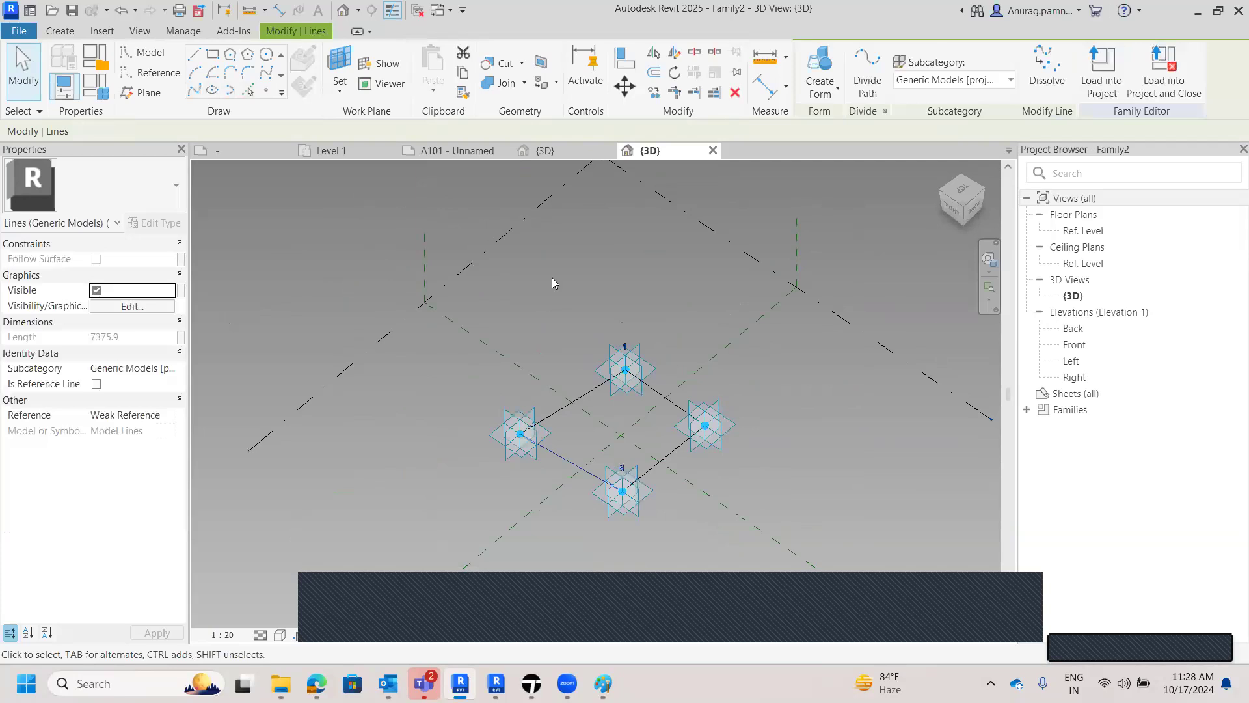
# - Place a reference point on the line between adaptive points 1 and 2, closer to point 1
pyautogui.scroll(-3, 552, 277)
pyautogui.keyDown('shift'); pyautogui.moveTo(673, 454); pyautogui.dragTo(574, 292, button='middle'); pyautogui.keyUp('shift')
pyautogui.scroll(4, 545, 388)
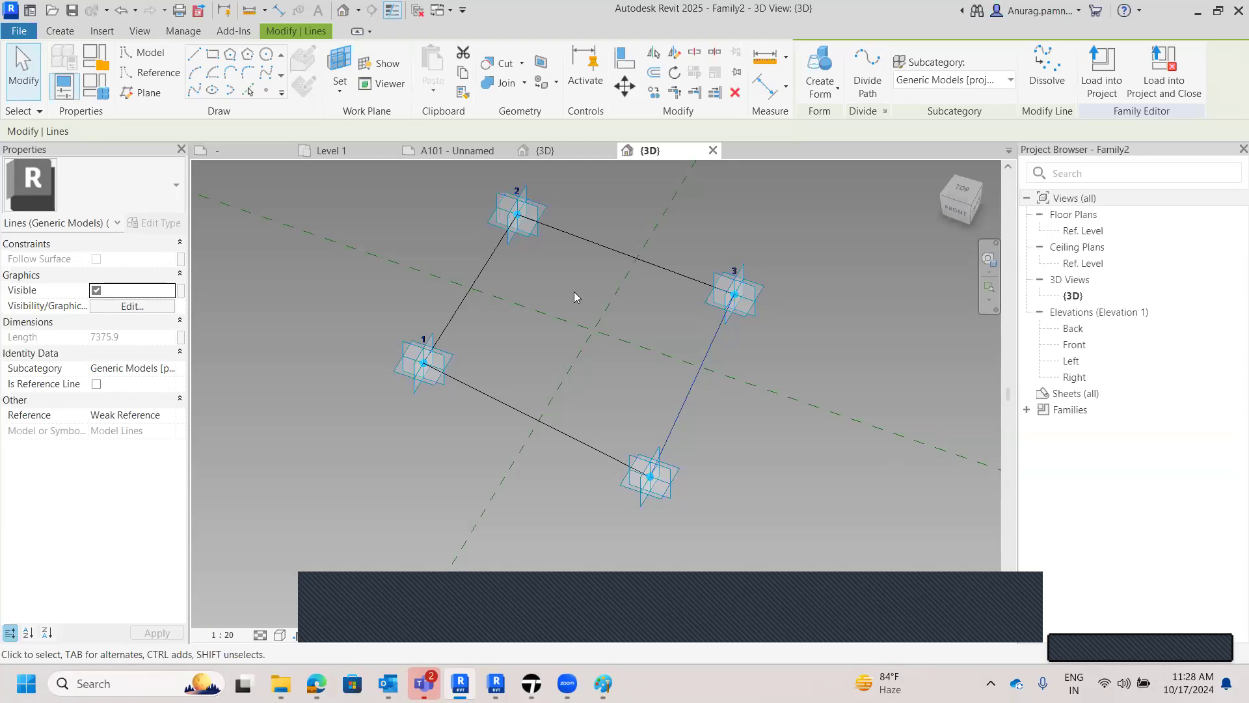
pyautogui.keyDown('shift'); pyautogui.moveTo(578, 294); pyautogui.dragTo(527, 365, button='middle'); pyautogui.keyUp('shift')
pyautogui.scroll(5, 480, 353)
pyautogui.scroll(-3, 468, 358)
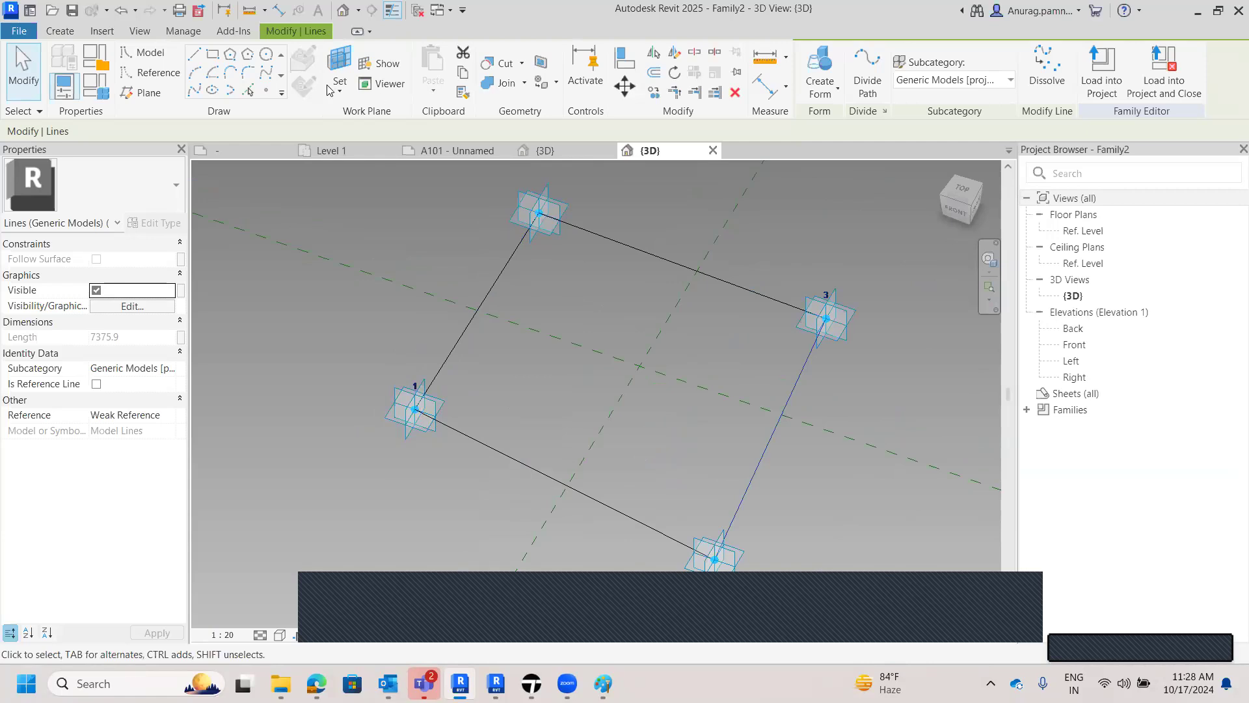
pyautogui.click(266, 90)
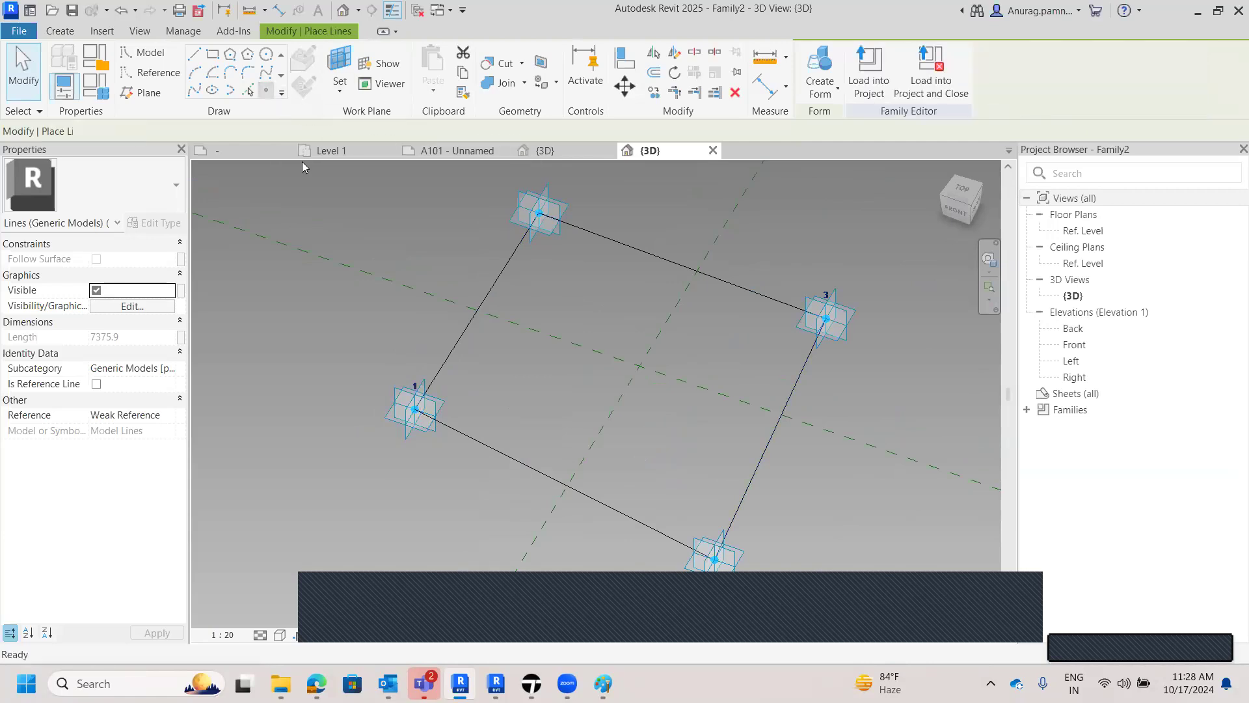
pyautogui.click(443, 364)
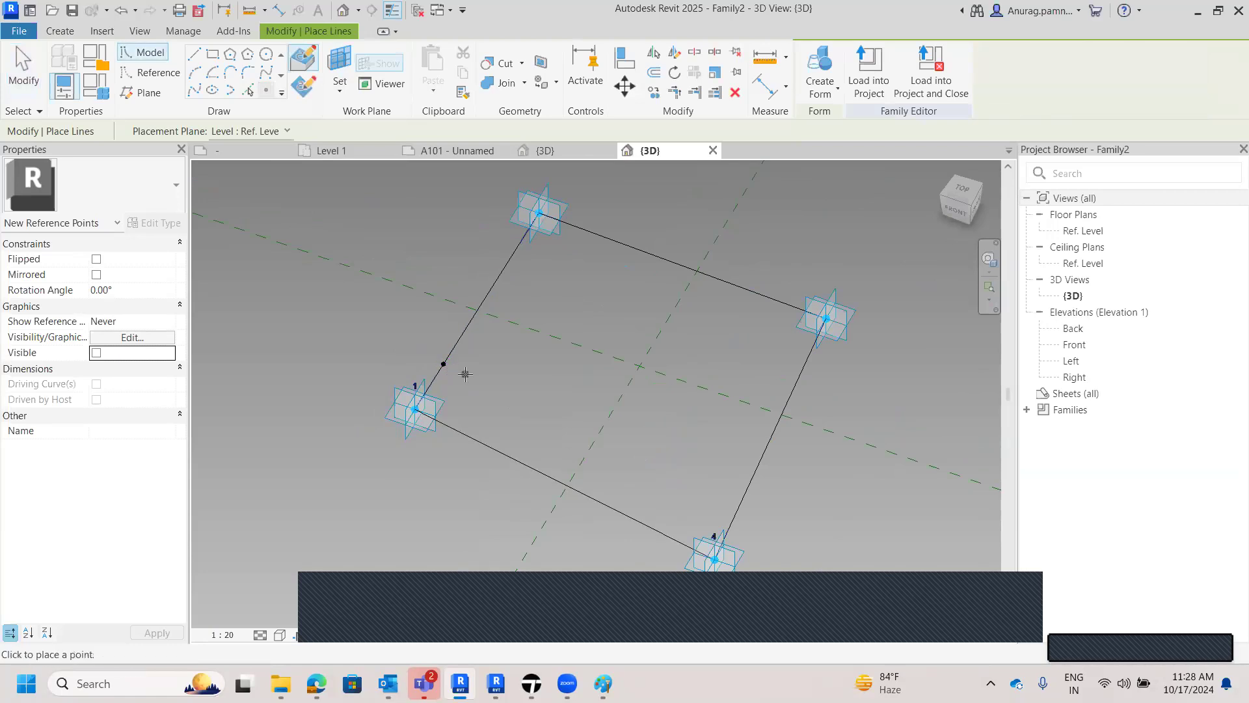
pyautogui.press('Escape')
# - Inspect the work plane of the reference point hosted on the line between adaptive points 1 and 2
pyautogui.scroll(4, 440, 357)
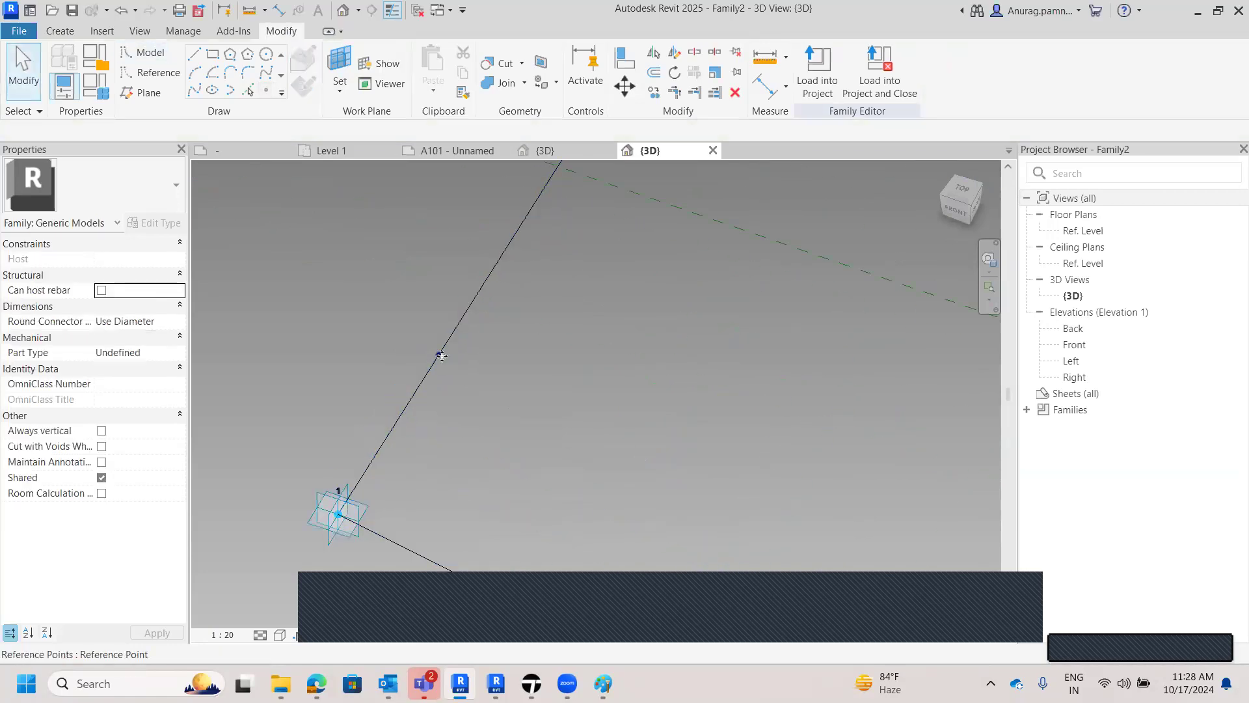
pyautogui.click(442, 355)
pyautogui.keyDown('shift'); pyautogui.moveTo(441, 356); pyautogui.dragTo(468, 335, button='middle'); pyautogui.keyUp('shift')
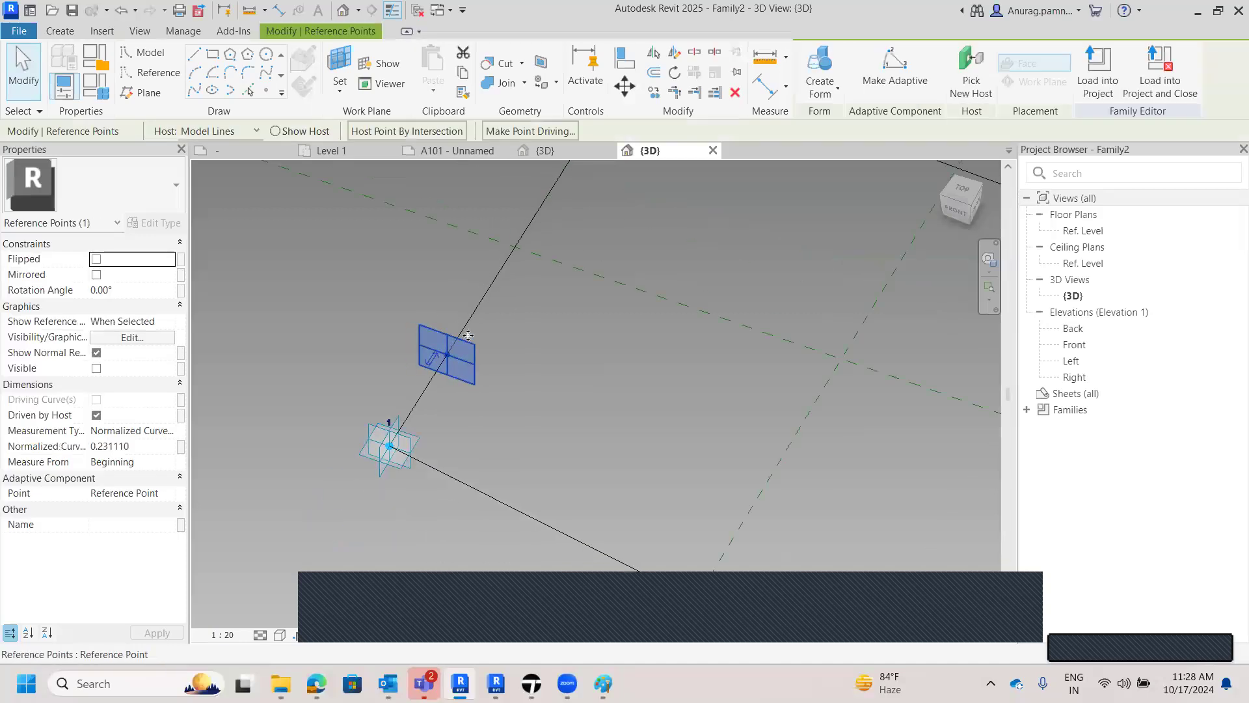
pyautogui.scroll(-3, 493, 294)
pyautogui.press('Escape')
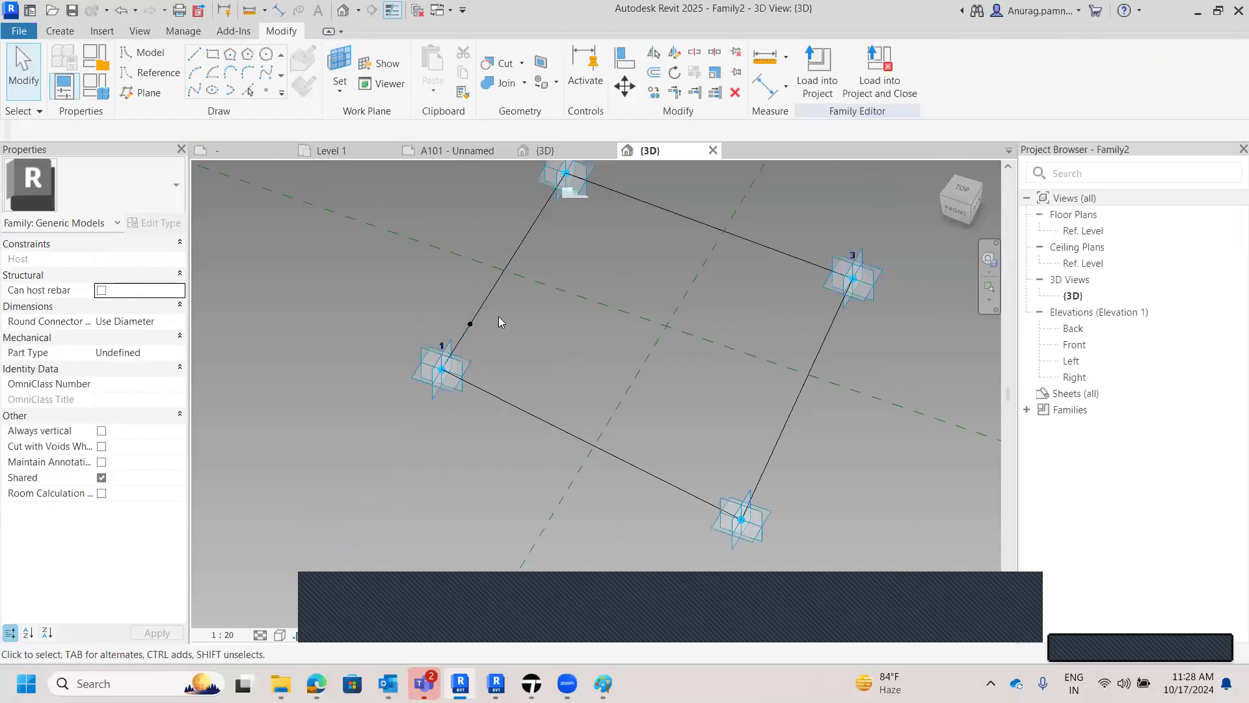
# - Draw a model circle of about 20 mm radius centred on the reference point hosted on the line between adaptive points 1 and 2
pyautogui.scroll(2, 501, 325)
pyautogui.moveTo(505, 334); pyautogui.dragTo(470, 385, button='middle')
pyautogui.scroll(-1, 476, 363)
pyautogui.scroll(2, 468, 356)
pyautogui.press('Tab')
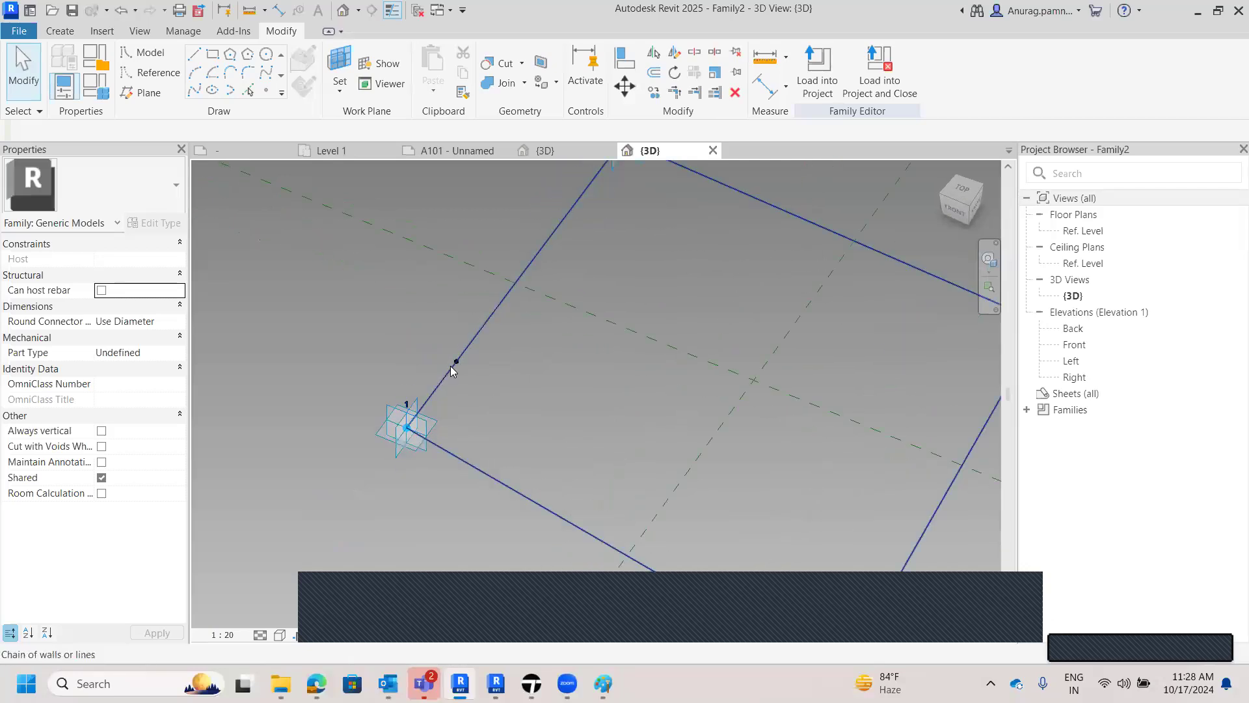
pyautogui.scroll(1, 454, 367)
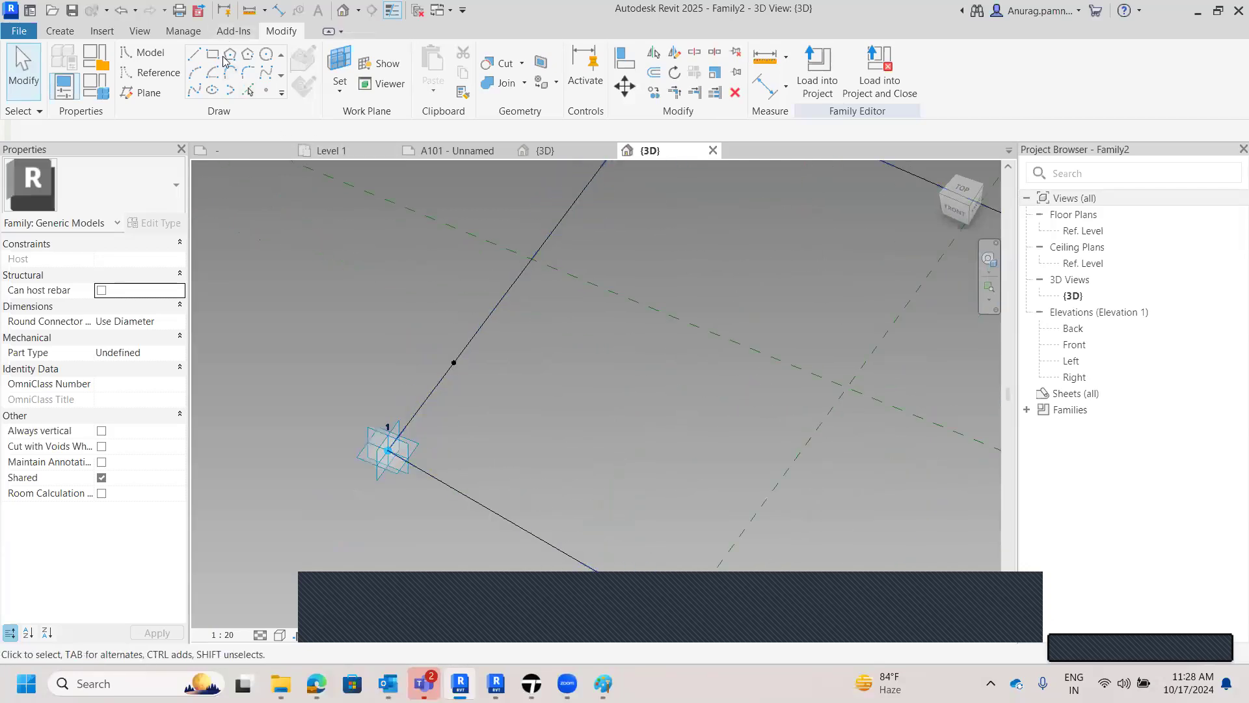
pyautogui.click(266, 54)
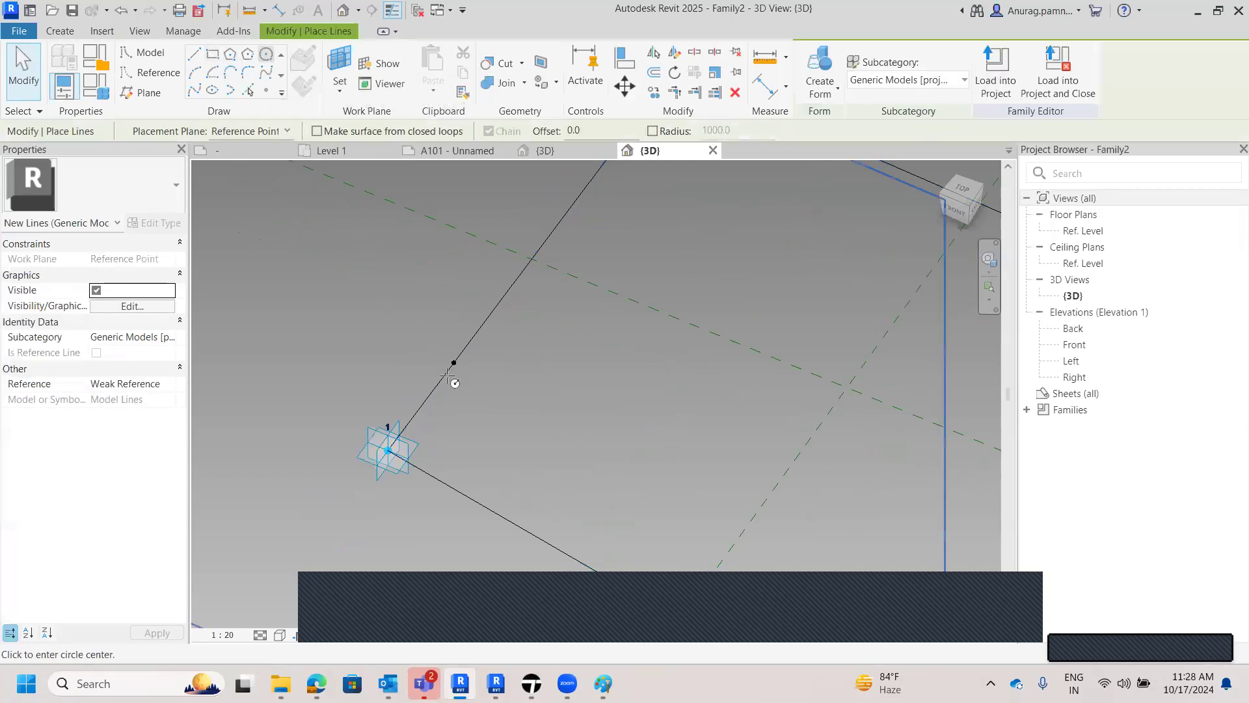
pyautogui.click(454, 362)
pyautogui.scroll(2, 457, 368)
pyautogui.scroll(3, 458, 374)
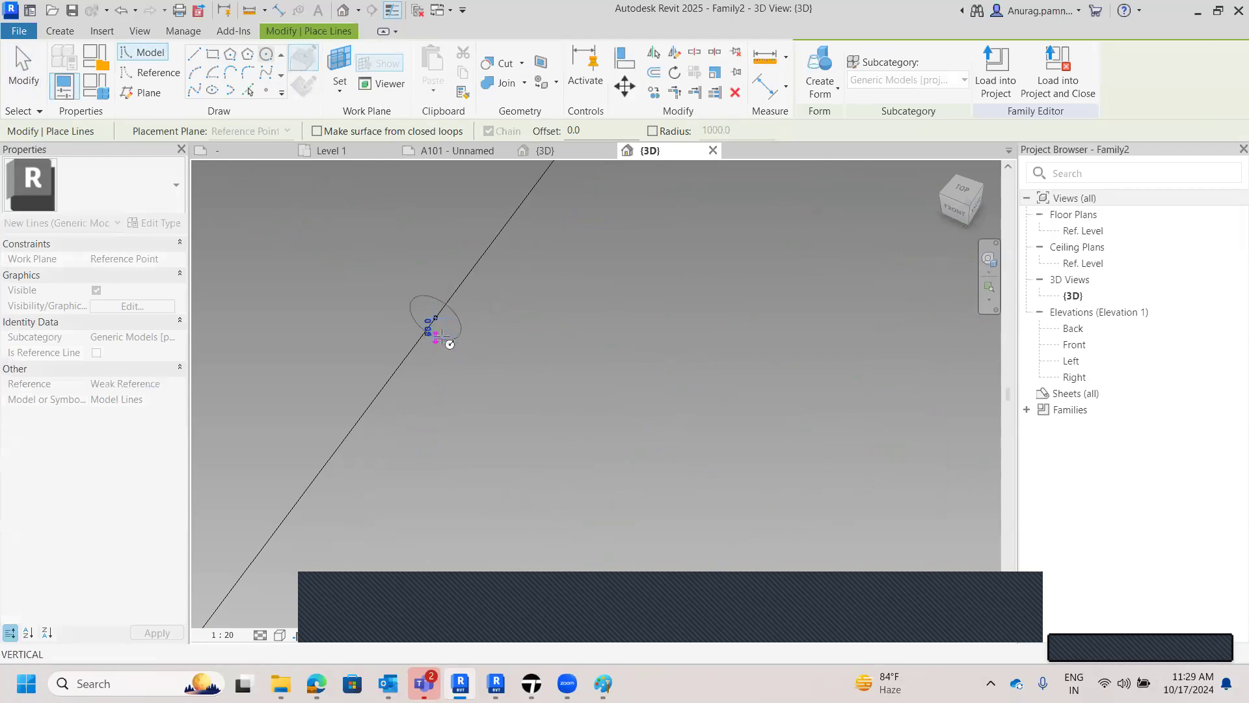
pyautogui.scroll(2, 446, 332)
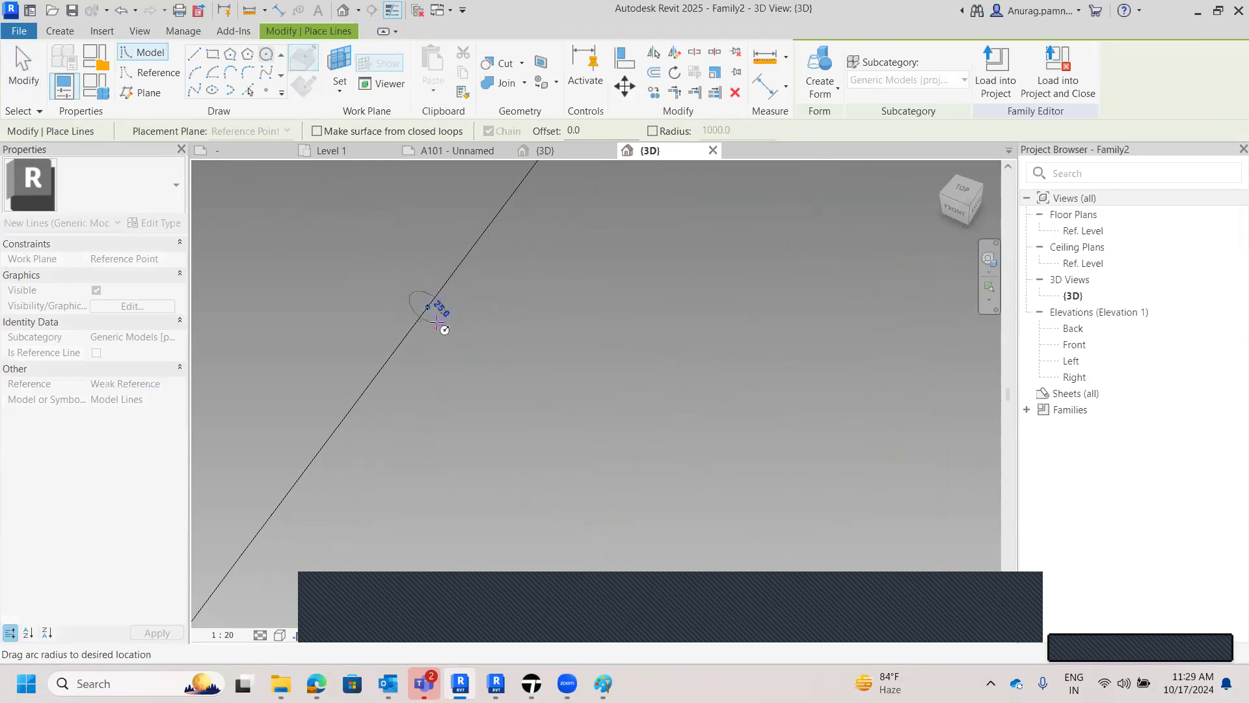
pyautogui.click(436, 320)
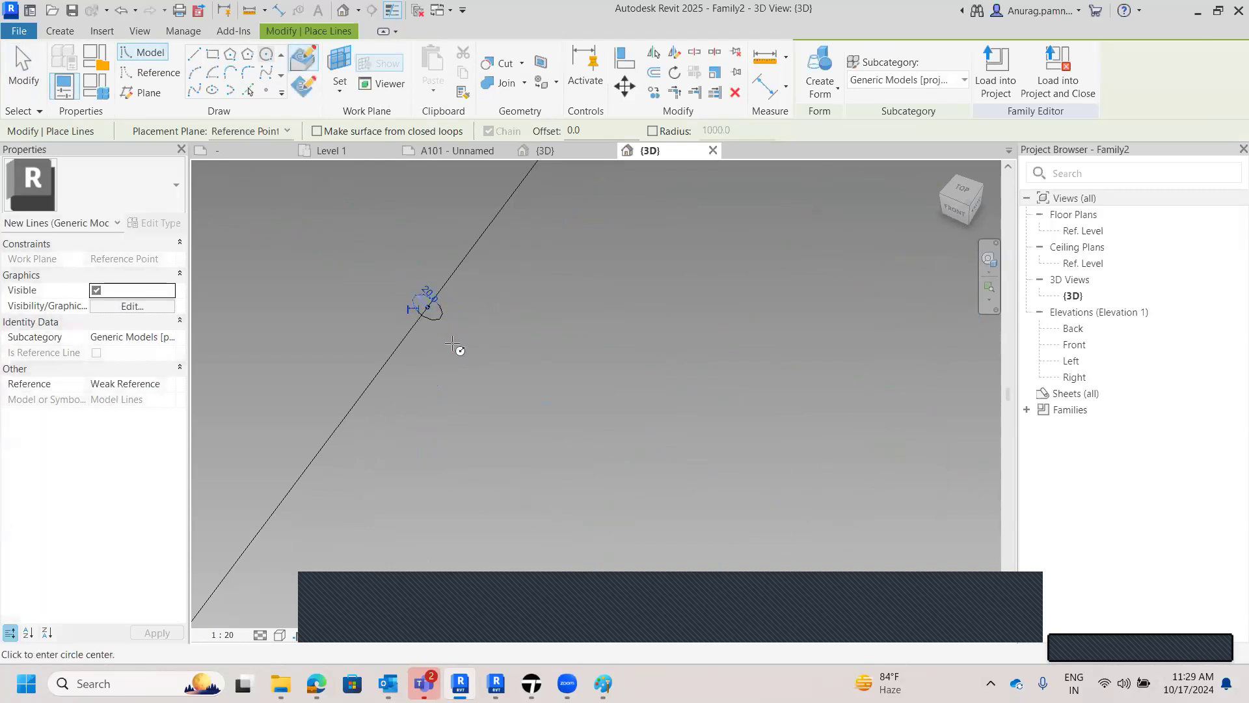
pyautogui.press('Escape')
pyautogui.press('Escape')
# - Create a solid form from the circle profile and the closed chain of four edge lines
pyautogui.scroll(-4, 513, 281)
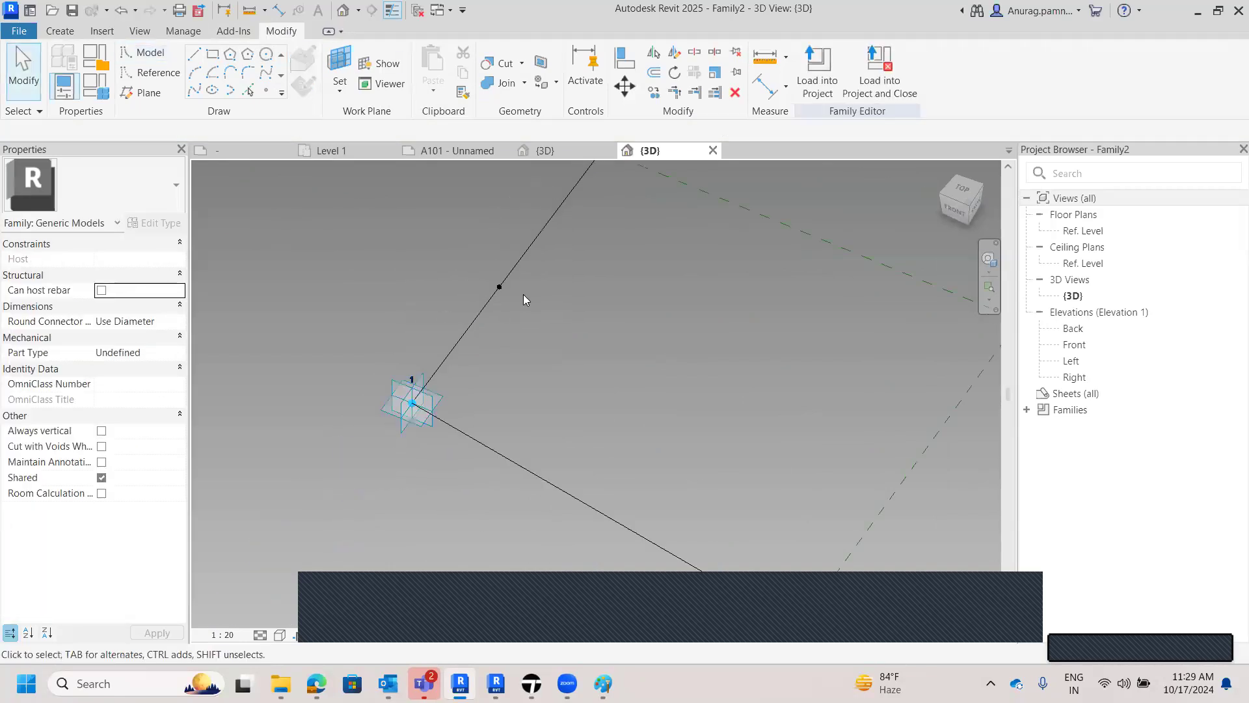
pyautogui.moveTo(533, 296); pyautogui.dragTo(487, 358, button='middle')
pyautogui.scroll(7, 481, 350)
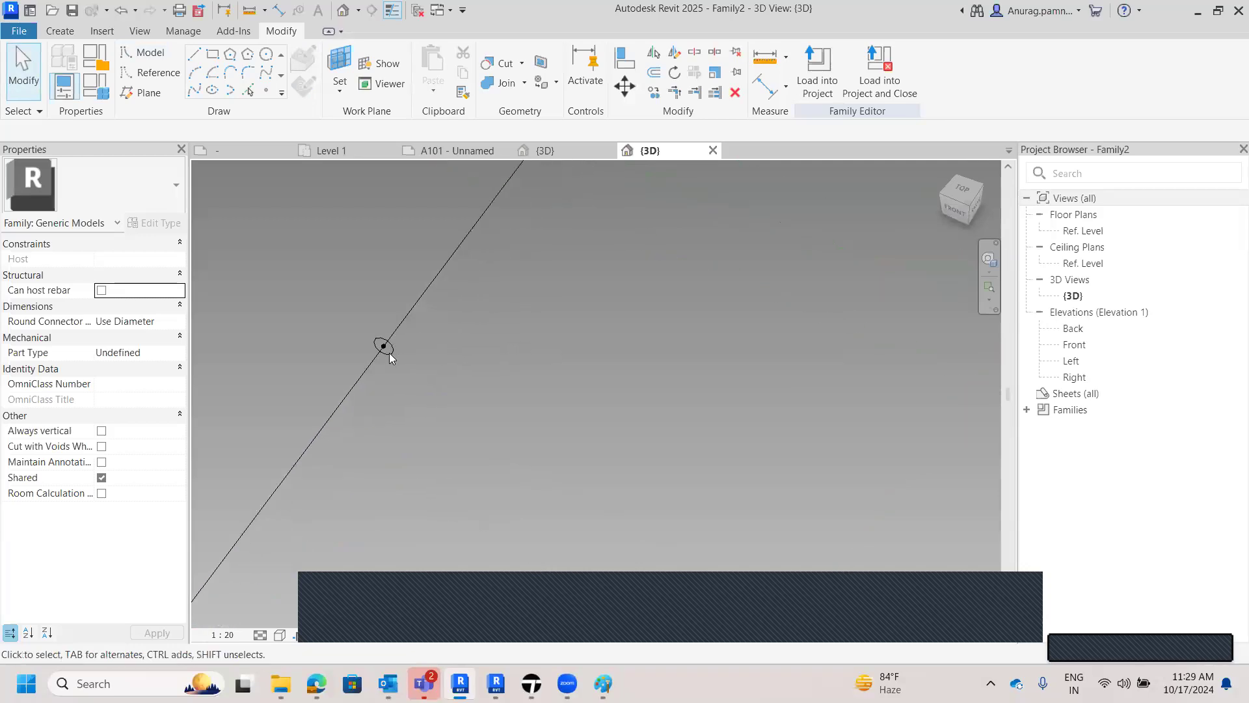
pyautogui.click(398, 354)
pyautogui.scroll(-1, 433, 307)
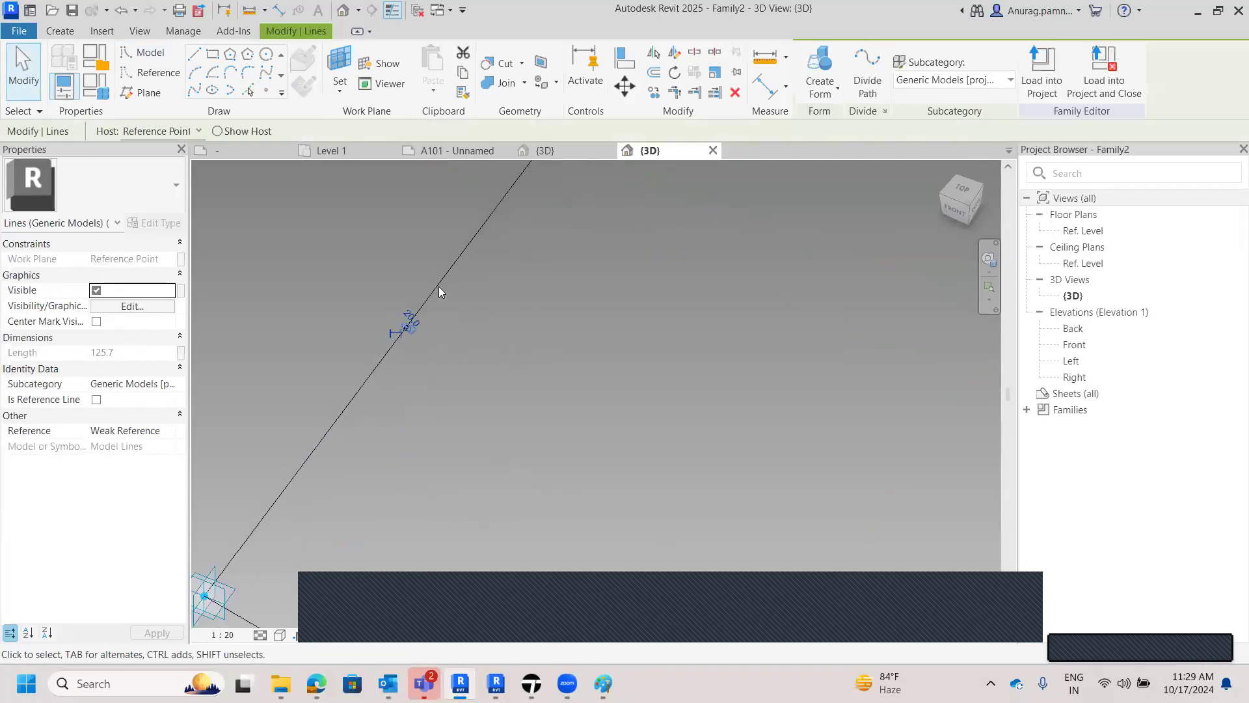
pyautogui.keyDown('ctrl'); pyautogui.click(438, 286); pyautogui.keyUp('ctrl')
pyautogui.scroll(-6, 648, 285)
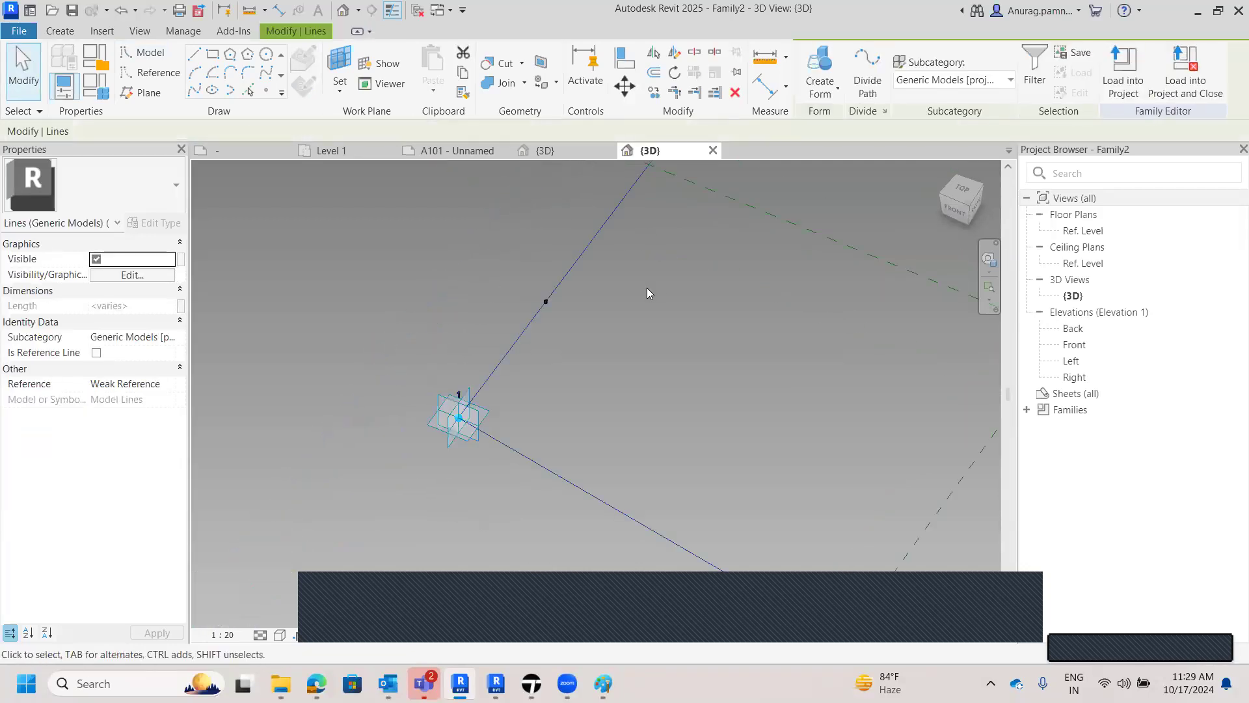
pyautogui.moveTo(729, 294); pyautogui.dragTo(560, 373, button='middle')
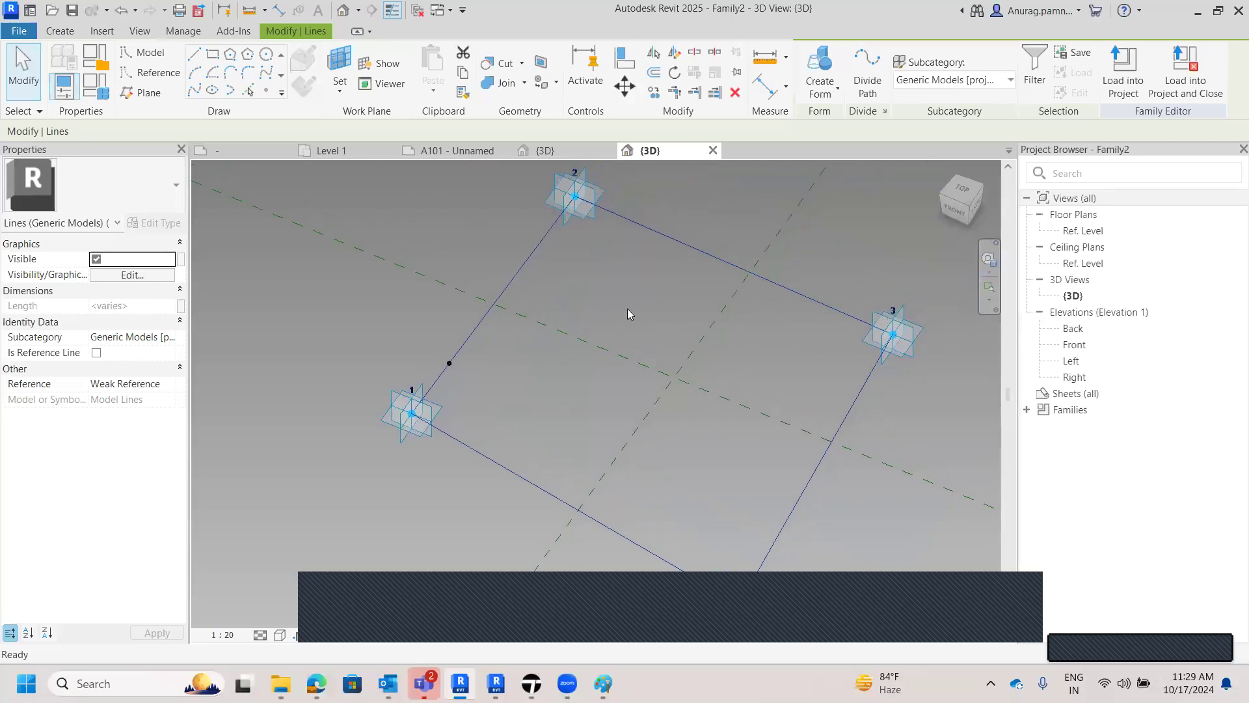
pyautogui.click(837, 90)
pyautogui.click(846, 119)
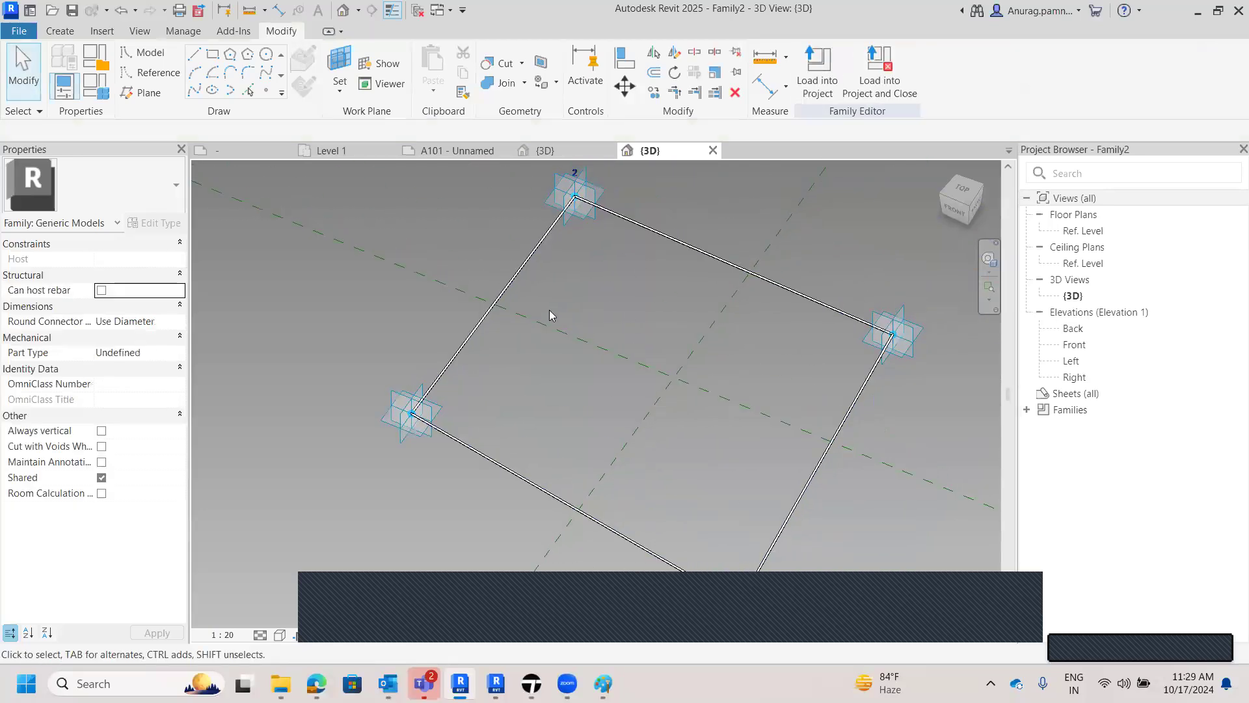
# - Examine the tubular frame form along the edges between the four adaptive points
pyautogui.scroll(5, 478, 315)
pyautogui.scroll(-6, 440, 269)
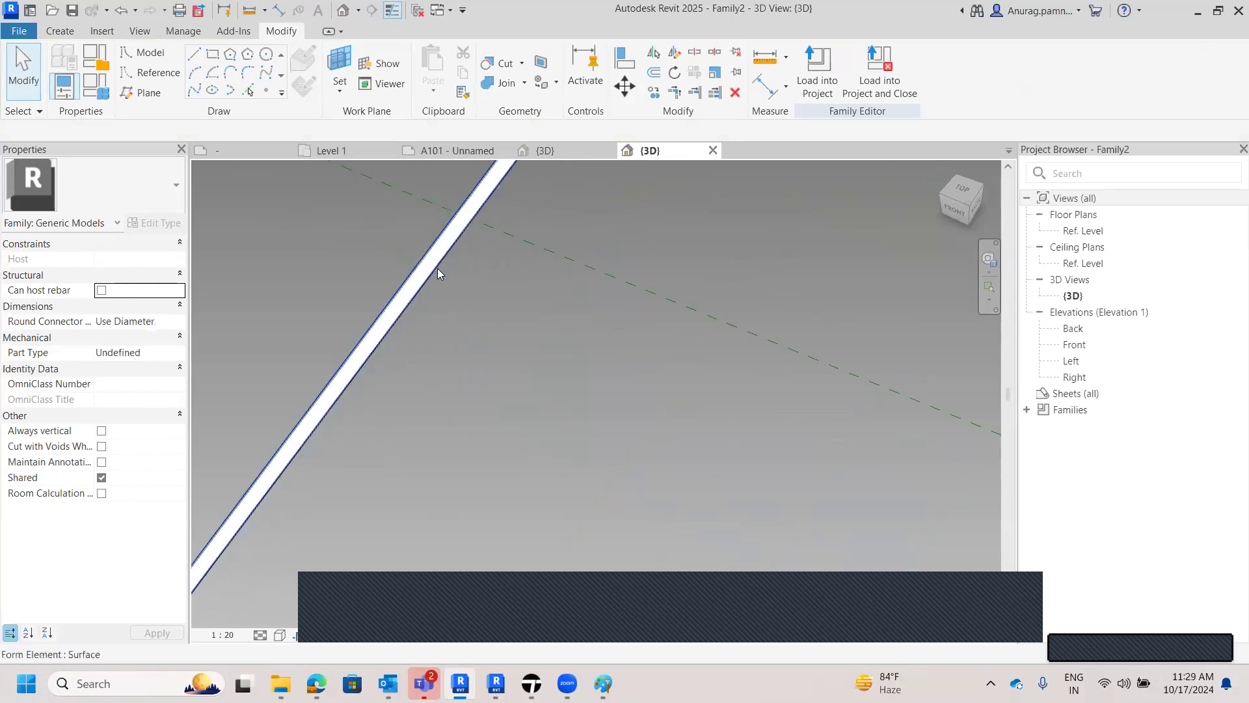
pyautogui.moveTo(467, 342); pyautogui.dragTo(427, 380, button='middle')
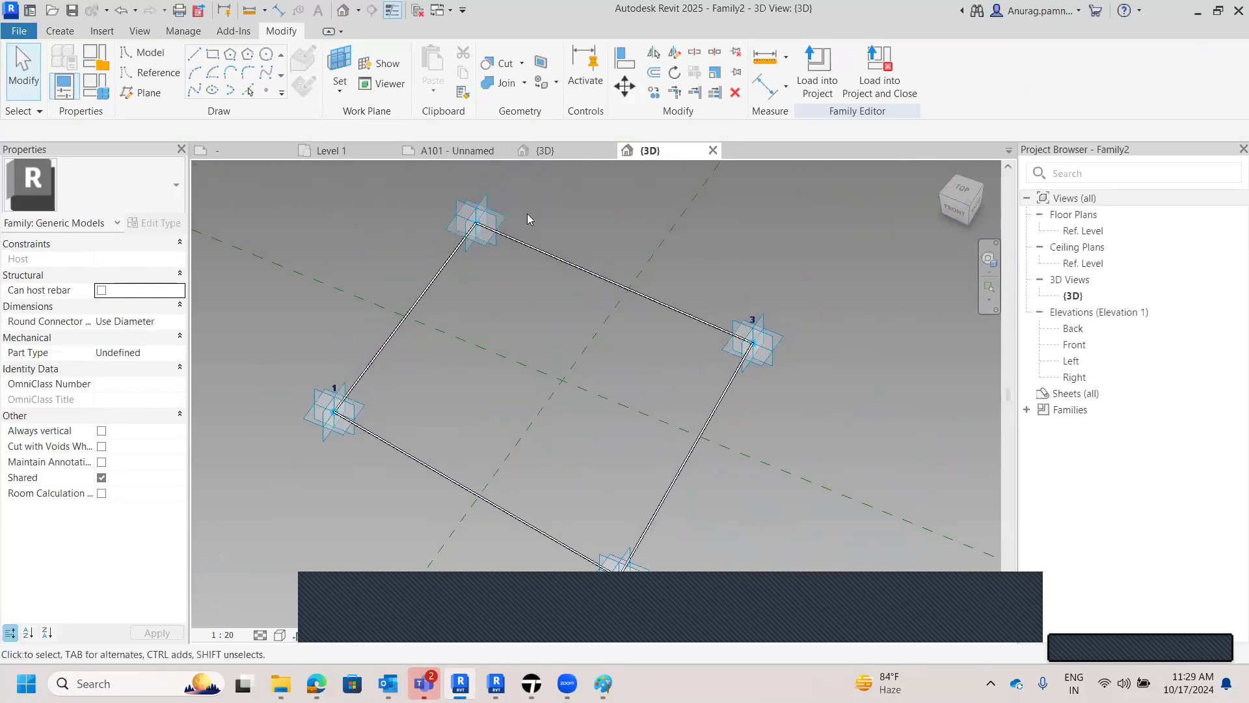
pyautogui.scroll(-3, 590, 250)
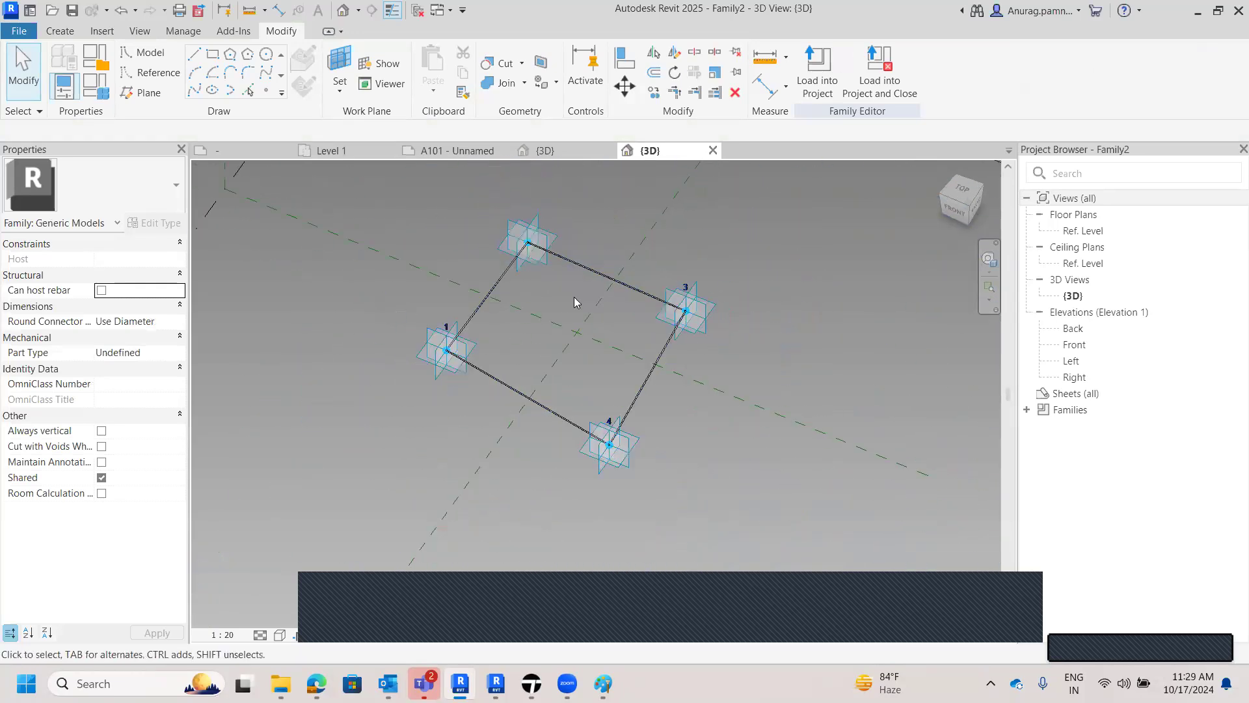
pyautogui.moveTo(560, 306); pyautogui.dragTo(555, 354, button='middle')
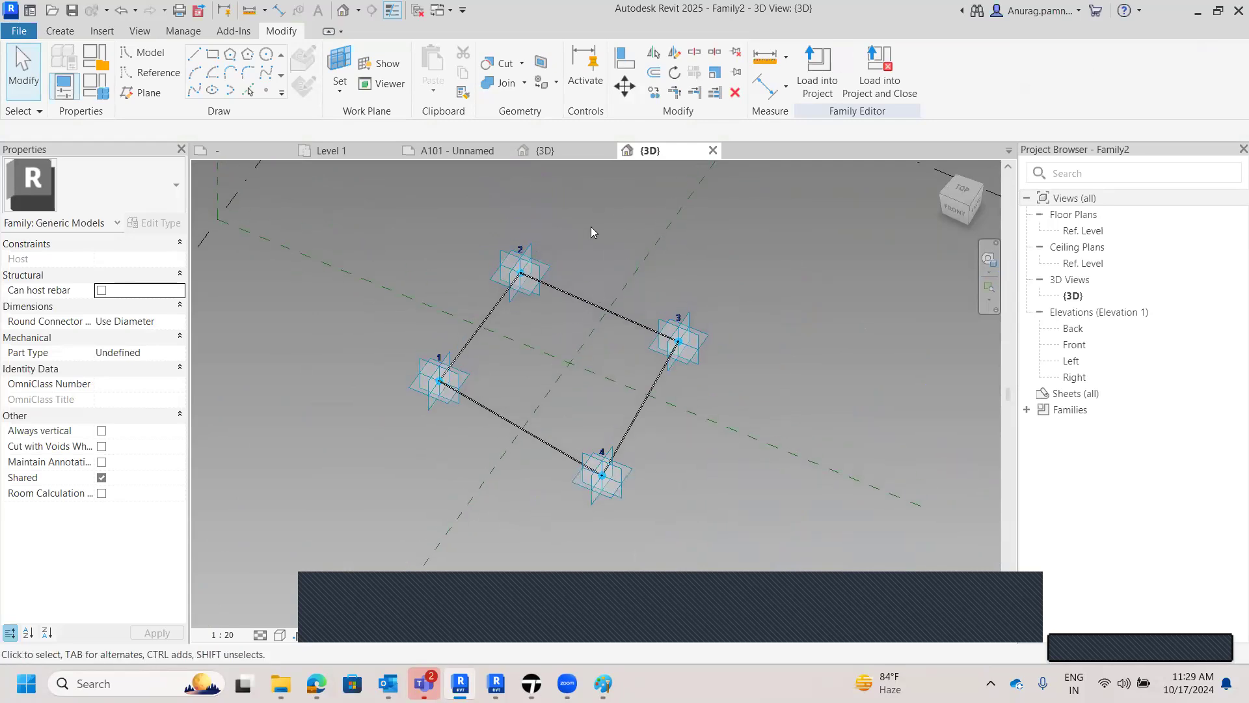
pyautogui.scroll(2, 590, 226)
pyautogui.moveTo(616, 238); pyautogui.dragTo(641, 239, button='middle')
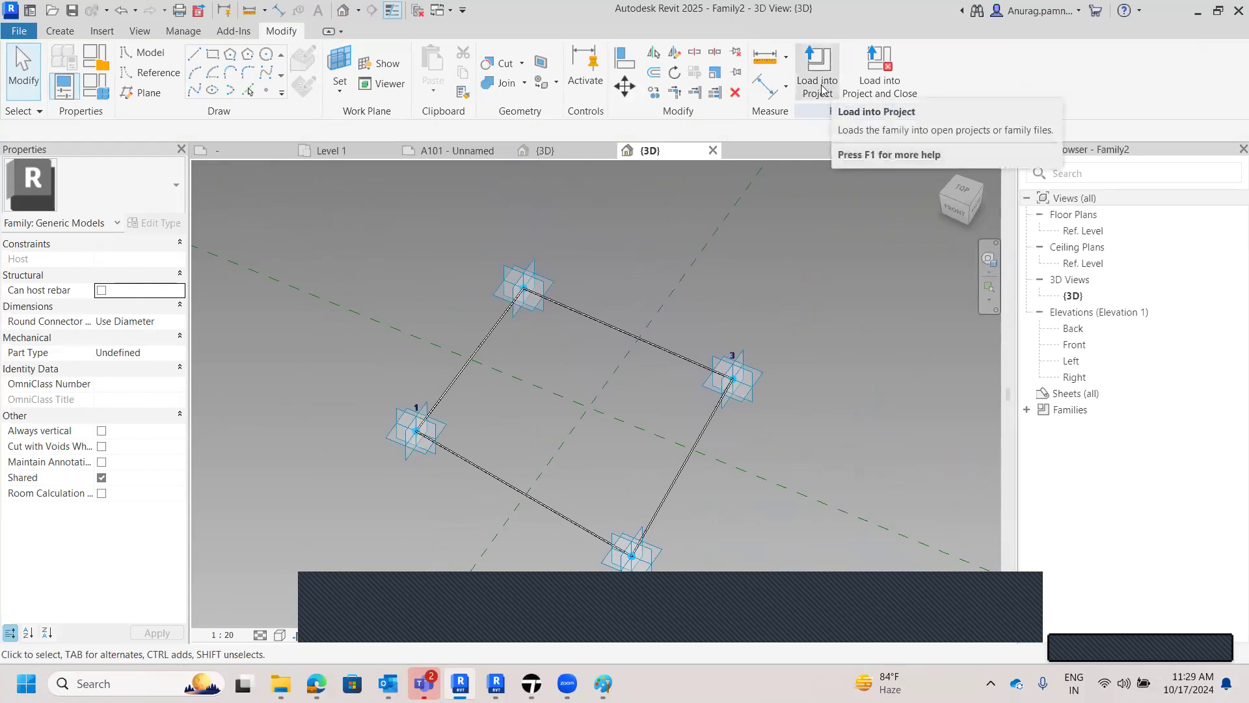
pyautogui.moveTo(461, 684)
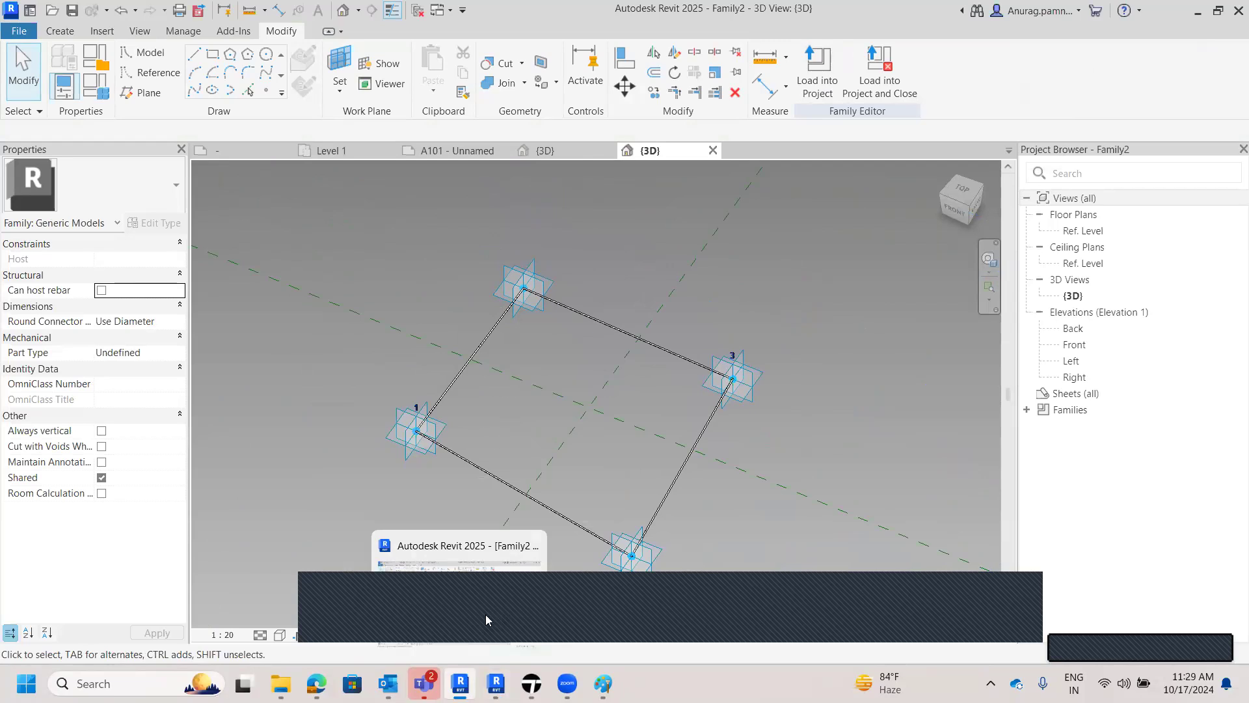
pyautogui.click(449, 153)
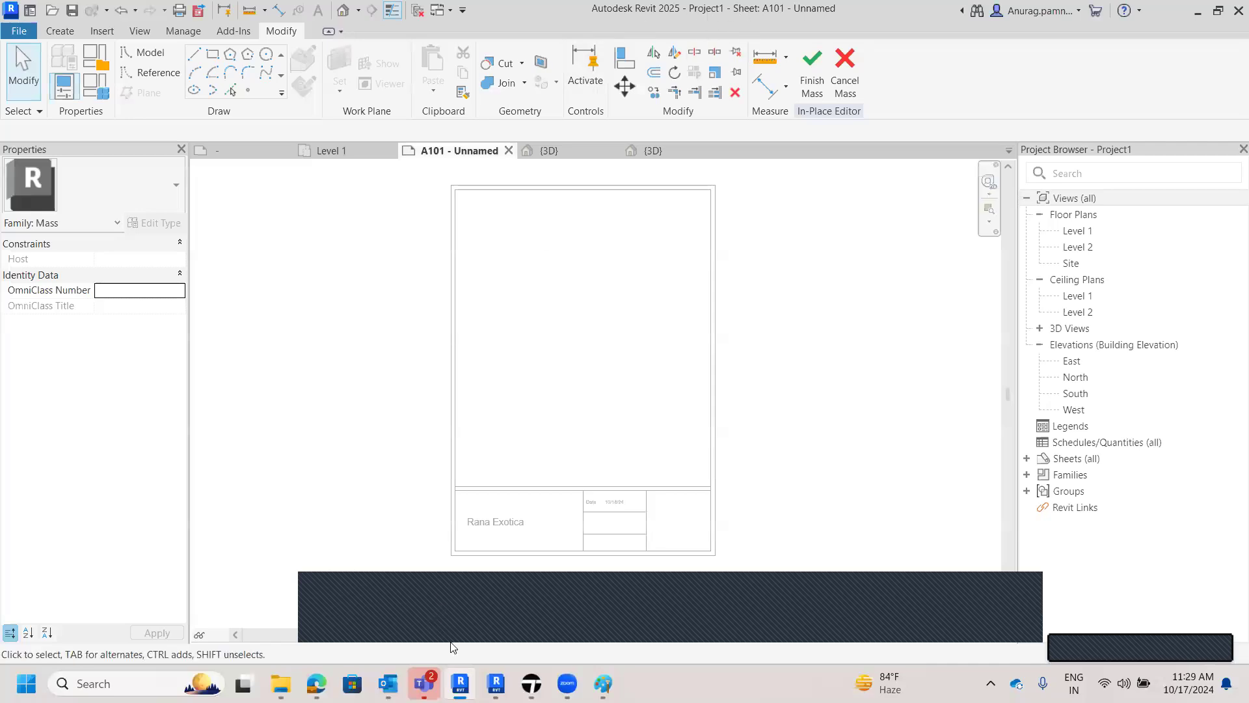
pyautogui.moveTo(497, 683)
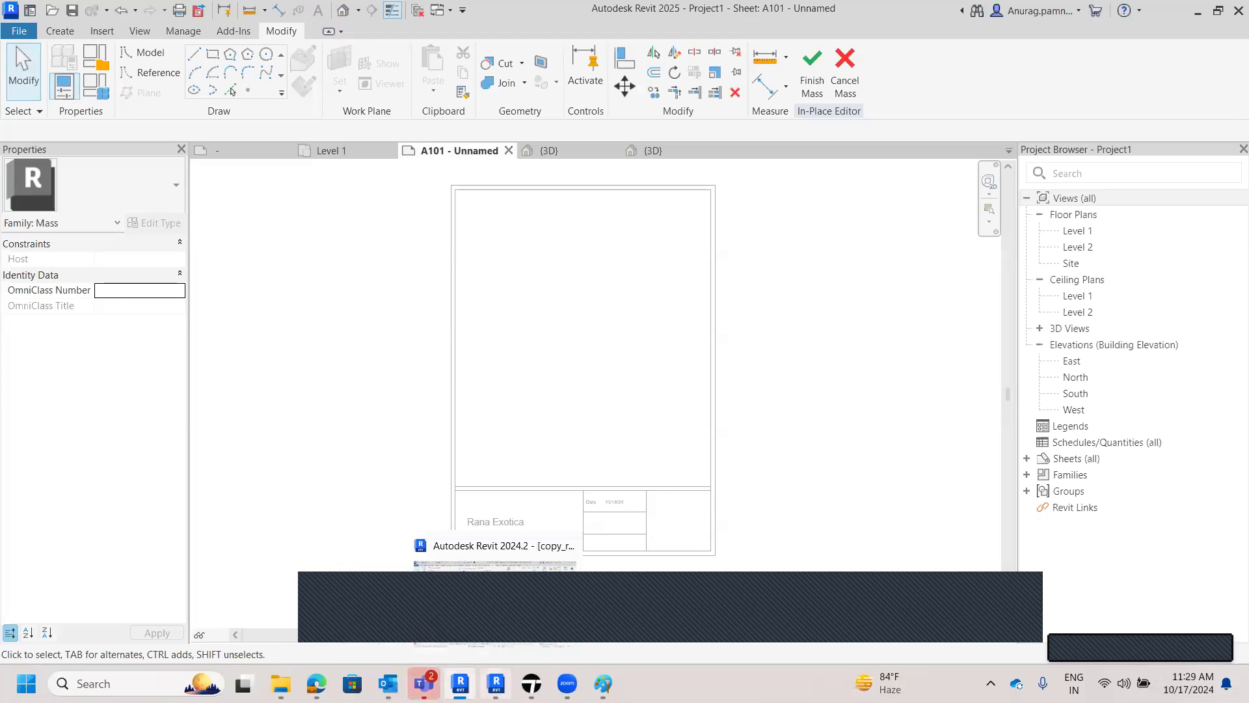
pyautogui.click(603, 683)
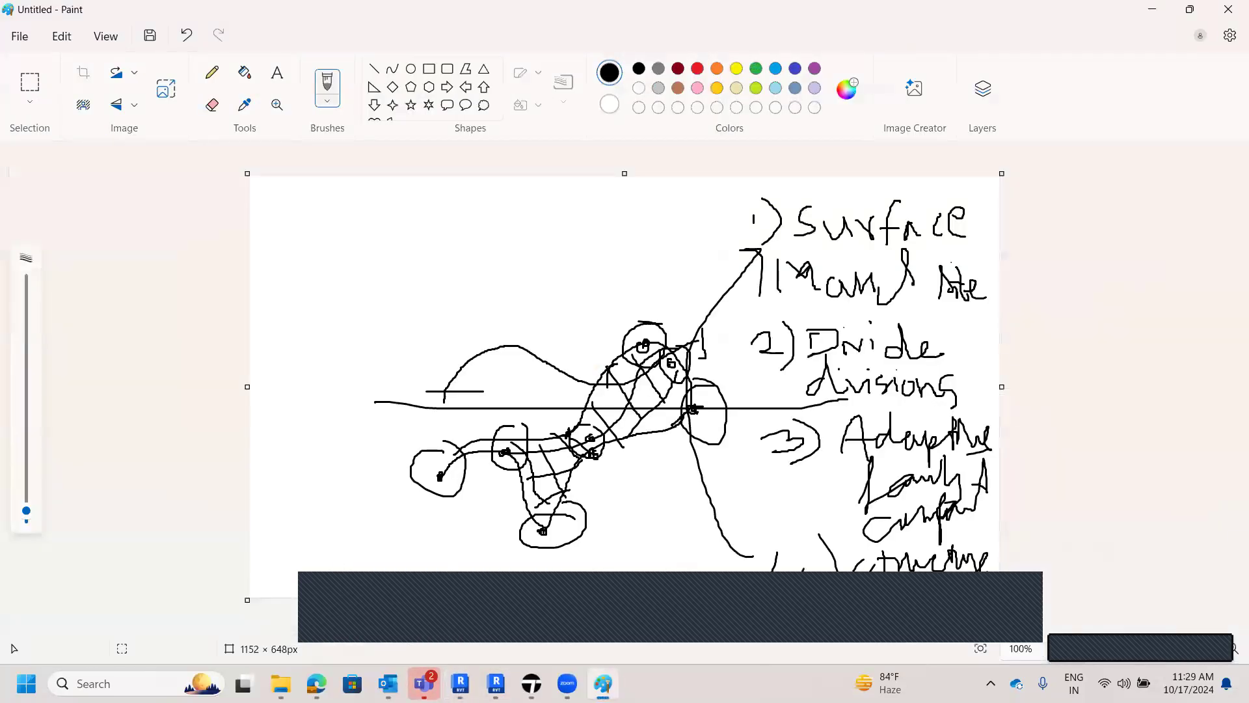
pyautogui.click(496, 683)
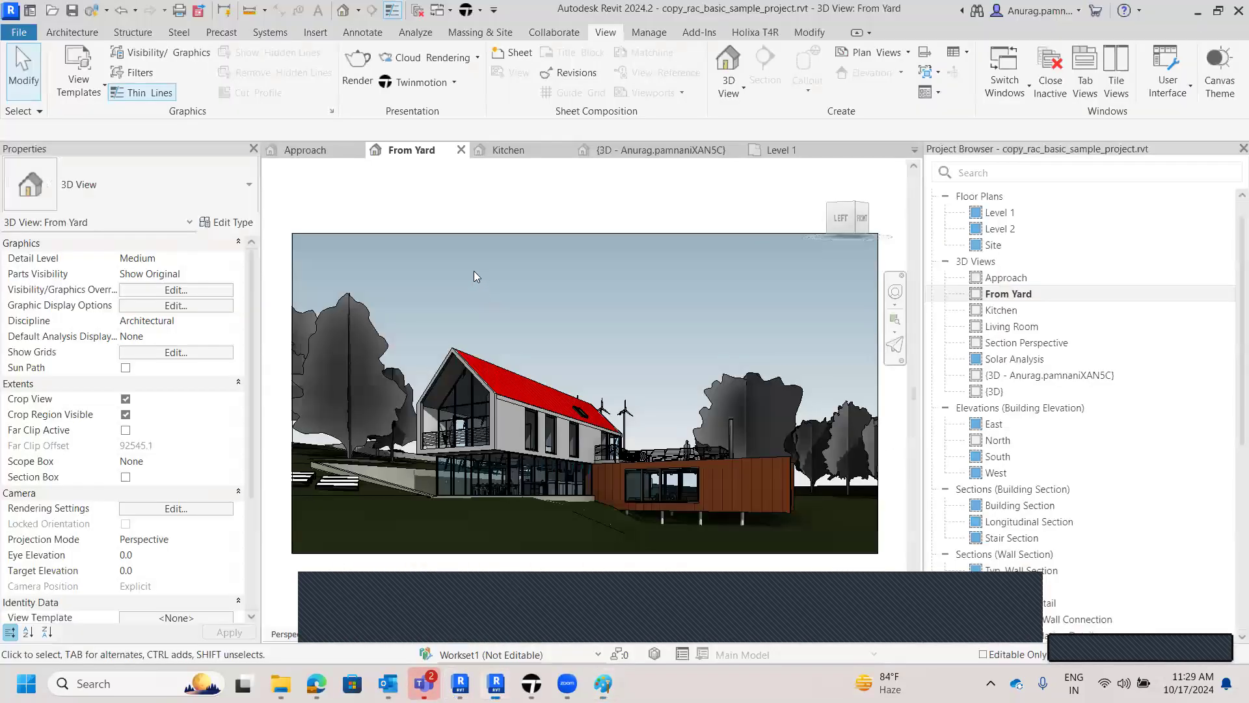
pyautogui.click(461, 684)
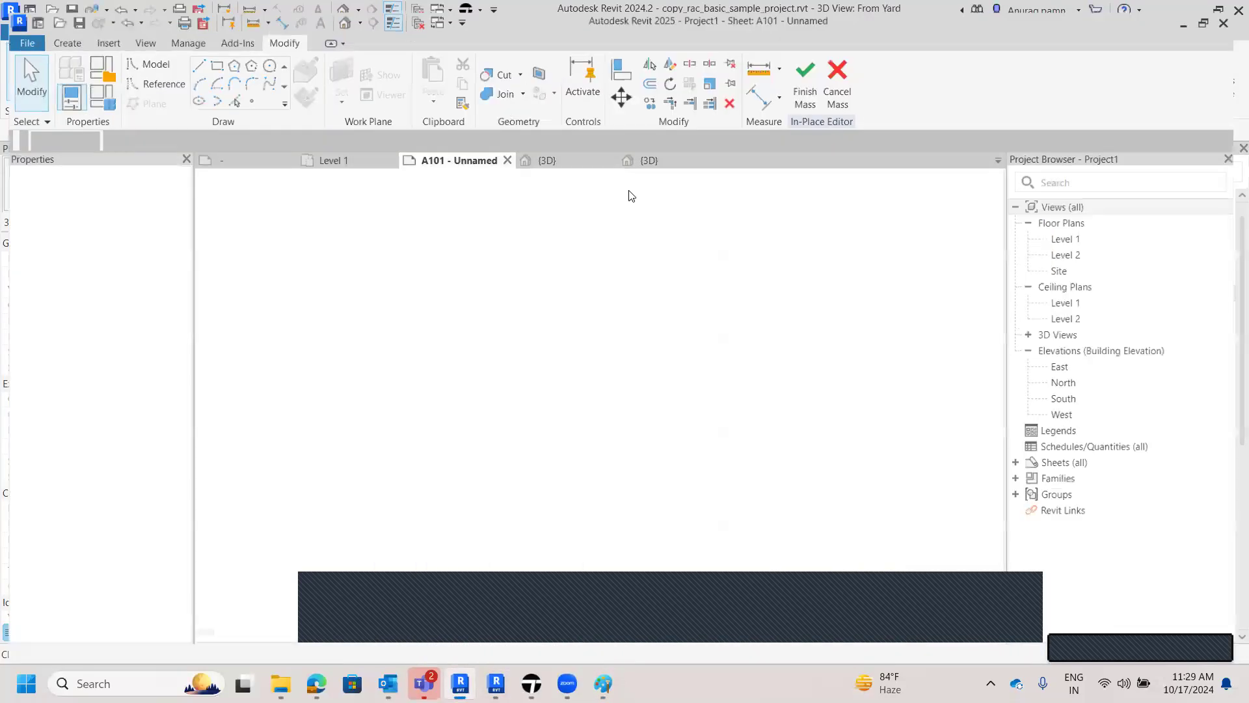
pyautogui.click(670, 150)
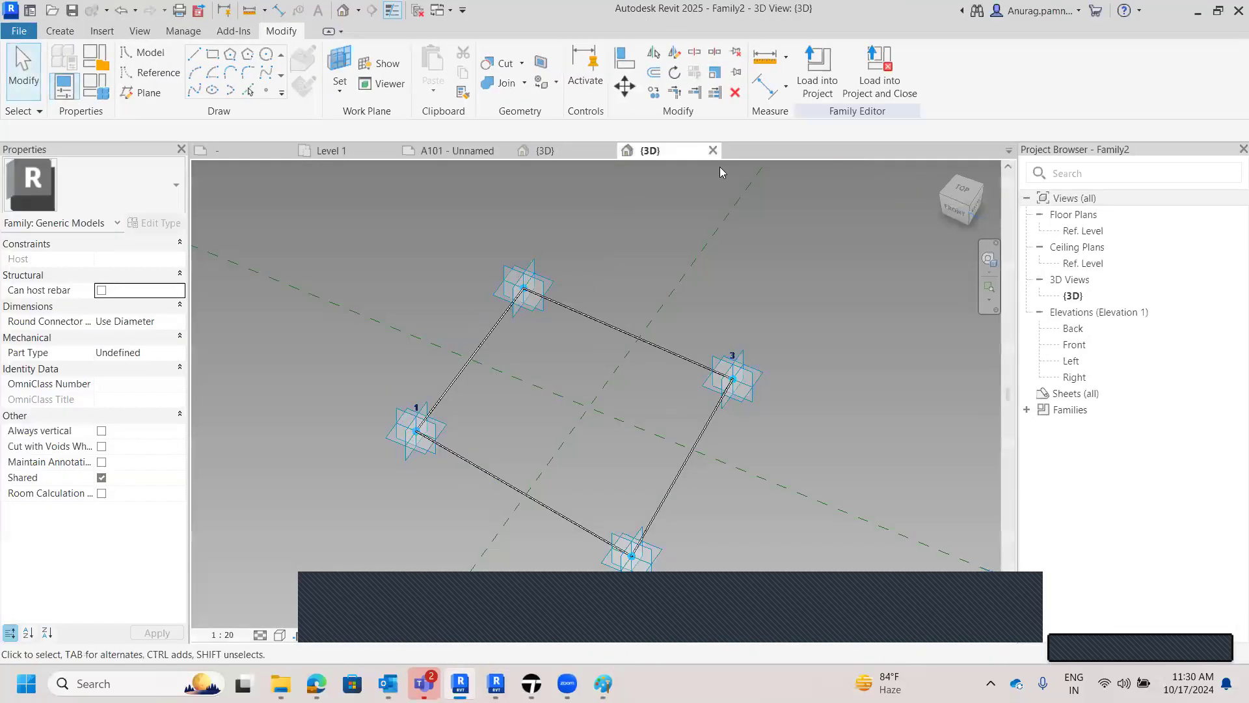
# - Load the adaptive frame family into Project1 only and open the project's default 3D view
pyautogui.click(817, 74)
pyautogui.click(526, 266)
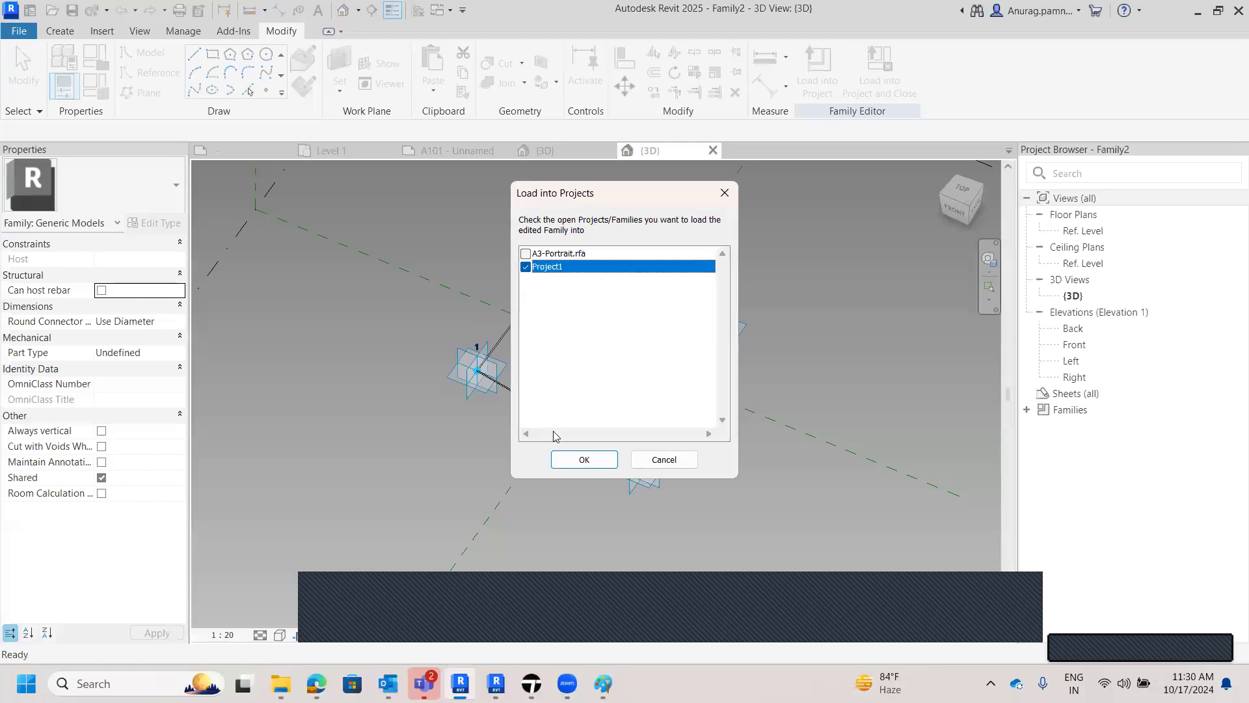
pyautogui.click(584, 460)
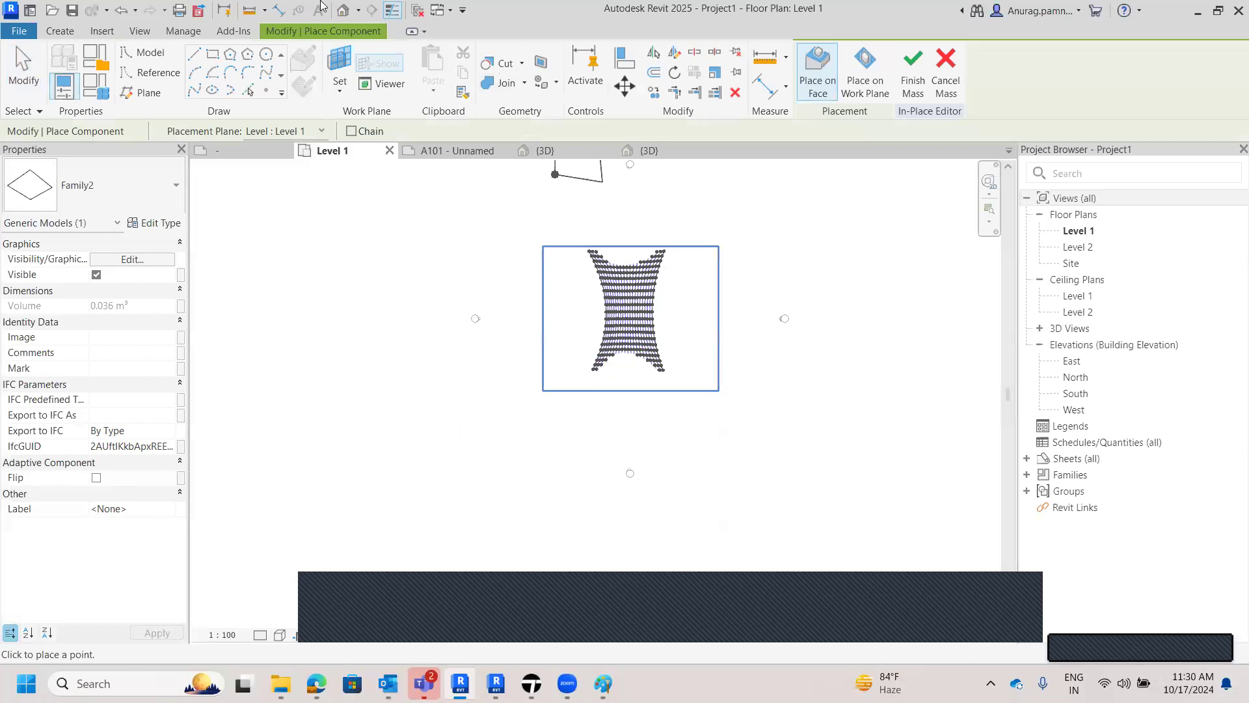
pyautogui.click(342, 11)
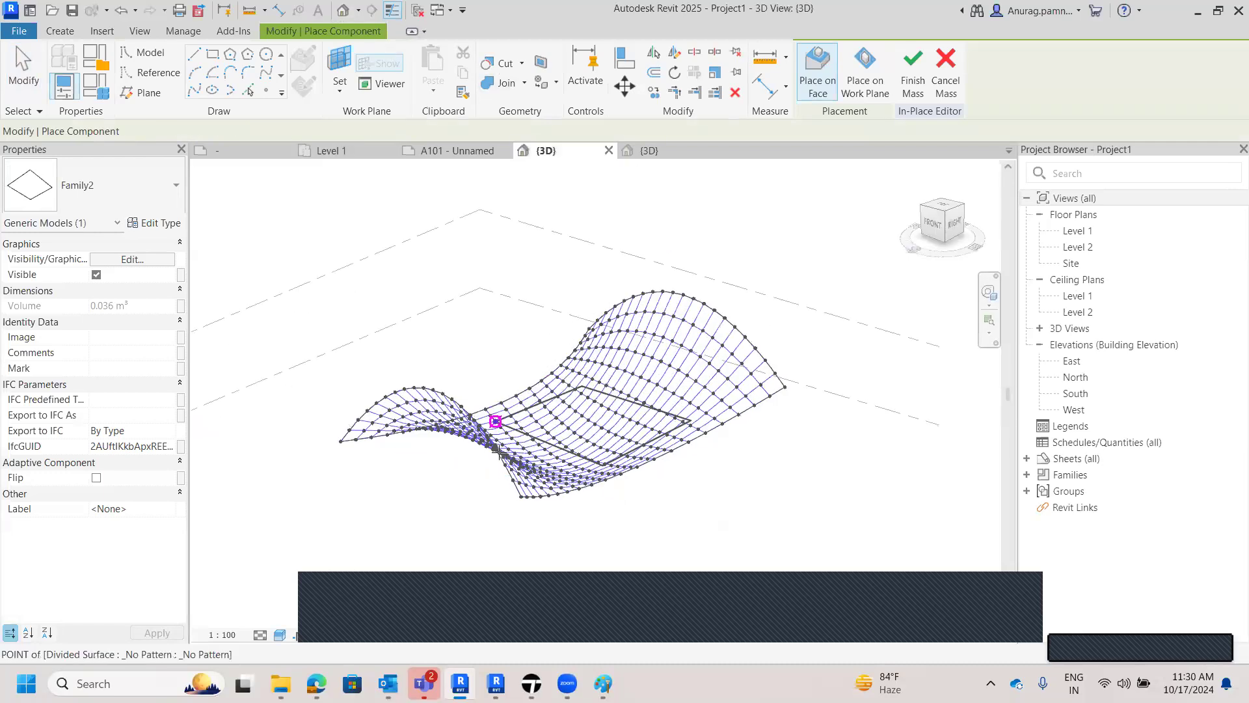
# - Place one Family2 component on the divided surface by snapping its four adaptive points to the corner nodes of one grid cell
pyautogui.scroll(1, 617, 511)
pyautogui.scroll(3, 677, 396)
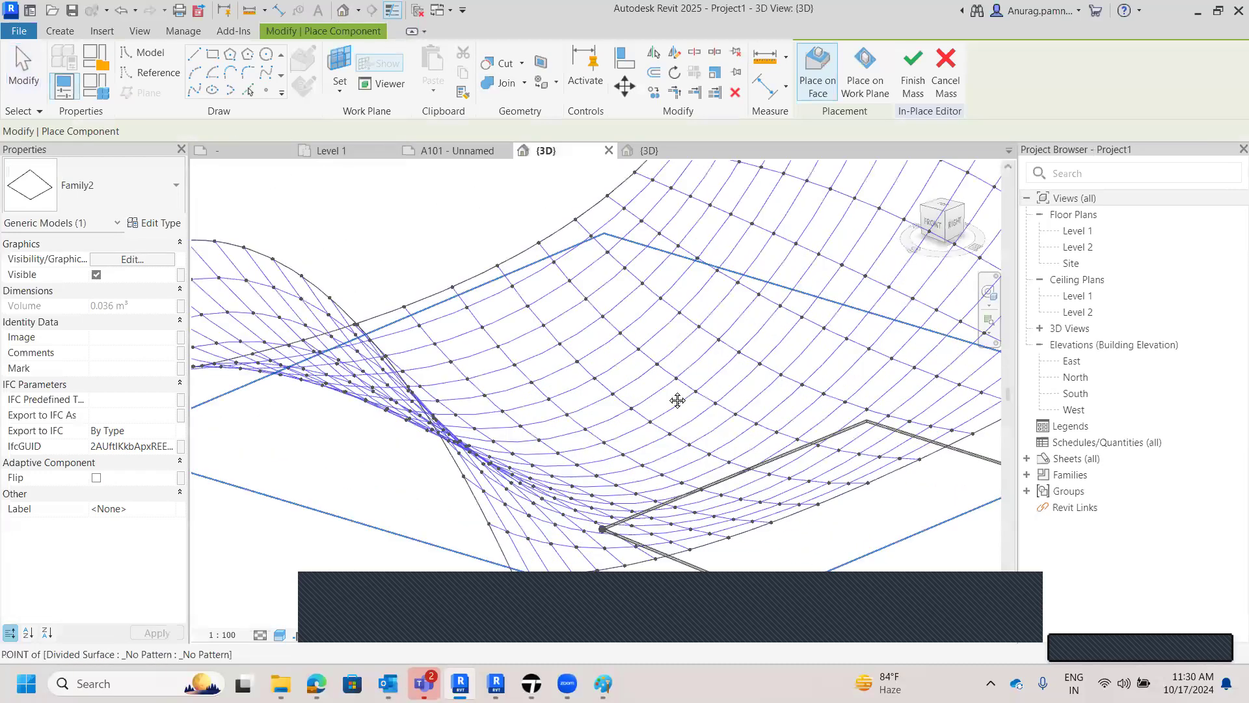
pyautogui.scroll(2, 499, 424)
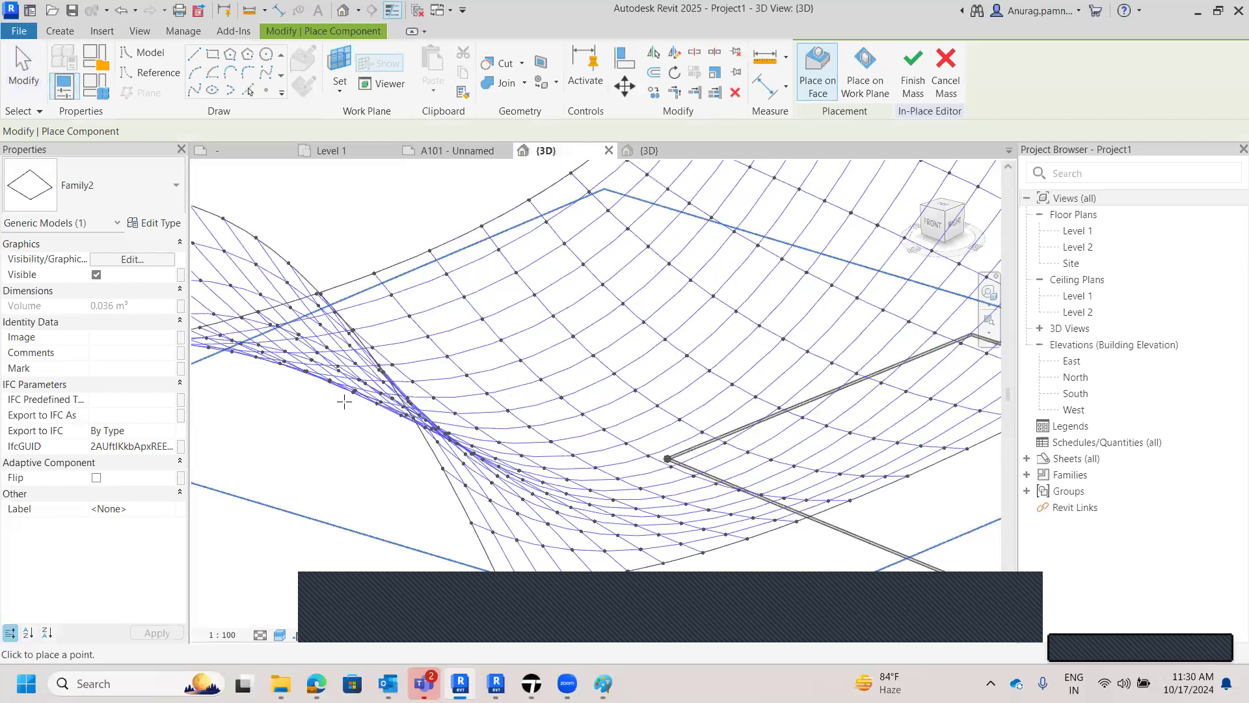
pyautogui.scroll(2, 344, 402)
pyautogui.keyDown('shift'); pyautogui.moveTo(344, 401); pyautogui.dragTo(442, 366, button='middle'); pyautogui.keyUp('shift')
pyautogui.scroll(-4, 444, 363)
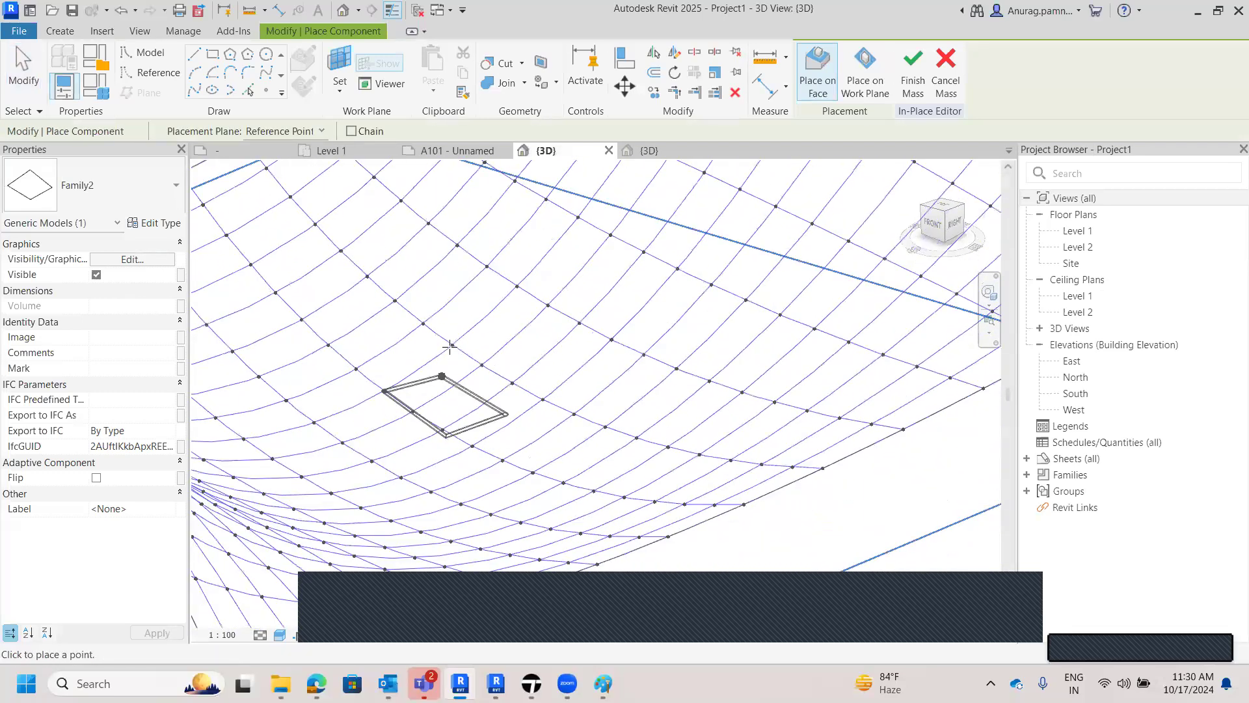
pyautogui.click(453, 345)
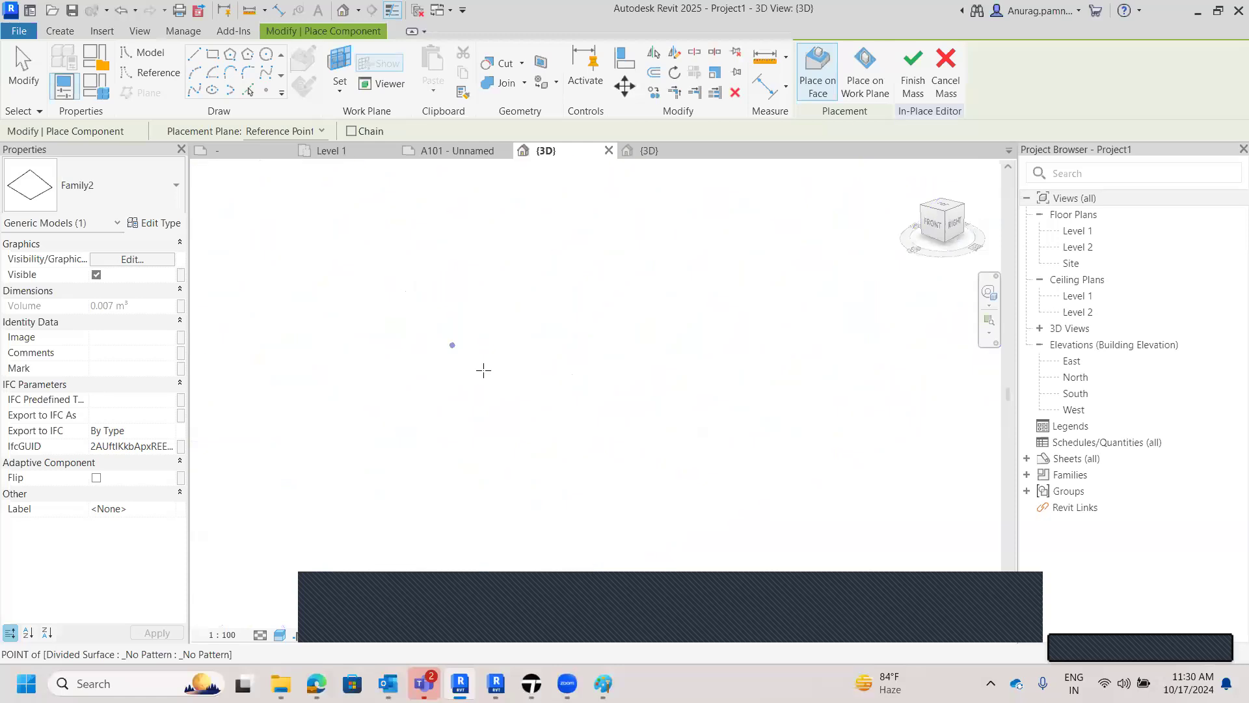
pyautogui.scroll(2, 478, 360)
pyautogui.click(487, 369)
pyautogui.click(366, 450)
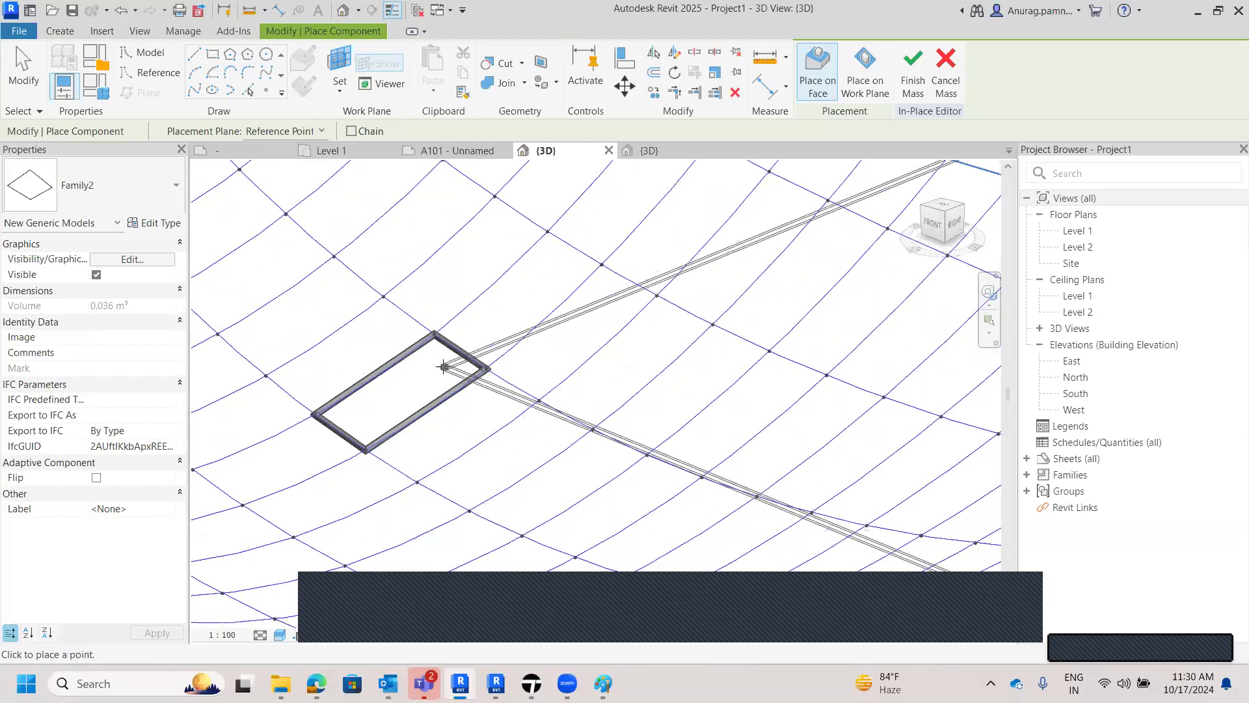
pyautogui.press('Escape')
pyautogui.press('Escape')
# - Repeat the placed Family2 component across all cells of the divided surface
pyautogui.click(433, 400)
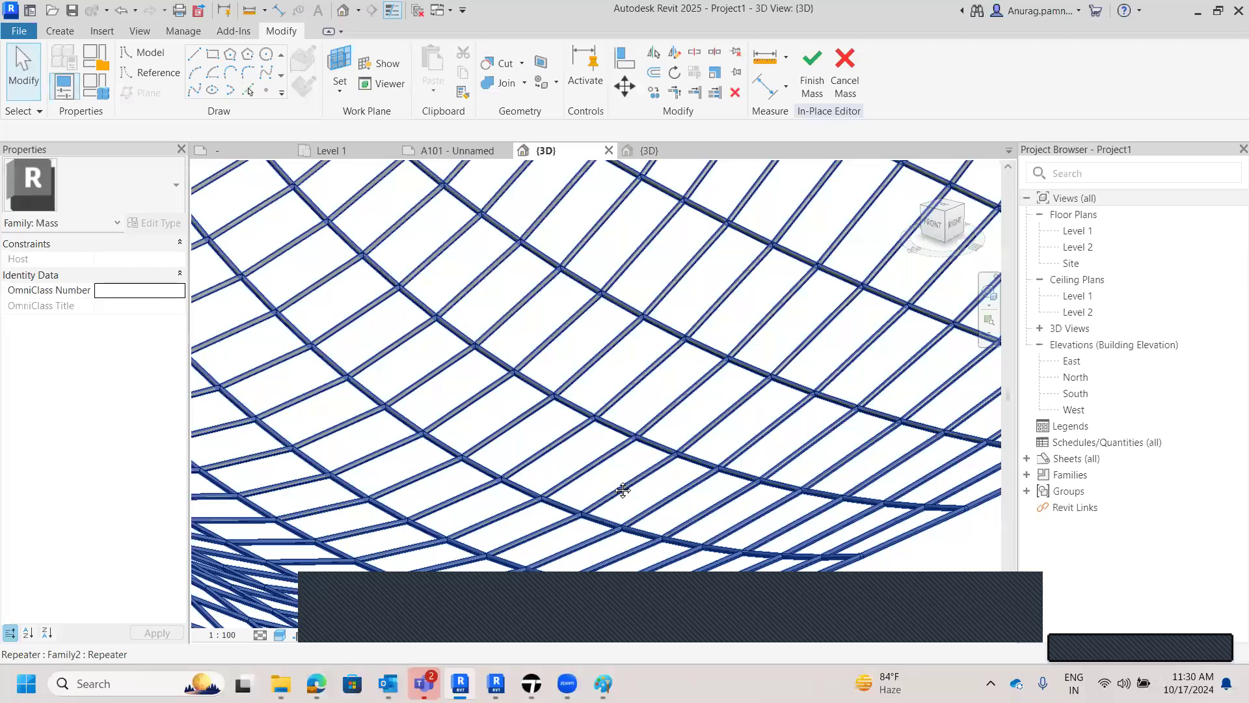
pyautogui.scroll(-1, 616, 493)
pyautogui.scroll(-5, 565, 503)
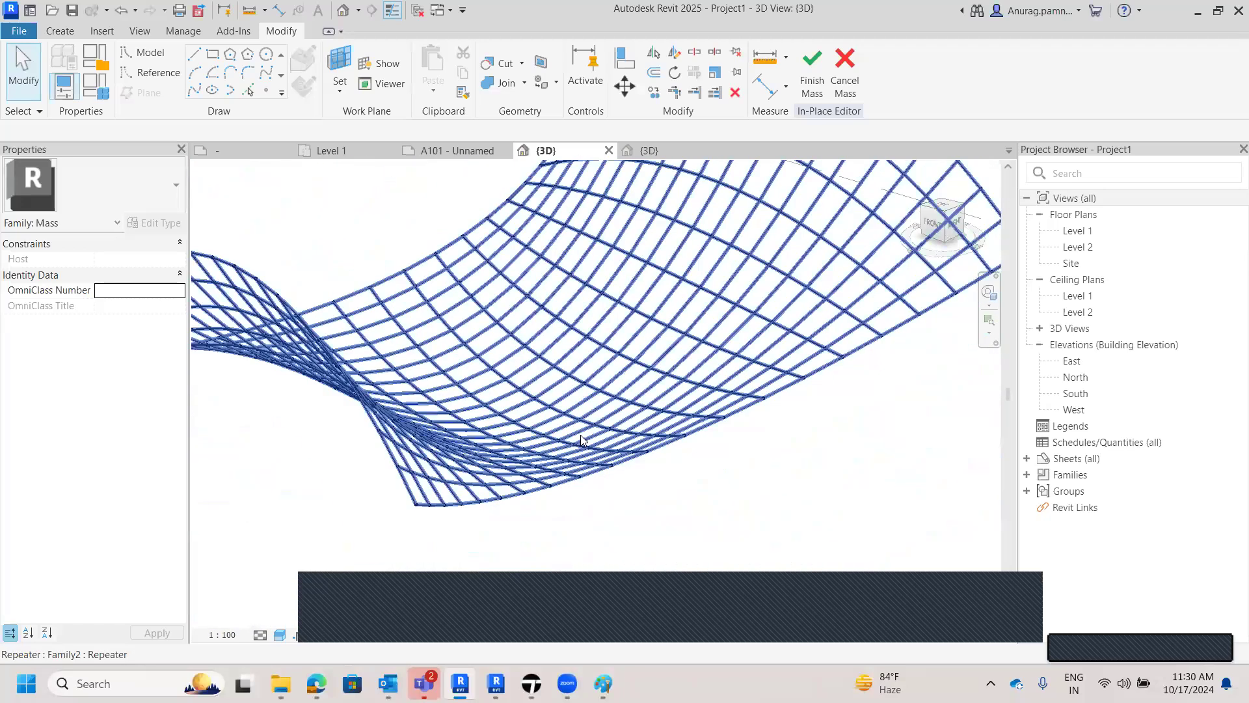
pyautogui.scroll(-4, 586, 439)
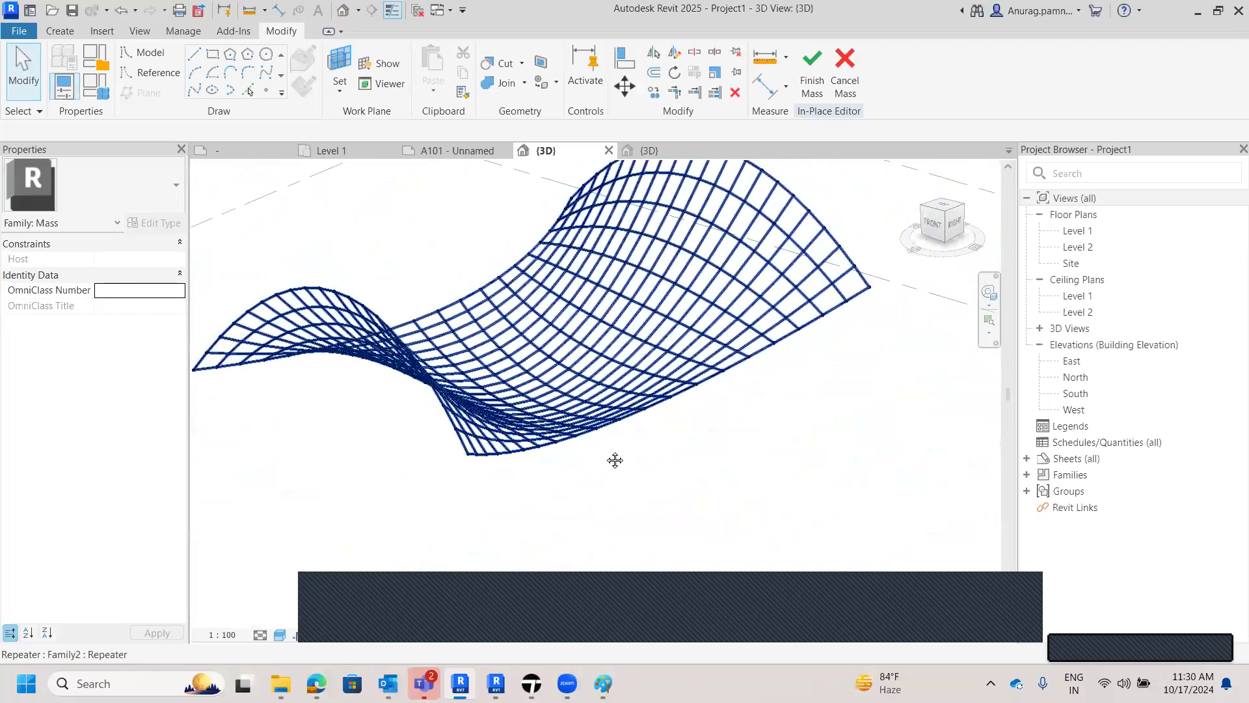
# - Examine the repeated tubular frames and their joints across the curved divided surface, both close up and as a whole
pyautogui.scroll(-1, 617, 488)
pyautogui.moveTo(617, 488); pyautogui.dragTo(586, 529, button='middle')
pyautogui.scroll(1, 641, 452)
pyautogui.scroll(6, 692, 468)
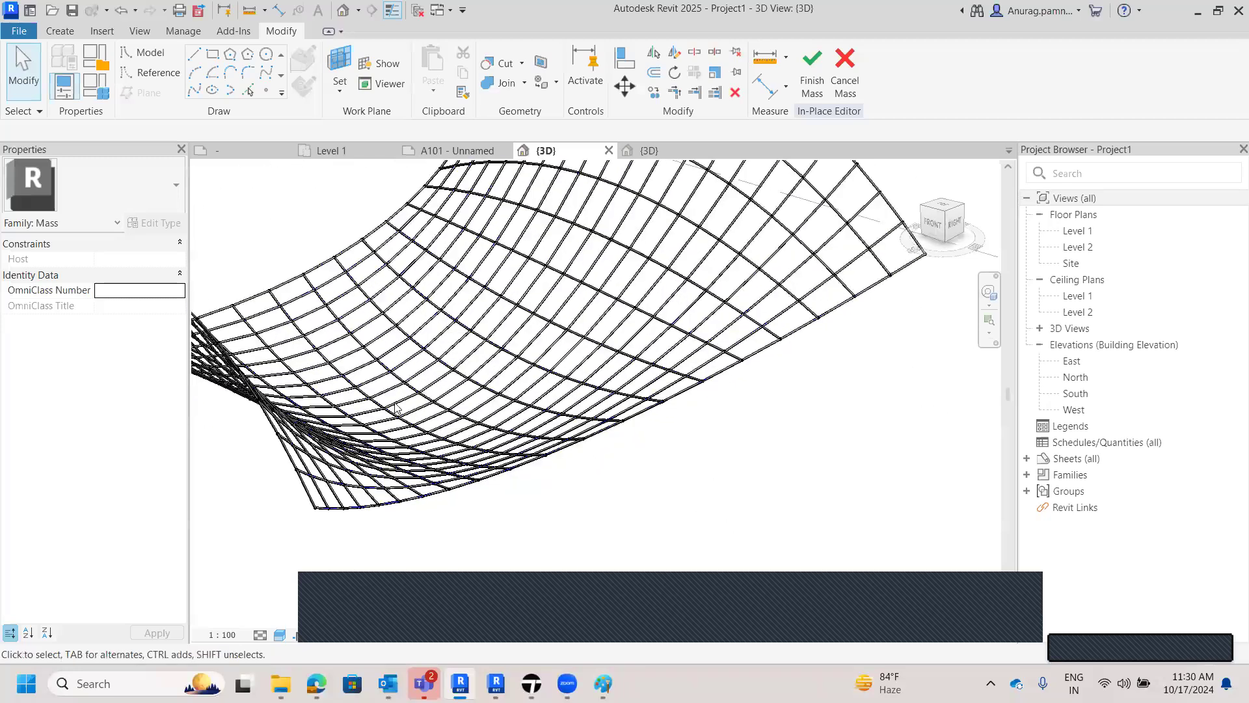
pyautogui.scroll(1, 391, 402)
pyautogui.moveTo(398, 402); pyautogui.dragTo(536, 378, button='middle')
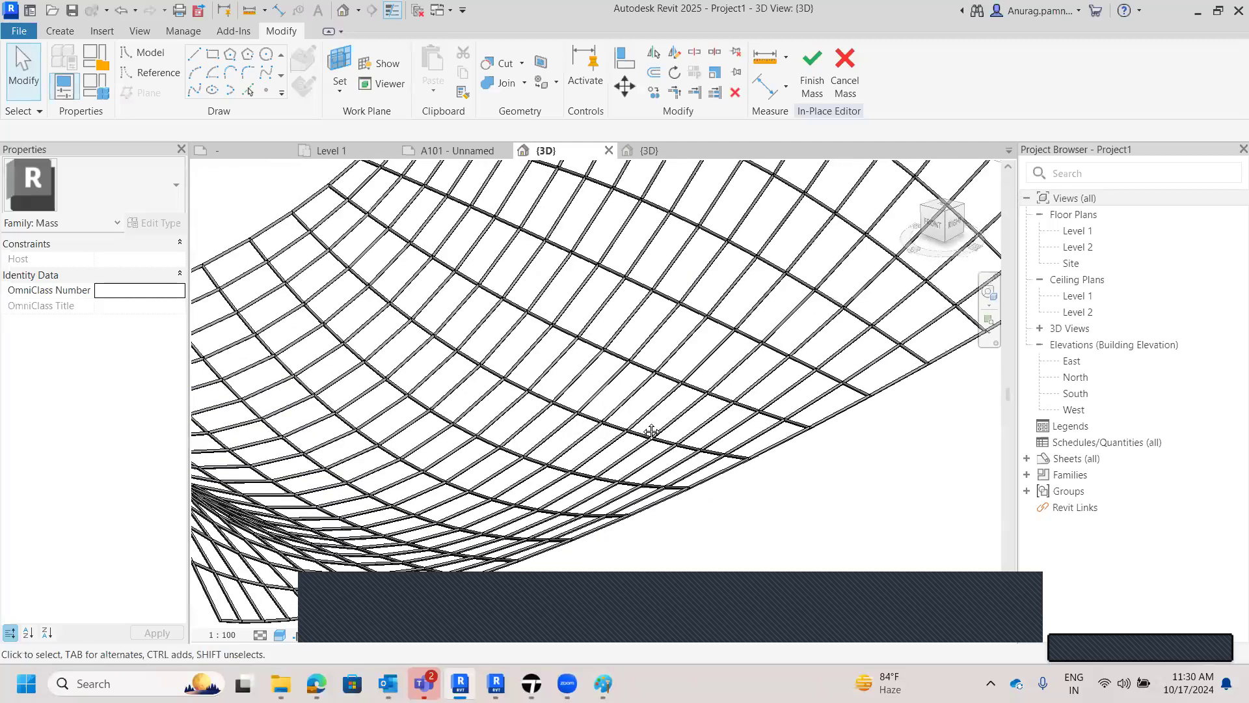
pyautogui.scroll(5, 670, 488)
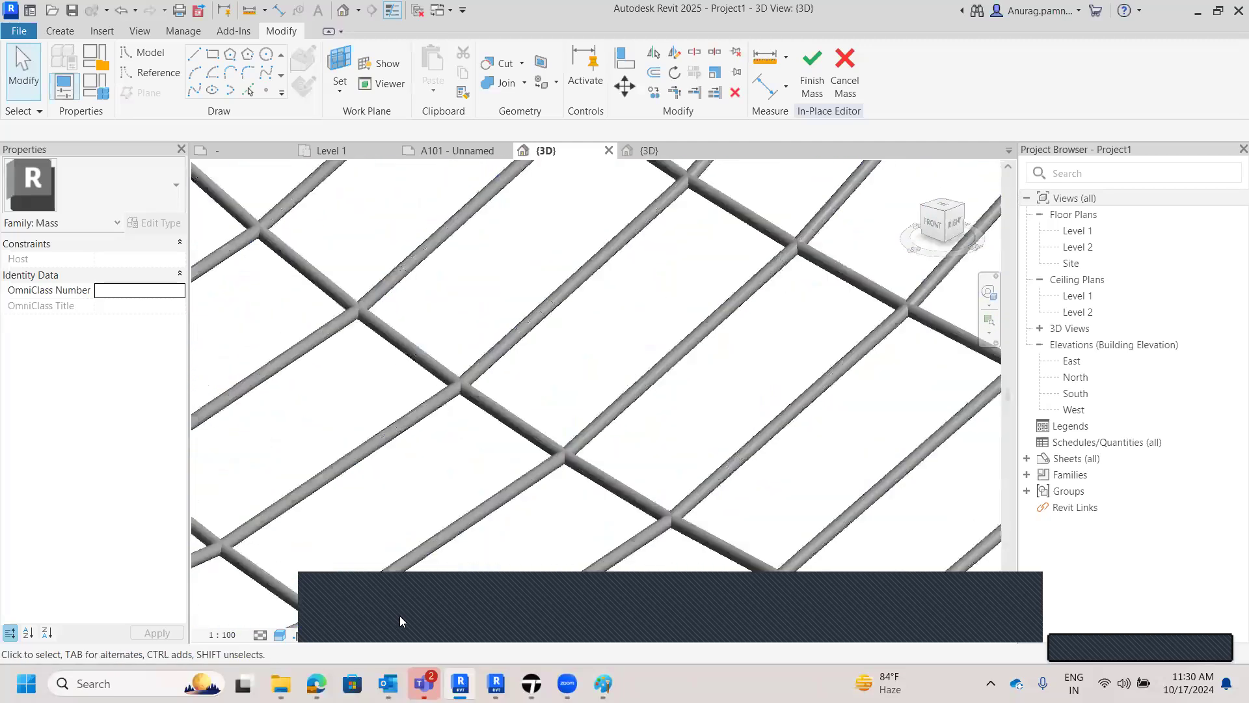
pyautogui.scroll(-6, 638, 399)
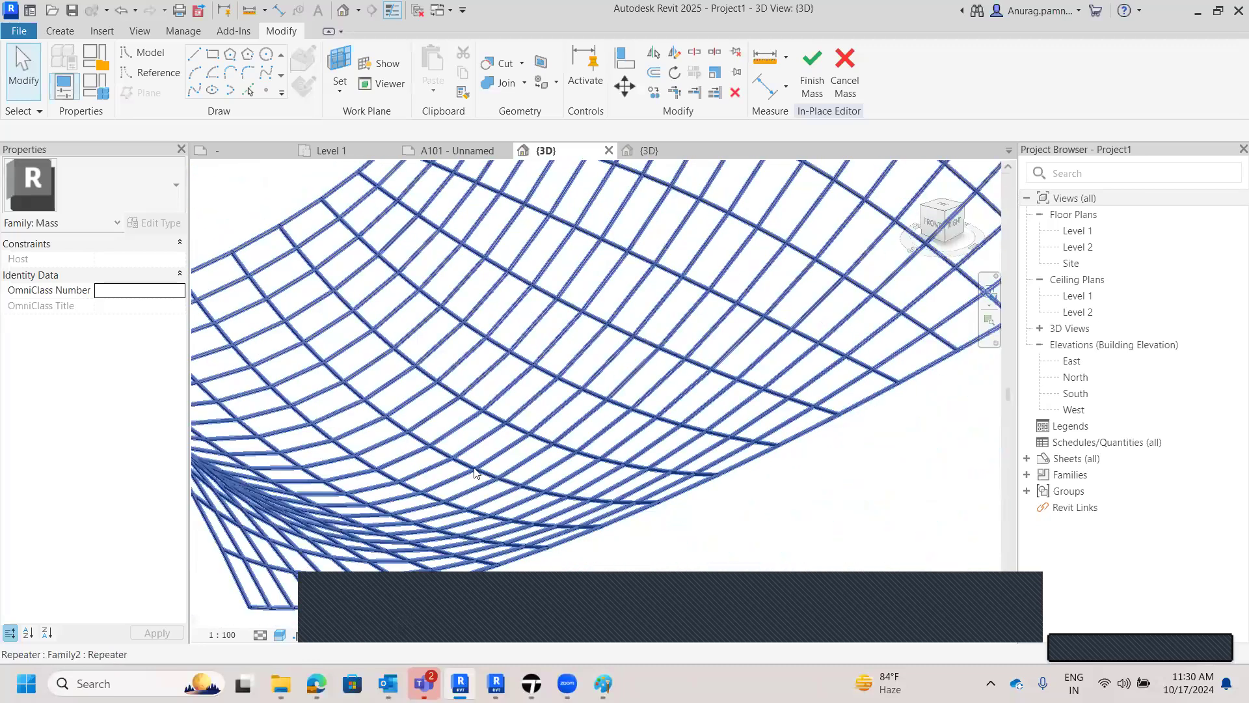
pyautogui.keyDown('shift'); pyautogui.moveTo(638, 399); pyautogui.dragTo(466, 505, button='middle'); pyautogui.keyUp('shift')
pyautogui.keyDown('shift'); pyautogui.moveTo(388, 474); pyautogui.dragTo(613, 368, button='middle'); pyautogui.keyUp('shift')
pyautogui.scroll(6, 610, 391)
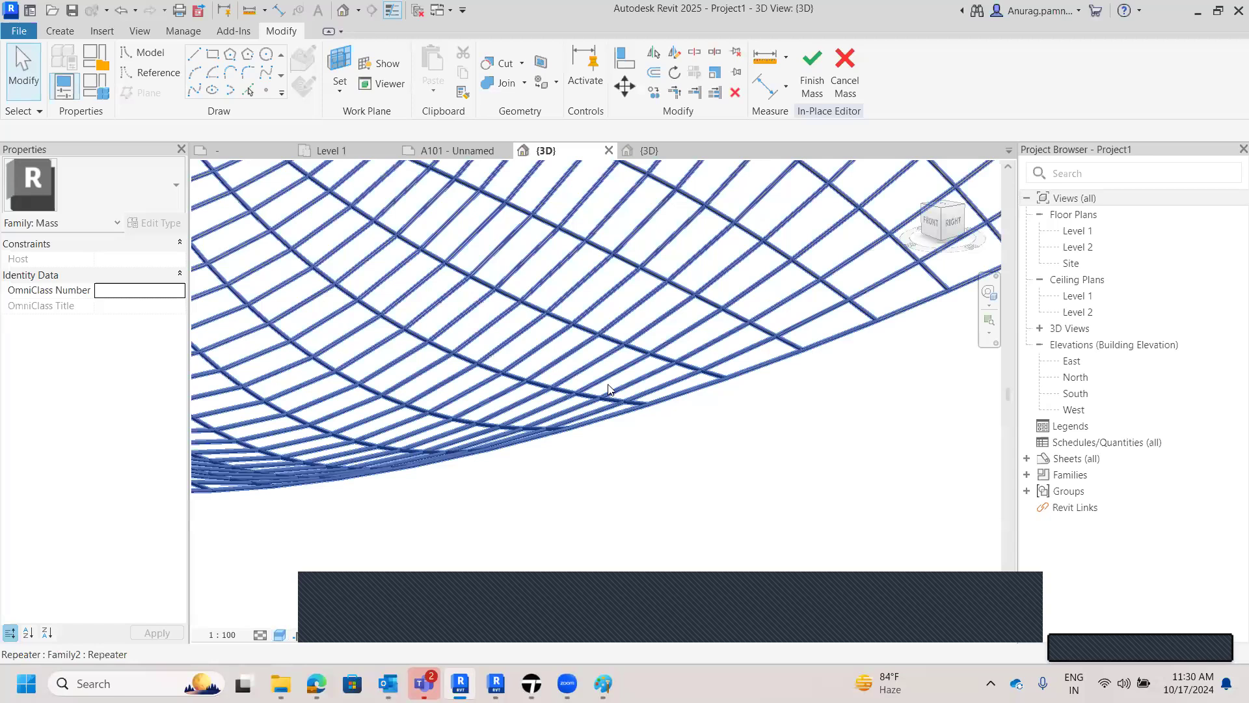
pyautogui.scroll(3, 605, 415)
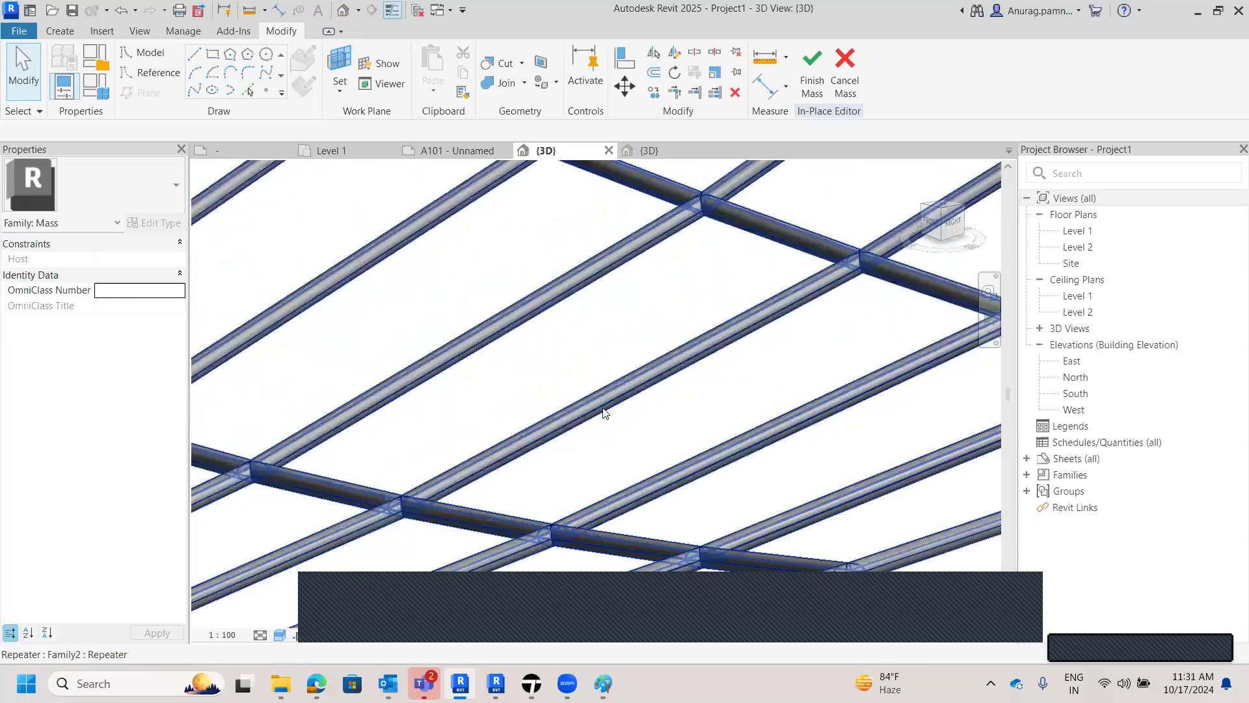
pyautogui.scroll(-3, 604, 413)
pyautogui.scroll(-6, 667, 488)
pyautogui.moveTo(719, 512); pyautogui.dragTo(749, 507, button='middle')
# - Finish the in-place mass containing the repeated Family2 frames
pyautogui.scroll(-1, 743, 503)
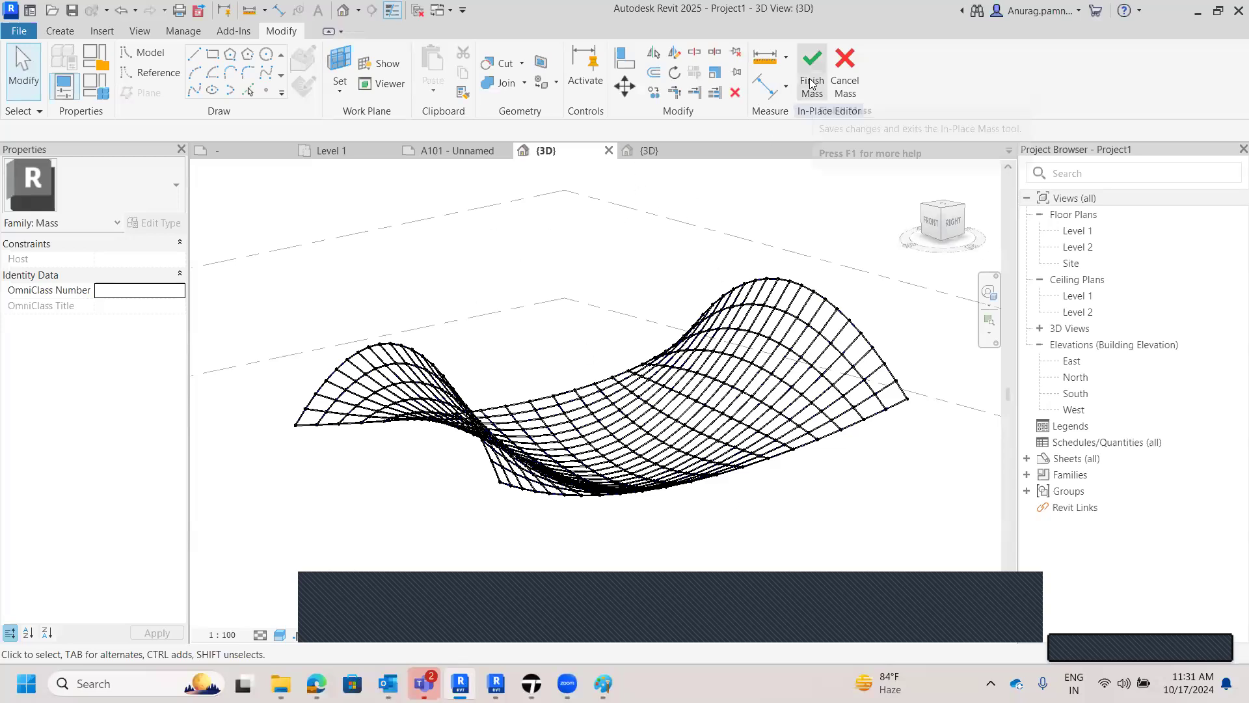
pyautogui.moveTo(505, 363); pyautogui.dragTo(448, 365, button='middle')
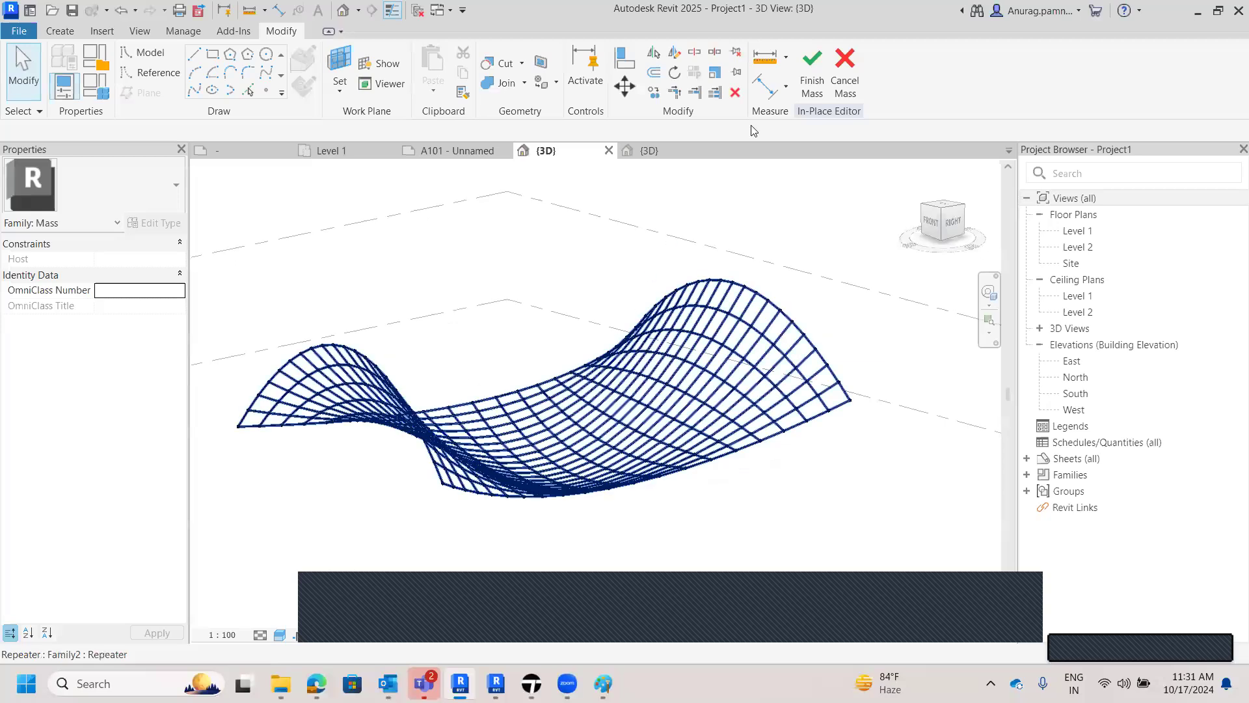
pyautogui.click(812, 96)
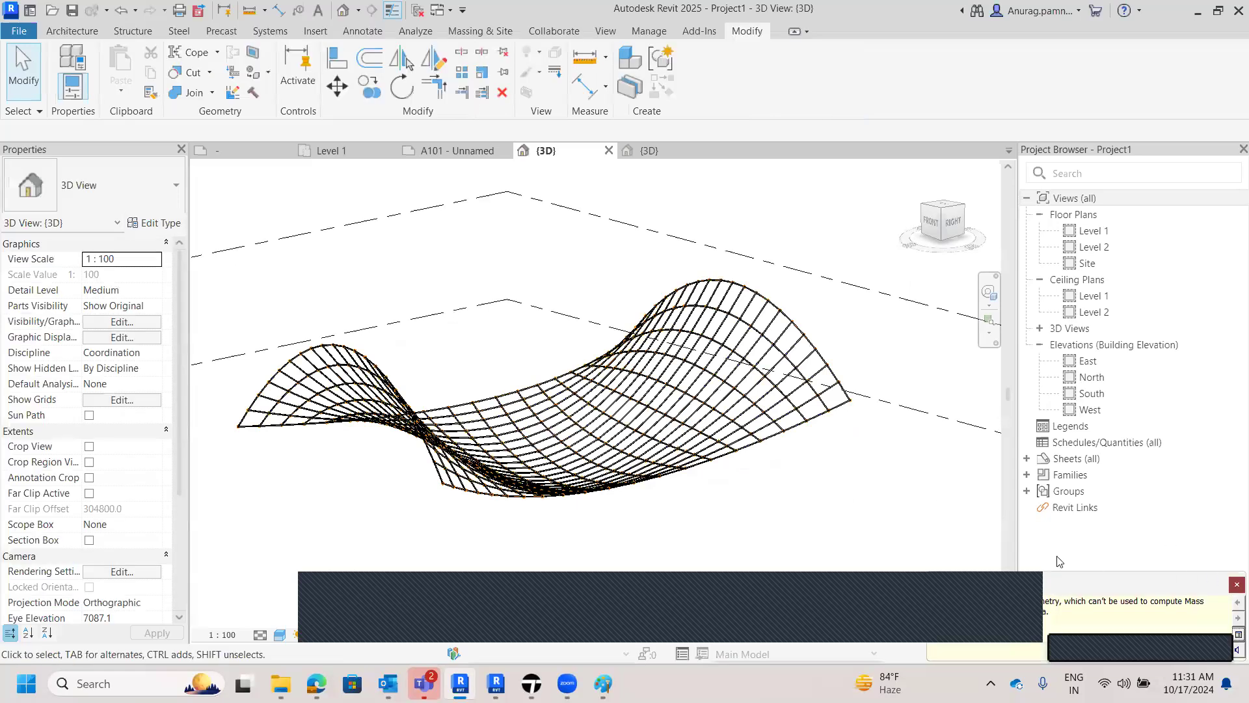
# - Examine the finished structural grid on the curved mass in the project's 3D view
pyautogui.scroll(-2, 593, 507)
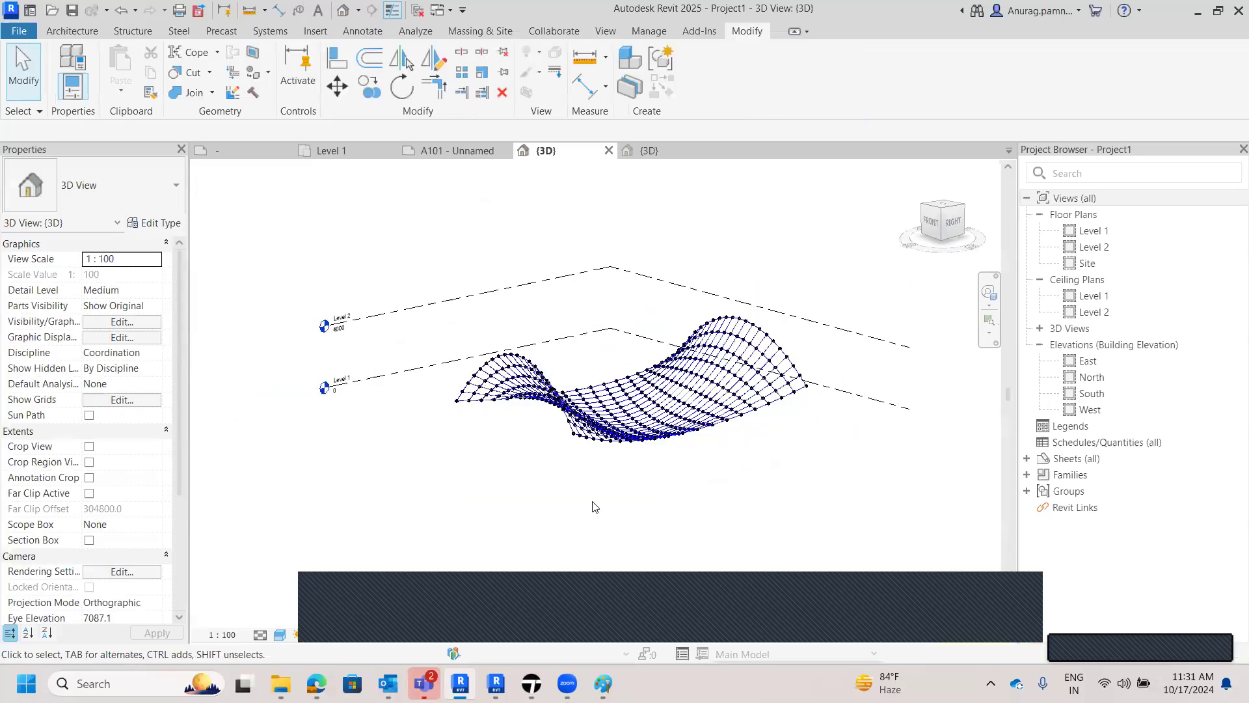
pyautogui.scroll(1, 671, 395)
pyautogui.scroll(3, 605, 394)
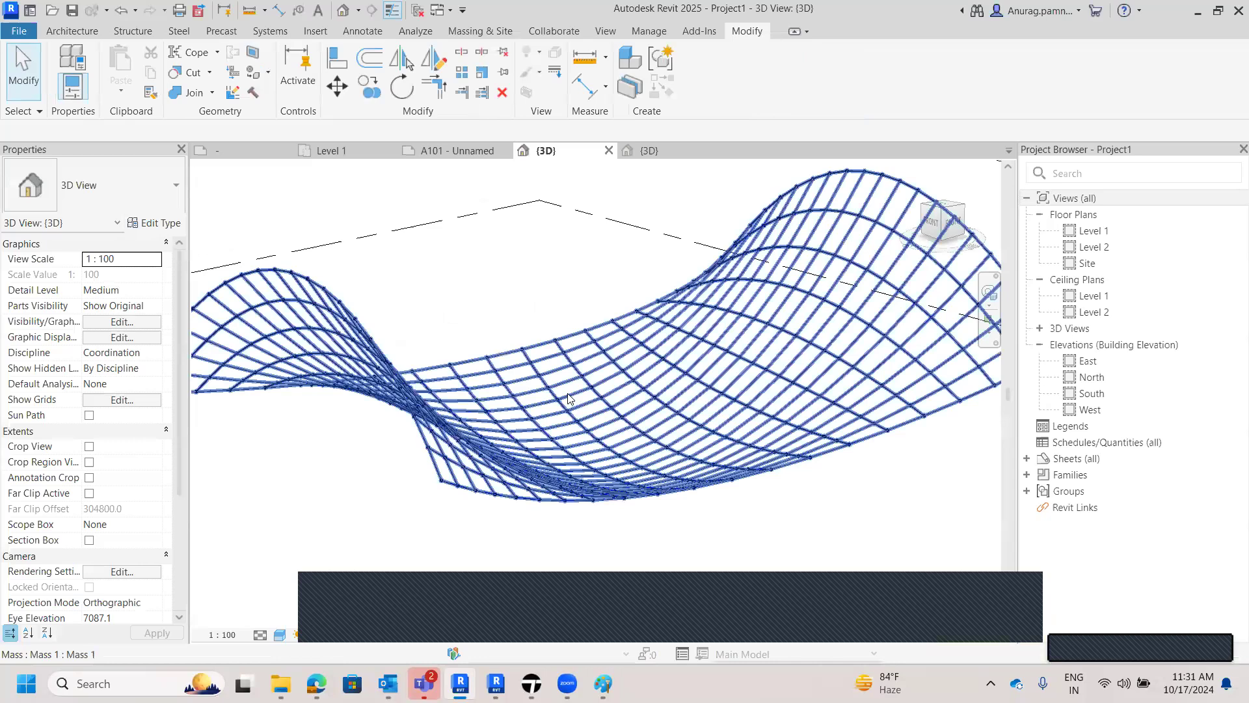
pyautogui.keyDown('shift'); pyautogui.moveTo(568, 398); pyautogui.dragTo(568, 394, button='middle'); pyautogui.keyUp('shift')
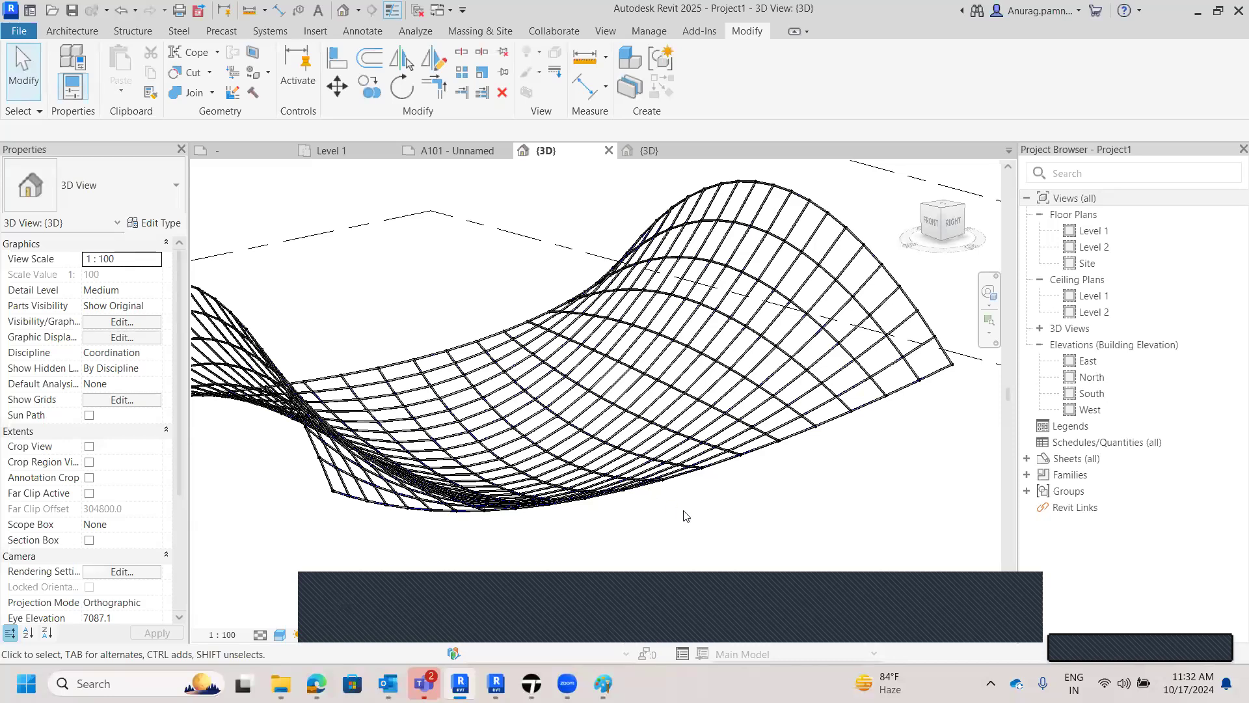
pyautogui.scroll(-2, 683, 512)
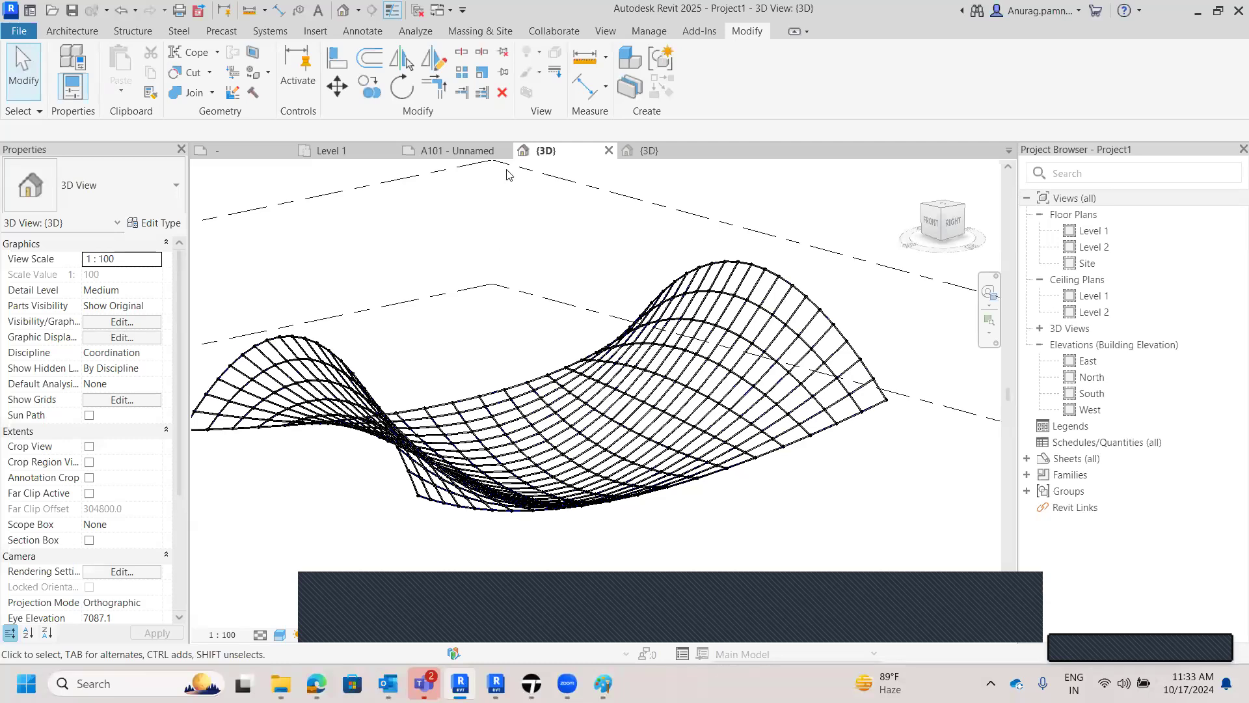
pyautogui.scroll(-1, 511, 287)
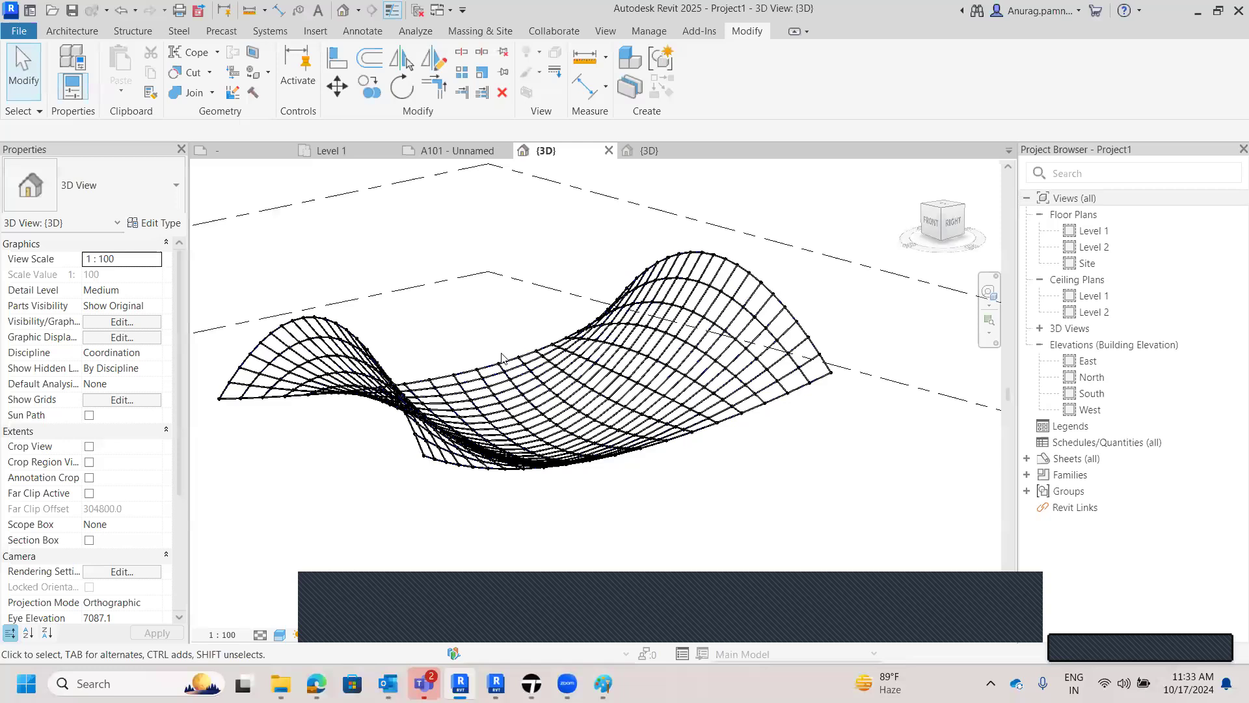
pyautogui.scroll(1, 489, 318)
pyautogui.scroll(1, 489, 319)
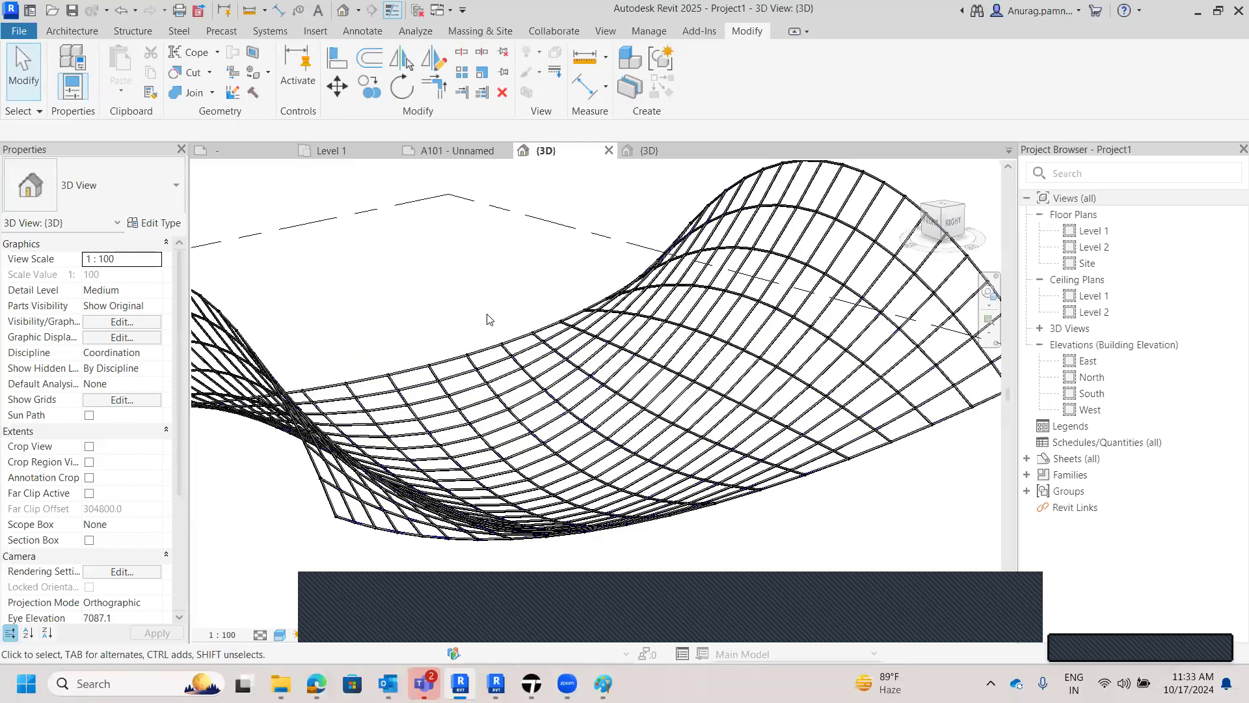
pyautogui.scroll(-5, 507, 349)
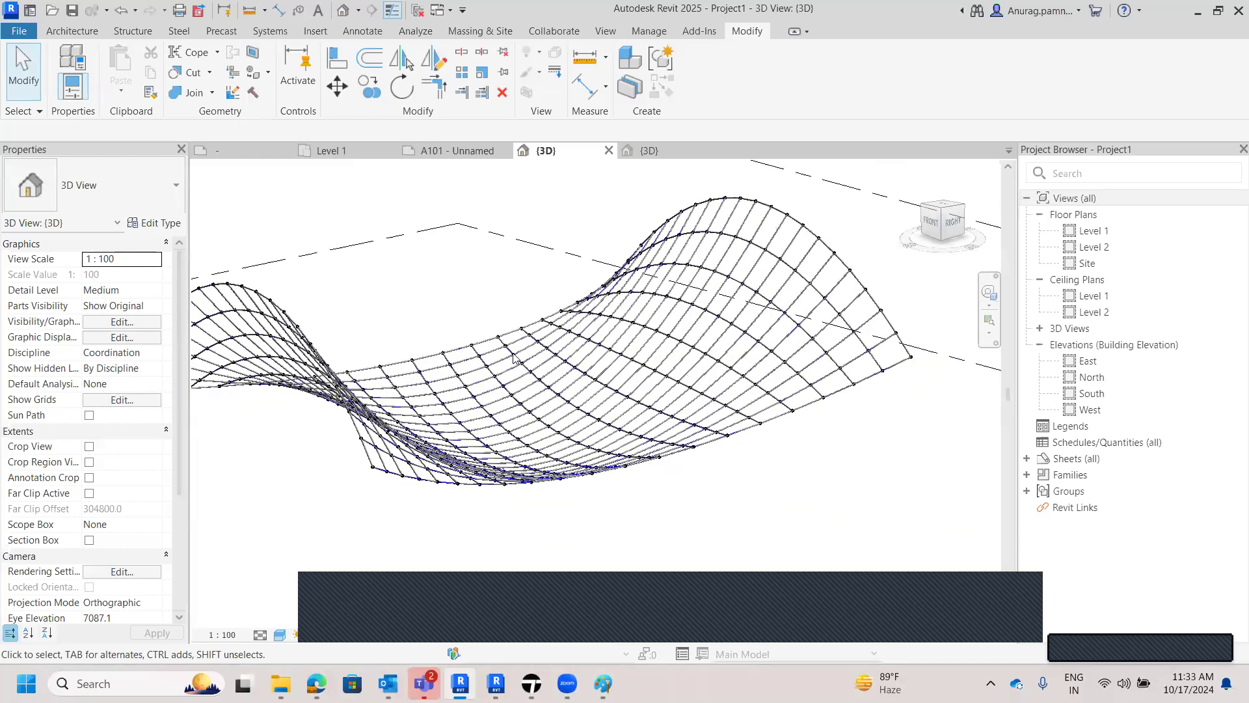
# - Reopen the curved mass for in-place editing and remove the Family2 repeater and component, leaving the bare divided surface
pyautogui.doubleClick(514, 357)
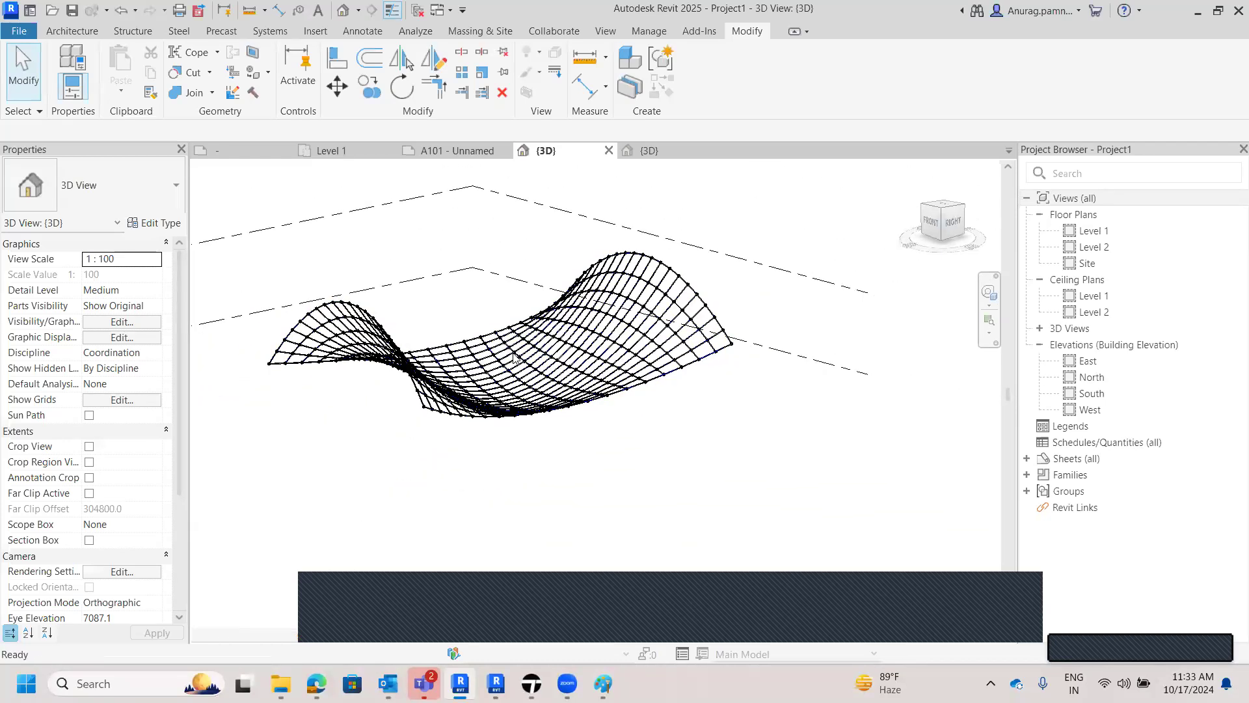
pyautogui.scroll(2, 533, 352)
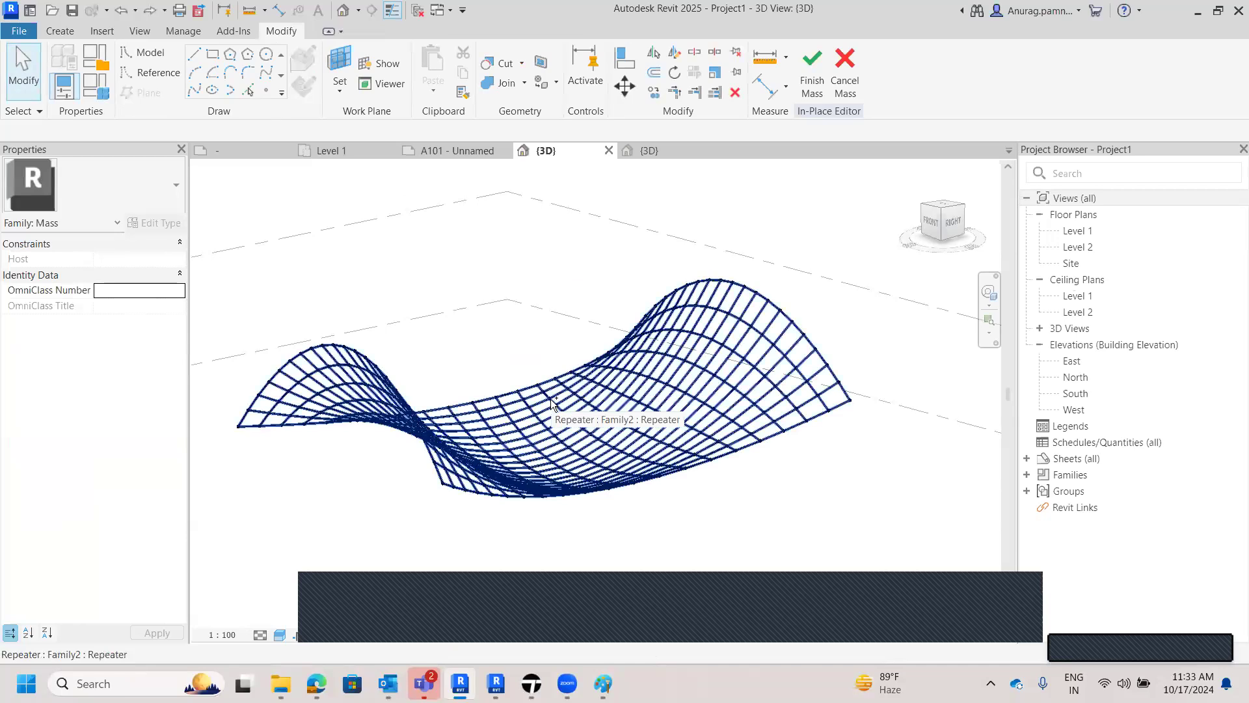
pyautogui.scroll(5, 553, 403)
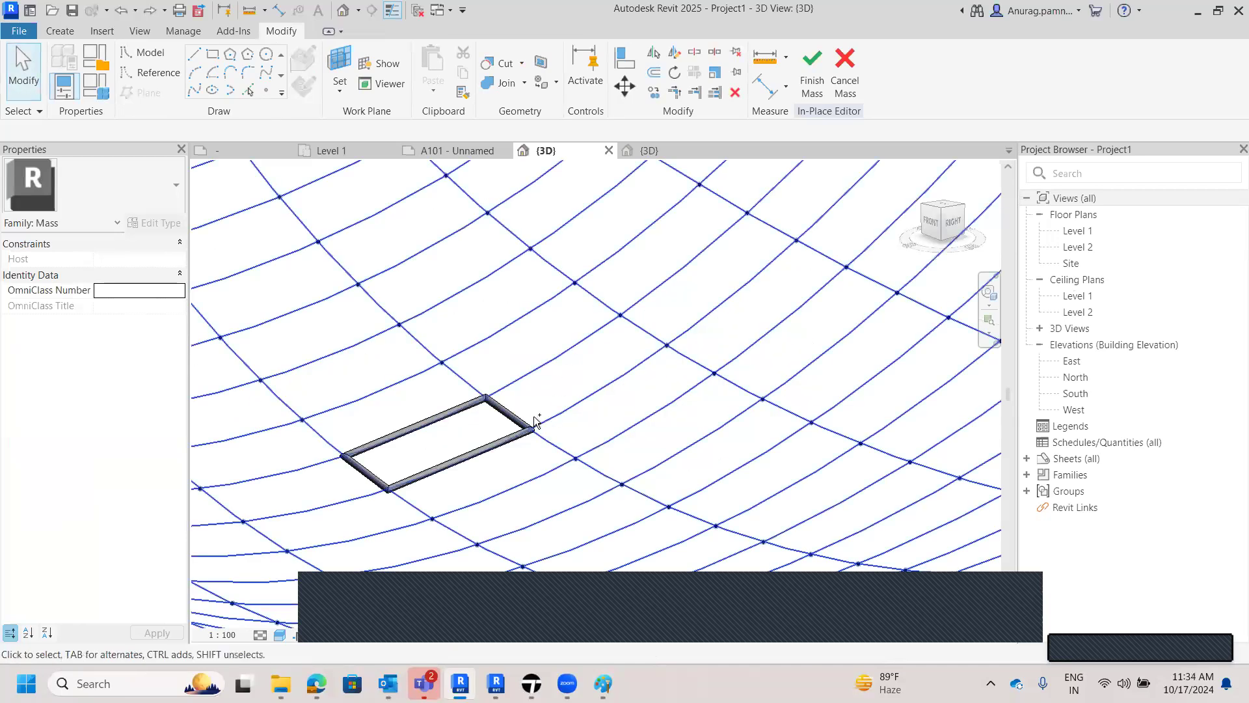
pyautogui.scroll(-1, 535, 420)
pyautogui.scroll(-6, 647, 518)
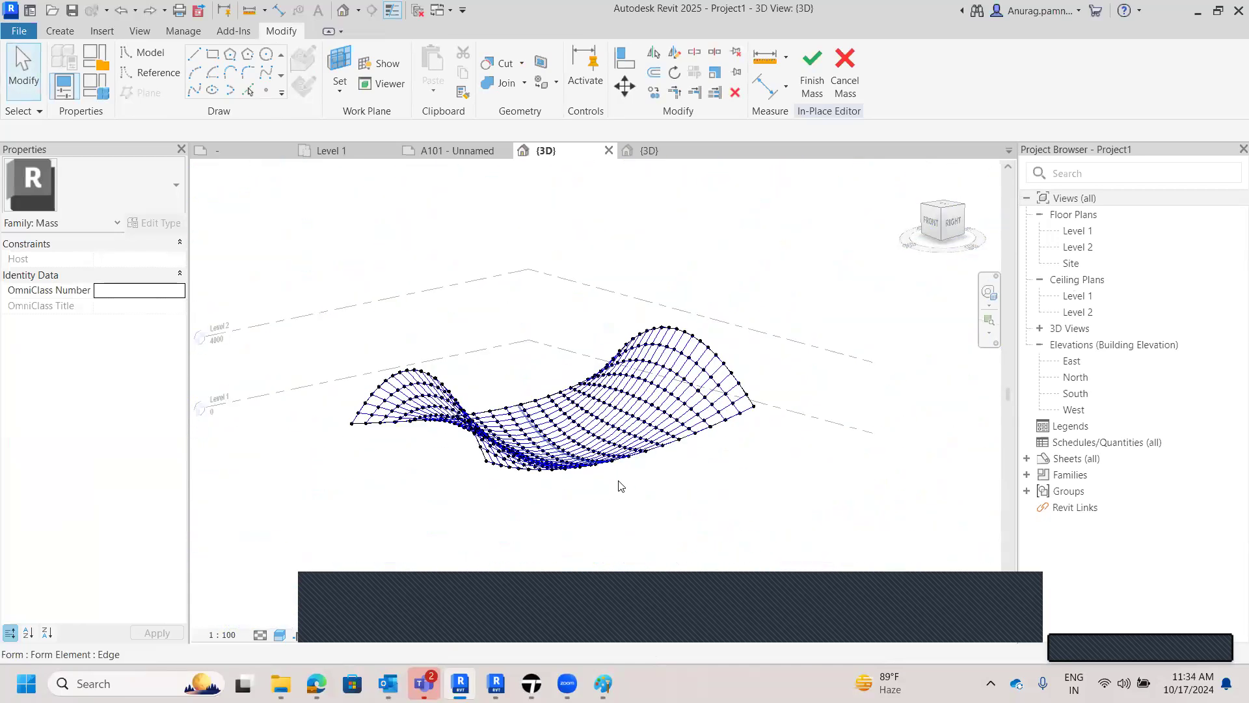
pyautogui.scroll(3, 621, 485)
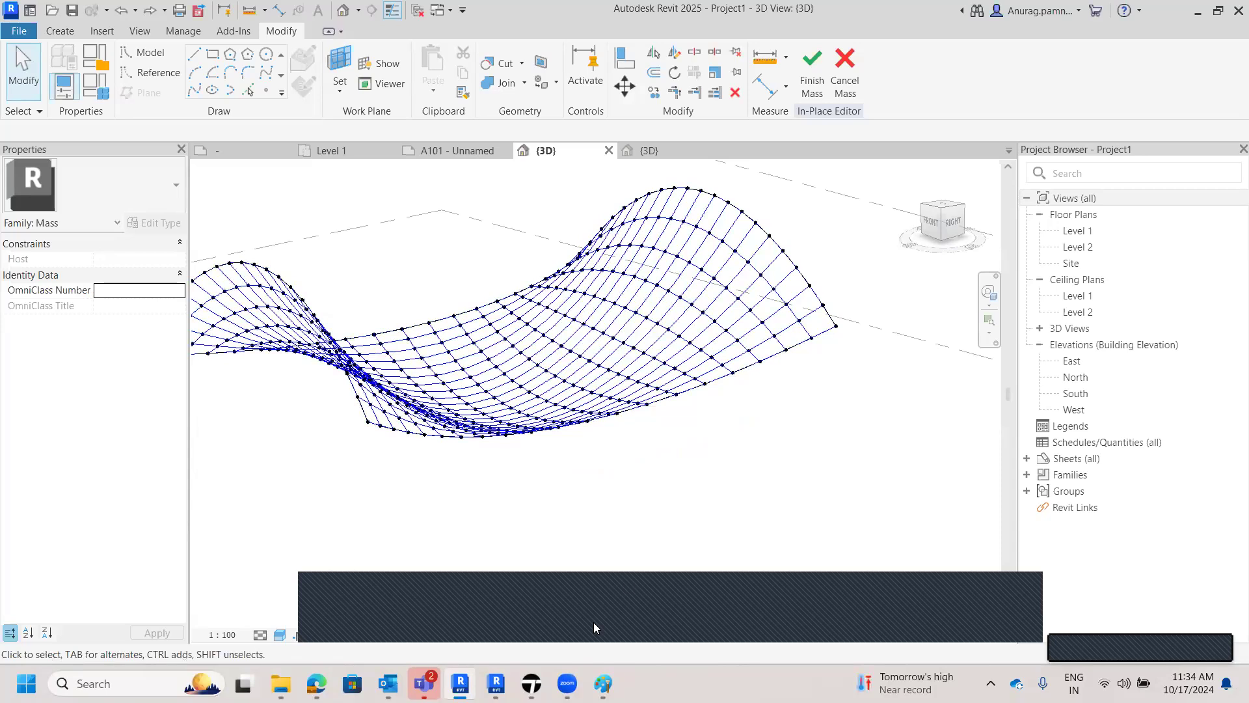
# - Open Family2's 3D view and remove the tubular frame together with the four reference lines joining the adaptive points
pyautogui.moveTo(460, 683)
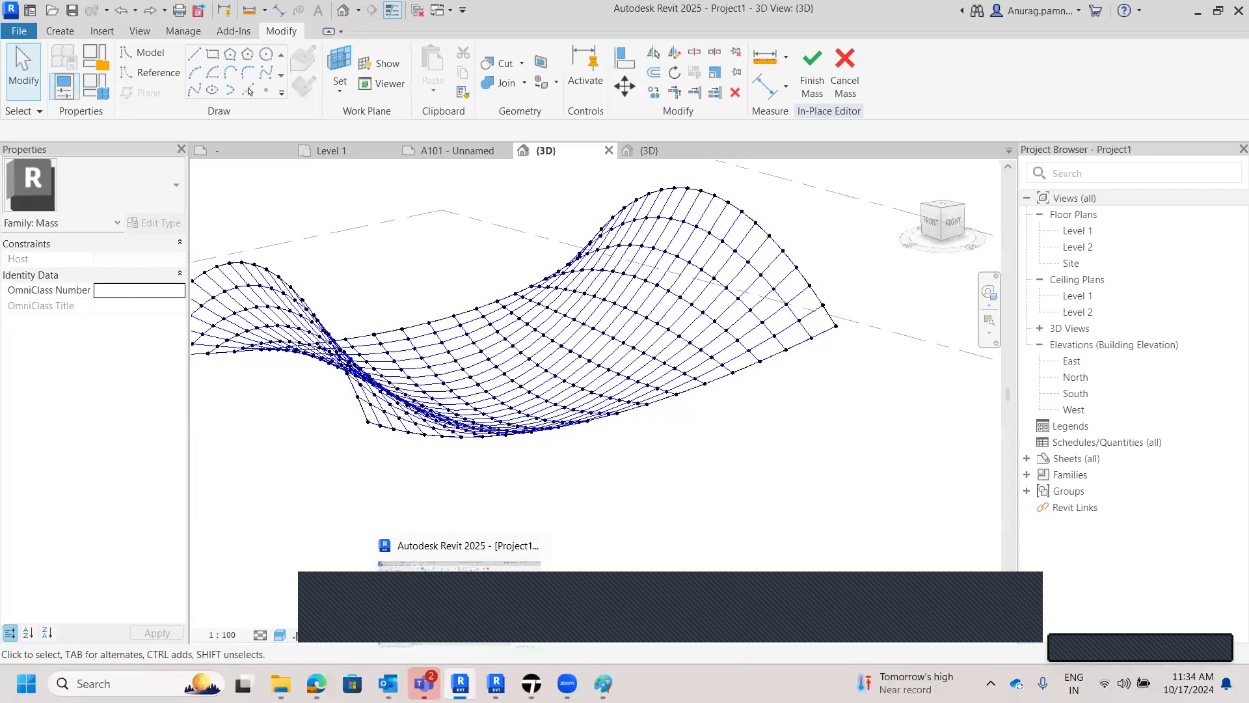
pyautogui.click(658, 151)
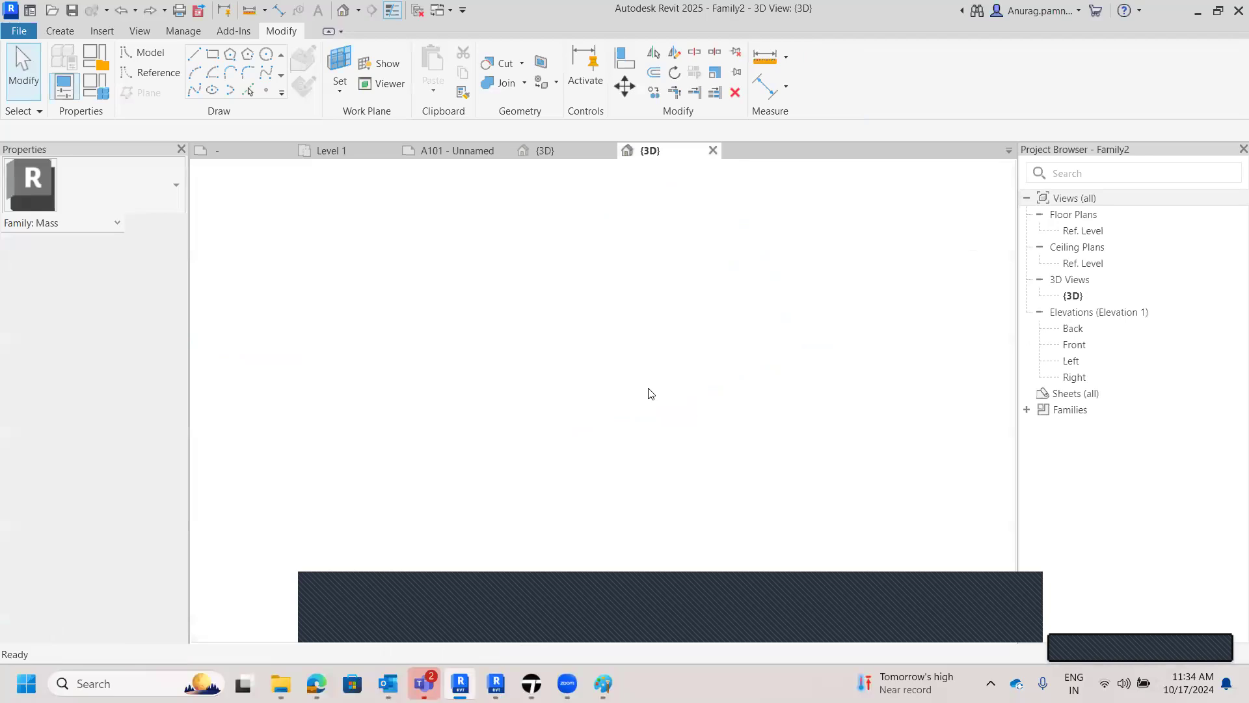
pyautogui.moveTo(549, 382)
pyautogui.keyDown('shift'); pyautogui.mouseDown(button='middle')
pyautogui.moveTo(559, 364)
pyautogui.moveTo(551, 389)
pyautogui.mouseUp(button='middle'); pyautogui.keyUp('shift')
pyautogui.scroll(3, 531, 419)
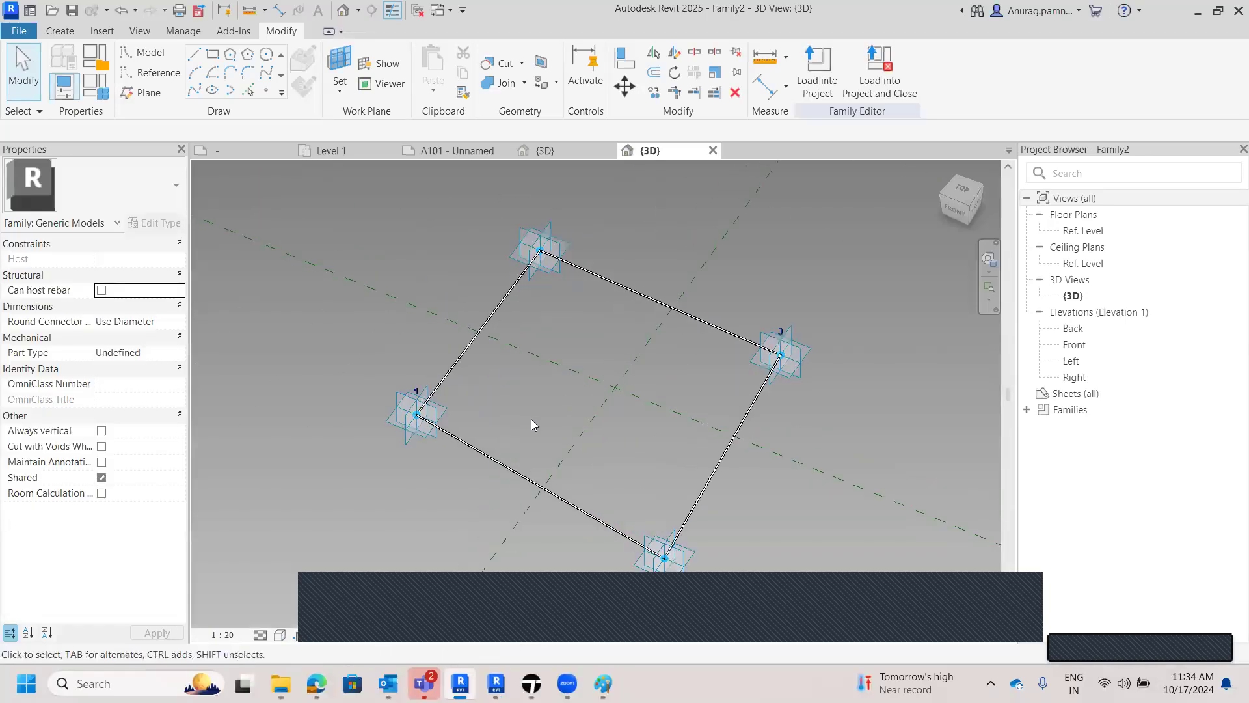
pyautogui.scroll(-2, 504, 449)
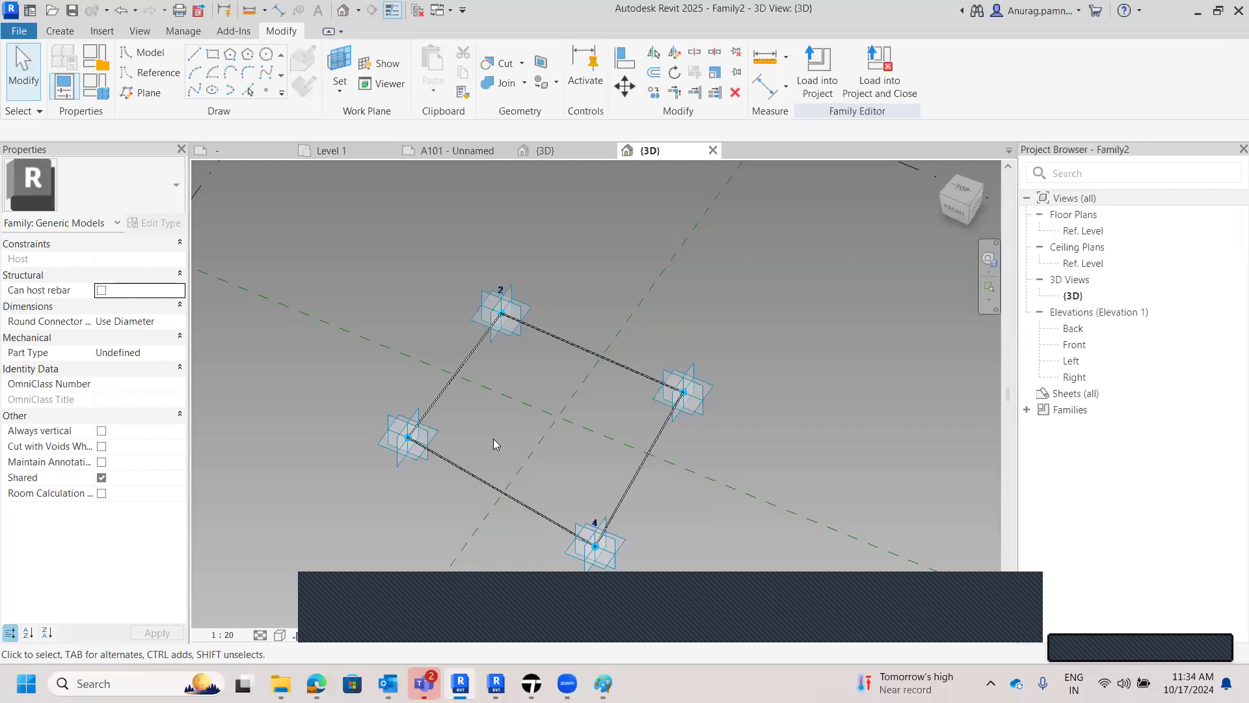
pyautogui.press('Tab')
pyautogui.click(476, 482)
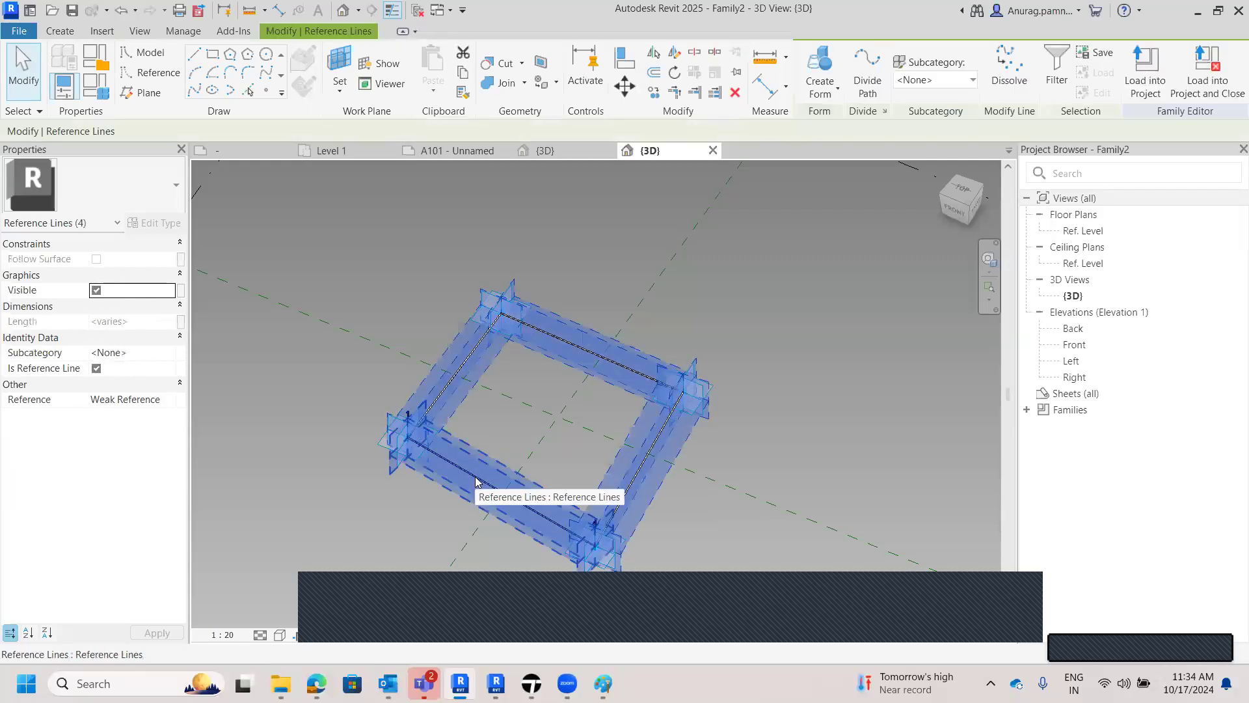
pyautogui.click(506, 450)
pyautogui.scroll(2, 507, 449)
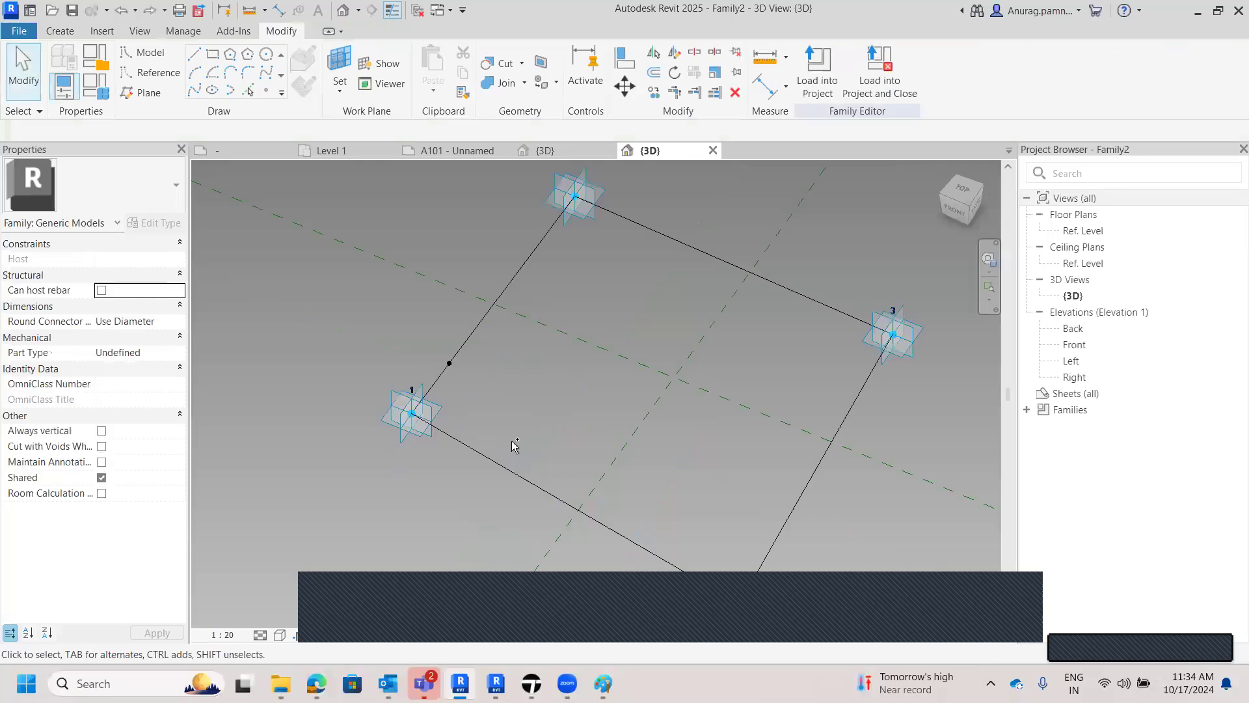
# - Delete the closed chain of model lines connecting the four adaptive points
pyautogui.click(503, 467)
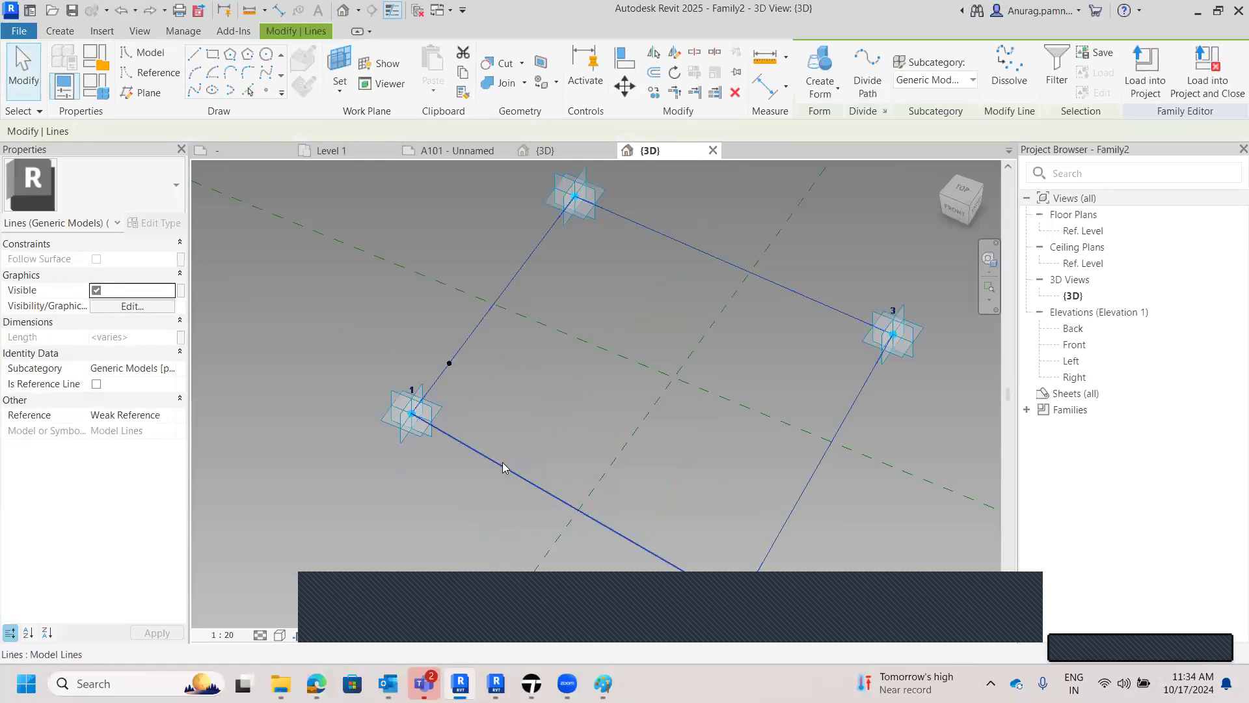
pyautogui.press('Delete')
pyautogui.scroll(-3, 524, 428)
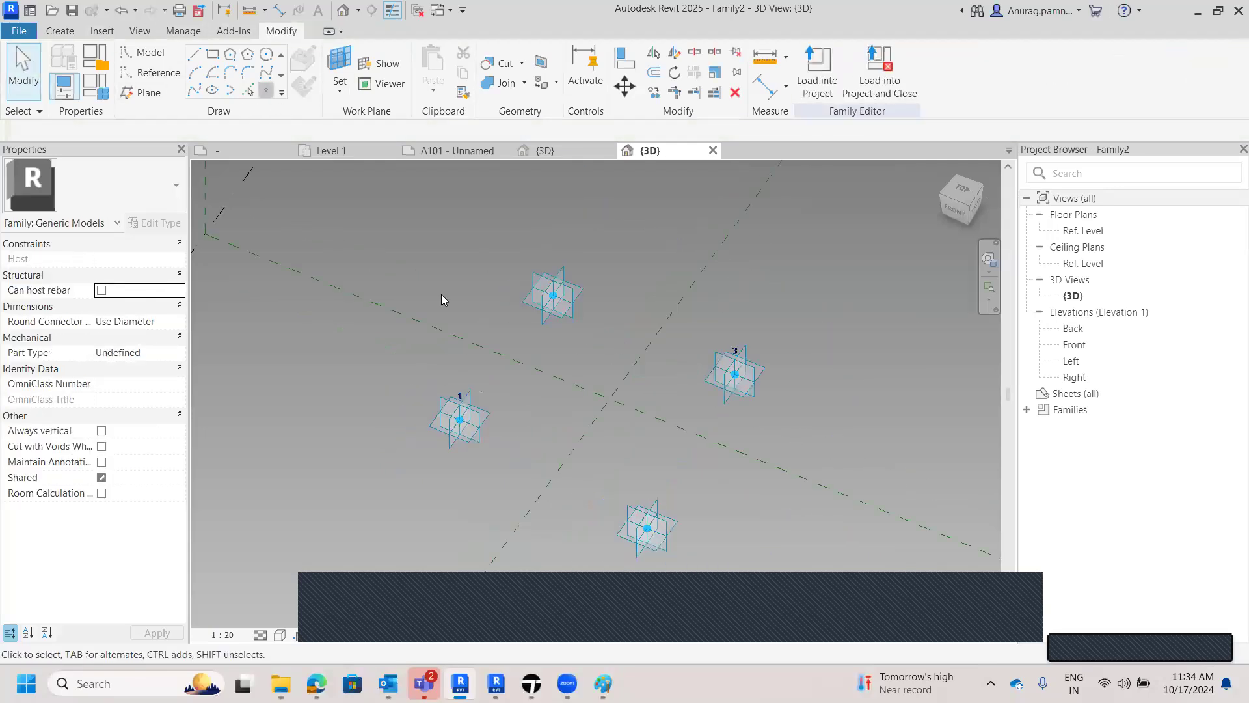
# - Place a reference point at the intersection of the center reference planes and make it adaptive
pyautogui.press('l')
pyautogui.press('i')
pyautogui.click(605, 401)
pyautogui.click(604, 511)
pyautogui.press('Escape')
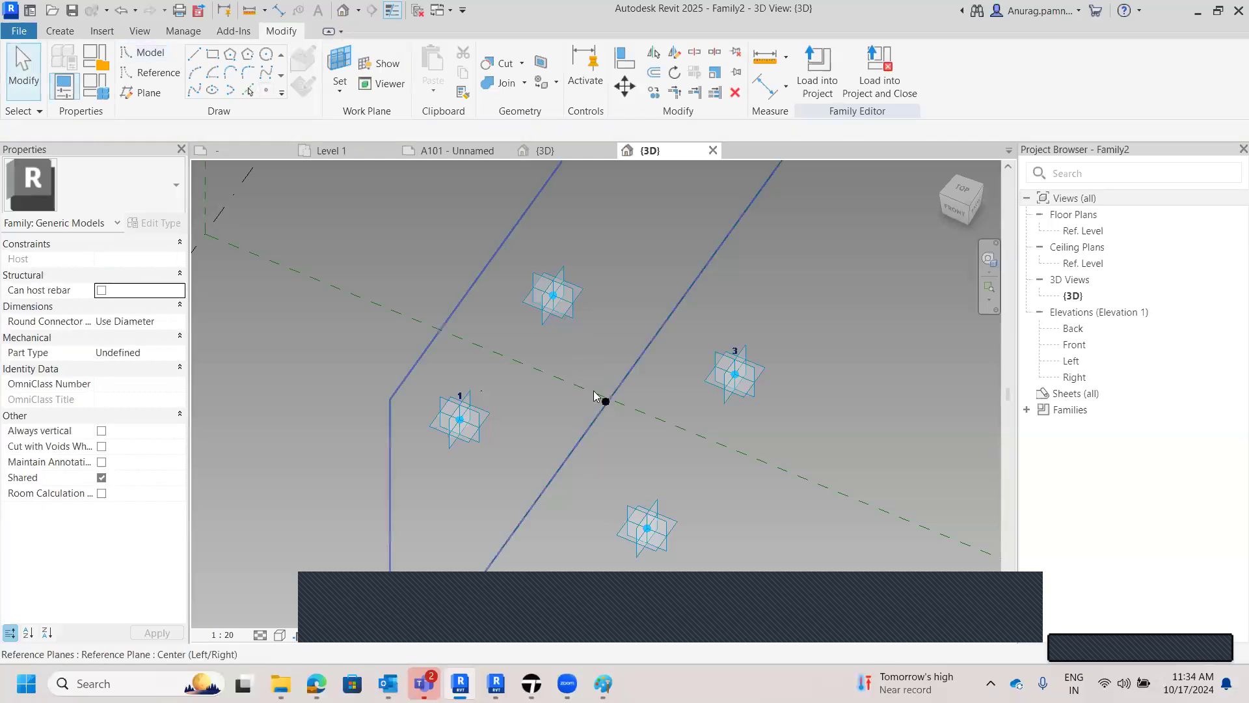
pyautogui.click(617, 396)
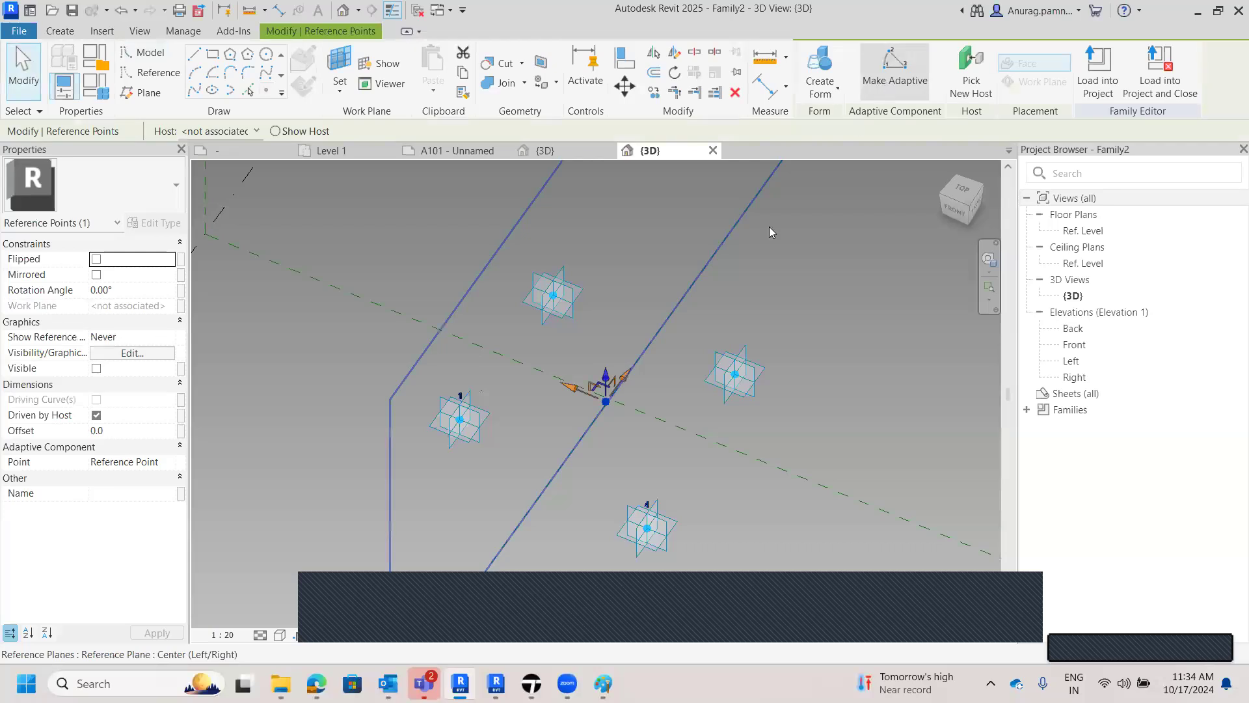
pyautogui.click(895, 69)
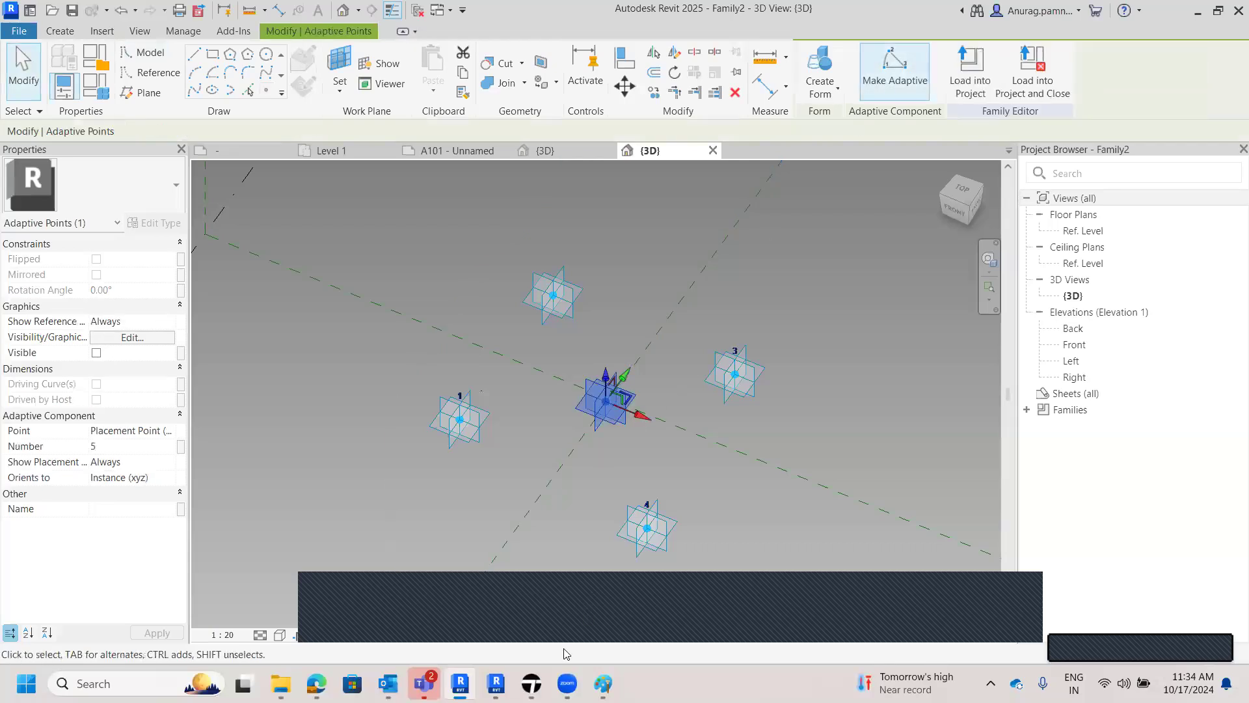
pyautogui.scroll(3, 643, 470)
pyautogui.click(337, 360)
pyautogui.scroll(-1, 294, 316)
pyautogui.moveTo(291, 306); pyautogui.dragTo(652, 589)
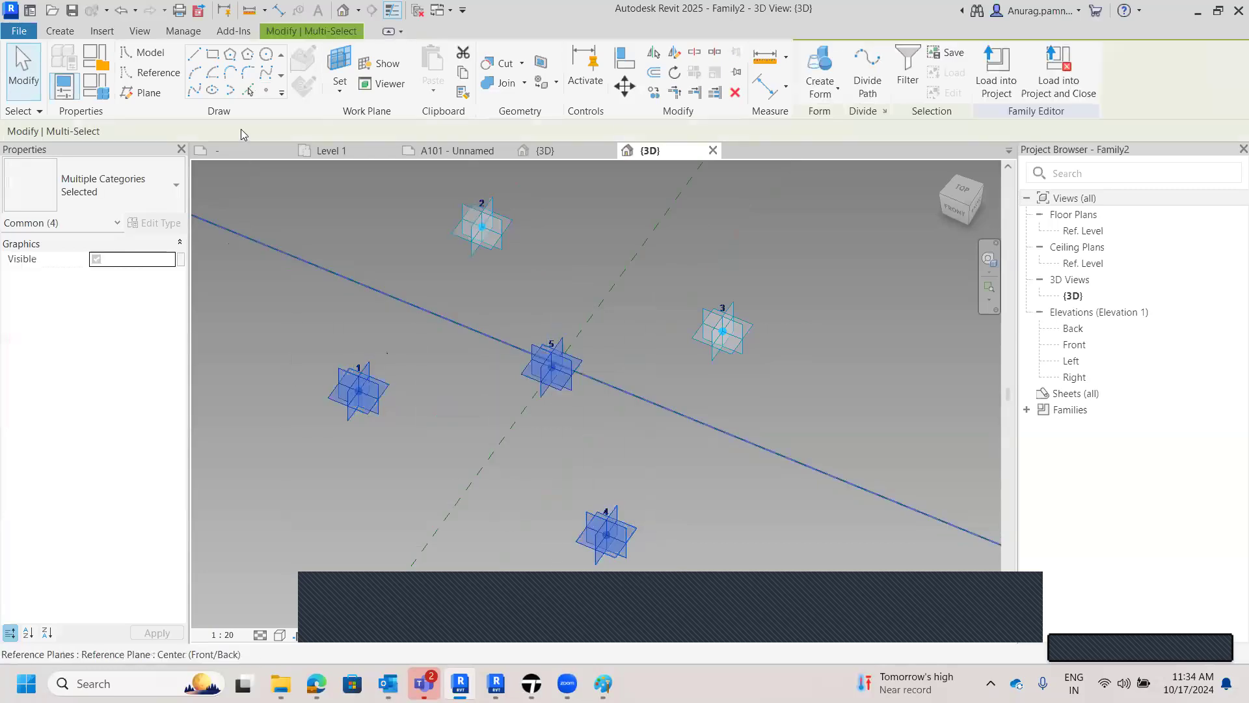
pyautogui.click(194, 91)
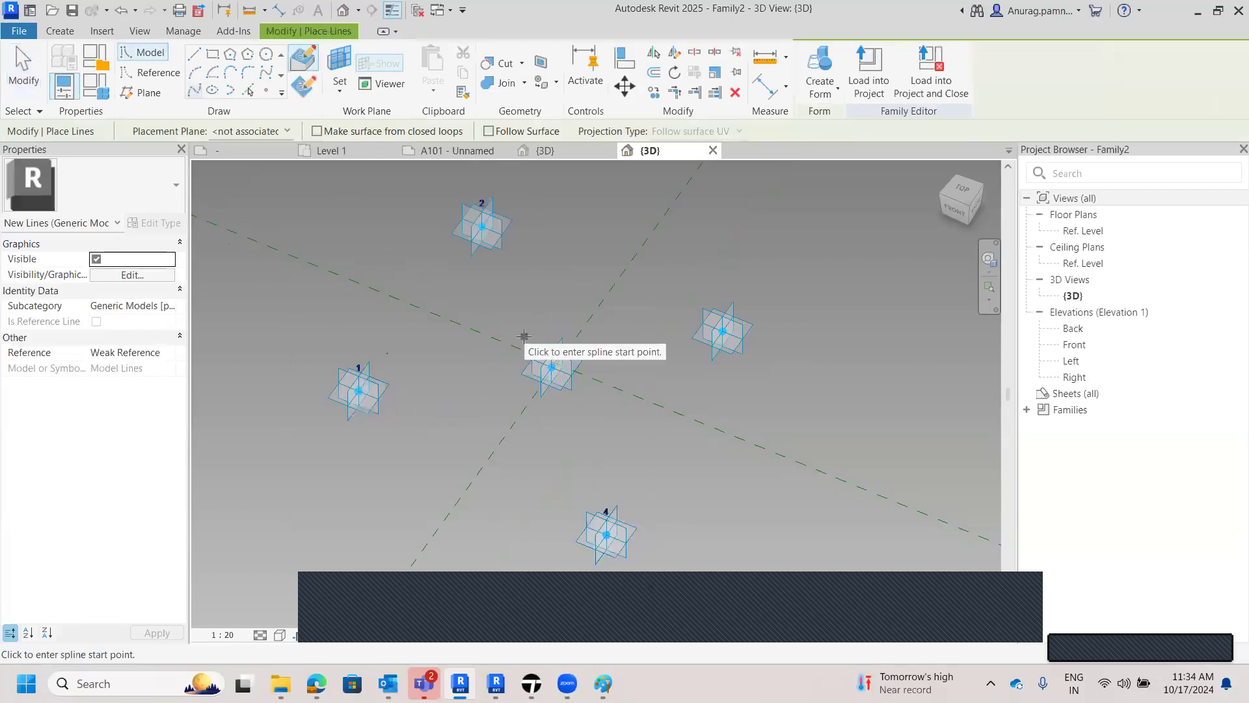
pyautogui.press('Escape')
pyautogui.press('Escape')
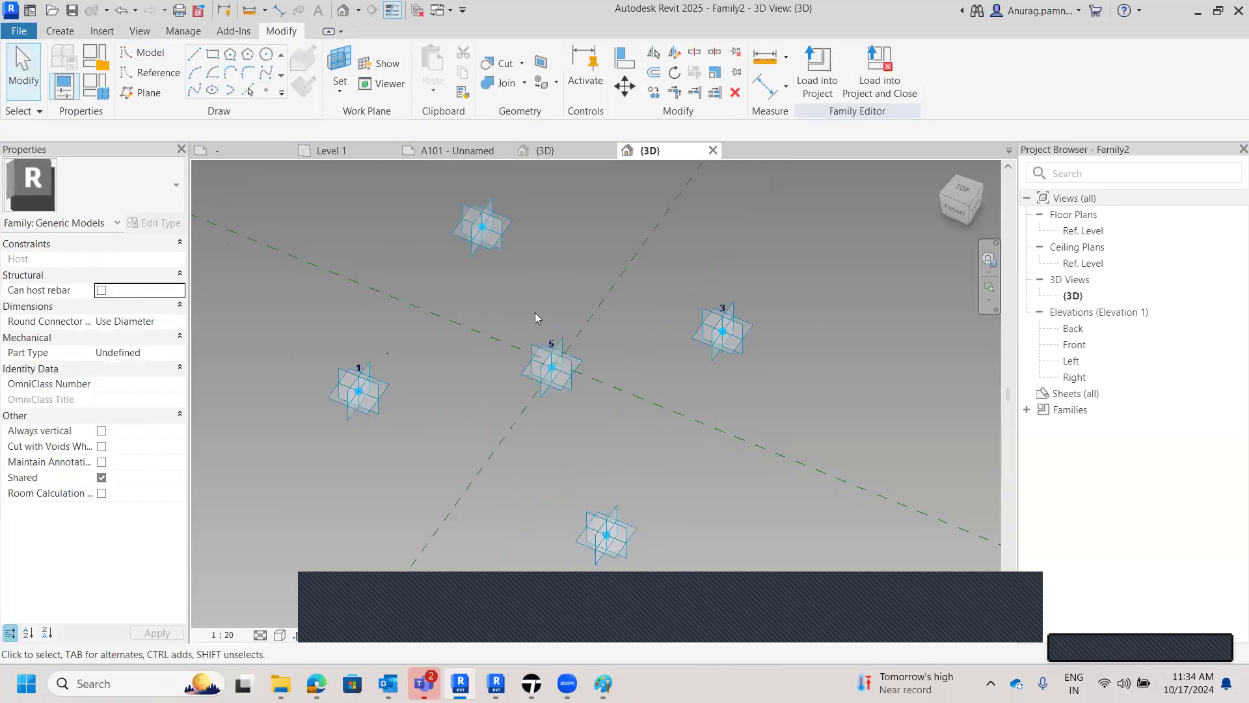
# - Delete the central adaptive point and open the Ref. Level floor plan
pyautogui.scroll(-3, 535, 312)
pyautogui.scroll(1, 601, 374)
pyautogui.keyDown('shift'); pyautogui.moveTo(572, 391); pyautogui.dragTo(585, 276, button='middle'); pyautogui.keyUp('shift')
pyautogui.click(523, 319)
pyautogui.press('Delete')
pyautogui.click(1083, 231)
pyautogui.doubleClick(1085, 232)
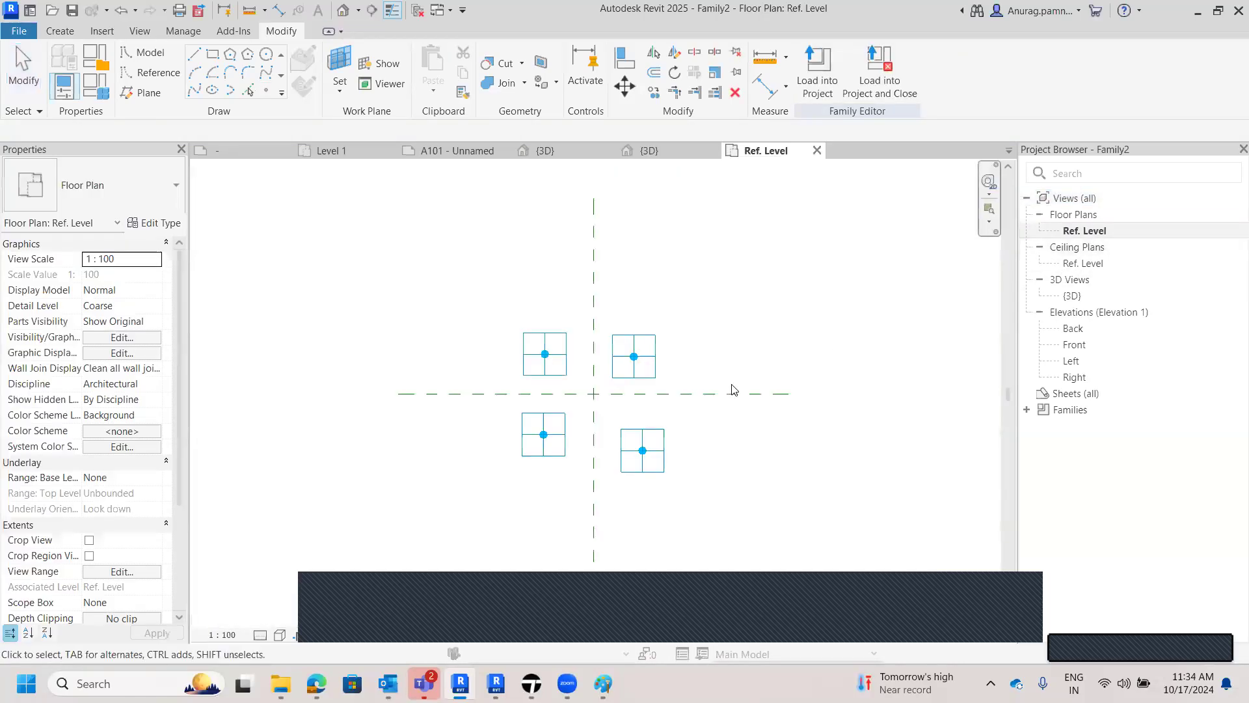
# - Place a reference point at the center reference planes' intersection in the plan and make it adaptive
pyautogui.scroll(2, 572, 403)
pyautogui.click(267, 91)
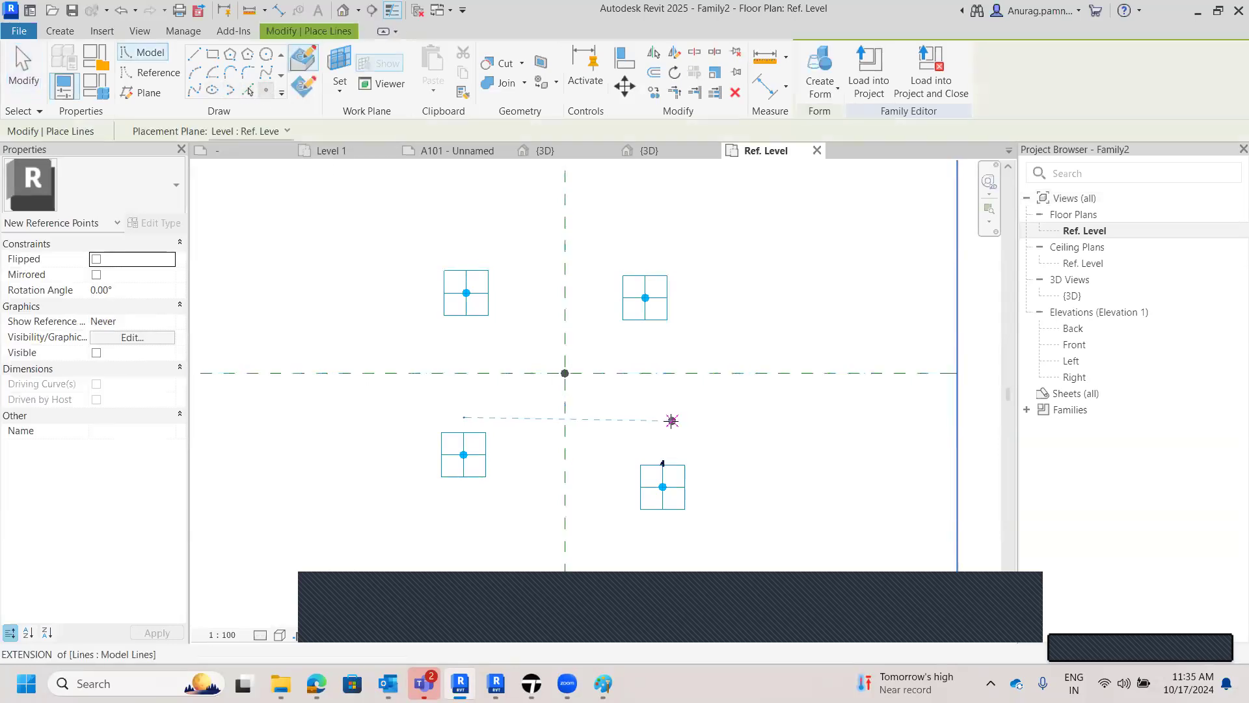
pyautogui.press('Escape')
pyautogui.press('Escape')
pyautogui.click(564, 372)
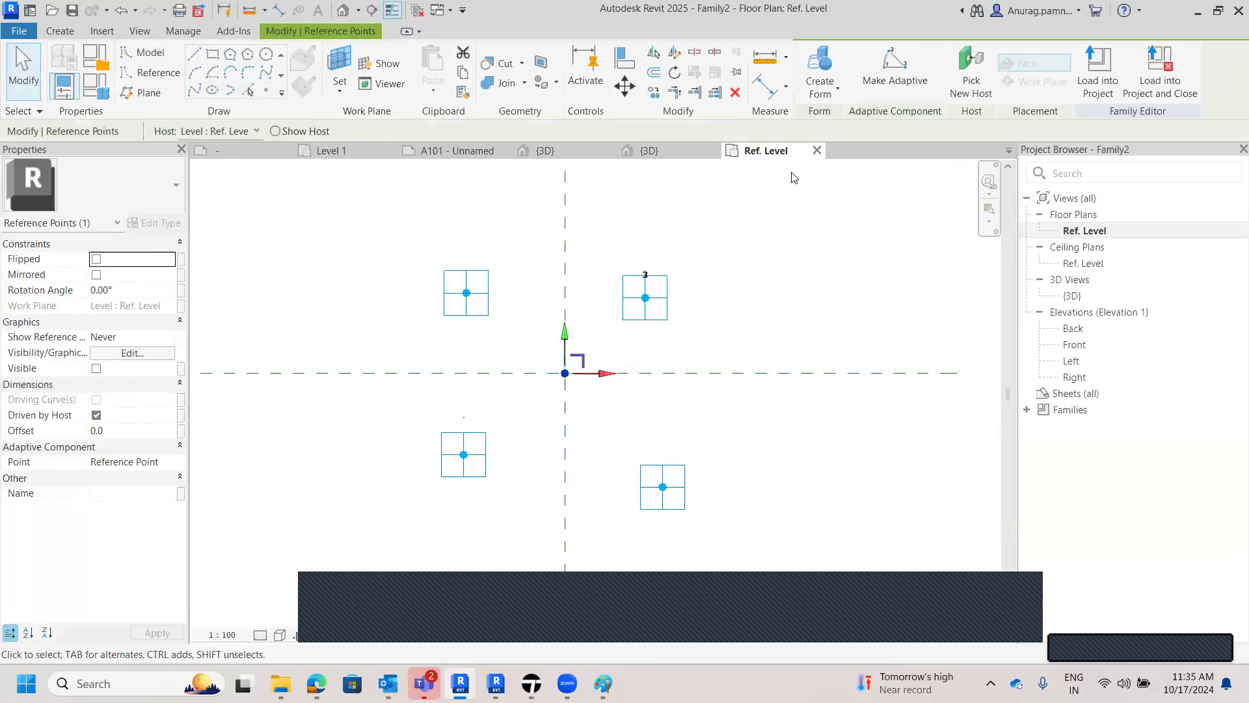
pyautogui.click(886, 84)
pyautogui.click(678, 319)
pyautogui.scroll(-2, 677, 318)
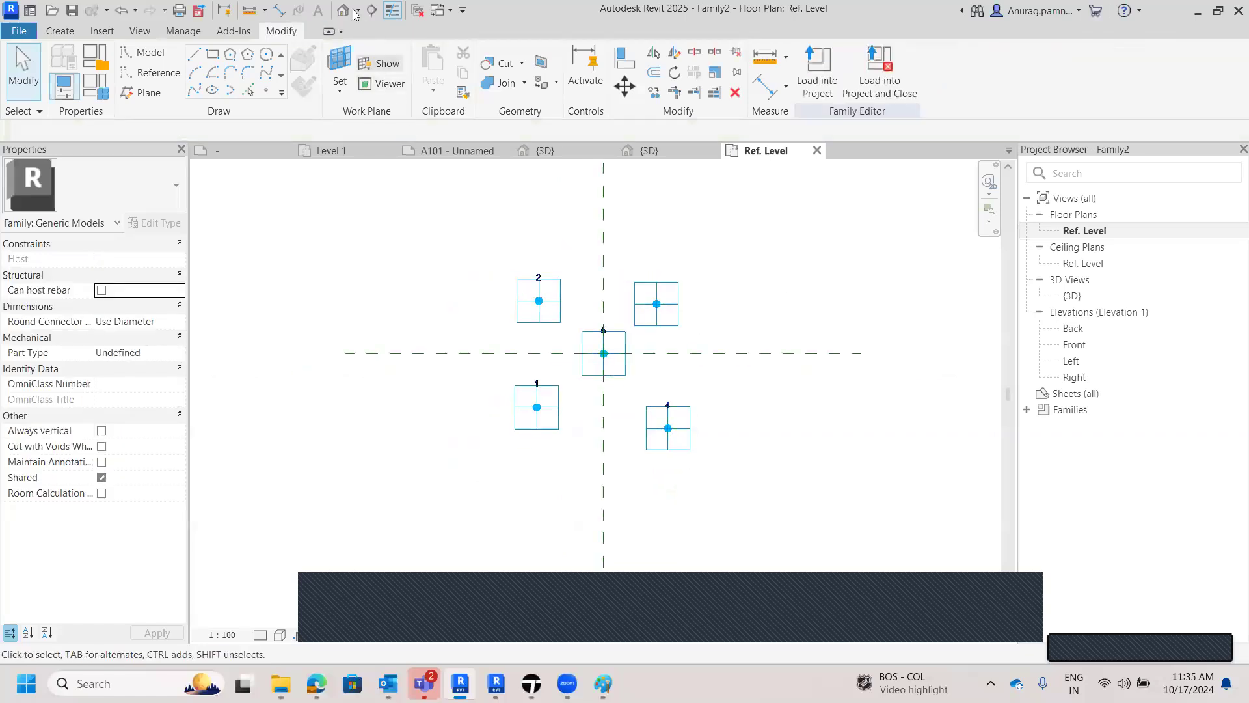
# - Try to run a spline through adaptive points 1, 5 and 4 in the 3D view
pyautogui.click(640, 151)
pyautogui.keyDown('shift'); pyautogui.moveTo(603, 322); pyautogui.dragTo(313, 386, button='middle'); pyautogui.keyUp('shift')
pyautogui.moveTo(265, 328); pyautogui.dragTo(488, 521)
pyautogui.click(194, 91)
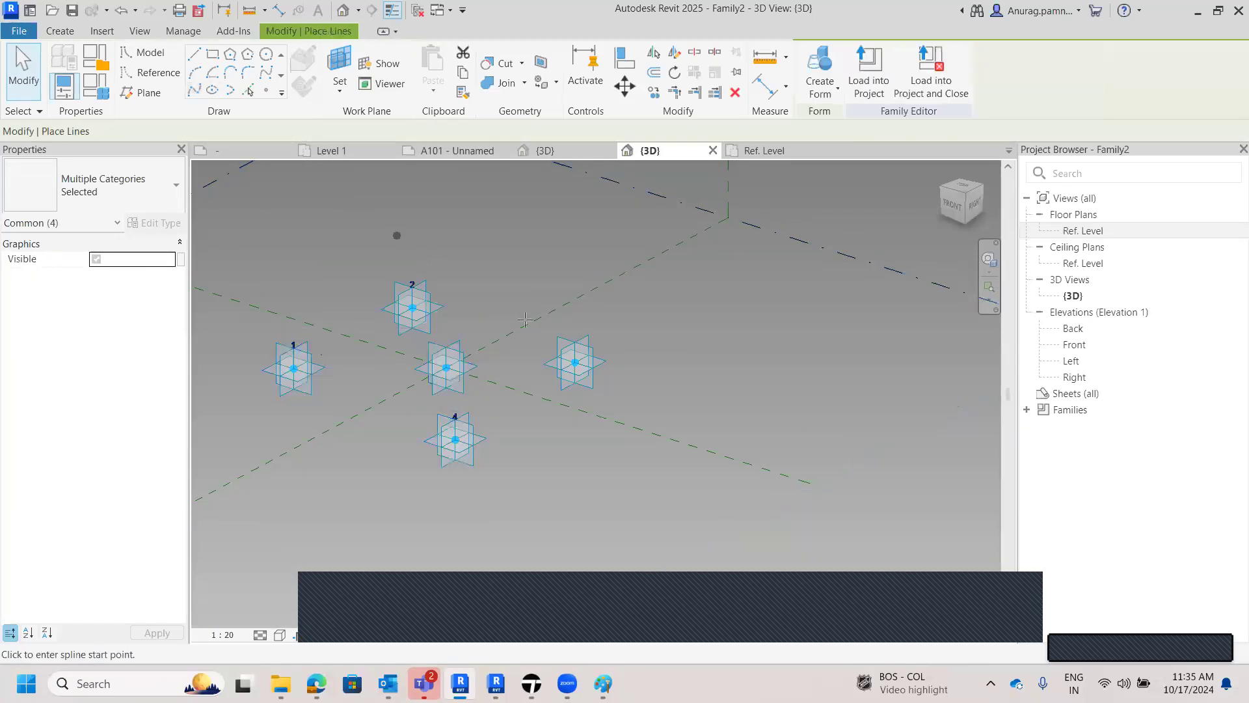
pyautogui.press('Escape')
pyautogui.press('Escape')
pyautogui.keyDown('shift'); pyautogui.moveTo(475, 398); pyautogui.dragTo(372, 429, button='middle'); pyautogui.keyUp('shift')
pyautogui.scroll(-4, 454, 422)
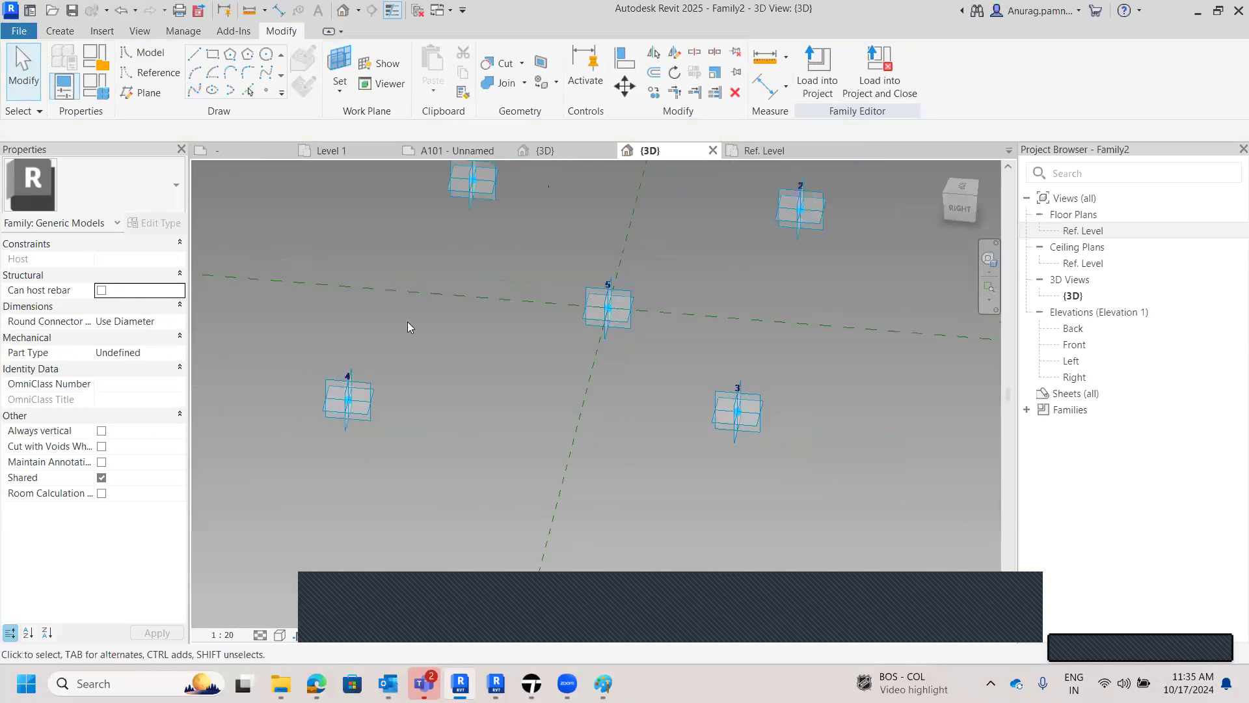
pyautogui.moveTo(327, 219); pyautogui.dragTo(569, 562)
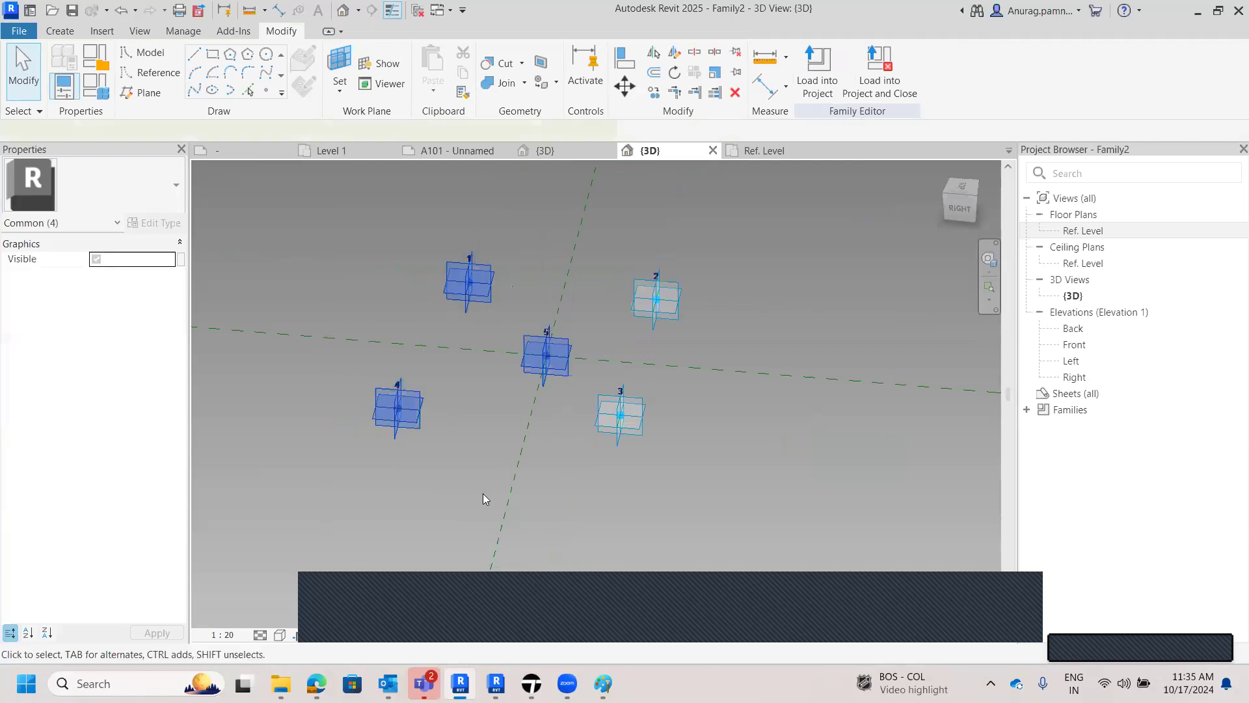
pyautogui.click(195, 95)
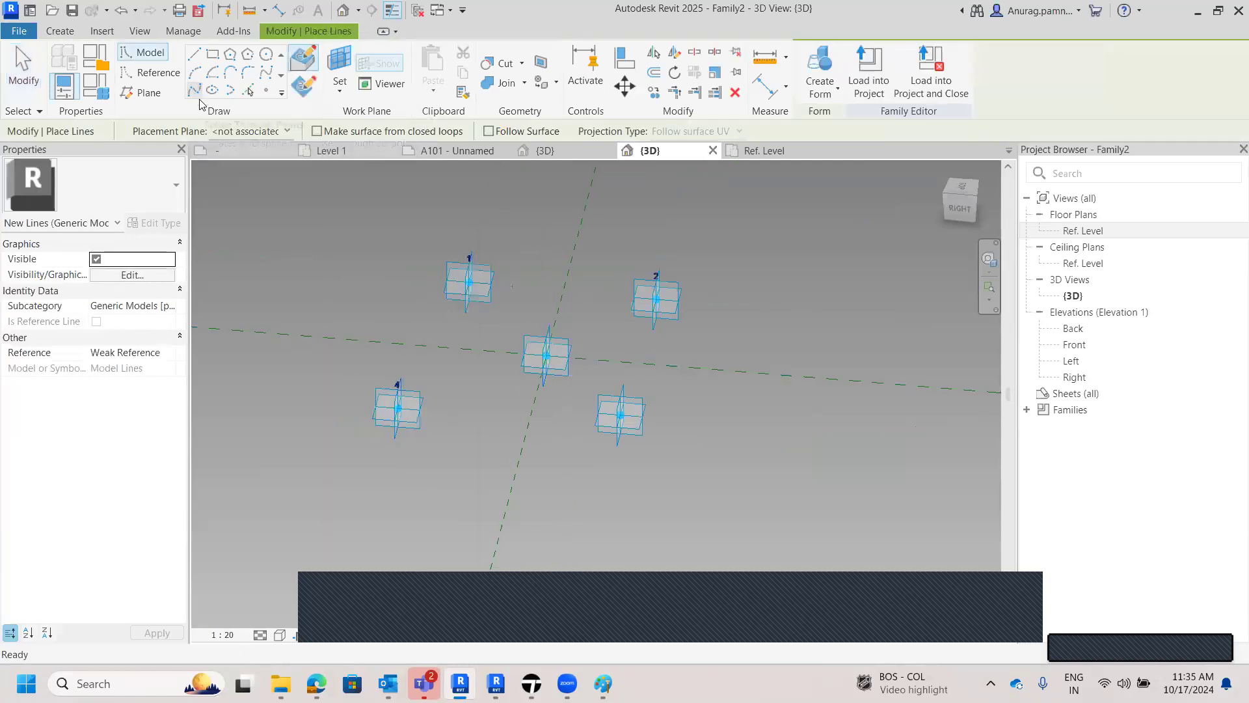
# - Try to create the spline through adaptive points 1, 5 and 4 from the Ref. Level plan
pyautogui.doubleClick(1160, 235)
pyautogui.moveTo(466, 327); pyautogui.dragTo(719, 542)
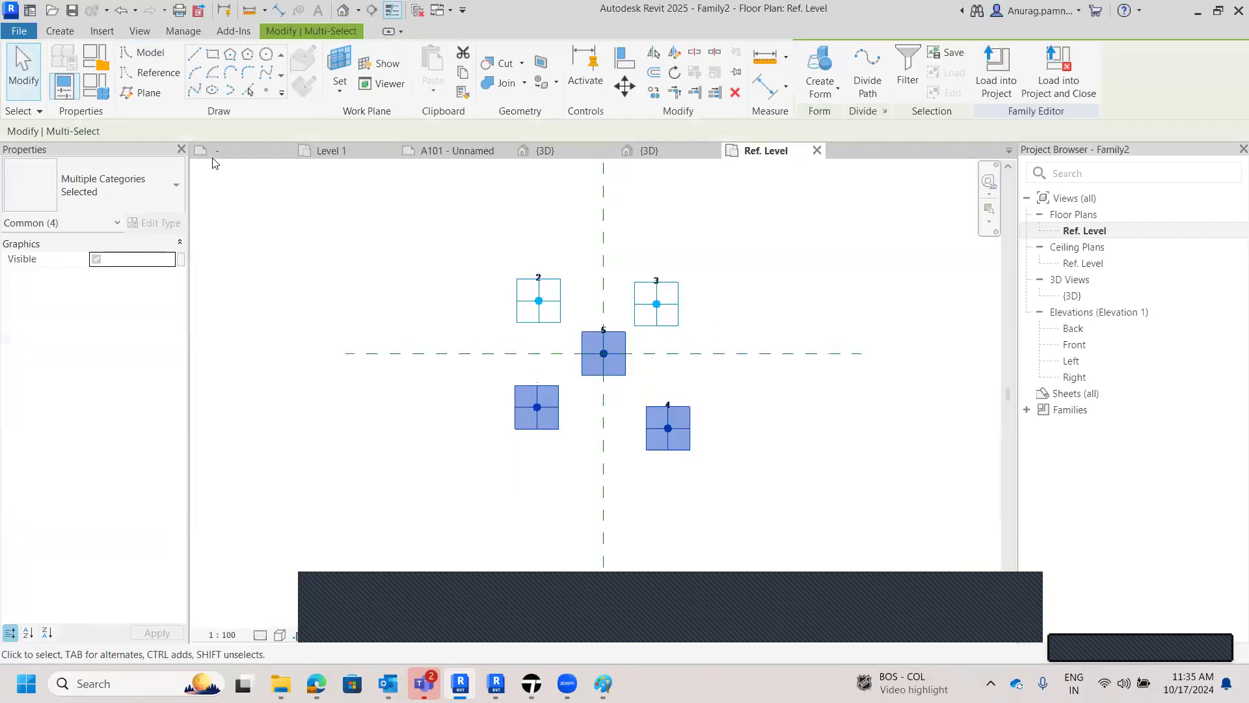
pyautogui.click(194, 91)
pyautogui.moveTo(733, 552); pyautogui.dragTo(690, 473, button='middle')
pyautogui.scroll(-3, 690, 473)
pyautogui.press('Escape')
# - Delete all adaptive points in the Ref. Level plan and return to the 3D view
pyautogui.moveTo(501, 278); pyautogui.dragTo(722, 488)
pyautogui.press('Delete')
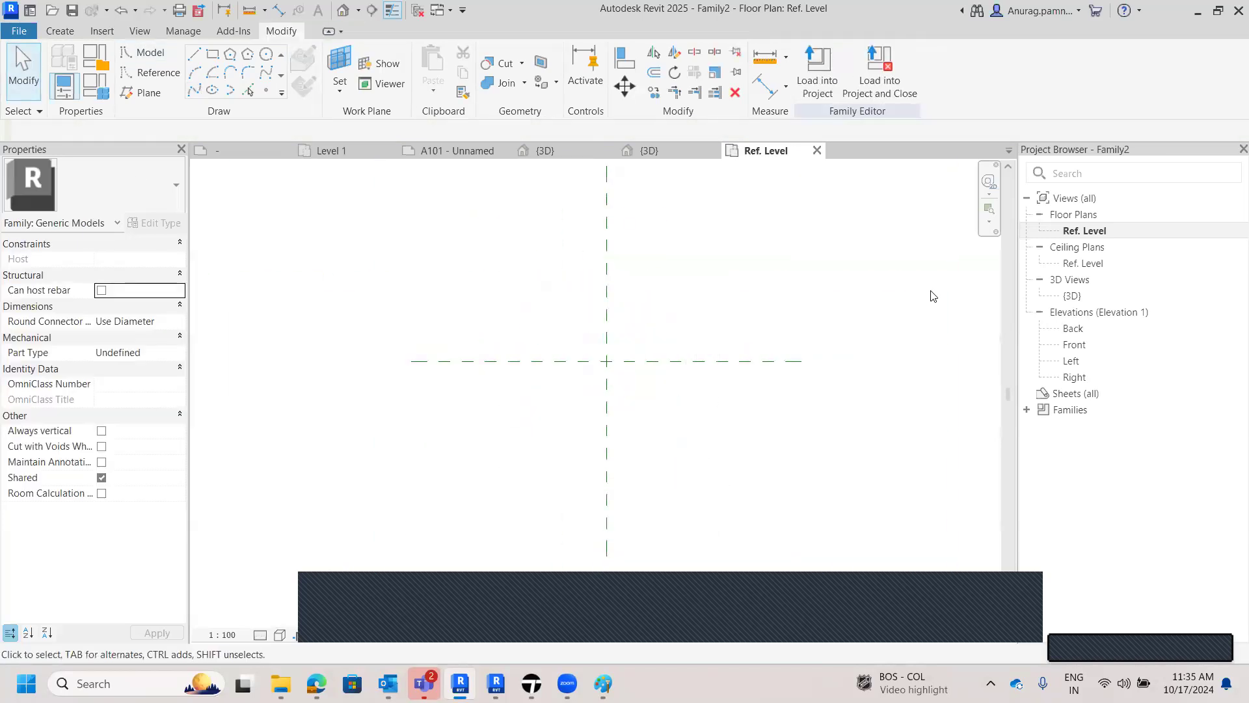
pyautogui.click(343, 11)
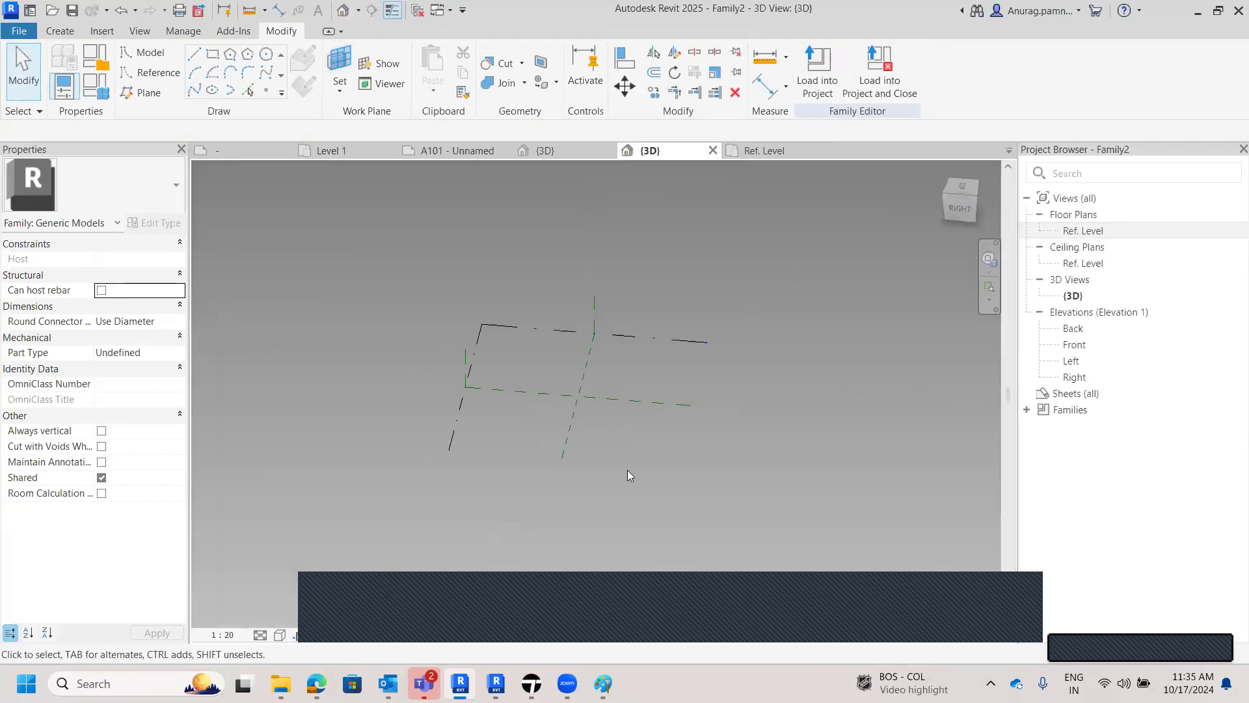
pyautogui.keyDown('shift'); pyautogui.moveTo(678, 494); pyautogui.dragTo(430, 260, button='middle'); pyautogui.keyUp('shift')
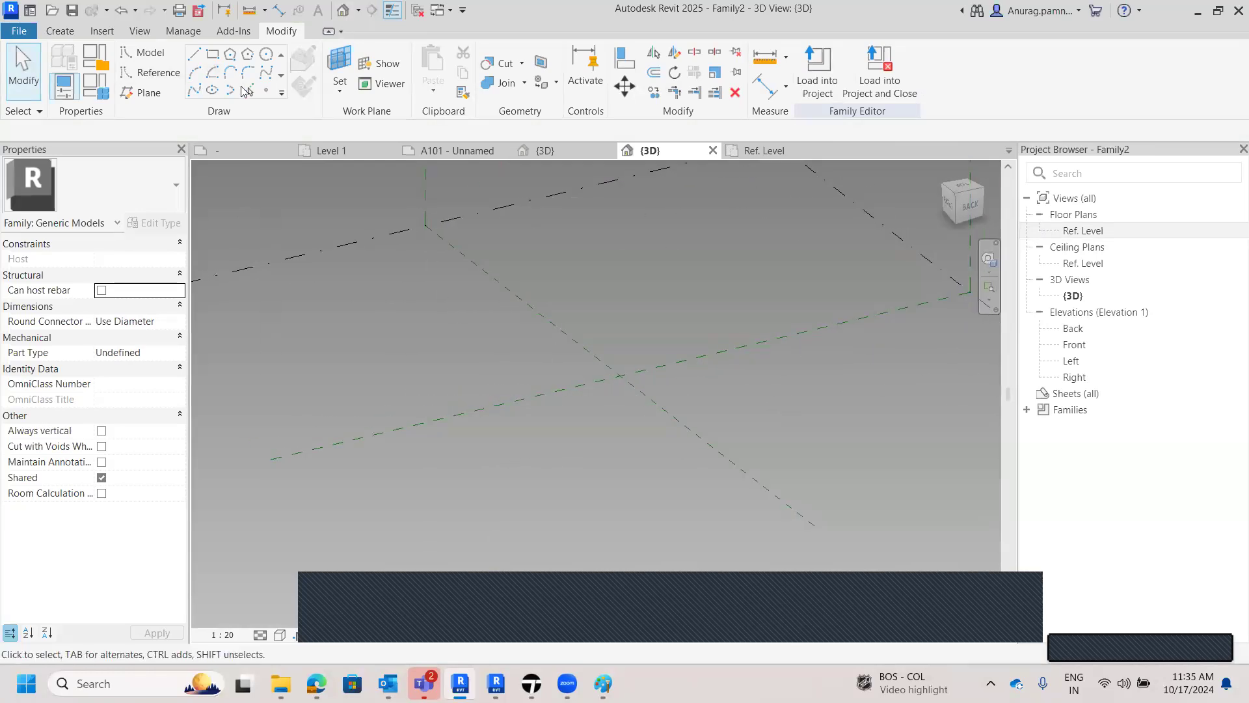
# - Place four reference points around the center reference planes and one near their intersection, and make all five adaptive
pyautogui.click(264, 91)
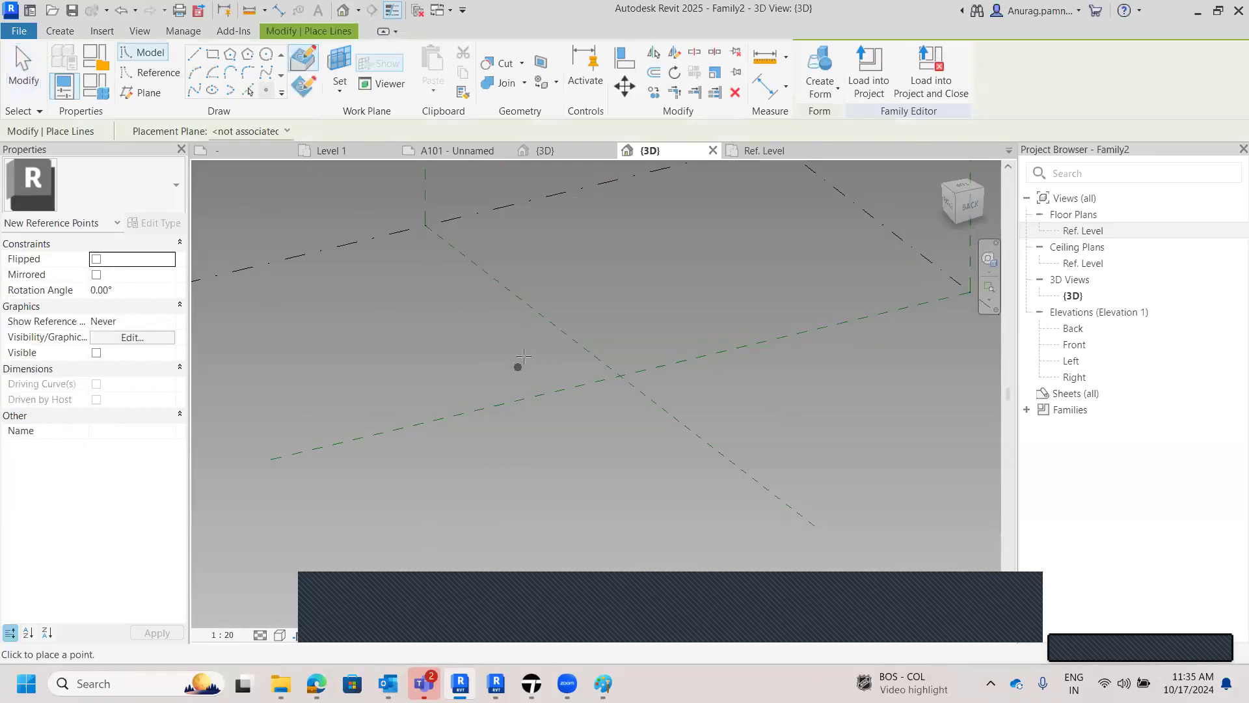
pyautogui.click(523, 352)
pyautogui.click(597, 368)
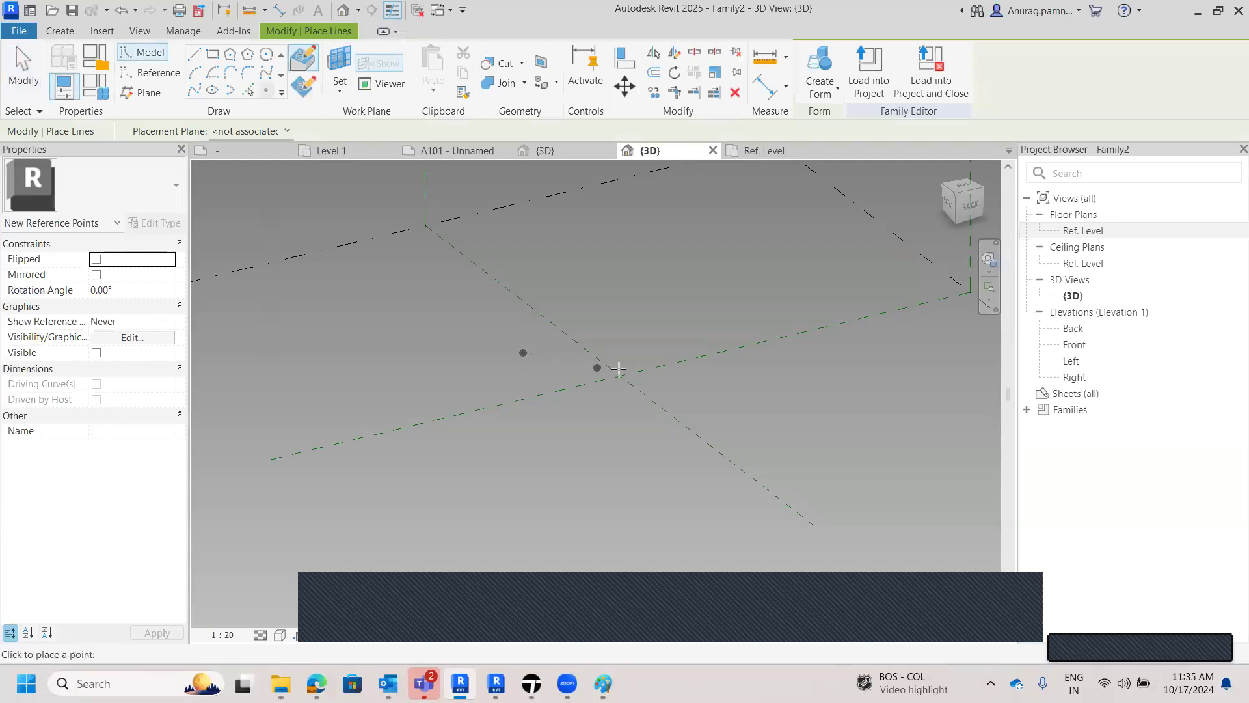
pyautogui.click(640, 322)
pyautogui.click(664, 348)
pyautogui.click(711, 388)
pyautogui.click(660, 403)
pyautogui.press('Escape')
pyautogui.press('Escape')
pyautogui.moveTo(429, 280); pyautogui.dragTo(742, 505)
pyautogui.click(895, 71)
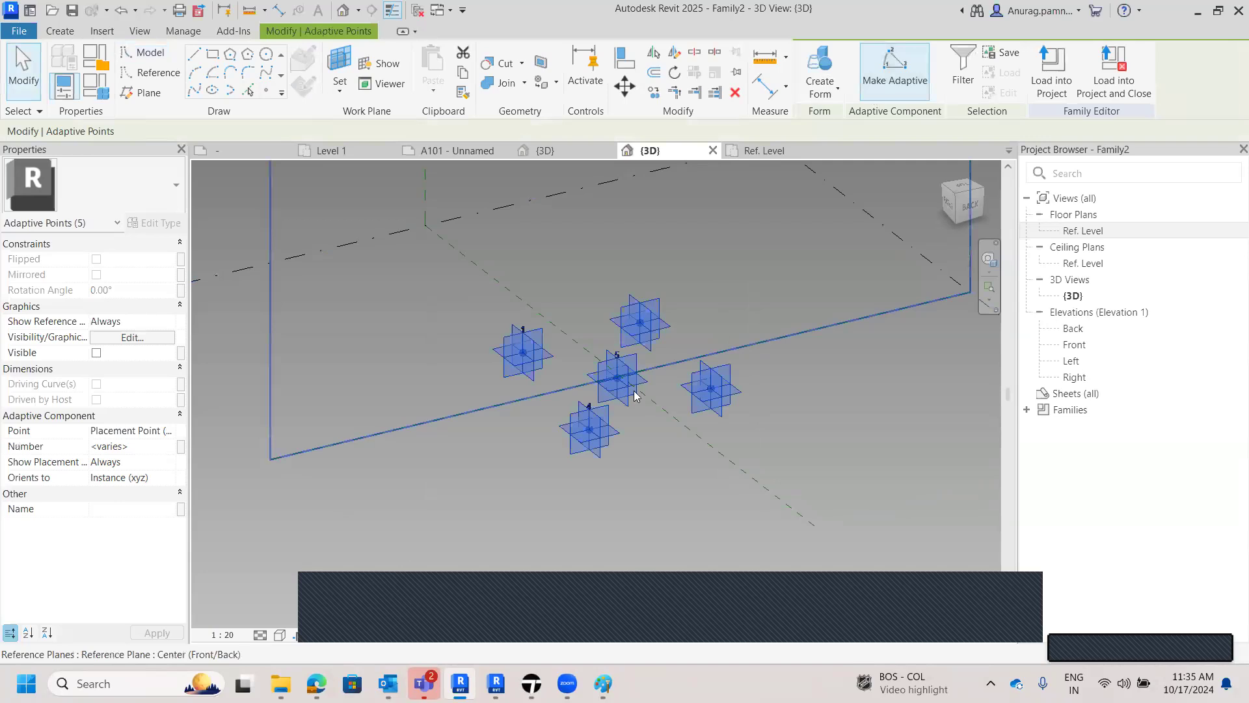
pyautogui.press('Escape')
# - Create one spline through adaptive points 1, 5 and 4 and another through points 2, 5 and 3
pyautogui.moveTo(461, 320); pyautogui.dragTo(634, 468)
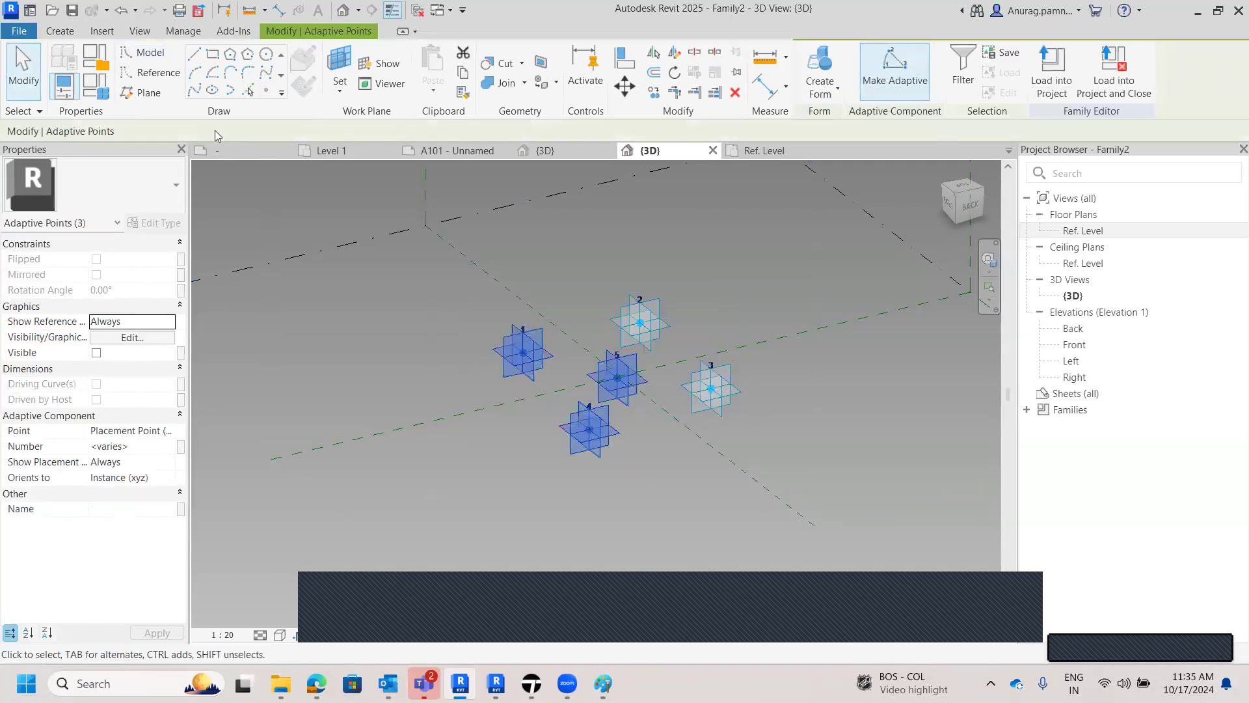
pyautogui.click(194, 89)
pyautogui.click(543, 288)
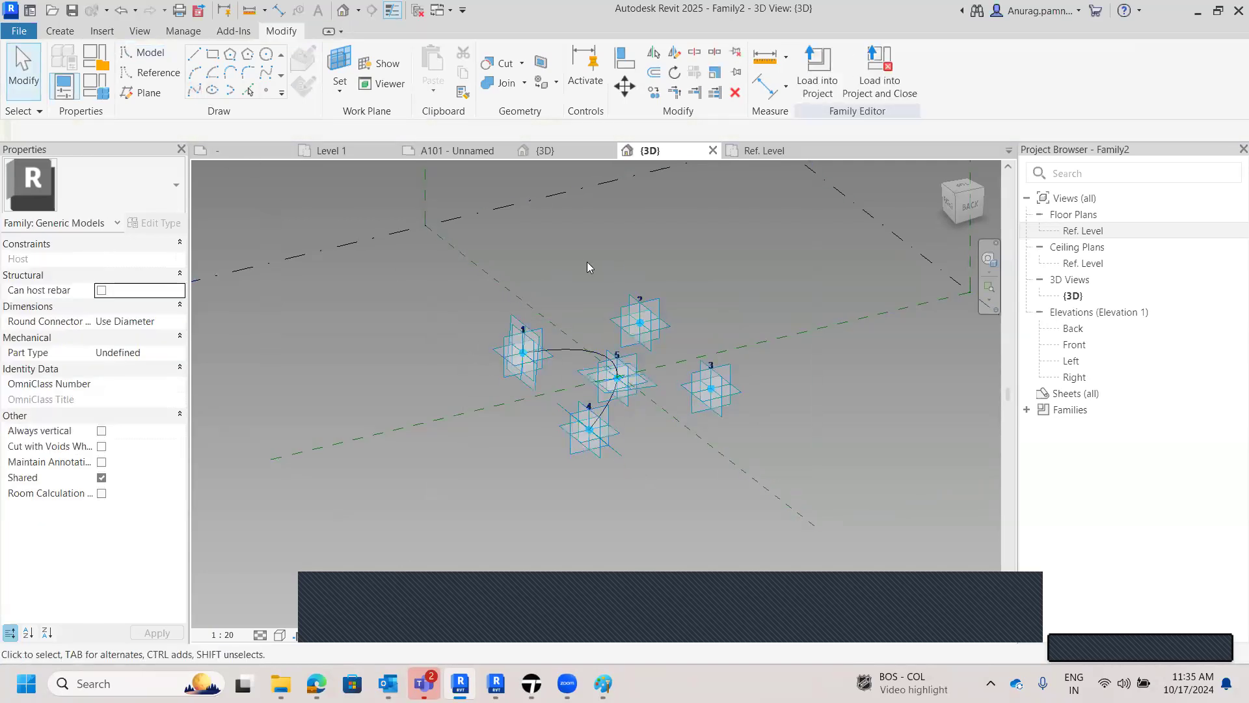
pyautogui.moveTo(668, 395); pyautogui.dragTo(747, 420)
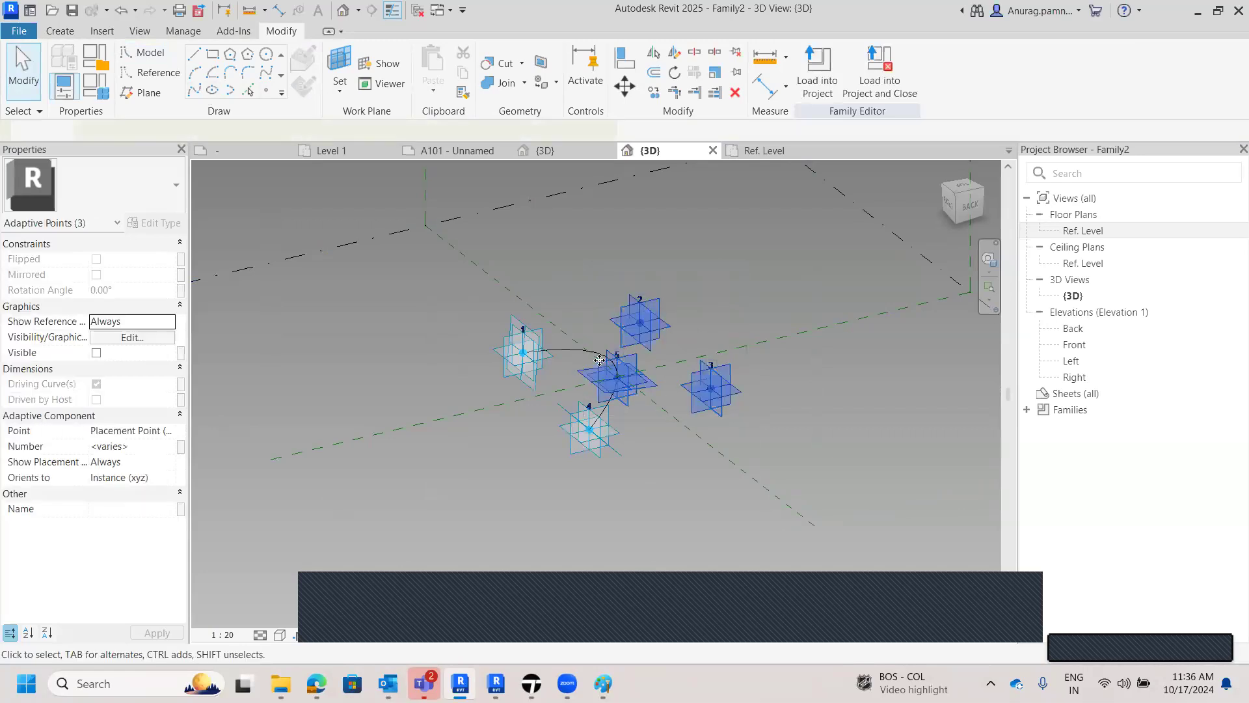
pyautogui.click(194, 89)
pyautogui.click(727, 257)
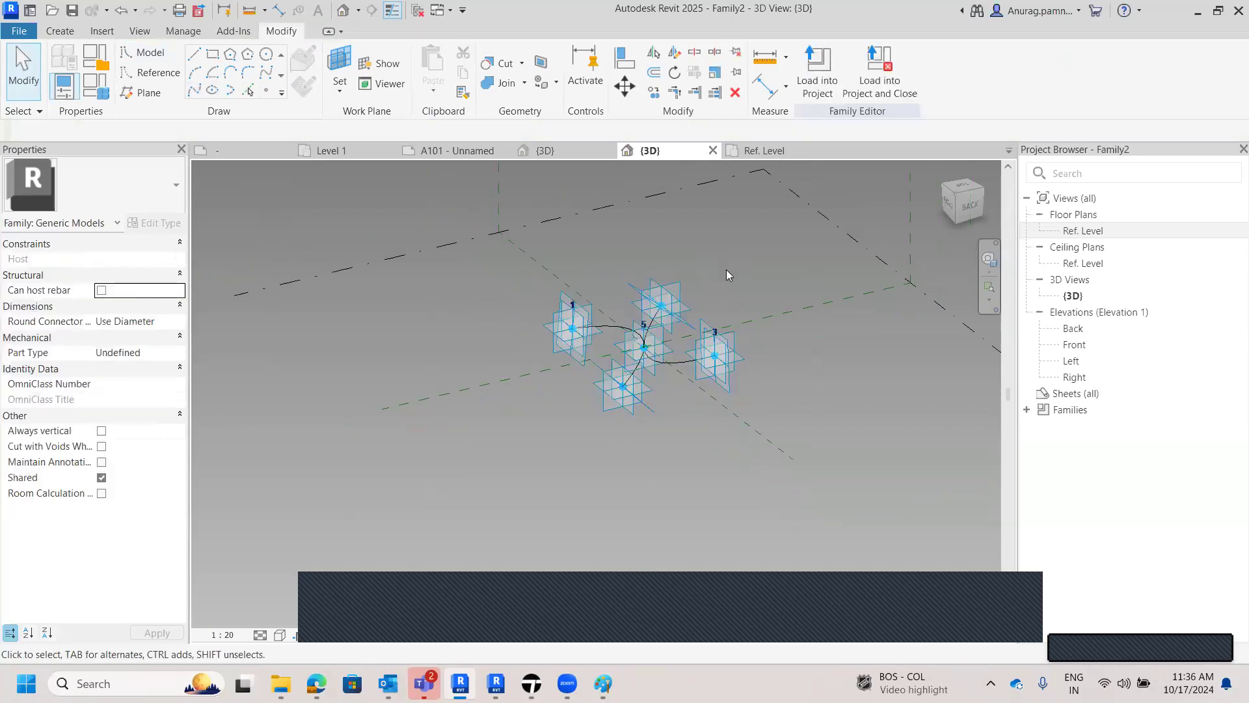
pyautogui.keyDown('shift'); pyautogui.moveTo(727, 274); pyautogui.dragTo(672, 400, button='middle'); pyautogui.keyUp('shift')
pyautogui.scroll(3, 672, 397)
pyautogui.scroll(2, 673, 395)
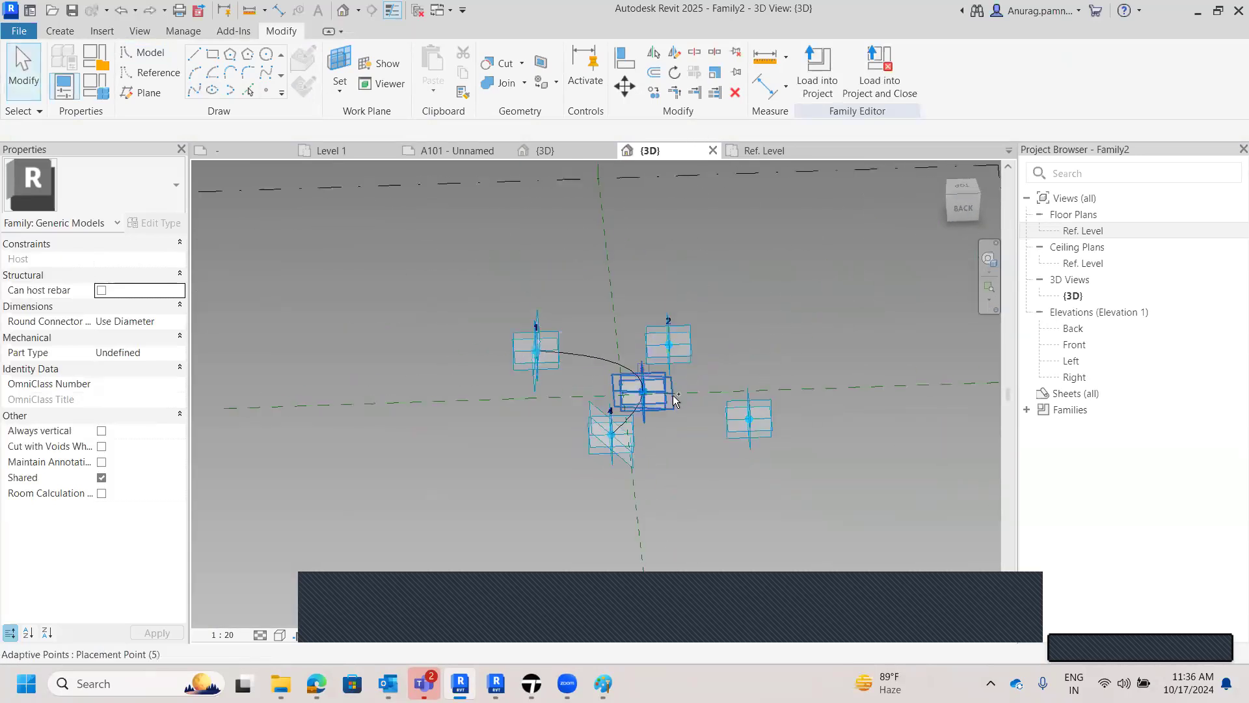
# - Undo the two splines, the adaptive conversion and the placement of the five points
pyautogui.hotkey('ctrl', 'z')
pyautogui.hotkey('ctrl', 'z')
pyautogui.hotkey('ctrl', 'z')
pyautogui.hotkey('ctrl', 'z')
pyautogui.hotkey('ctrl', 'z')
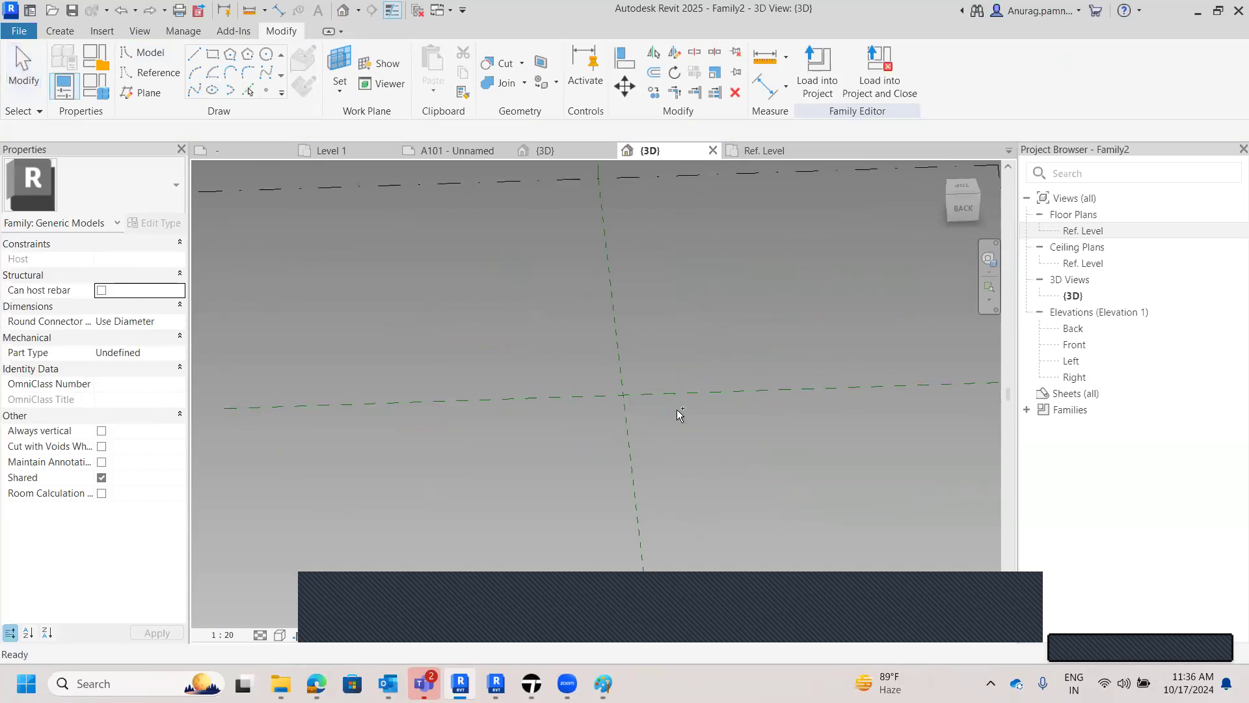
pyautogui.scroll(-5, 605, 293)
pyautogui.keyDown('shift'); pyautogui.moveTo(610, 342); pyautogui.dragTo(640, 337, button='middle'); pyautogui.keyUp('shift')
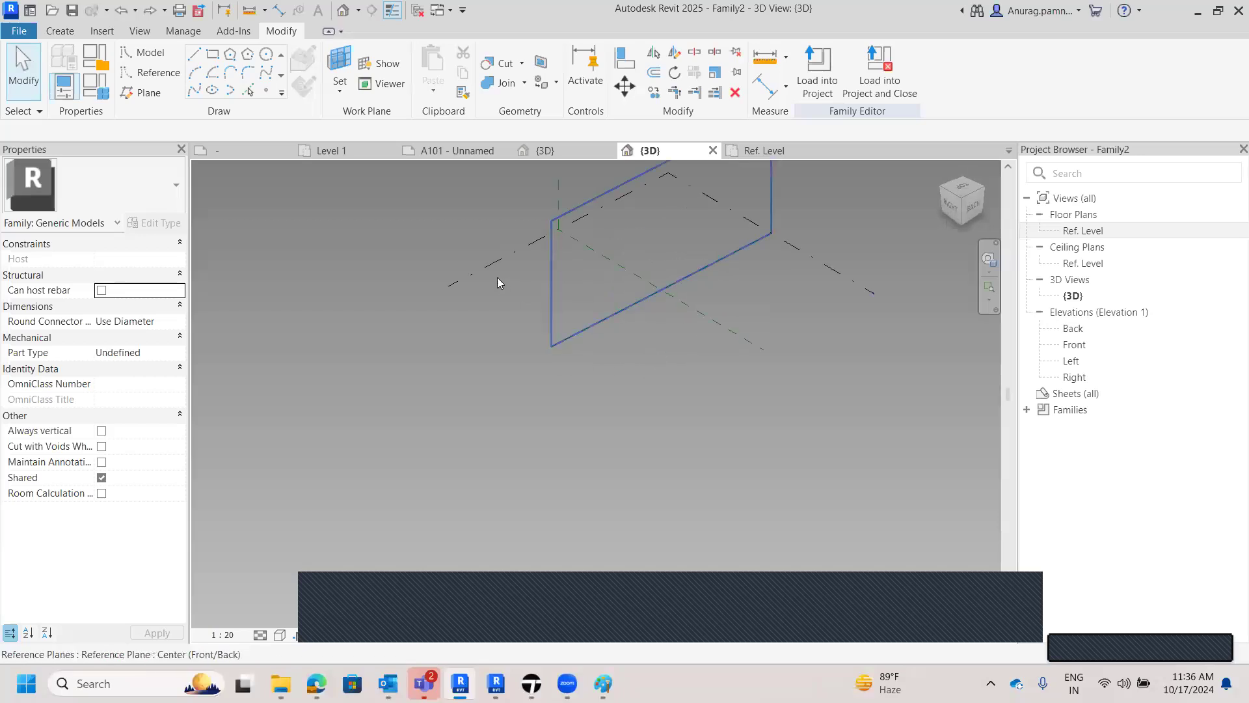
# - Set Ref. Level as the work plane and place four reference points around the center planes' intersection and one at it
pyautogui.click(488, 269)
pyautogui.click(451, 380)
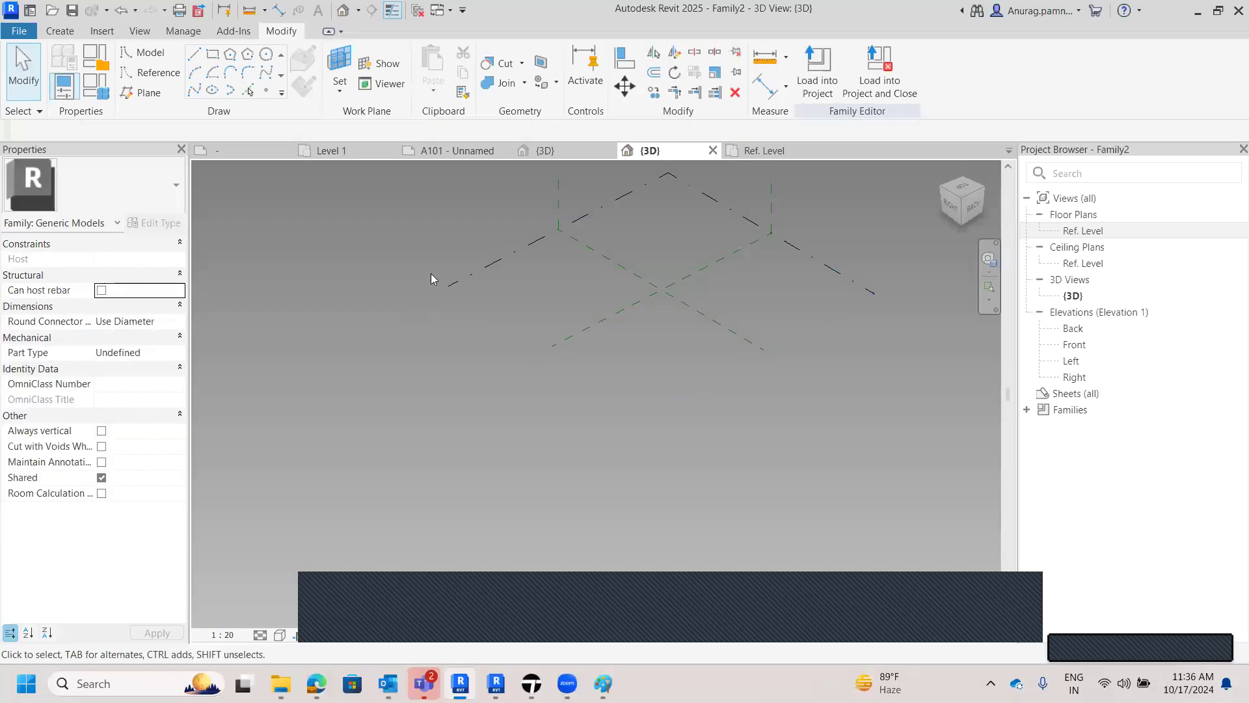
pyautogui.click(340, 86)
pyautogui.click(379, 121)
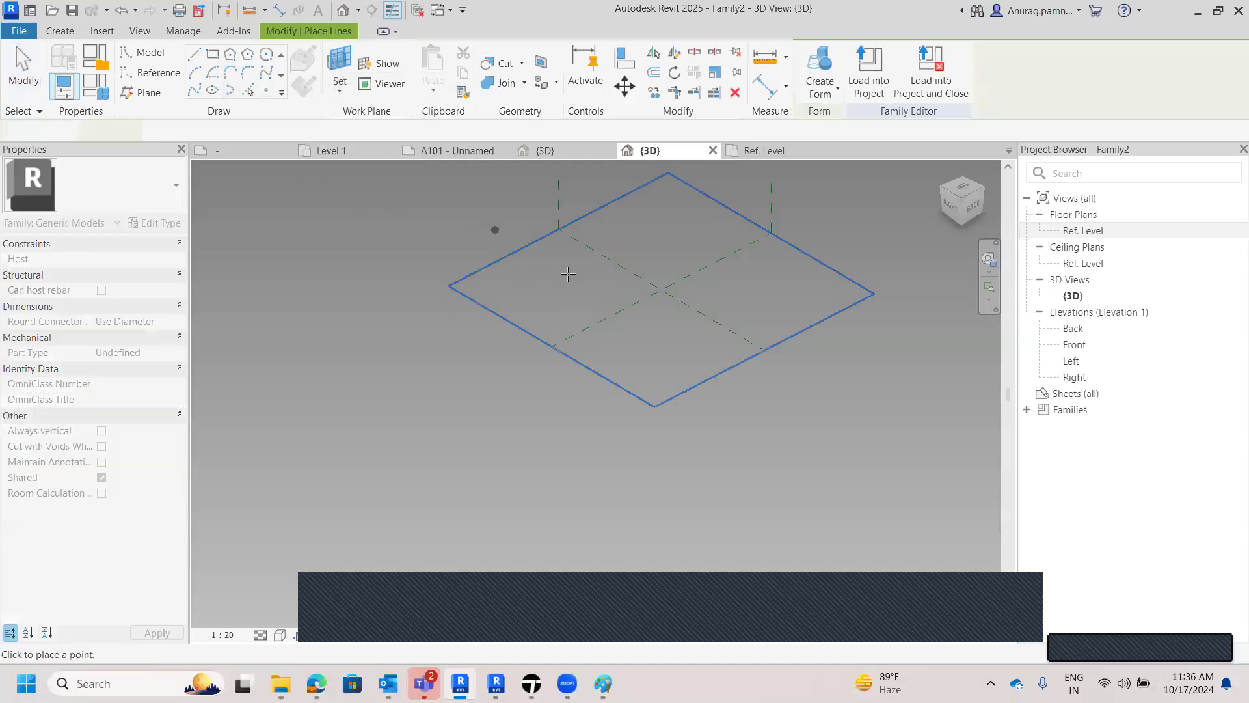
pyautogui.scroll(2, 610, 286)
pyautogui.click(612, 289)
pyautogui.click(693, 245)
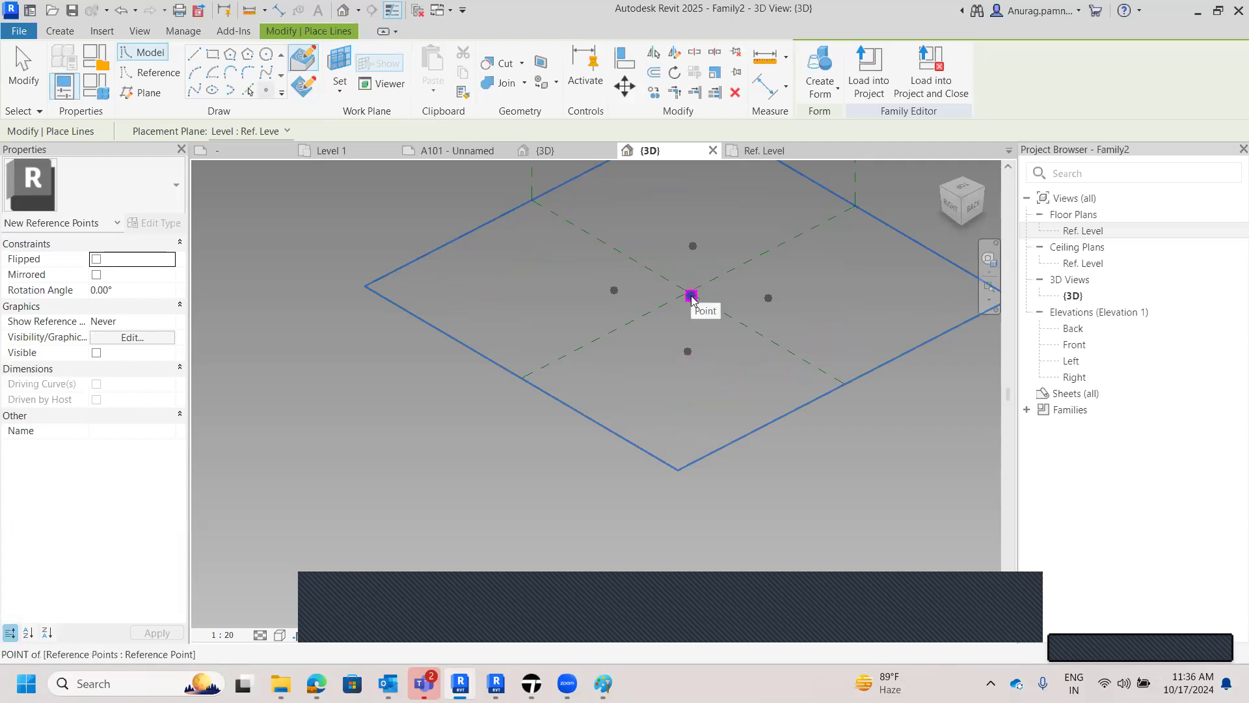
pyautogui.press('Escape')
pyautogui.press('Escape')
# - Make all five reference points adaptive
pyautogui.moveTo(574, 238); pyautogui.dragTo(797, 393)
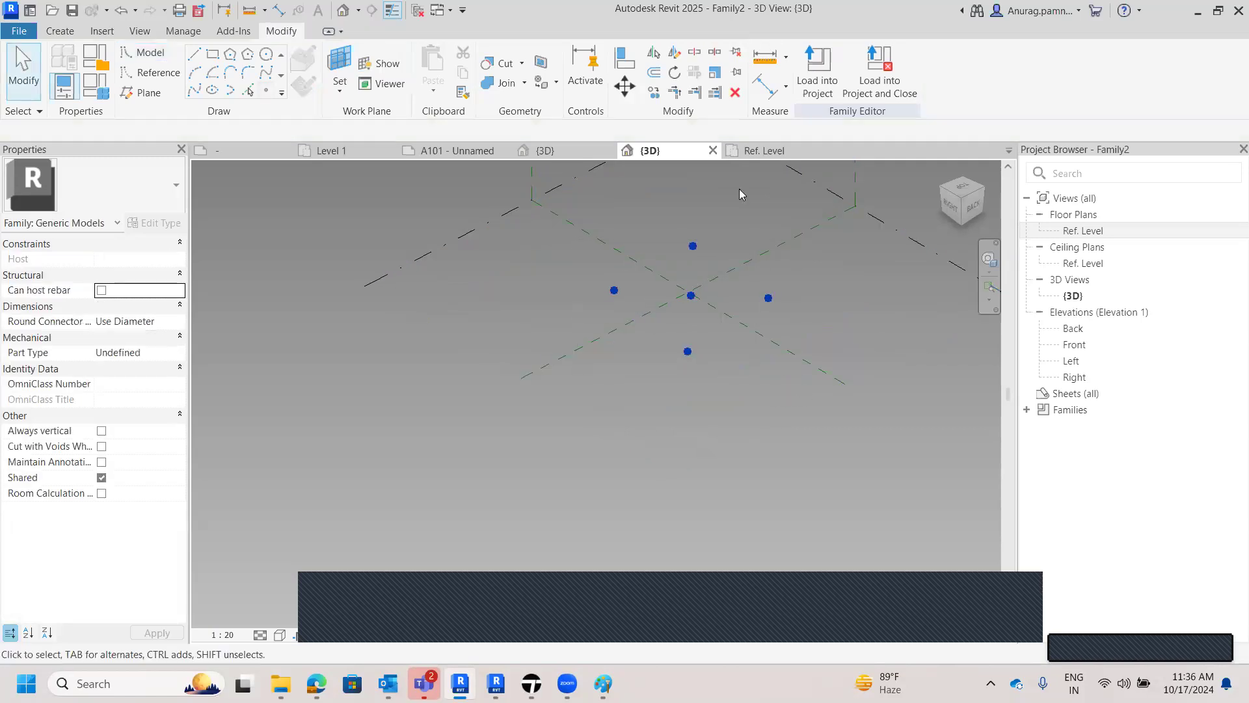
pyautogui.click(895, 71)
pyautogui.scroll(3, 576, 286)
# - Create a spline through adaptive points 1, 5 and 4
pyautogui.moveTo(581, 256); pyautogui.dragTo(840, 432)
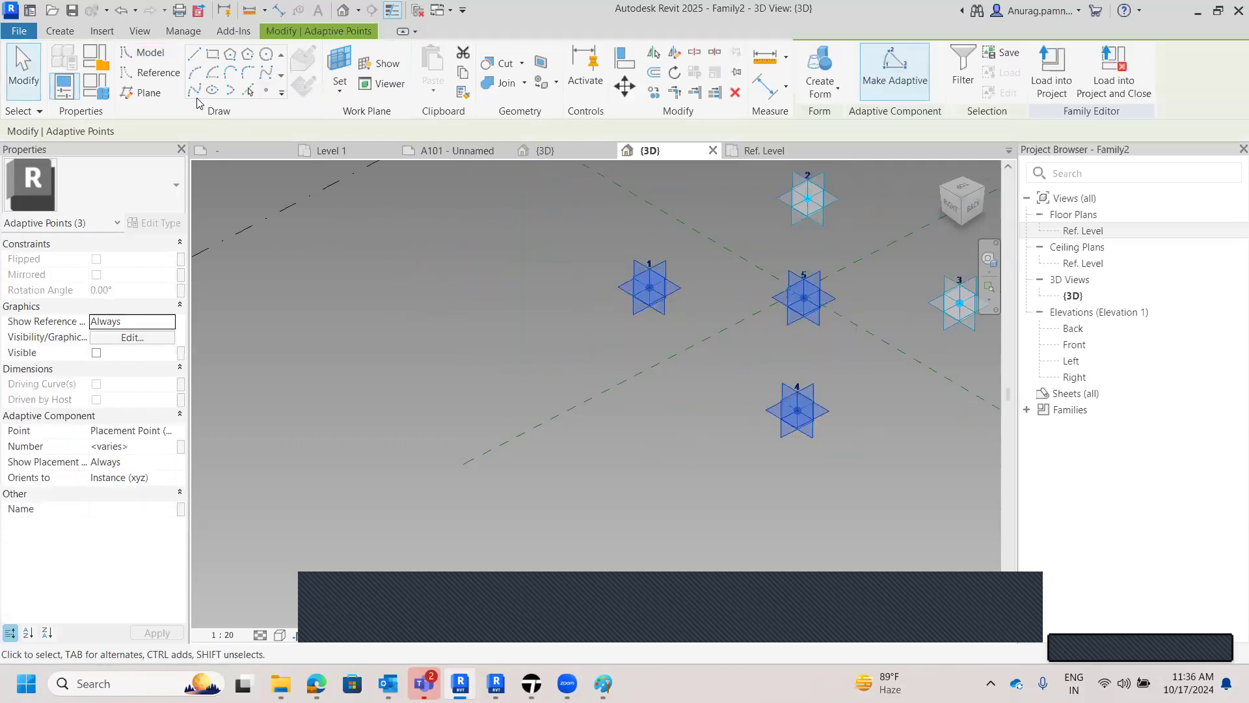
pyautogui.click(195, 91)
pyautogui.scroll(-3, 352, 210)
pyautogui.scroll(2, 528, 194)
pyautogui.click(525, 197)
# - Create a second spline through adaptive points 2, 5 and 3
pyautogui.moveTo(510, 176); pyautogui.dragTo(732, 352)
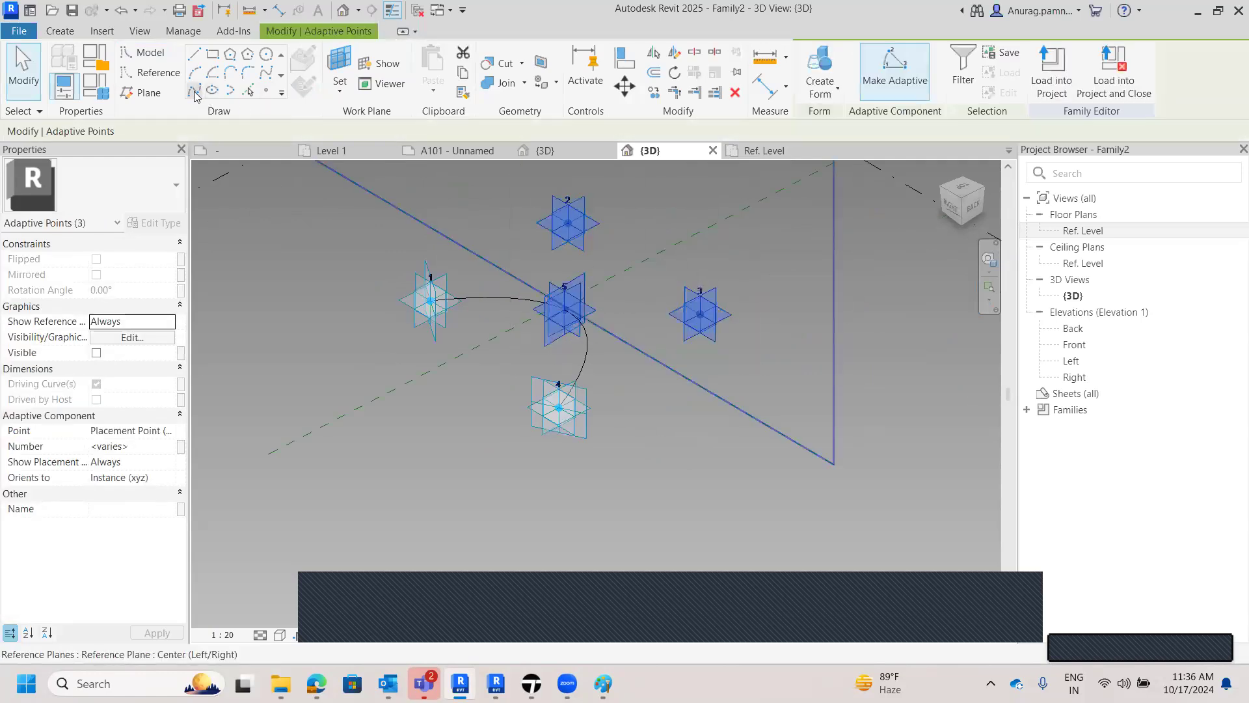
pyautogui.click(195, 94)
pyautogui.moveTo(754, 293)
pyautogui.keyDown('shift'); pyautogui.mouseDown(button='middle')
pyautogui.moveTo(731, 320)
pyautogui.moveTo(702, 306)
pyautogui.moveTo(759, 295)
pyautogui.mouseUp(button='middle'); pyautogui.keyUp('shift')
pyautogui.scroll(5, 449, 268)
pyautogui.keyDown('shift'); pyautogui.moveTo(436, 266); pyautogui.dragTo(414, 419, button='middle'); pyautogui.keyUp('shift')
pyautogui.scroll(-5, 427, 333)
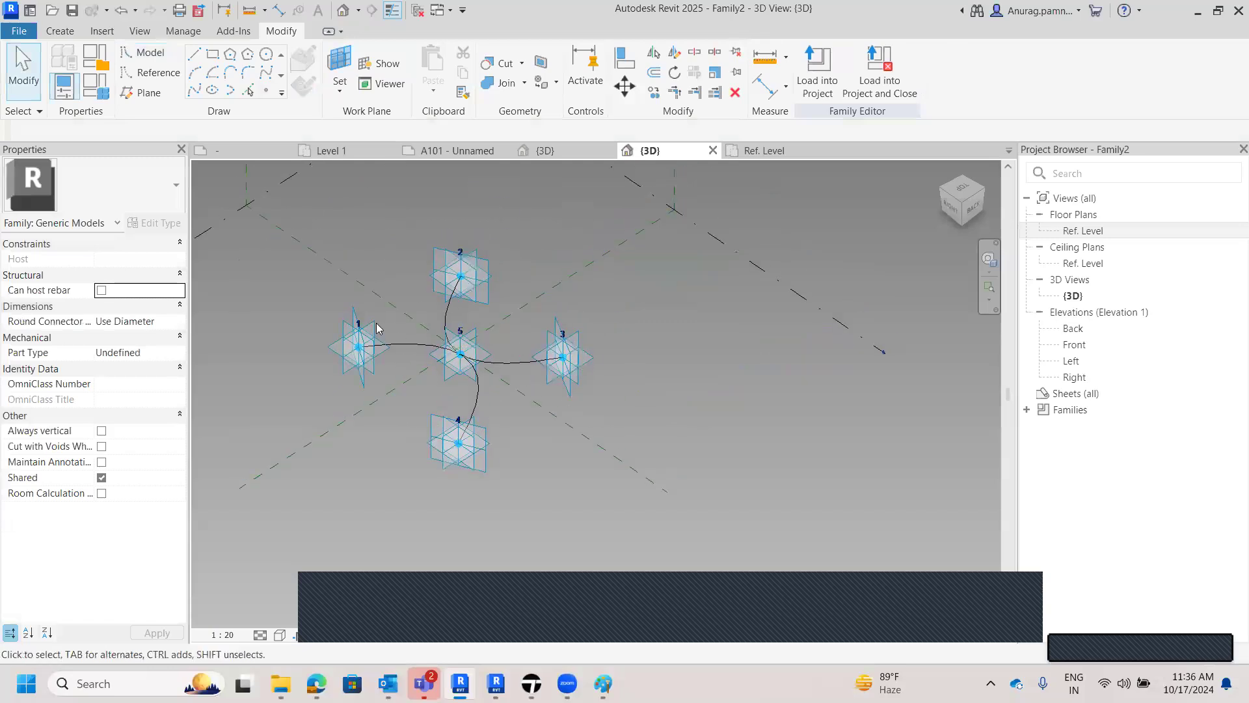
pyautogui.scroll(3, 455, 324)
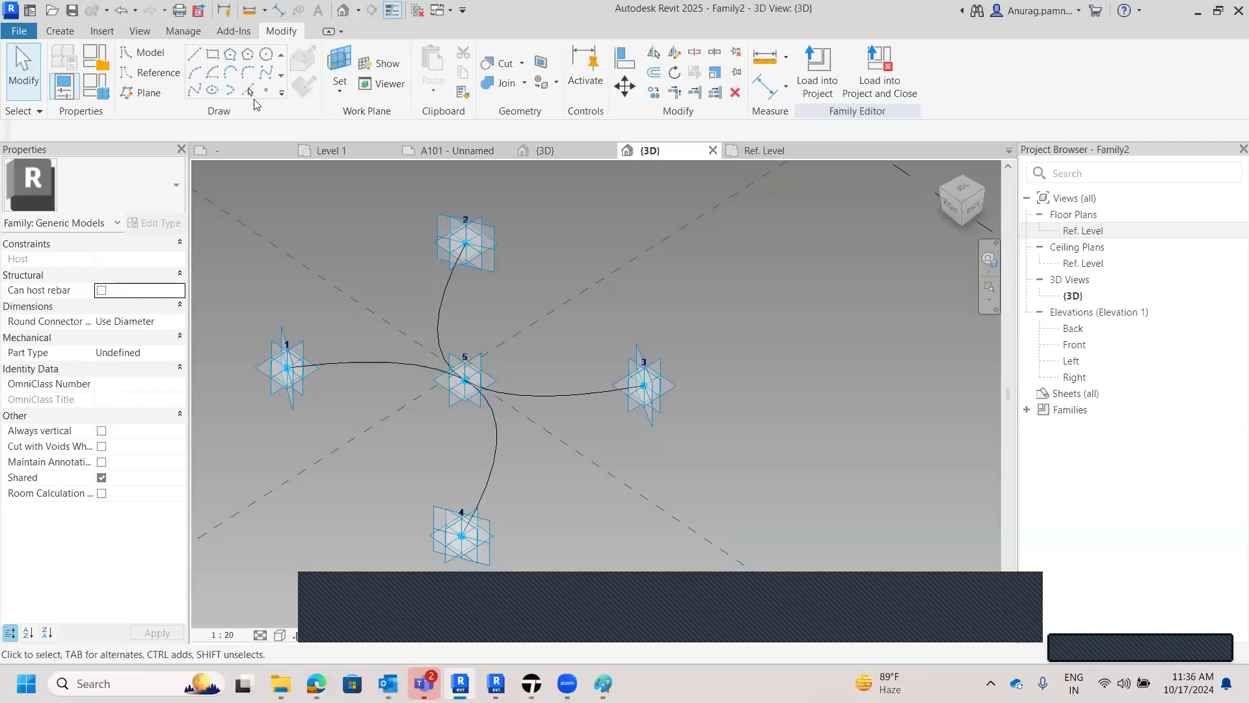
# - Place a reference point on the spline between adaptive points 1 and 5
pyautogui.click(266, 91)
pyautogui.click(372, 361)
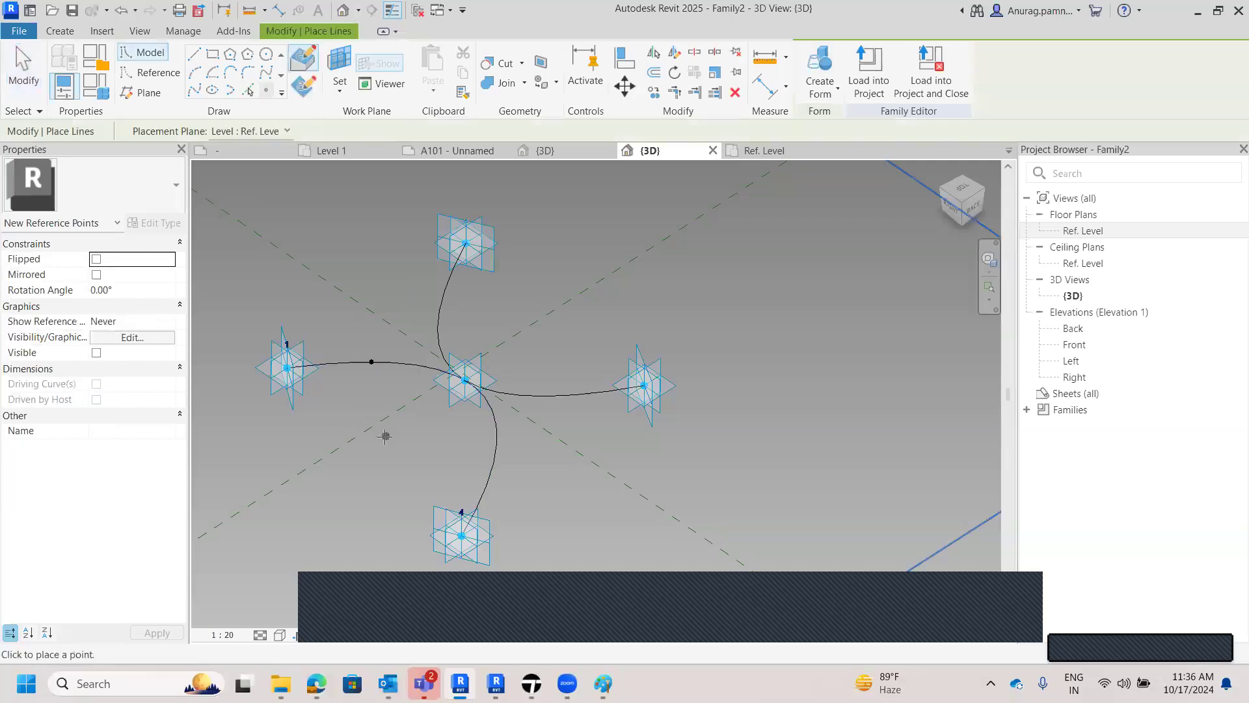
pyautogui.press('Escape')
pyautogui.press('Escape')
pyautogui.click(372, 361)
pyautogui.click(383, 394)
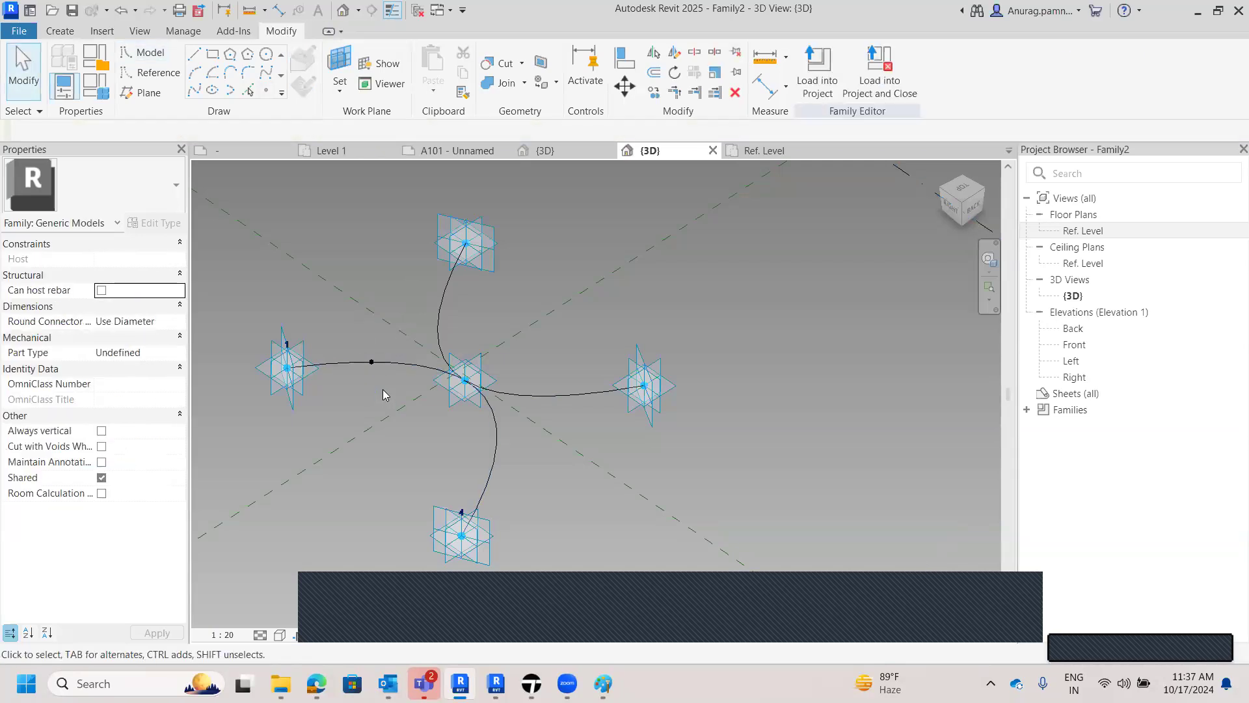
# - Draw a circle of about 100 mm radius centred on the reference point between adaptive points 1 and 5
pyautogui.keyDown('shift'); pyautogui.moveTo(384, 391); pyautogui.dragTo(335, 236, button='middle'); pyautogui.keyUp('shift')
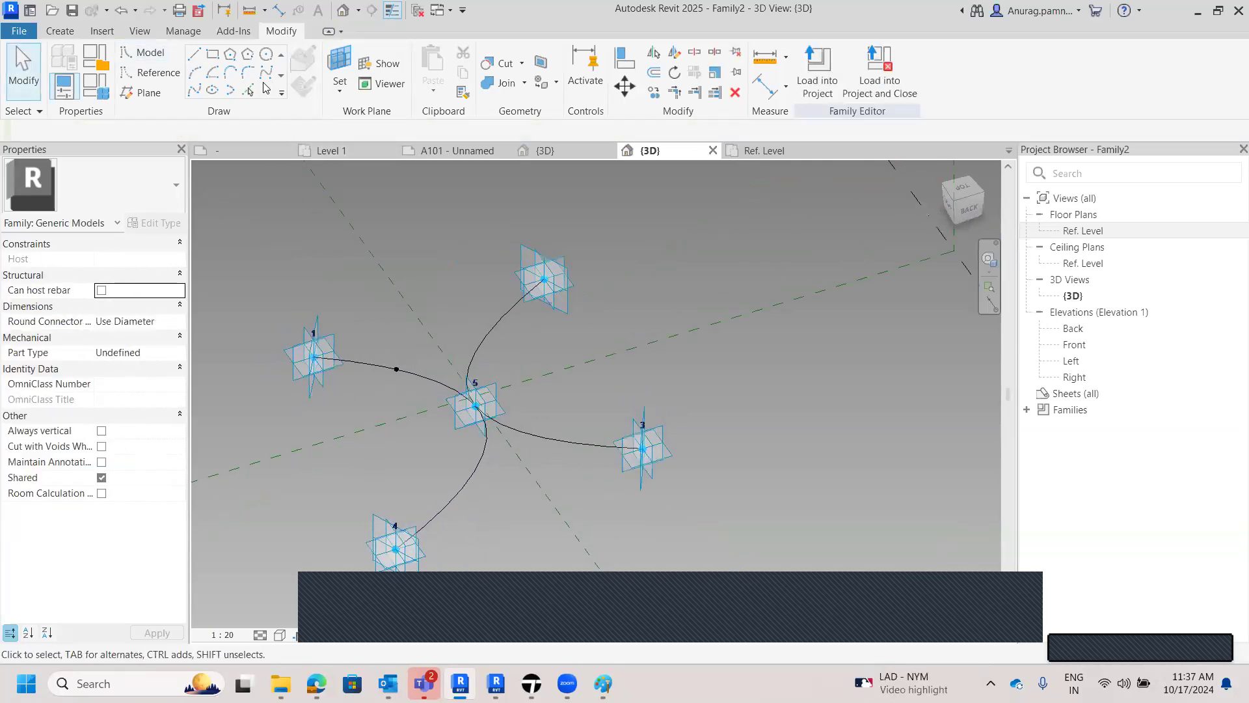
pyautogui.click(266, 55)
pyautogui.scroll(6, 398, 357)
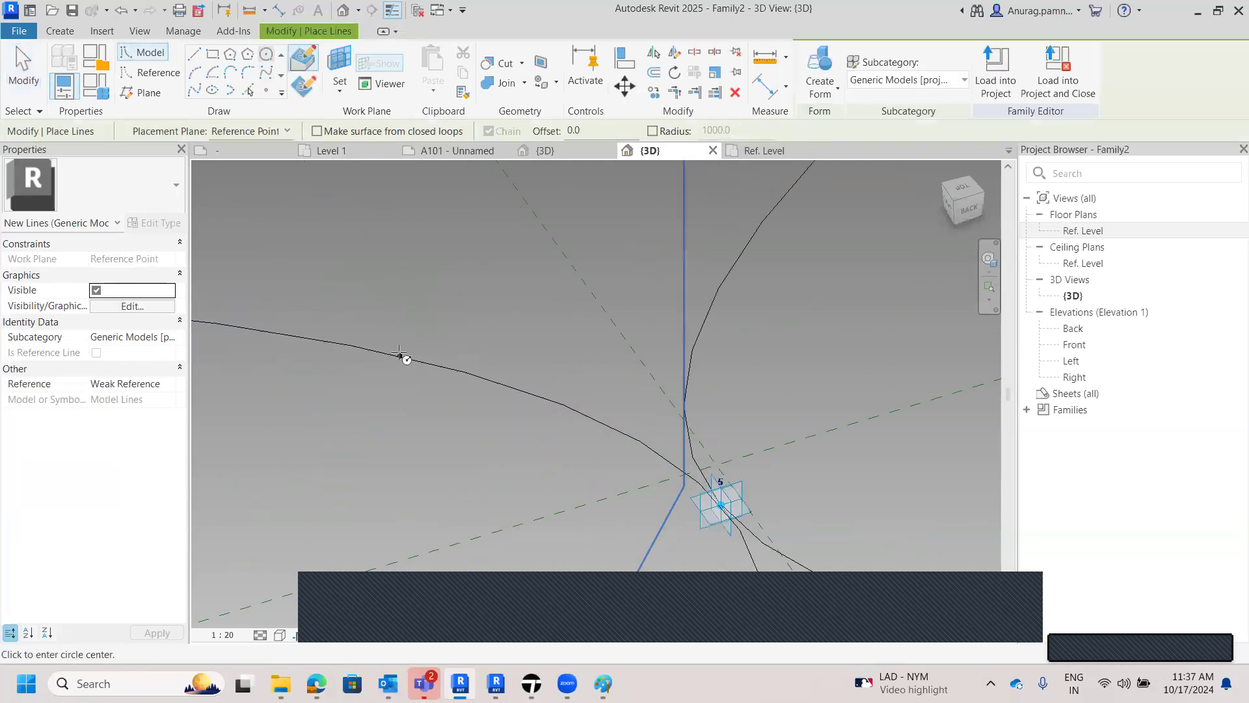
pyautogui.click(399, 356)
pyautogui.scroll(5, 403, 363)
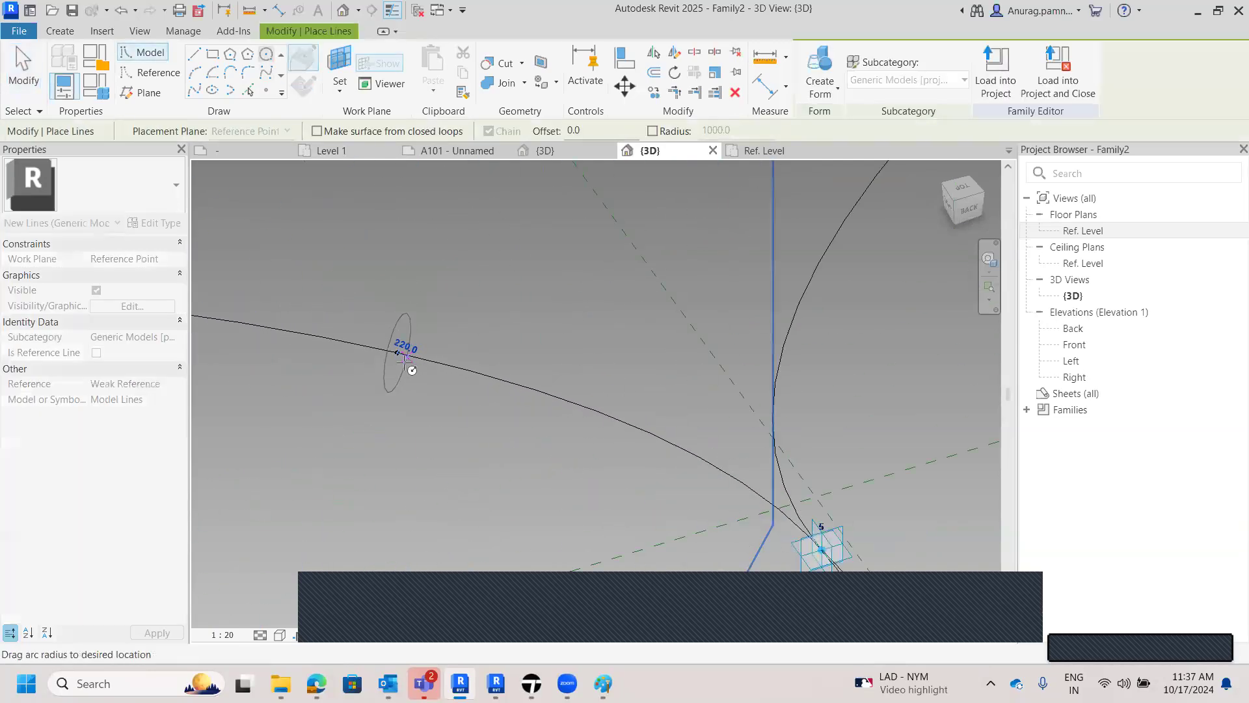
pyautogui.scroll(-1, 403, 358)
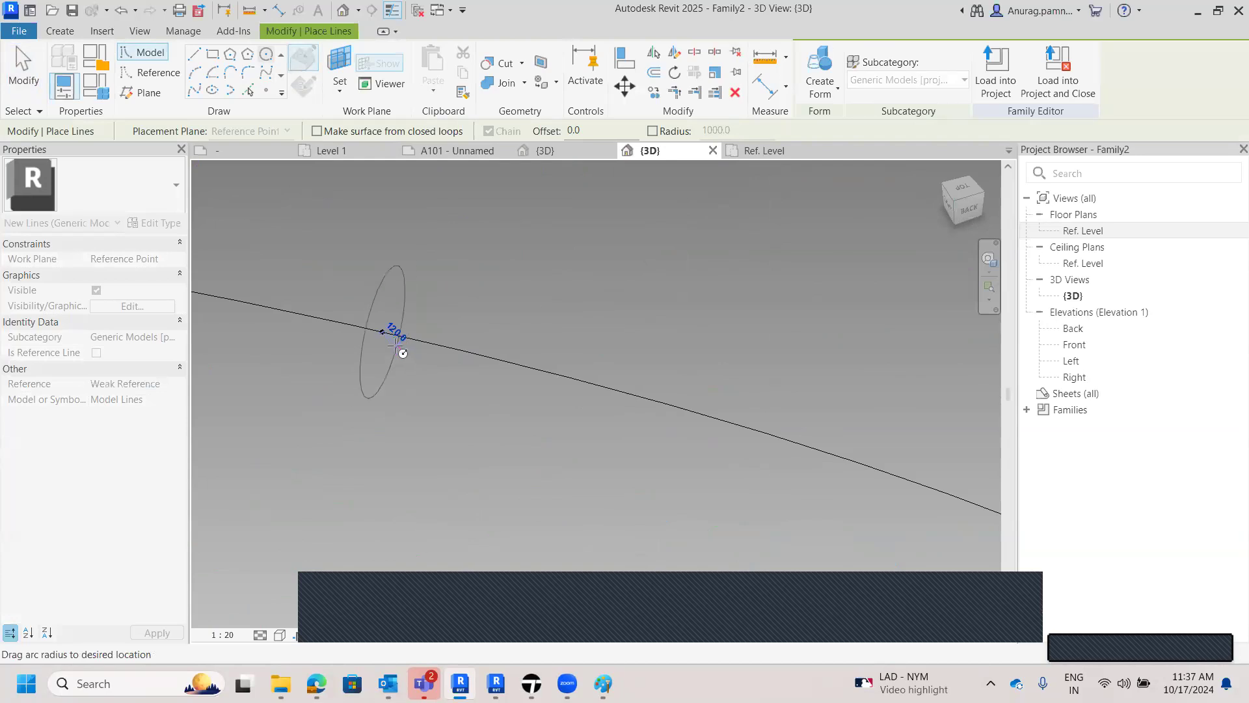
pyautogui.scroll(-5, 456, 364)
pyautogui.press('Escape')
pyautogui.press('Escape')
pyautogui.scroll(-4, 549, 312)
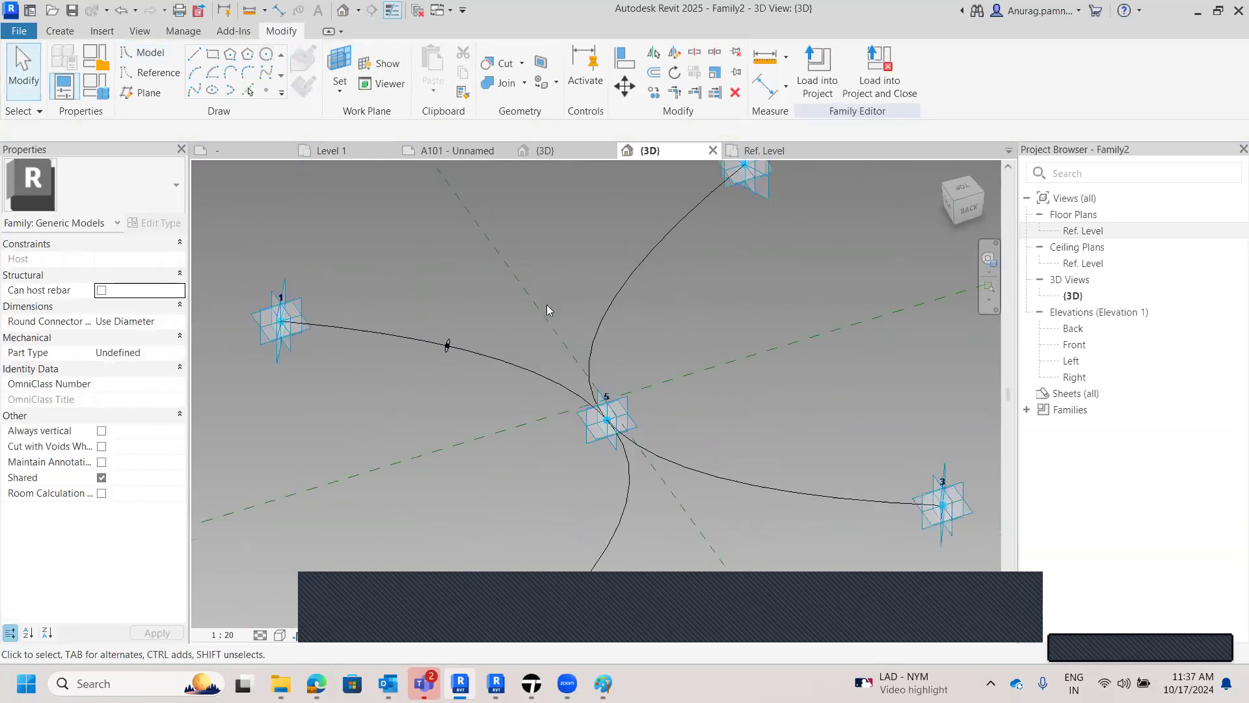
pyautogui.moveTo(618, 294); pyautogui.dragTo(611, 335, button='middle')
pyautogui.scroll(7, 397, 403)
pyautogui.click(352, 352)
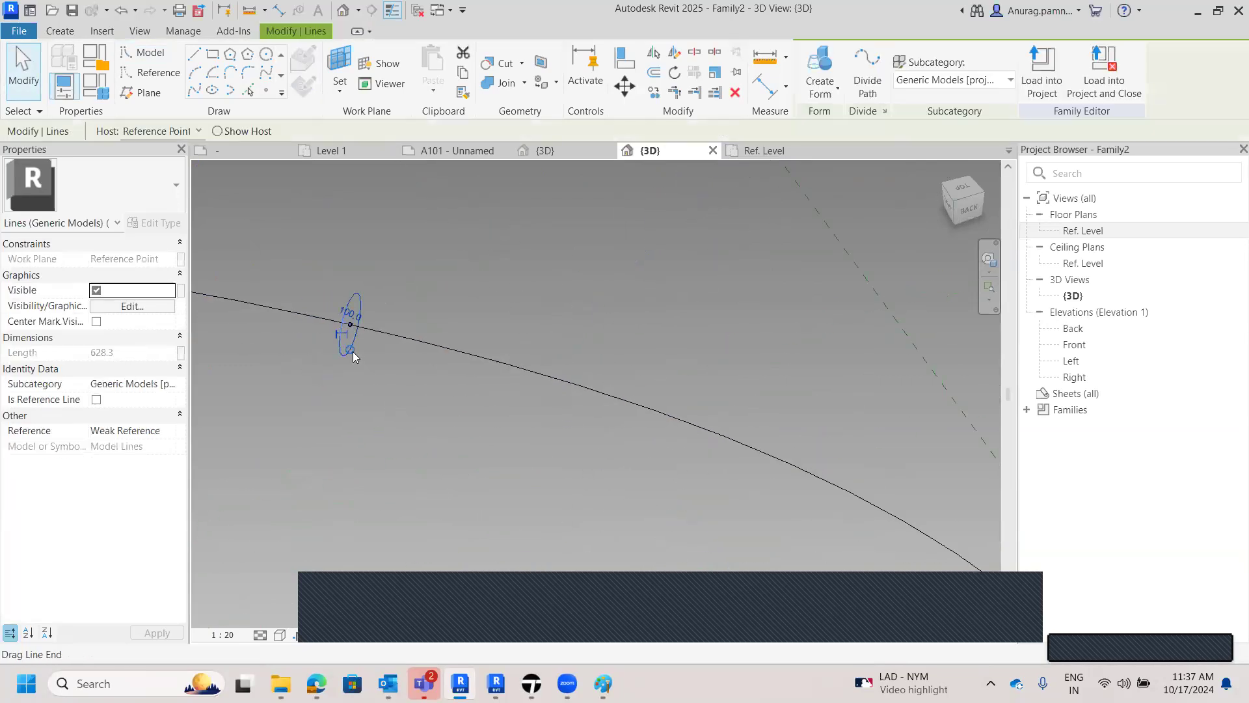
pyautogui.click(469, 303)
pyautogui.scroll(-6, 496, 321)
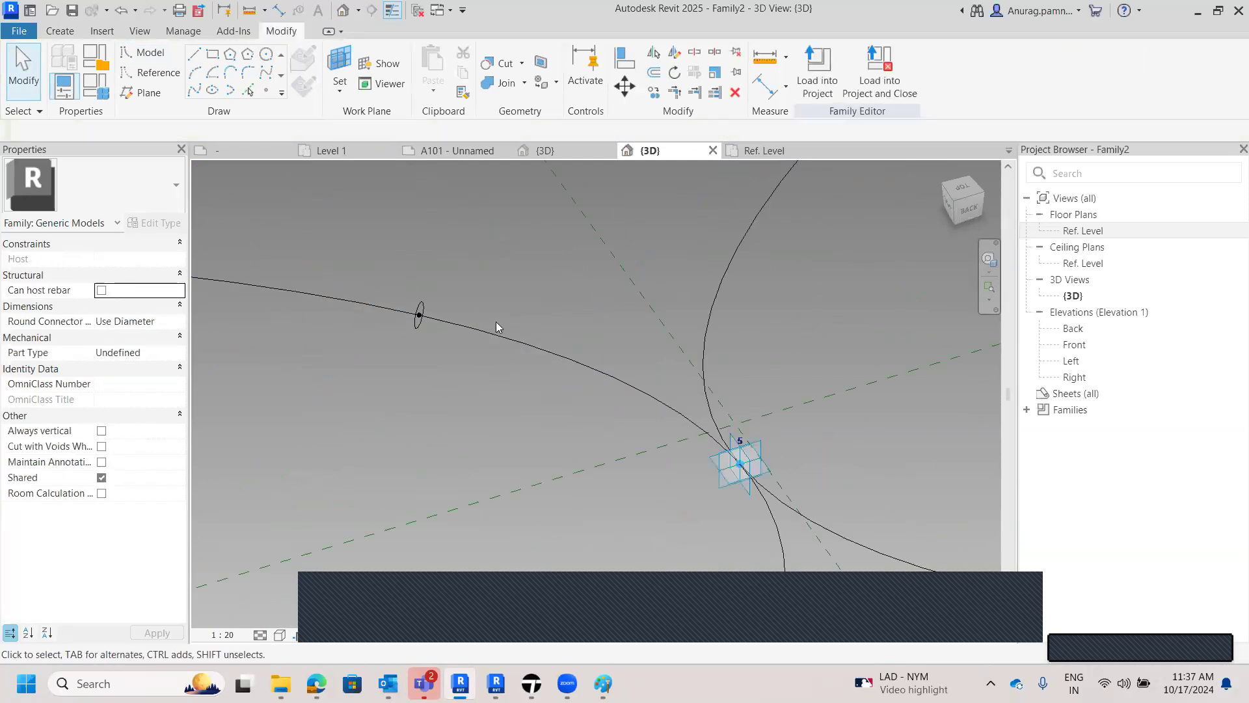
# - Place a reference point on the second spline, between adaptive points 2 and 5
pyautogui.click(266, 90)
pyautogui.click(640, 280)
pyautogui.press('Escape')
pyautogui.scroll(3, 637, 286)
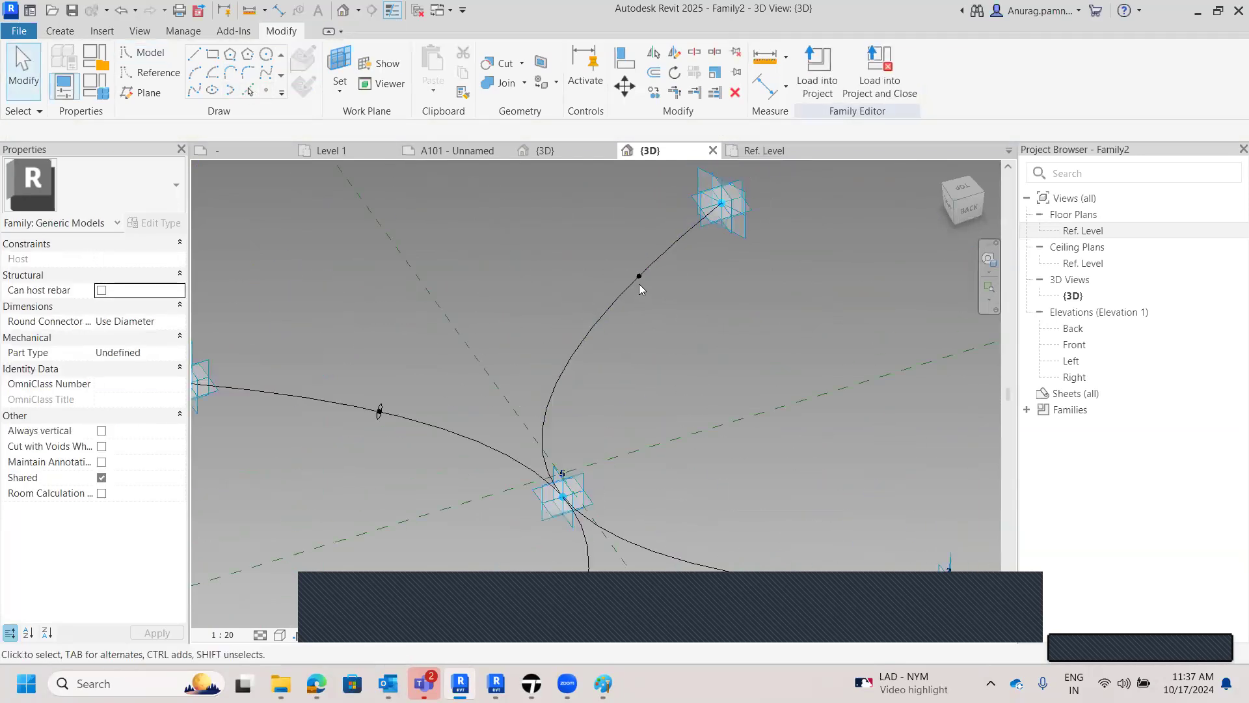
# - Draw a circle of about 100 mm radius centred on the reference point between adaptive points 2 and 5
pyautogui.click(637, 272)
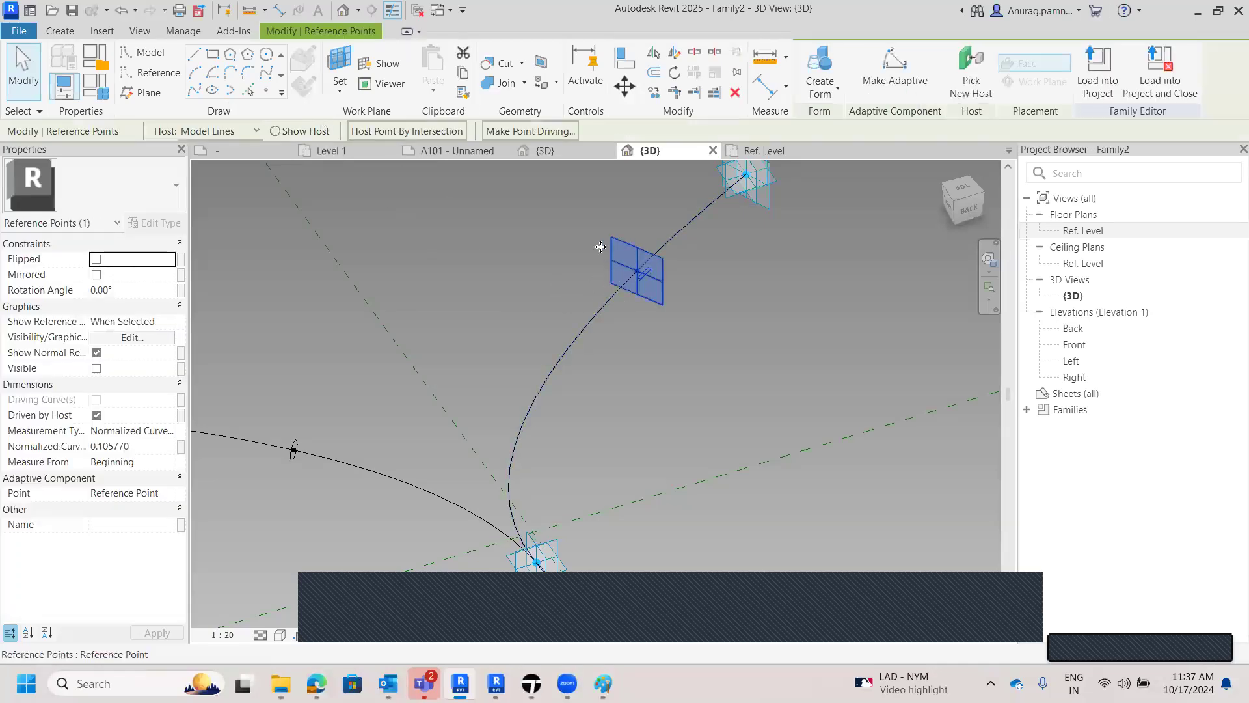
pyautogui.click(266, 54)
pyautogui.scroll(2, 637, 271)
pyautogui.click(636, 269)
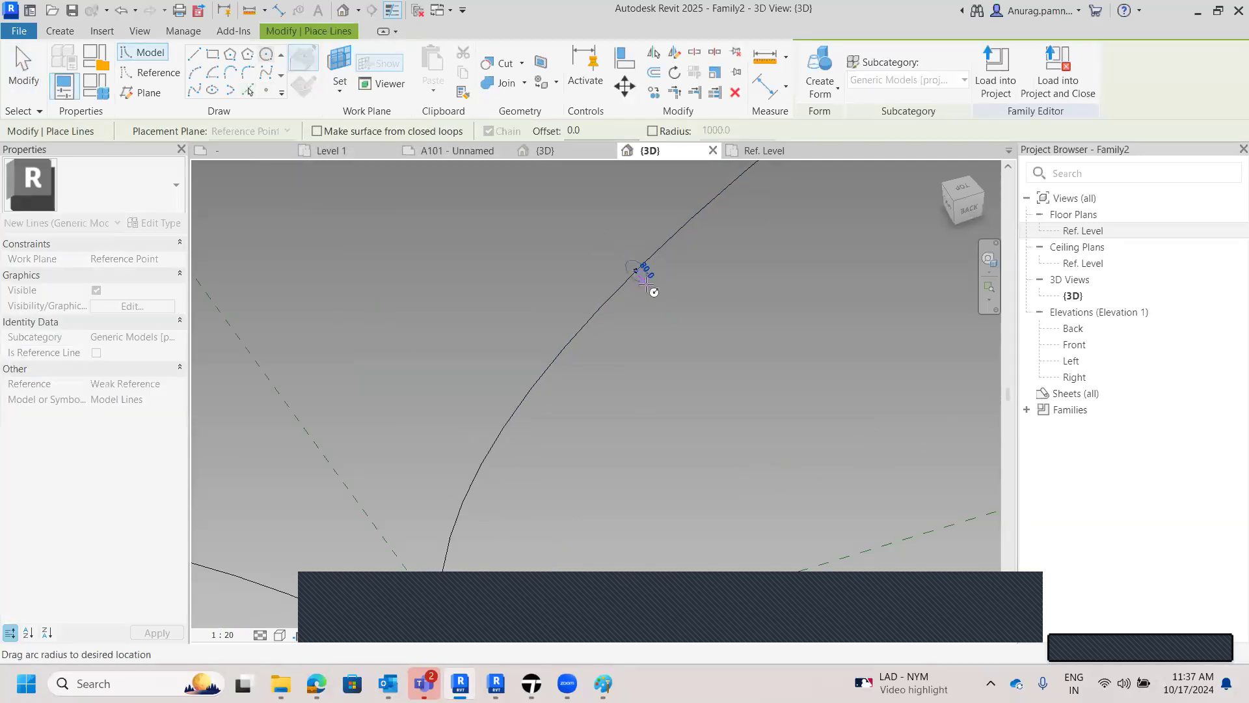
pyautogui.press('Escape')
pyautogui.press('Escape')
pyautogui.scroll(-4, 716, 318)
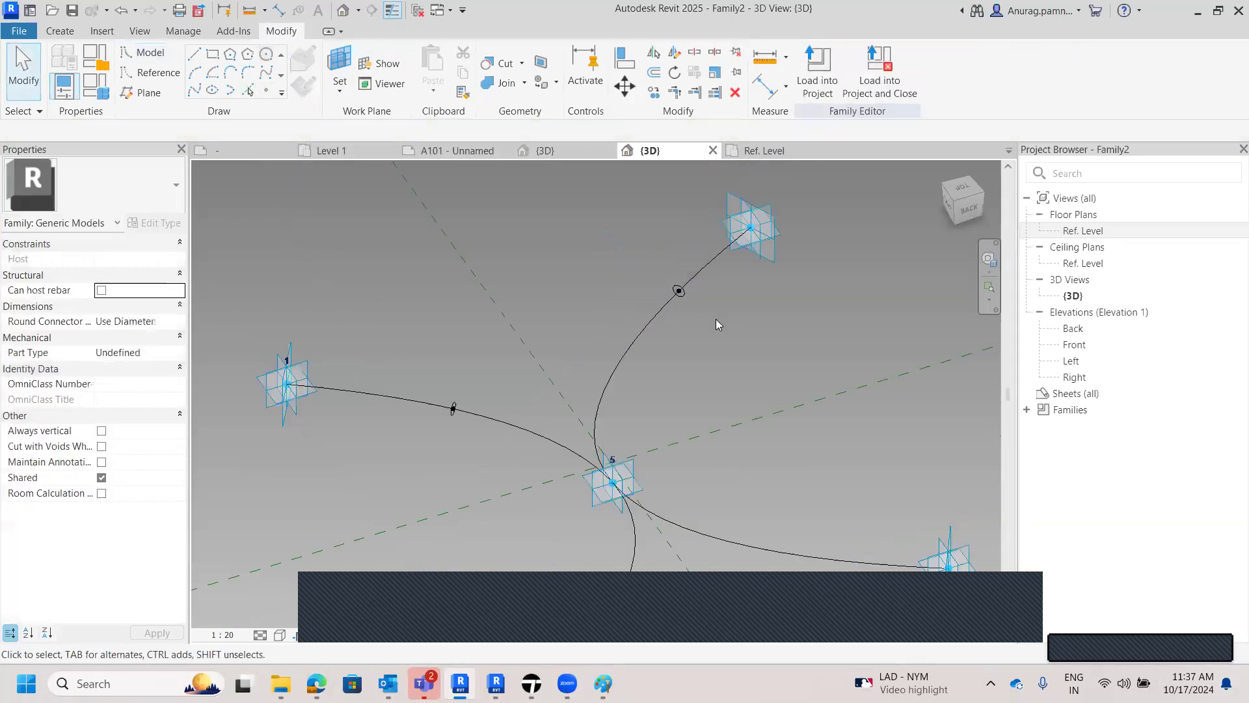
# - Create a solid form from the first circle and the spline through adaptive points 1, 5 and 4
pyautogui.scroll(3, 493, 410)
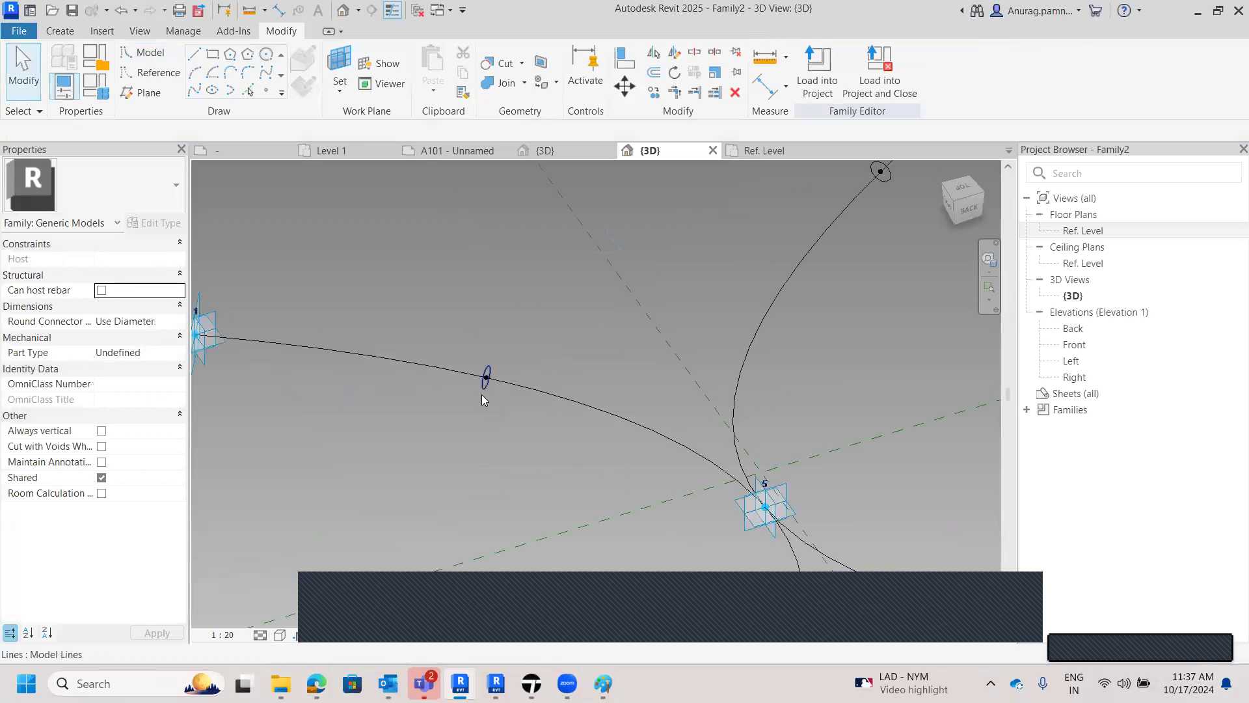
pyautogui.click(532, 391)
pyautogui.click(823, 91)
pyautogui.click(855, 118)
pyautogui.scroll(-3, 576, 288)
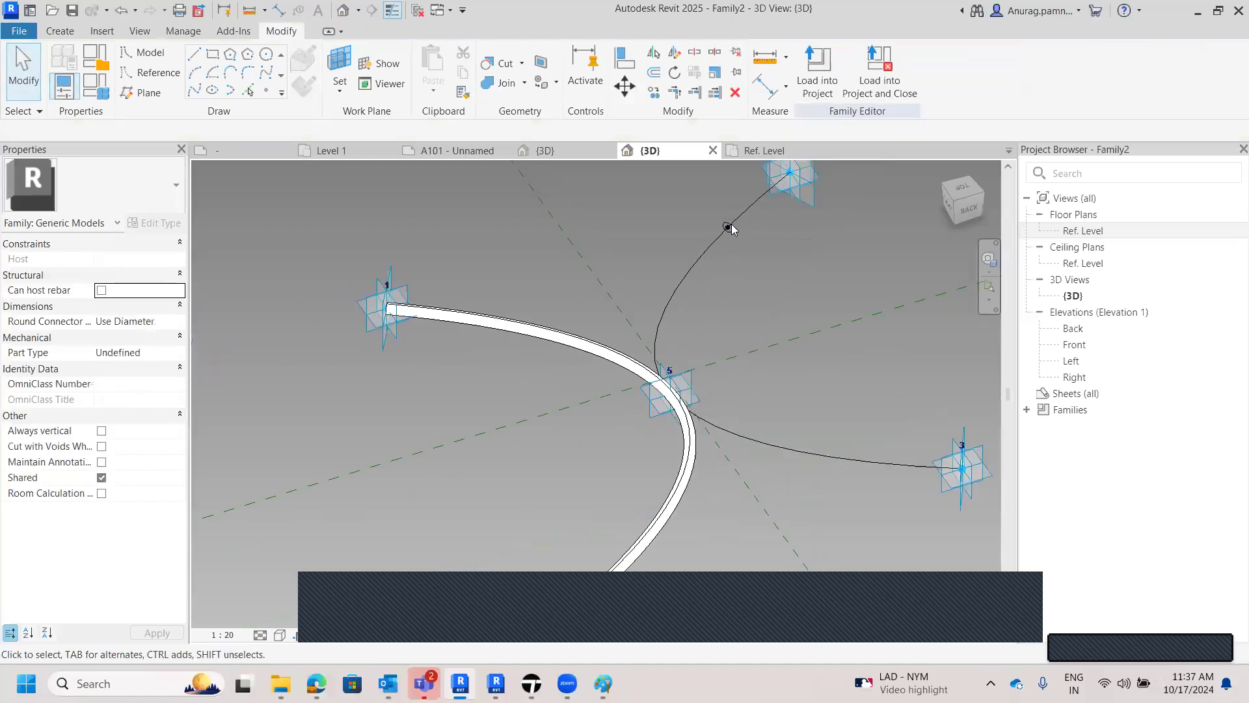
# - Create a solid form from the second circle and the spline through adaptive points 2, 5 and 3
pyautogui.scroll(3, 731, 227)
pyautogui.click(676, 265)
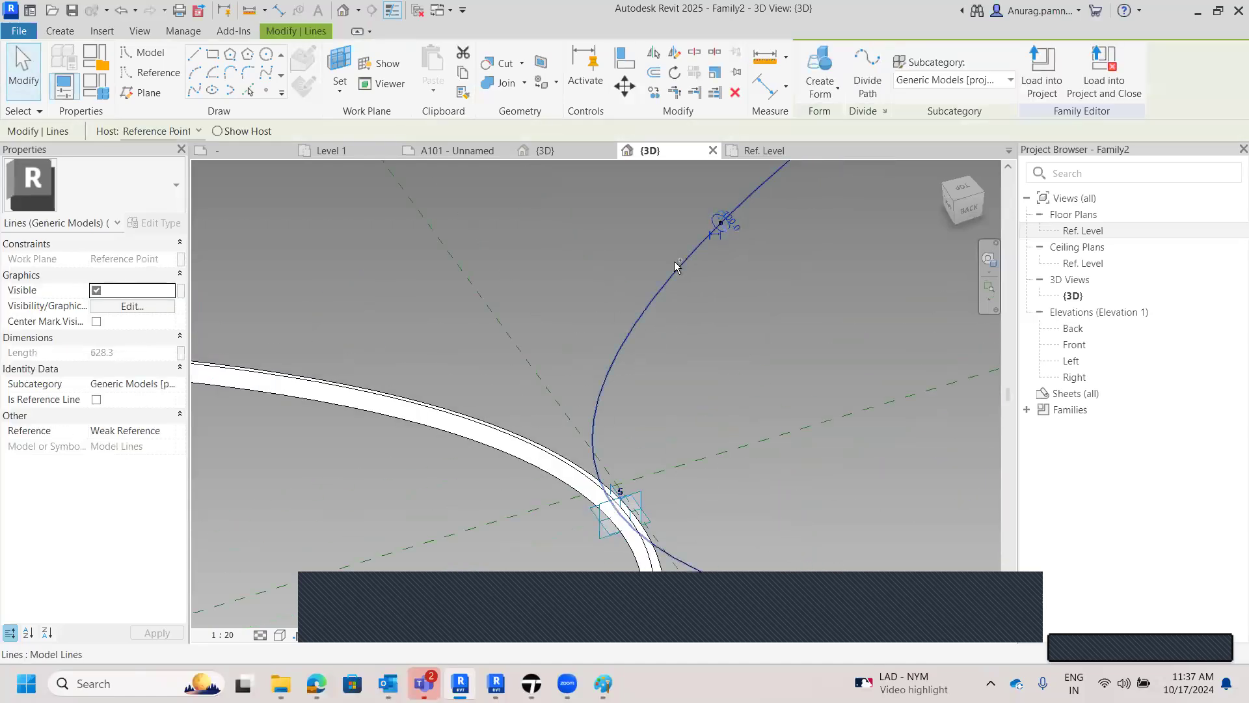
pyautogui.keyDown('ctrl'); pyautogui.click(680, 270); pyautogui.keyUp('ctrl')
pyautogui.click(821, 90)
pyautogui.click(853, 122)
pyautogui.scroll(-2, 629, 285)
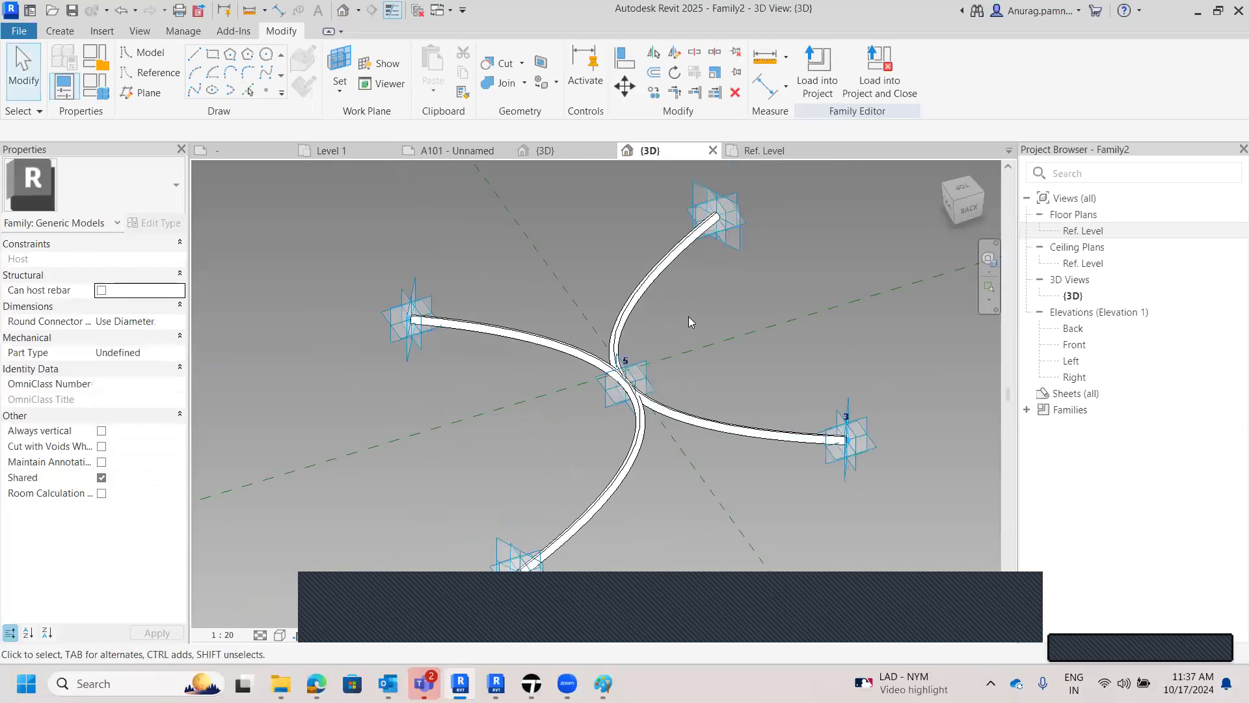
# - Load Family2 into Project1, overwriting the existing version
pyautogui.scroll(-2, 732, 291)
pyautogui.moveTo(723, 309); pyautogui.dragTo(644, 339, button='middle')
pyautogui.click(817, 73)
pyautogui.click(587, 461)
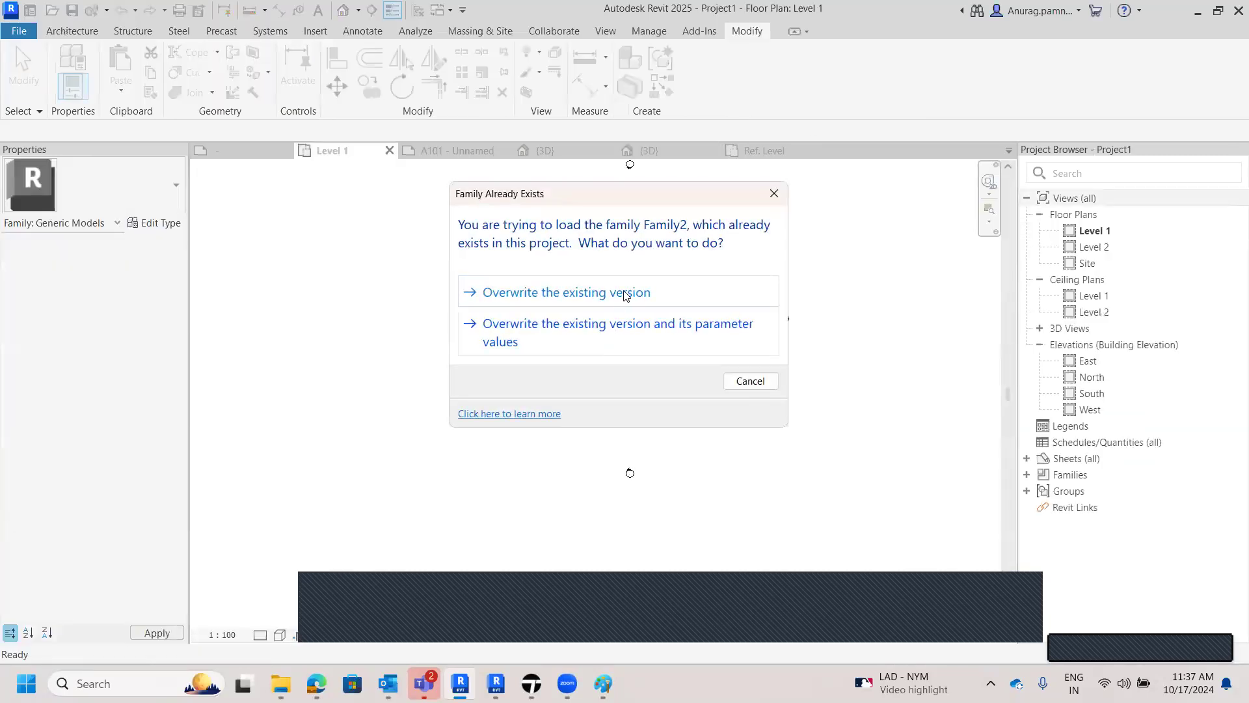
pyautogui.click(626, 293)
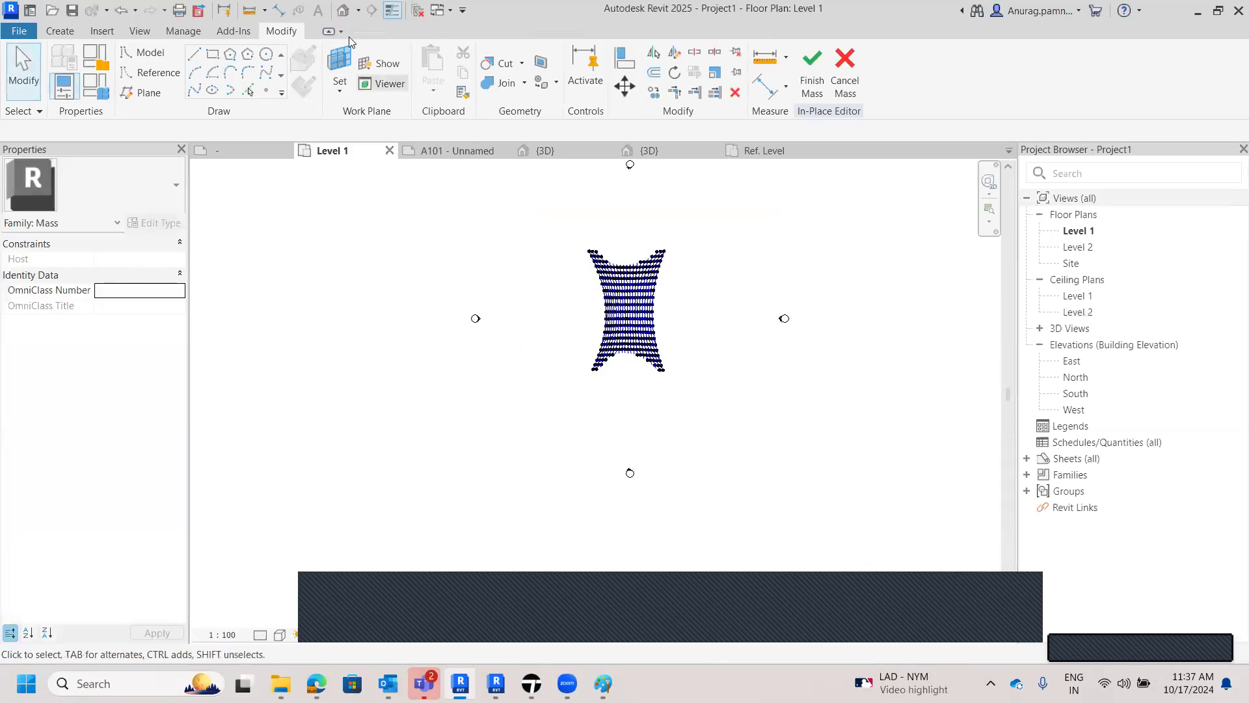
# - Open Project1's default 3D view and start placing the Family2 type from the Generic Models families
pyautogui.click(343, 9)
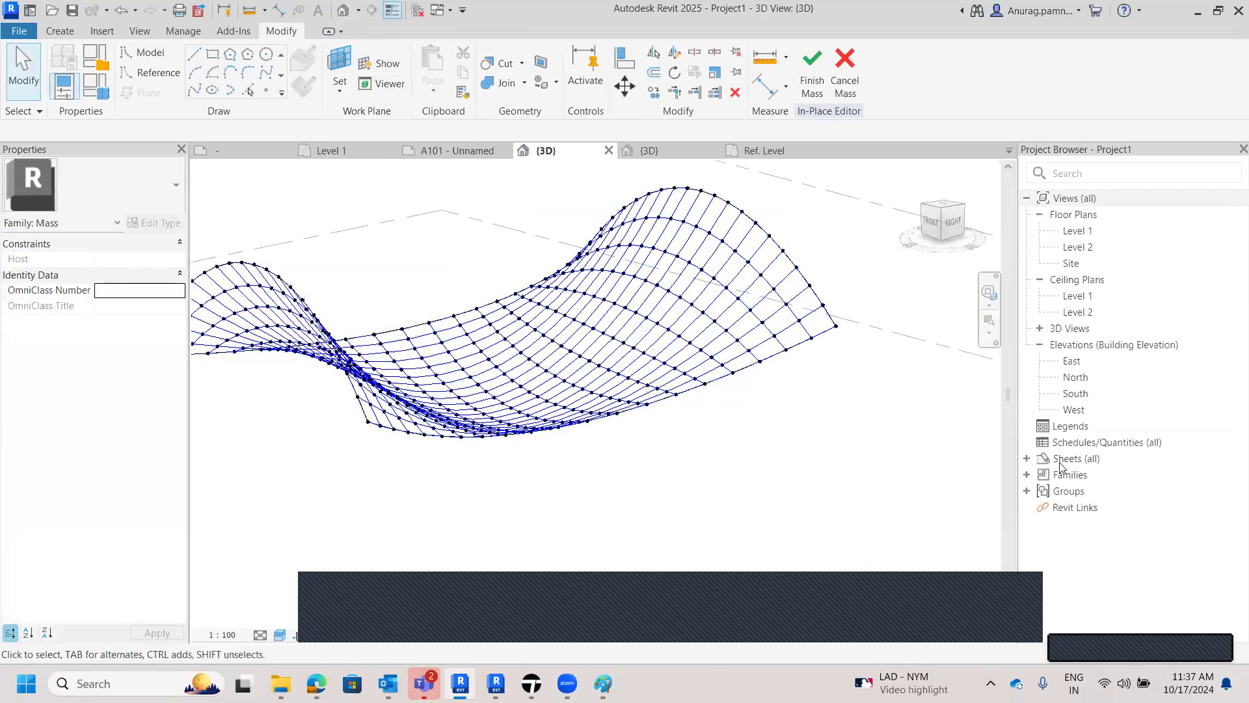
pyautogui.click(1028, 476)
pyautogui.scroll(-3, 1048, 509)
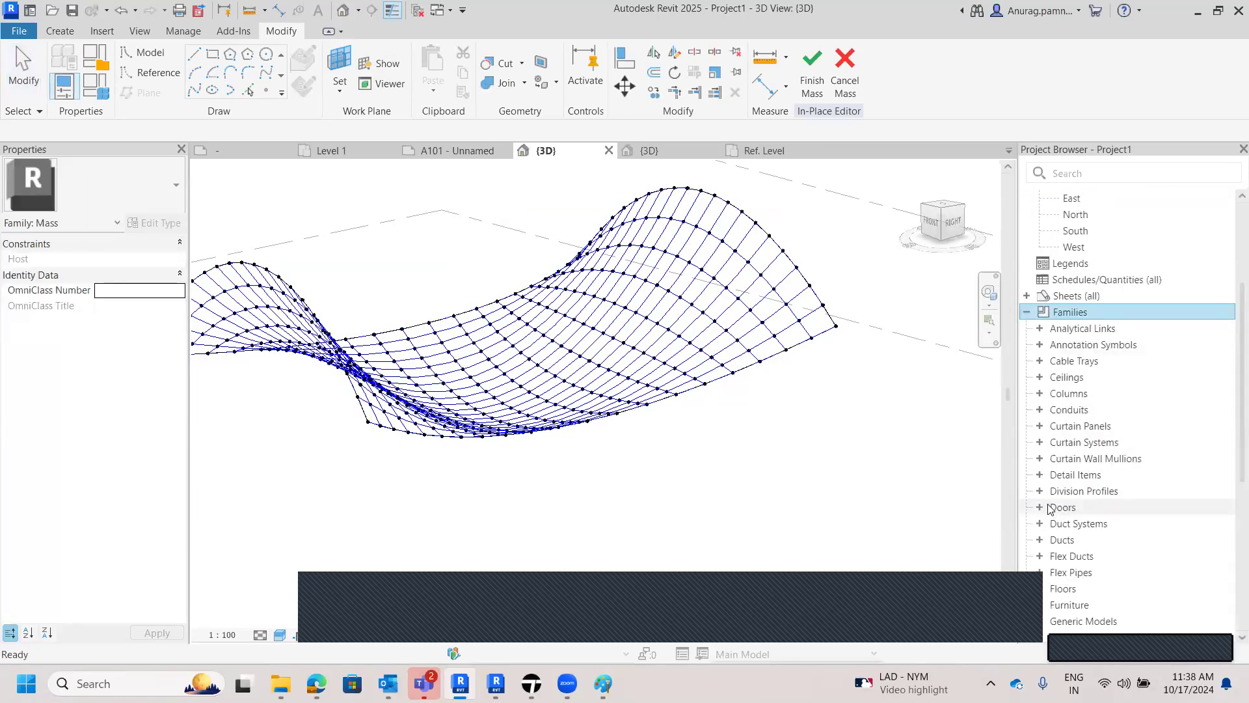
pyautogui.scroll(-3, 1049, 508)
pyautogui.doubleClick(1081, 540)
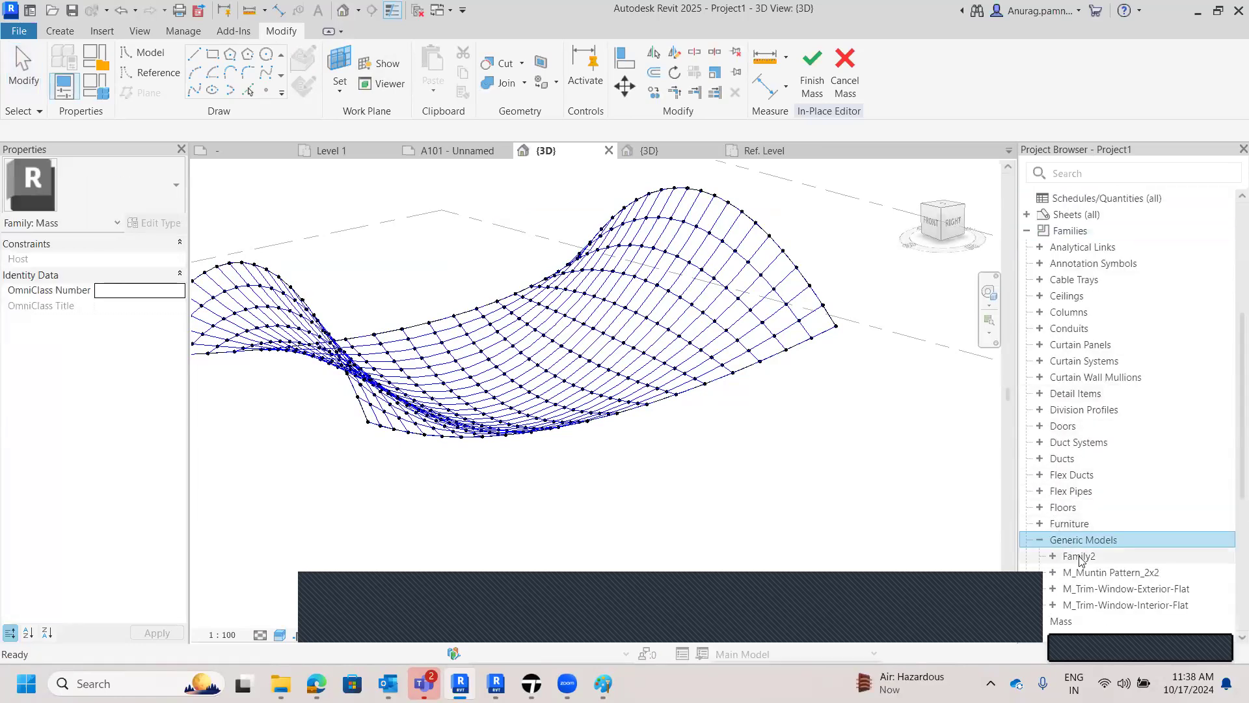
pyautogui.click(1080, 558)
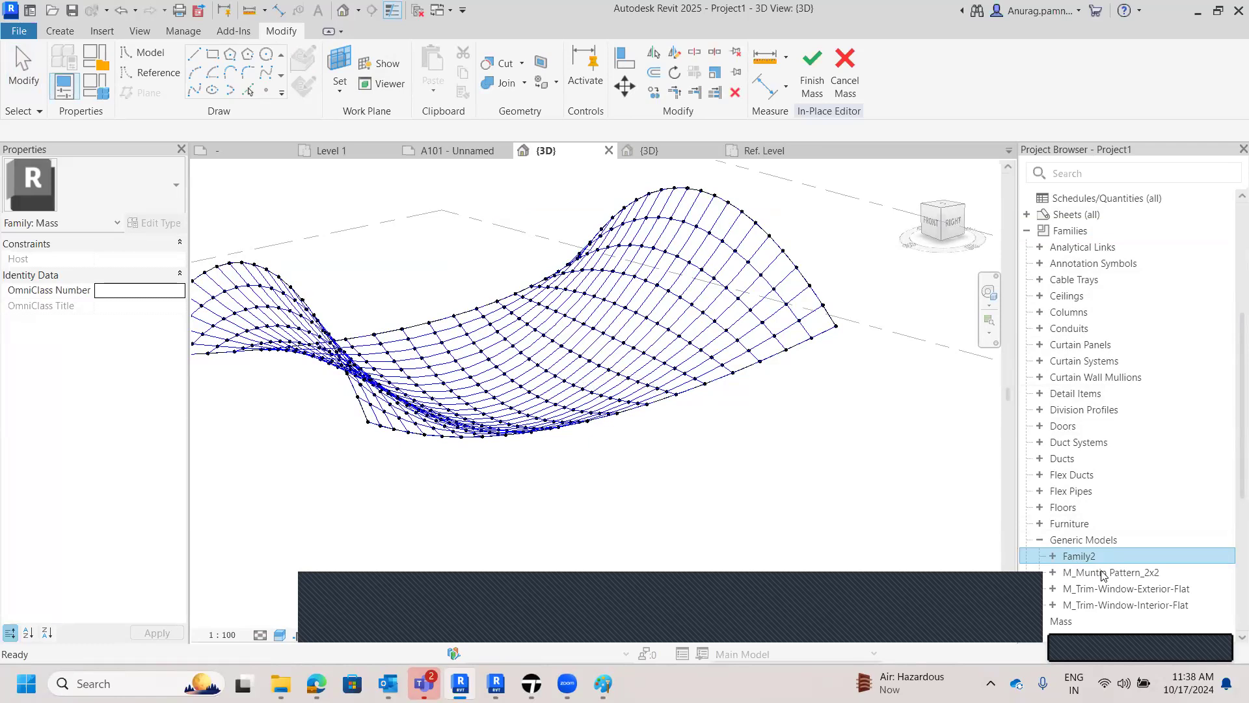
pyautogui.click(1053, 557)
pyautogui.moveTo(1099, 579); pyautogui.dragTo(554, 368)
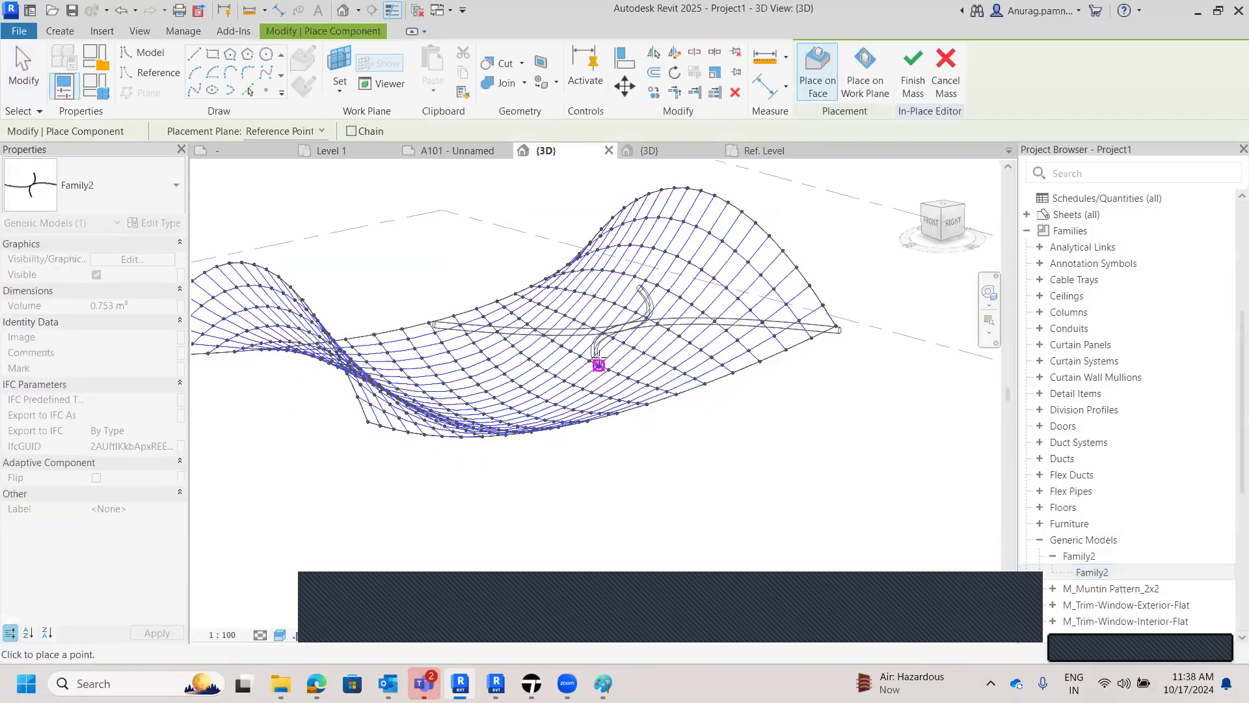
# - Place one Family2 component on the divided surface, its first four points on outer nodes and the fifth on the central node
pyautogui.scroll(4, 599, 360)
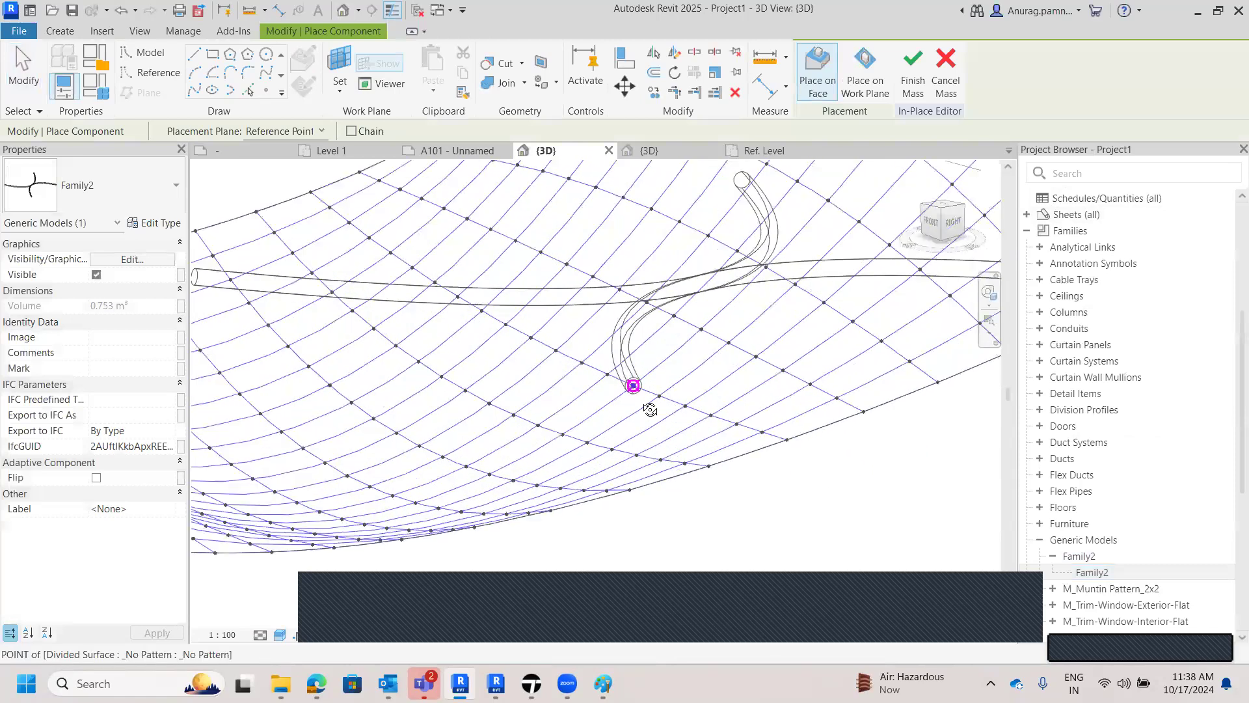
pyautogui.scroll(-4, 615, 489)
pyautogui.keyDown('shift'); pyautogui.moveTo(604, 466); pyautogui.dragTo(556, 470, button='middle'); pyautogui.keyUp('shift')
pyautogui.scroll(5, 625, 416)
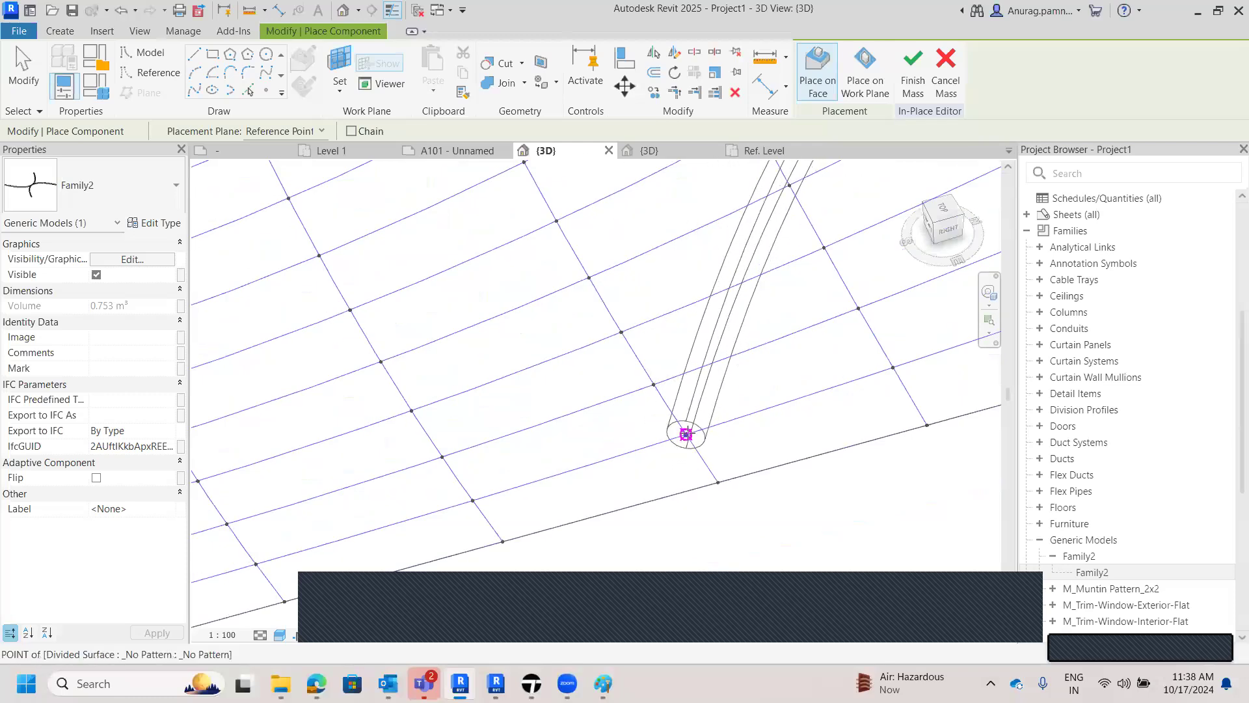
pyautogui.click(654, 385)
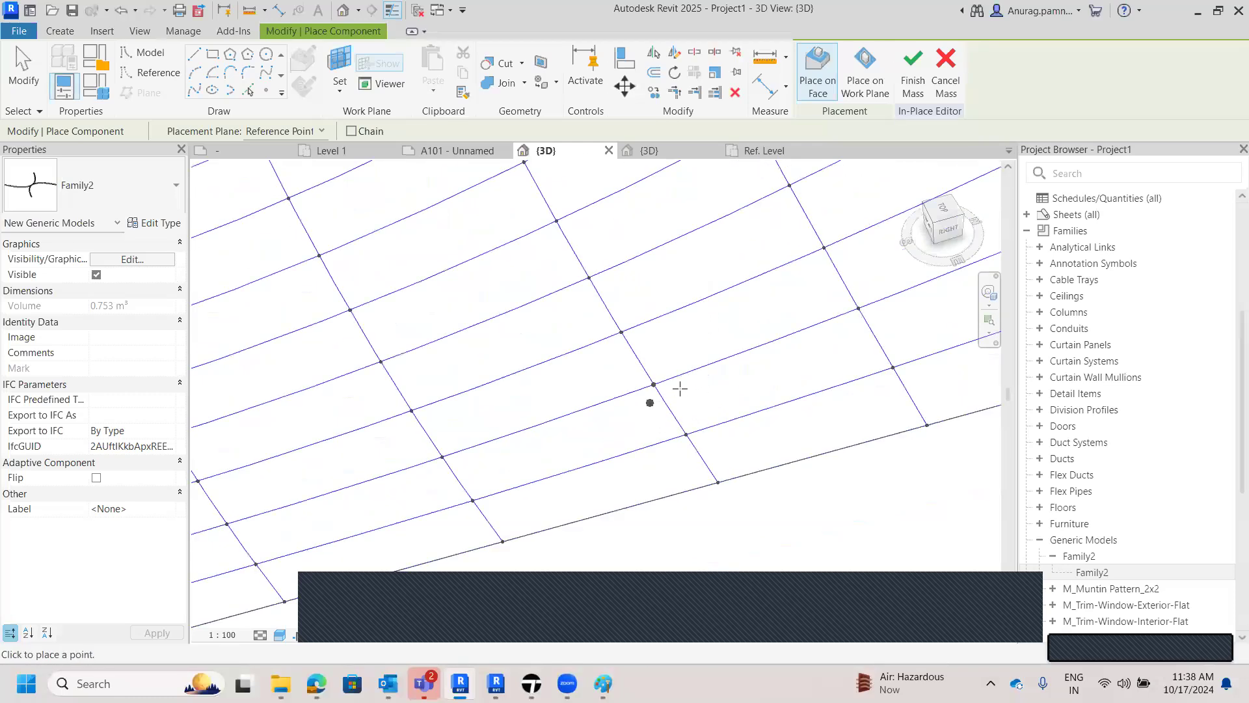
pyautogui.scroll(-2, 694, 386)
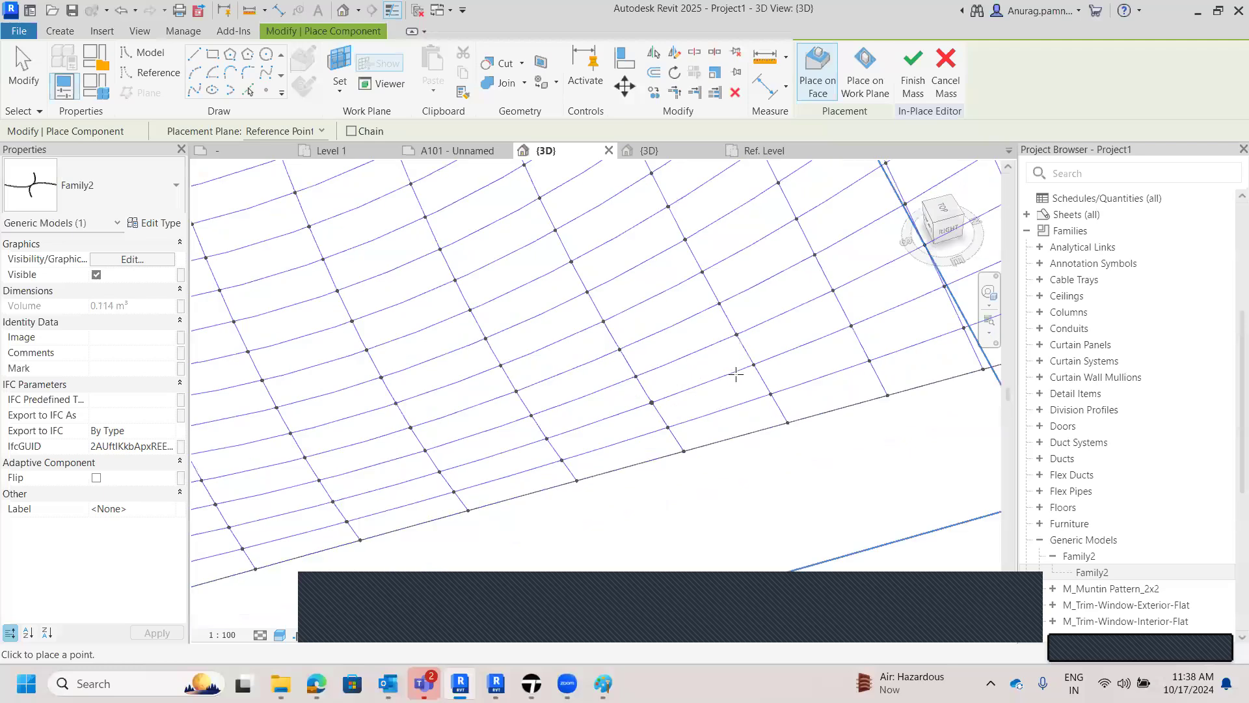
pyautogui.scroll(2, 736, 372)
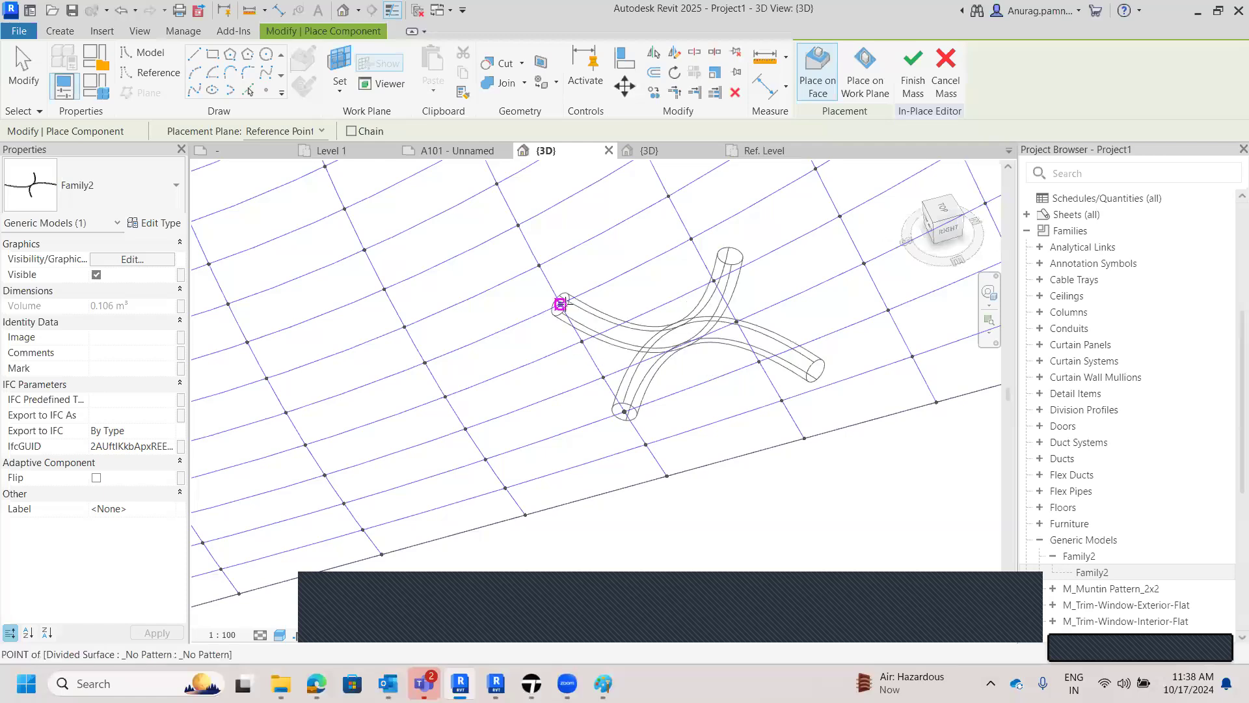
pyautogui.click(560, 304)
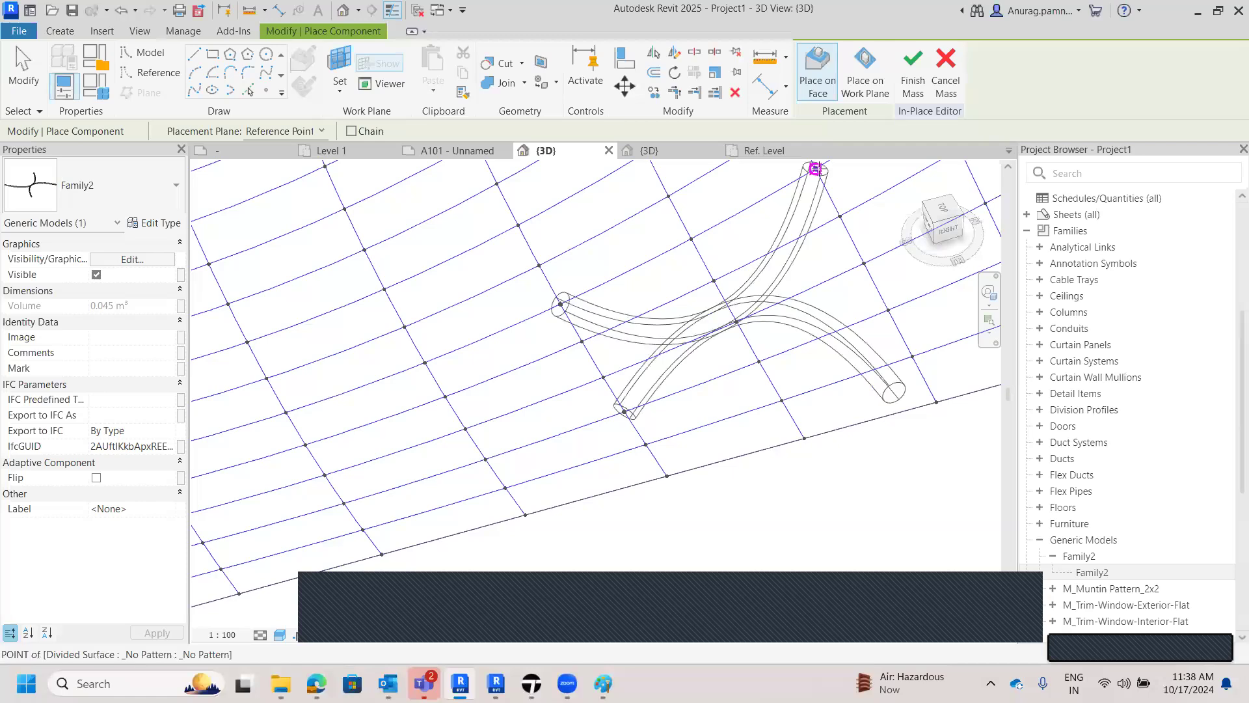
pyautogui.click(816, 168)
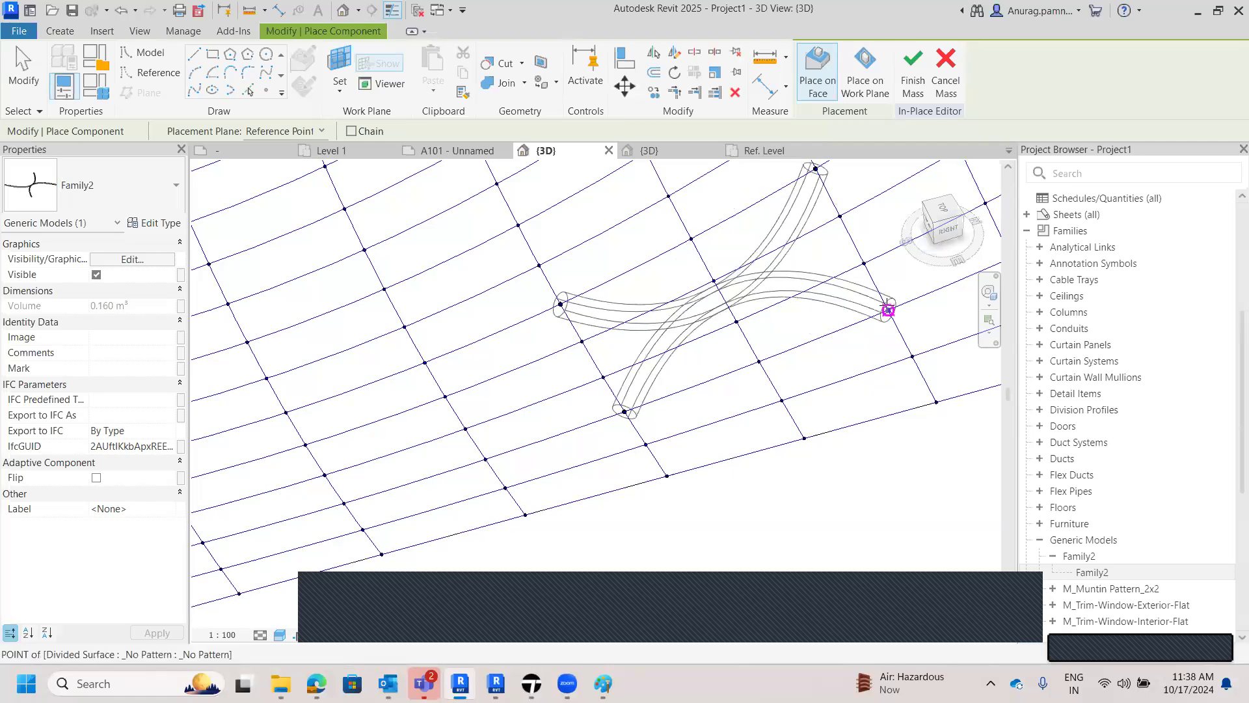
pyautogui.click(888, 311)
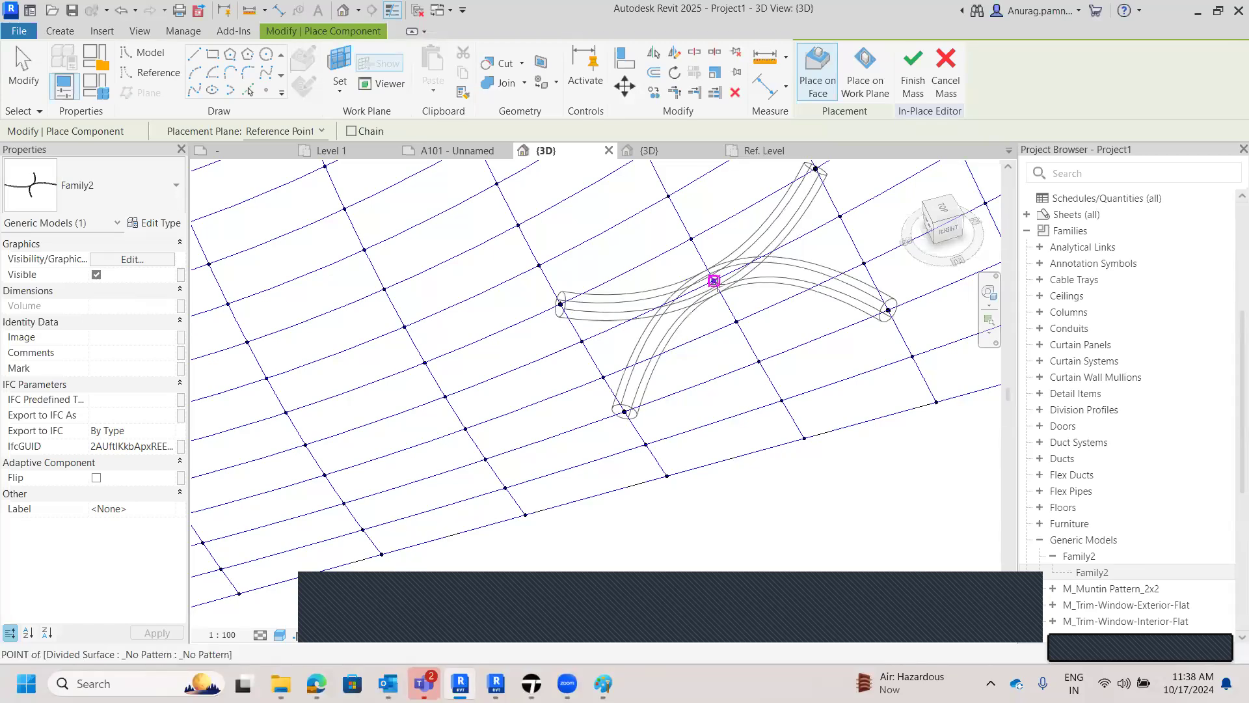
pyautogui.click(738, 399)
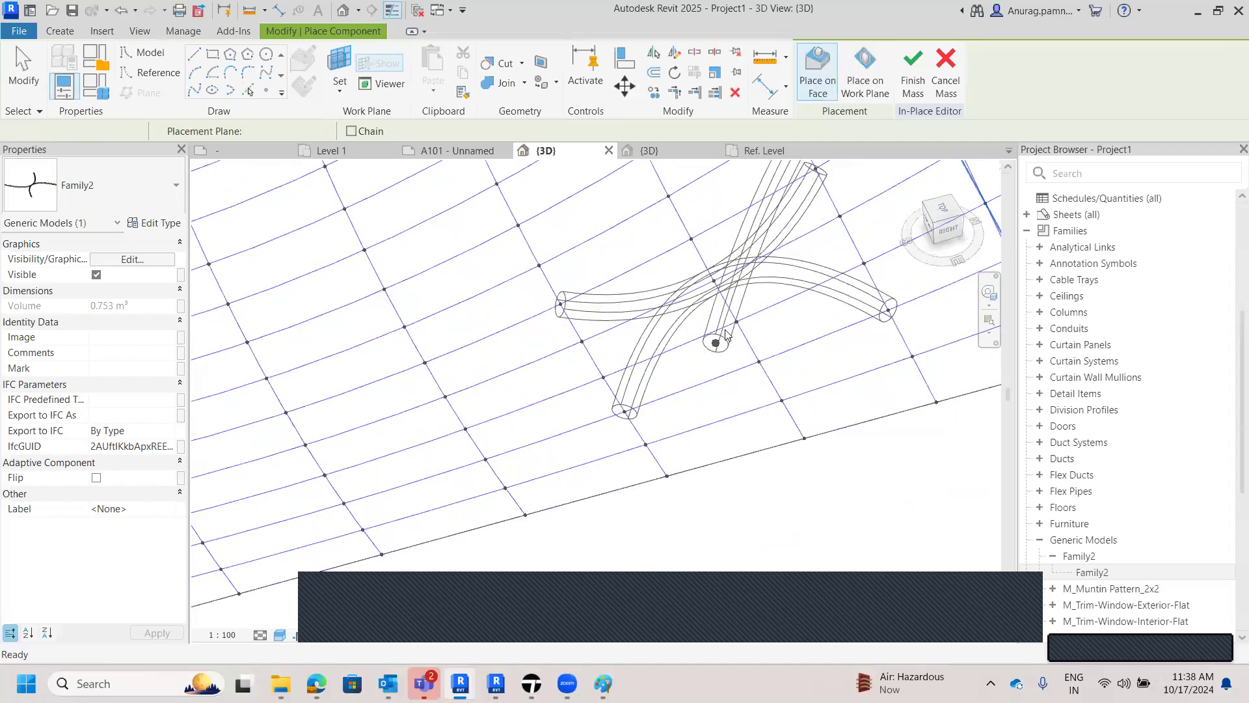
pyautogui.press('Escape')
pyautogui.press('Escape')
# - Repeat the placed Family2 component across the whole divided surface and inspect the resulting tube pattern
pyautogui.scroll(3, 673, 354)
pyautogui.moveTo(677, 370); pyautogui.dragTo(581, 457, button='middle')
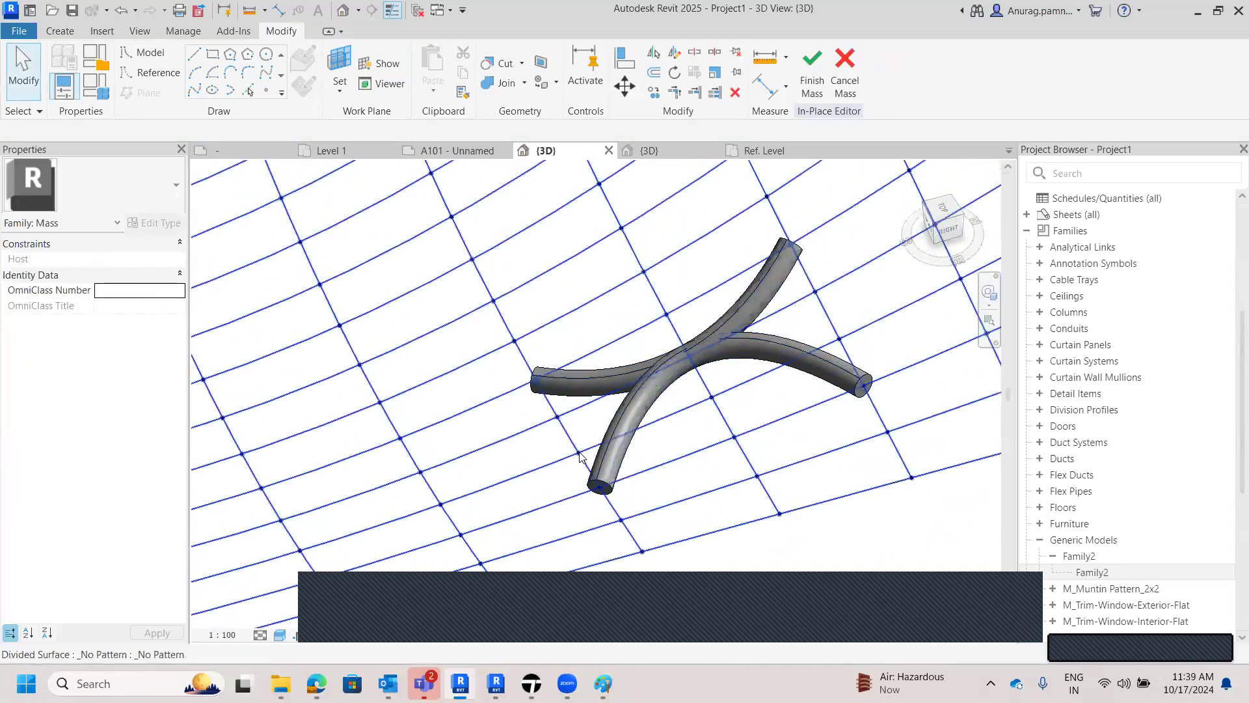
pyautogui.click(637, 420)
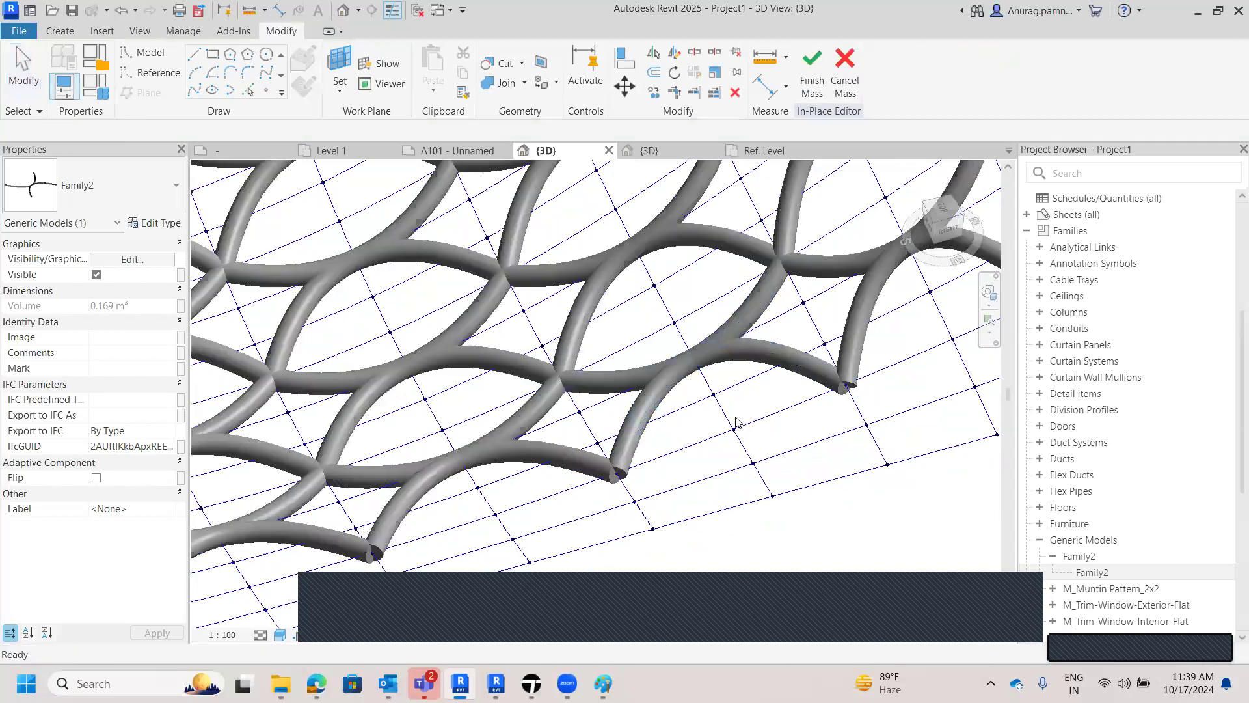
pyautogui.scroll(-4, 740, 459)
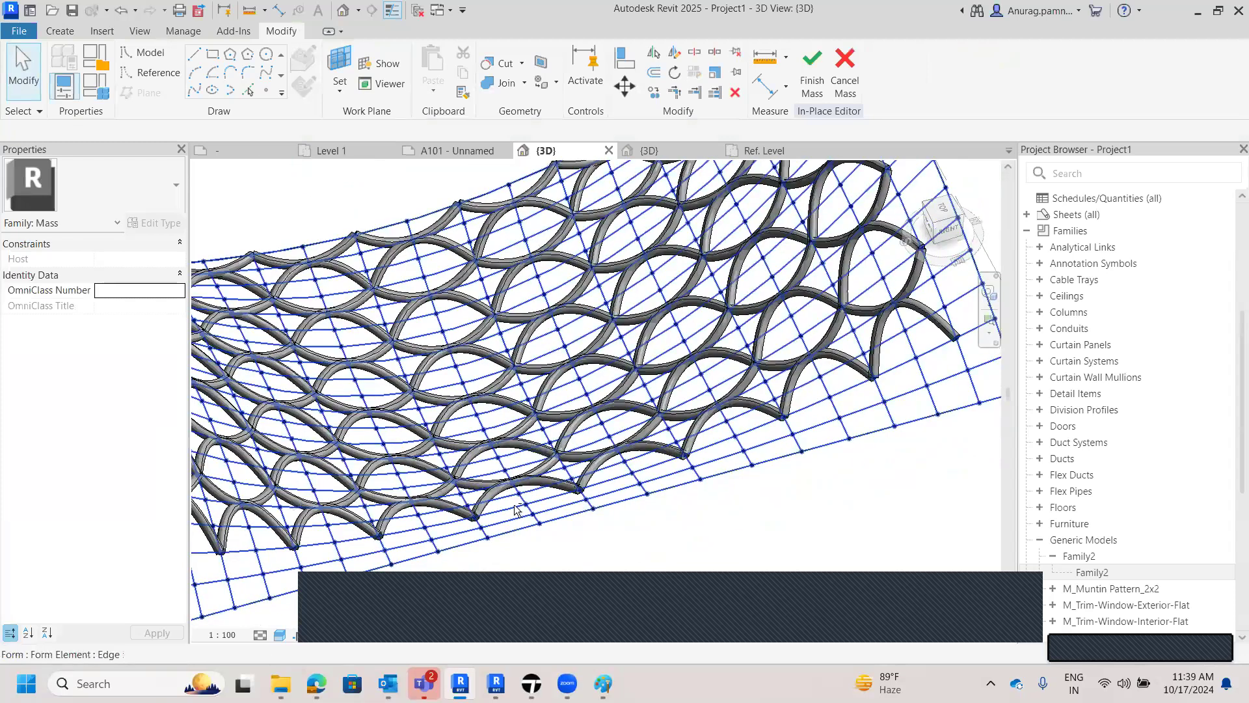
pyautogui.scroll(-5, 517, 510)
pyautogui.scroll(-1, 565, 484)
pyautogui.scroll(5, 502, 495)
pyautogui.keyDown('shift'); pyautogui.moveTo(504, 441); pyautogui.dragTo(644, 325, button='middle'); pyautogui.keyUp('shift')
pyautogui.scroll(5, 505, 498)
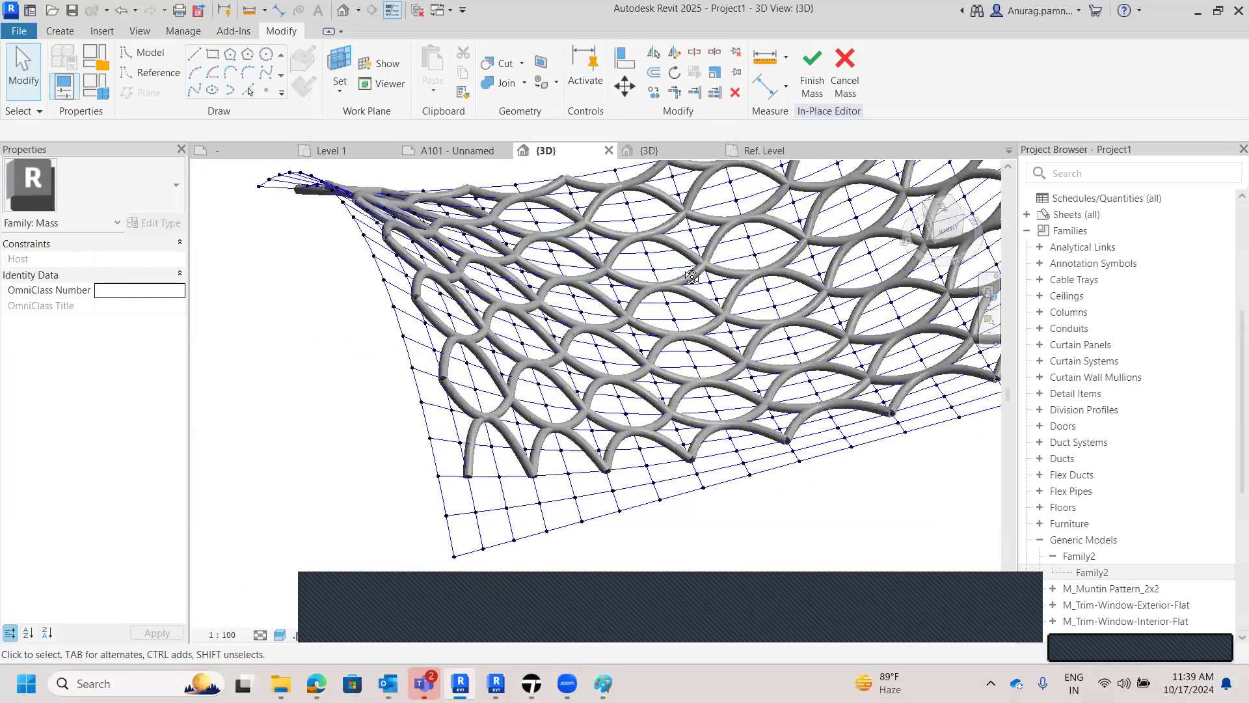
# - Examine the repeated Family2 tubes on the divided surface from several sides, including the surface edges and the junctions between neighbouring tubes
pyautogui.scroll(-1, 449, 350)
pyautogui.keyDown('shift'); pyautogui.moveTo(447, 349); pyautogui.dragTo(525, 396, button='middle'); pyautogui.keyUp('shift')
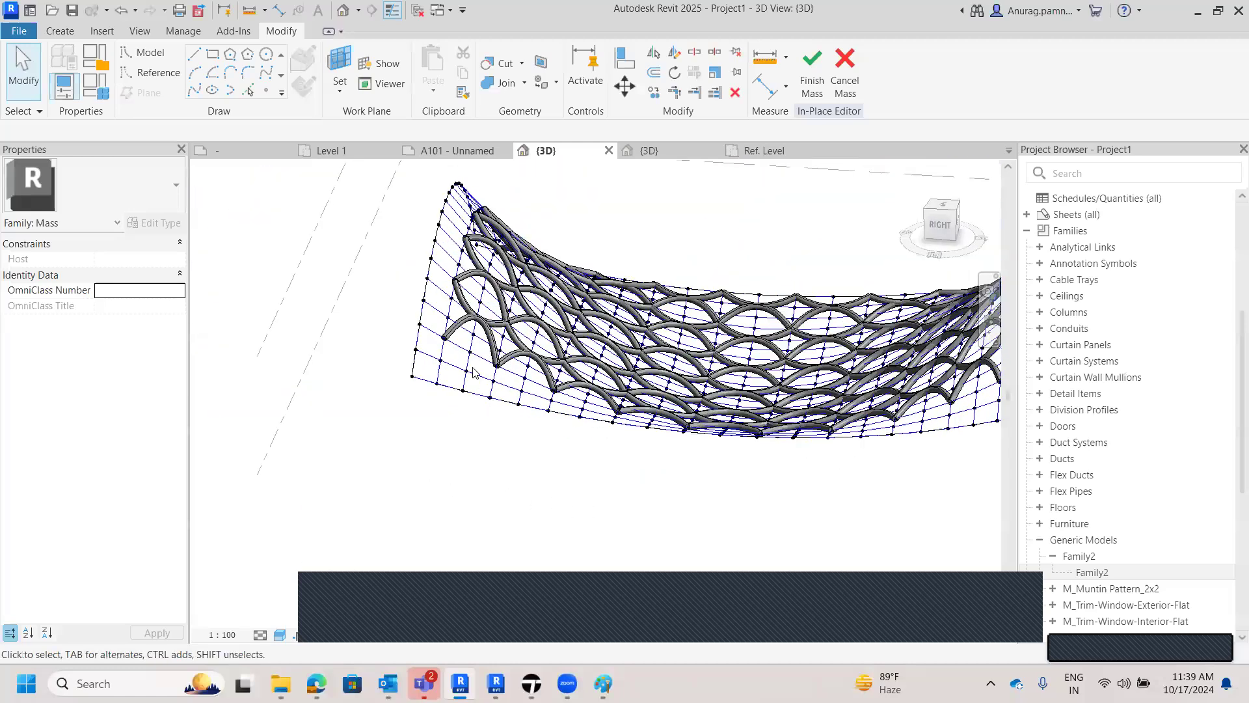
pyautogui.scroll(4, 500, 309)
pyautogui.scroll(-2, 476, 303)
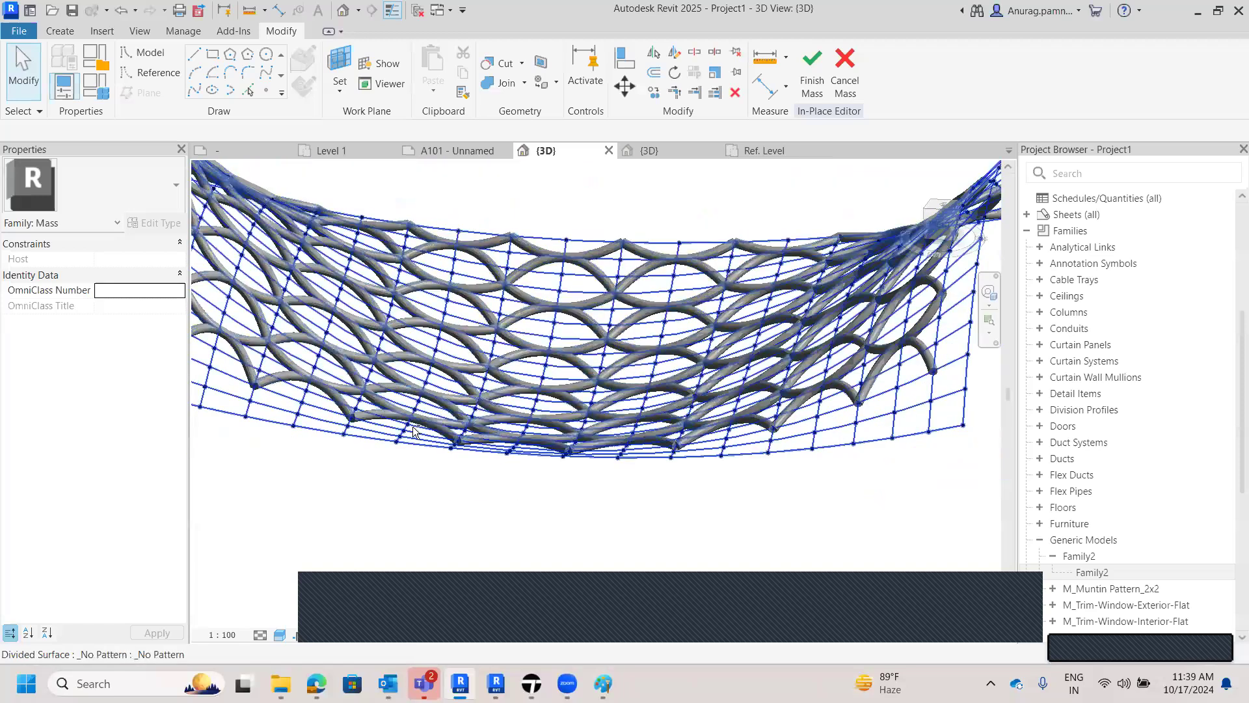
pyautogui.scroll(3, 449, 374)
pyautogui.scroll(-3, 486, 483)
pyautogui.keyDown('shift'); pyautogui.moveTo(478, 416); pyautogui.dragTo(607, 274, button='middle'); pyautogui.keyUp('shift')
pyautogui.scroll(-2, 595, 330)
pyautogui.scroll(2, 607, 274)
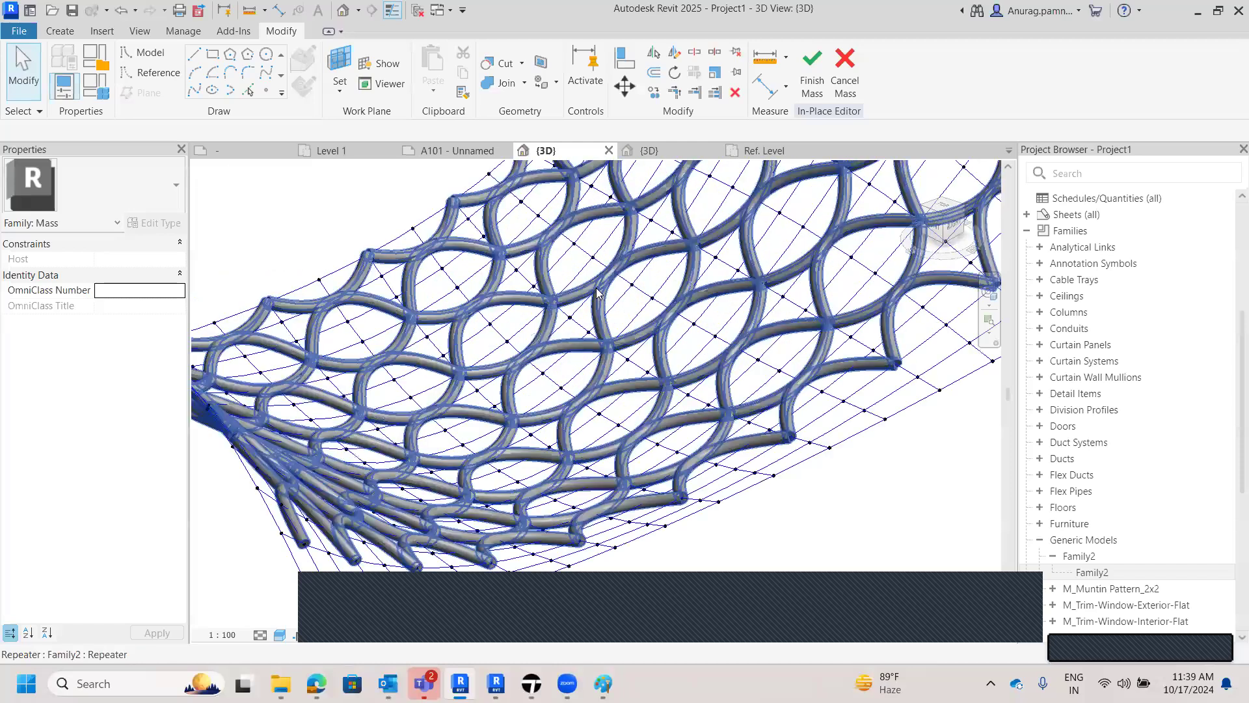
pyautogui.scroll(-2, 583, 393)
pyautogui.keyDown('shift'); pyautogui.moveTo(583, 393); pyautogui.dragTo(615, 309, button='middle'); pyautogui.keyUp('shift')
pyautogui.scroll(3, 665, 221)
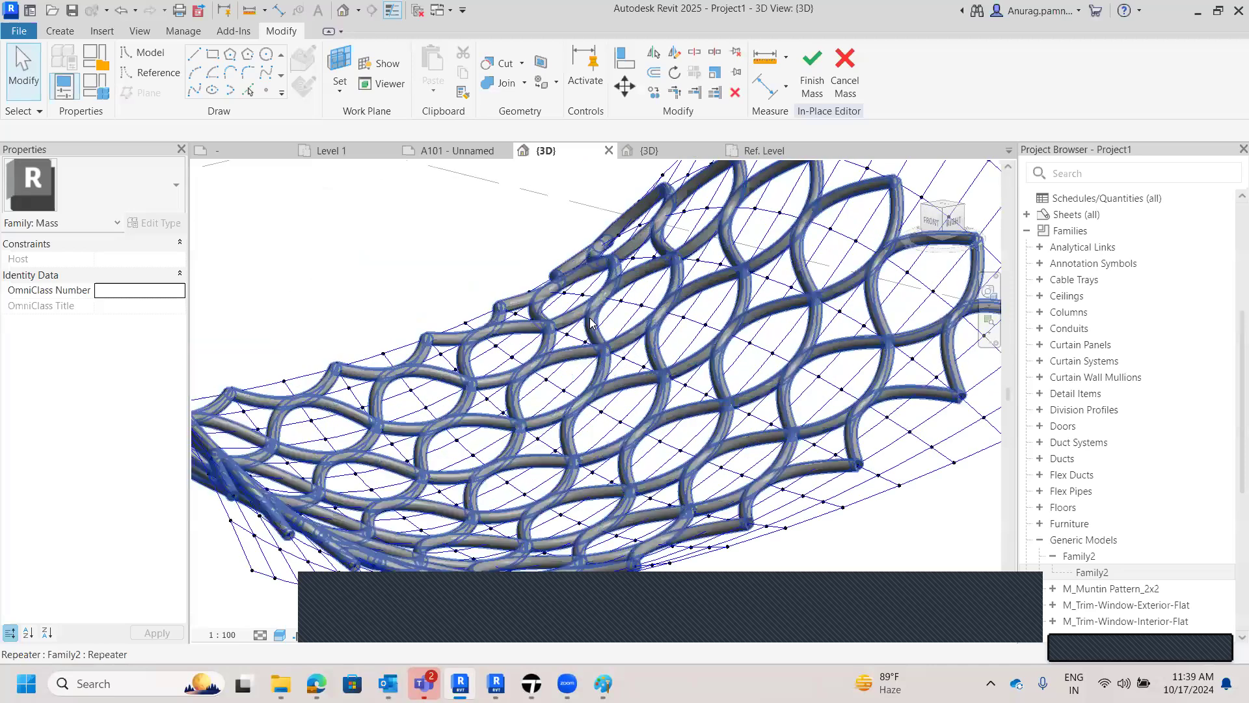
pyautogui.scroll(-2, 667, 219)
# - Finish the in-place mass and clear the selection to show the complete tube-patterned surface in the 3D view
pyautogui.click(814, 71)
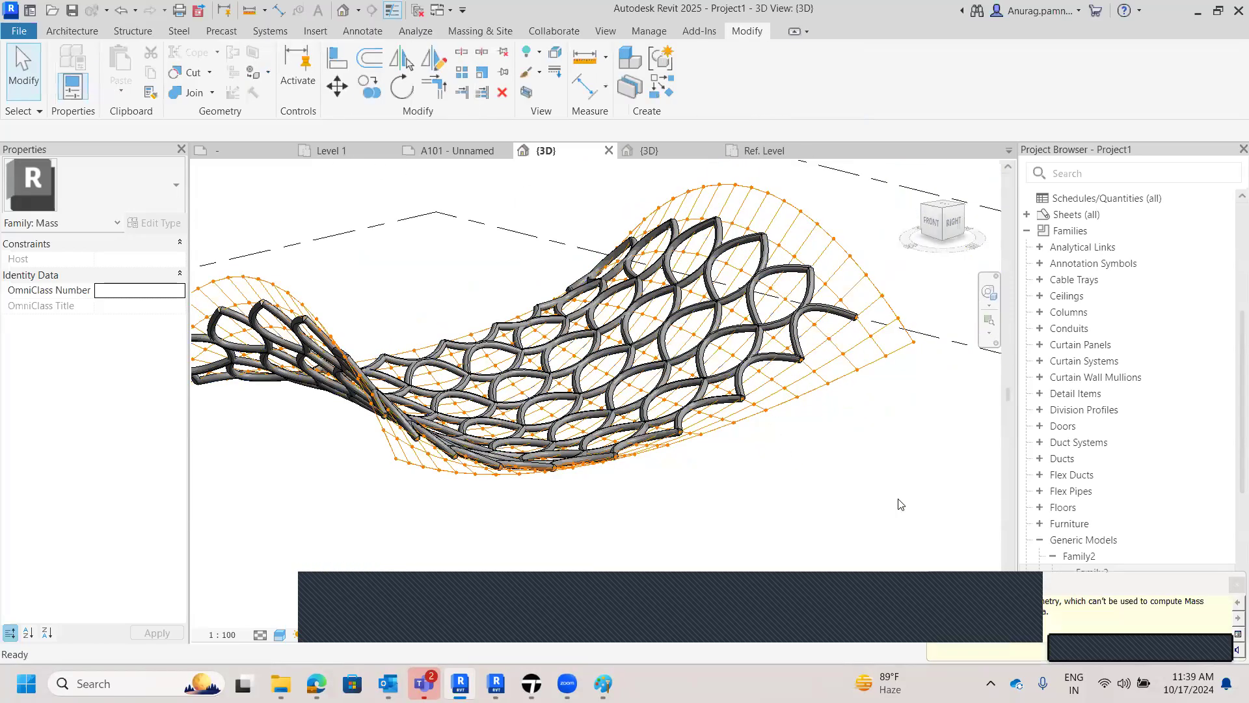
pyautogui.click(754, 202)
pyautogui.scroll(-2, 848, 483)
pyautogui.moveTo(849, 483)
pyautogui.keyDown('shift'); pyautogui.mouseDown(button='middle')
pyautogui.moveTo(787, 499)
pyautogui.moveTo(872, 494)
pyautogui.moveTo(846, 481)
pyautogui.mouseUp(button='middle'); pyautogui.keyUp('shift')
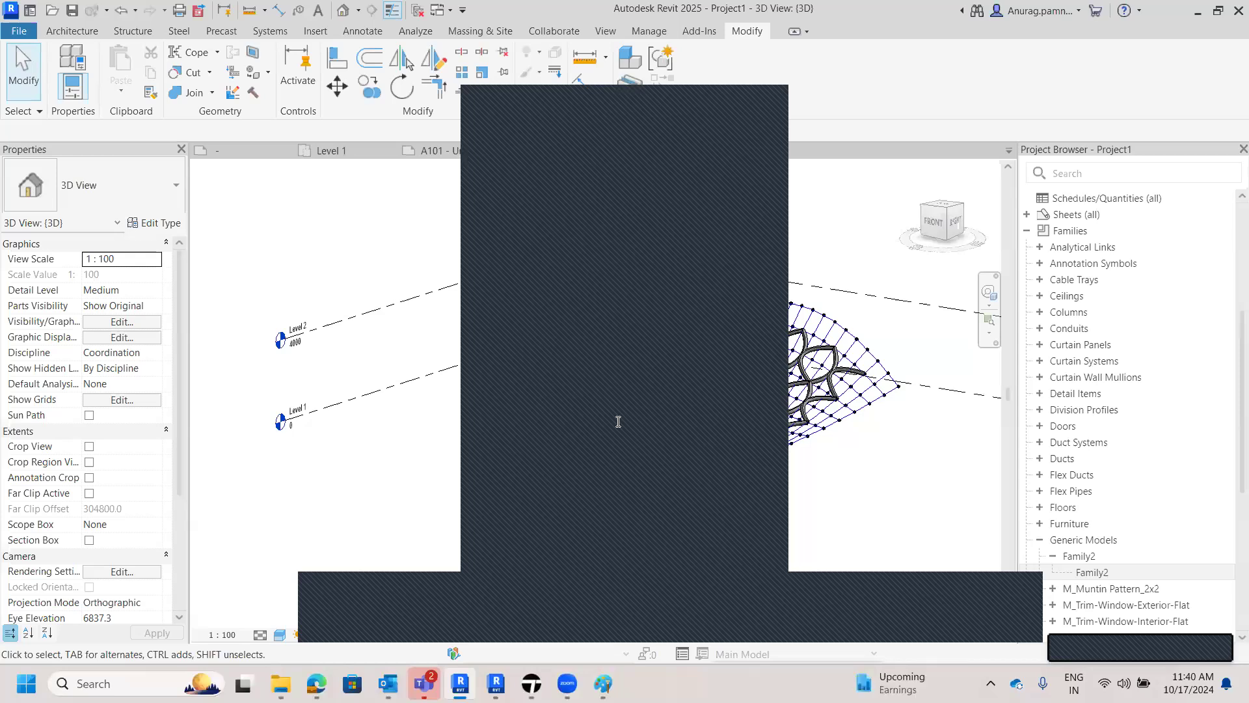
pyautogui.click(698, 103)
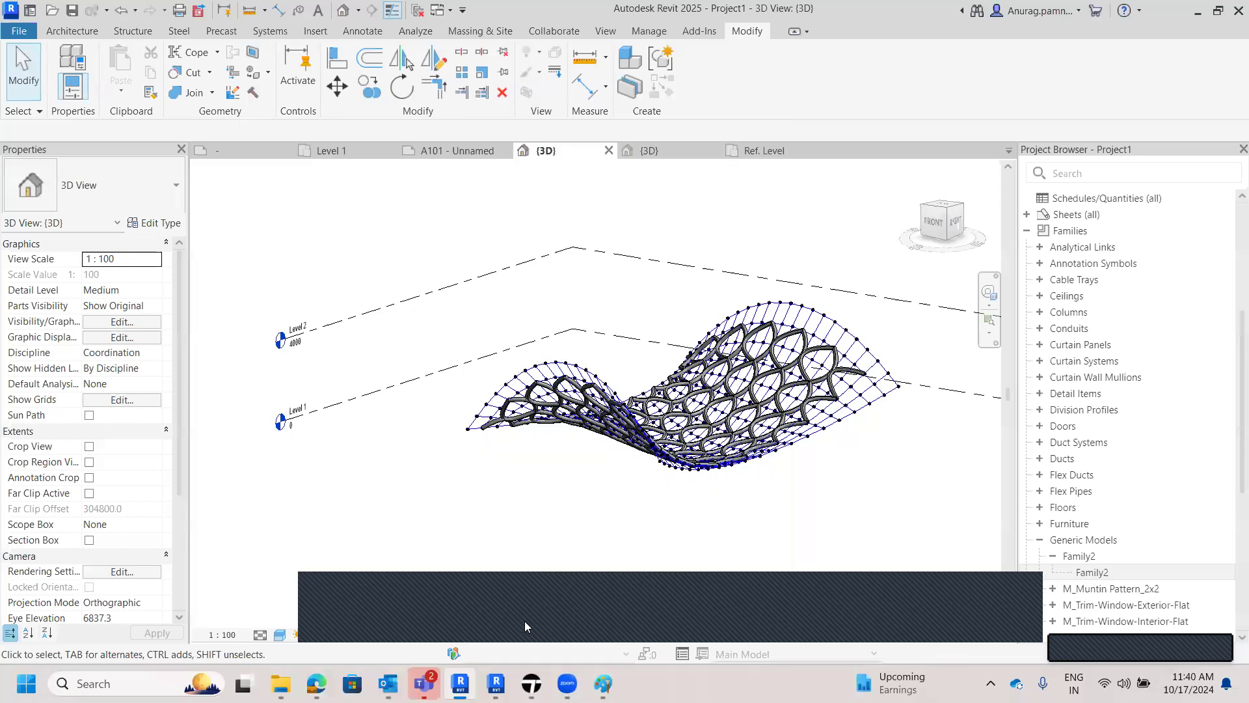